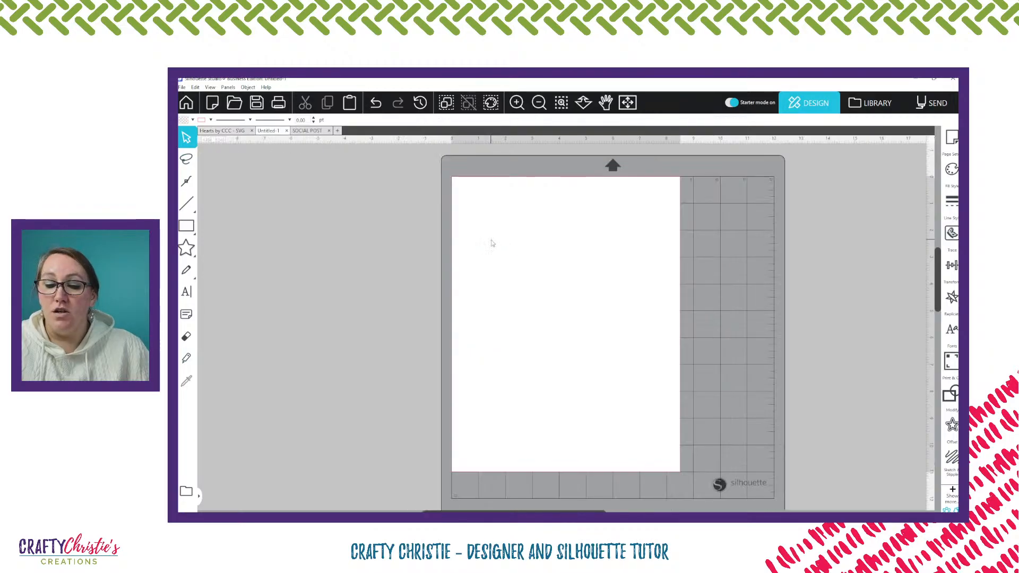
# Paste the copied hearts into the blank Untitled-1 document and close the SOCIAL POST document without saving its changes
pyautogui.hotkey('ctrl', 'v')
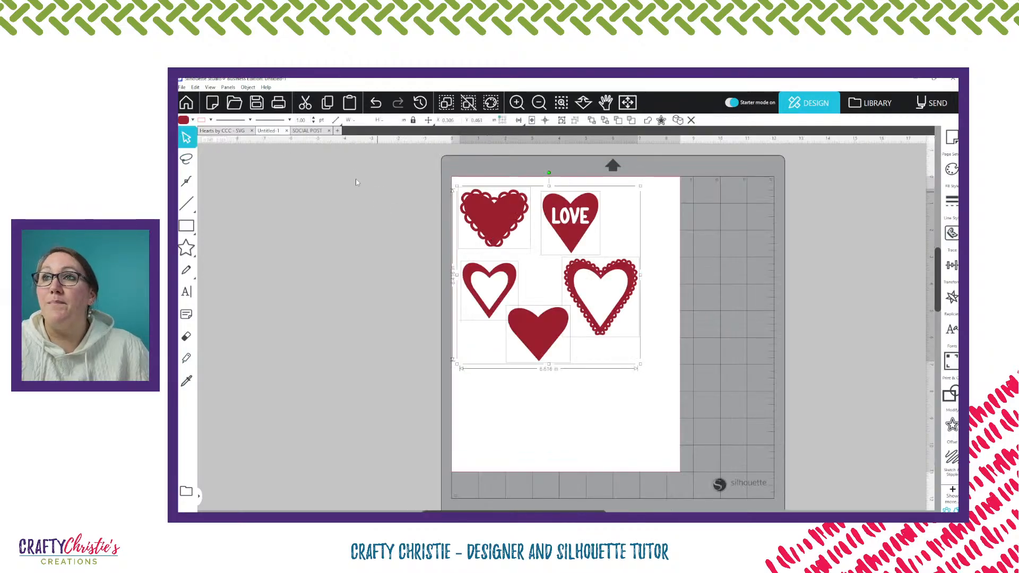
pyautogui.click(328, 130)
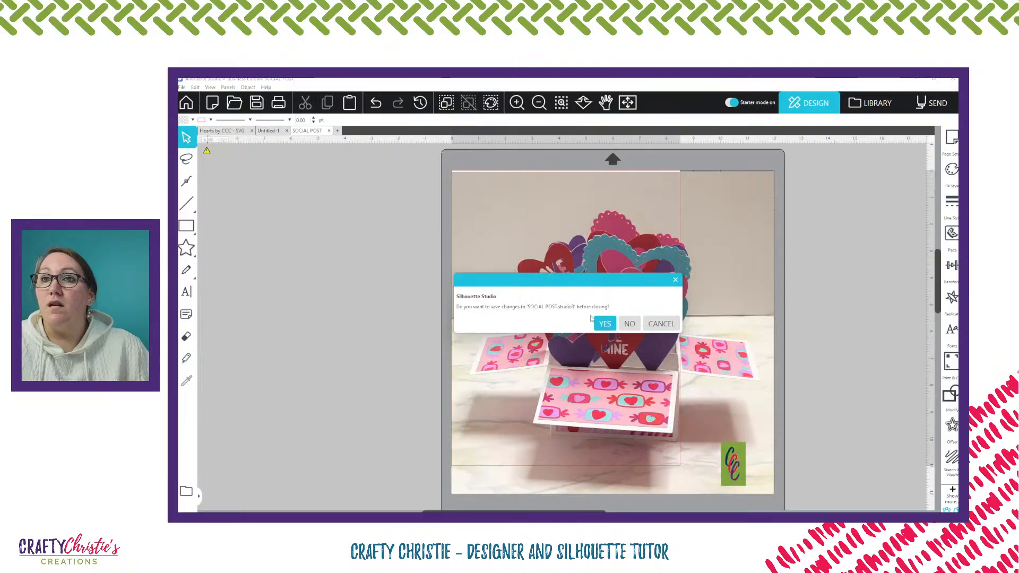
pyautogui.click(628, 326)
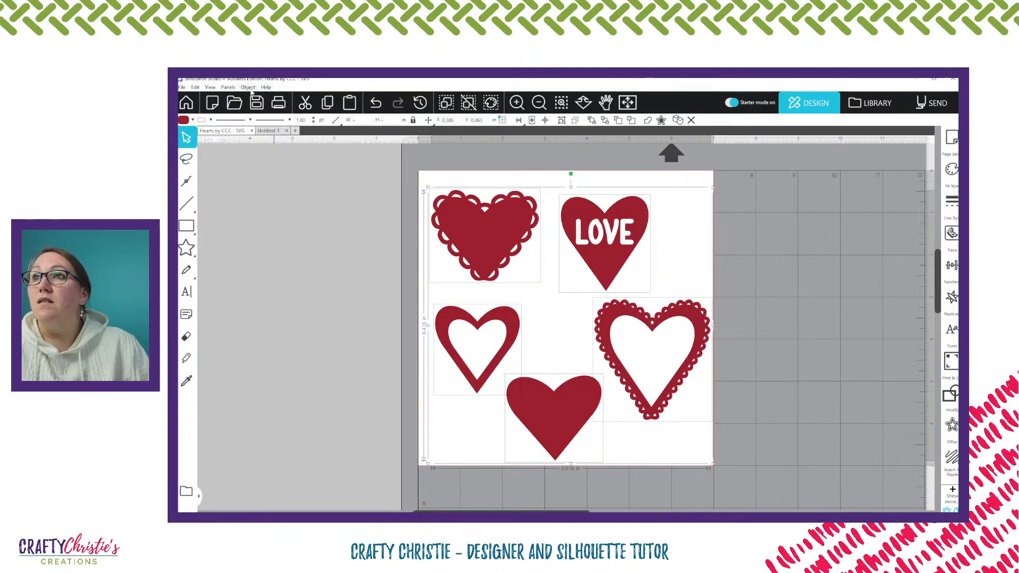
# View the software in Standard Edition with starter mode on, and close the Page Setup options
pyautogui.click(266, 88)
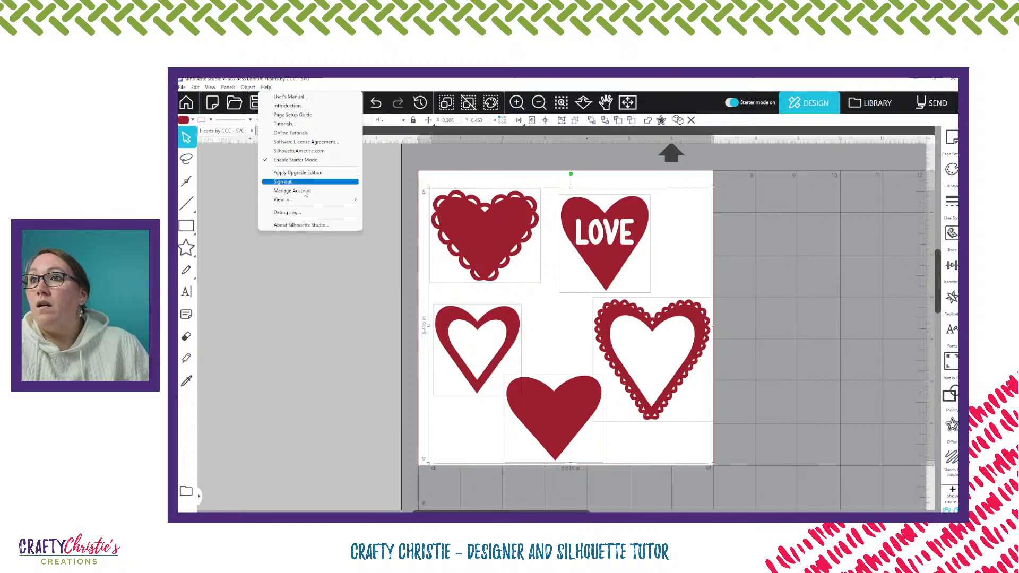
pyautogui.moveTo(314, 201)
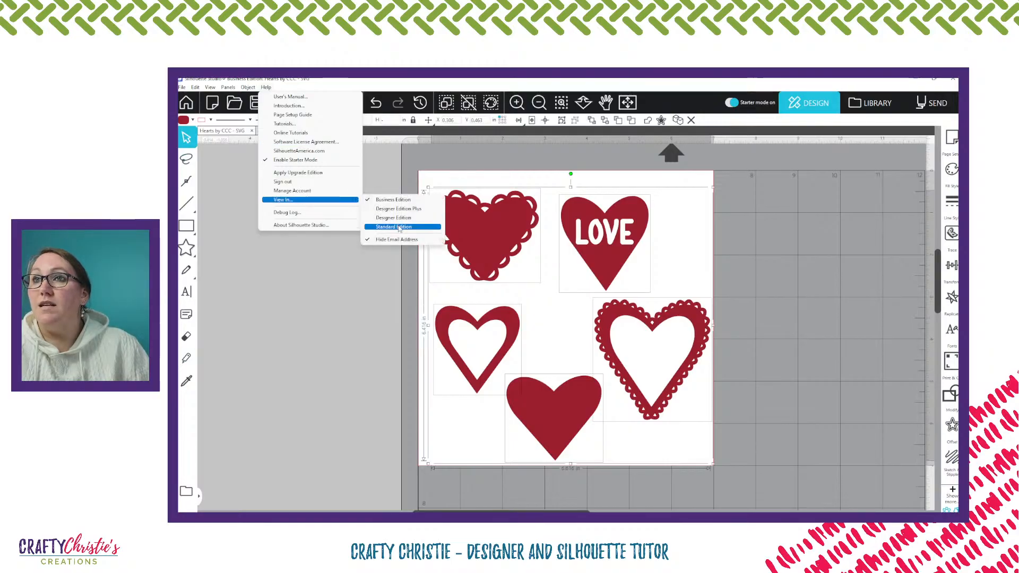
pyautogui.click(398, 227)
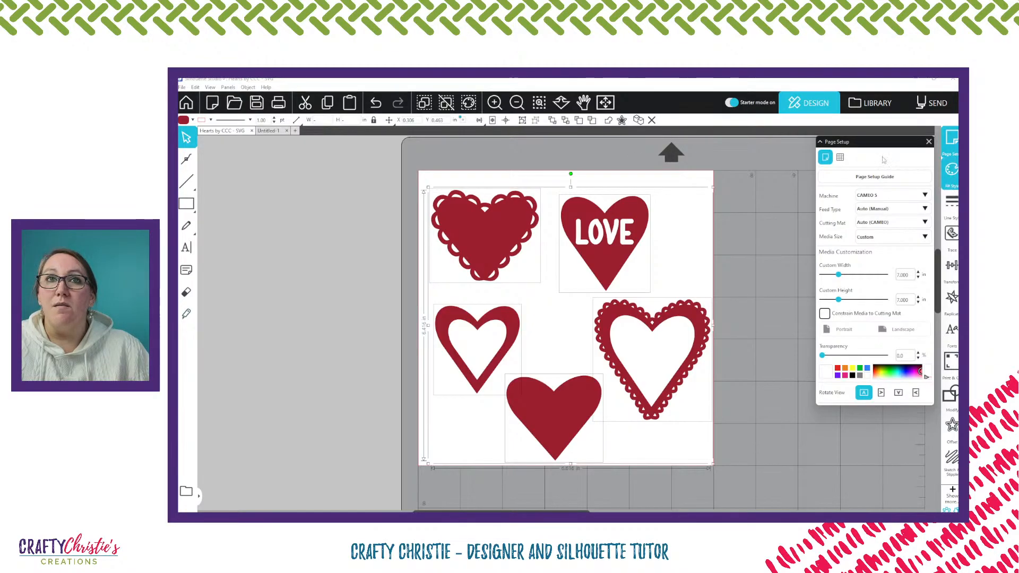
pyautogui.click(735, 106)
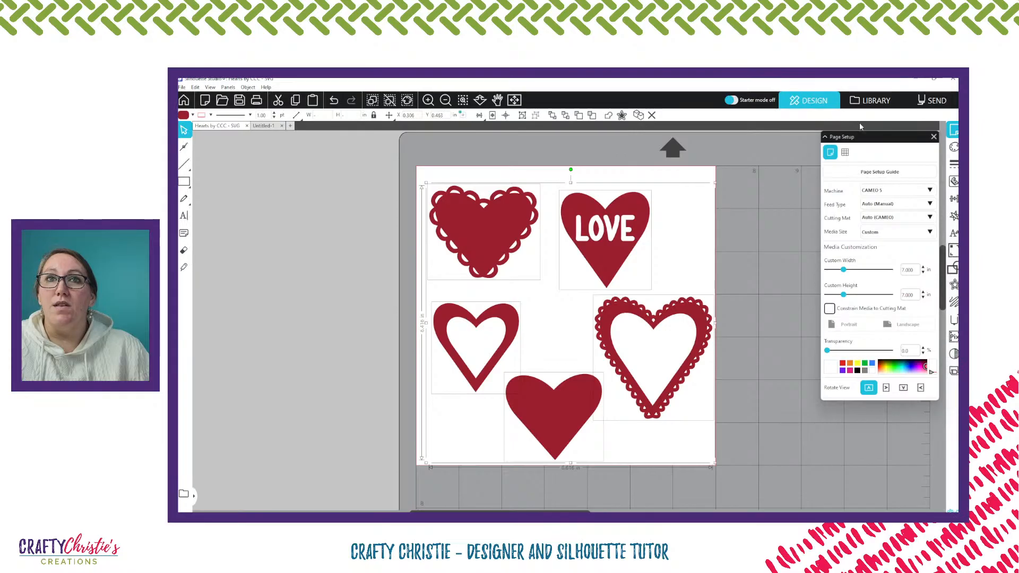
pyautogui.click(732, 100)
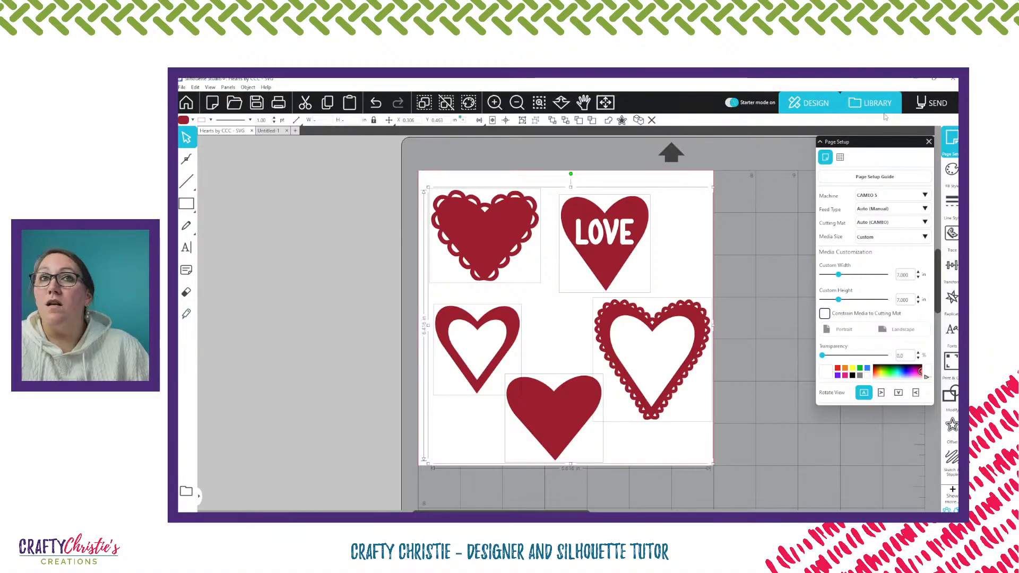
pyautogui.click(929, 142)
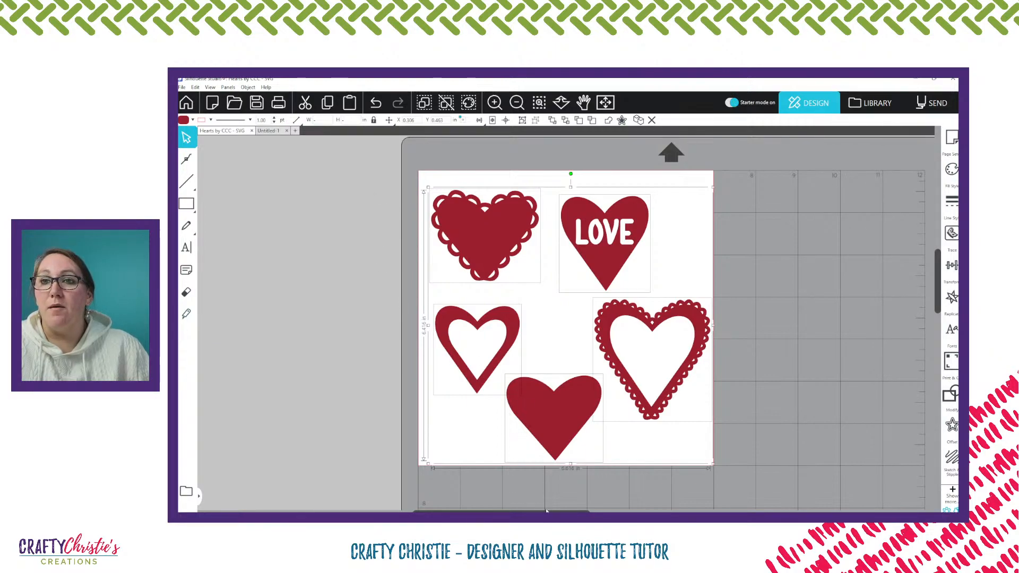
# Draw a rectangle about 11.8 by 8.0 in in the empty grey area beside the hearts page
pyautogui.moveTo(501, 512); pyautogui.dragTo(405, 512)
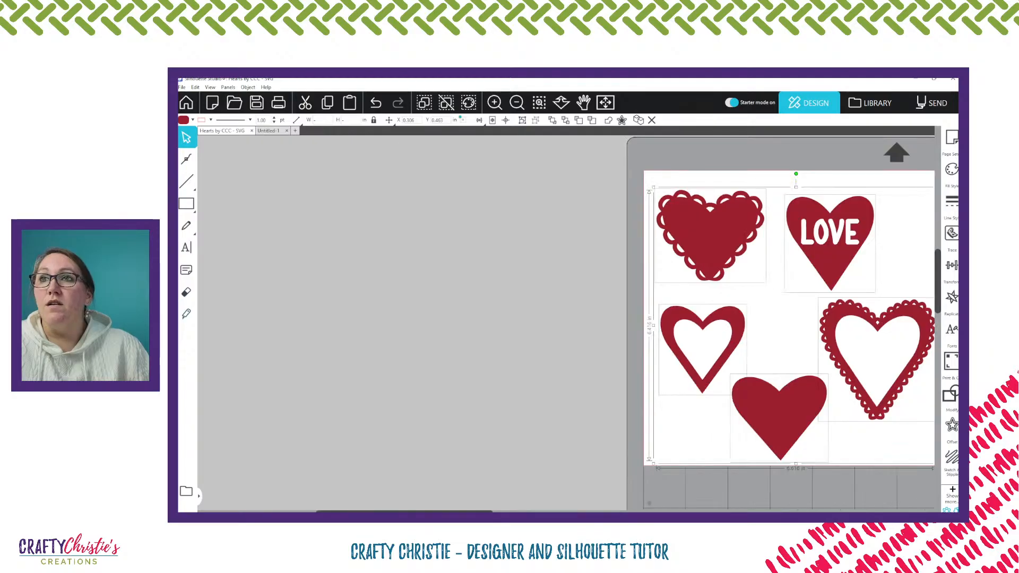
pyautogui.click(186, 203)
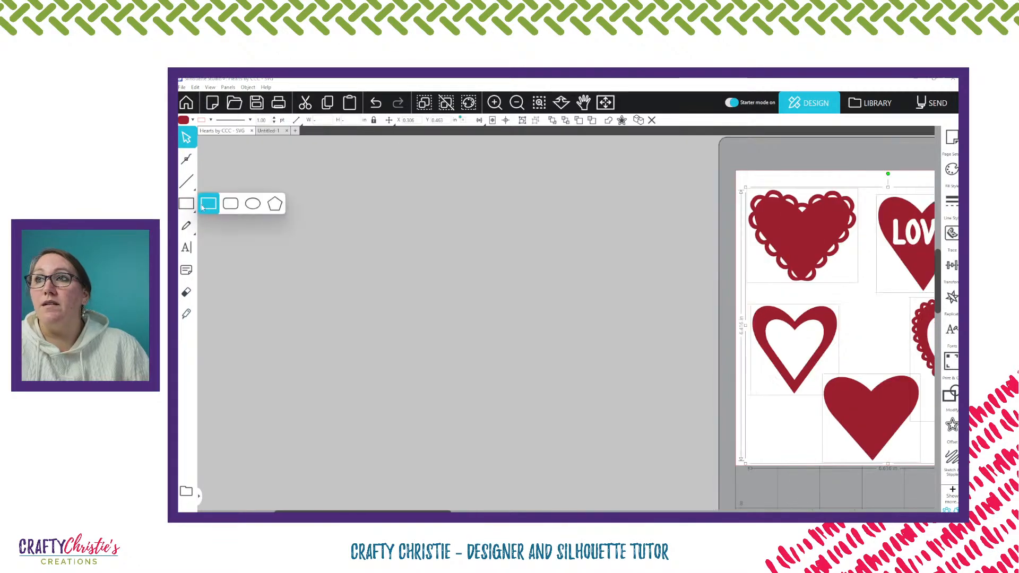
pyautogui.click(207, 201)
pyautogui.moveTo(207, 158); pyautogui.dragTo(367, 202)
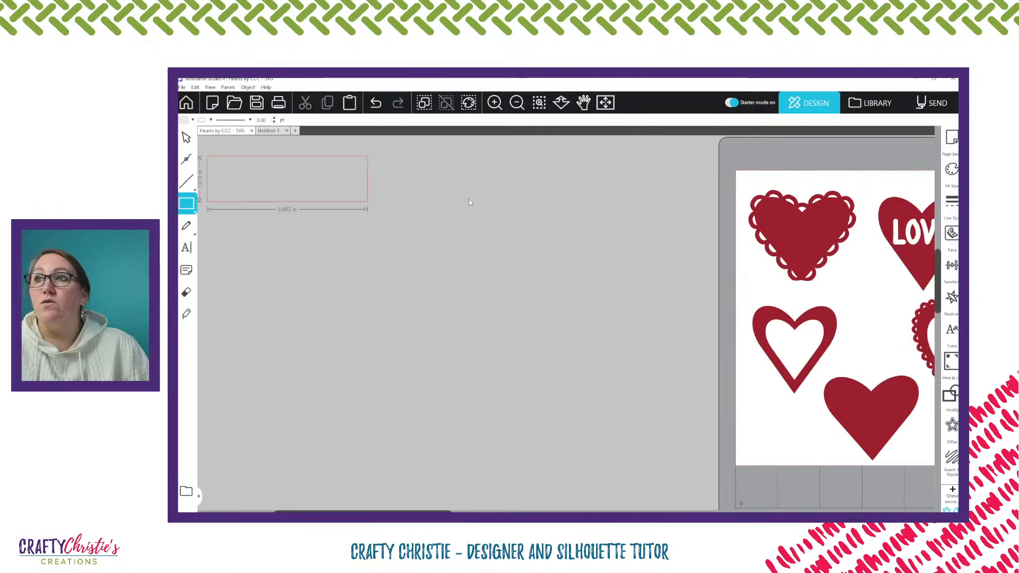
pyautogui.moveTo(469, 202); pyautogui.dragTo(708, 497)
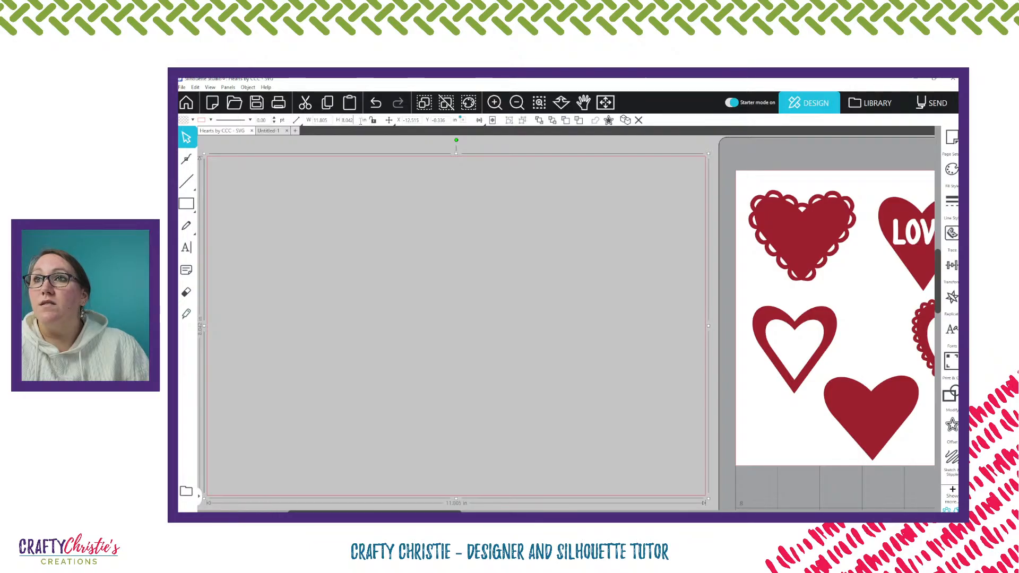
# Set the rectangle's height to 7 in and its width to 10 in
pyautogui.moveTo(360, 122); pyautogui.dragTo(341, 122)
pyautogui.write('7')
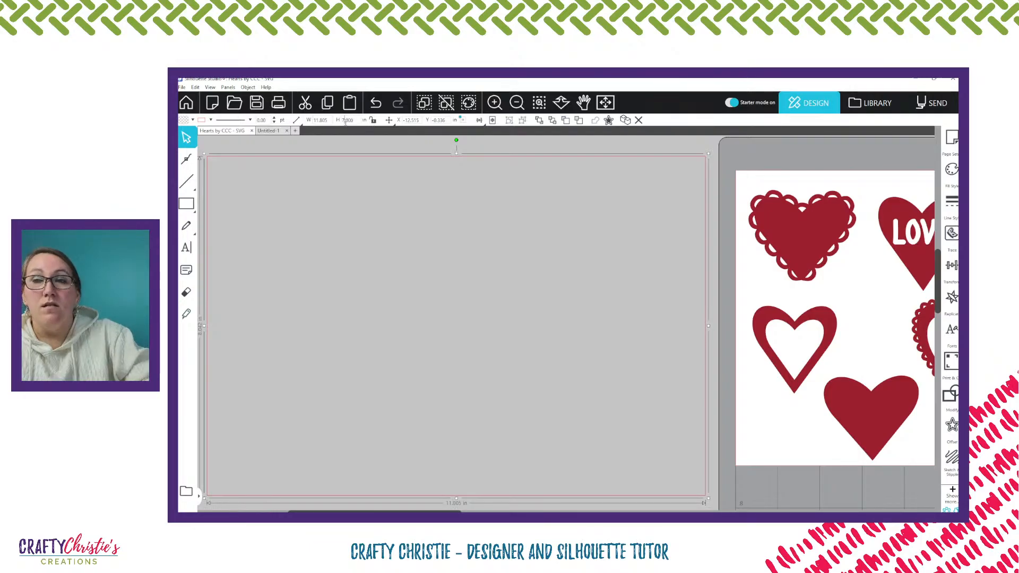
pyautogui.press('Return')
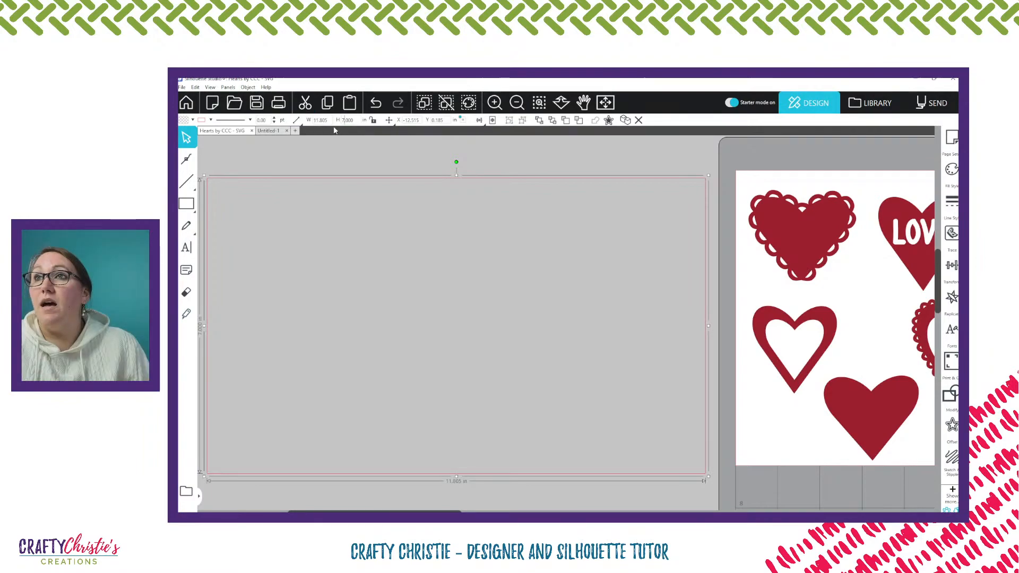
pyautogui.moveTo(296, 124)
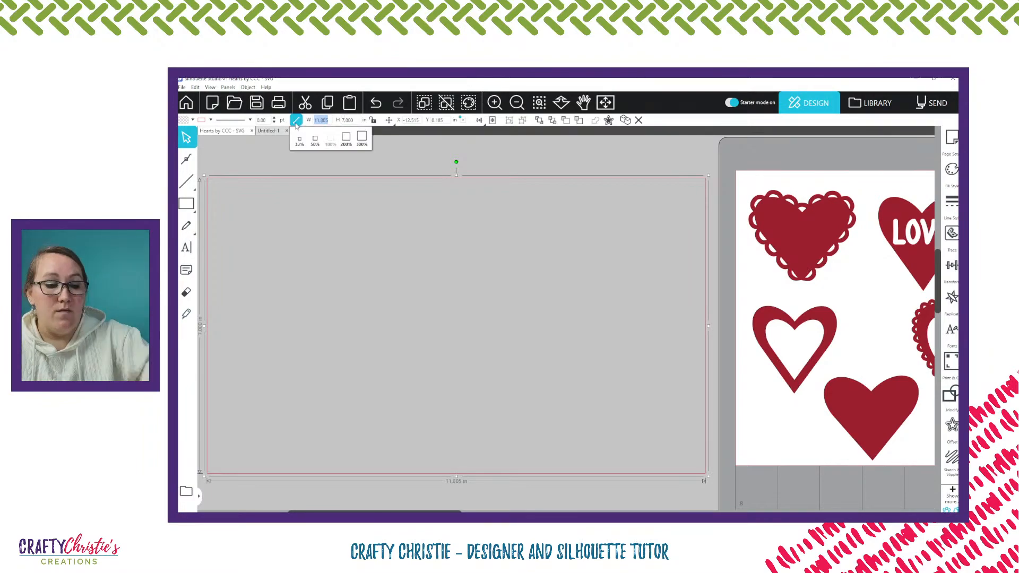
pyautogui.write('10')
pyautogui.press('Return')
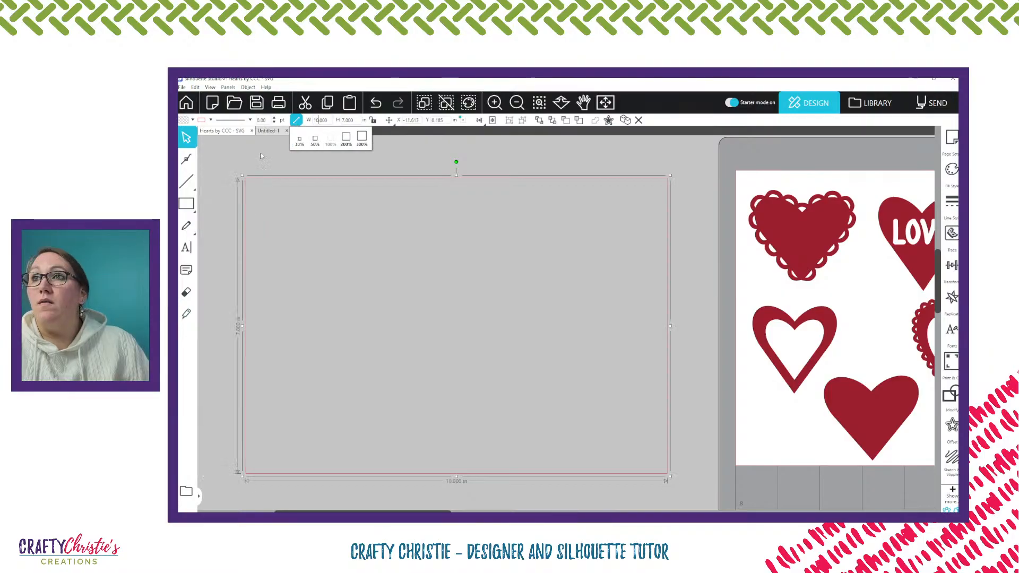
pyautogui.click(257, 152)
# Remove the rectangle's red outline colour and fill the rectangle with teal
pyautogui.click(262, 177)
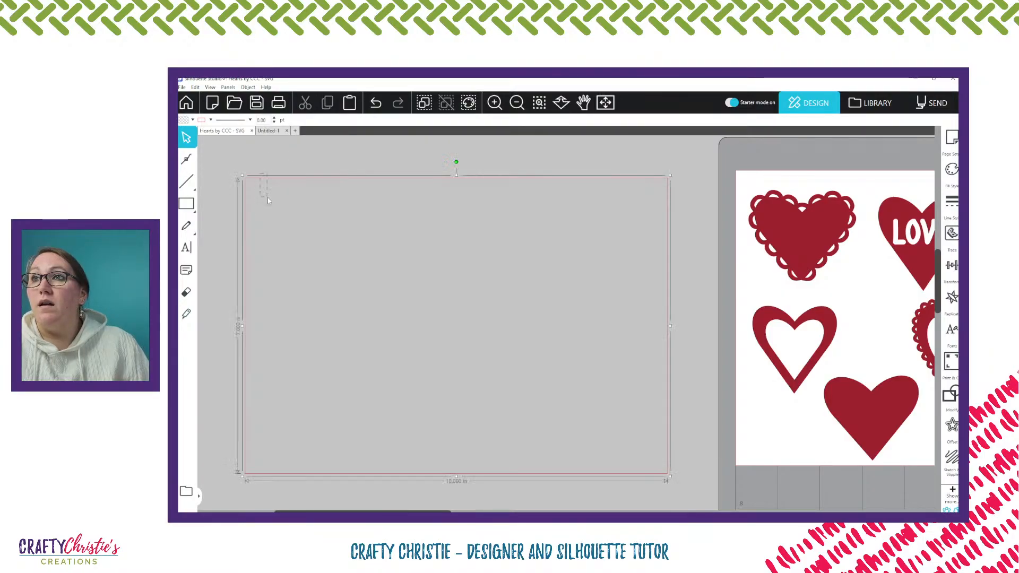
pyautogui.click(189, 120)
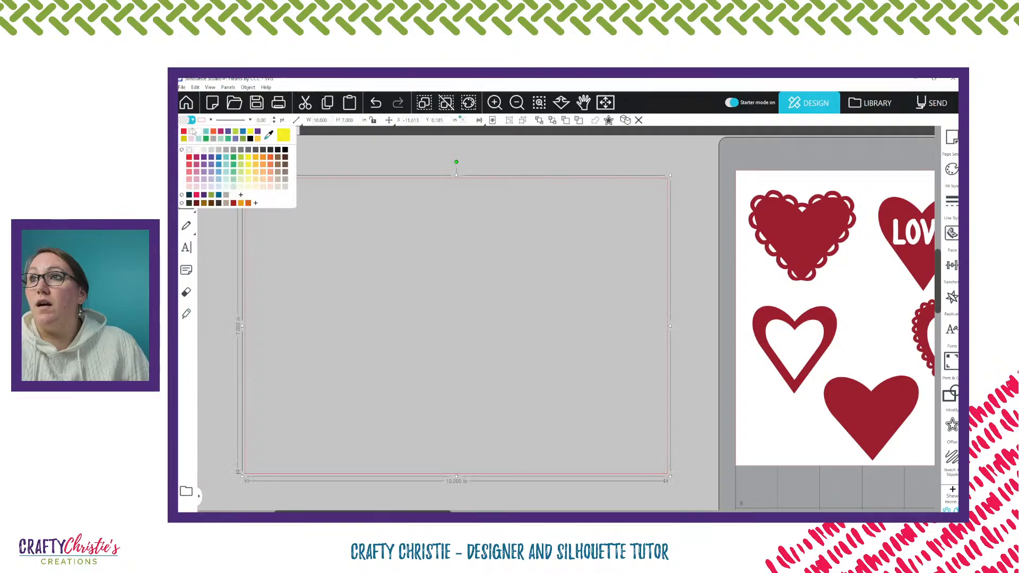
pyautogui.click(217, 154)
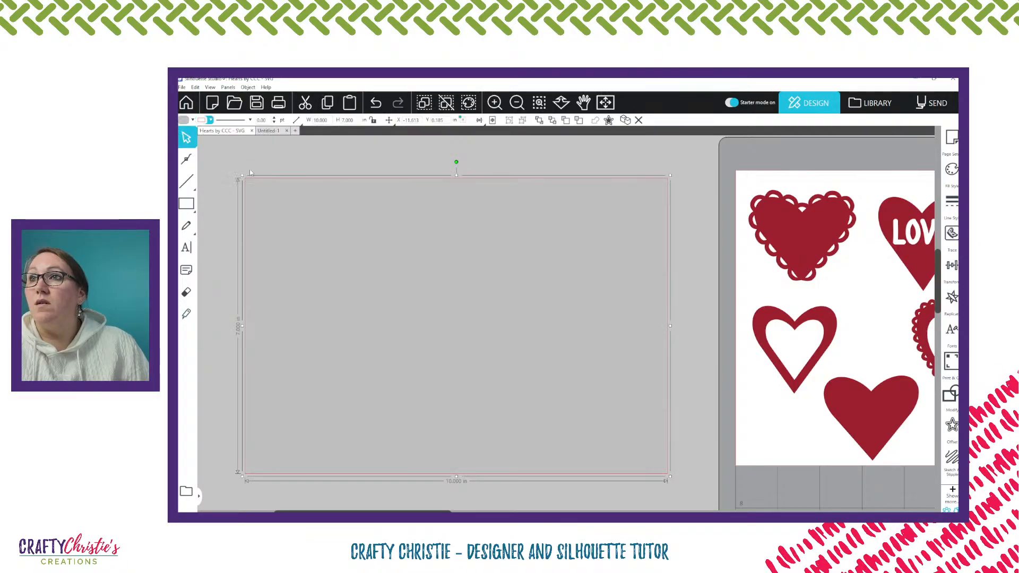
pyautogui.click(210, 121)
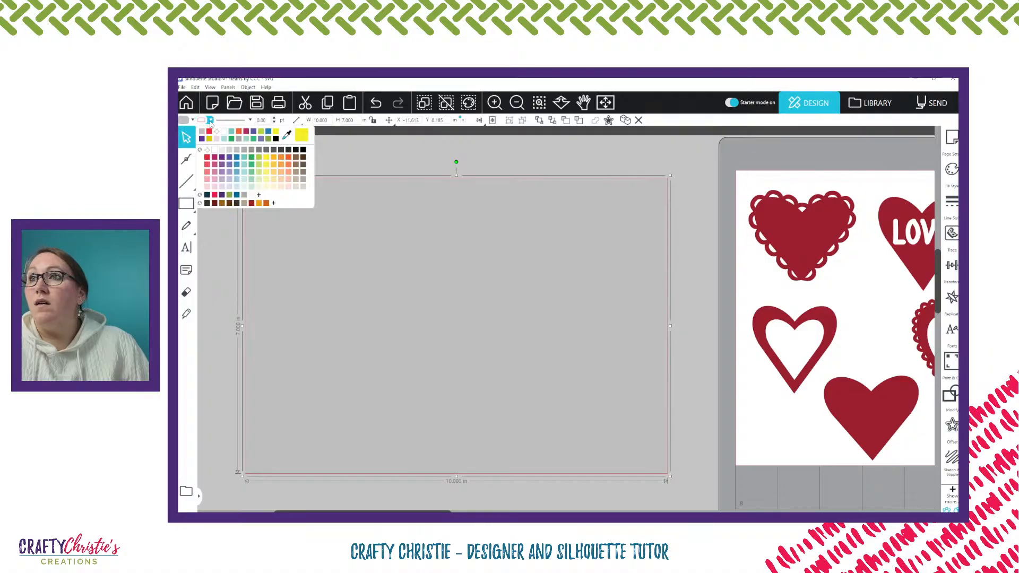
pyautogui.click(257, 189)
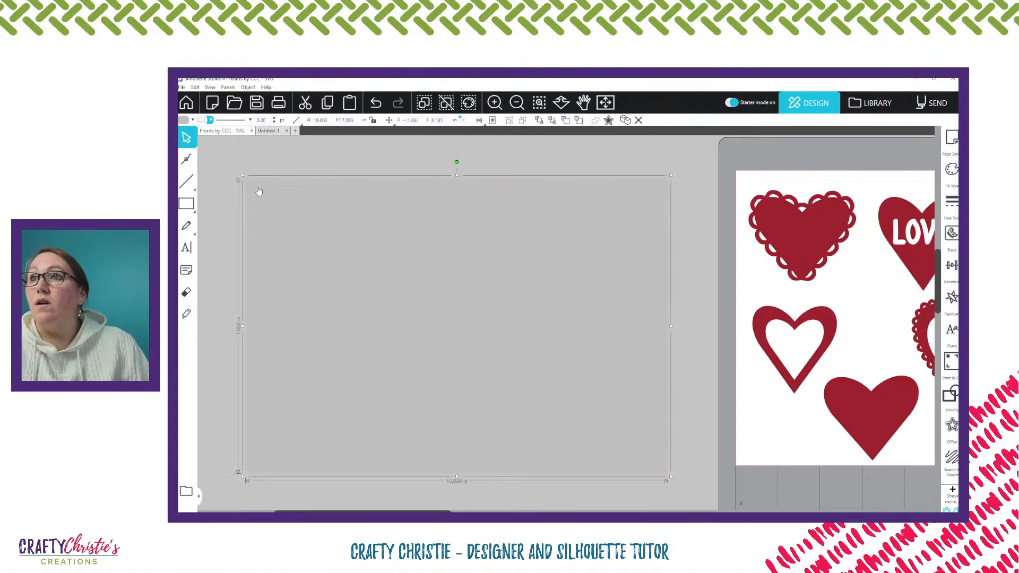
pyautogui.click(194, 120)
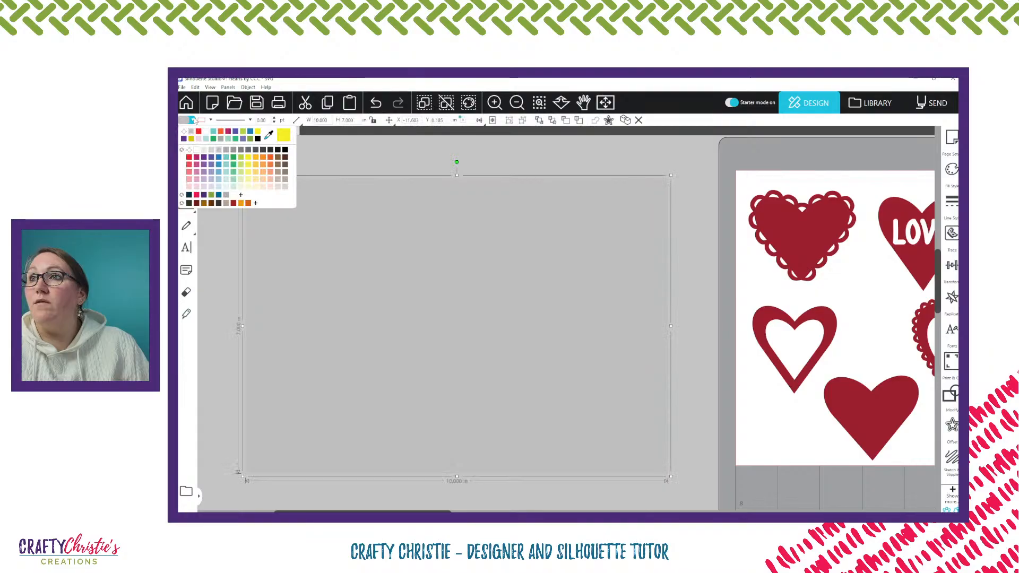
pyautogui.click(213, 131)
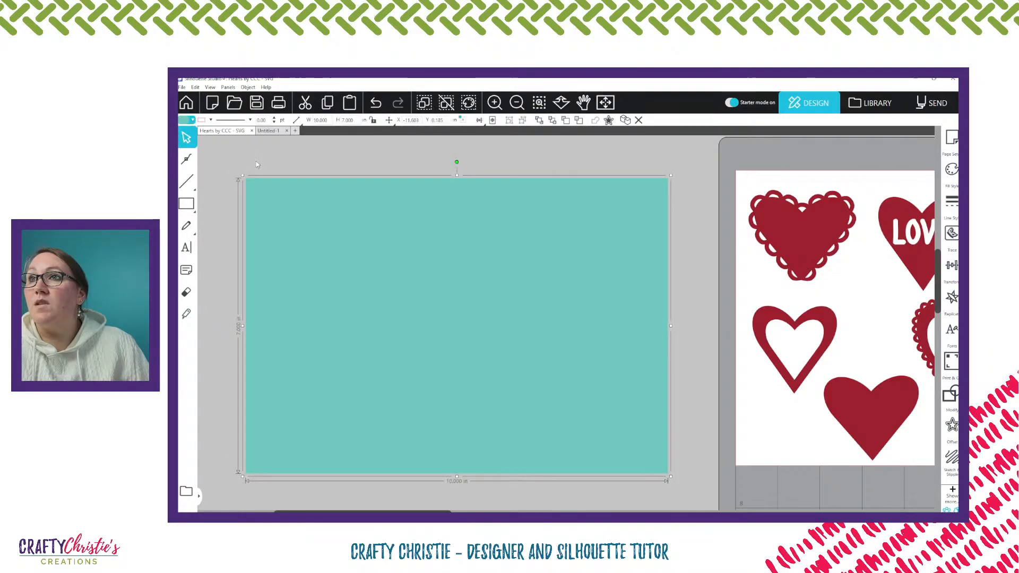
pyautogui.click(255, 159)
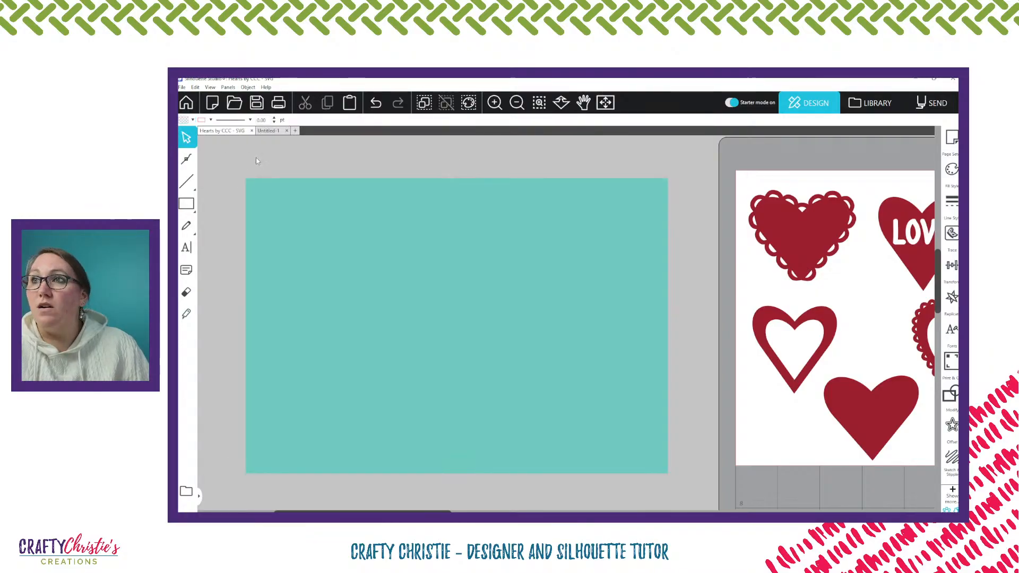
# Draw a vertical line from the top to the bottom edge near the rectangle's middle and set its height to 7 in
pyautogui.click(186, 181)
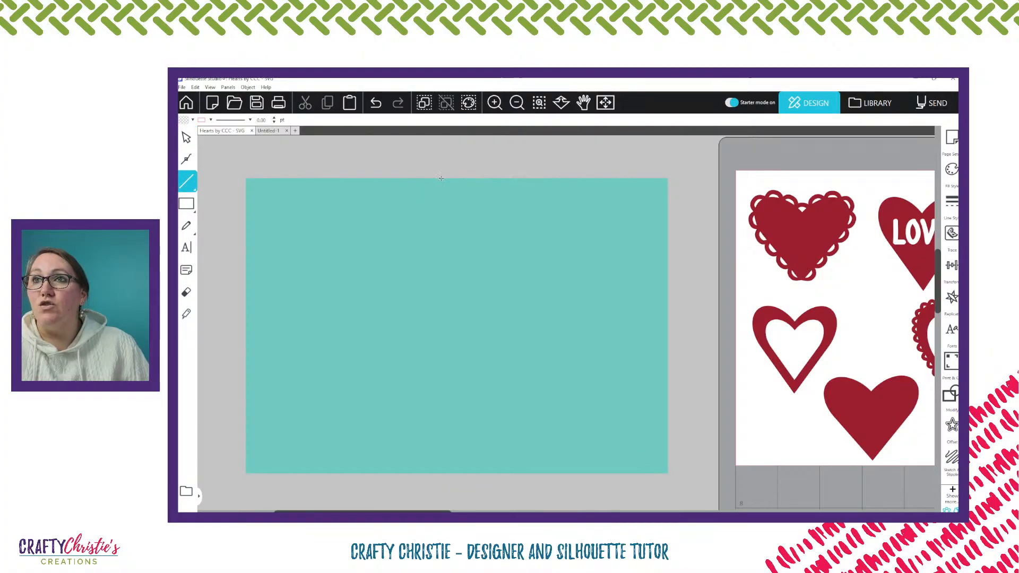
pyautogui.moveTo(441, 178); pyautogui.dragTo(463, 474)
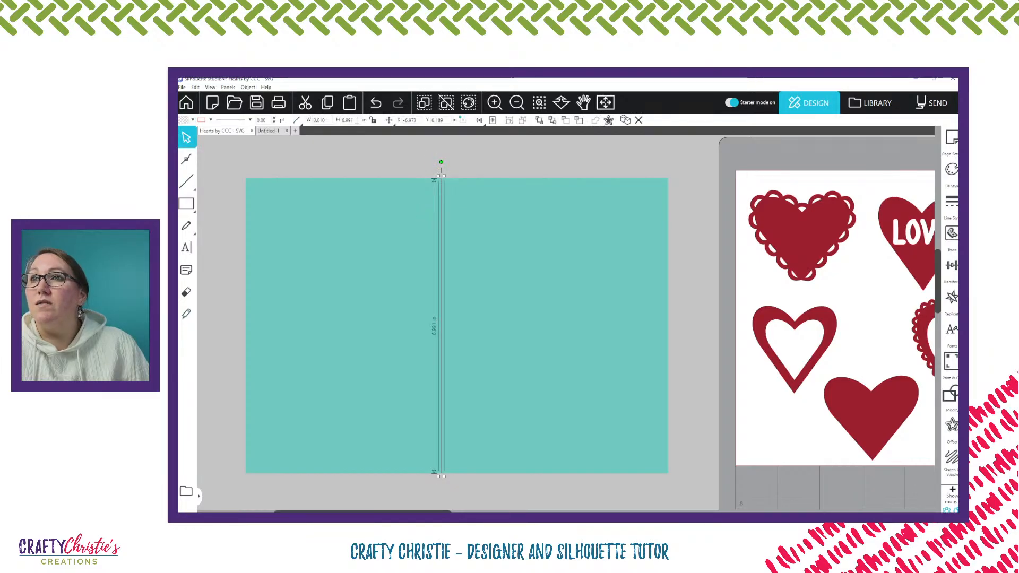
pyautogui.doubleClick(346, 120)
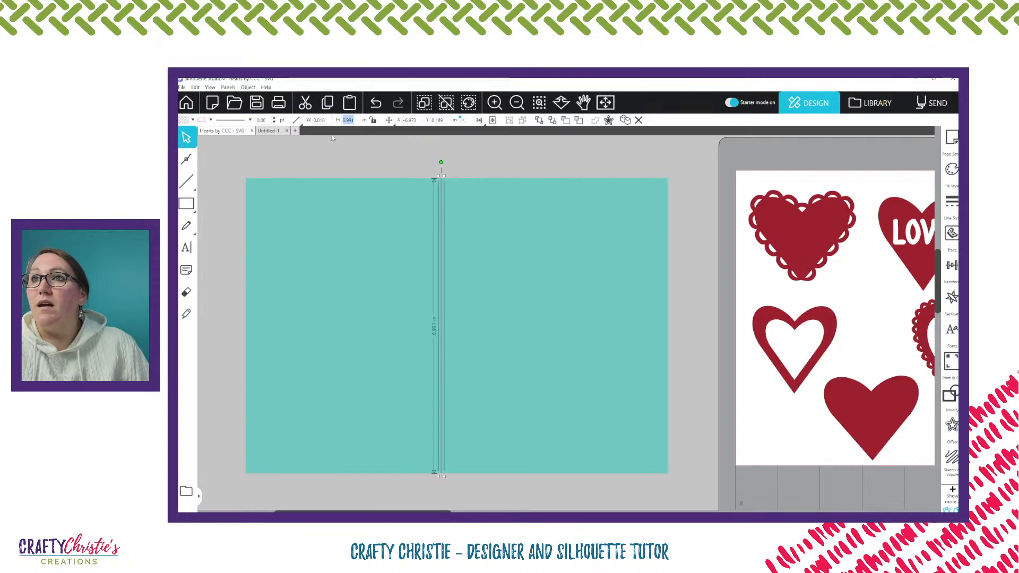
pyautogui.write('7')
pyautogui.press('Return')
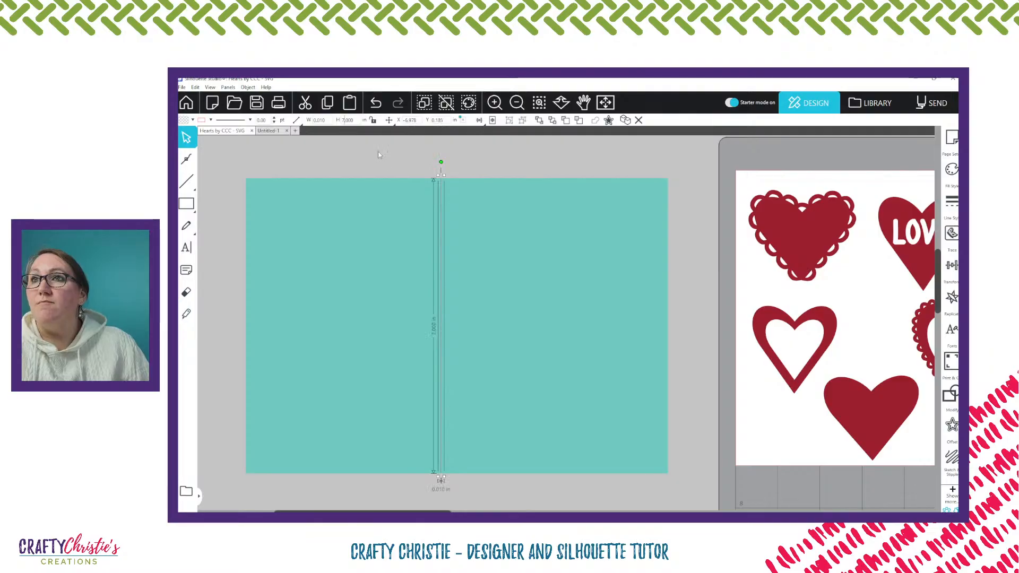
pyautogui.click(407, 155)
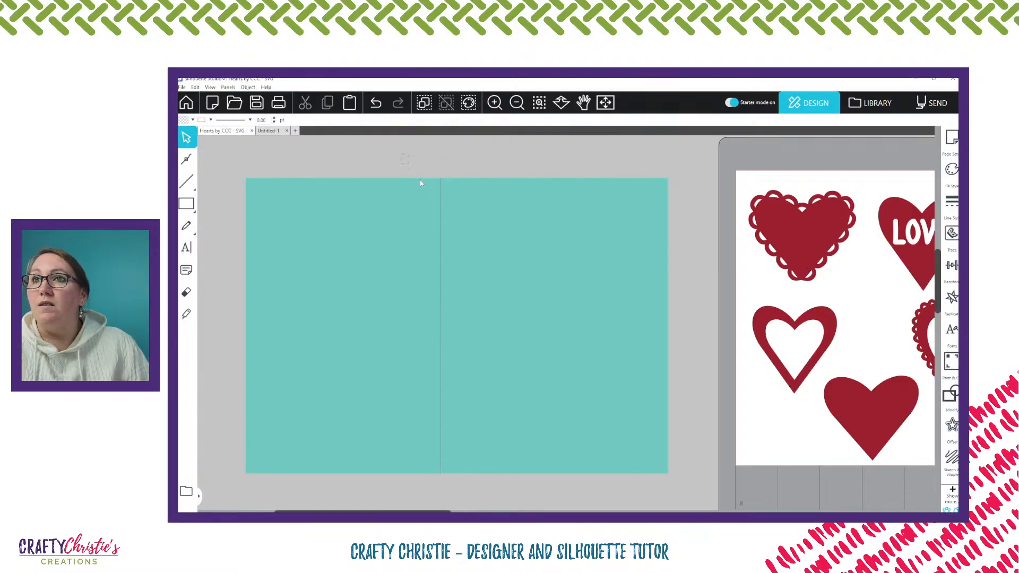
# Centre-align the vertical line with the teal rectangle so that it divides the rectangle into two equal halves
pyautogui.click(421, 182)
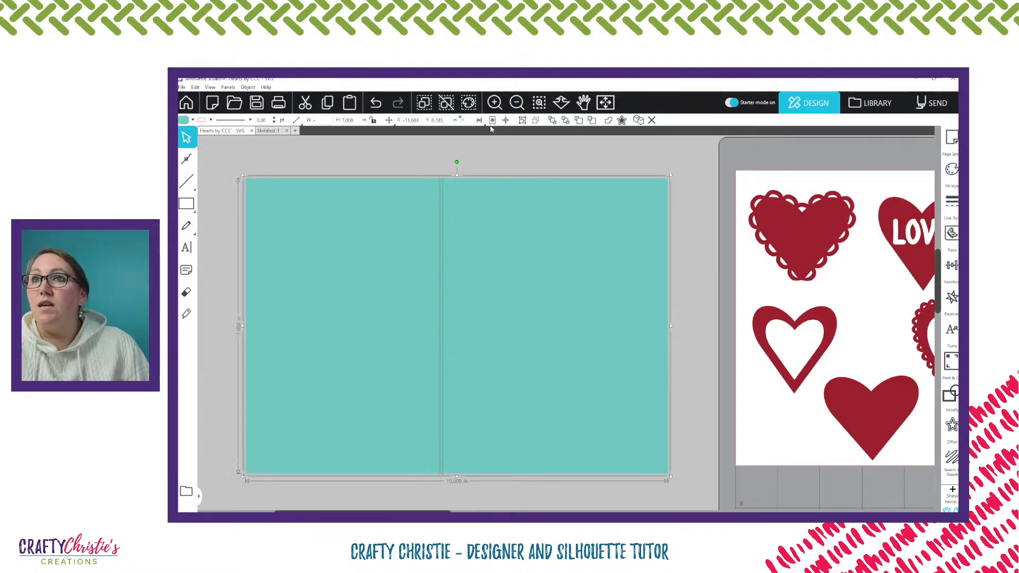
pyautogui.click(484, 125)
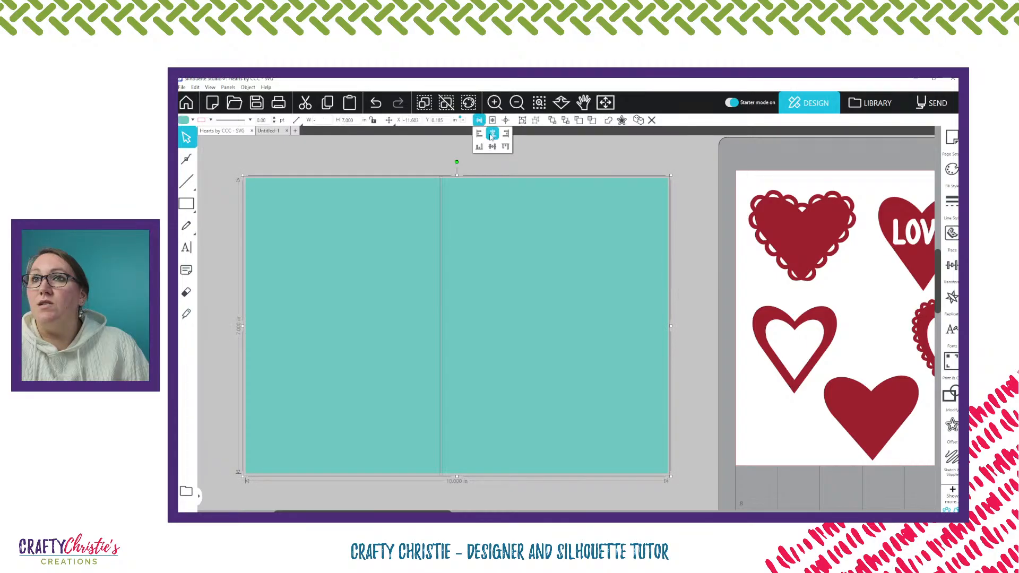
pyautogui.click(491, 135)
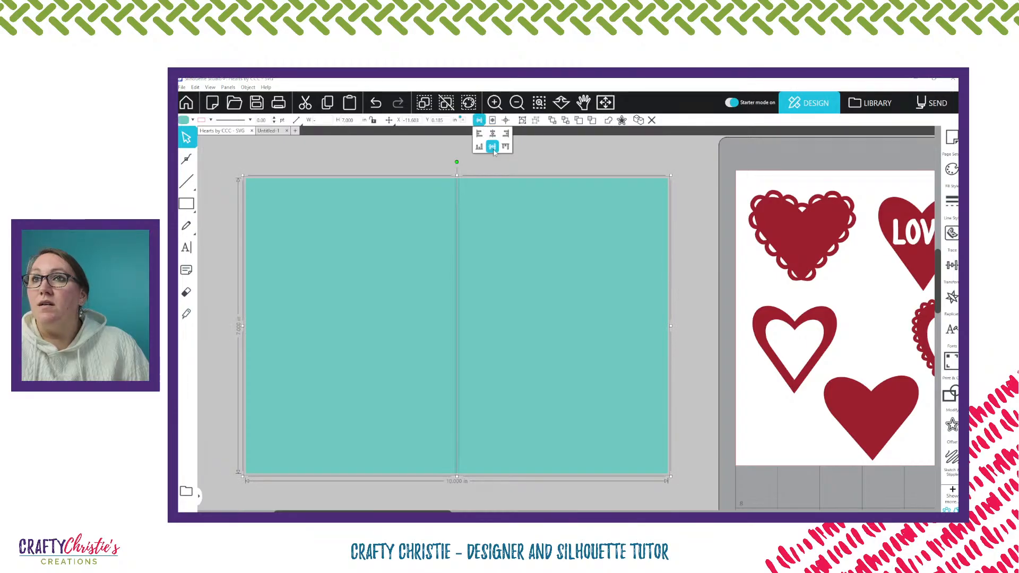
pyautogui.click(491, 170)
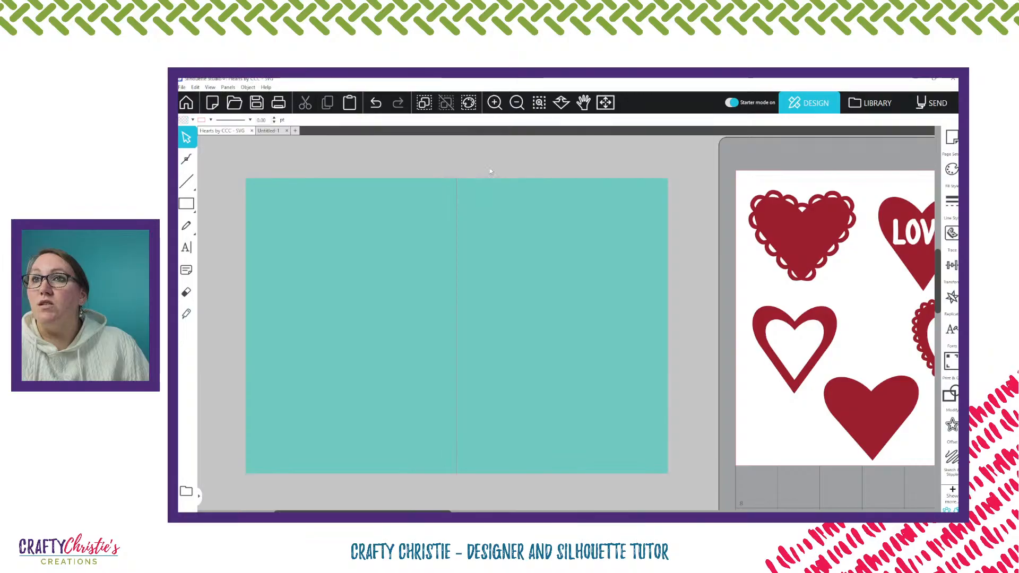
pyautogui.click(456, 191)
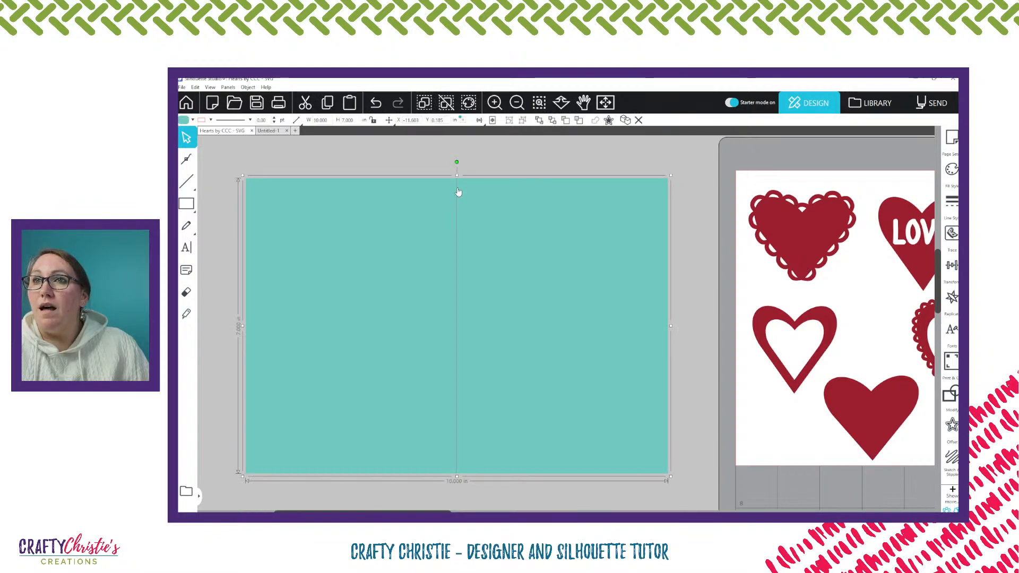
# Set the line colour of the vertical fold line on the teal card base to blue
pyautogui.click(456, 193)
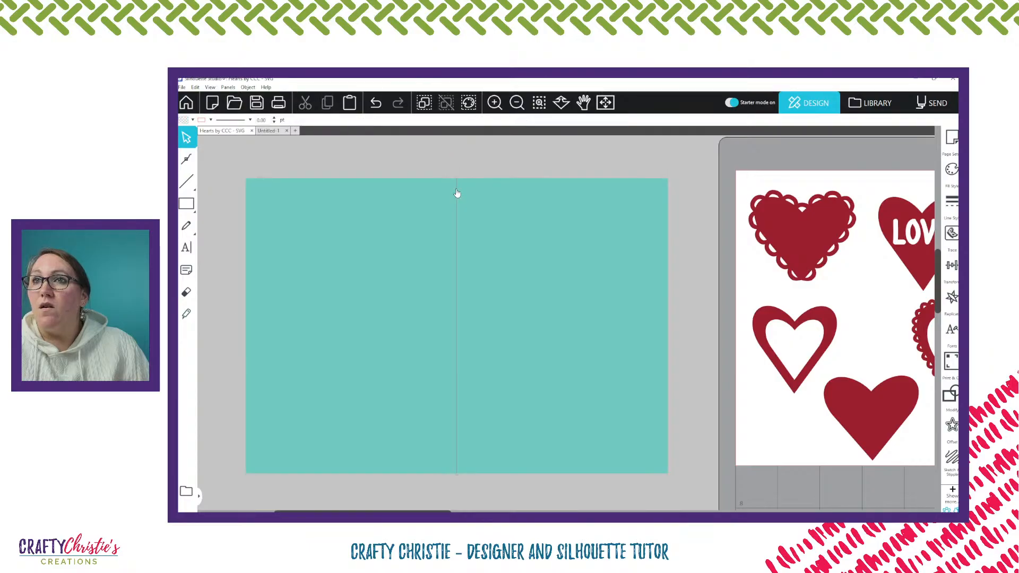
pyautogui.click(457, 193)
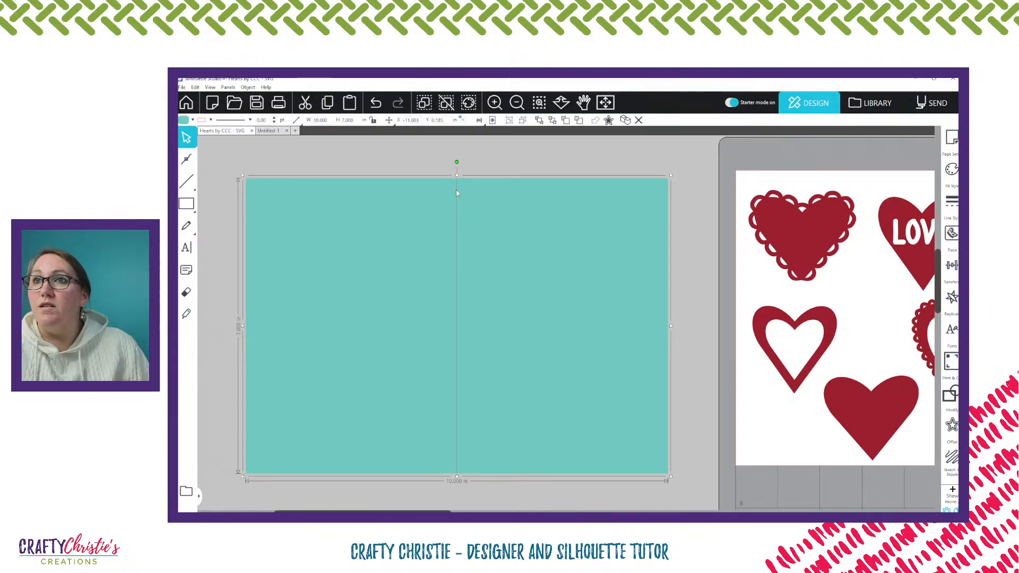
pyautogui.click(457, 194)
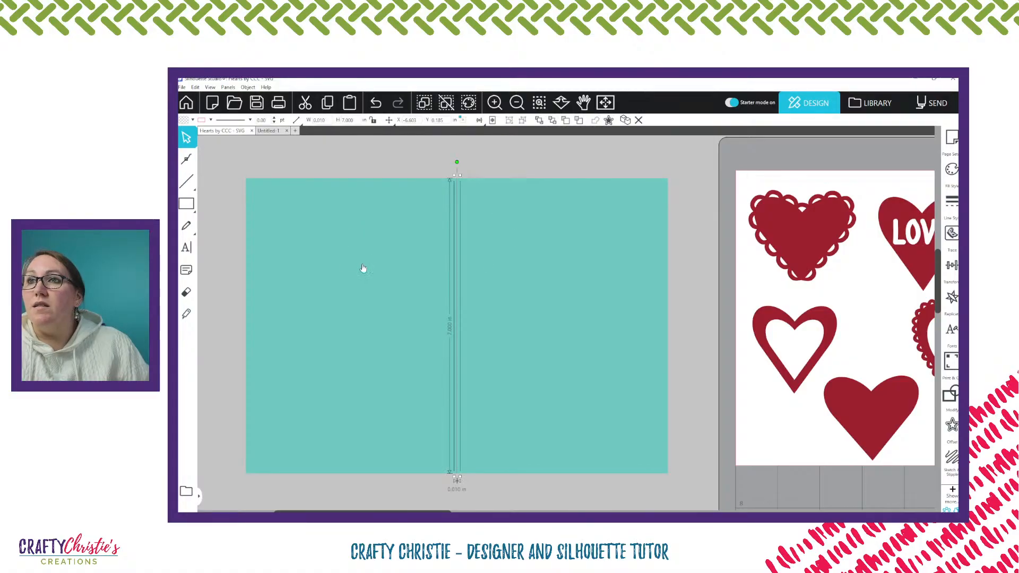
pyautogui.click(210, 120)
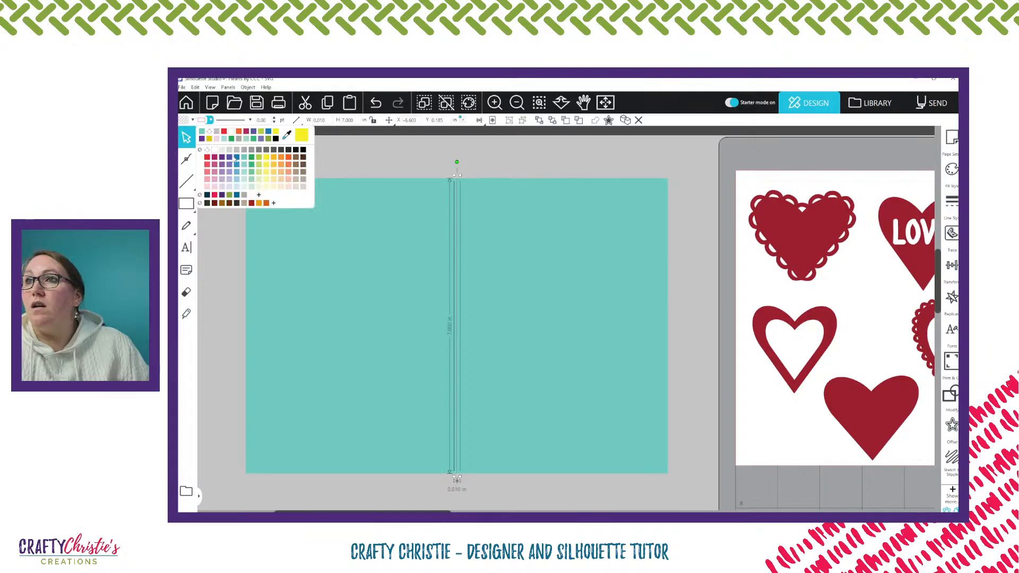
pyautogui.click(236, 160)
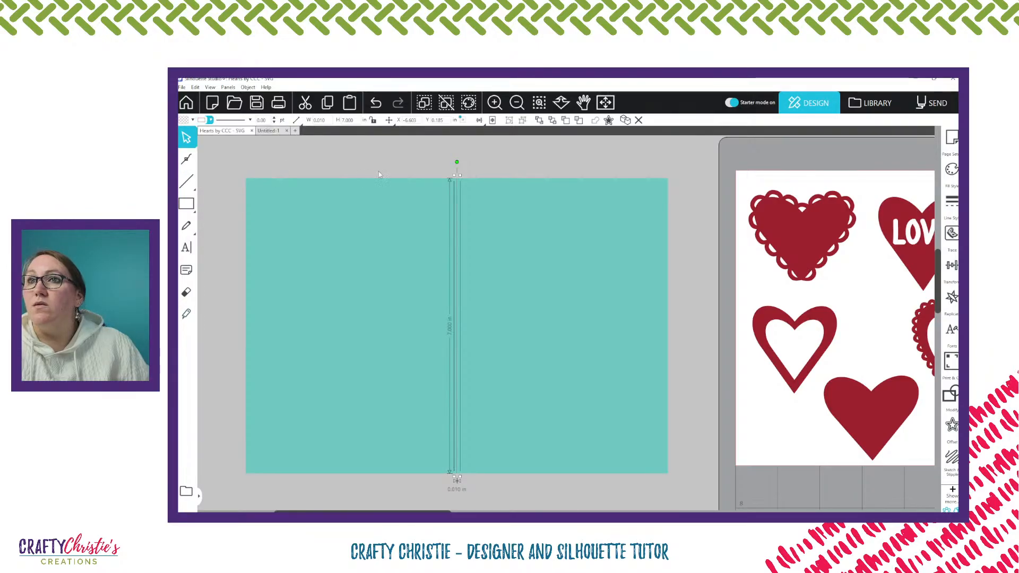
pyautogui.click(378, 171)
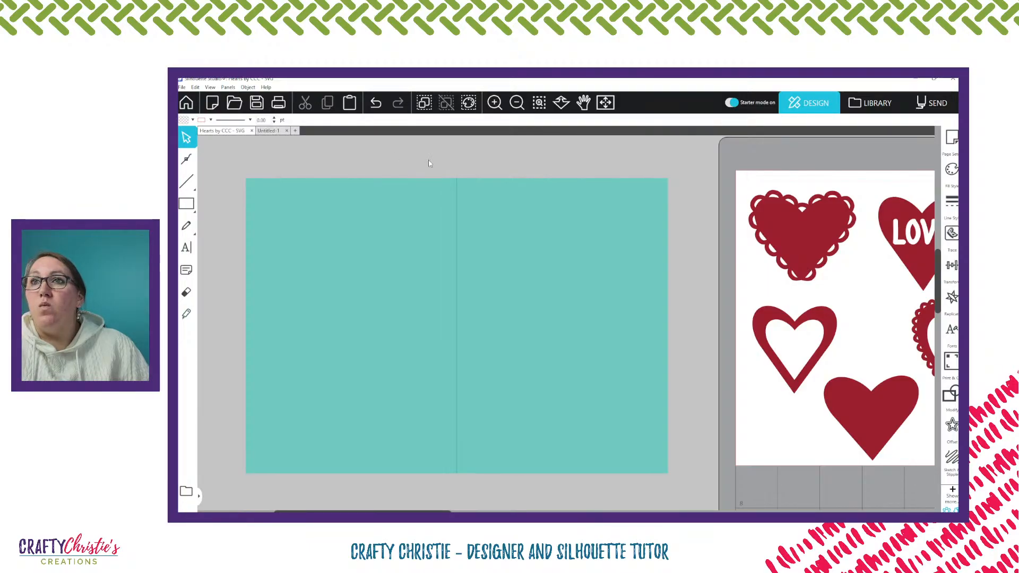
# Group the teal rectangle and its centre fold line together
pyautogui.rightClick(457, 206)
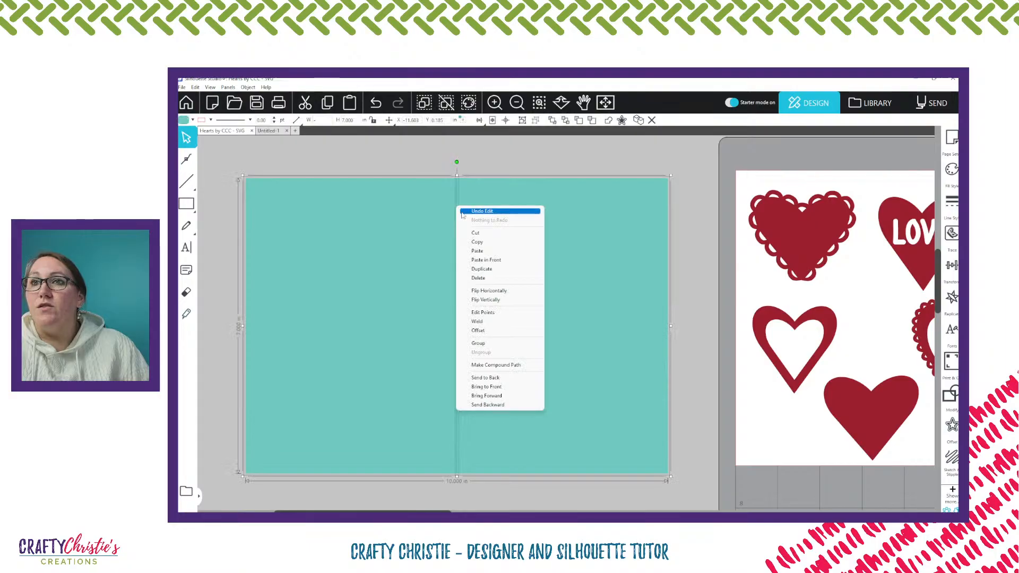
pyautogui.click(480, 343)
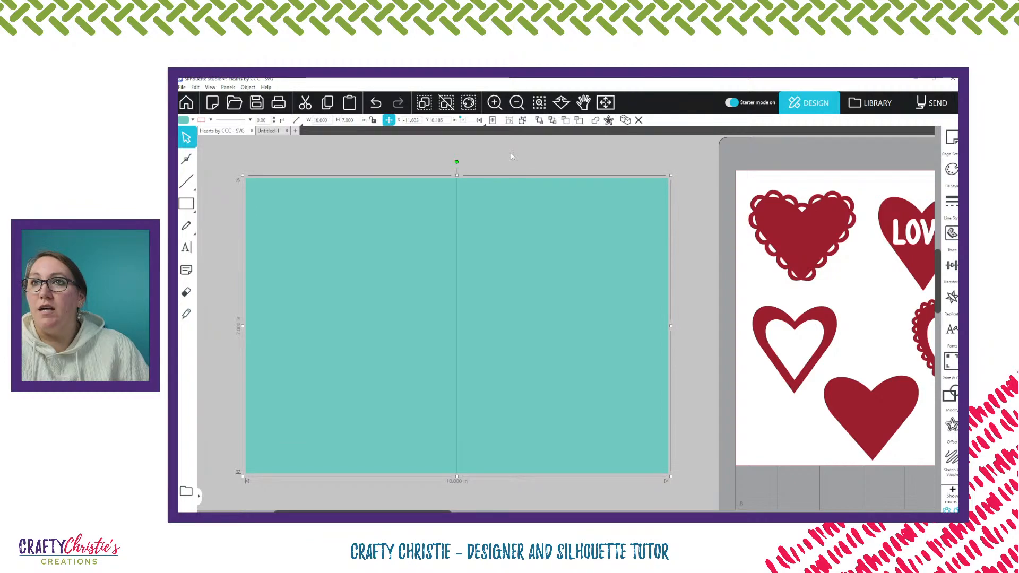
pyautogui.click(510, 153)
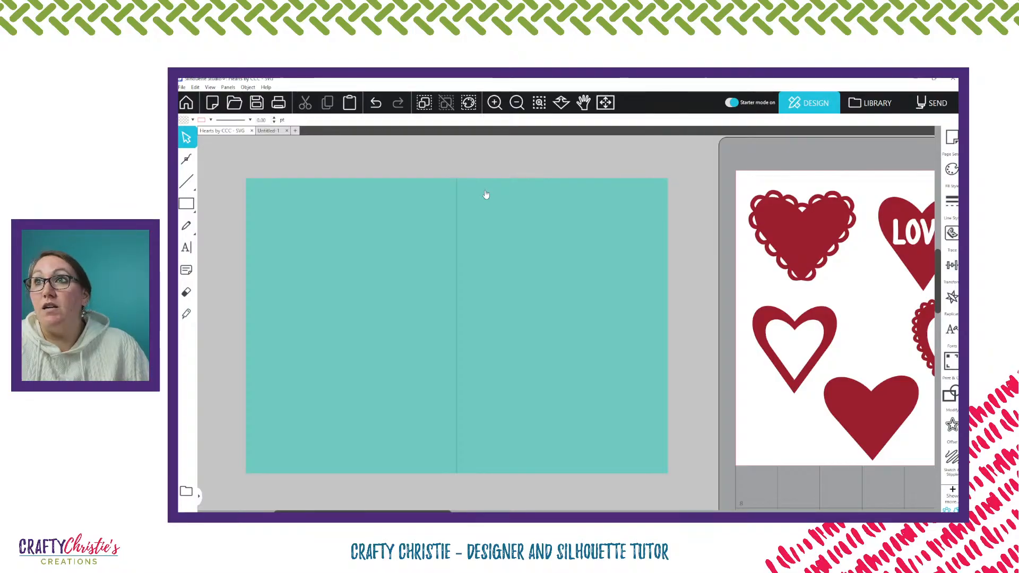
# Draw a rectangle about 5.9 in wide and 7.7 in high in the empty area above the card base
pyautogui.click(187, 204)
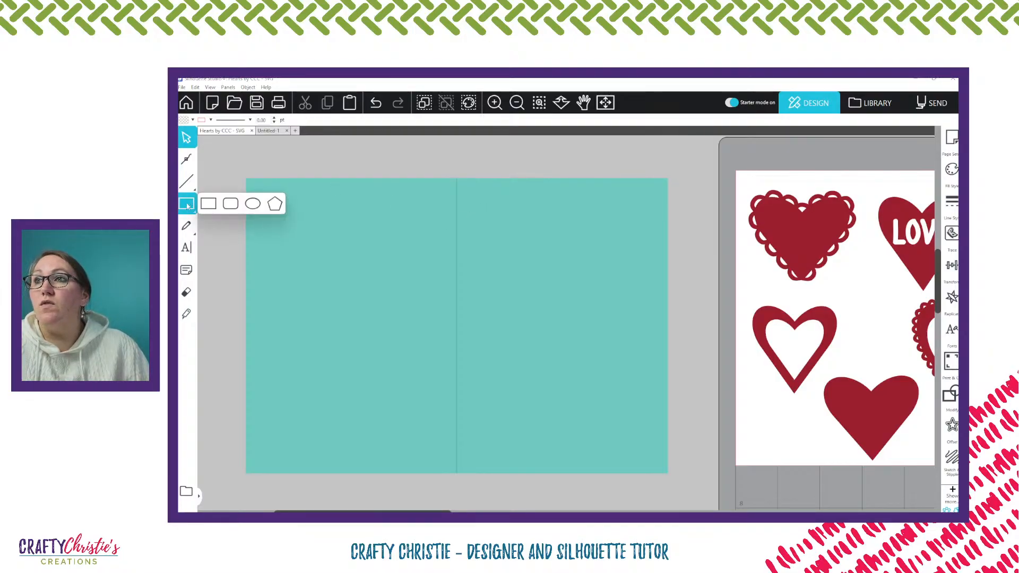
pyautogui.scroll(3, 474, 201)
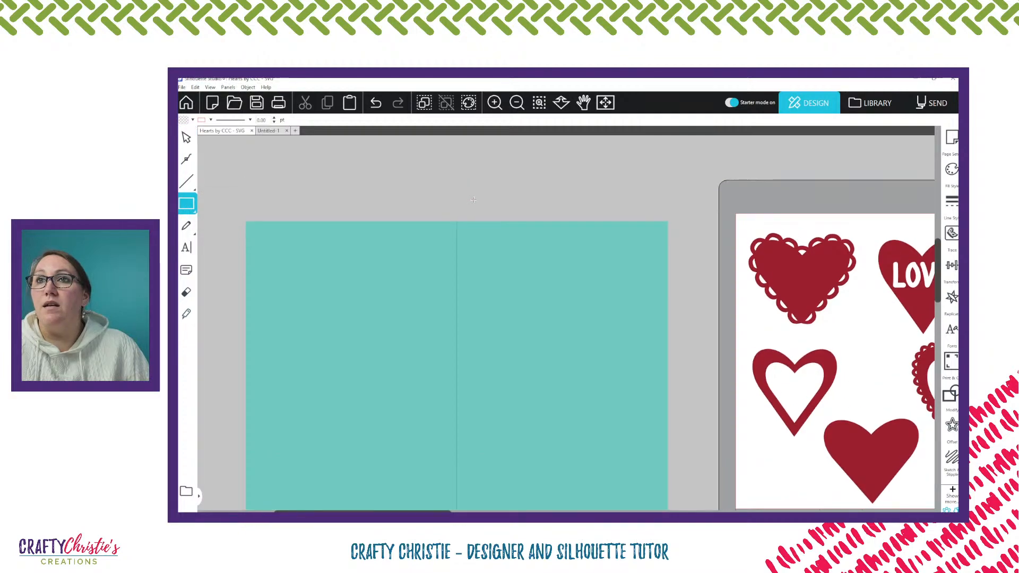
pyautogui.scroll(4, 473, 201)
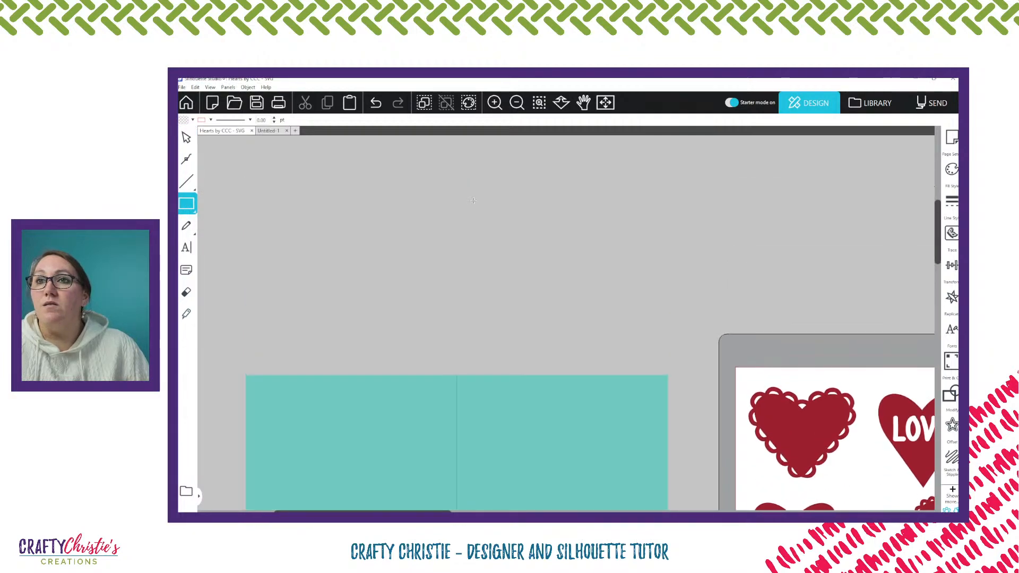
pyautogui.scroll(-4, 473, 200)
pyautogui.scroll(10, 472, 203)
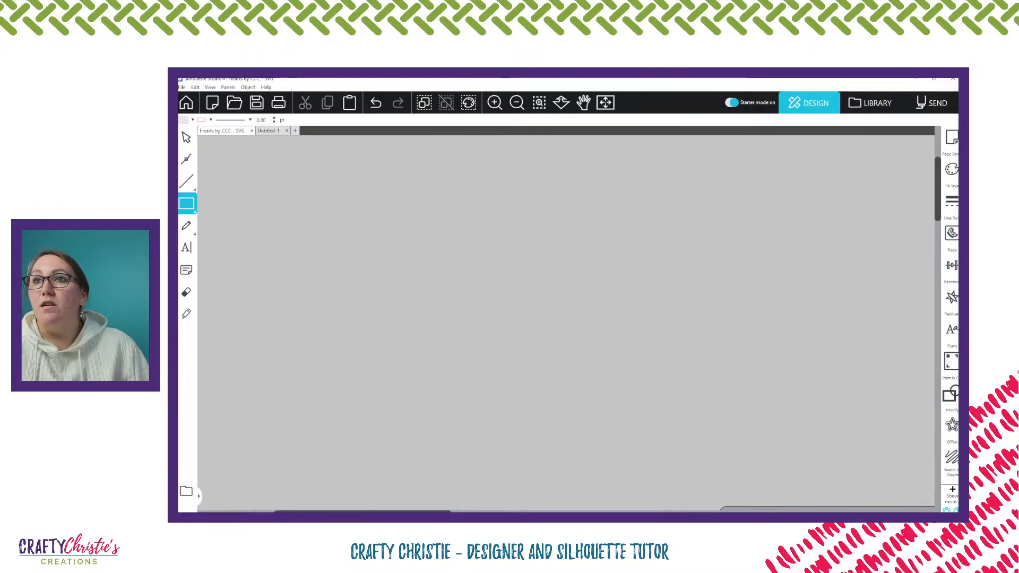
pyautogui.moveTo(423, 157); pyautogui.dragTo(674, 480)
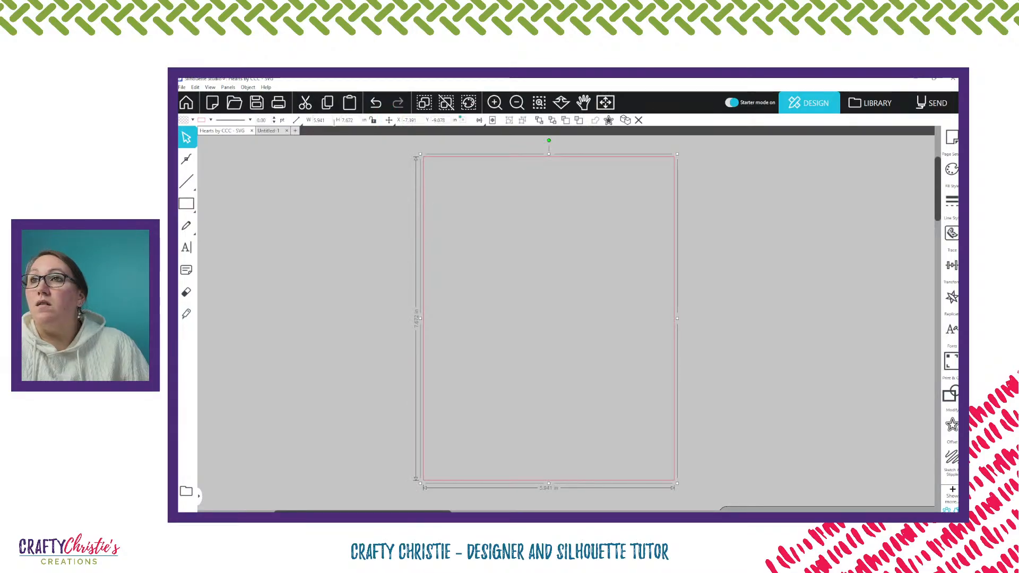
# Set the new rectangle's width to 5 in and its height to 7 in
pyautogui.click(296, 120)
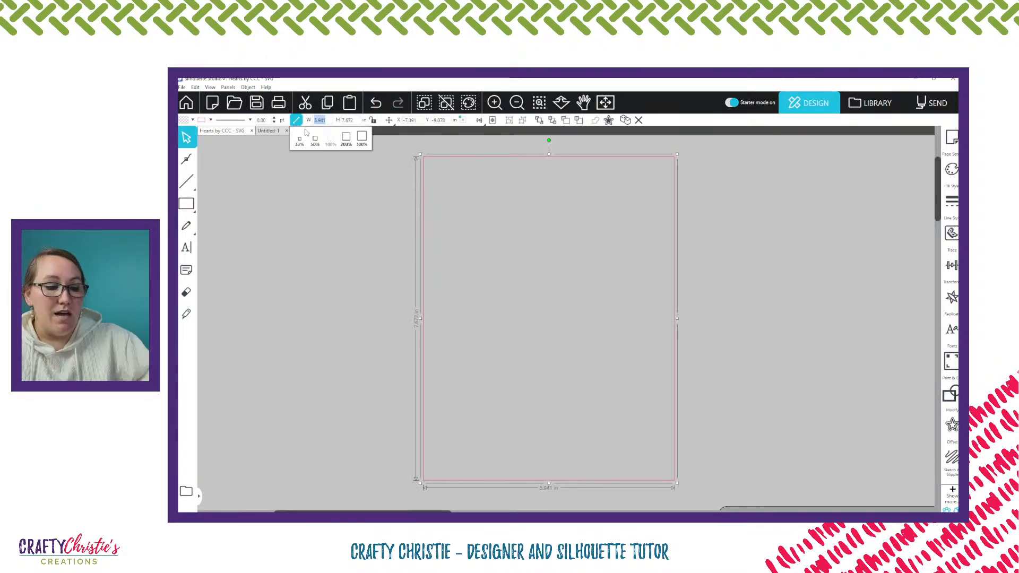
pyautogui.write('5')
pyautogui.press('Tab')
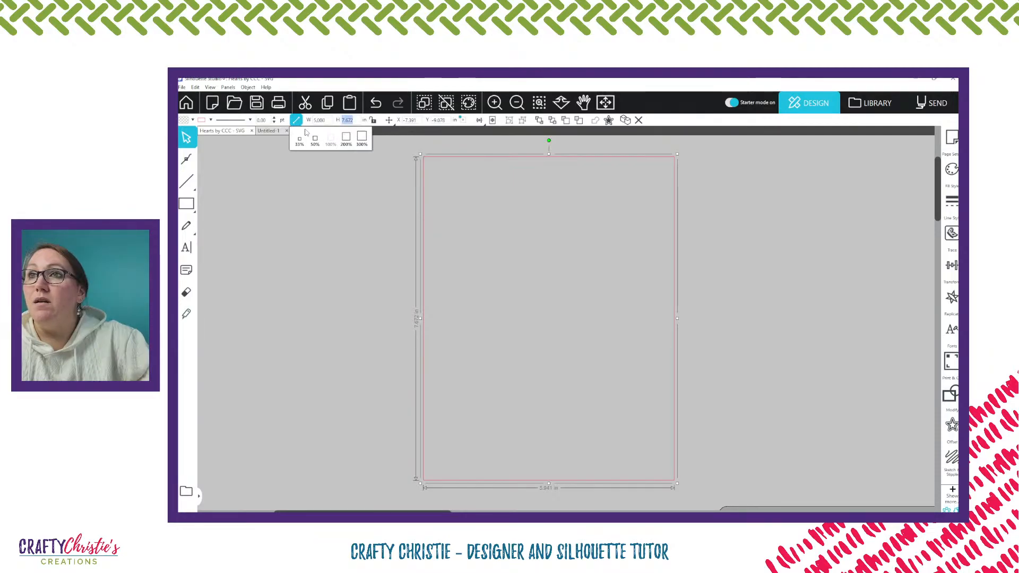
pyautogui.write('7')
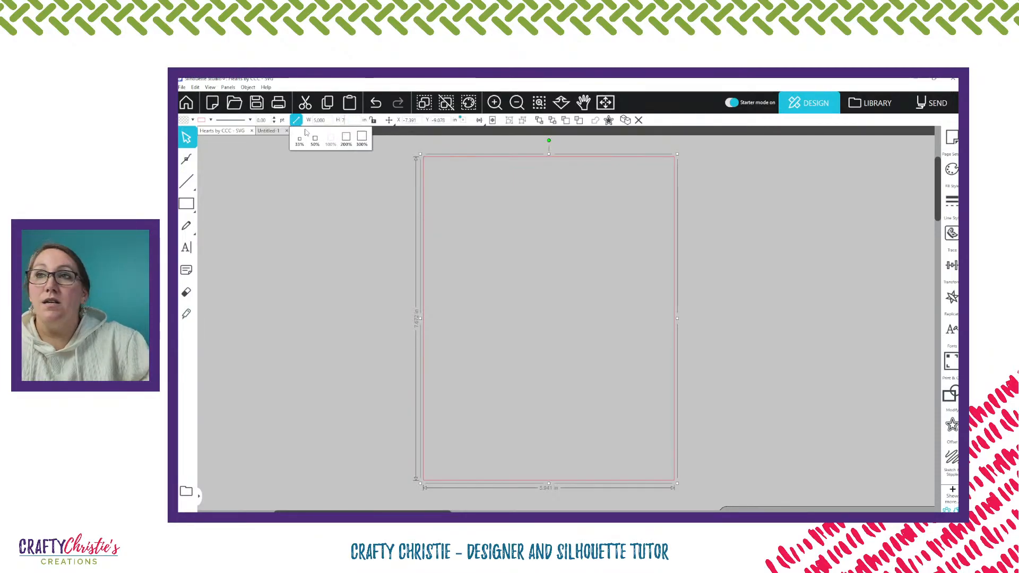
pyautogui.press('Return')
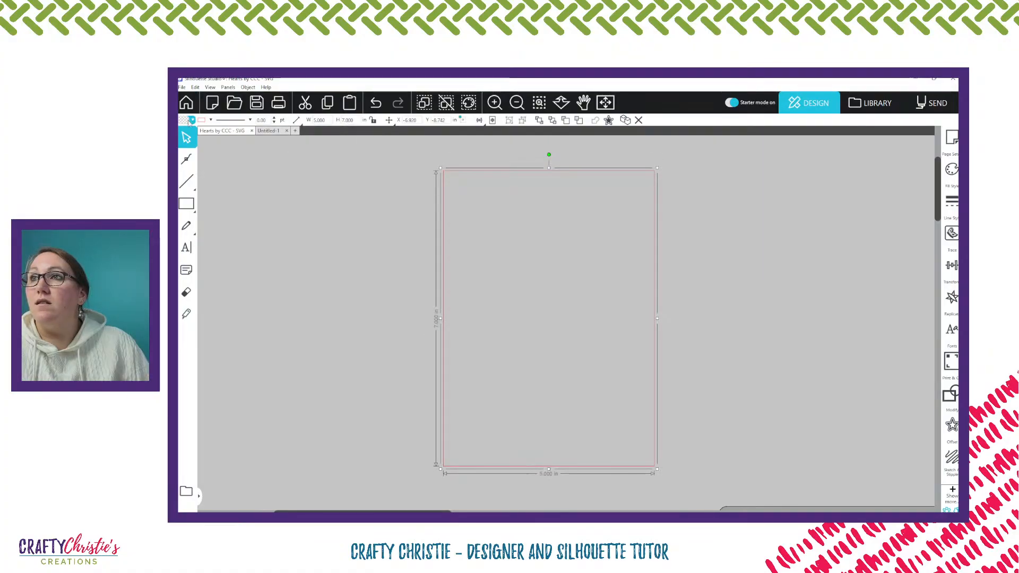
# Fill the 5 by 7 in rectangle with orange
pyautogui.click(192, 120)
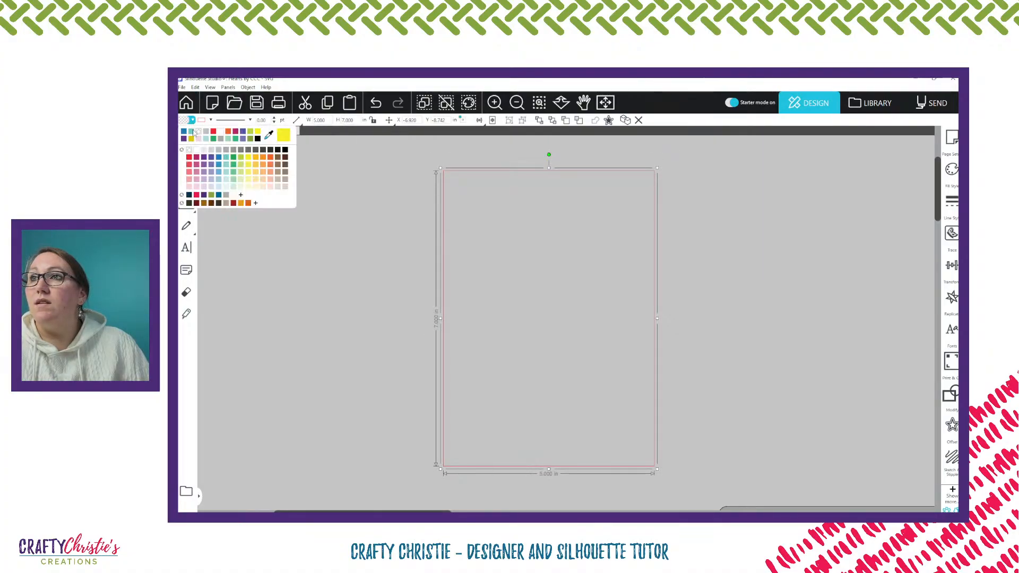
pyautogui.click(263, 157)
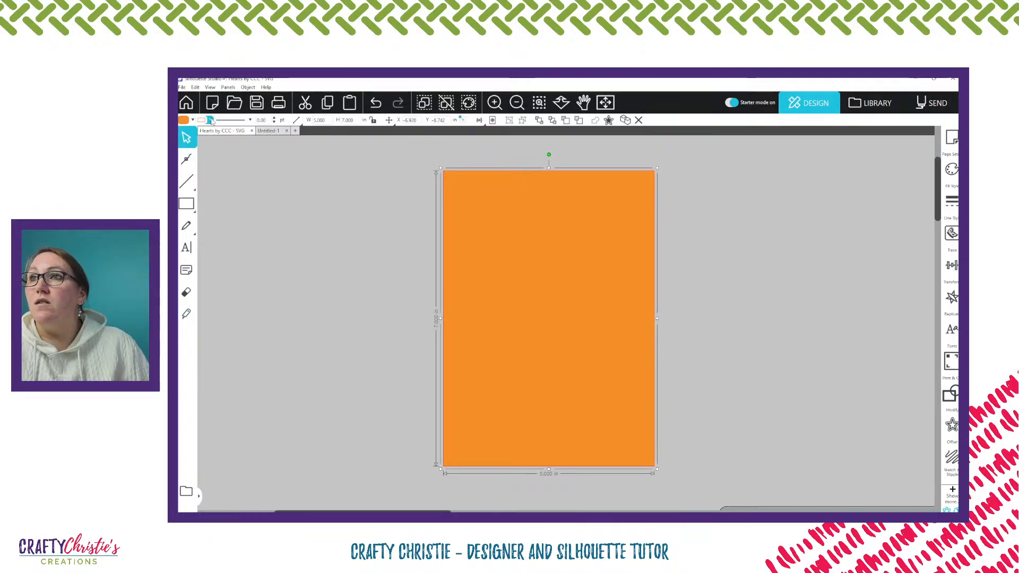
pyautogui.click(369, 191)
# Move the orange rectangle down over the right half of the teal card base
pyautogui.scroll(-1, 663, 255)
pyautogui.scroll(-1, 696, 267)
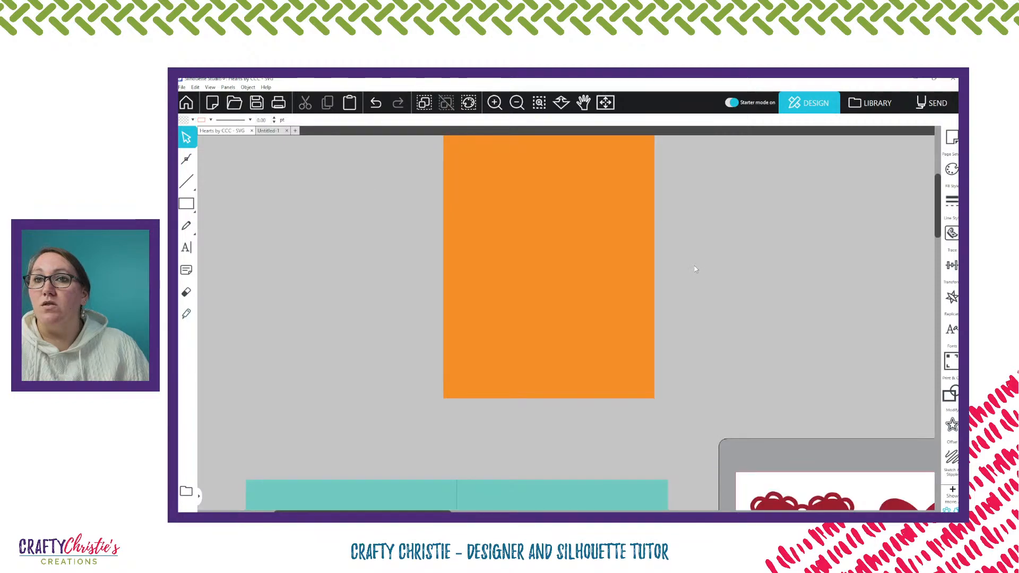
pyautogui.scroll(-4, 598, 334)
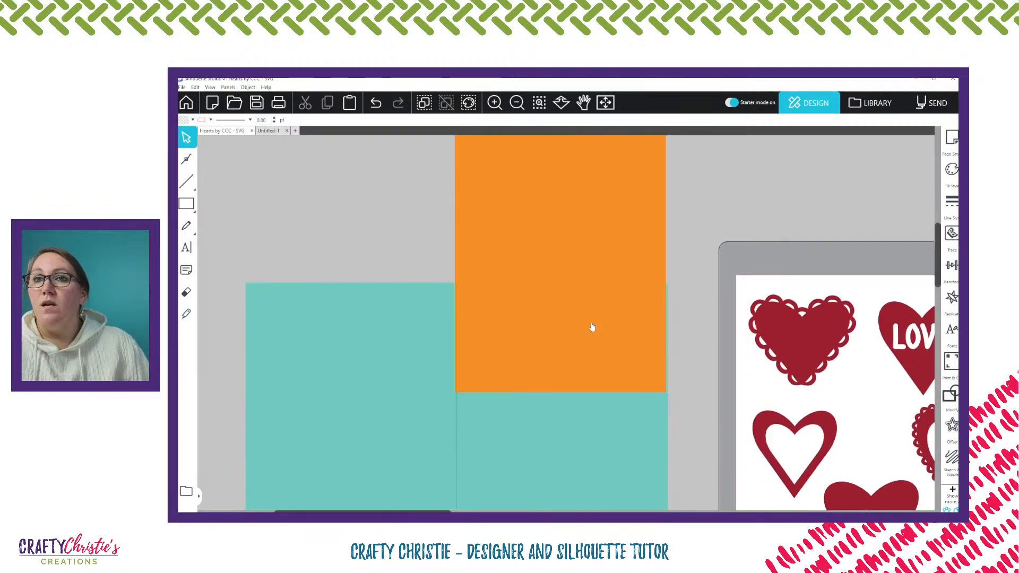
pyautogui.moveTo(593, 327); pyautogui.dragTo(619, 520)
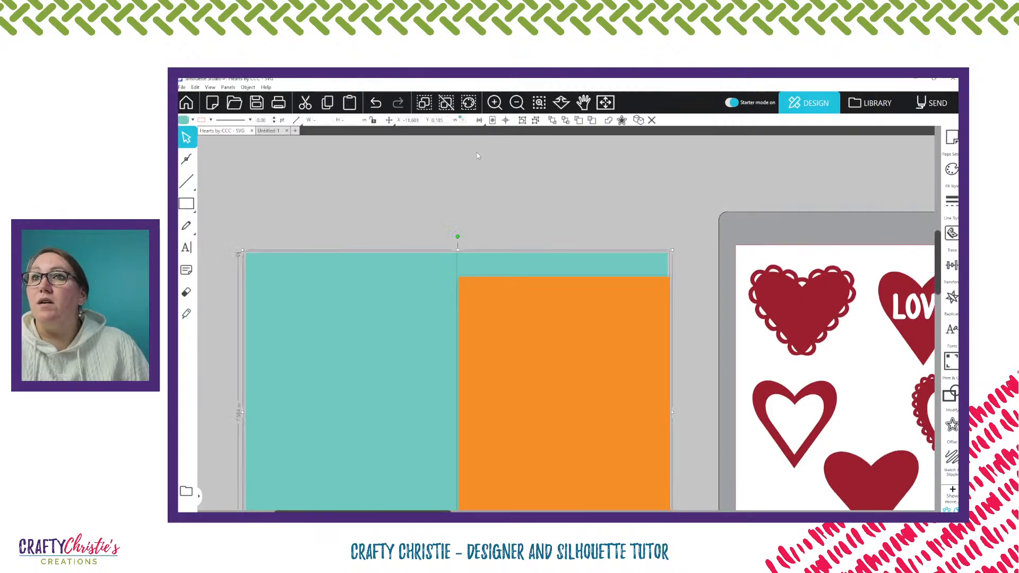
# Align the right and top edges of the orange rectangle and the teal card base
pyautogui.click(479, 120)
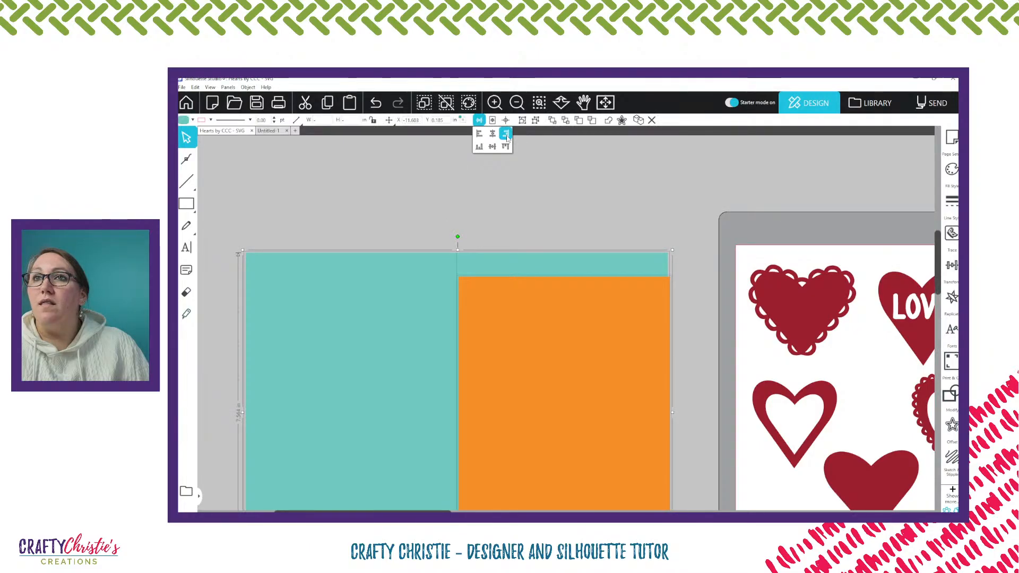
pyautogui.click(506, 135)
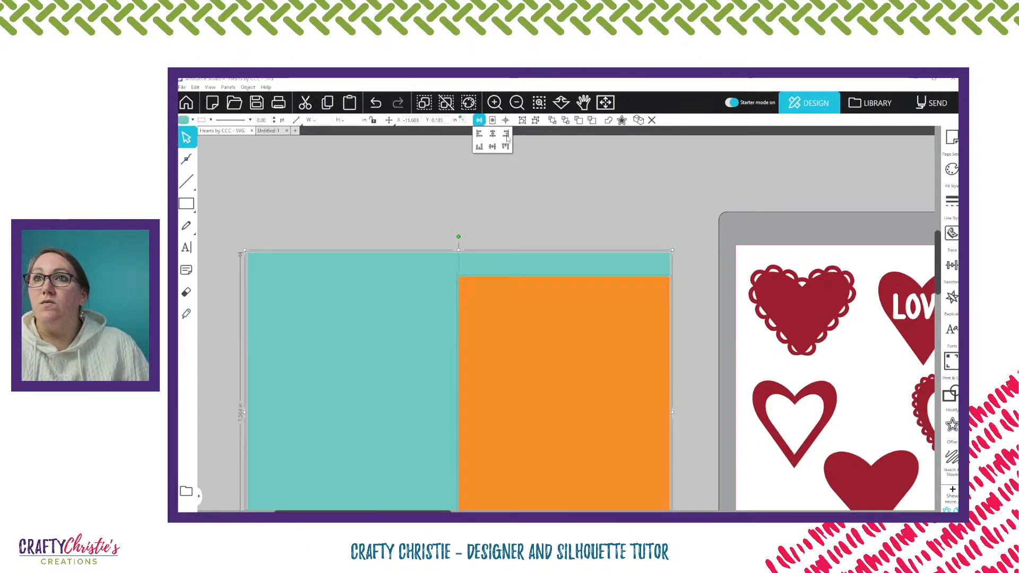
pyautogui.click(506, 146)
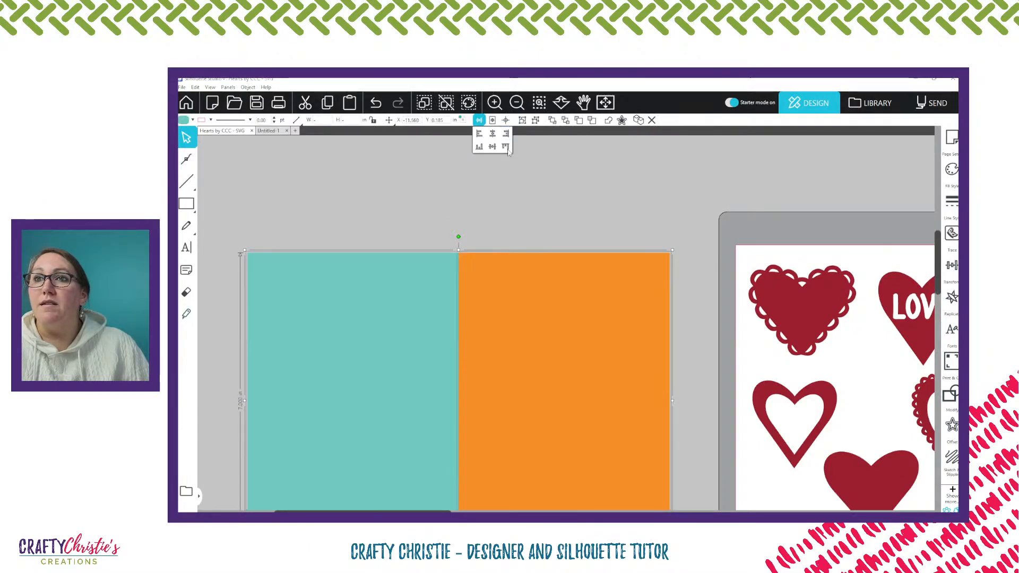
pyautogui.click(586, 215)
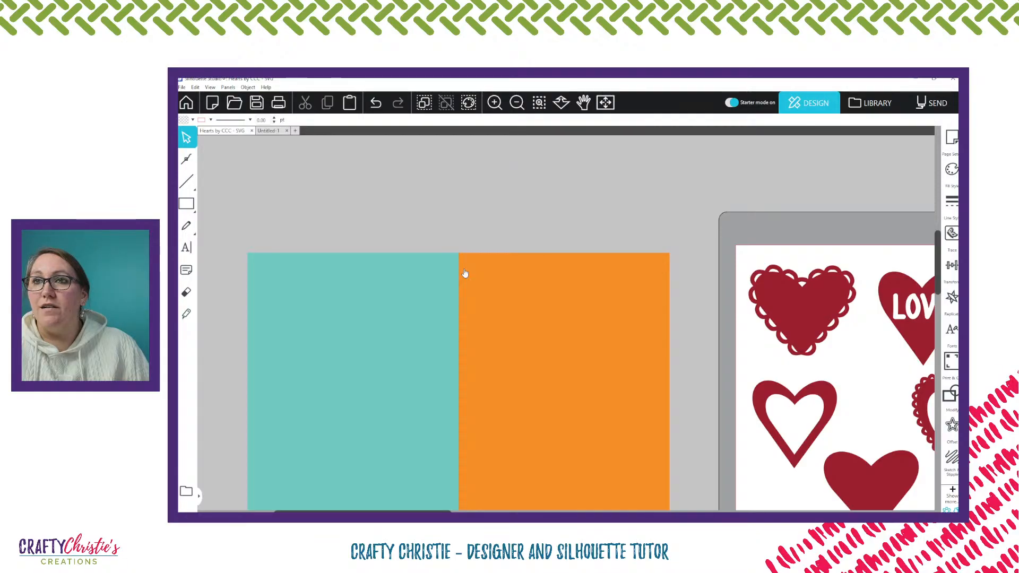
# Move the scalloped outline heart and the solid scalloped heart off the page to the area above the cutting mat
pyautogui.scroll(-2, 465, 272)
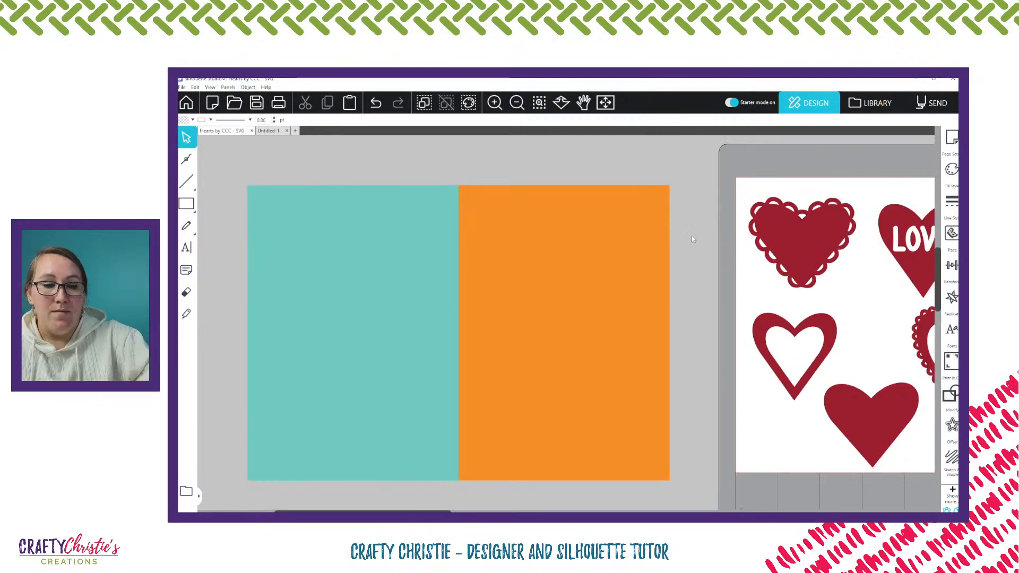
pyautogui.scroll(-2, 692, 239)
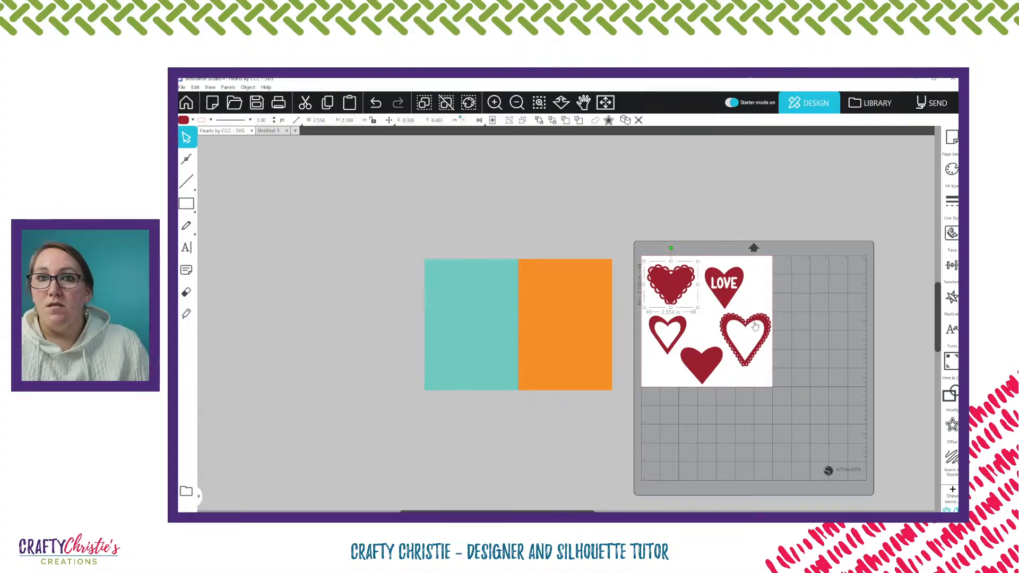
pyautogui.moveTo(759, 320); pyautogui.dragTo(683, 179)
pyautogui.moveTo(670, 281); pyautogui.dragTo(736, 189)
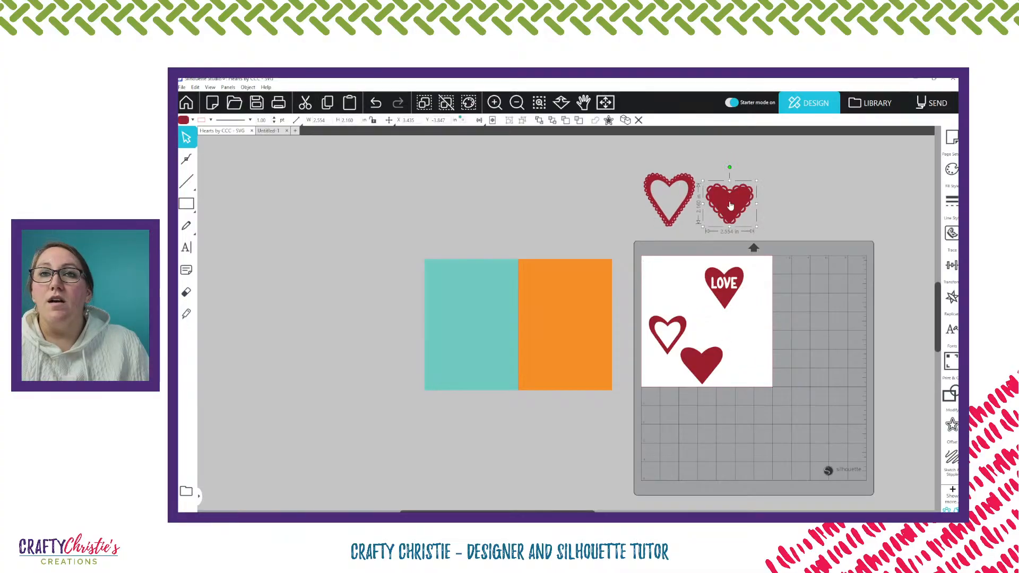
# Open the solid scalloped heart for point editing and examine the points along its scalloped edge up close
pyautogui.doubleClick(730, 204)
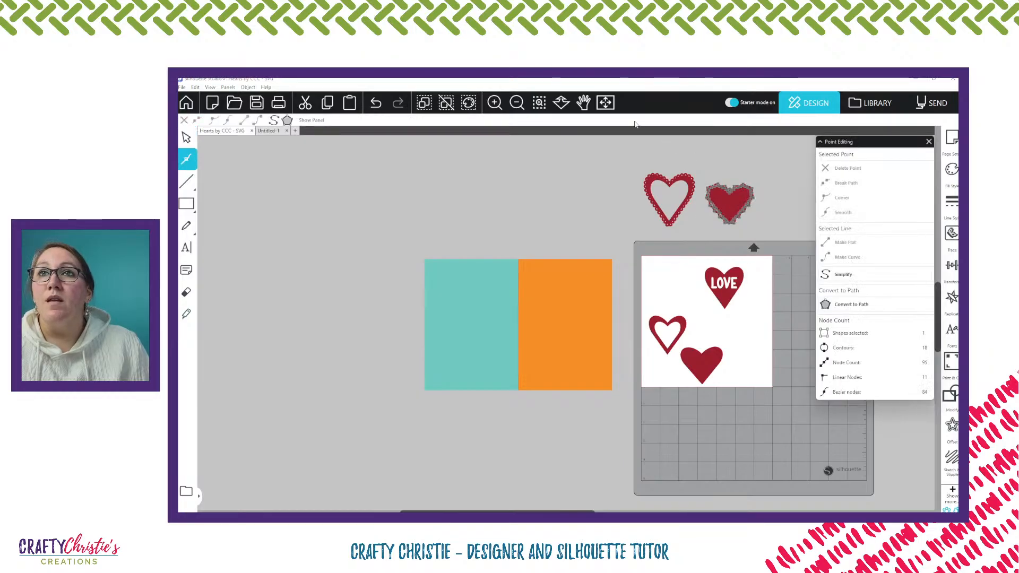
pyautogui.click(539, 104)
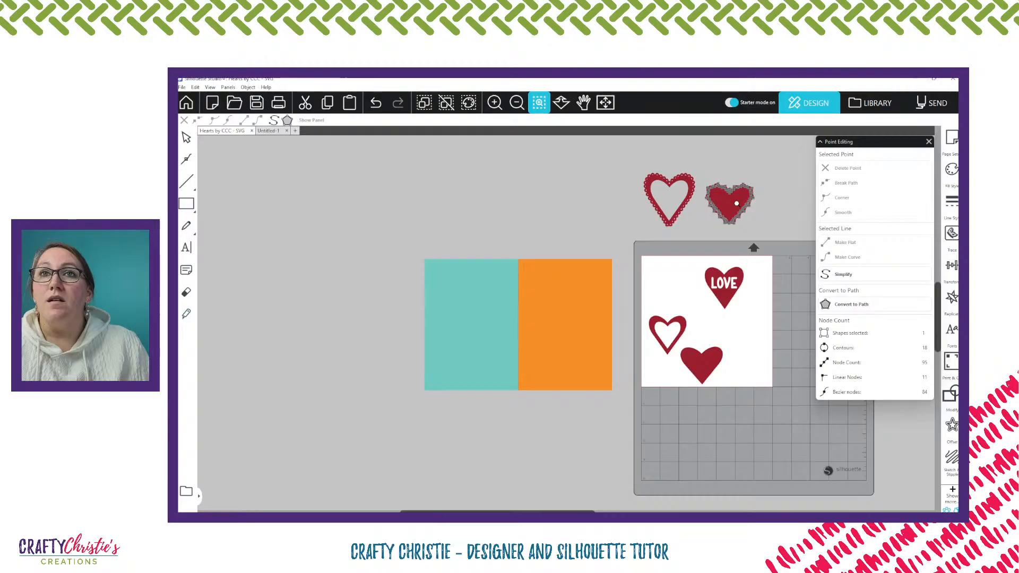
pyautogui.click(736, 203)
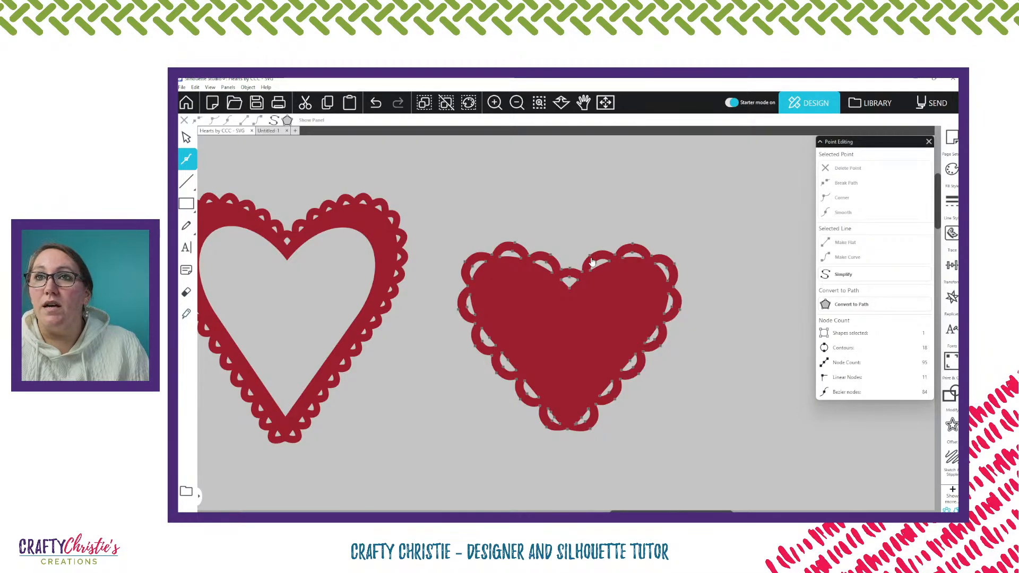
pyautogui.click(494, 102)
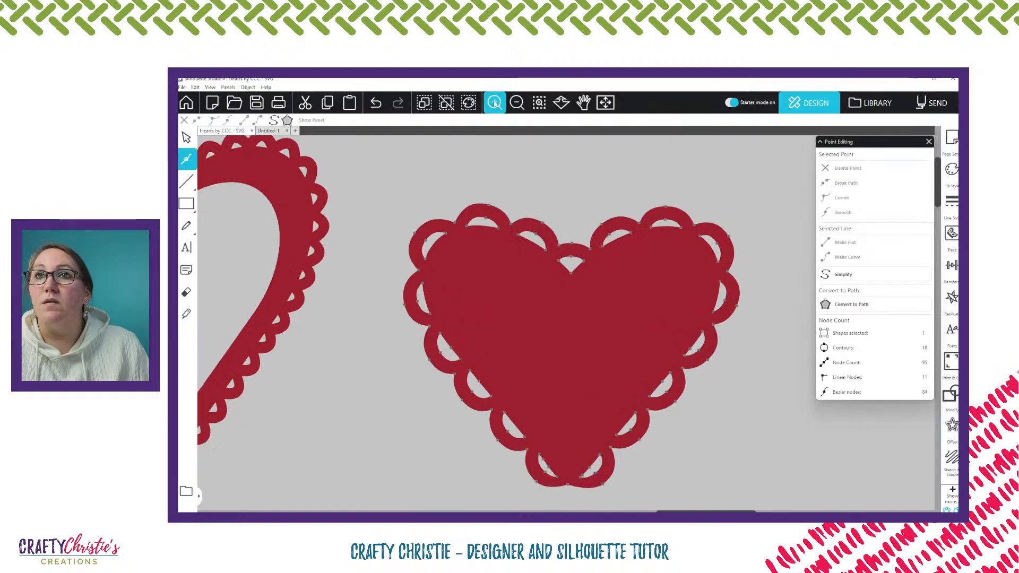
pyautogui.click(494, 103)
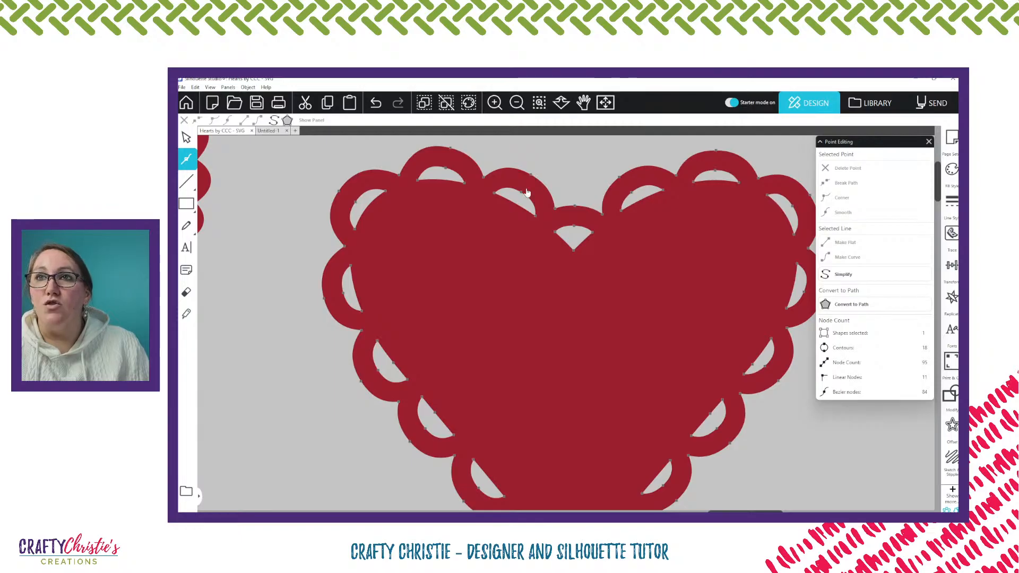
# Delete all points of the two cutouts on the inner slope and top of the solid scalloped heart's left lobe
pyautogui.click(536, 216)
pyautogui.press('Delete')
pyautogui.press('Delete')
pyautogui.press('Delete')
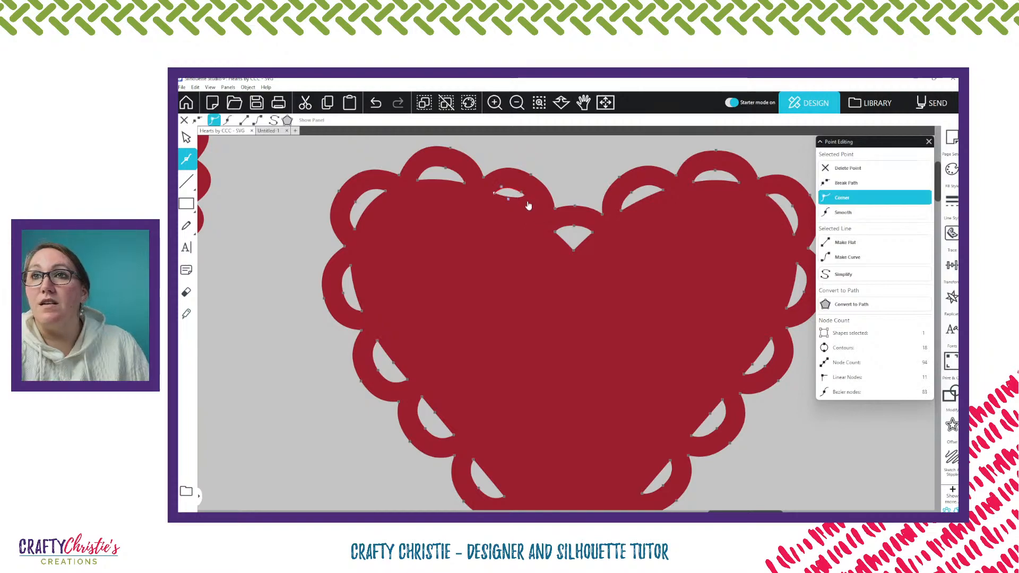
pyautogui.click(464, 181)
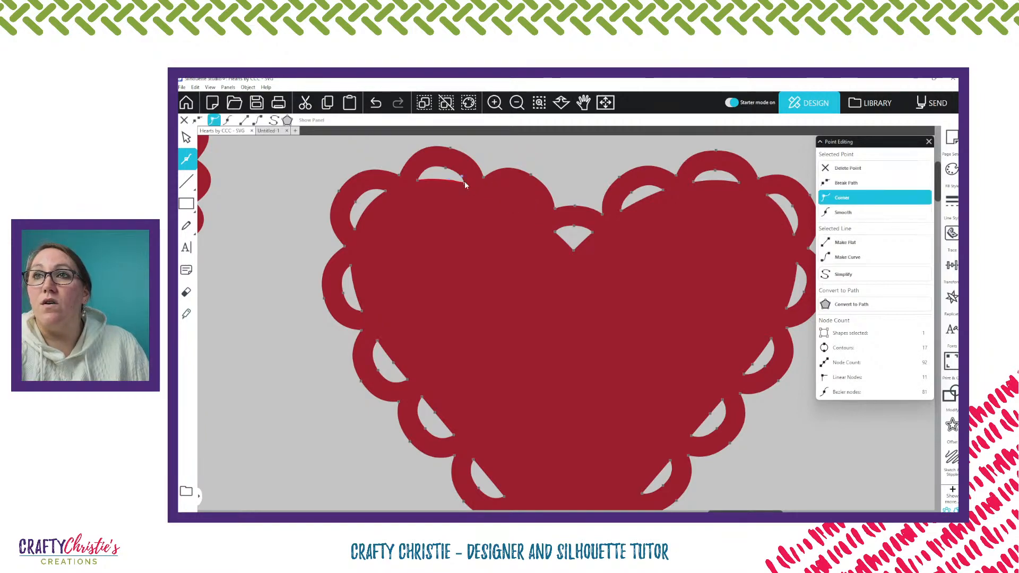
pyautogui.press('Delete')
pyautogui.press('Delete')
pyautogui.press('Delete')
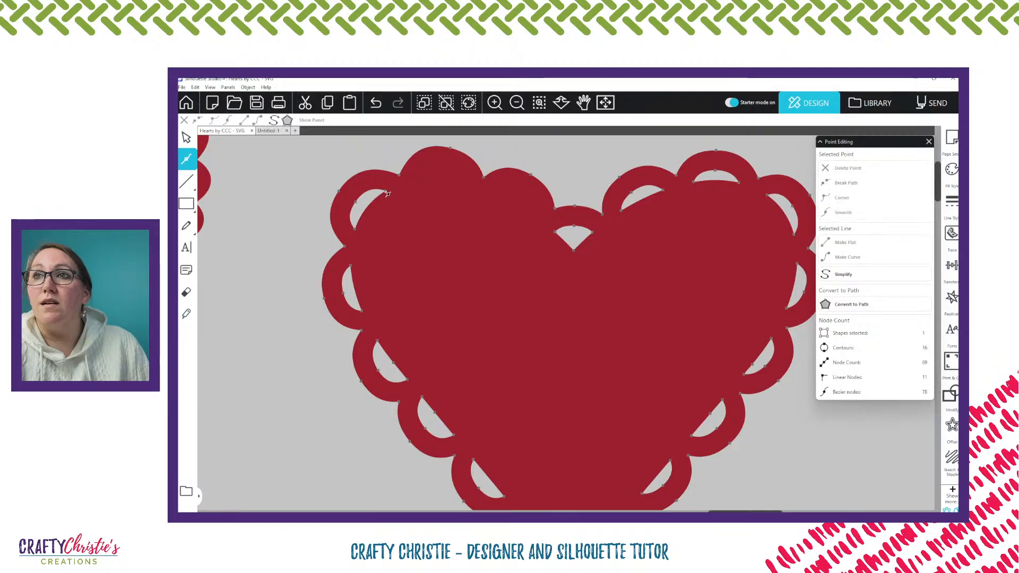
# Delete the points of the two cutouts around the outer side of the solid heart's left lobe
pyautogui.click(385, 191)
pyautogui.press('Delete')
pyautogui.press('Delete')
pyautogui.press('Delete')
pyautogui.press('Delete')
pyautogui.press('Delete')
pyautogui.press('Delete')
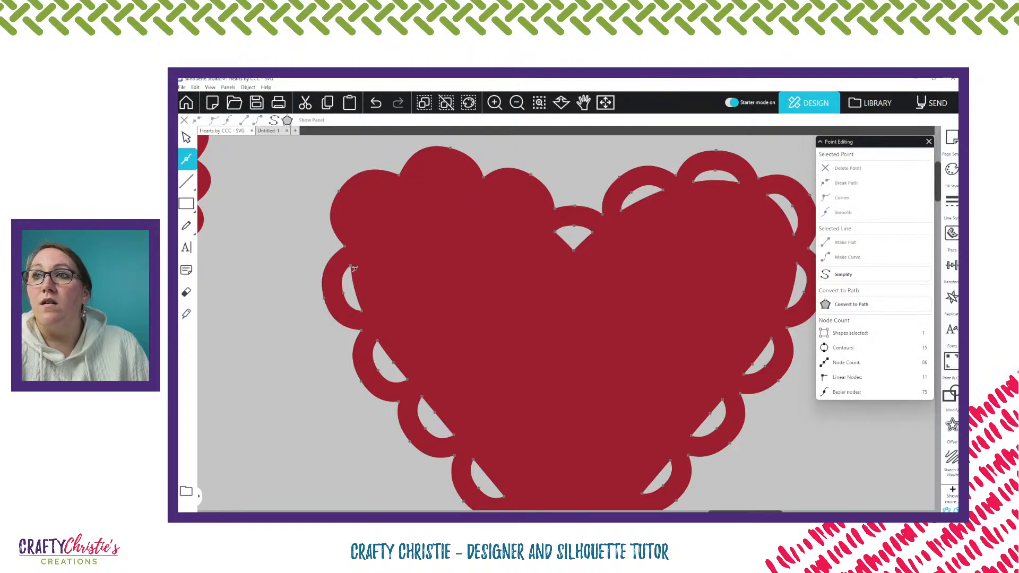
pyautogui.click(351, 266)
# Delete the points of the three cutouts running down the solid heart's lower left edge
pyautogui.press('Delete')
pyautogui.press('Delete')
pyautogui.press('Delete')
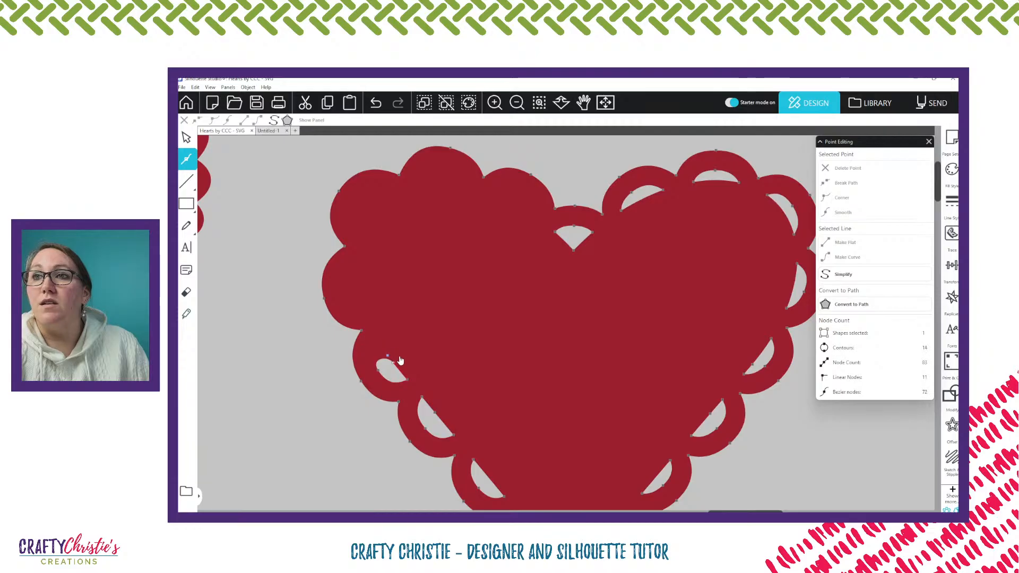
pyautogui.click(392, 363)
pyautogui.press('Delete')
pyautogui.press('Delete')
pyautogui.press('Delete')
pyautogui.click(422, 398)
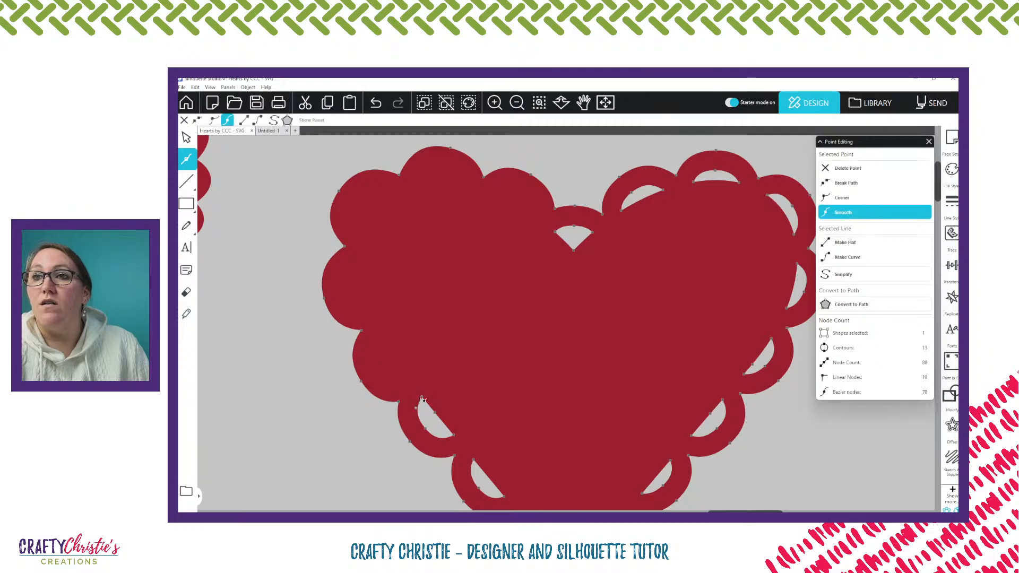
pyautogui.press('Delete')
pyautogui.press('Delete')
pyautogui.press('Delete')
pyautogui.press('Delete')
pyautogui.press('Delete')
pyautogui.click(473, 461)
pyautogui.press('Delete')
pyautogui.press('Delete')
pyautogui.press('Delete')
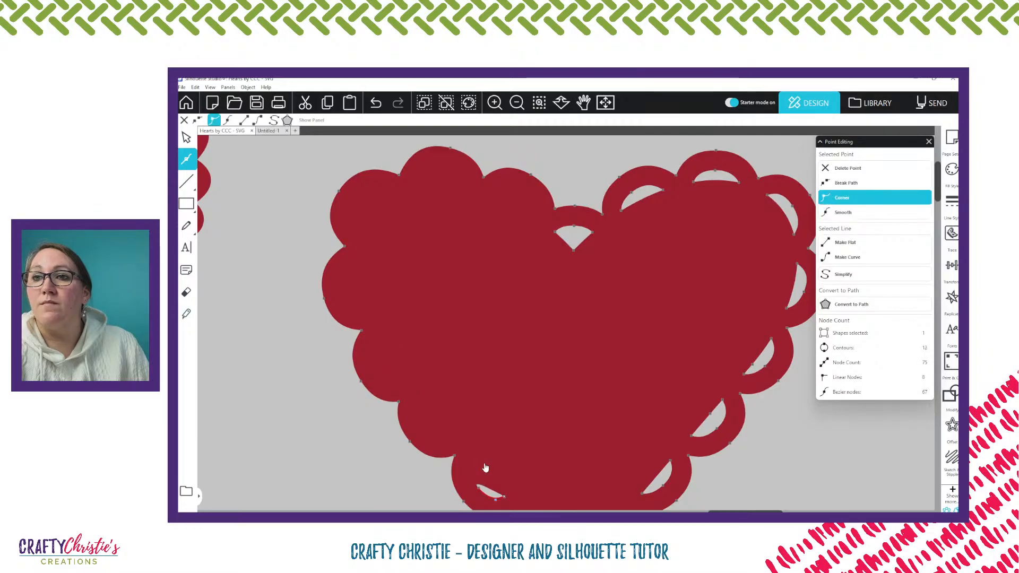
# Delete the points of the three cutouts going up the solid heart's lower right edge
pyautogui.press('Delete')
pyautogui.press('Delete')
pyautogui.press('Delete')
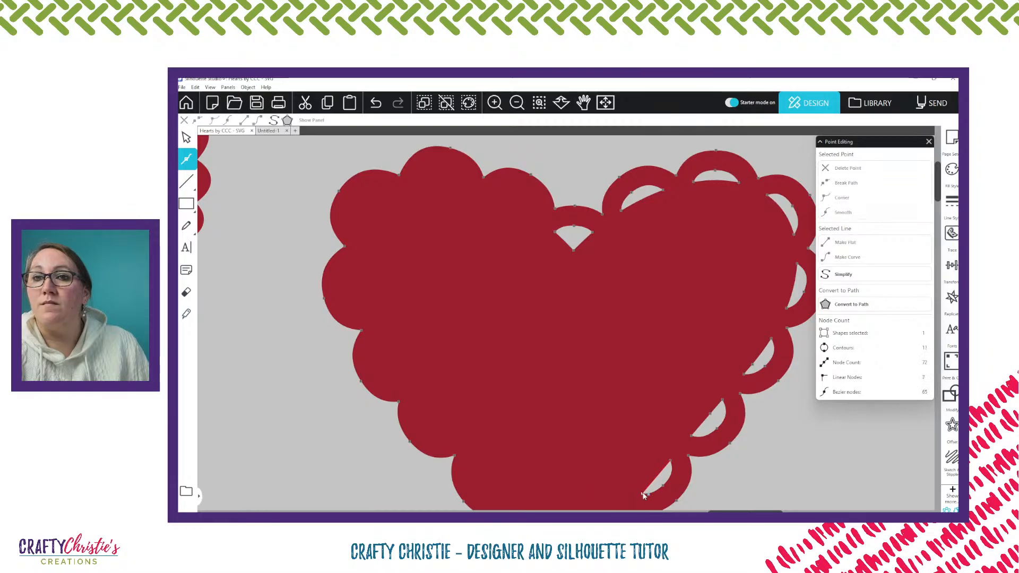
pyautogui.click(642, 493)
pyautogui.press('Delete')
pyautogui.press('Delete')
pyautogui.press('Delete')
pyautogui.click(690, 436)
pyautogui.press('Delete')
pyautogui.press('Delete')
pyautogui.press('Delete')
pyautogui.press('Delete')
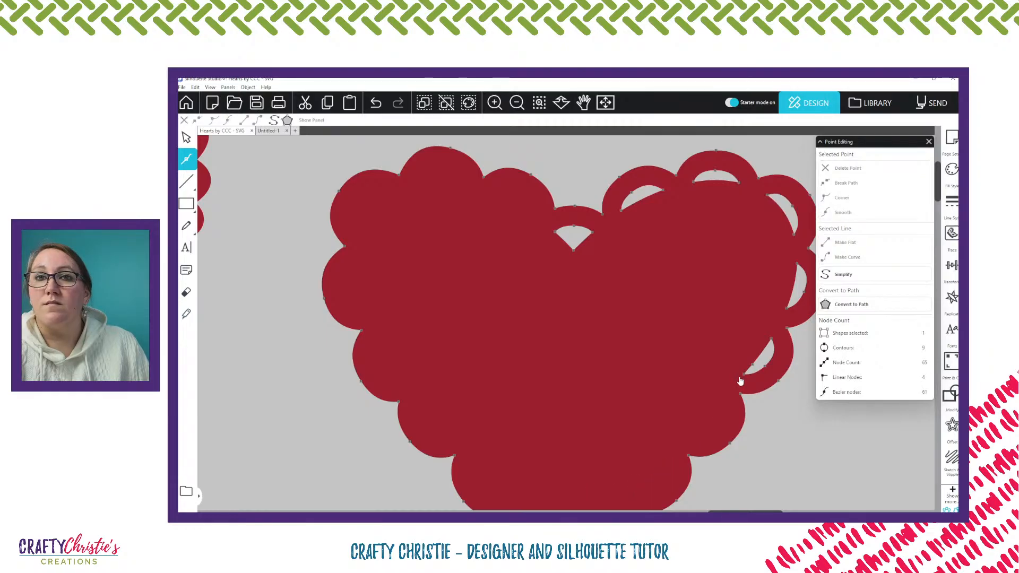
pyautogui.click(743, 375)
pyautogui.press('Delete')
pyautogui.press('Delete')
pyautogui.press('Delete')
pyautogui.press('Delete')
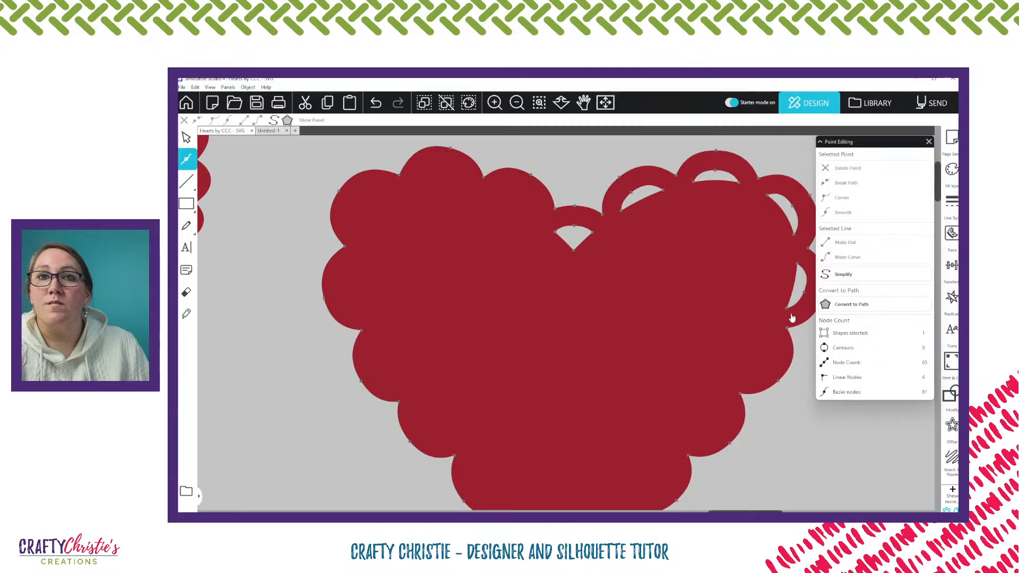
# Delete the points of the two cutouts around the outer side of the solid heart's right lobe
pyautogui.click(791, 317)
pyautogui.press('Delete')
pyautogui.press('Delete')
pyautogui.press('Delete')
pyautogui.click(795, 234)
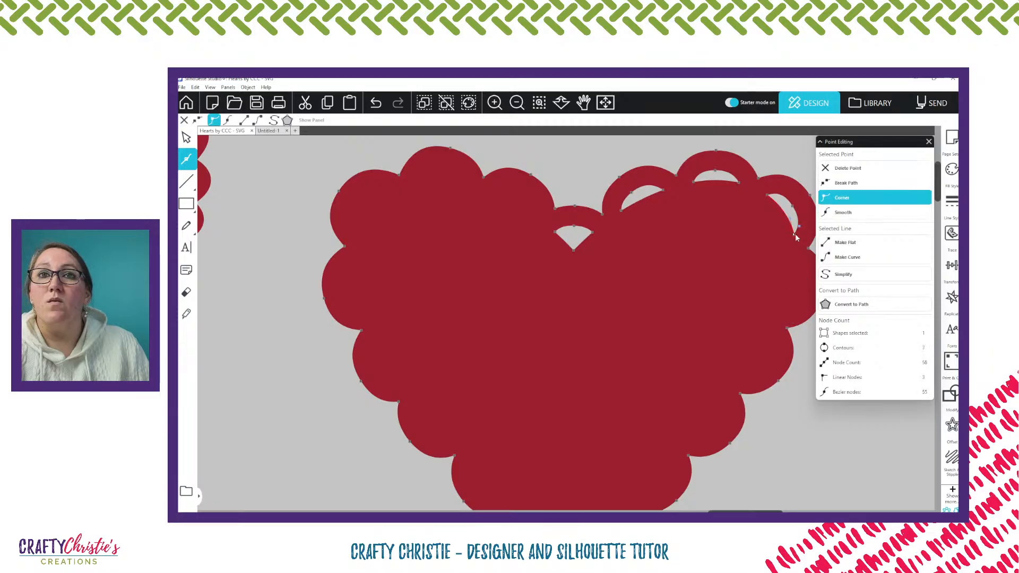
pyautogui.press('Delete')
pyautogui.press('Delete')
pyautogui.press('Delete')
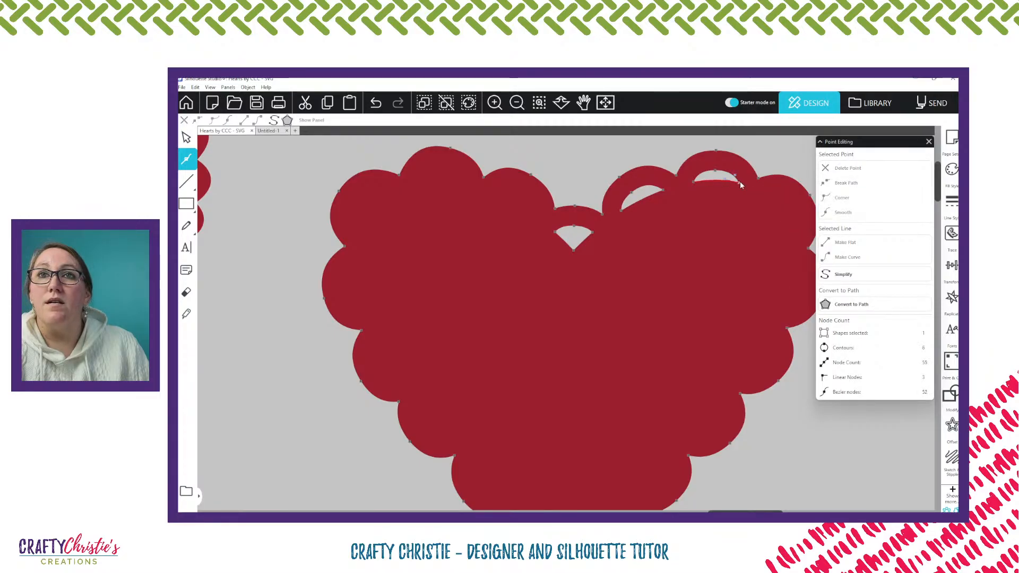
# Delete the points of the two remaining cutouts on the solid heart's right lobe and the one at its center notch
pyautogui.press('Delete')
pyautogui.press('Delete')
pyautogui.press('Delete')
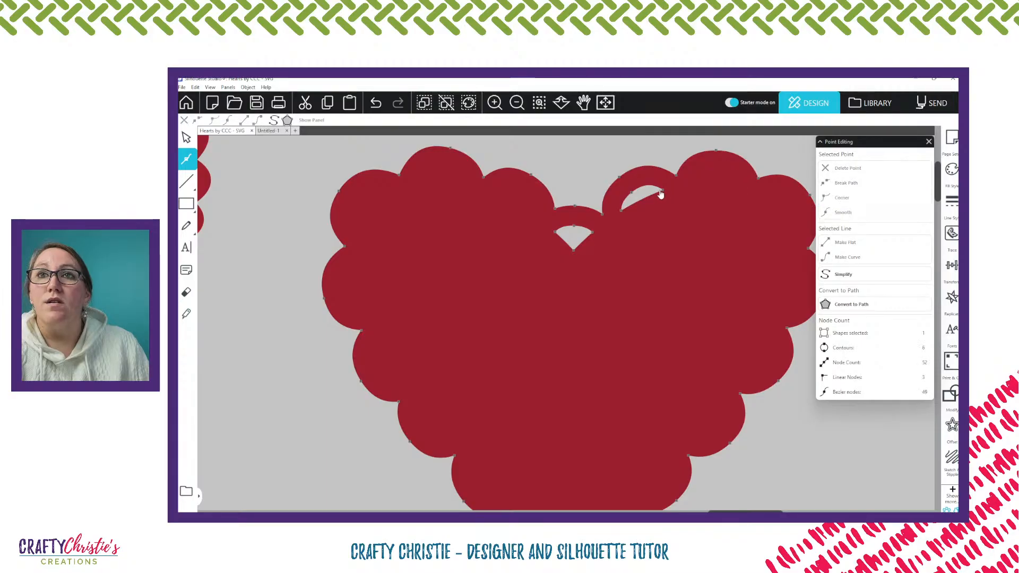
pyautogui.click(661, 191)
pyautogui.press('Delete')
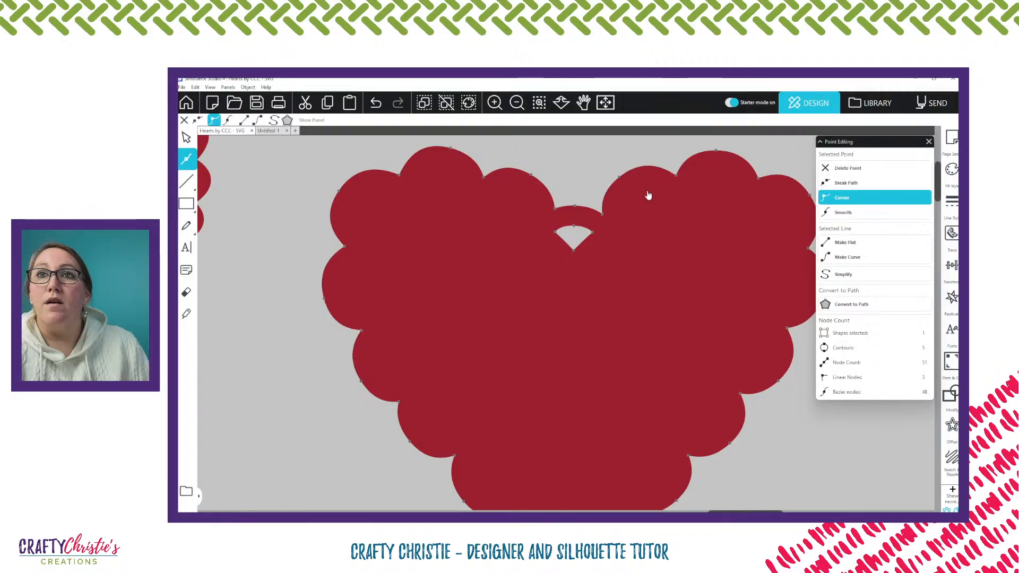
pyautogui.press('Delete')
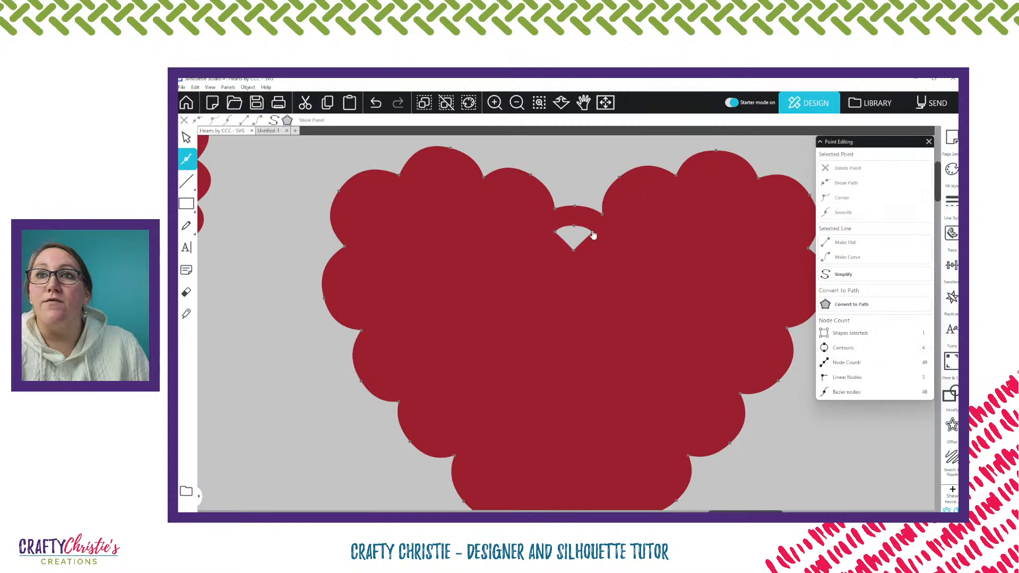
pyautogui.click(594, 232)
pyautogui.press('Delete')
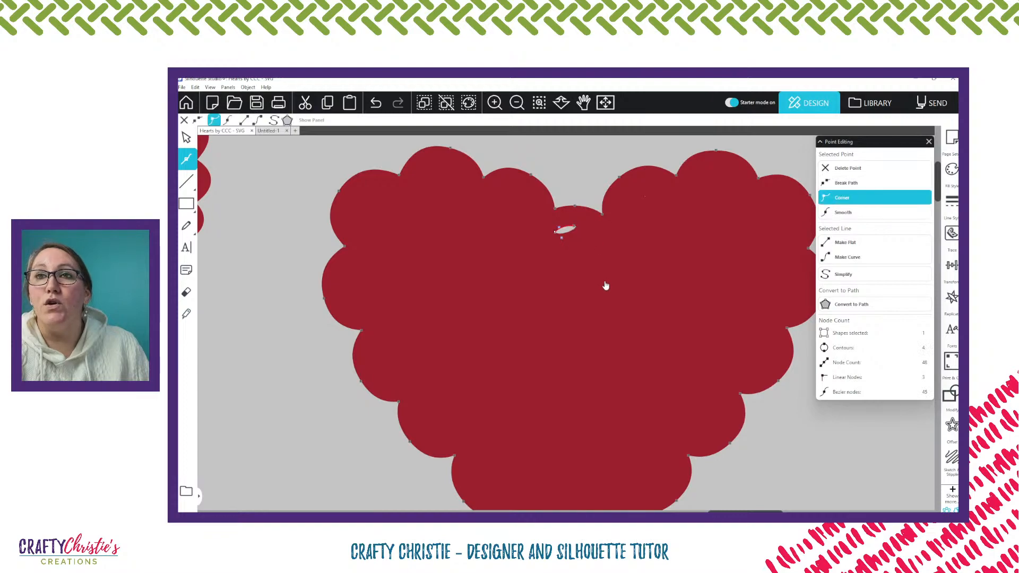
# Delete the points of the two cutouts at the solid heart's bottom tip and leave point editing
pyautogui.scroll(-3, 596, 288)
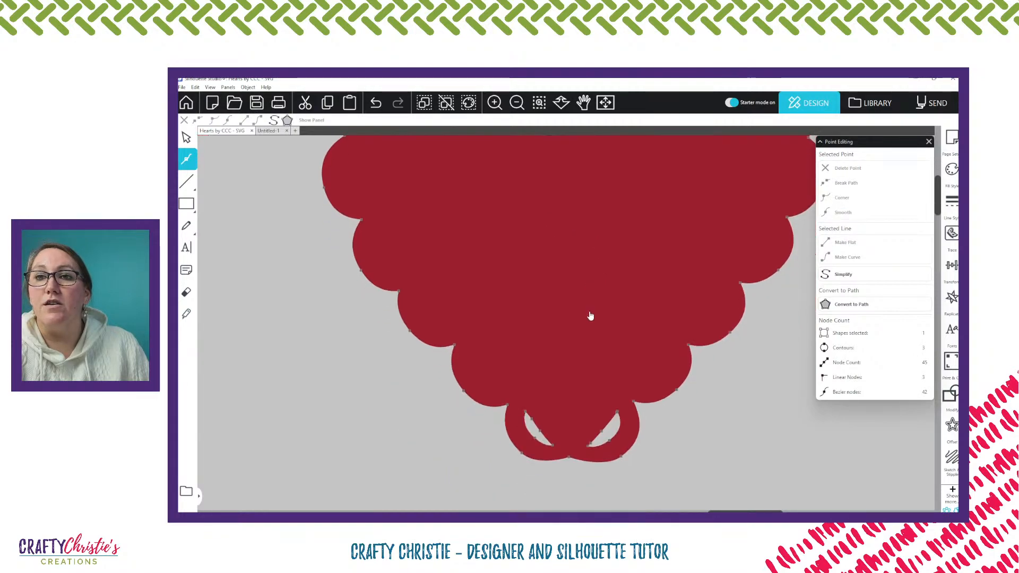
pyautogui.moveTo(619, 413); pyautogui.dragTo(588, 448)
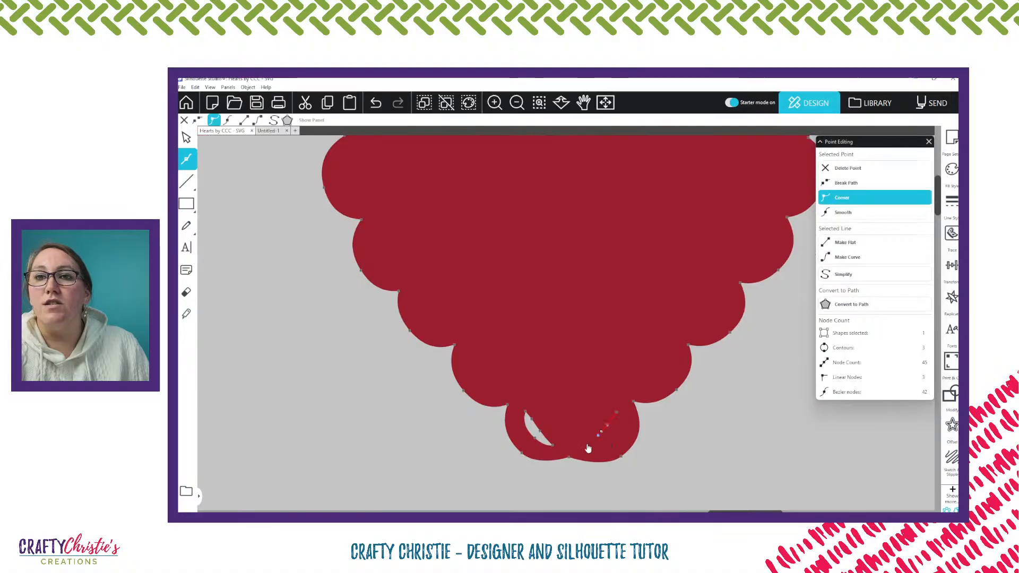
pyautogui.press('Delete')
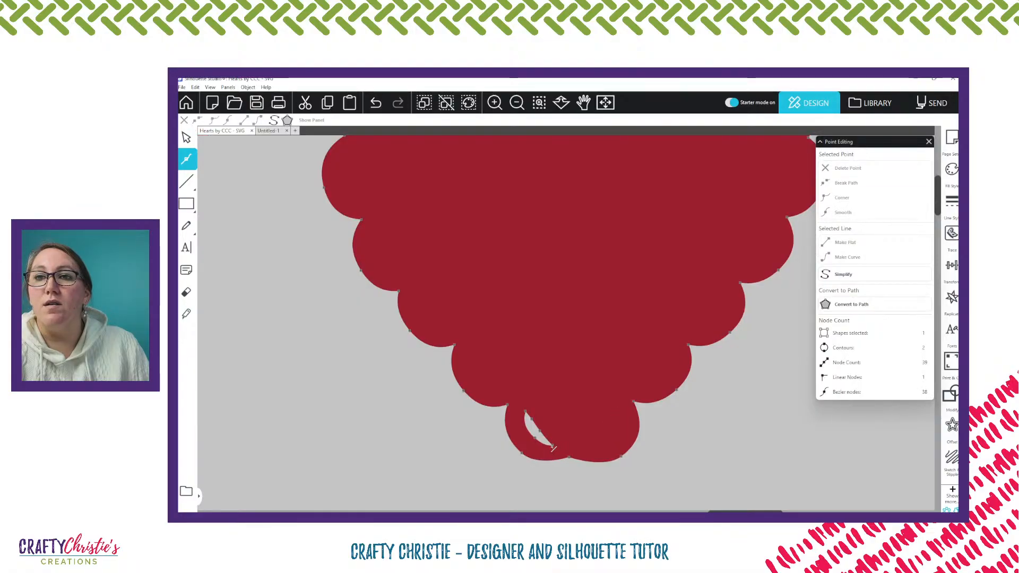
pyautogui.press('Delete')
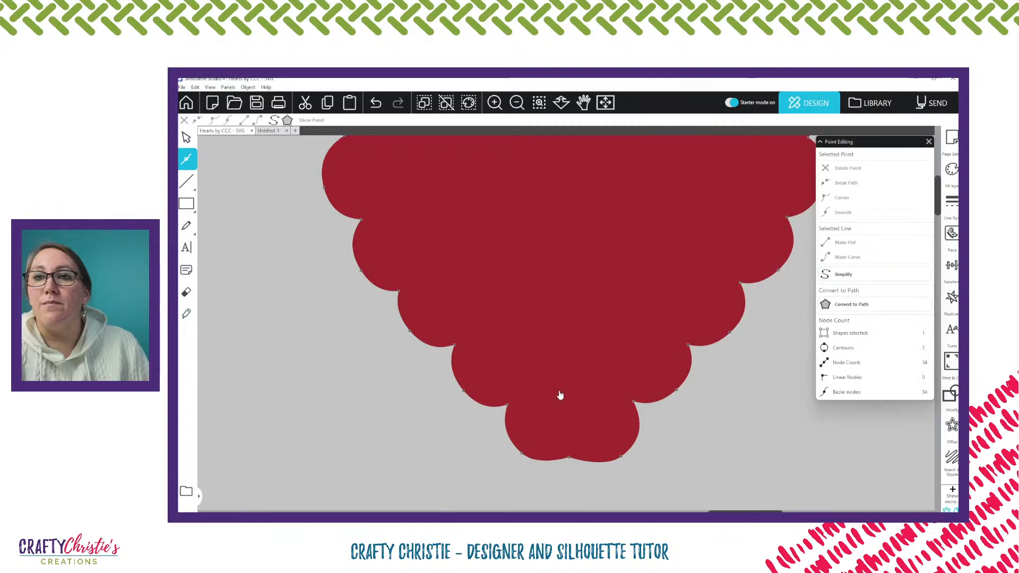
pyautogui.click(685, 436)
# Open the scalloped outline heart for point editing and delete the points of the cutout at its center notch
pyautogui.scroll(1, 686, 436)
pyautogui.scroll(1, 686, 436)
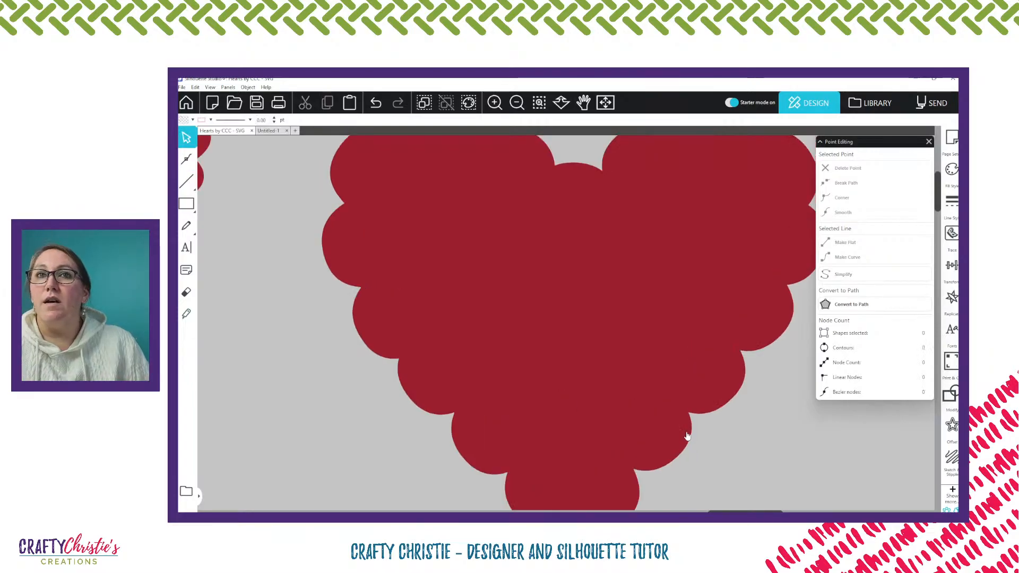
pyautogui.scroll(1, 686, 436)
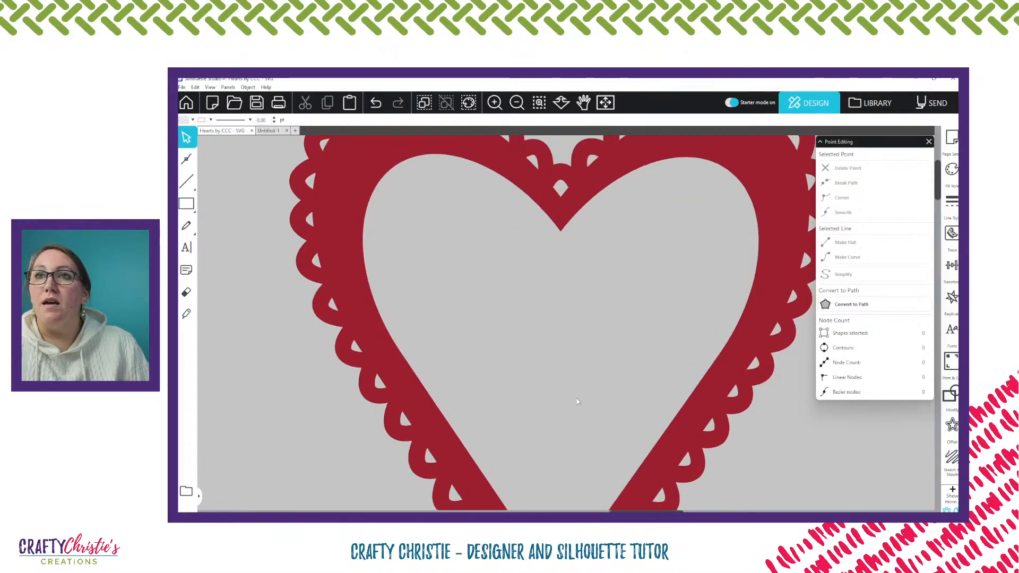
pyautogui.scroll(1, 576, 398)
pyautogui.scroll(1, 579, 406)
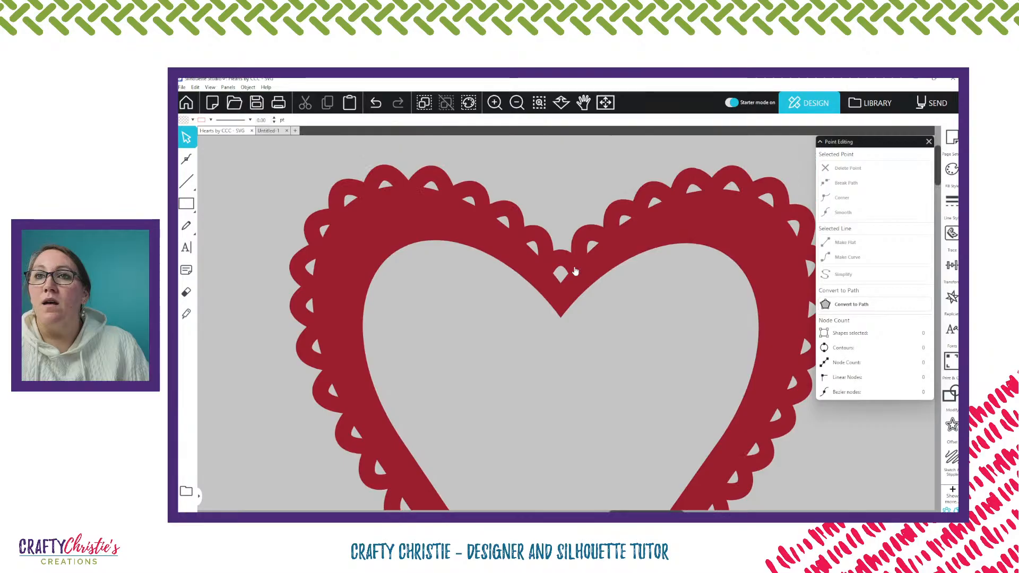
pyautogui.doubleClick(575, 271)
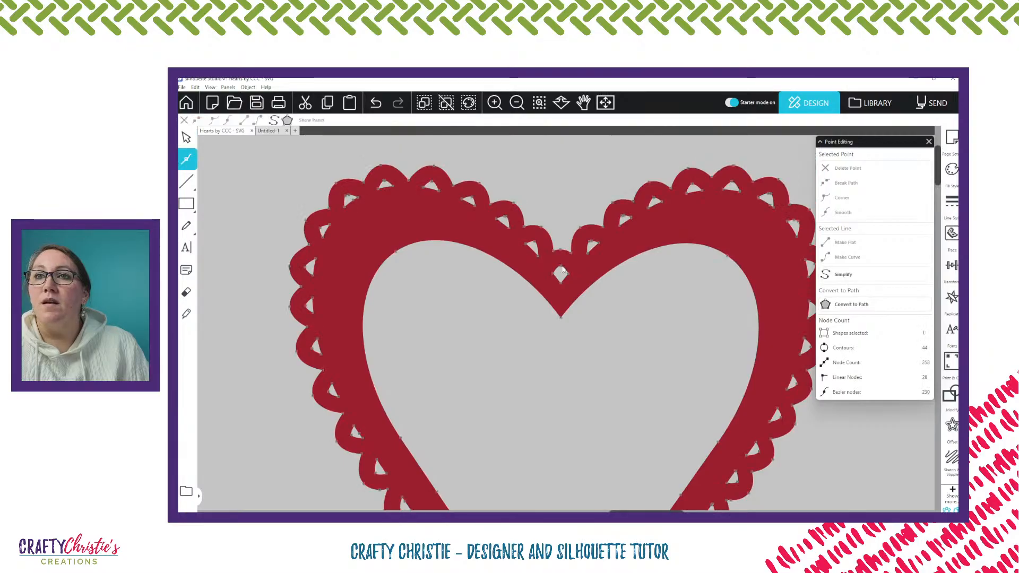
pyautogui.click(562, 268)
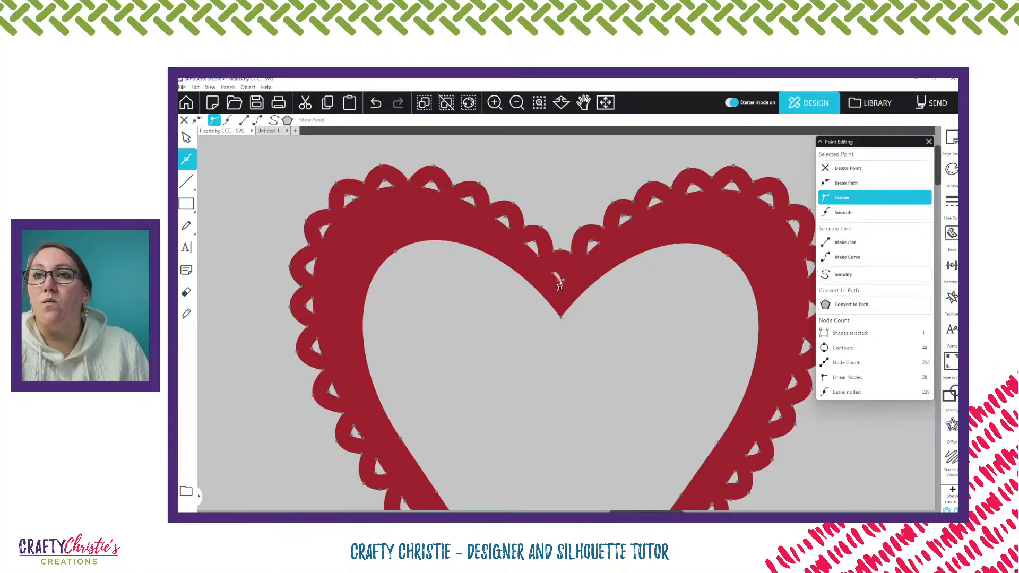
pyautogui.press('Delete')
# Delete the points of the four cutouts from the center notch up to the top of the outline heart's left lobe
pyautogui.click(530, 245)
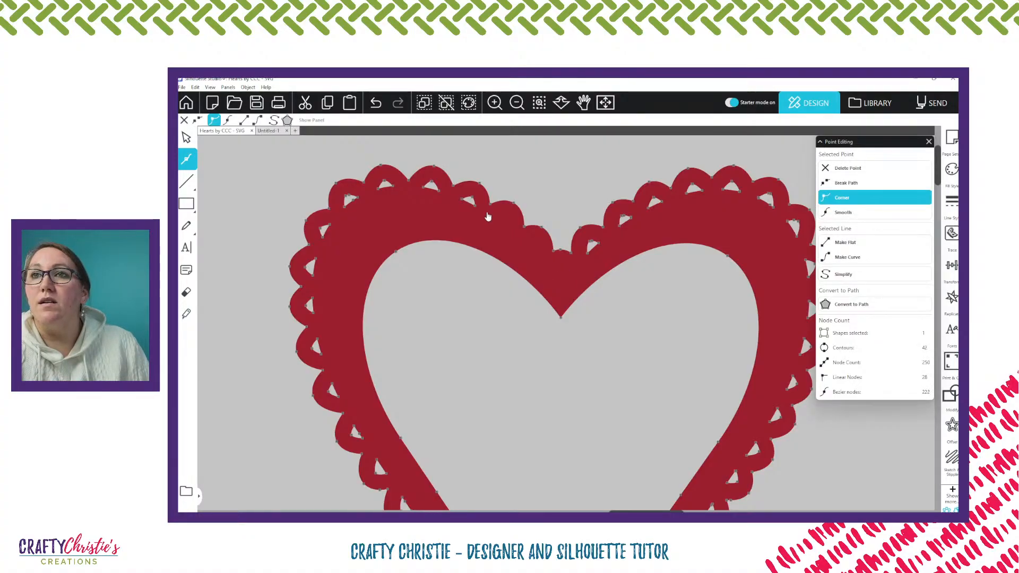
pyautogui.press('Delete')
pyautogui.click(474, 204)
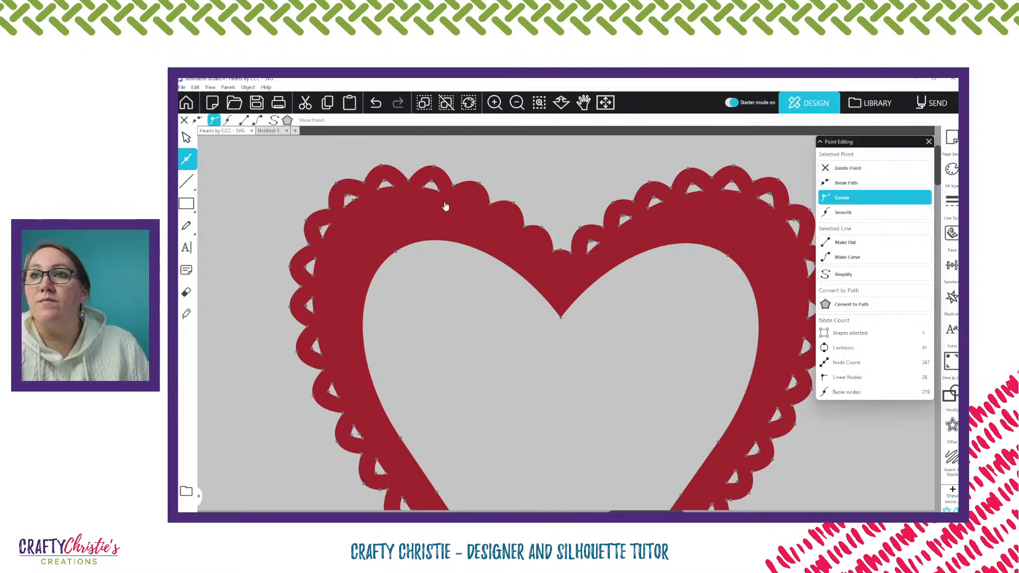
pyautogui.press('Delete')
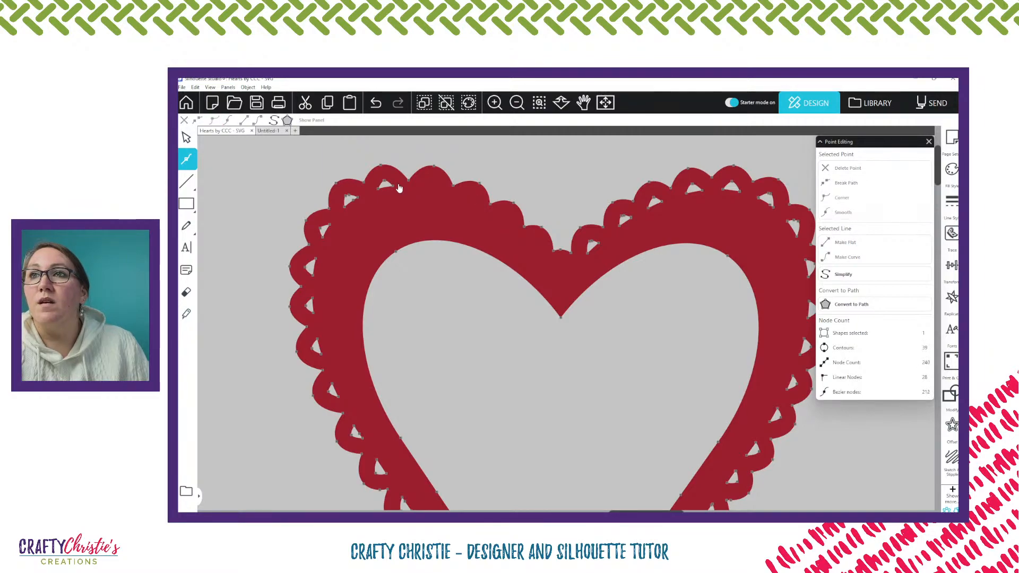
# Delete the points of the next four cutouts around the outer top of the outline heart's left lobe
pyautogui.click(382, 185)
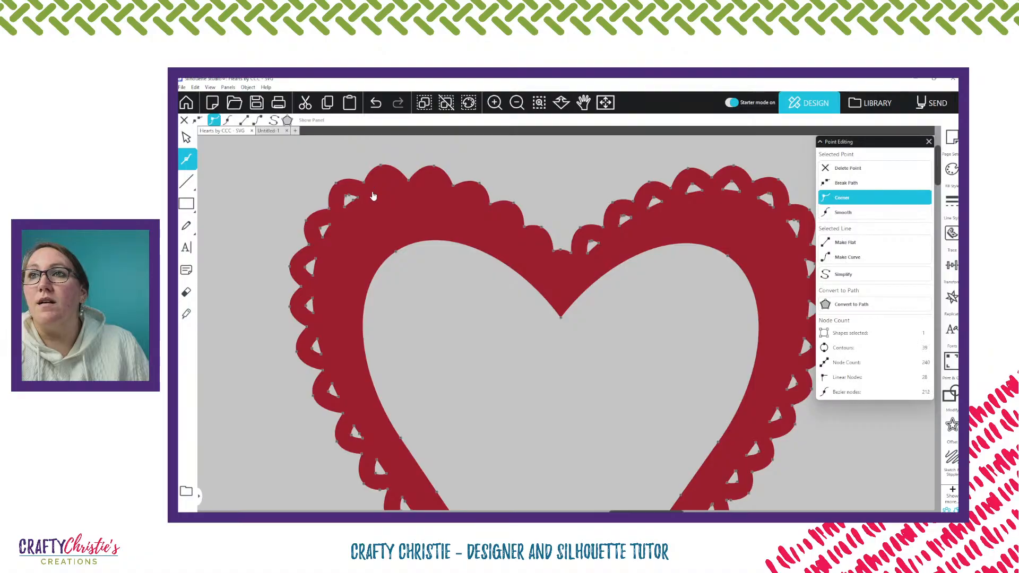
pyautogui.press('Delete')
pyautogui.click(335, 228)
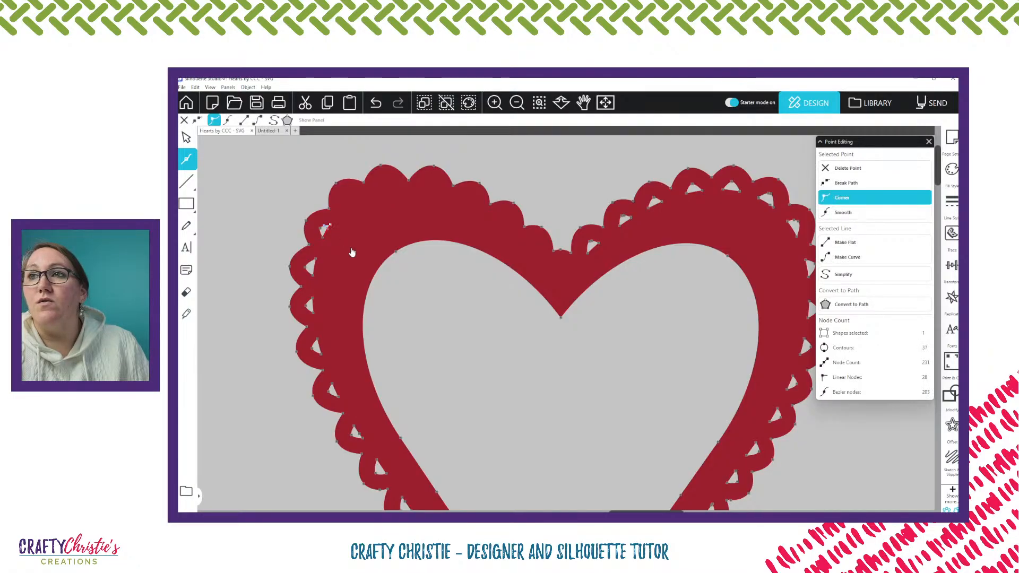
pyautogui.press('Delete')
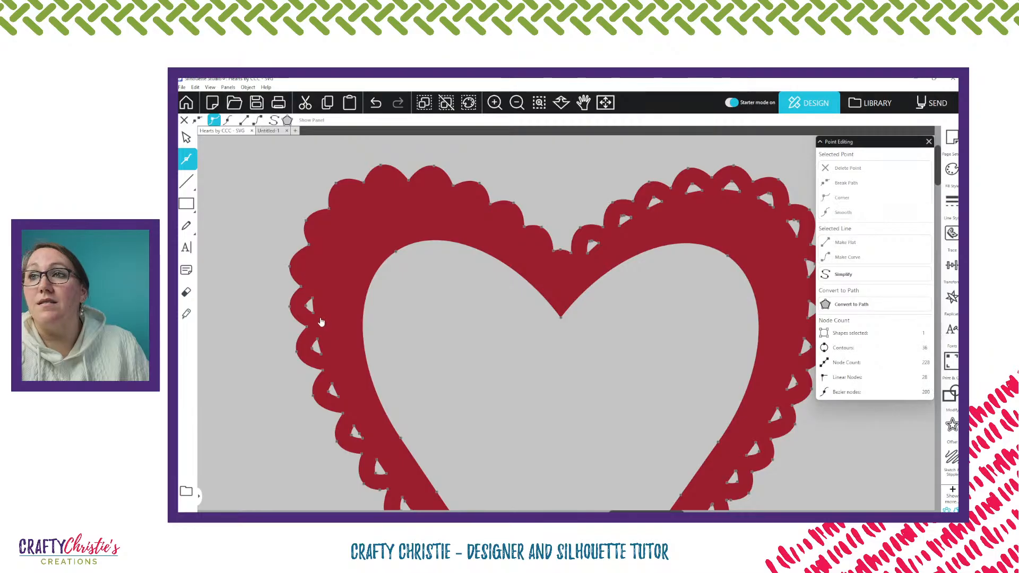
# Delete the points of the next three cutouts down the left side of the outline heart
pyautogui.click(308, 306)
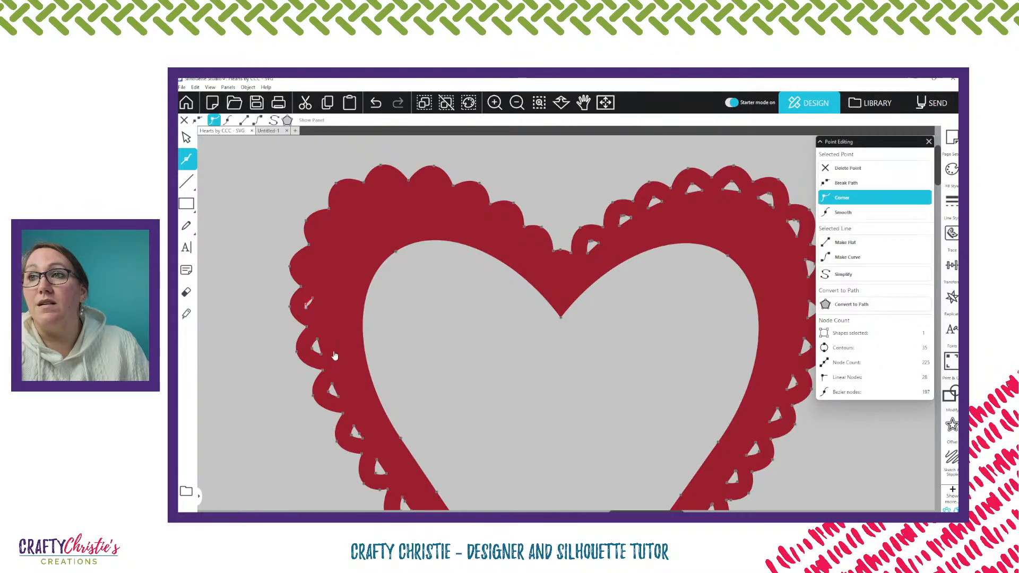
pyautogui.press('Delete')
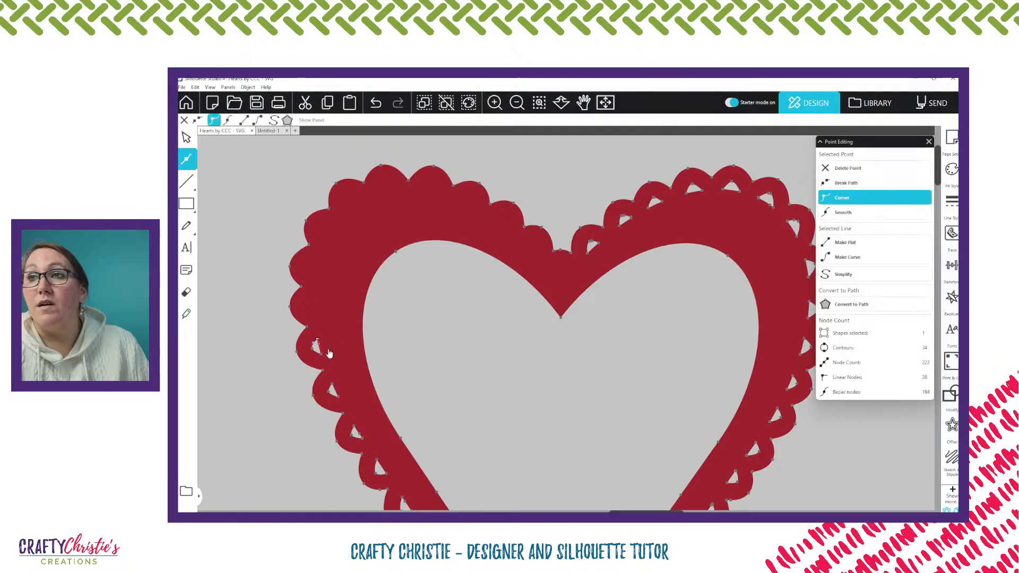
pyautogui.press('Delete')
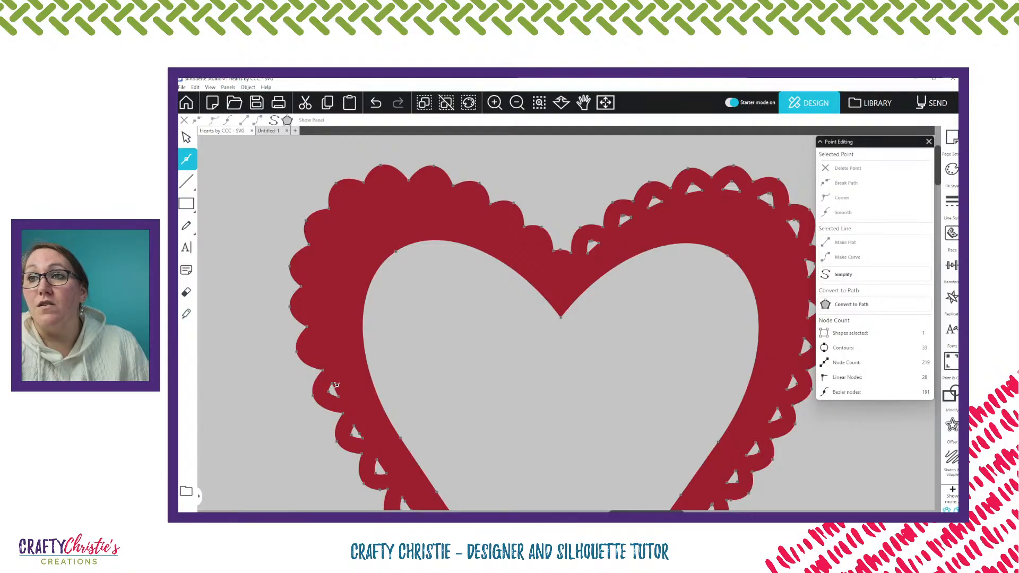
pyautogui.click(336, 384)
pyautogui.press('Delete')
pyautogui.scroll(-3, 354, 337)
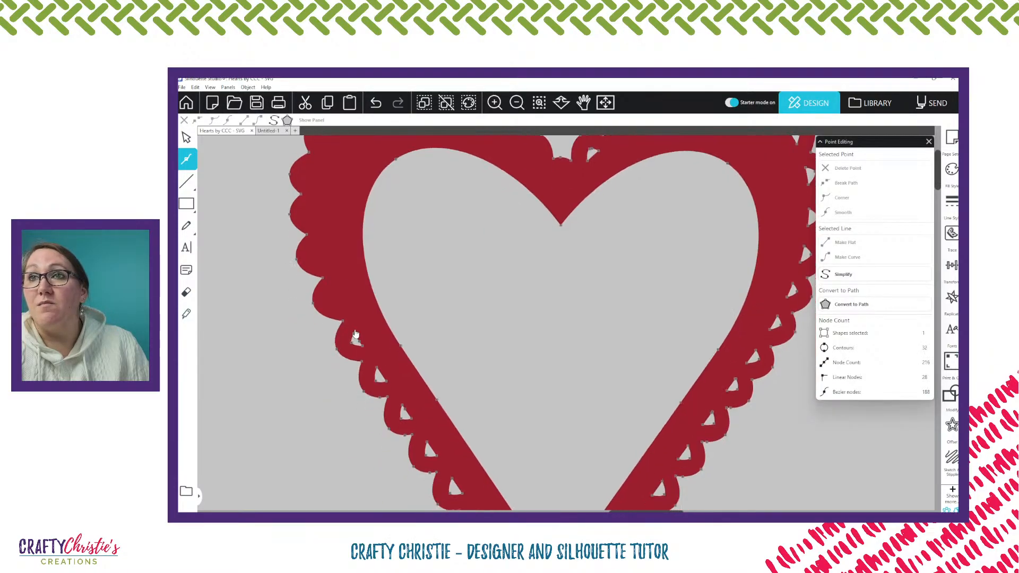
# Delete the points of the next five cutouts down the left side of the scalloped outline heart
pyautogui.click(354, 338)
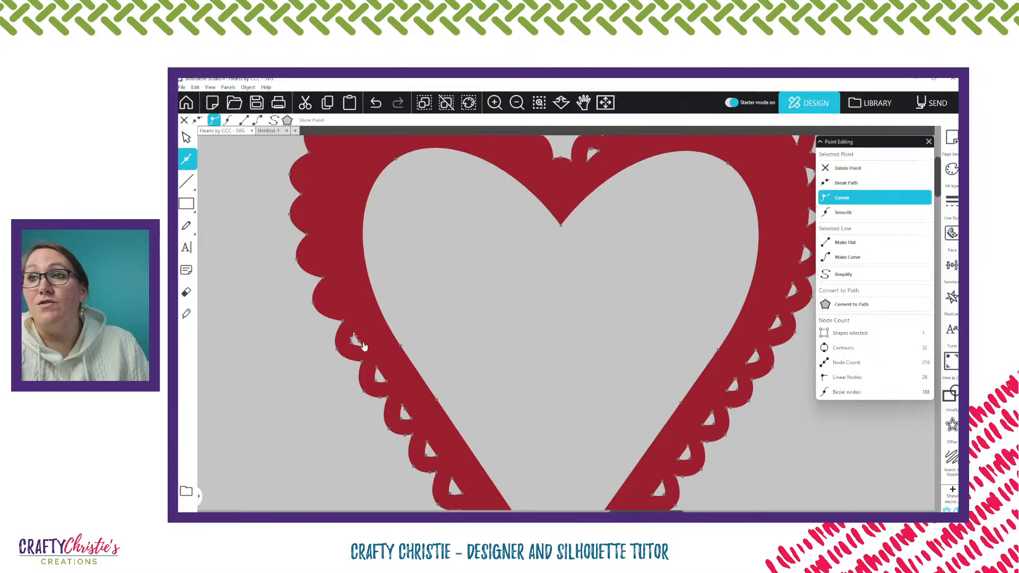
pyautogui.press('Delete')
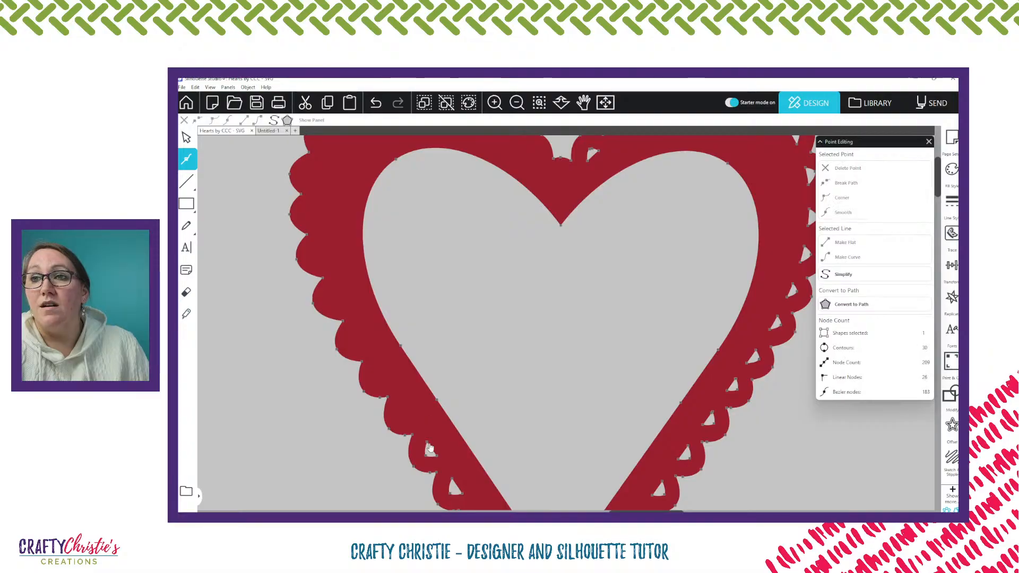
pyautogui.click(429, 444)
pyautogui.press('Delete')
pyautogui.click(455, 480)
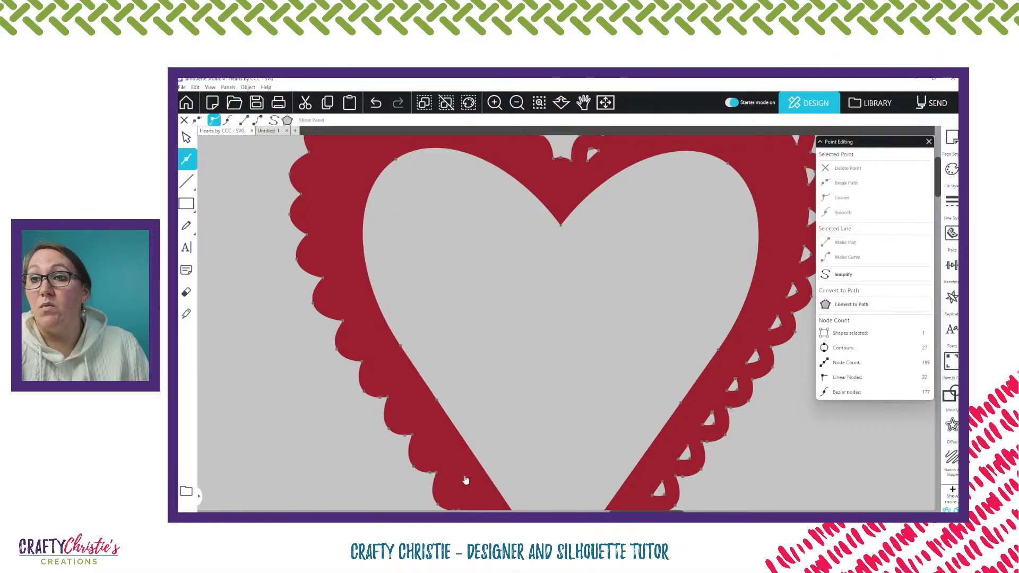
pyautogui.press('Delete')
# Delete the points of the three cutouts on the outline heart's lower left side, just above its tip
pyautogui.scroll(-10, 459, 462)
pyautogui.scroll(-1, 469, 434)
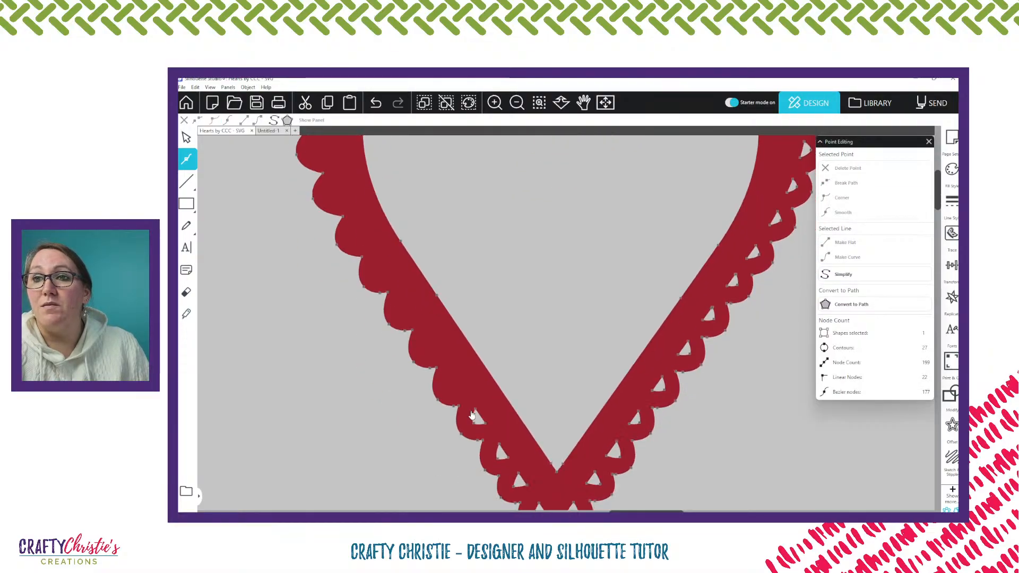
pyautogui.click(471, 415)
pyautogui.press('Delete')
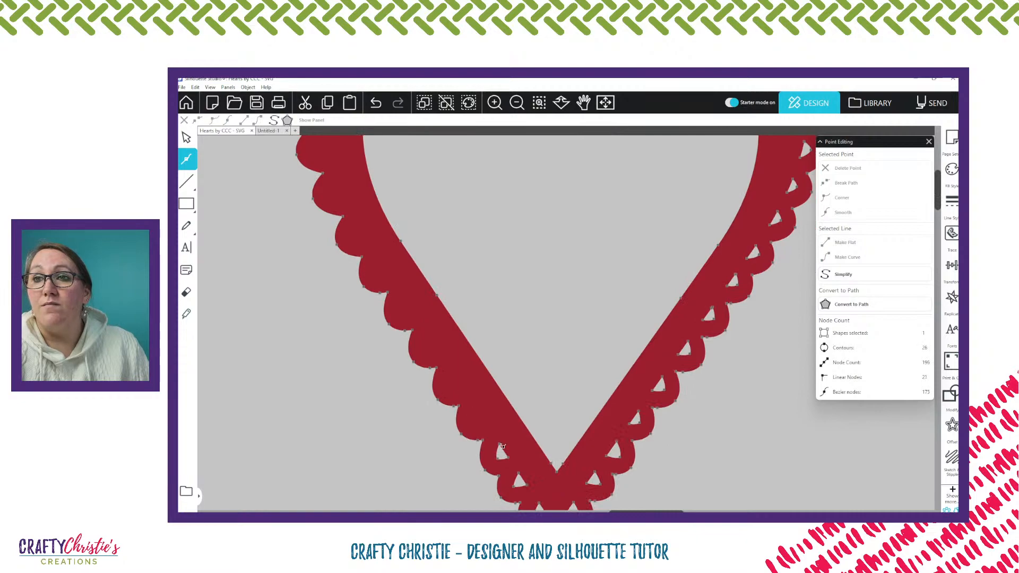
pyautogui.click(501, 450)
pyautogui.press('Delete')
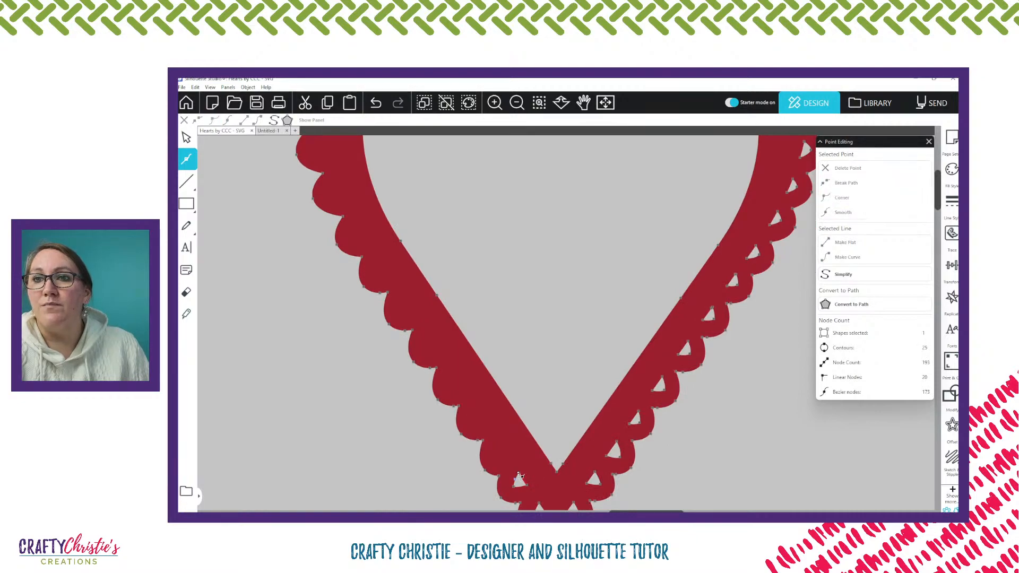
pyautogui.press('Delete')
# Delete the points of the two cutouts at the outline heart's bottom tip and the first one right above it
pyautogui.scroll(-1, 520, 475)
pyautogui.click(539, 473)
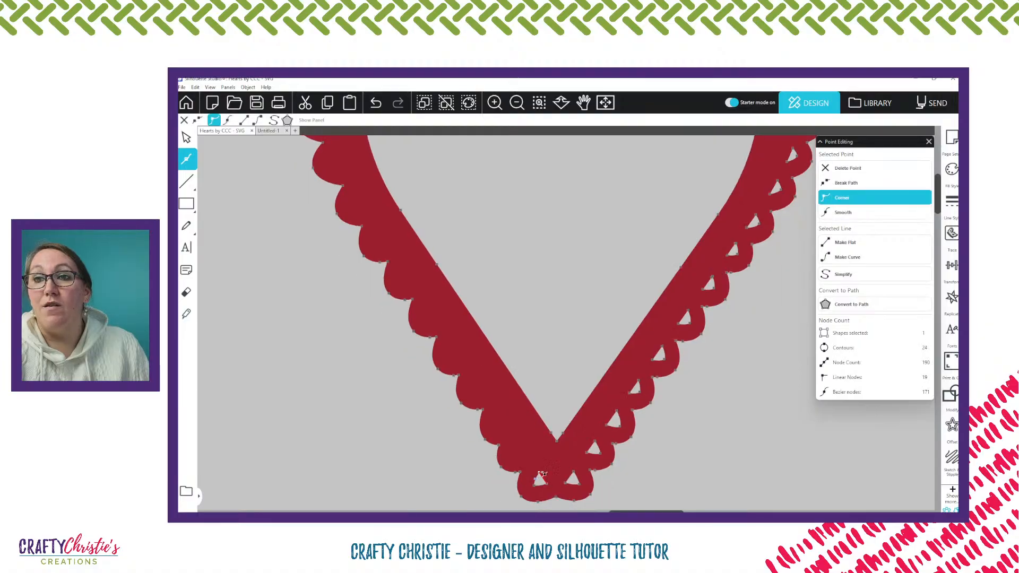
pyautogui.press('Delete')
pyautogui.click(579, 485)
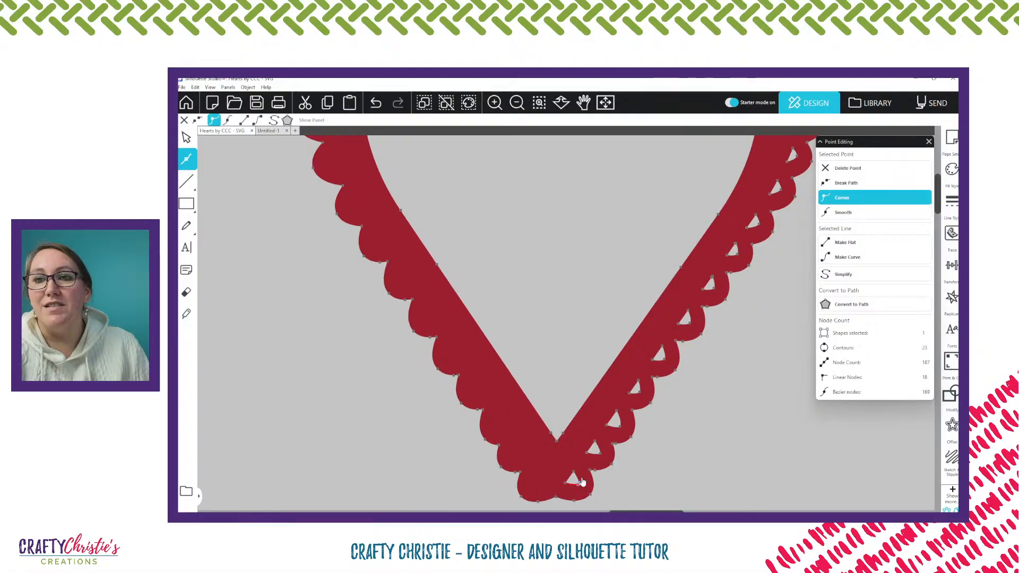
pyautogui.press('Delete')
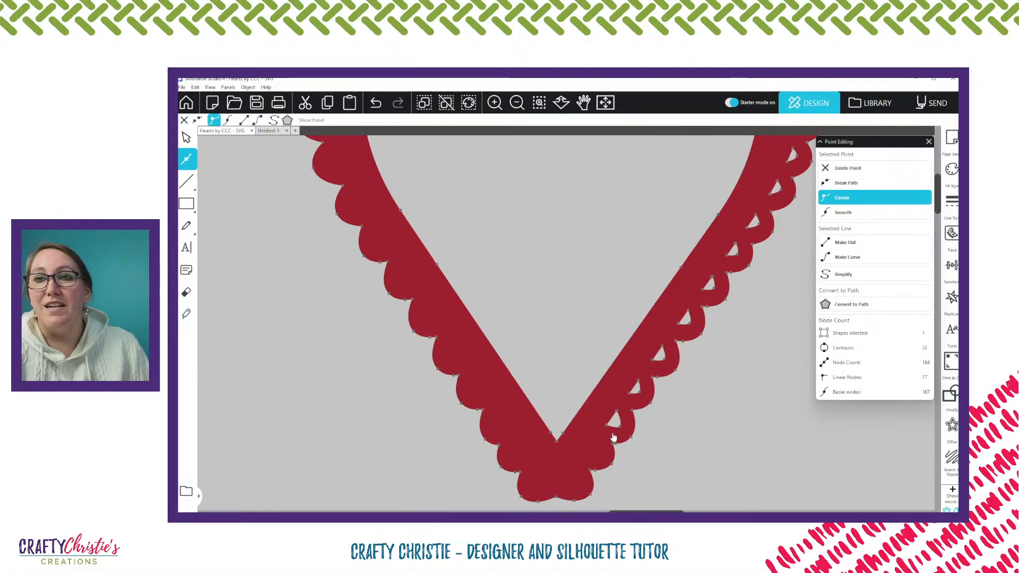
# Delete the points of the next three cutouts going up the outline heart's lower right side
pyautogui.click(621, 428)
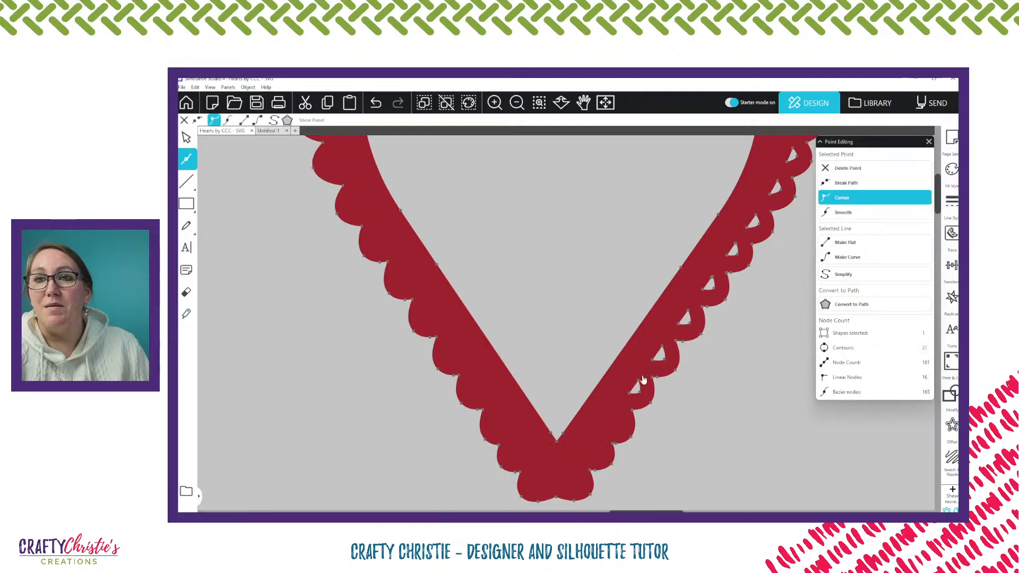
pyautogui.press('Delete')
pyautogui.moveTo(648, 365); pyautogui.dragTo(667, 345)
pyautogui.press('Delete')
pyautogui.press('Delete')
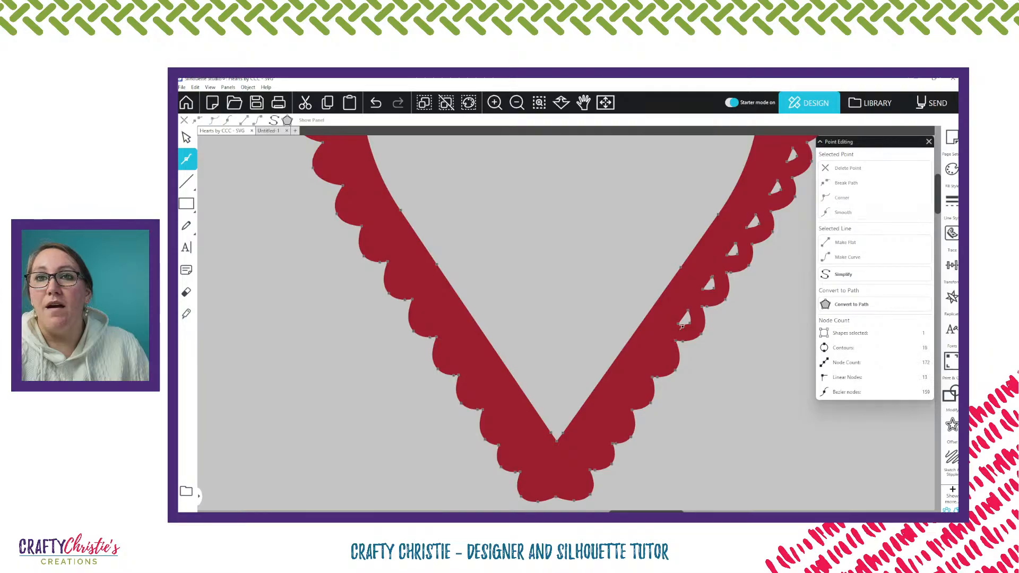
# Delete the points of the next four cutouts up the middle of the outline heart's right side
pyautogui.click(704, 290)
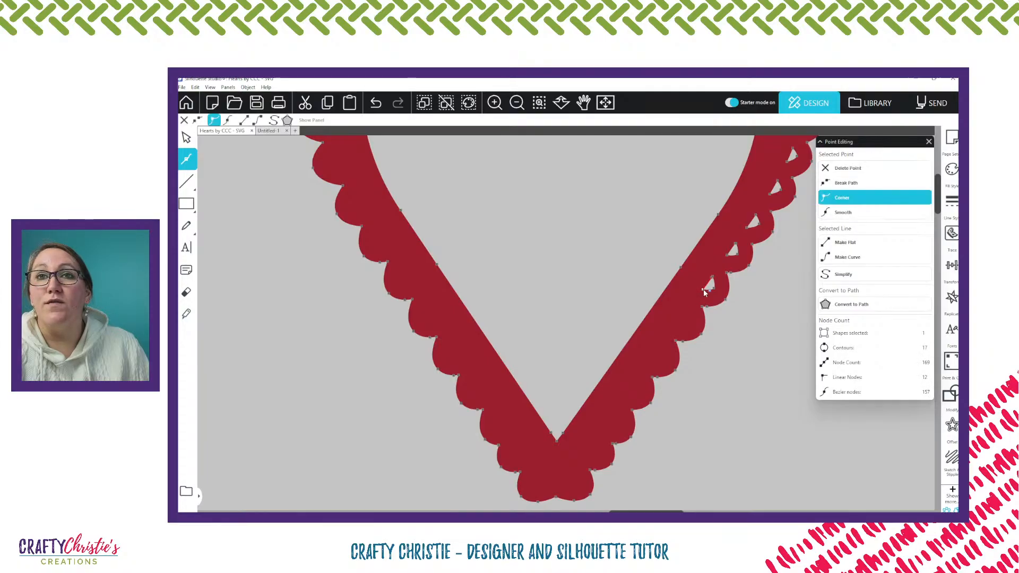
pyautogui.press('Delete')
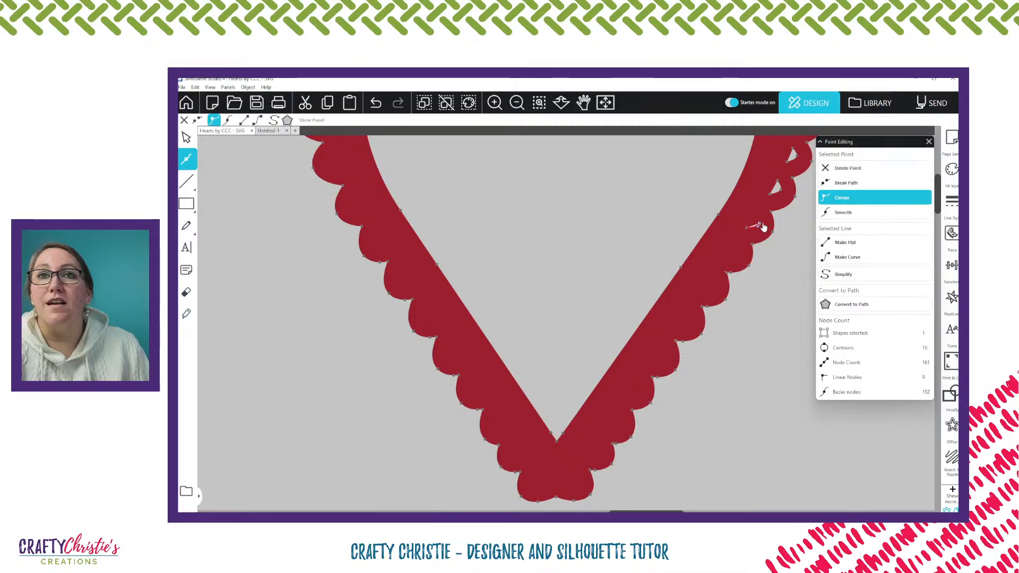
pyautogui.press('Delete')
# Delete the points of the next three cutouts where the outline heart's right side widens into the lobe
pyautogui.scroll(1, 764, 225)
pyautogui.scroll(3, 767, 255)
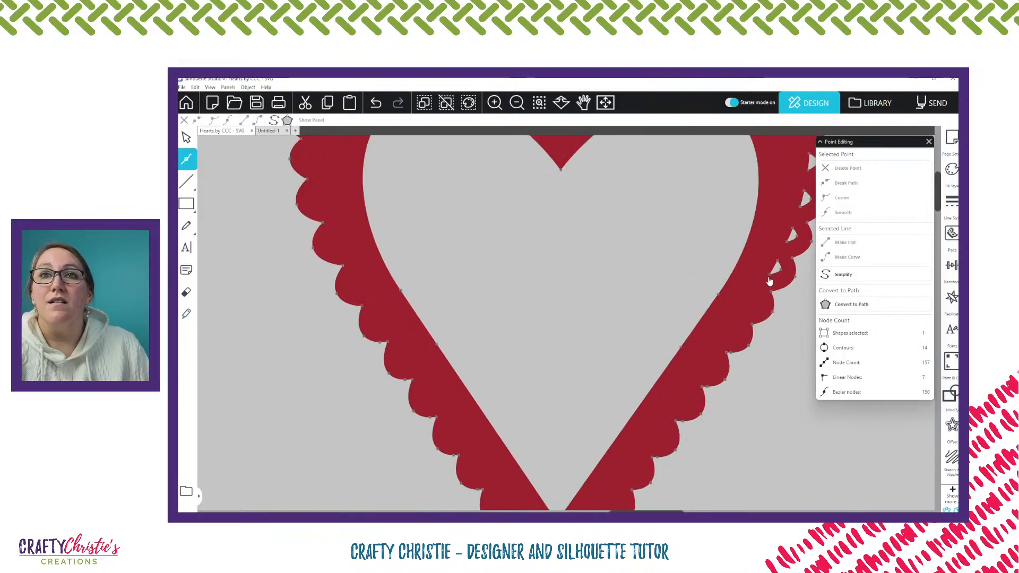
pyautogui.click(769, 278)
pyautogui.press('Delete')
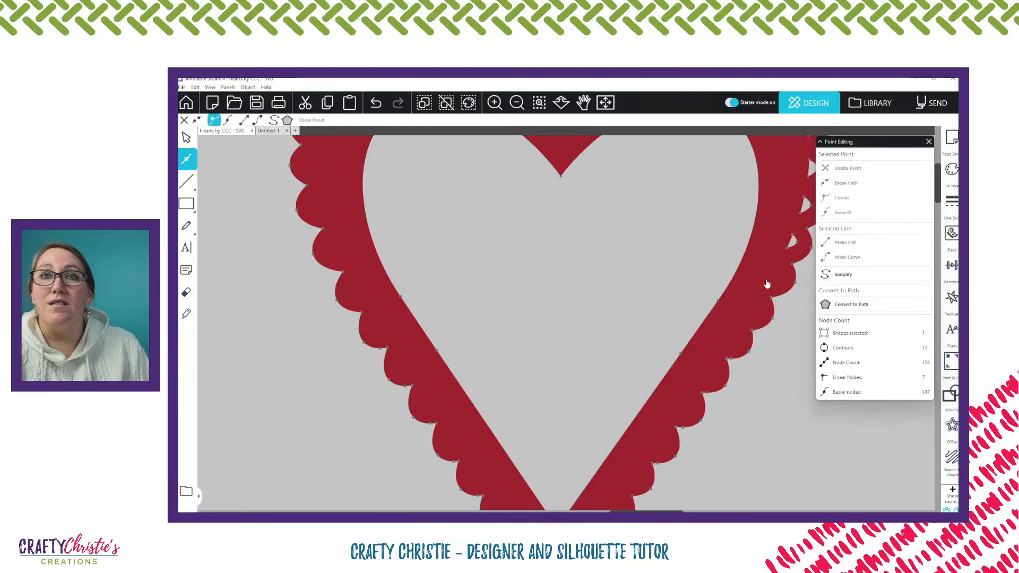
pyautogui.click(787, 250)
pyautogui.press('Delete')
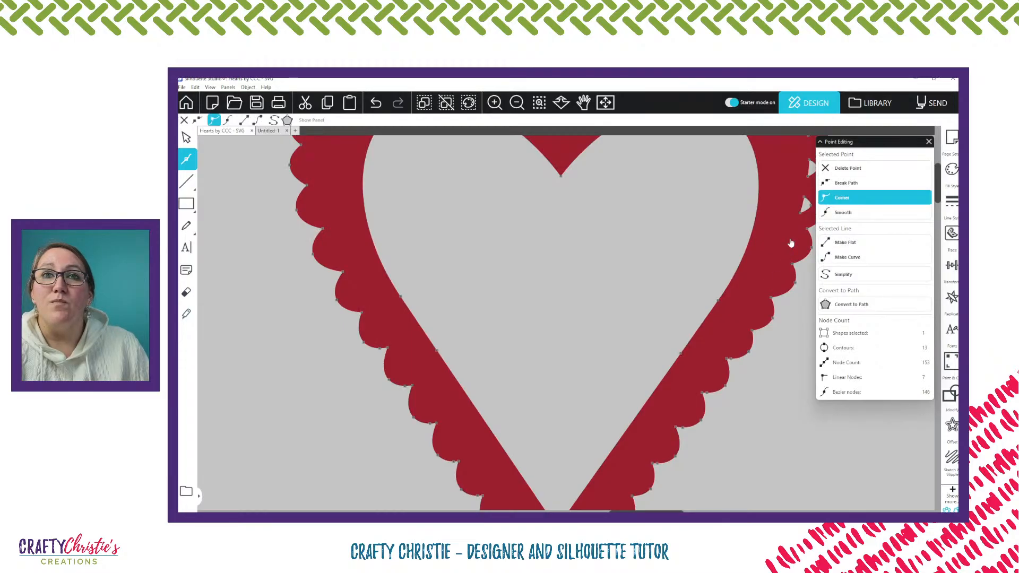
pyautogui.press('Delete')
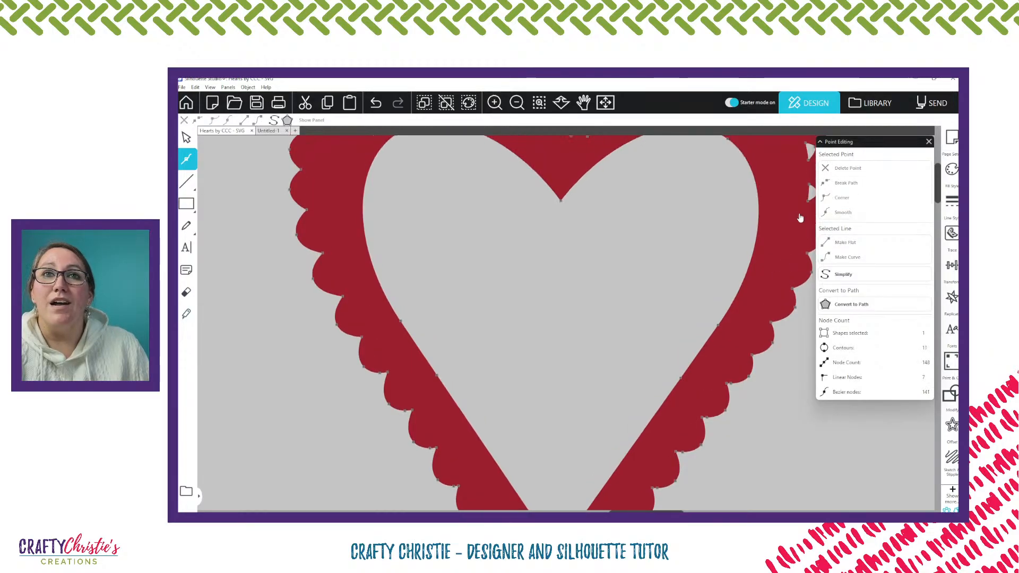
# Delete the points of the two cutouts at the outermost edge of the outline heart's right lobe
pyautogui.scroll(3, 788, 265)
pyautogui.scroll(2, 784, 297)
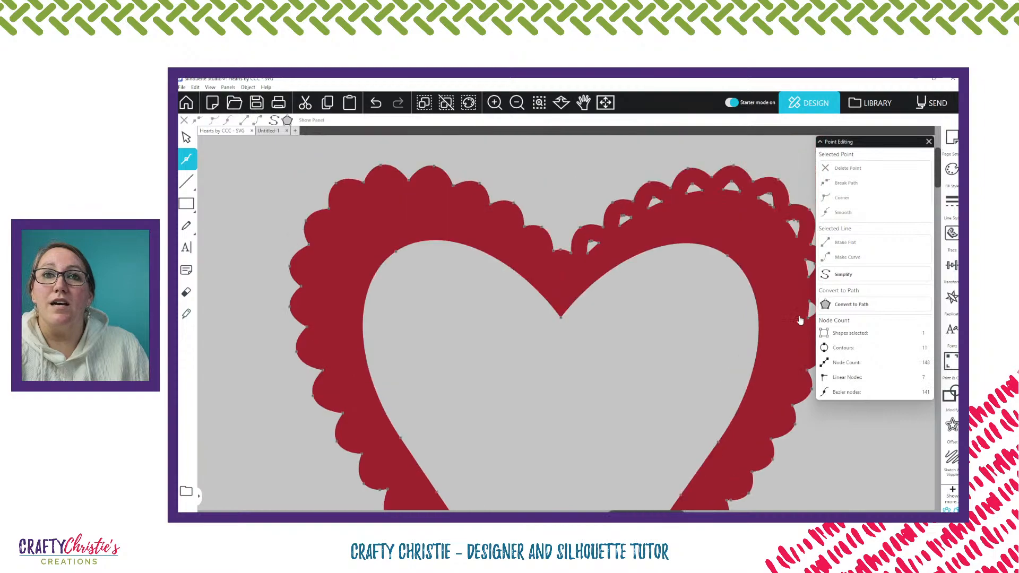
pyautogui.click(807, 318)
pyautogui.press('Delete')
pyautogui.press('Delete')
pyautogui.press('Delete')
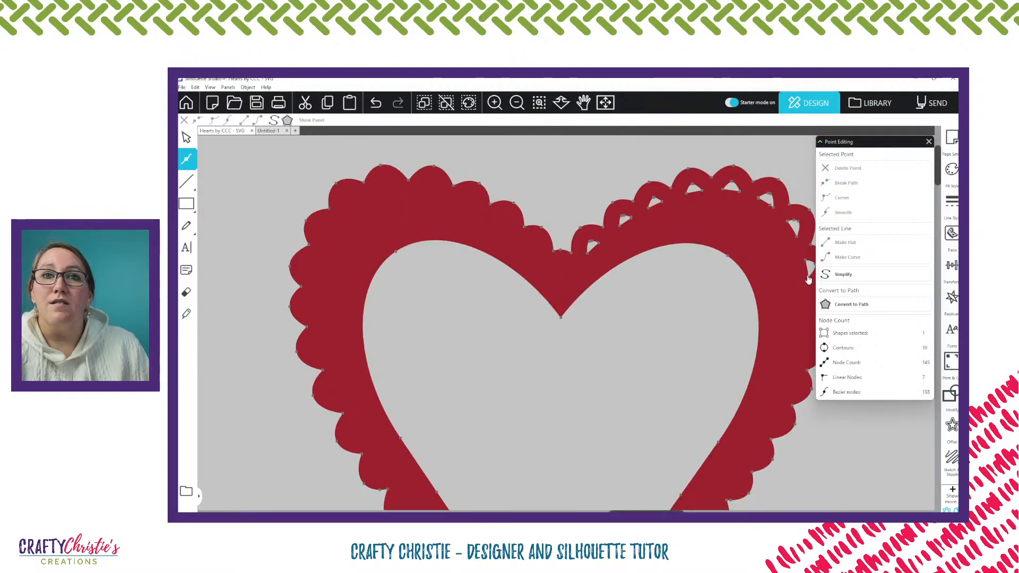
pyautogui.click(808, 277)
pyautogui.press('Delete')
pyautogui.press('Delete')
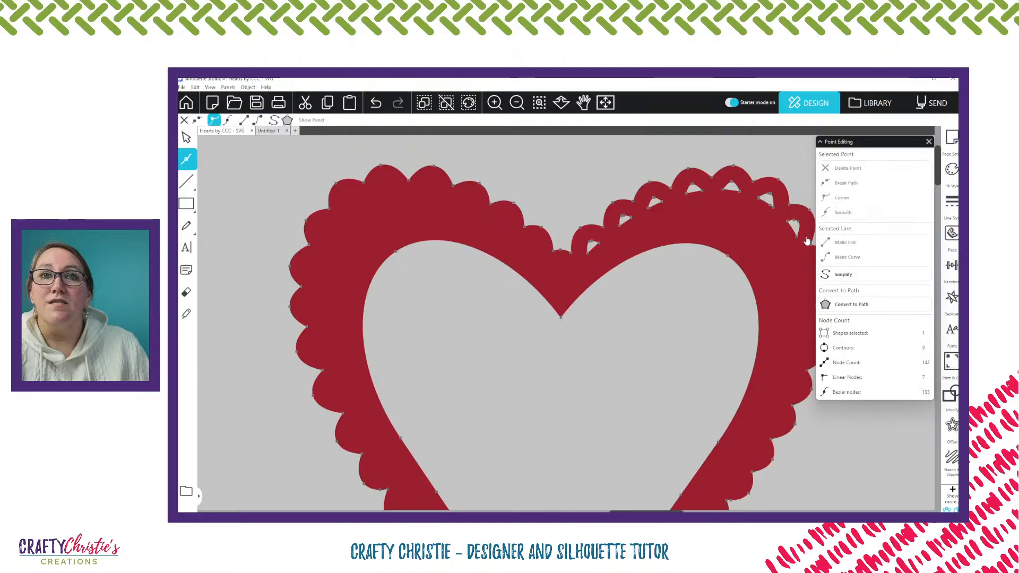
# Delete the points of the two cutouts on the upper outer curve of the outline heart's right lobe
pyautogui.click(797, 235)
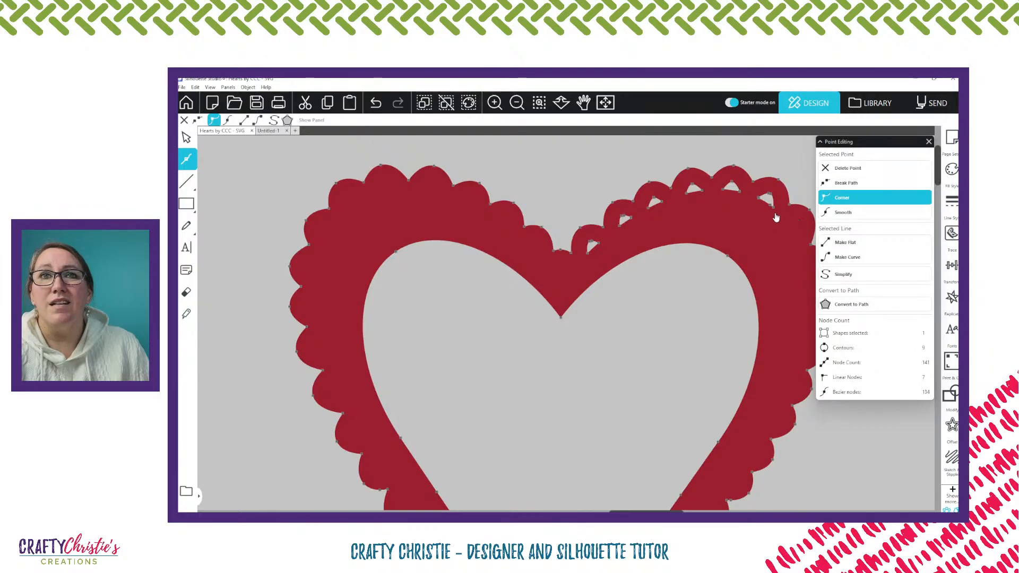
pyautogui.press('Delete')
pyautogui.press('Delete')
pyautogui.click(775, 209)
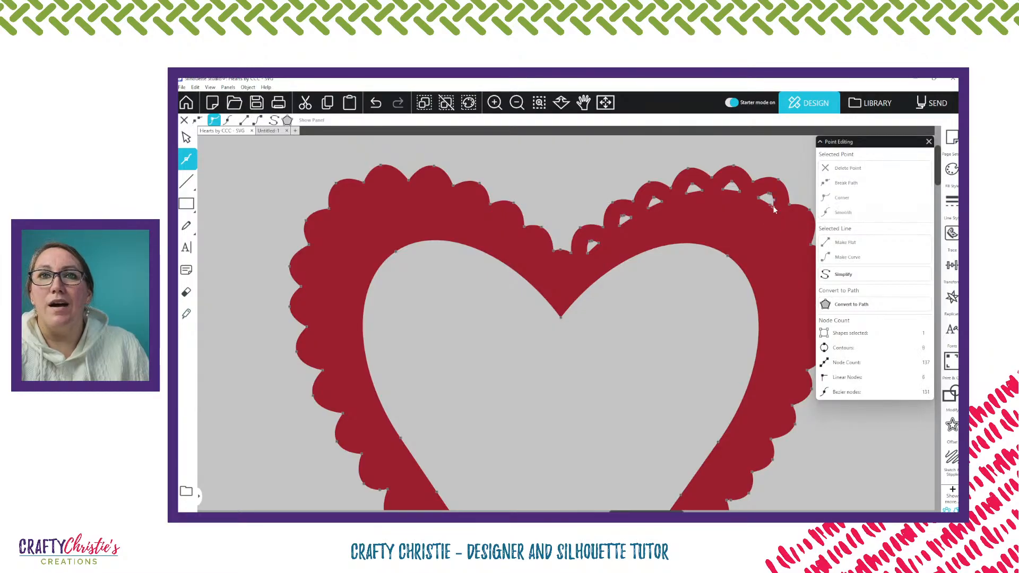
pyautogui.press('Delete')
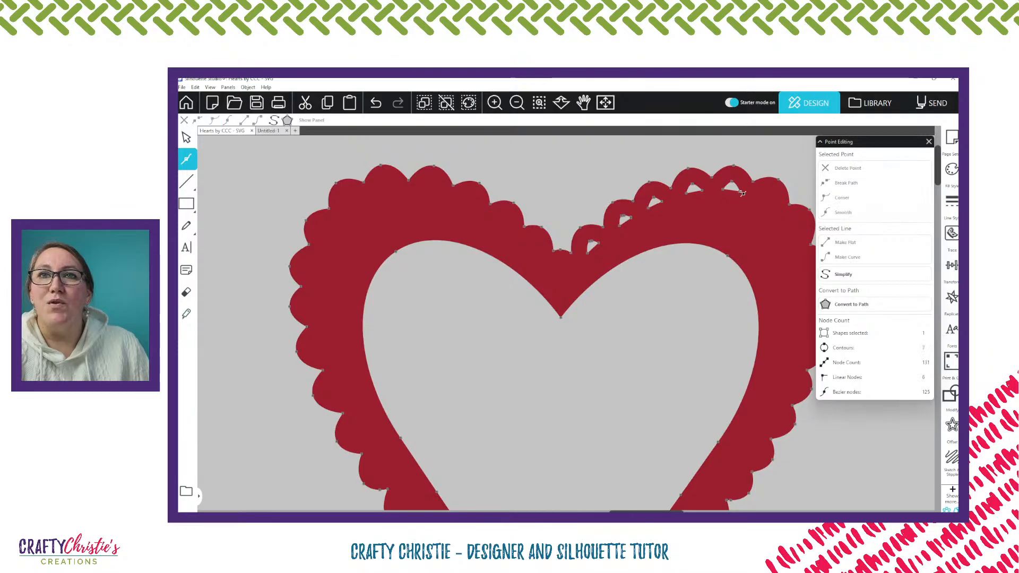
# Delete the points of the three cutouts across the top of the outline heart's right lobe toward the center
pyautogui.click(738, 192)
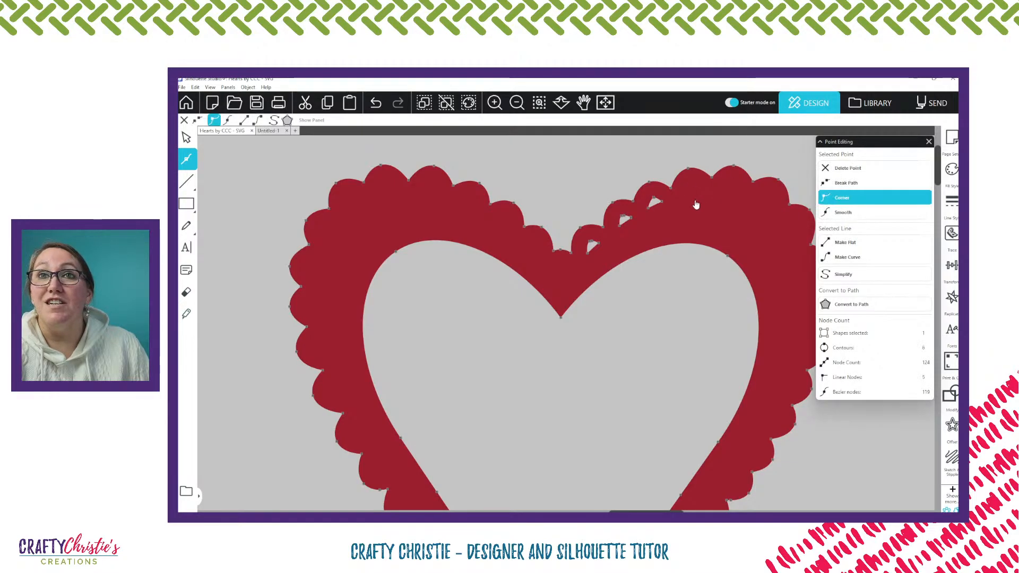
pyautogui.press('Delete')
pyautogui.click(662, 202)
pyautogui.press('Delete')
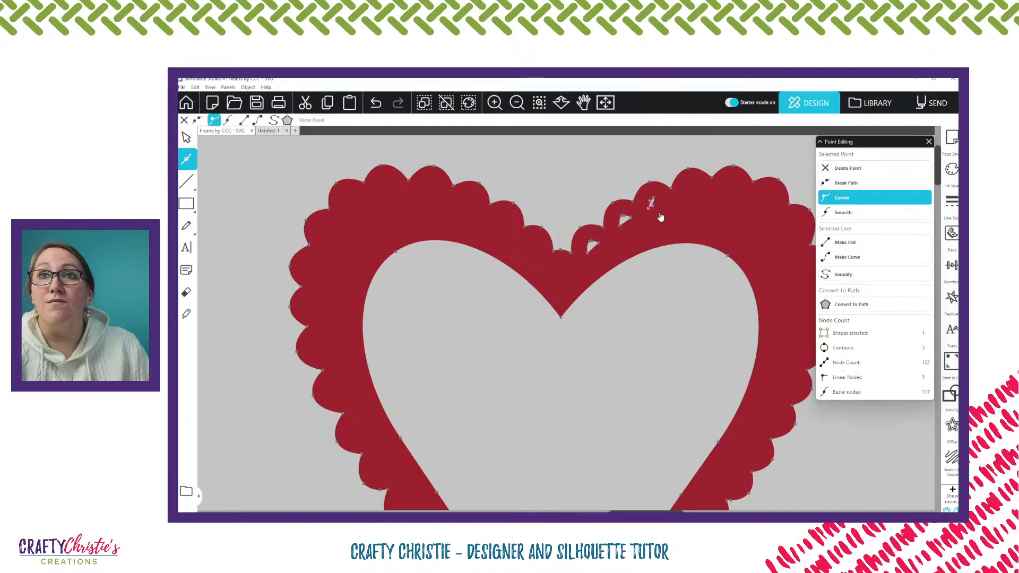
pyautogui.press('Delete')
# Delete the points of the last two cutouts beside the outline heart's center notch and finish point editing
pyautogui.click(630, 218)
pyautogui.press('Delete')
pyautogui.press('Delete')
pyautogui.press('Delete')
pyautogui.press('Delete')
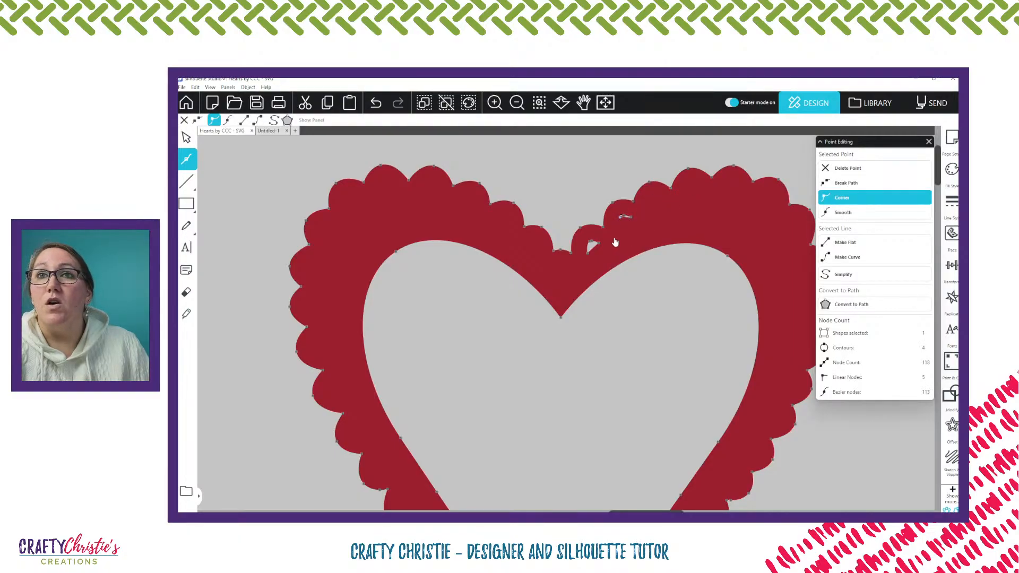
pyautogui.click(599, 246)
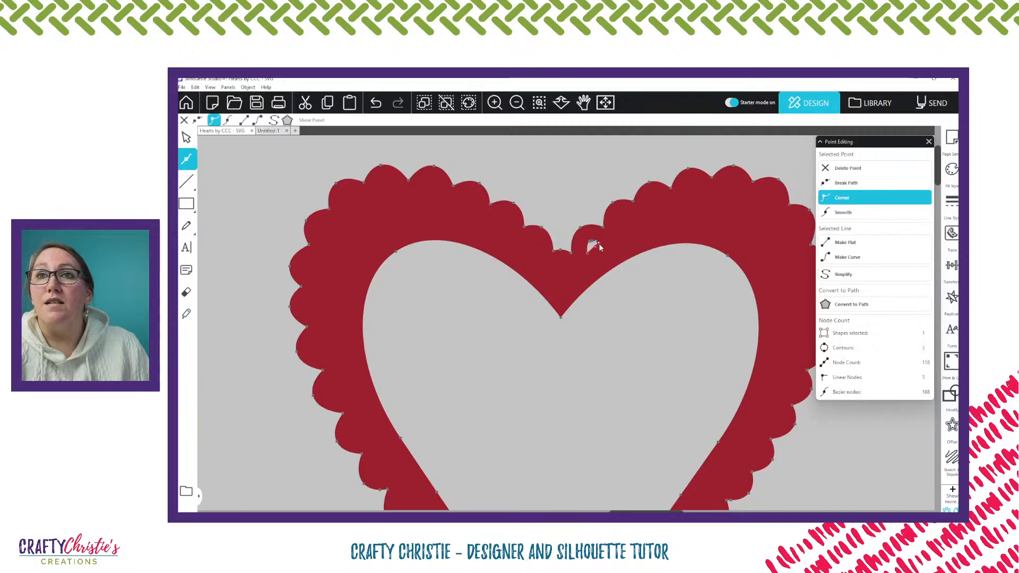
pyautogui.scroll(-13, 630, 315)
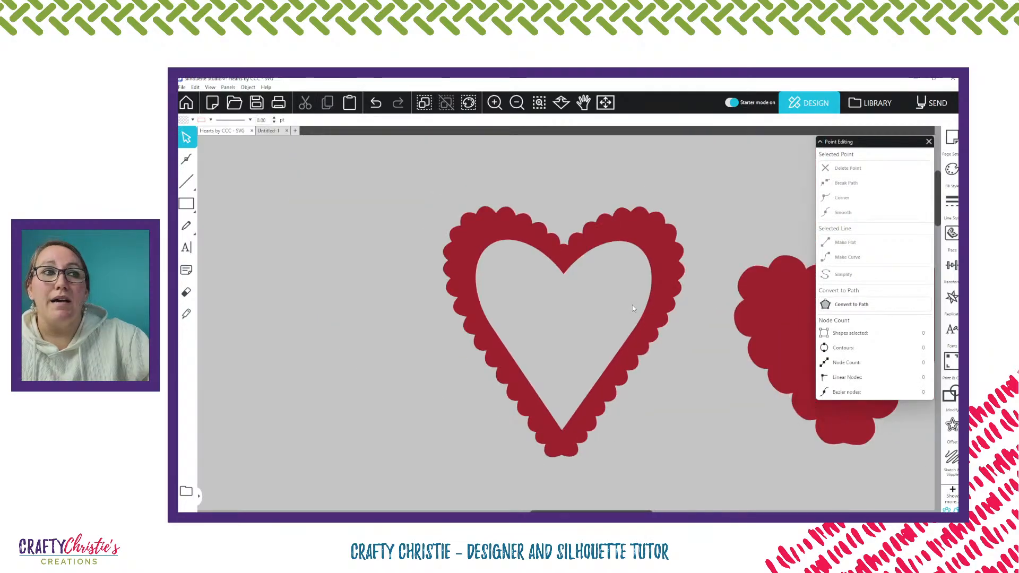
pyautogui.click(928, 142)
pyautogui.scroll(-3, 698, 296)
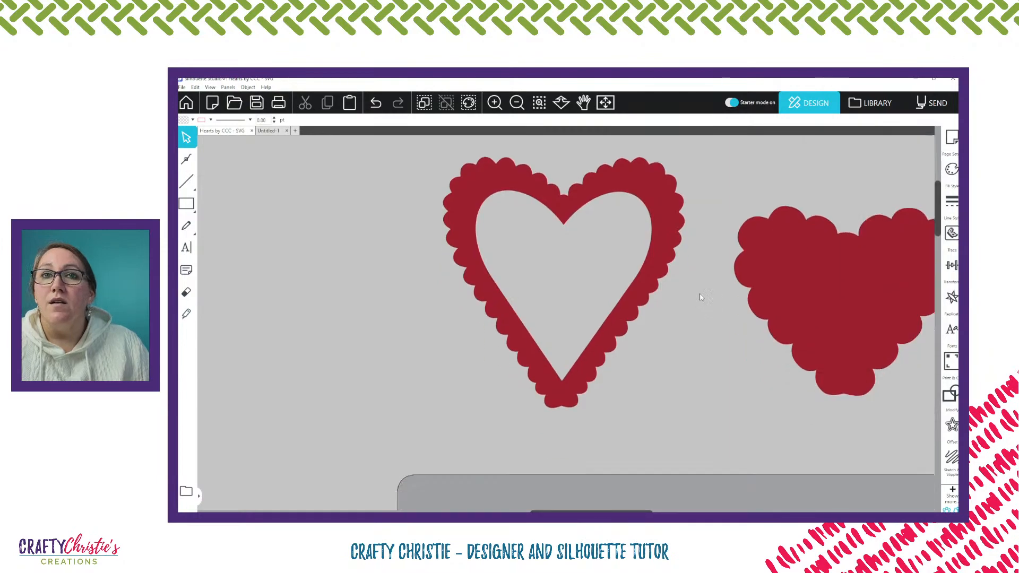
# Move the solid scalloped heart right beside the scalloped outline heart, above the page
pyautogui.moveTo(855, 276); pyautogui.dragTo(787, 298)
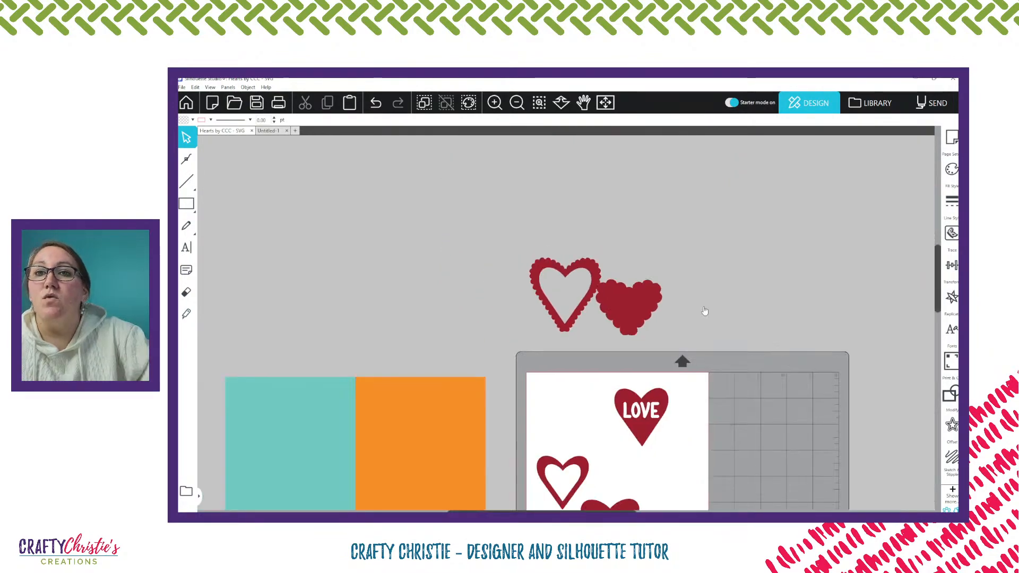
pyautogui.scroll(-2, 701, 311)
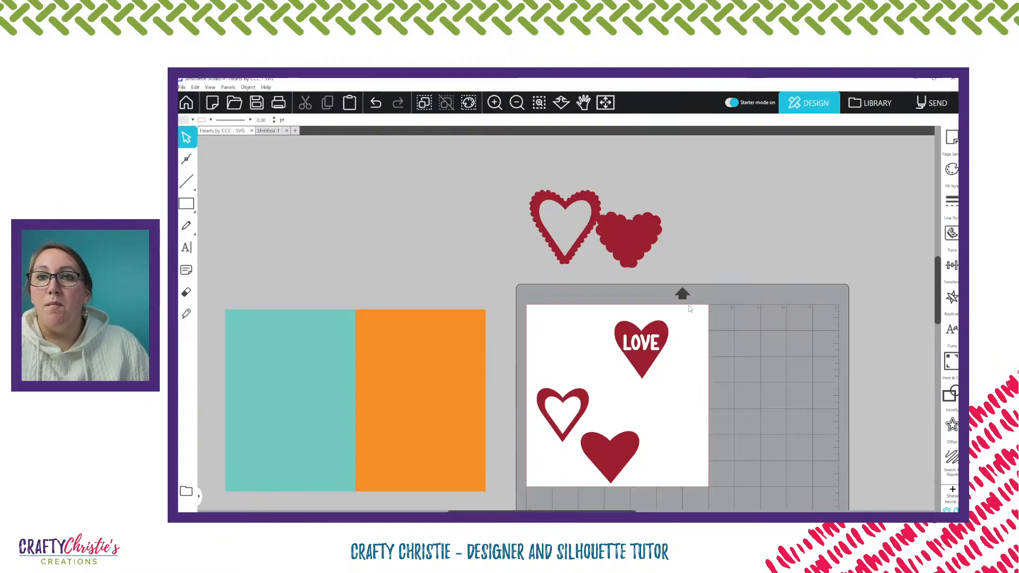
pyautogui.scroll(-1, 689, 309)
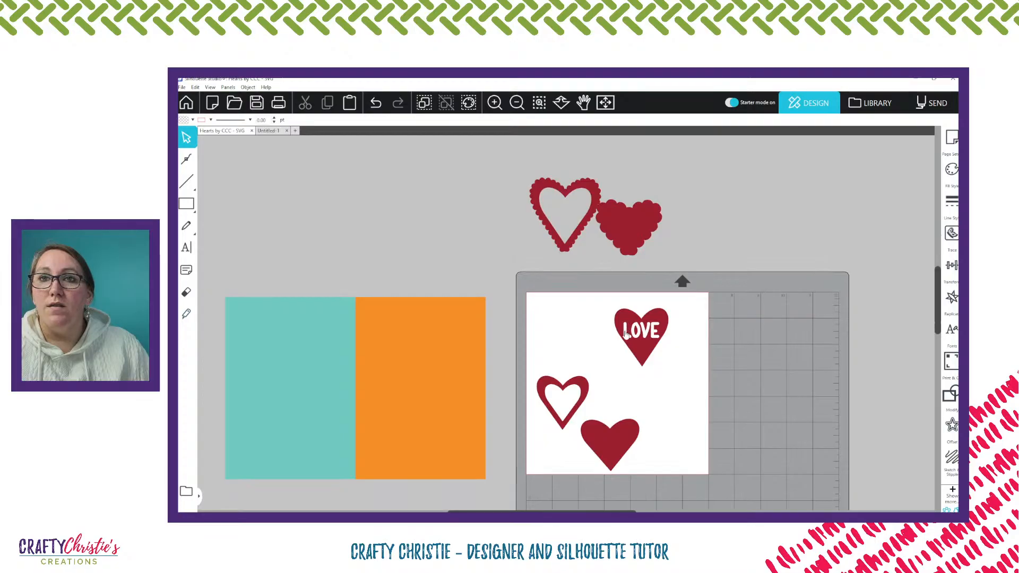
# Delete the LOVE heart and the plain outline heart, and move the plain solid heart up below the scalloped hearts
pyautogui.click(642, 338)
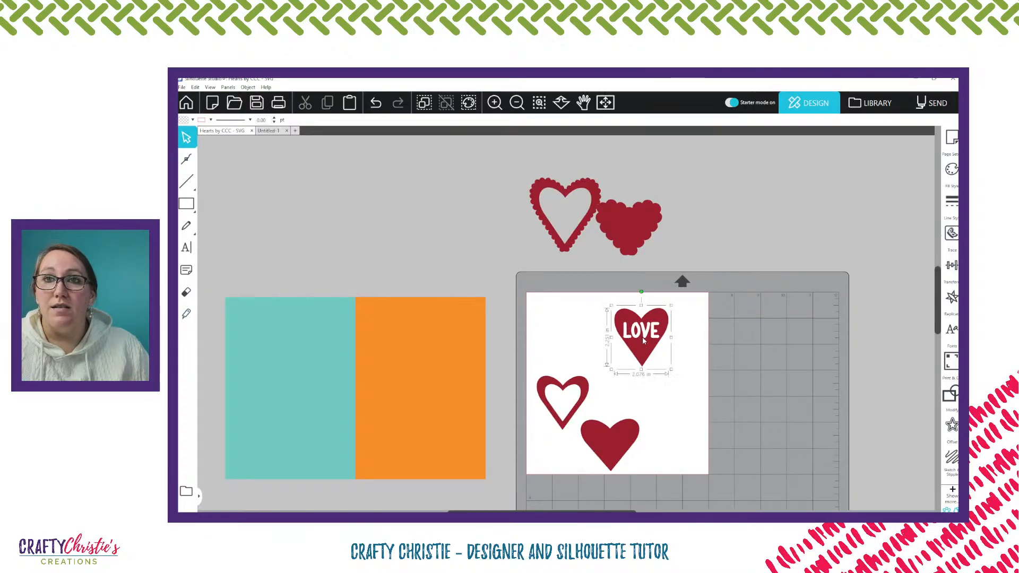
pyautogui.press('Delete')
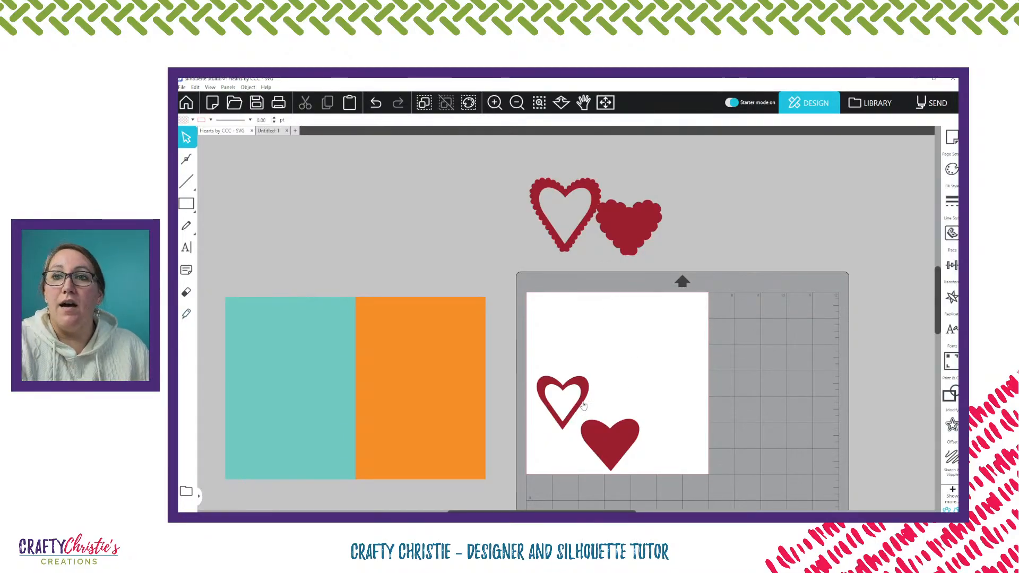
pyautogui.click(583, 405)
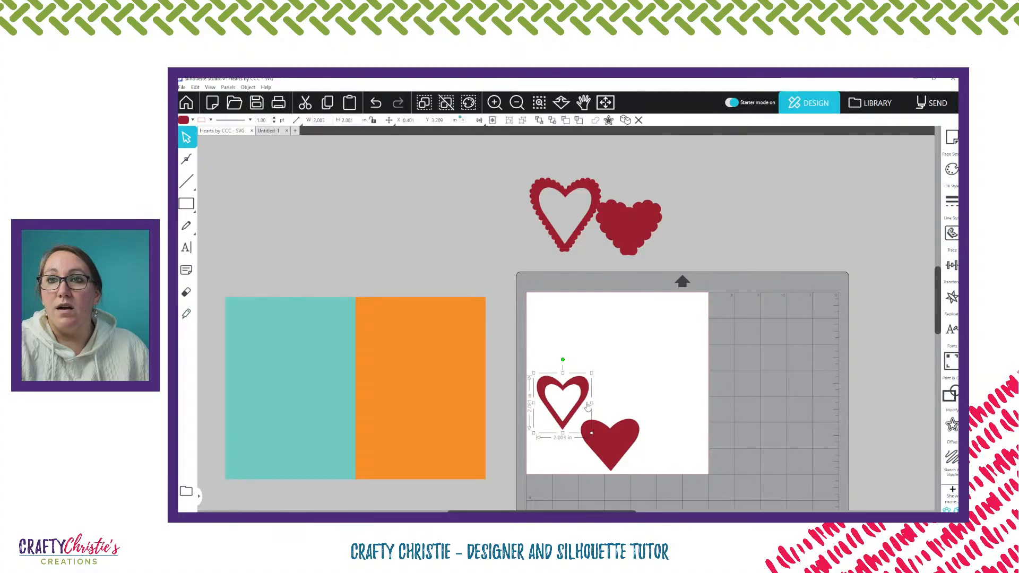
pyautogui.press('Delete')
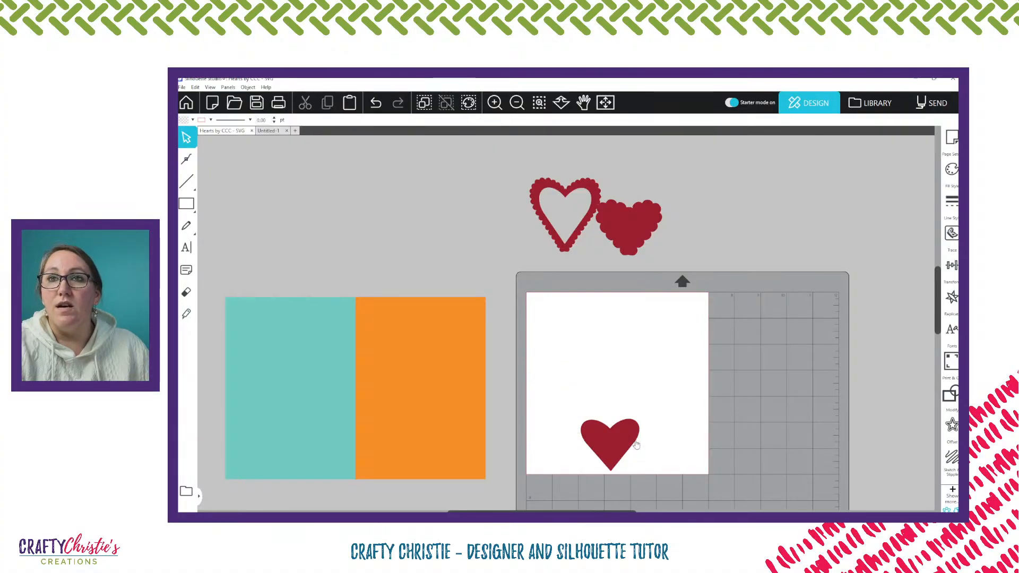
pyautogui.moveTo(626, 448); pyautogui.dragTo(607, 294)
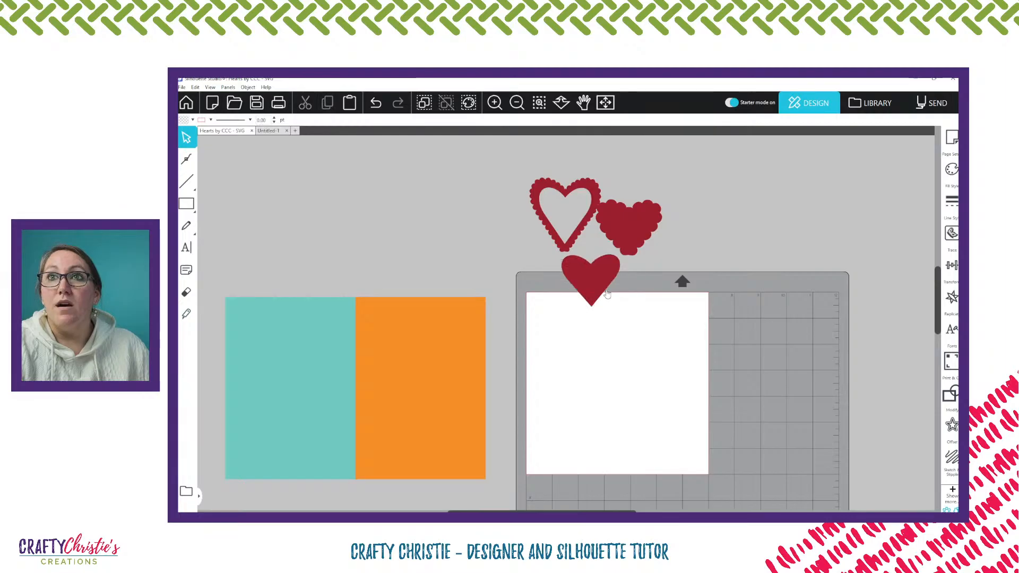
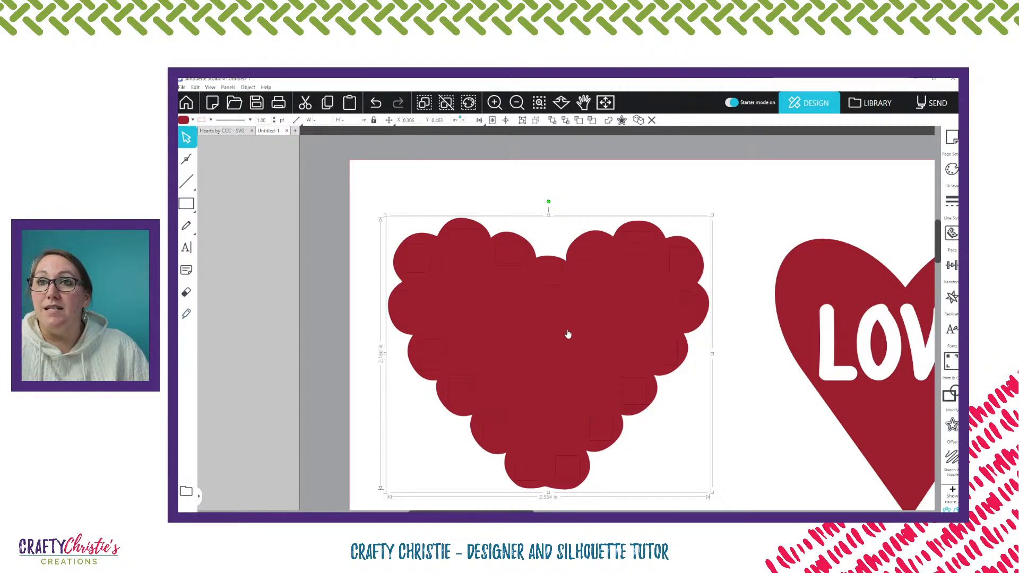
# Delete the smaller shape stacked inside the scalloped heart, and in the card document move the scalloped heart closer to the other hearts
pyautogui.keyDown('shift'); pyautogui.click(568, 334); pyautogui.keyUp('shift')
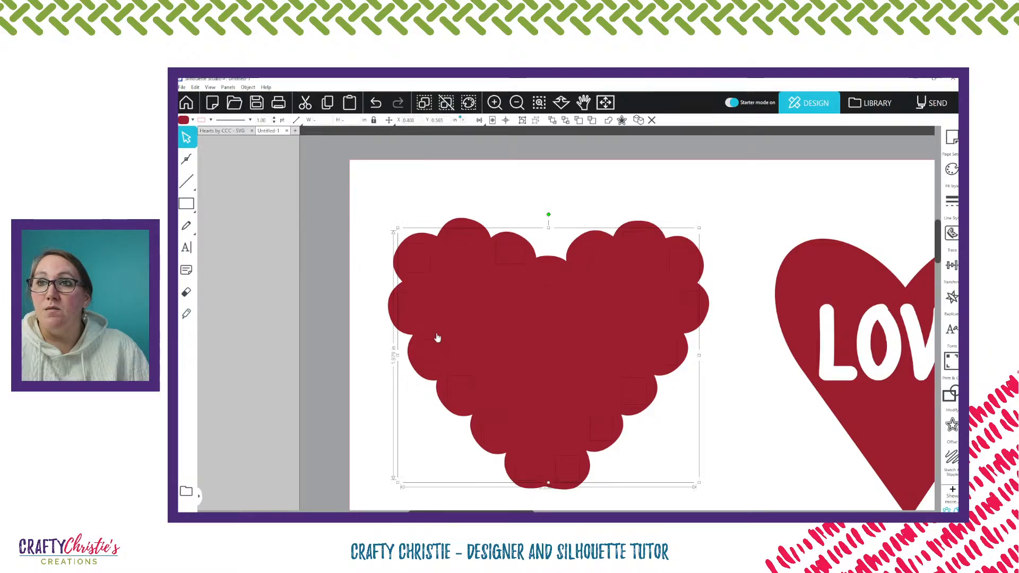
pyautogui.press('Delete')
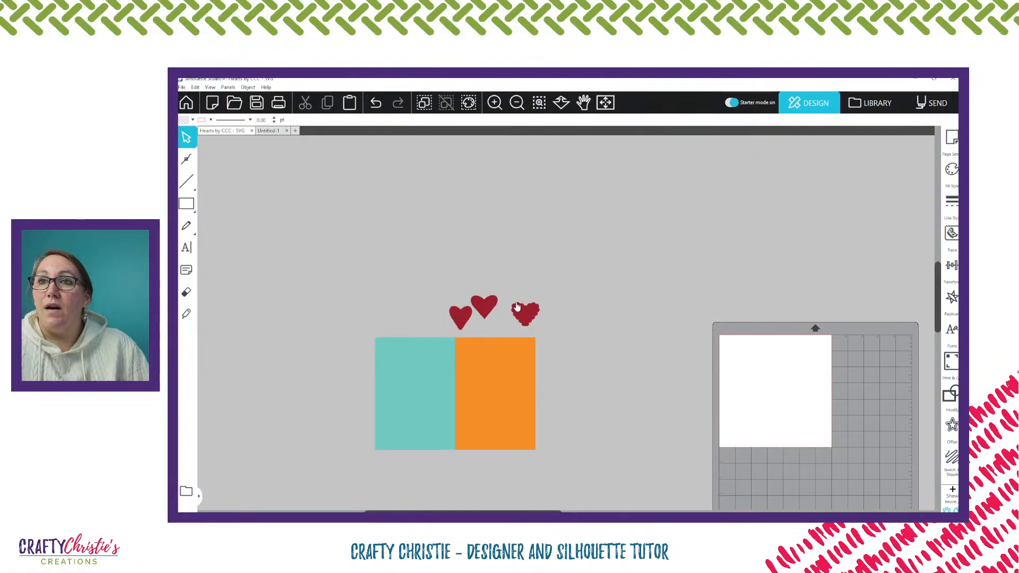
pyautogui.moveTo(524, 314)
pyautogui.mouseDown()
pyautogui.moveTo(524, 359)
pyautogui.moveTo(516, 315)
pyautogui.moveTo(541, 323)
pyautogui.mouseUp()
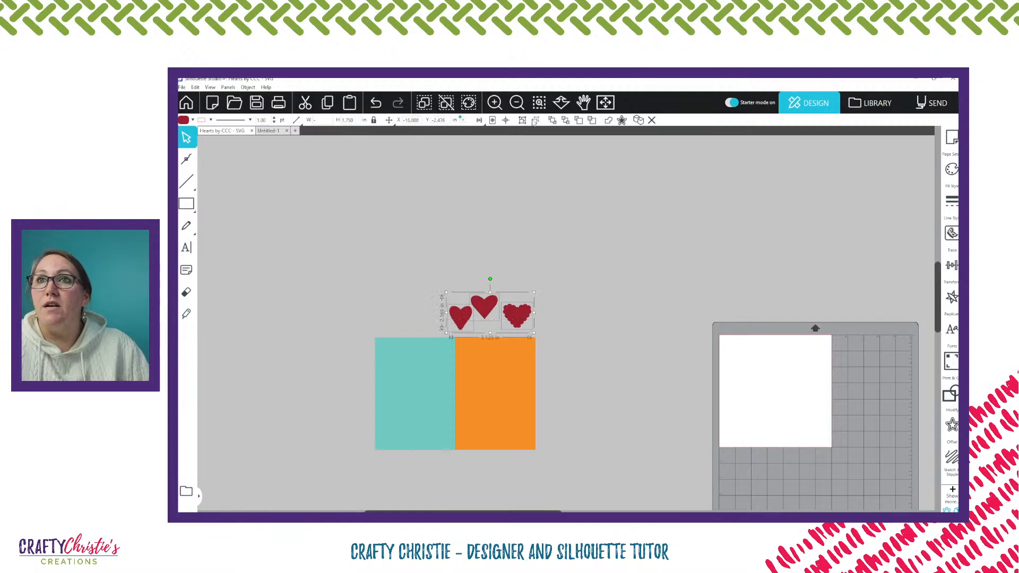
pyautogui.click(590, 291)
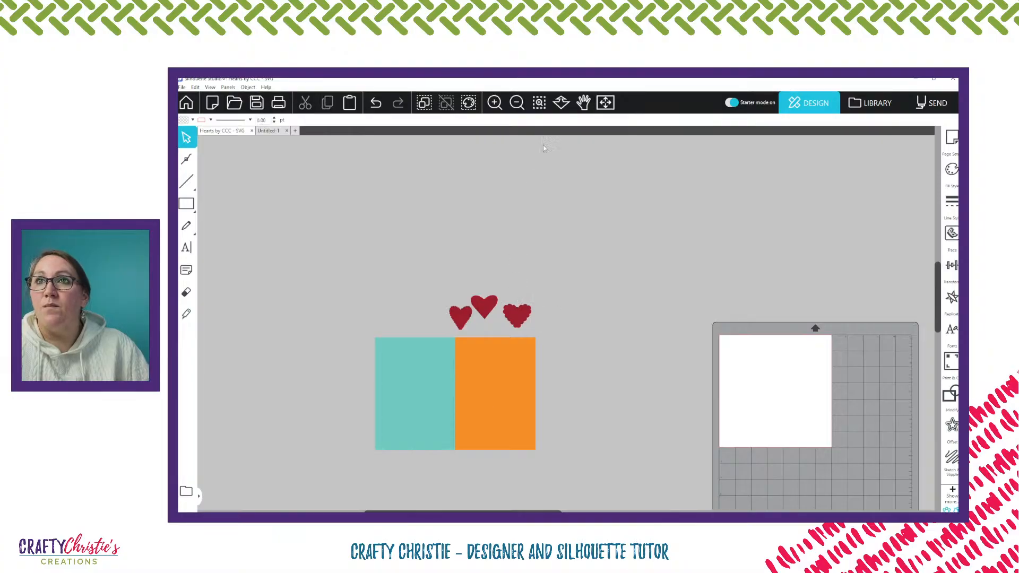
# Move the wide scalloped heart onto the upper outer corner of the orange front panel
pyautogui.click(539, 102)
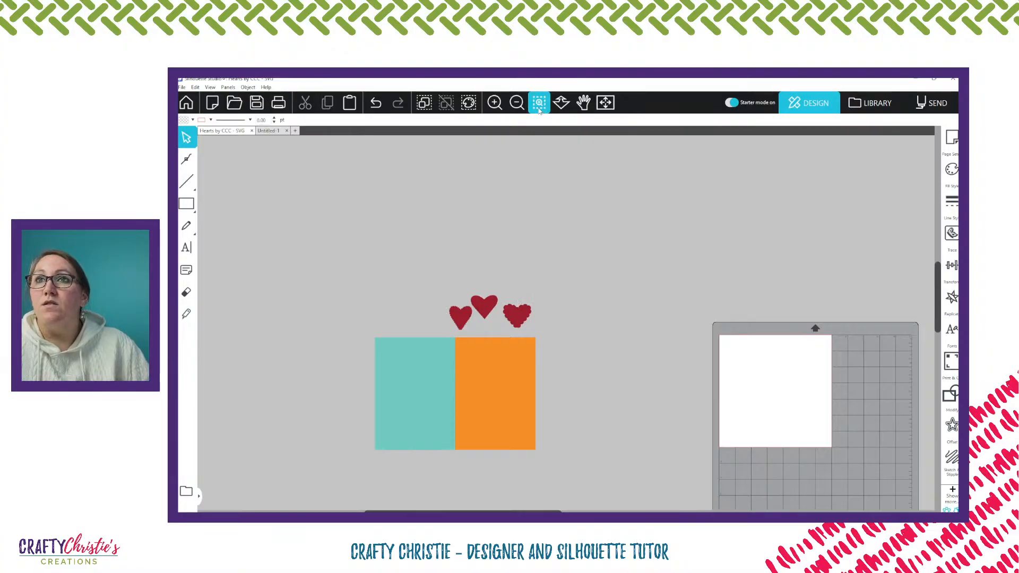
pyautogui.click(500, 362)
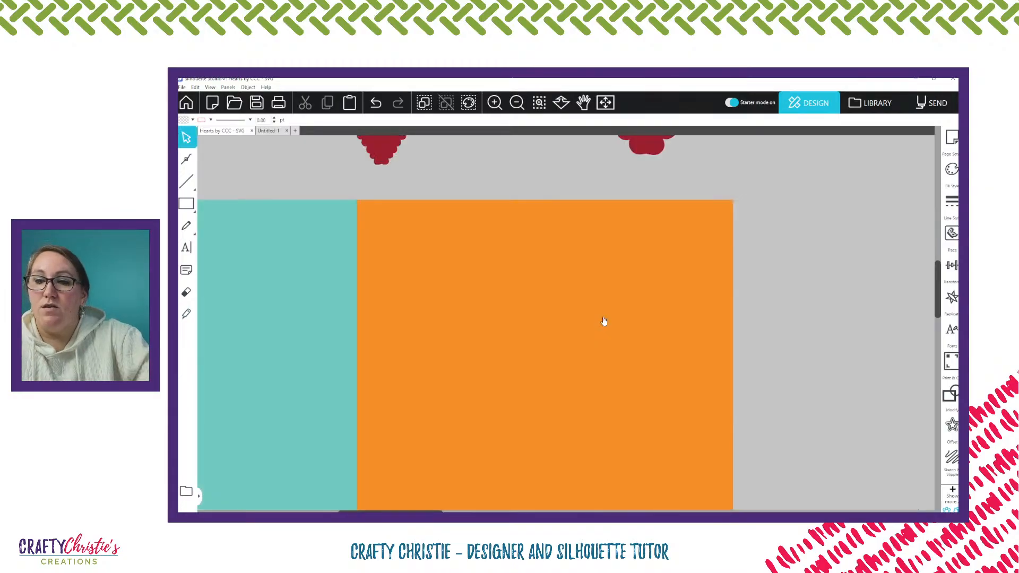
pyautogui.scroll(-2, 604, 321)
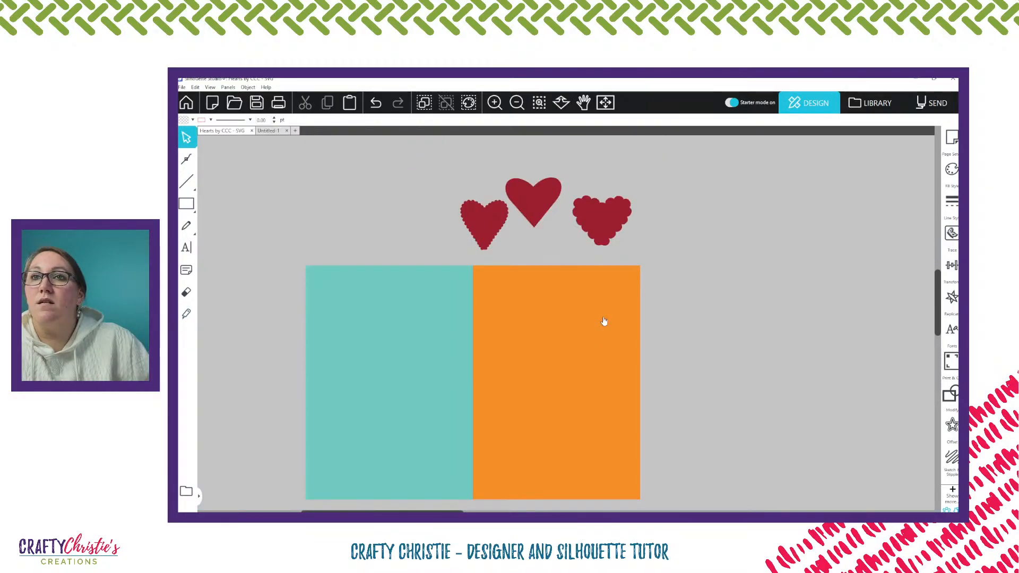
pyautogui.scroll(-1, 604, 321)
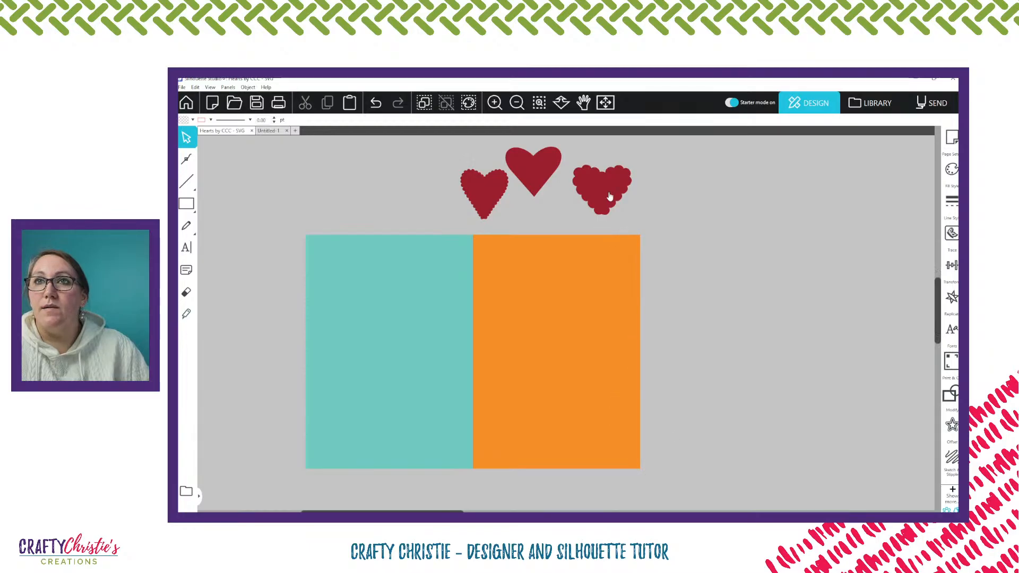
pyautogui.moveTo(609, 196); pyautogui.dragTo(616, 266)
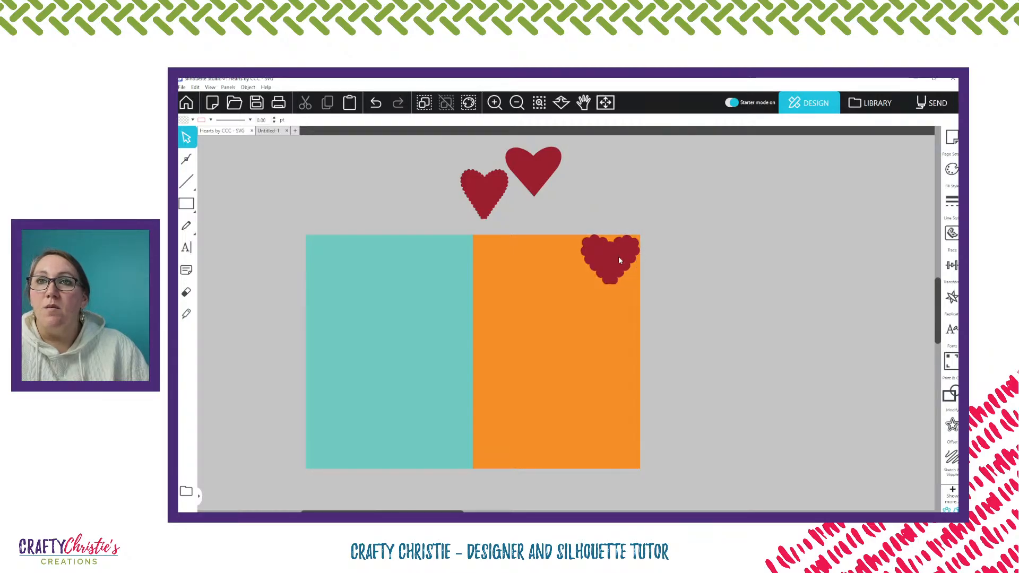
# Rotate the wide scalloped heart slightly clockwise inside the orange panel's corner and place a copy of it above the card
pyautogui.click(618, 256)
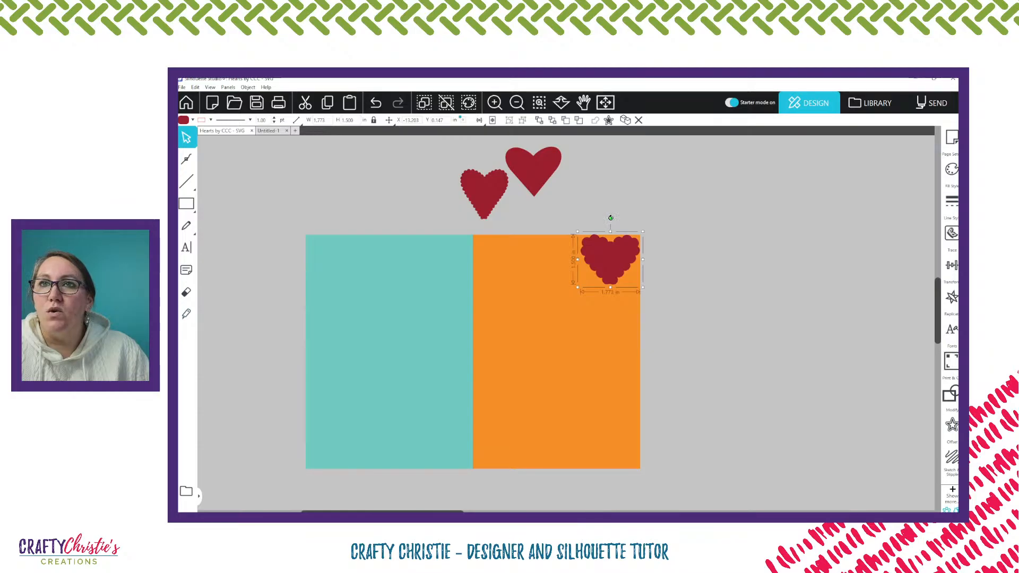
pyautogui.moveTo(611, 217); pyautogui.dragTo(623, 219)
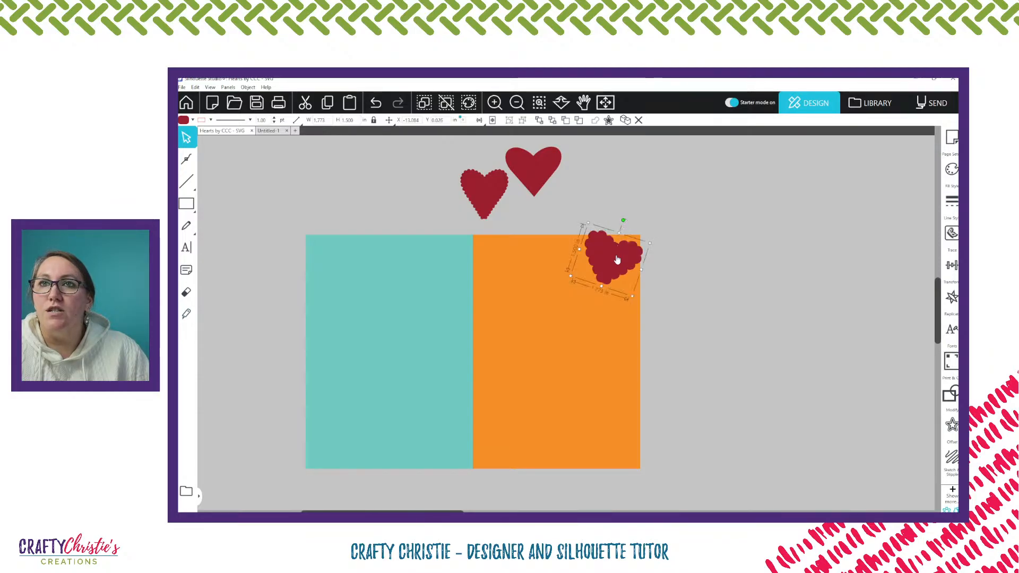
pyautogui.moveTo(617, 260); pyautogui.dragTo(613, 265)
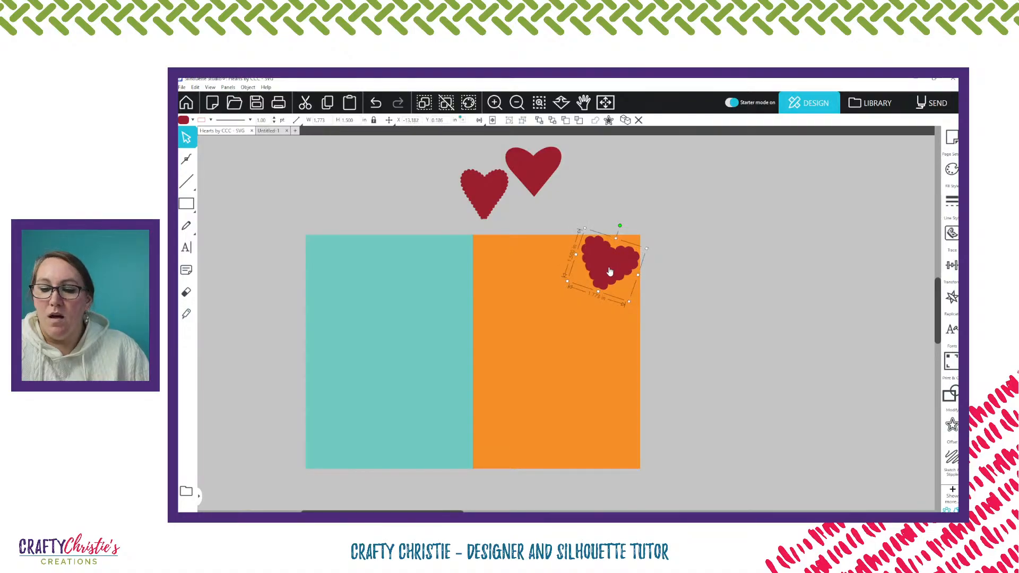
pyautogui.moveTo(610, 271); pyautogui.dragTo(631, 199)
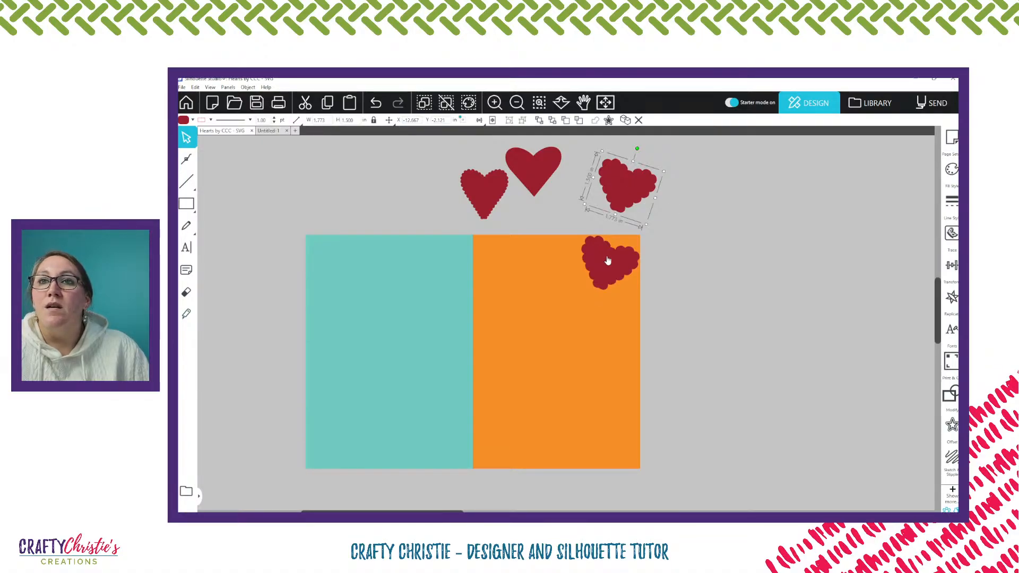
# Try a copy of the narrow scalloped heart, tilted counter-clockwise, below the wide scalloped heart on the orange panel
pyautogui.click(487, 196)
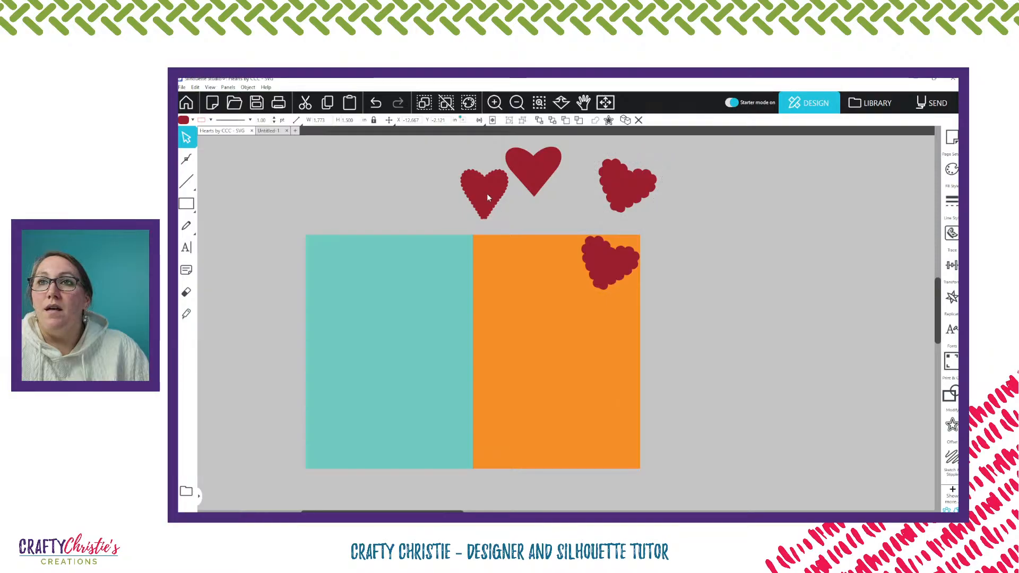
pyautogui.hotkey('ctrl', 'v')
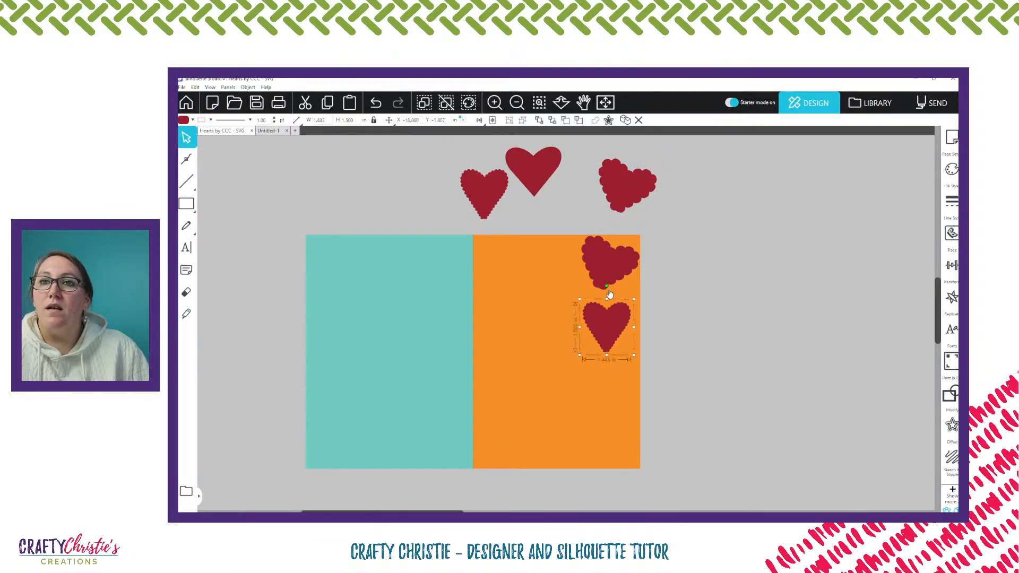
pyautogui.moveTo(609, 294); pyautogui.dragTo(585, 301)
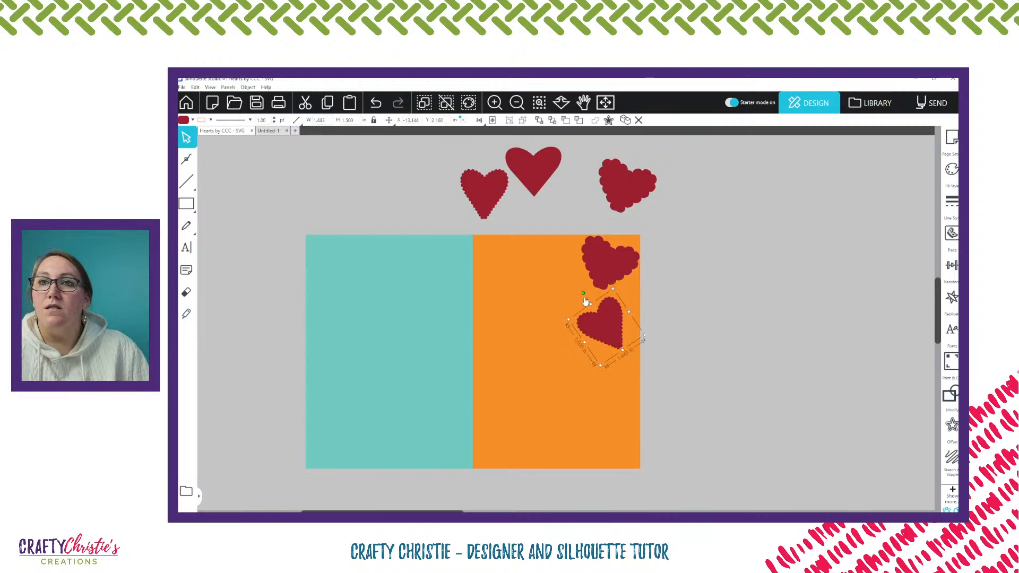
pyautogui.moveTo(611, 334); pyautogui.dragTo(628, 317)
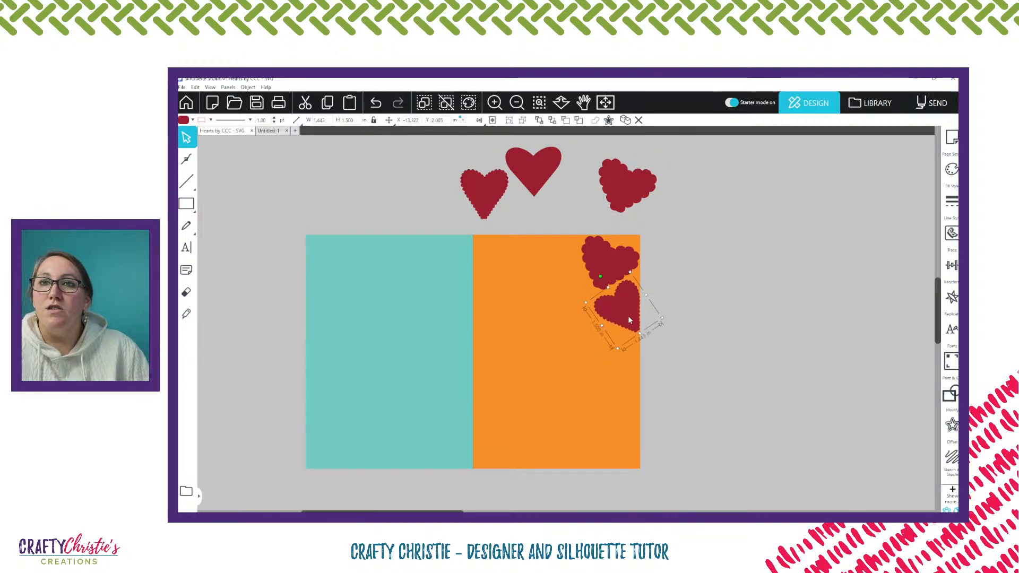
pyautogui.moveTo(629, 315); pyautogui.dragTo(610, 271)
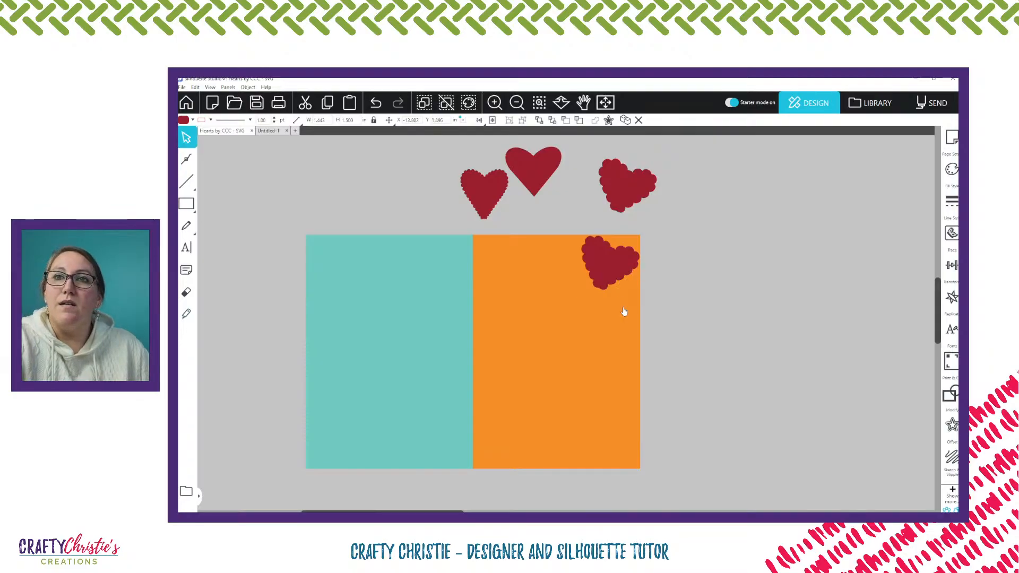
# Delete the scalloped heart from the orange panel and move the plain heart midway between the two scalloped hearts above the card
pyautogui.click(611, 272)
pyautogui.press('Delete')
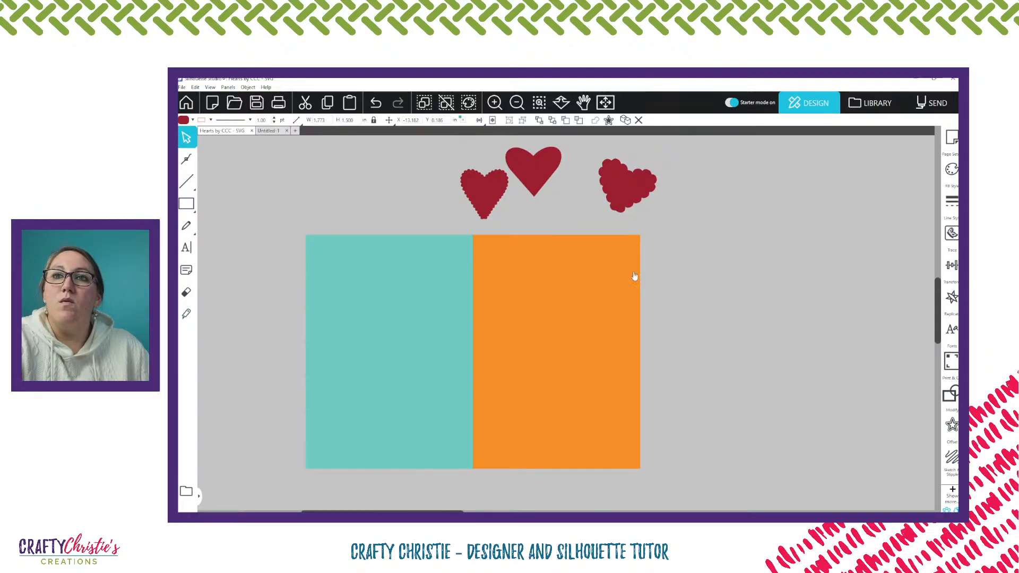
pyautogui.click(665, 243)
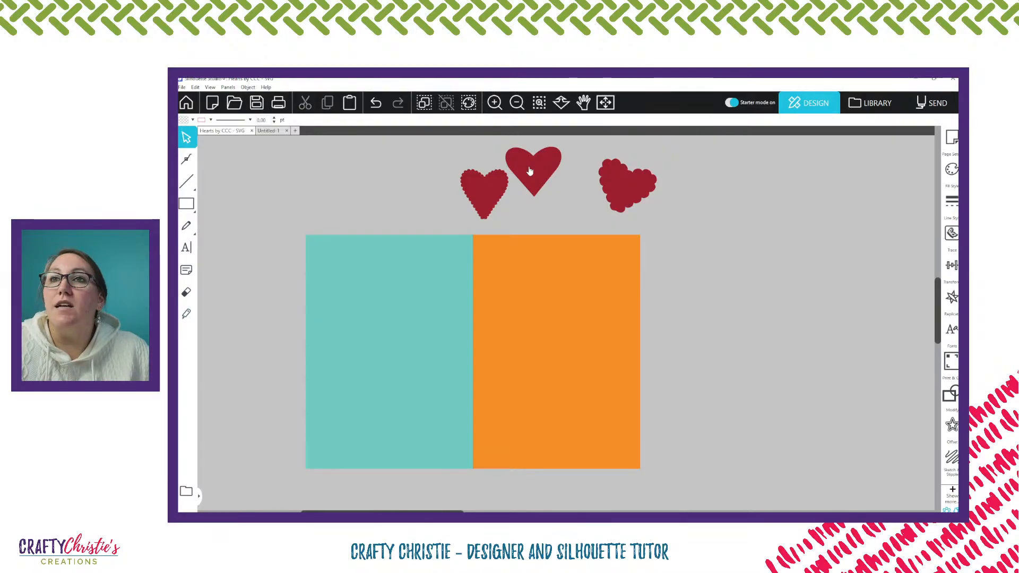
pyautogui.moveTo(530, 171); pyautogui.dragTo(551, 182)
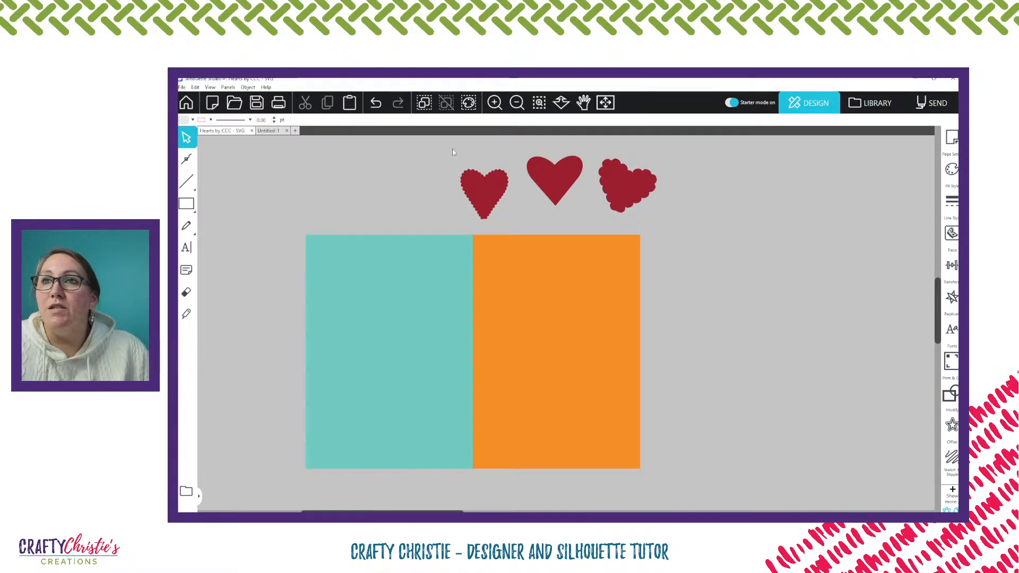
# Create an outward offset of 0.1 in with rounded corners around all three hearts above the card
pyautogui.moveTo(444, 152); pyautogui.dragTo(670, 223)
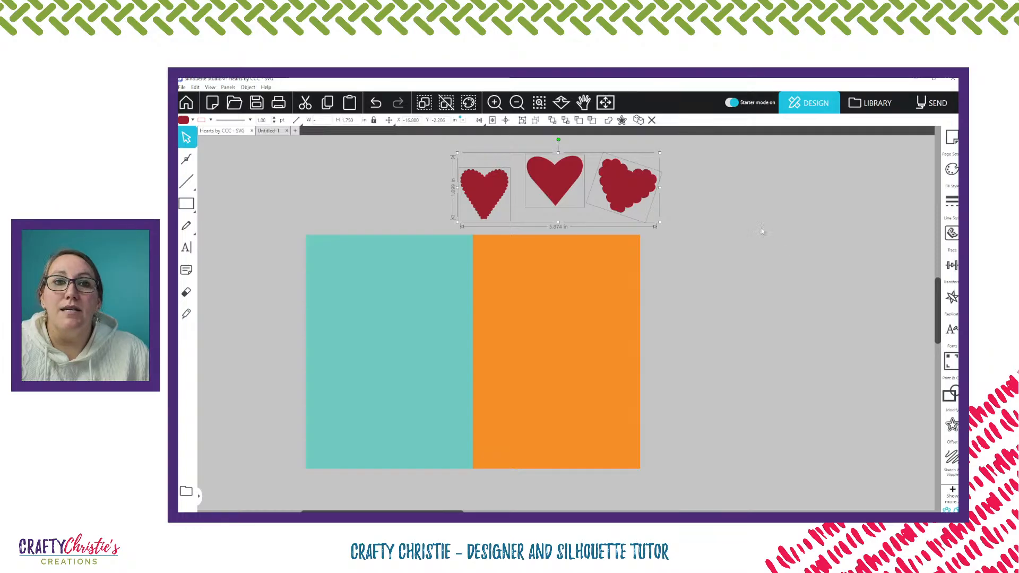
pyautogui.click(952, 427)
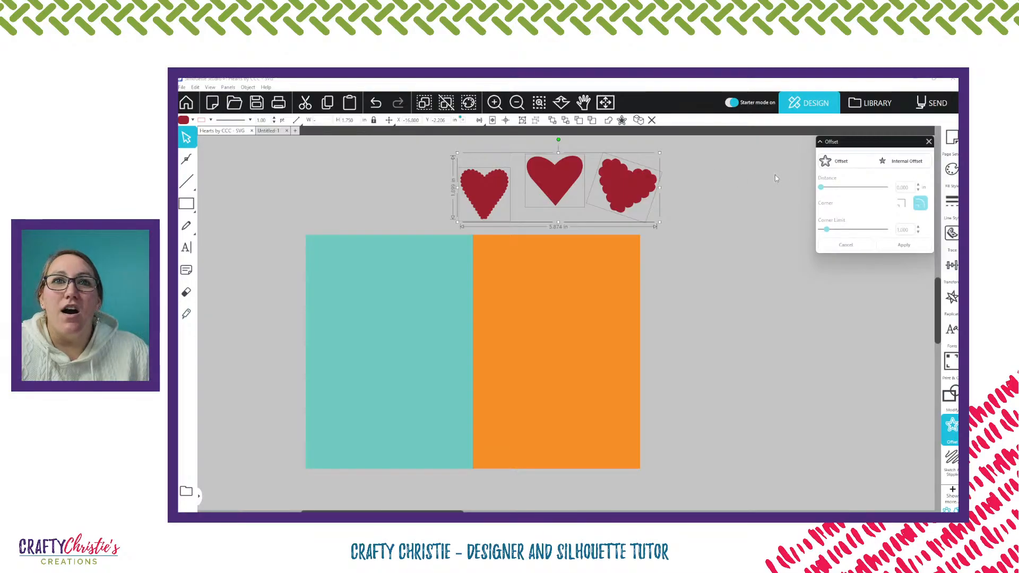
pyautogui.click(844, 162)
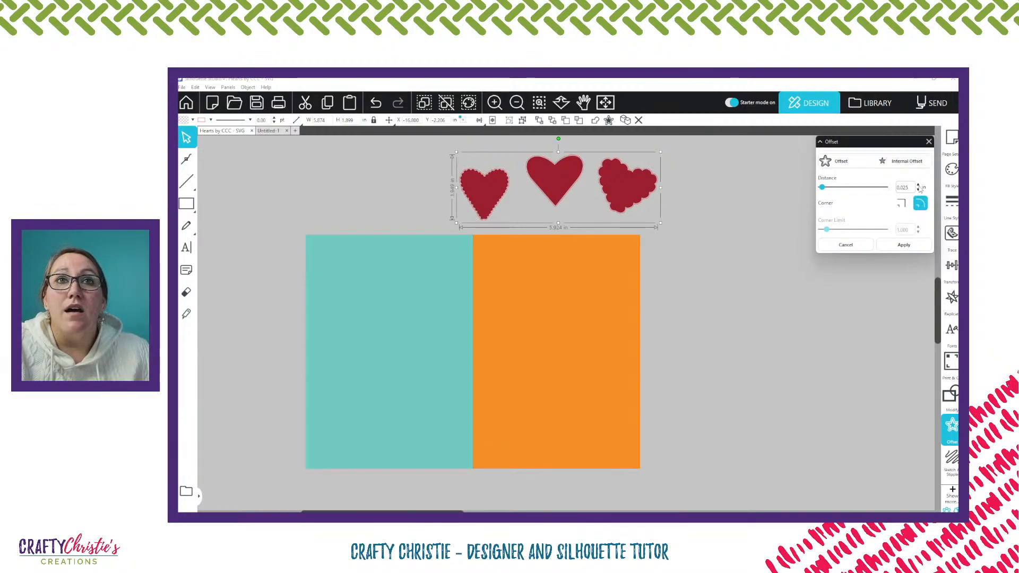
pyautogui.moveTo(908, 187); pyautogui.dragTo(900, 188)
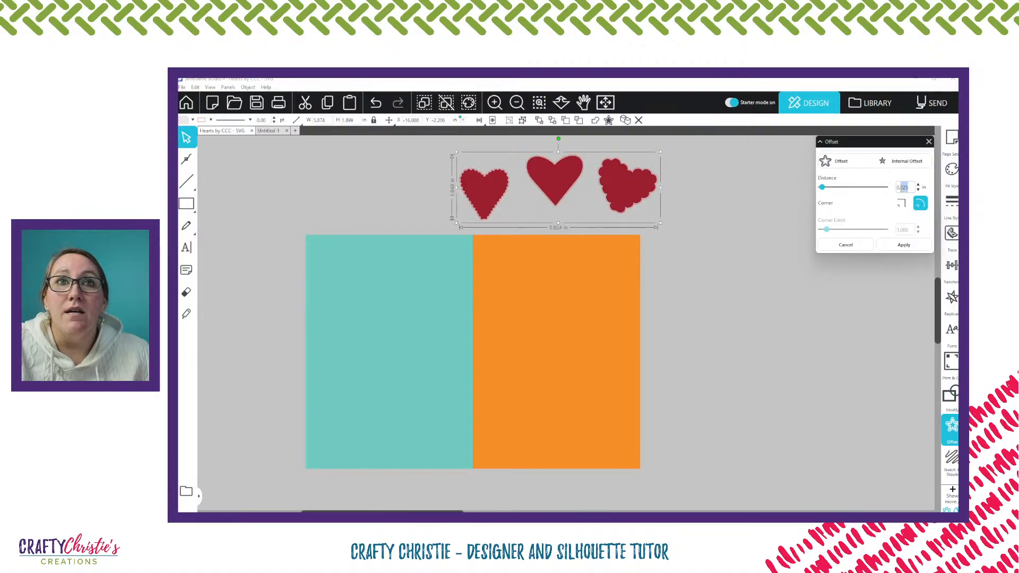
pyautogui.write('1')
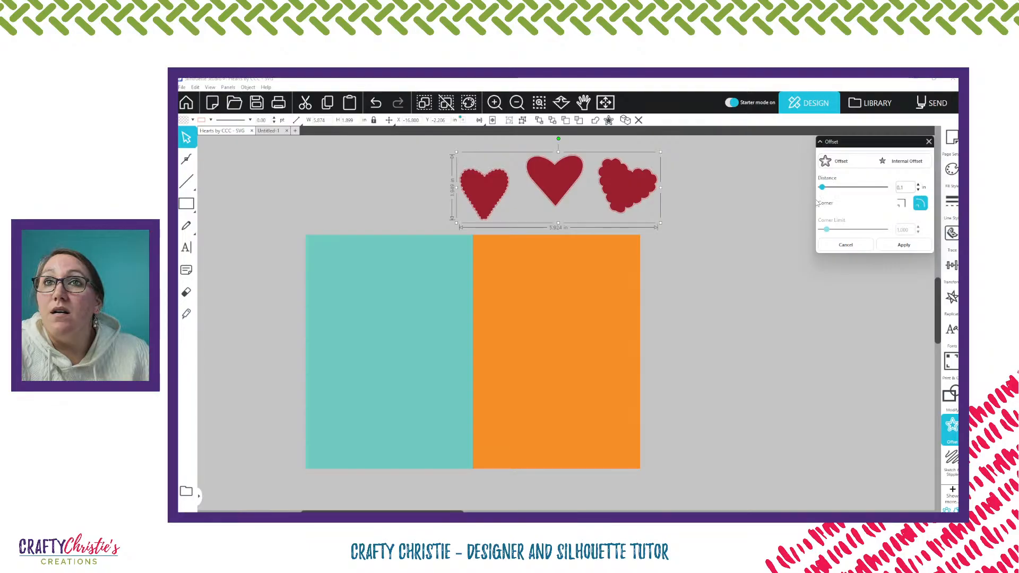
# Select the three offset outlines around the hearts, fill them with purple and open their line colour choices
pyautogui.click(539, 103)
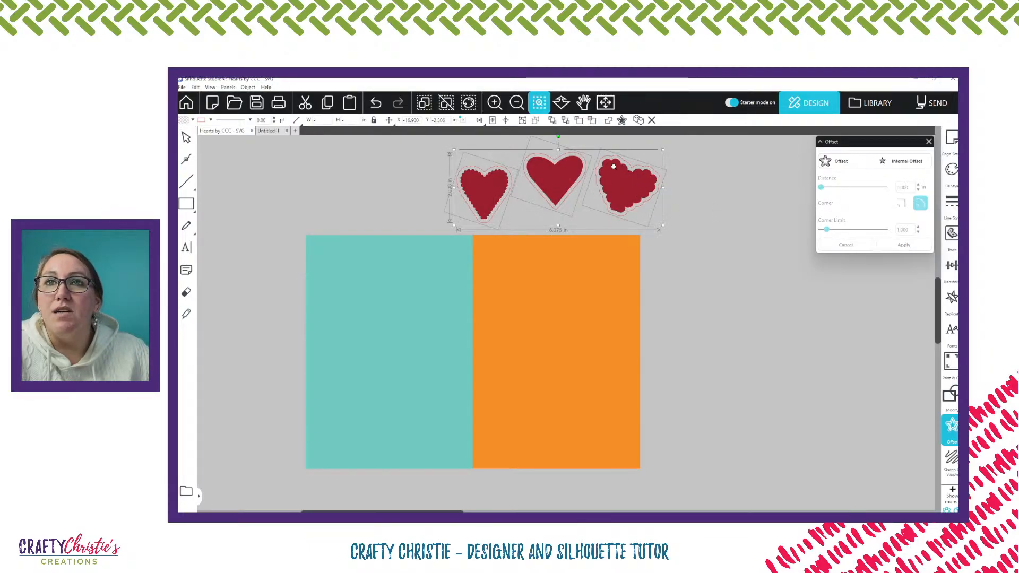
pyautogui.click(724, 196)
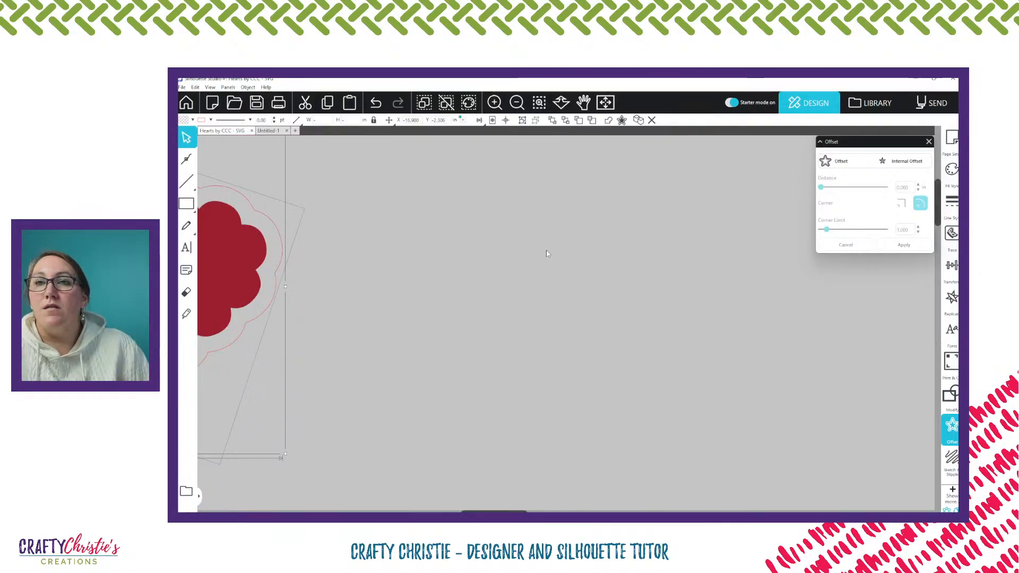
pyautogui.hscroll(-10, 546, 250)
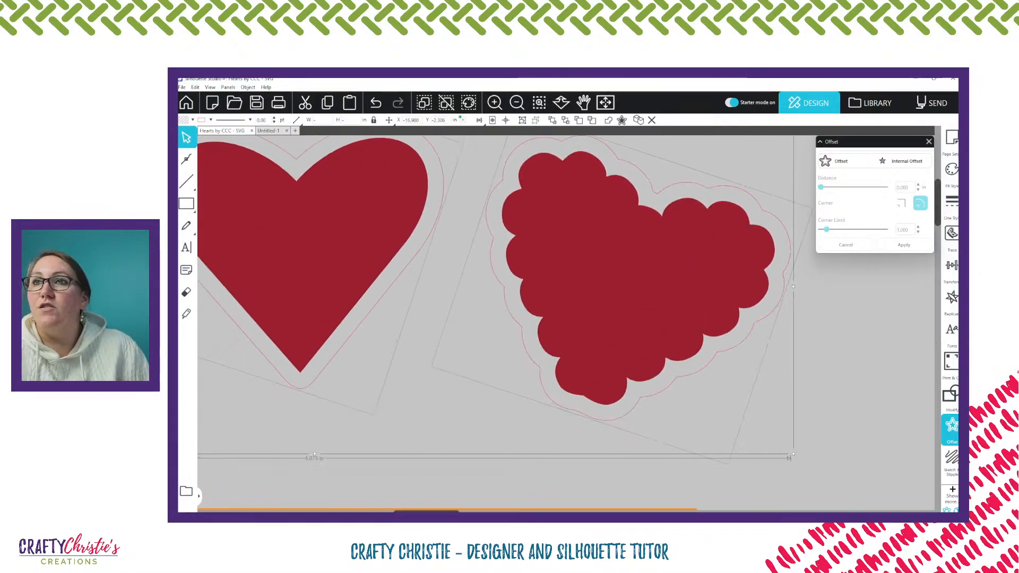
pyautogui.click(516, 103)
pyautogui.click(516, 103)
pyautogui.click(558, 193)
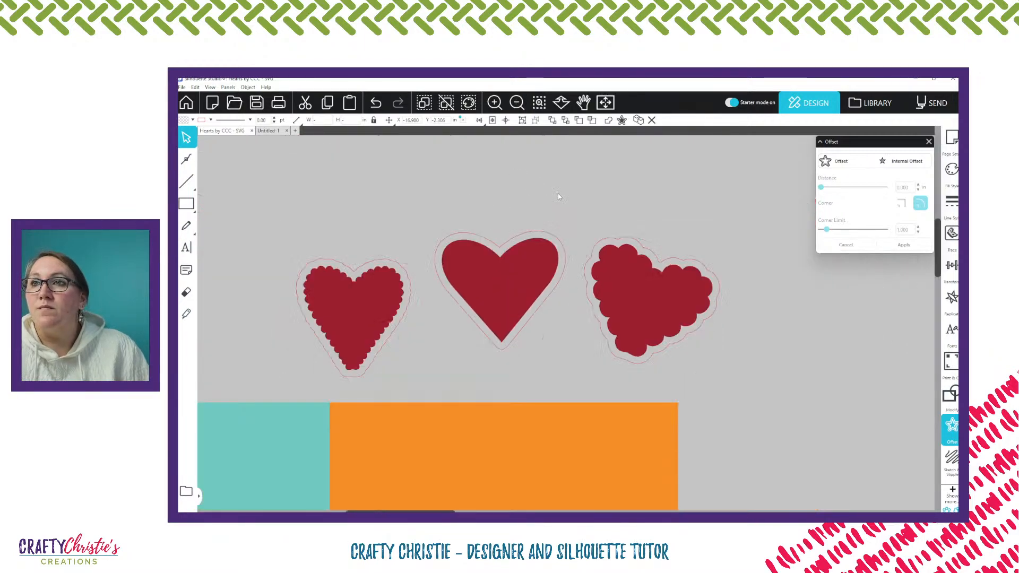
pyautogui.click(409, 282)
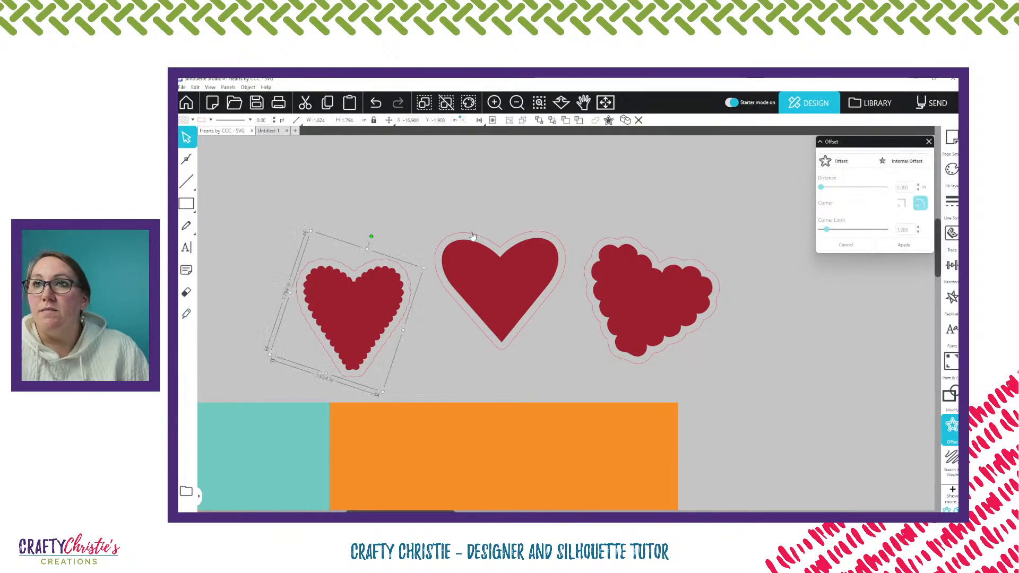
pyautogui.keyDown('shift'); pyautogui.click(472, 237); pyautogui.keyUp('shift')
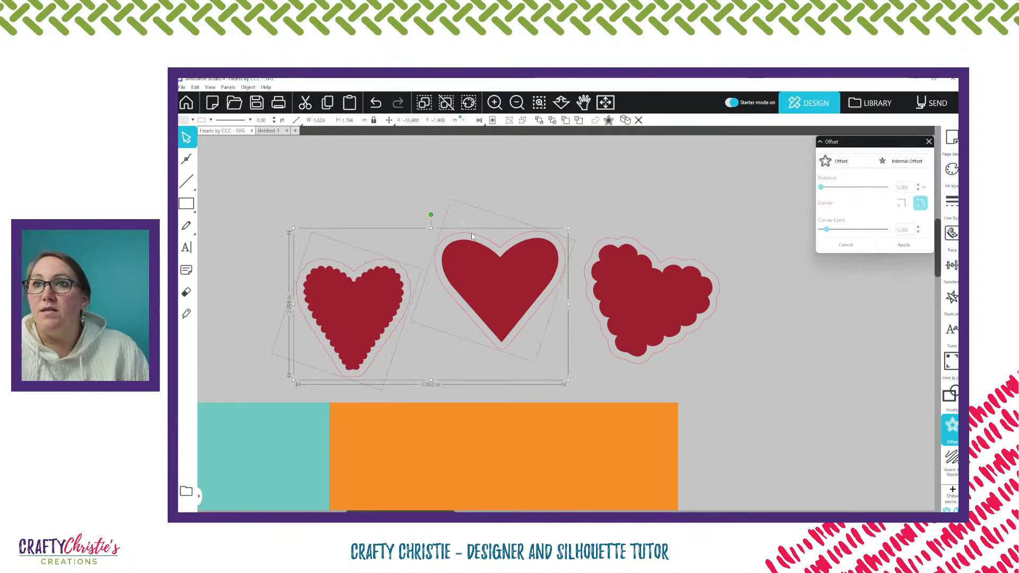
pyautogui.keyDown('shift'); pyautogui.click(605, 240); pyautogui.keyUp('shift')
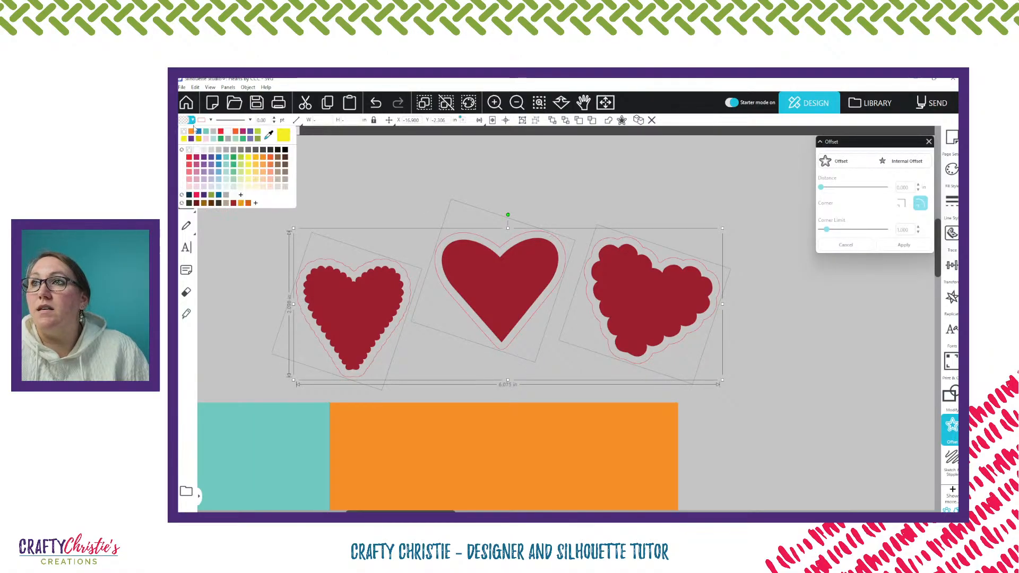
pyautogui.click(204, 160)
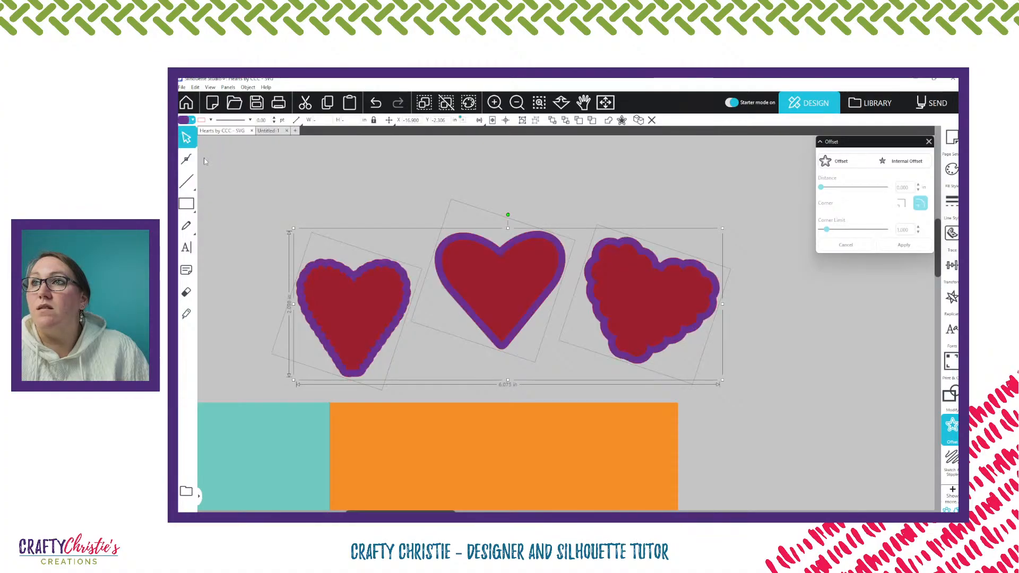
pyautogui.click(210, 120)
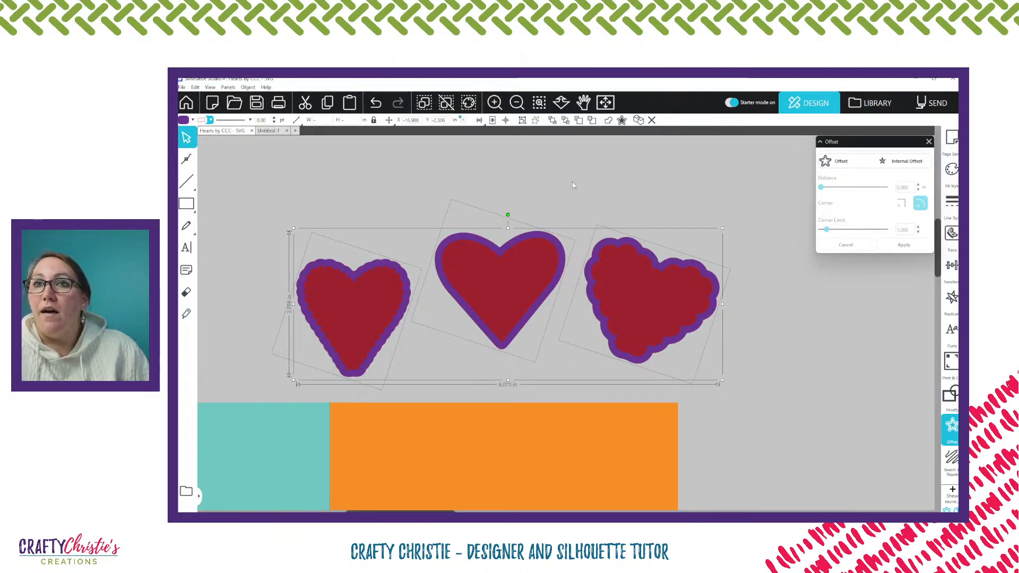
# Group each of the three hearts above the card with its purple offset backing
pyautogui.click(657, 313)
pyautogui.rightClick(657, 313)
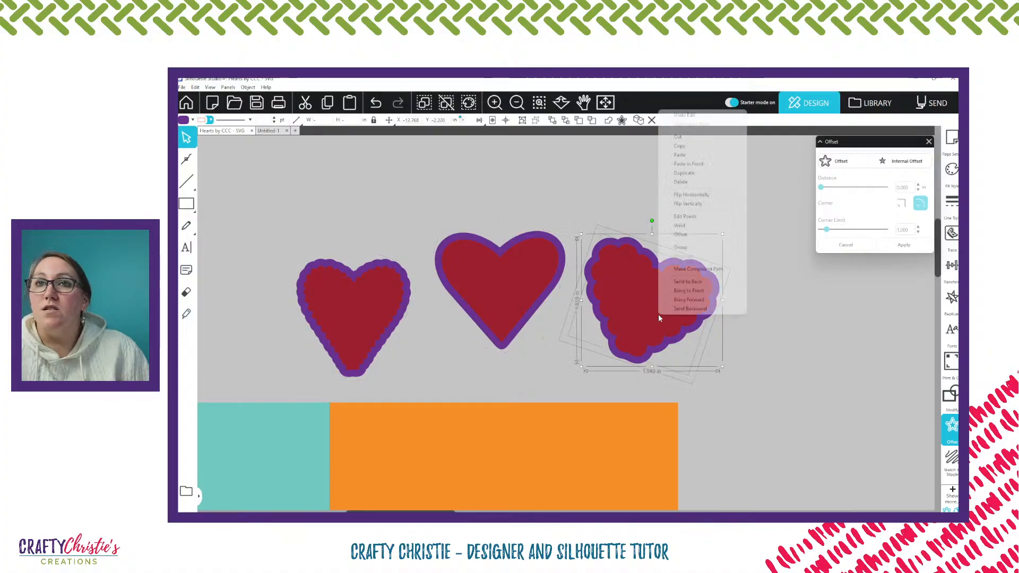
pyautogui.click(685, 247)
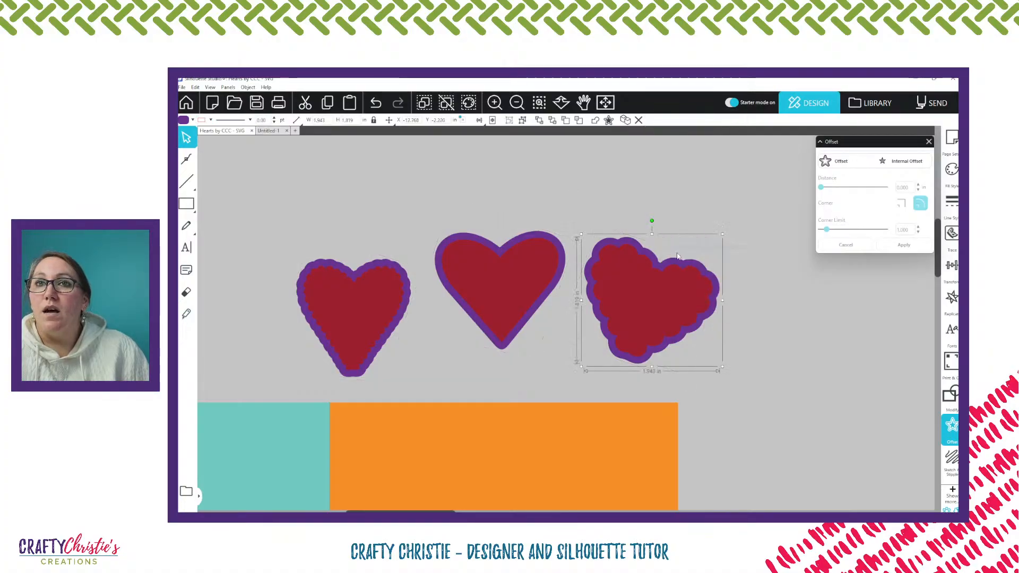
pyautogui.click(514, 335)
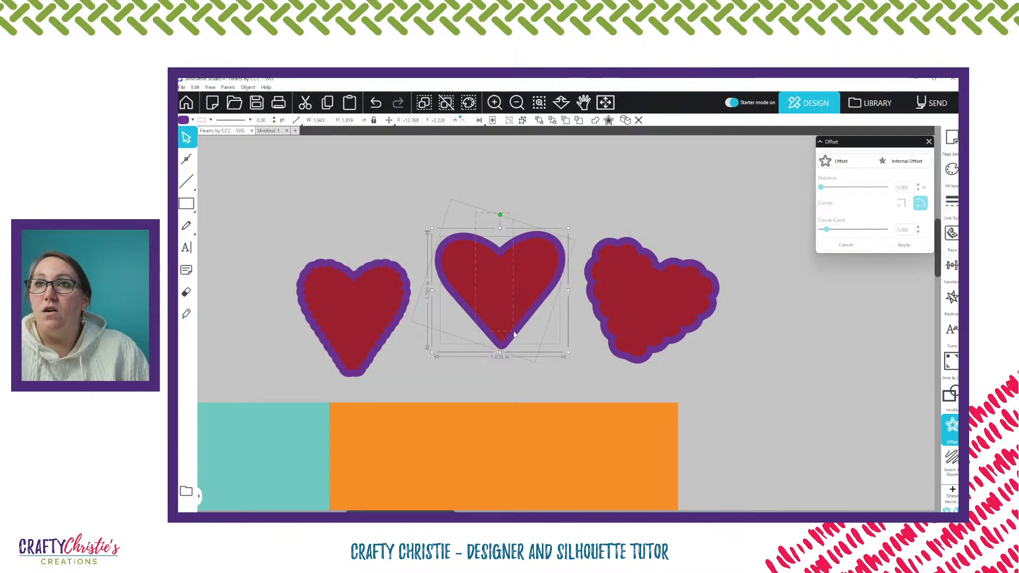
pyautogui.rightClick(513, 335)
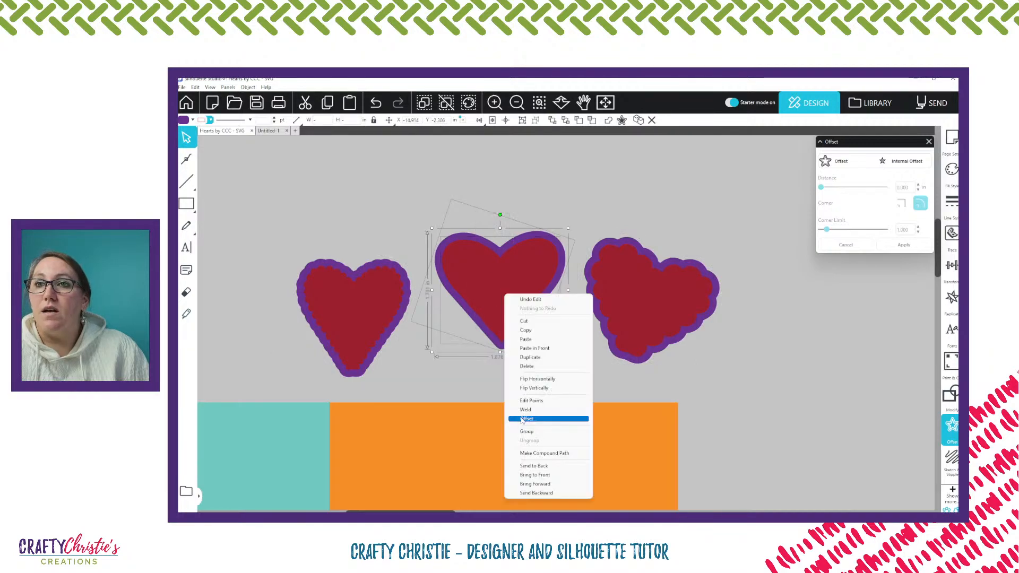
pyautogui.click(546, 434)
pyautogui.moveTo(356, 241); pyautogui.dragTo(396, 352)
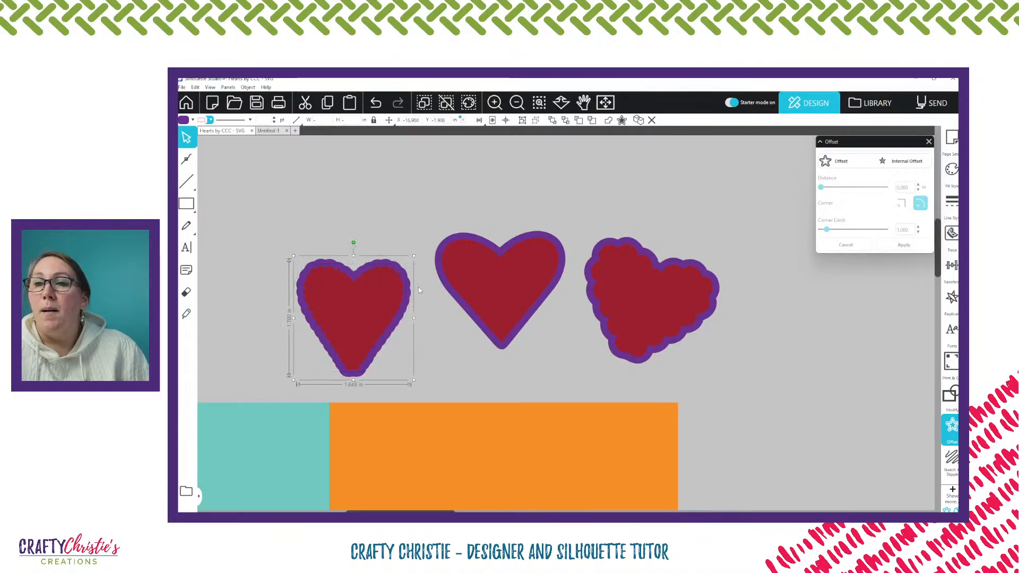
# Move the grouped wide scalloped heart into the upper right corner of the orange panel
pyautogui.scroll(-1, 454, 259)
pyautogui.scroll(-3, 455, 259)
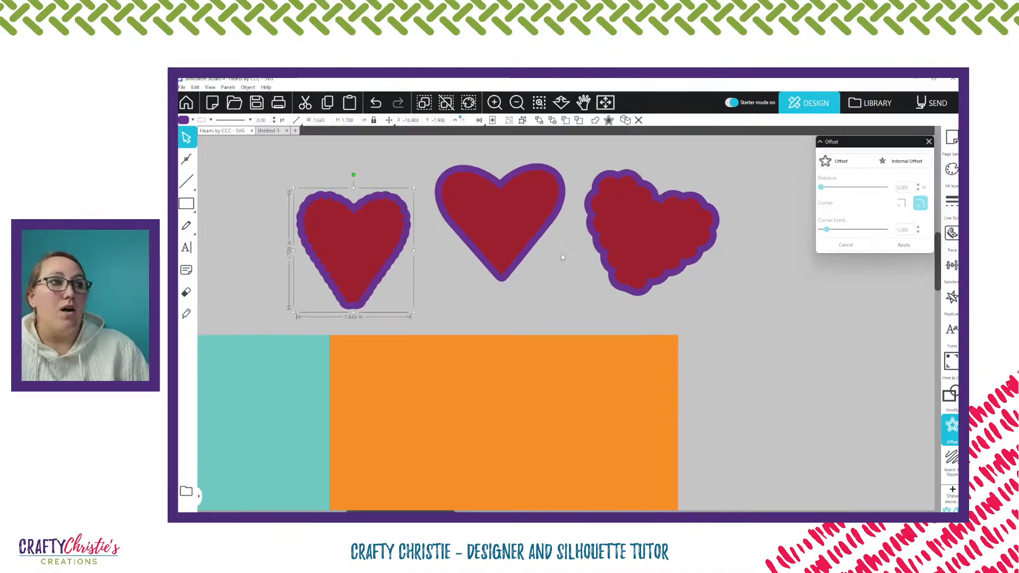
pyautogui.scroll(-2, 561, 257)
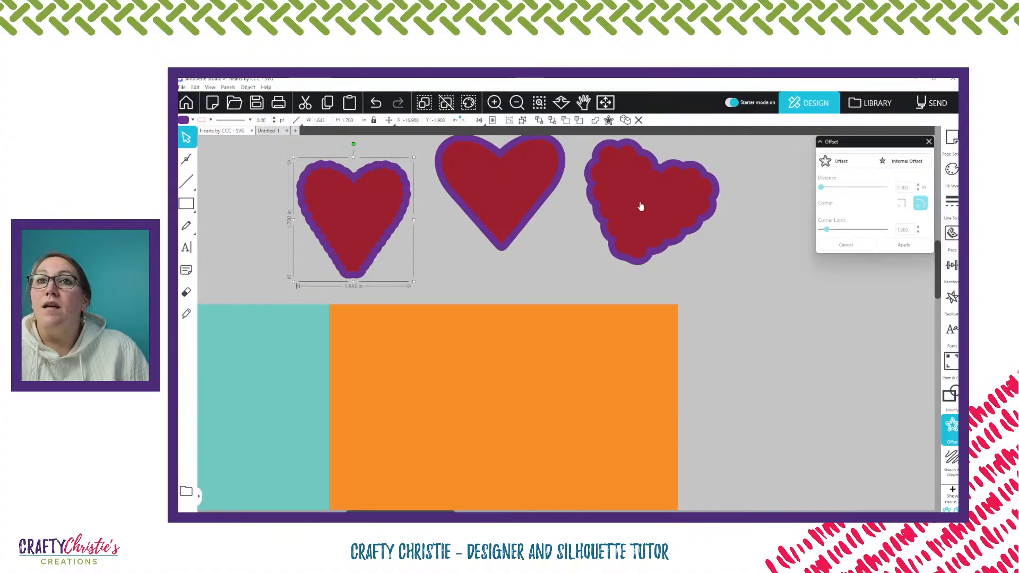
pyautogui.click(658, 199)
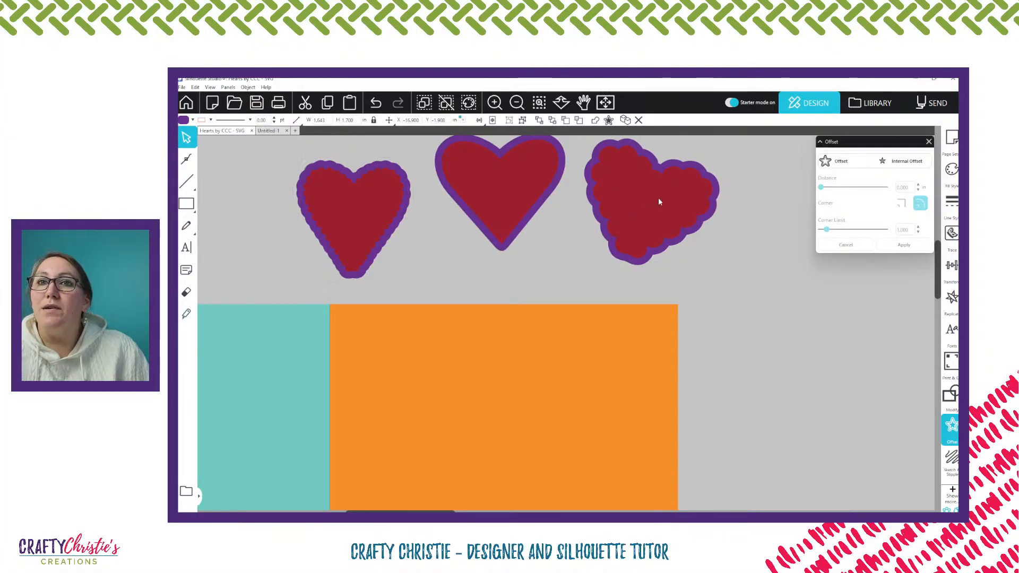
pyautogui.click(658, 201)
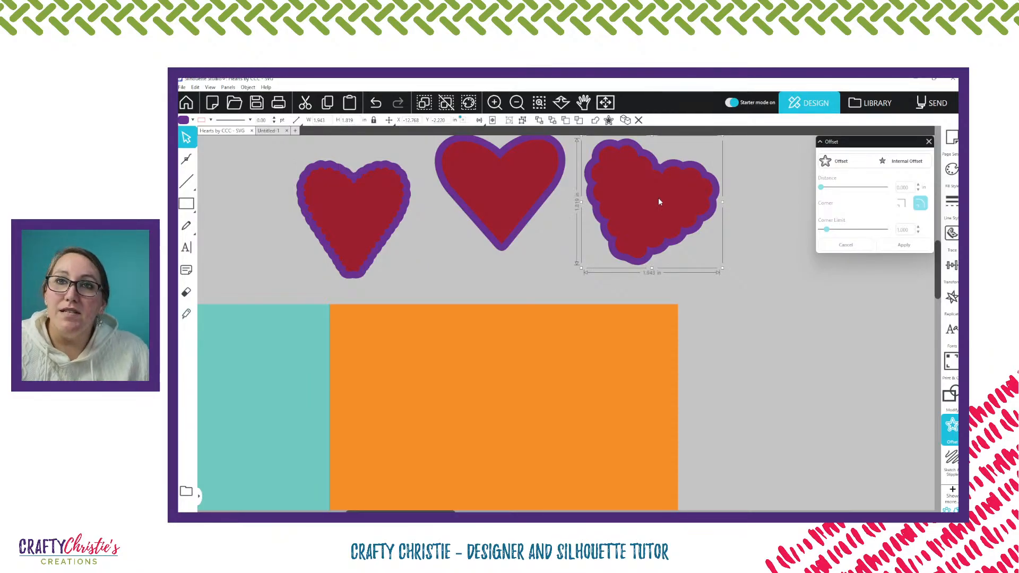
pyautogui.moveTo(658, 202); pyautogui.dragTo(617, 365)
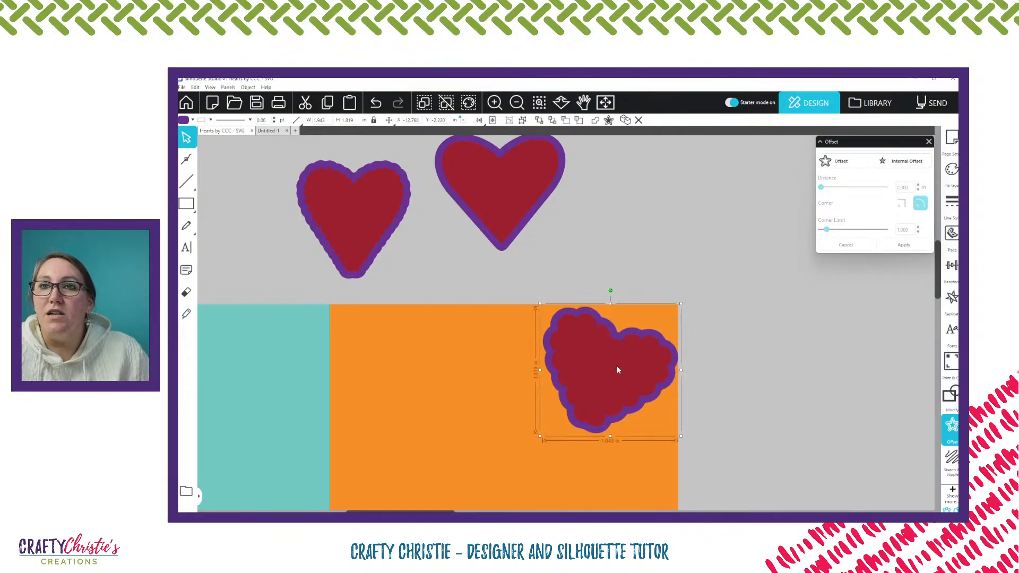
pyautogui.moveTo(617, 366); pyautogui.dragTo(616, 365)
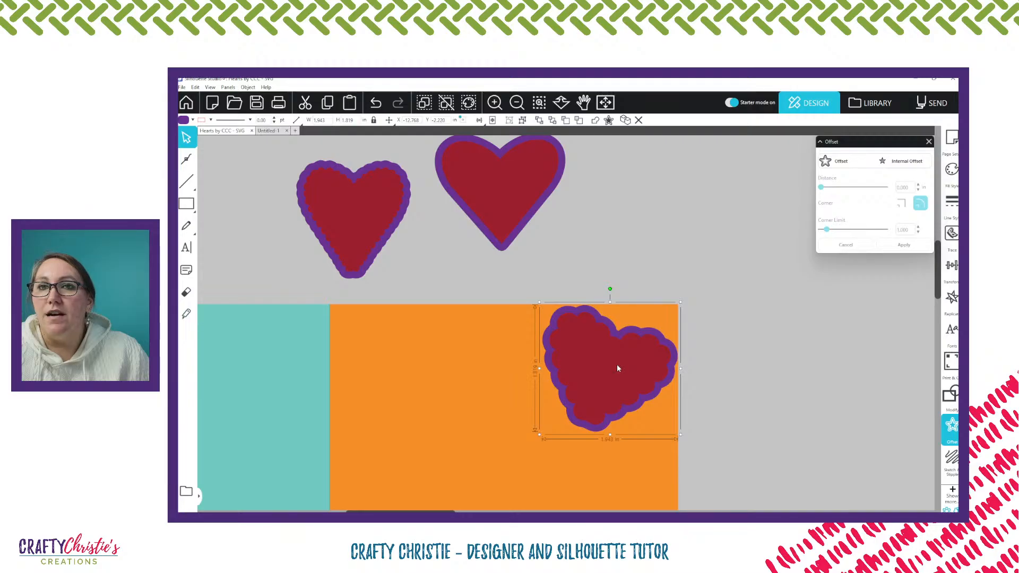
# Move the narrow scalloped heart onto the orange panel, tilt it counter-clockwise and nest it under the wide one along the right edge
pyautogui.scroll(-1, 618, 367)
pyautogui.moveTo(336, 155); pyautogui.dragTo(605, 475)
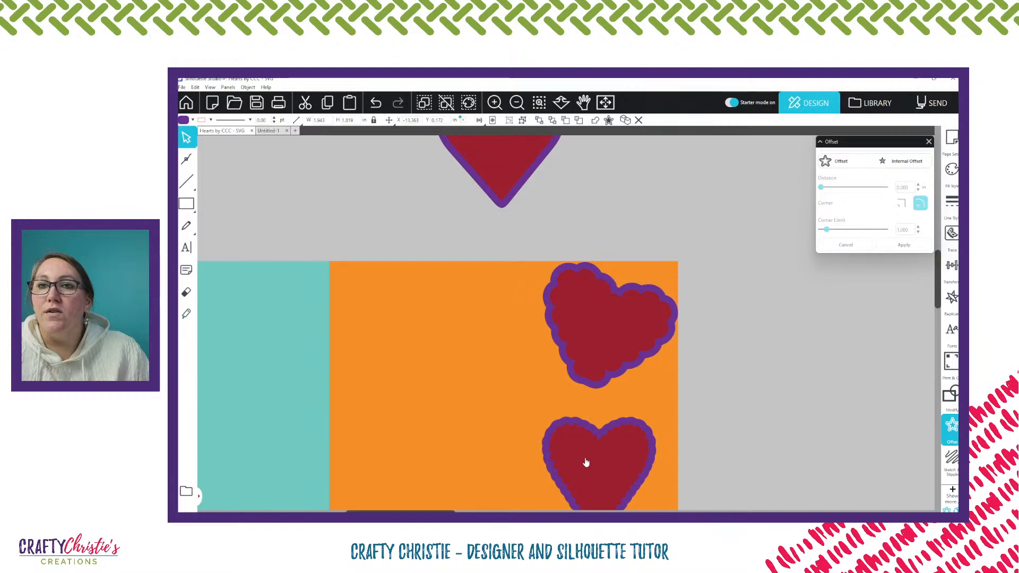
pyautogui.click(585, 463)
pyautogui.scroll(-1, 586, 462)
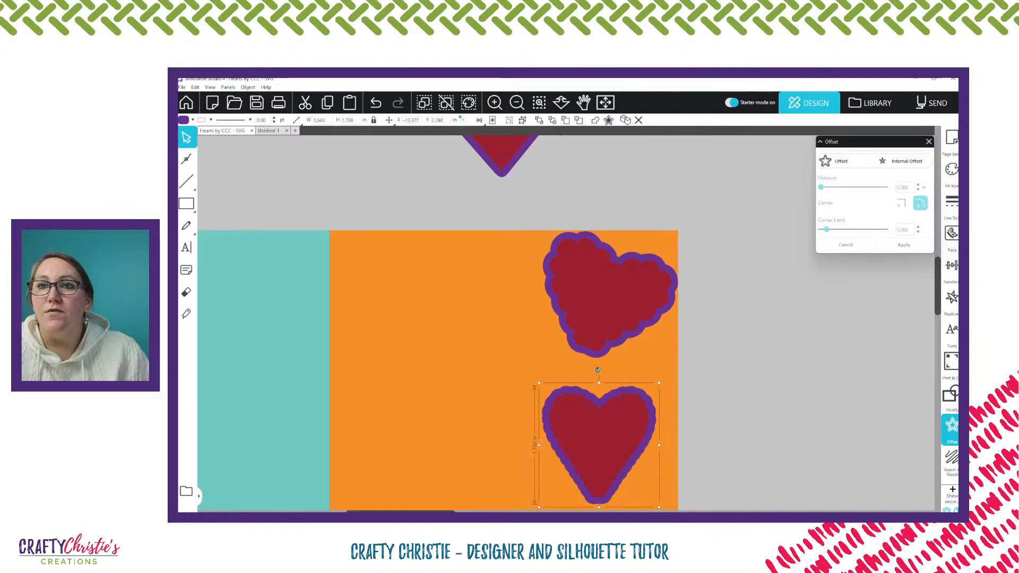
pyautogui.moveTo(597, 371); pyautogui.dragTo(560, 380)
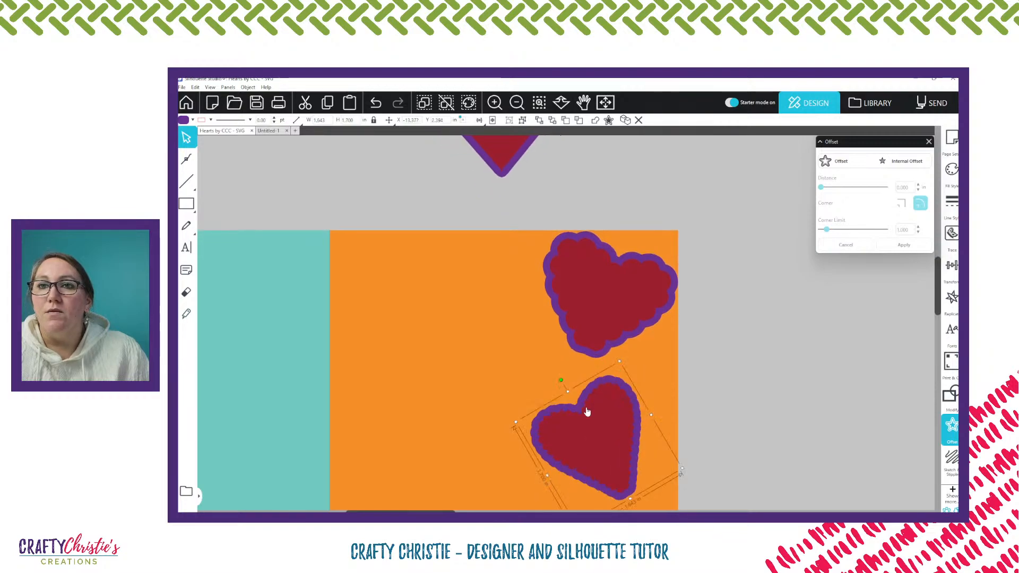
pyautogui.moveTo(587, 412); pyautogui.dragTo(648, 403)
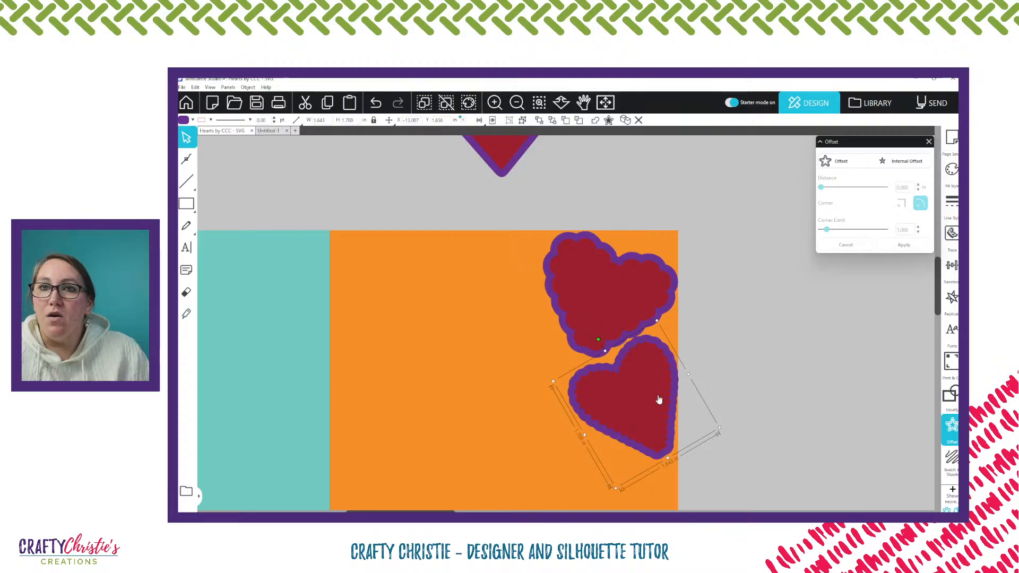
pyautogui.moveTo(658, 398); pyautogui.dragTo(658, 394)
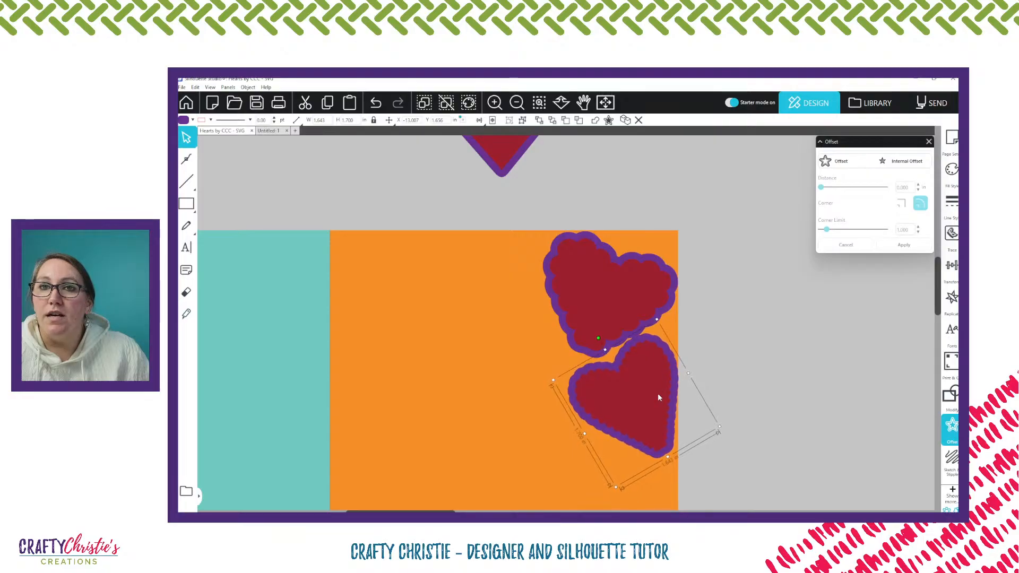
# Place a spare copy of the wide scalloped heart and of the tilted narrow scalloped heart on the empty area above the card
pyautogui.scroll(-3, 484, 244)
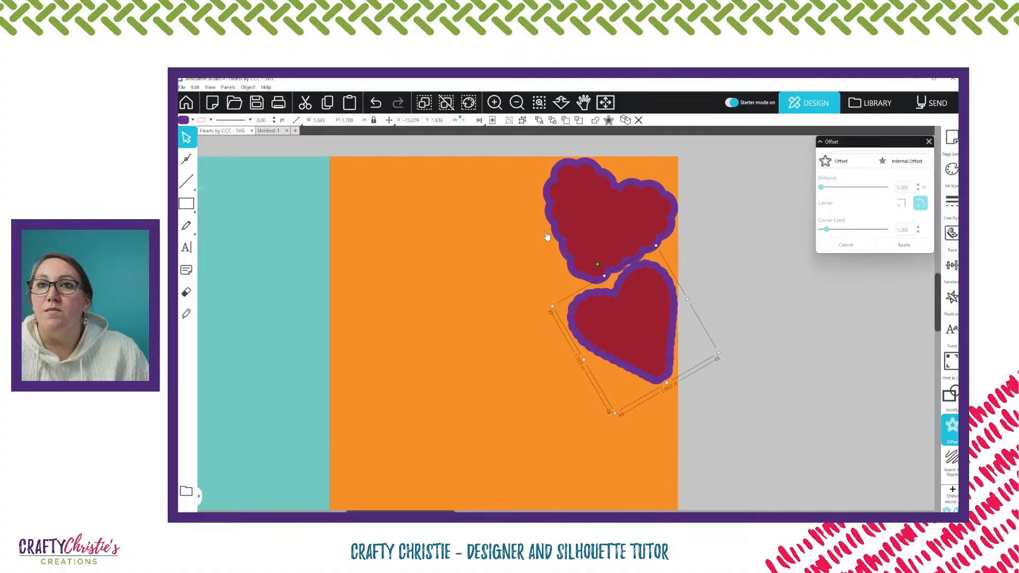
pyautogui.scroll(4, 558, 245)
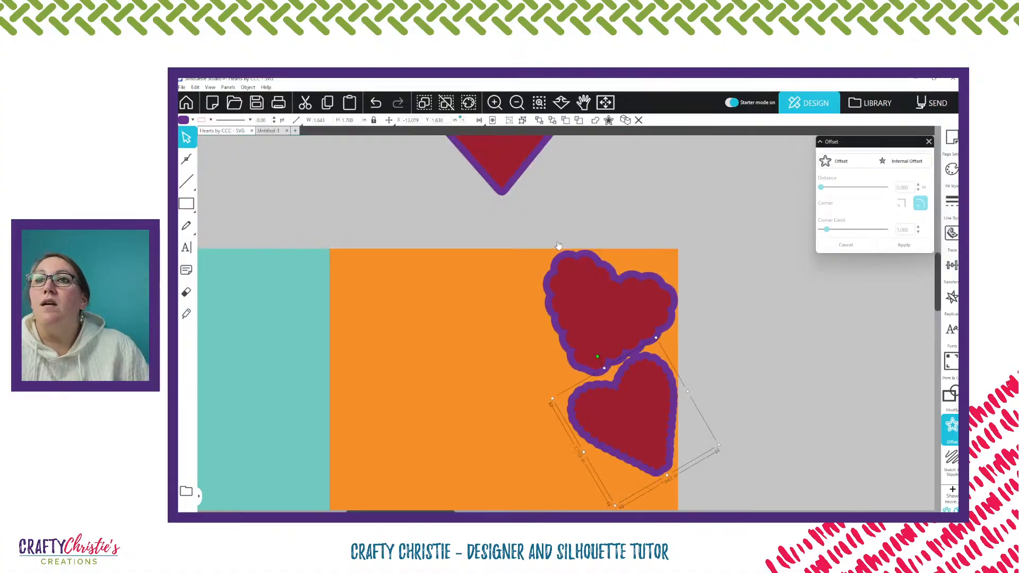
pyautogui.scroll(2, 570, 247)
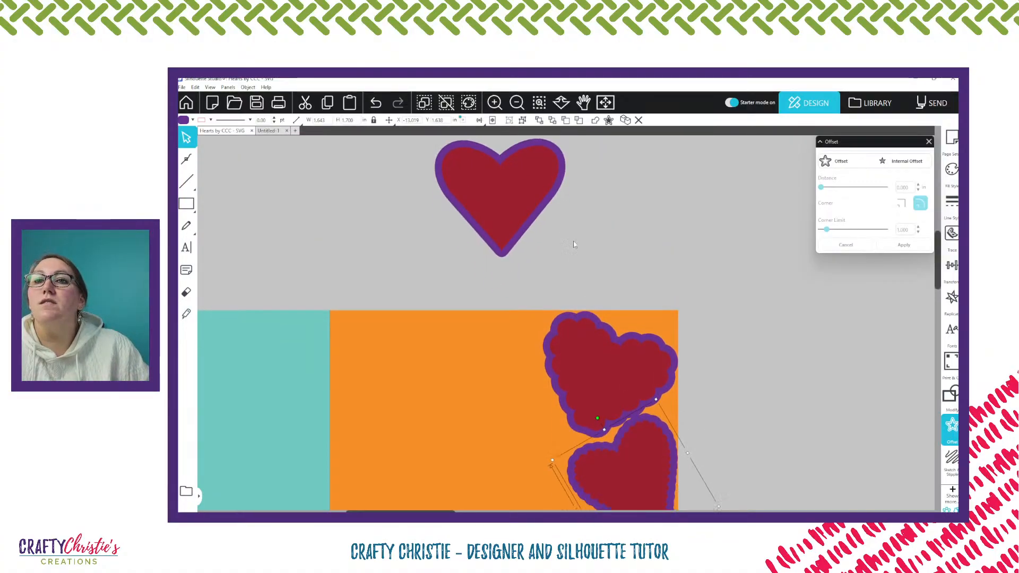
pyautogui.scroll(-1, 584, 240)
pyautogui.scroll(-2, 608, 274)
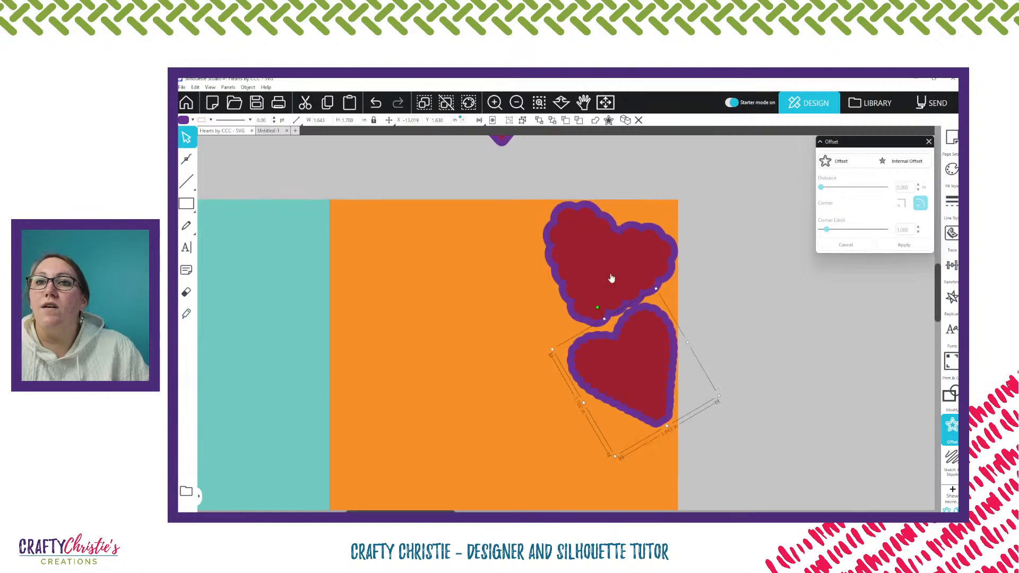
pyautogui.moveTo(604, 278); pyautogui.dragTo(670, 195)
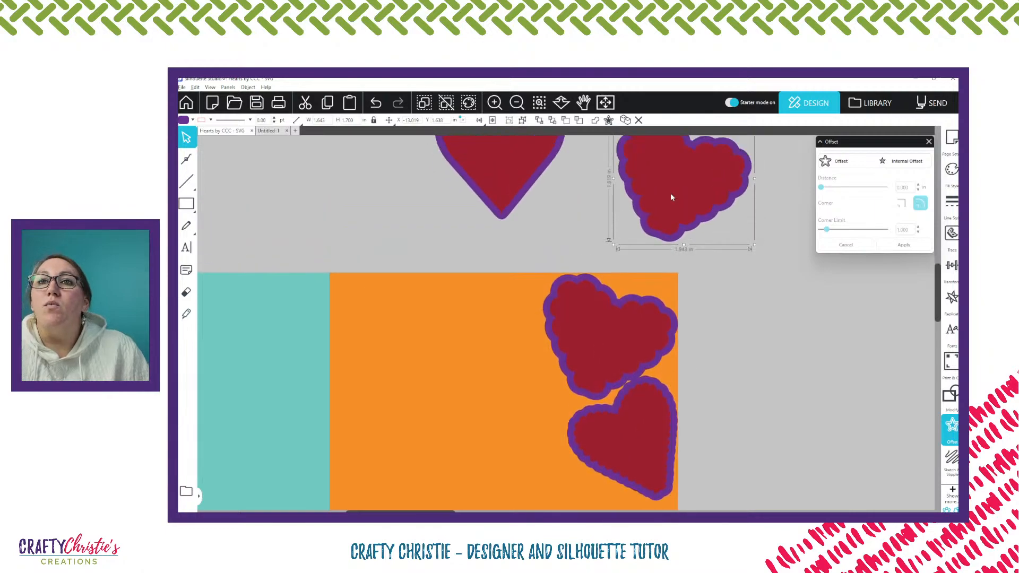
pyautogui.moveTo(648, 422); pyautogui.dragTo(433, 227)
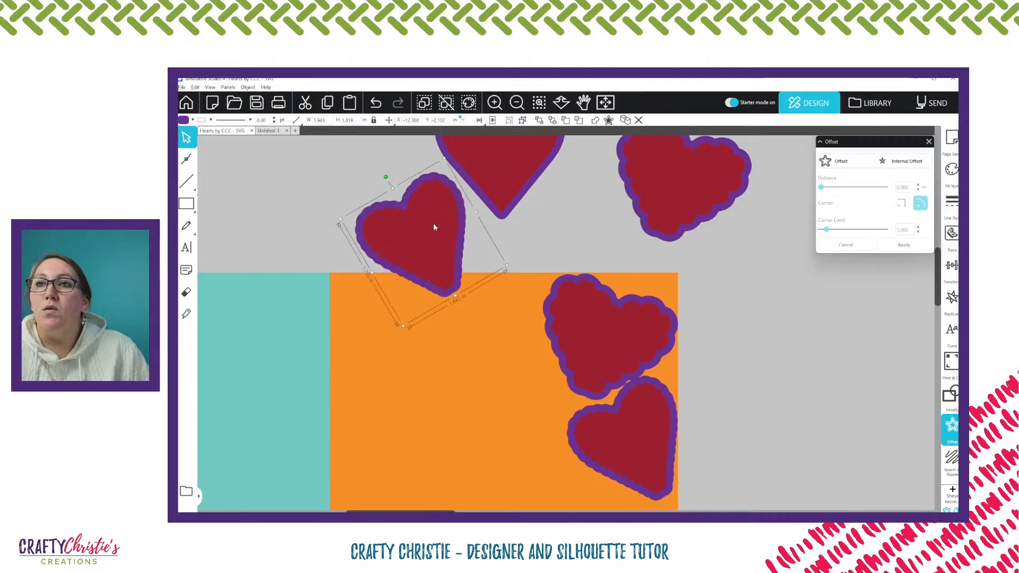
# Add another wide scalloped heart directly beneath the tilted narrow heart, lined up with the orange panel's right edge
pyautogui.scroll(-1, 651, 266)
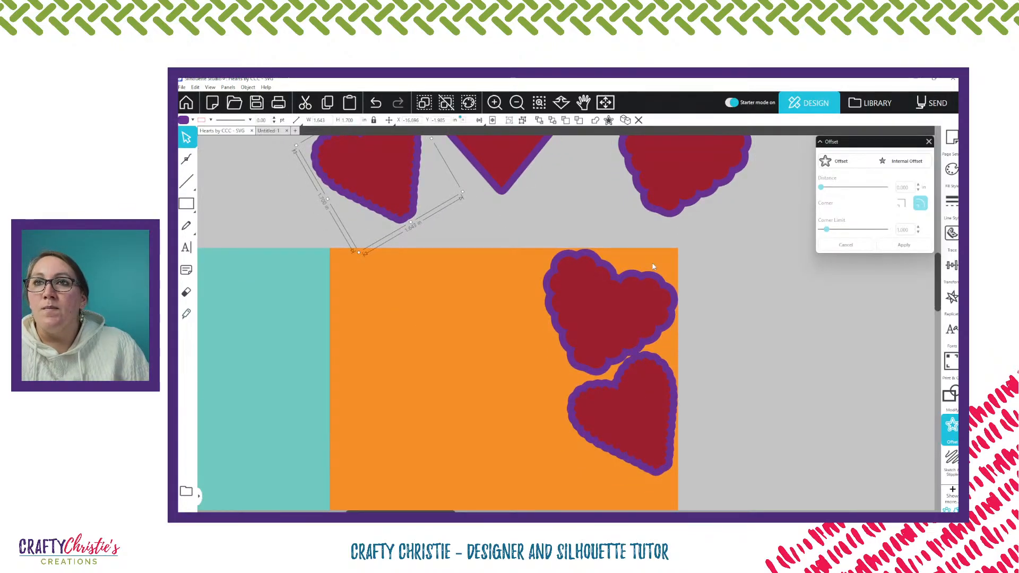
pyautogui.scroll(-3, 652, 266)
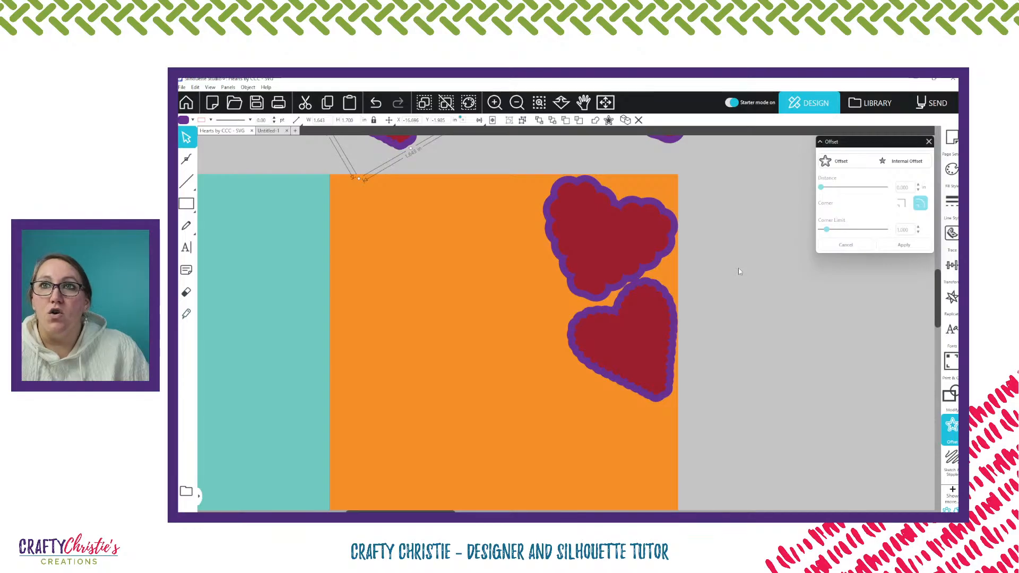
pyautogui.scroll(1, 739, 271)
pyautogui.scroll(2, 739, 271)
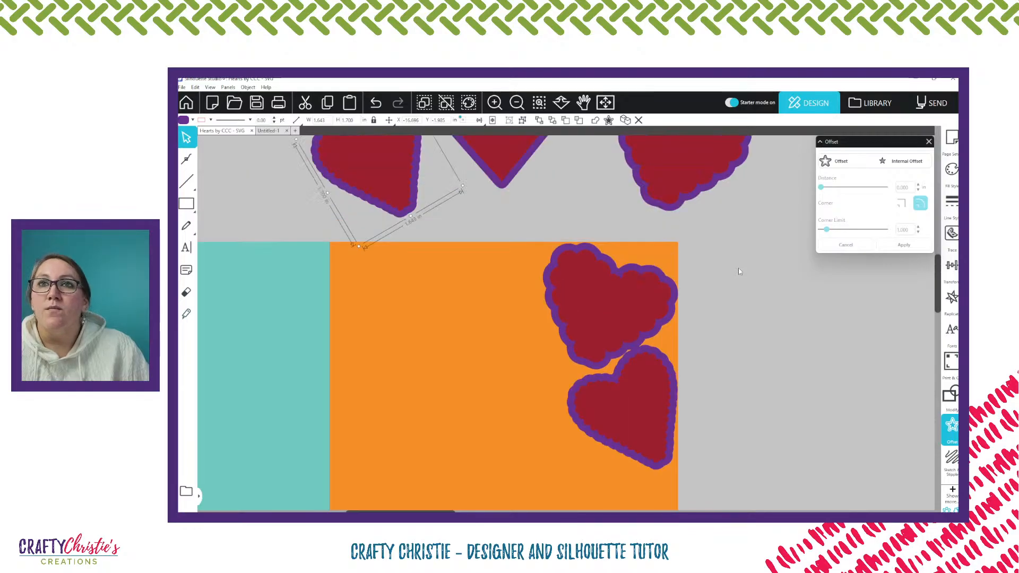
pyautogui.scroll(1, 739, 271)
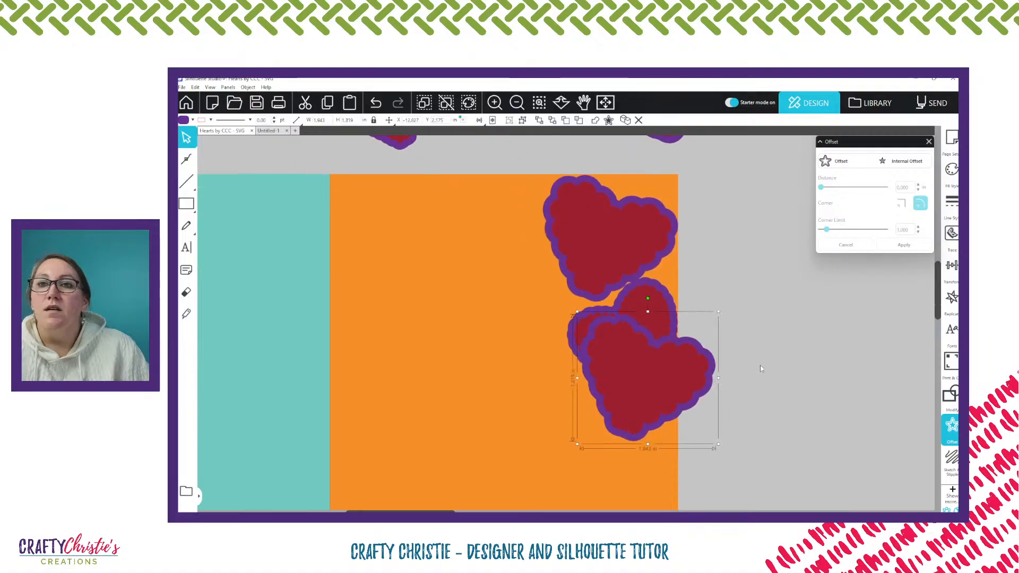
pyautogui.scroll(-4, 737, 356)
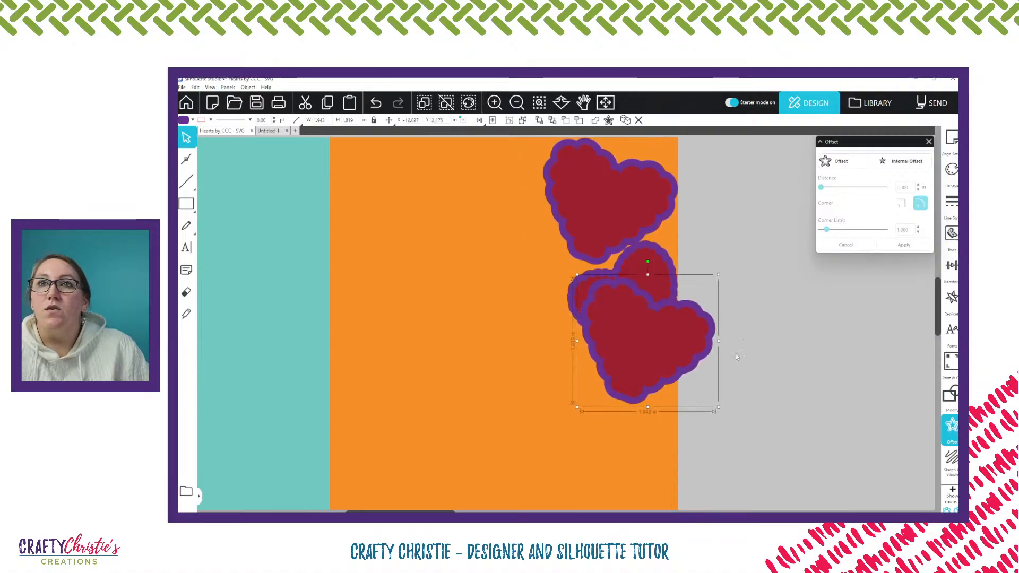
pyautogui.scroll(-1, 735, 353)
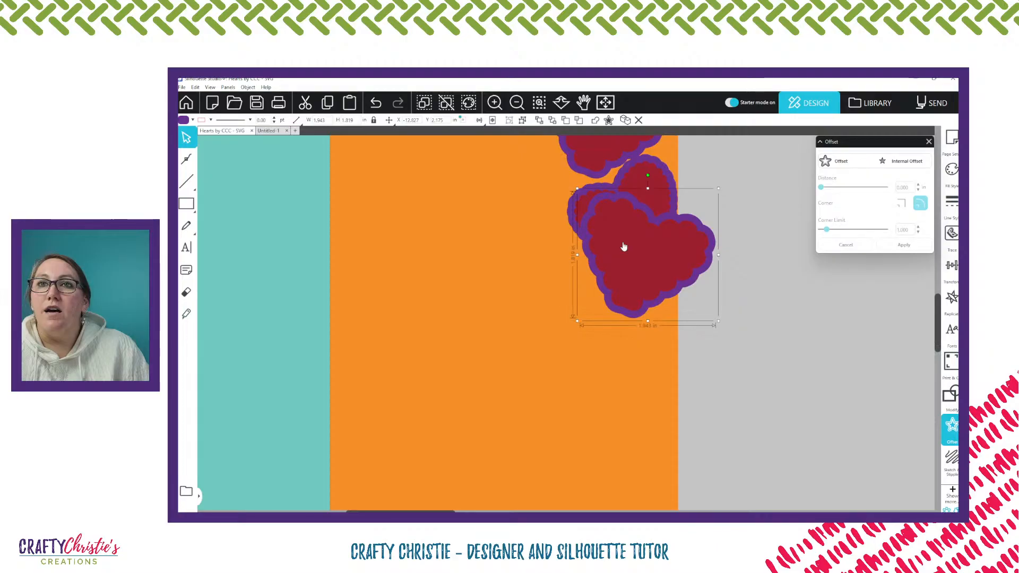
pyautogui.moveTo(623, 247); pyautogui.dragTo(606, 315)
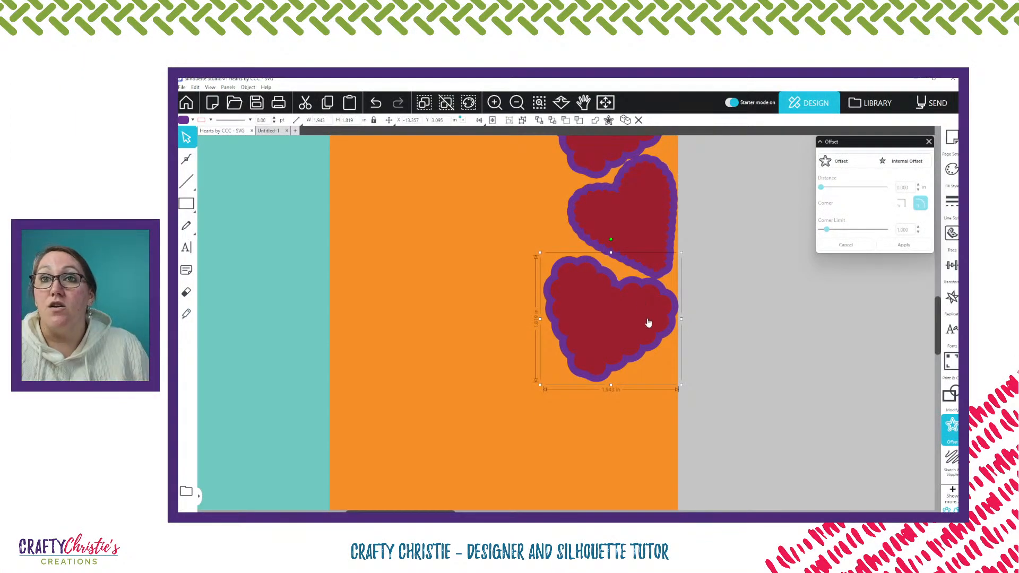
# Copy the tilted narrow scalloped heart to just below the second wide scalloped heart, against the orange panel's right edge
pyautogui.scroll(1, 705, 316)
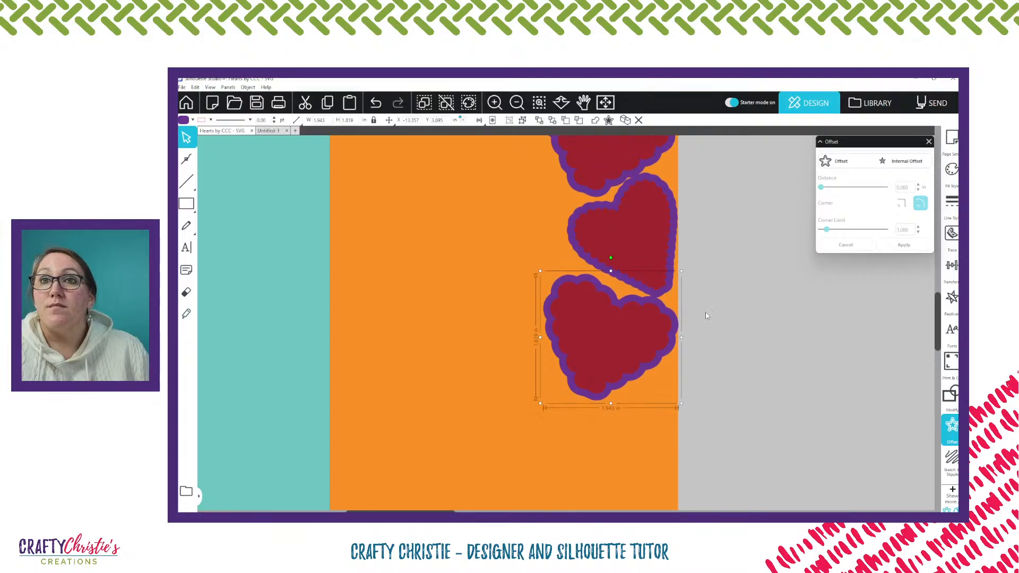
pyautogui.scroll(-3, 705, 313)
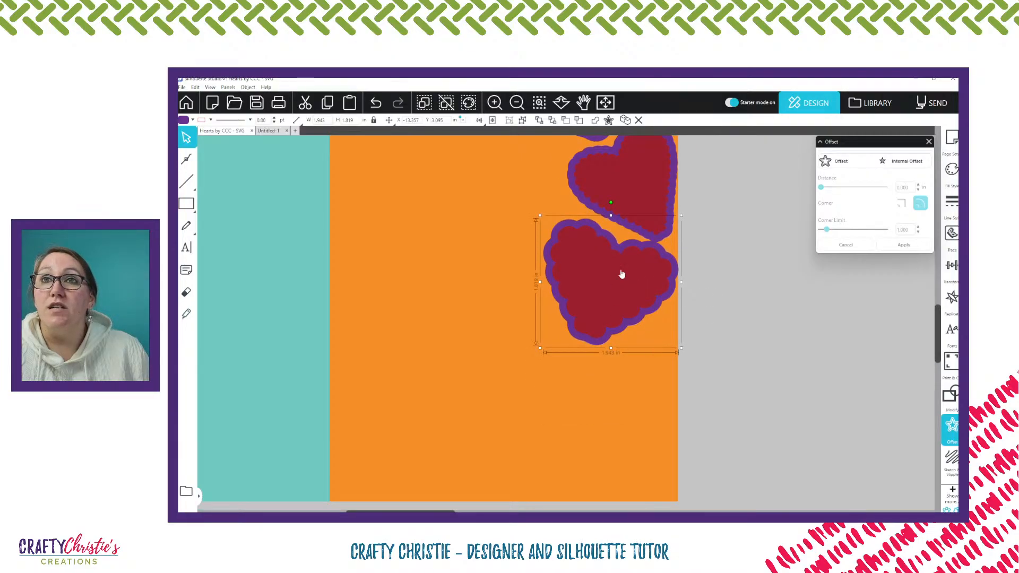
pyautogui.scroll(8, 712, 227)
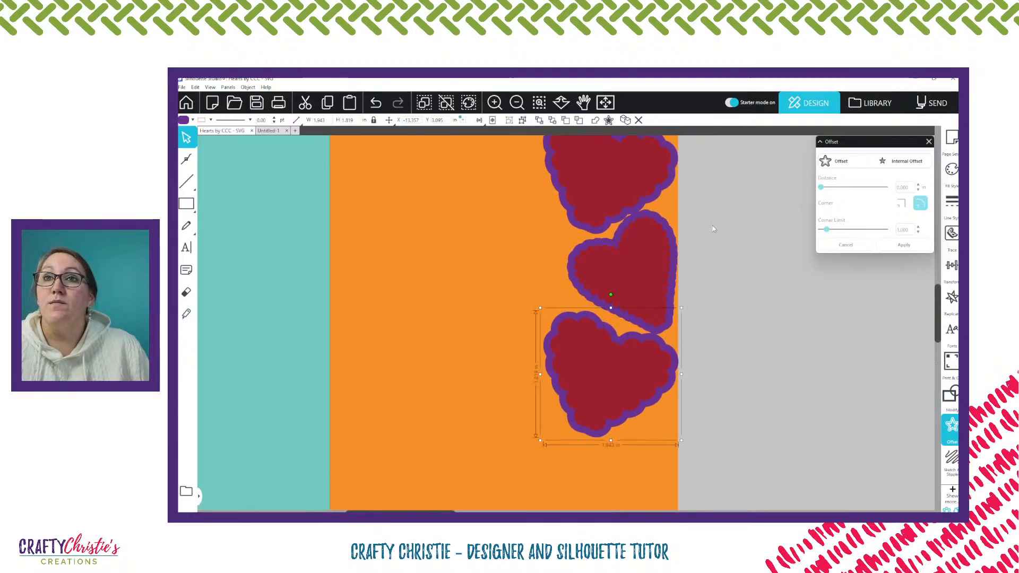
pyautogui.scroll(-3, 713, 233)
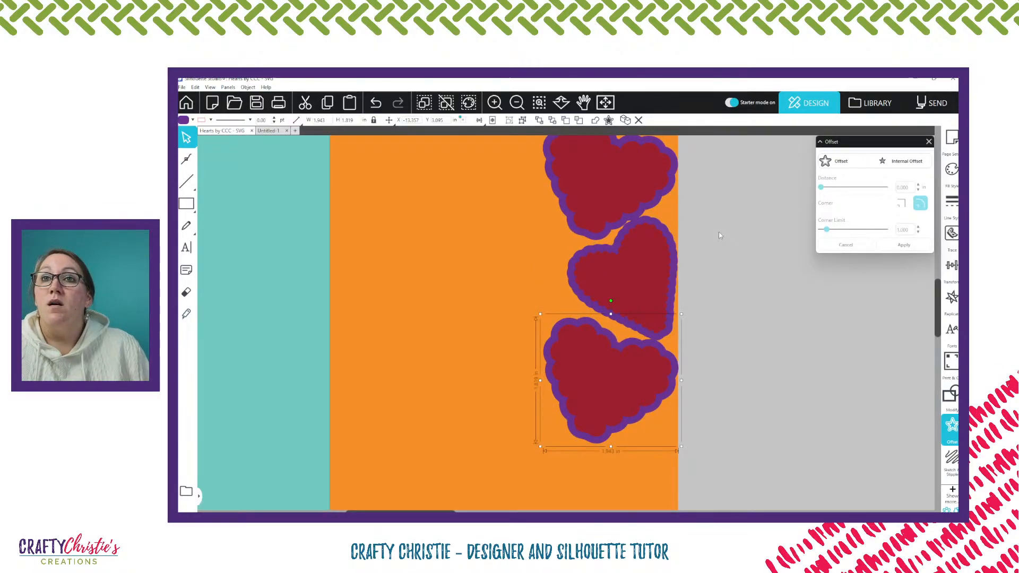
pyautogui.scroll(-2, 718, 232)
pyautogui.moveTo(619, 180); pyautogui.dragTo(617, 386)
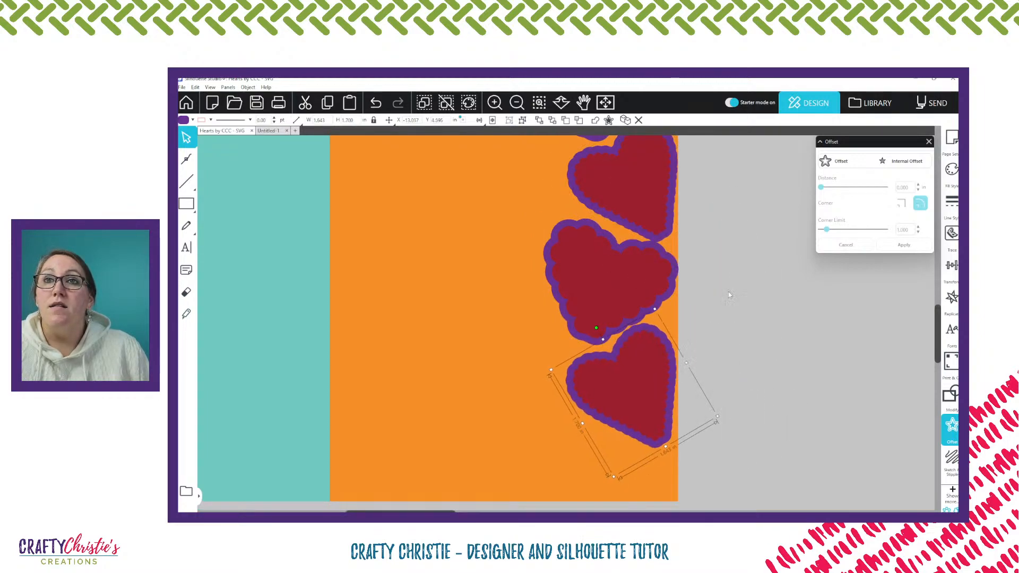
pyautogui.scroll(3, 728, 292)
pyautogui.scroll(2, 723, 307)
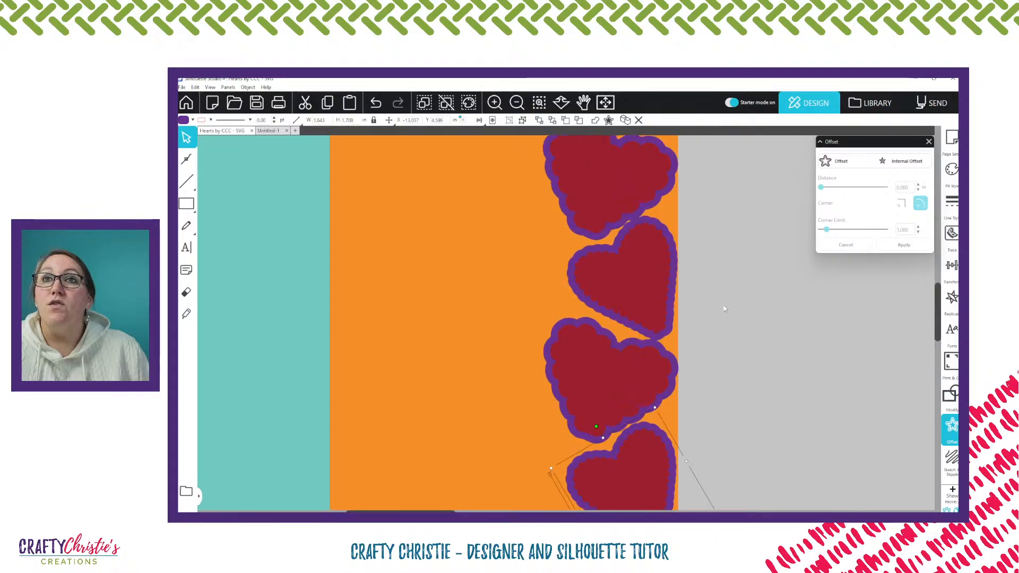
# Move the lowest tilted narrow heart down until its tip meets the bottom edge of the orange panel
pyautogui.scroll(-8, 724, 305)
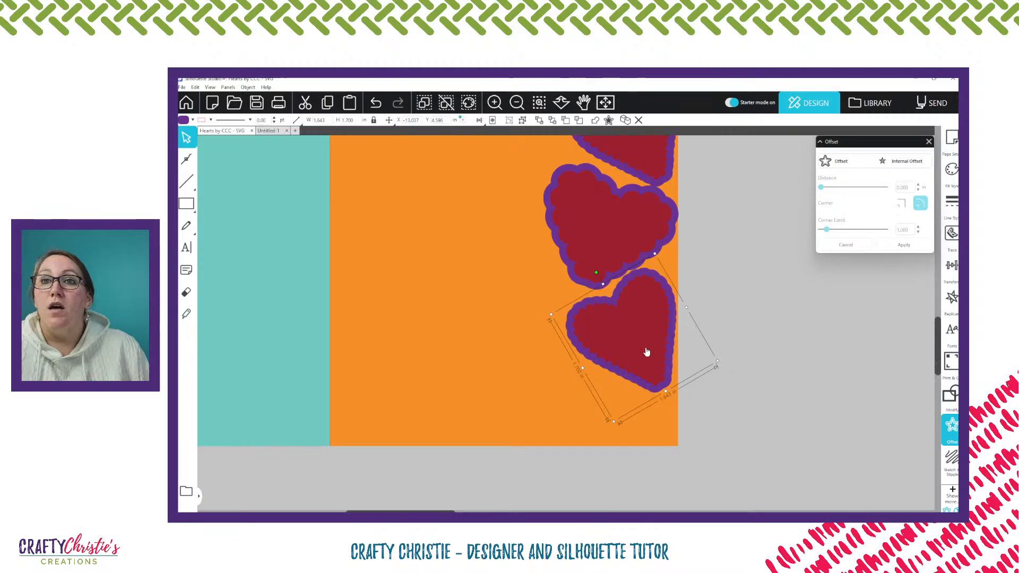
pyautogui.moveTo(646, 352); pyautogui.dragTo(646, 401)
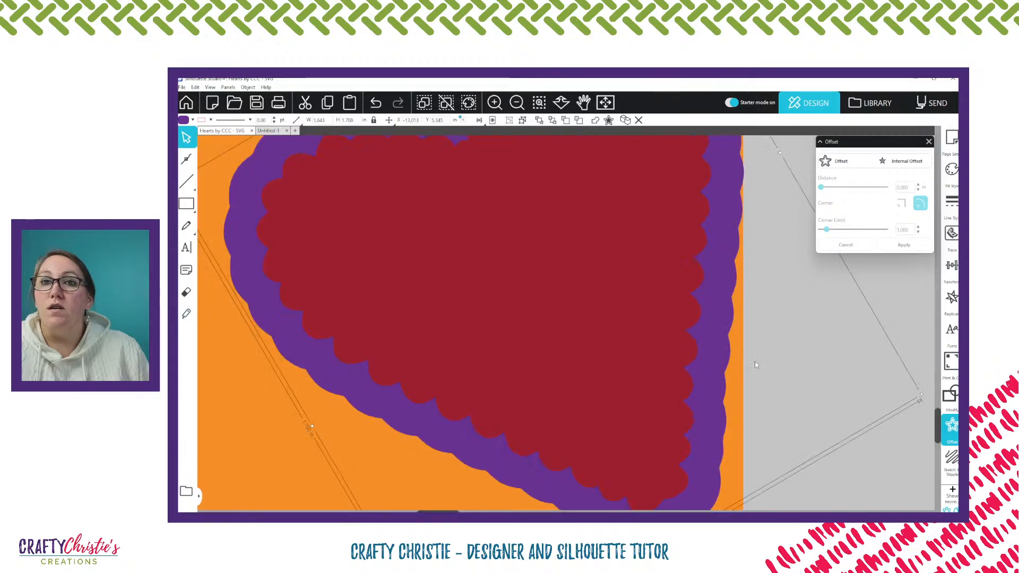
pyautogui.scroll(-4, 764, 342)
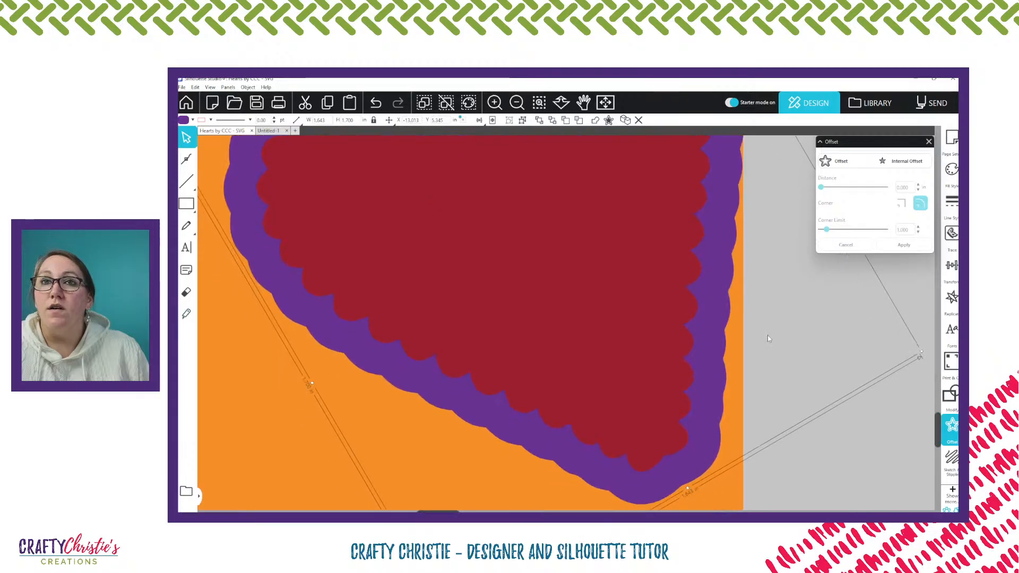
pyautogui.scroll(-3, 757, 334)
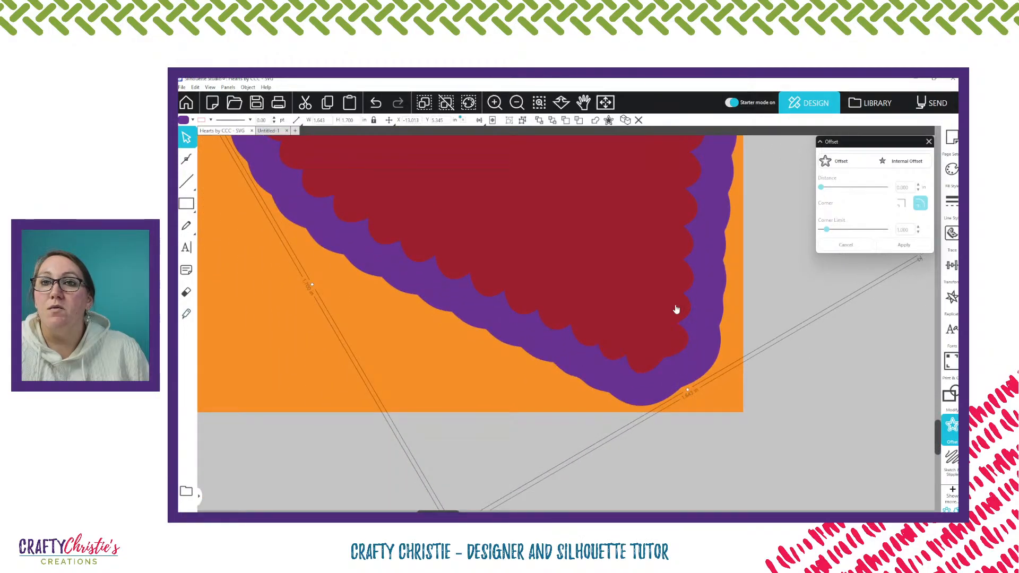
pyautogui.press('Down')
pyautogui.press('Down')
pyautogui.press('Down')
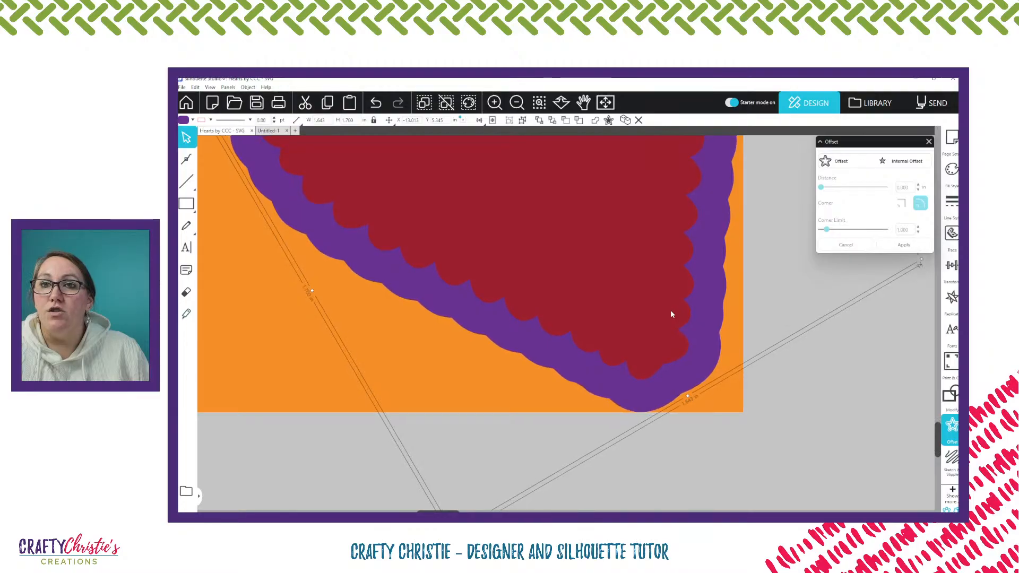
pyautogui.scroll(10, 712, 312)
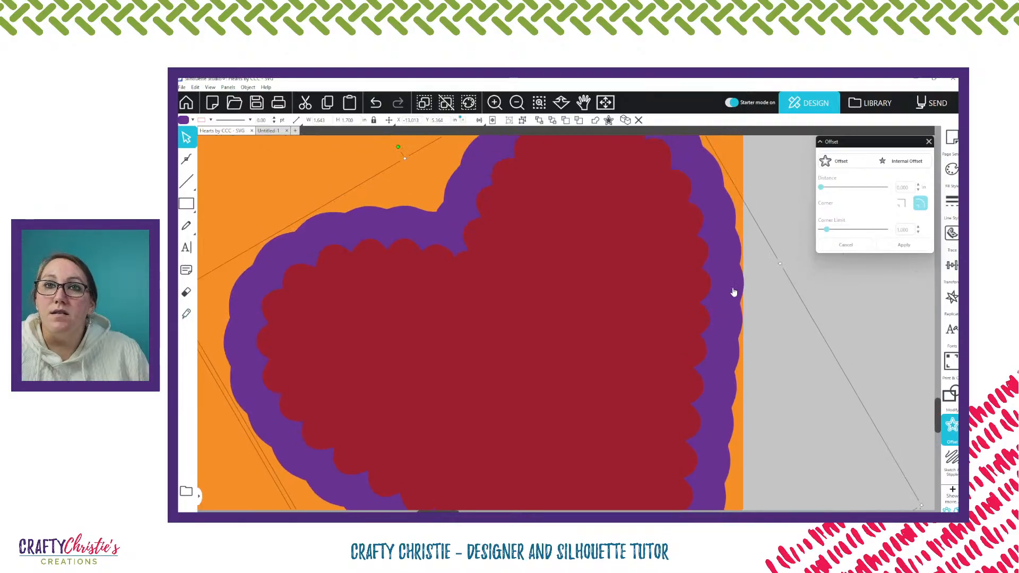
pyautogui.scroll(4, 733, 292)
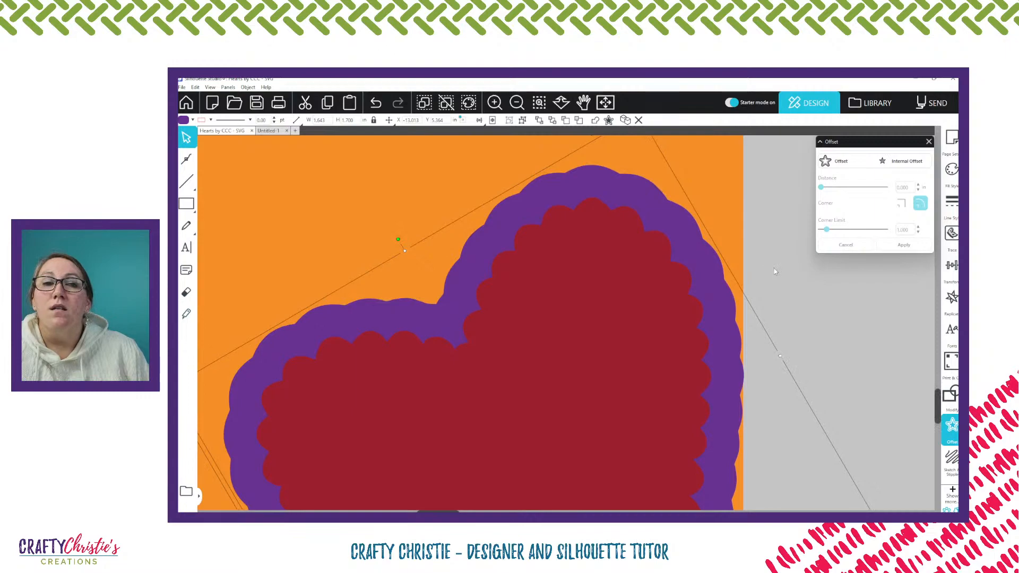
# Try the Enable Smart Snapping and Smart Snap only within media options in the page grid settings, and leave both off
pyautogui.click(951, 138)
pyautogui.click(840, 157)
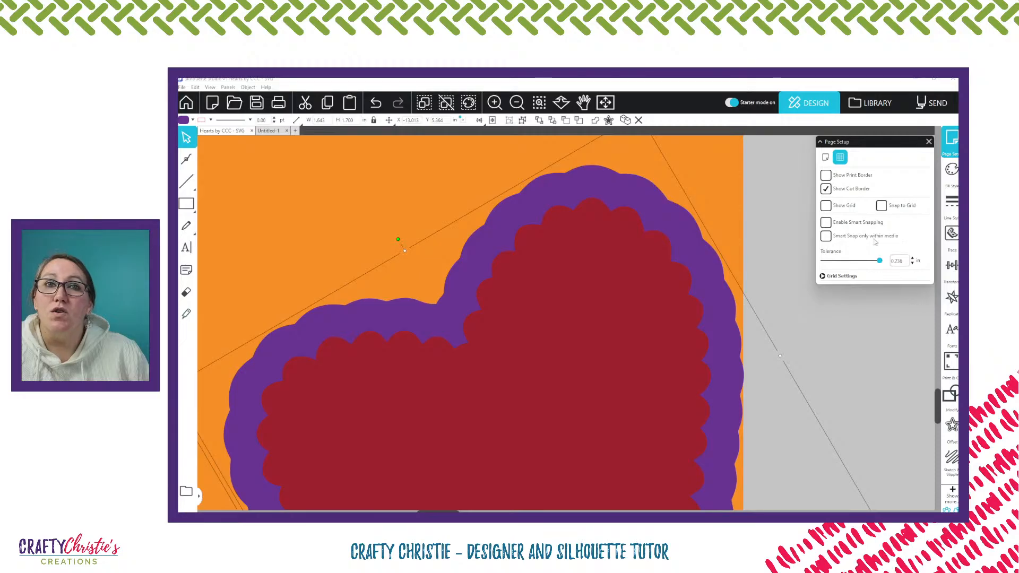
pyautogui.click(826, 222)
pyautogui.click(784, 266)
pyautogui.scroll(-3, 785, 265)
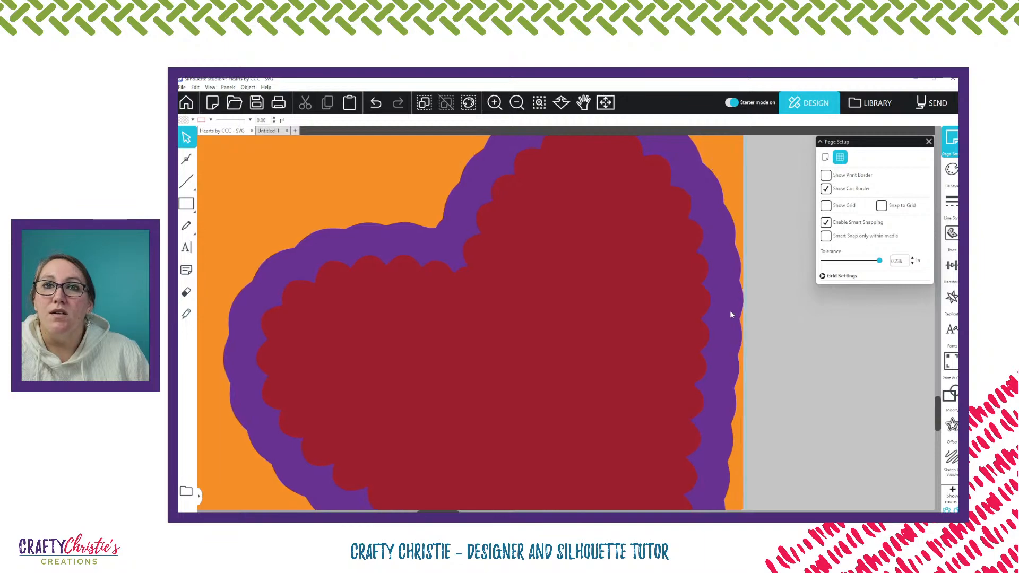
pyautogui.click(825, 236)
pyautogui.scroll(-5, 800, 292)
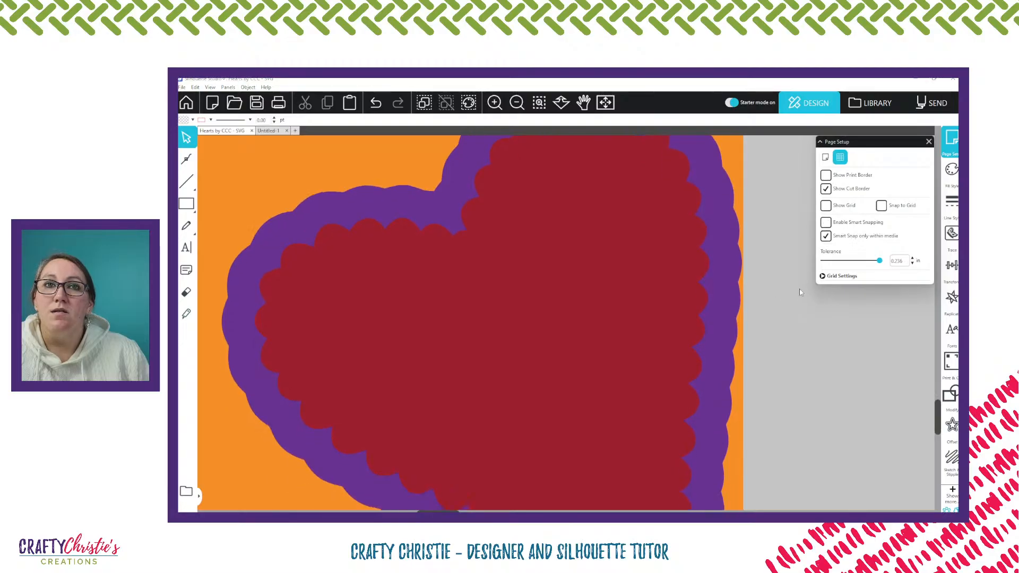
pyautogui.scroll(-1, 801, 293)
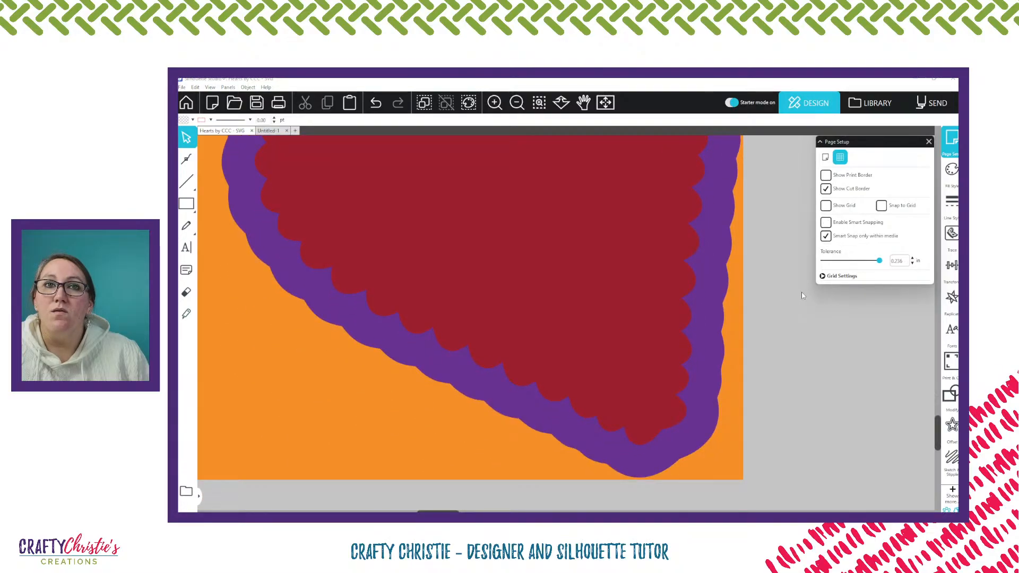
pyautogui.scroll(-1, 801, 296)
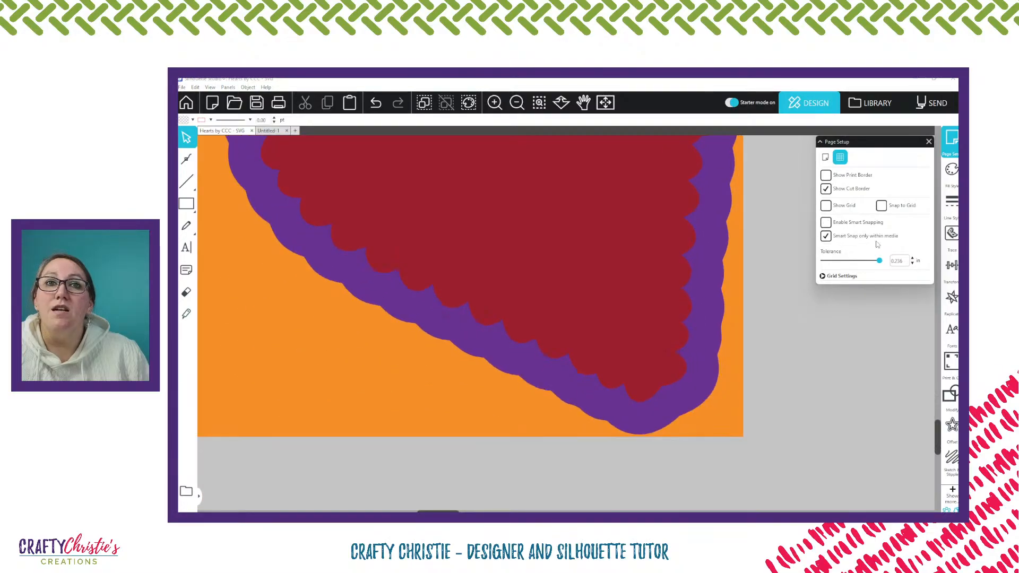
pyautogui.click(826, 223)
pyautogui.scroll(-1, 784, 369)
pyautogui.scroll(-1, 784, 368)
pyautogui.scroll(-1, 782, 371)
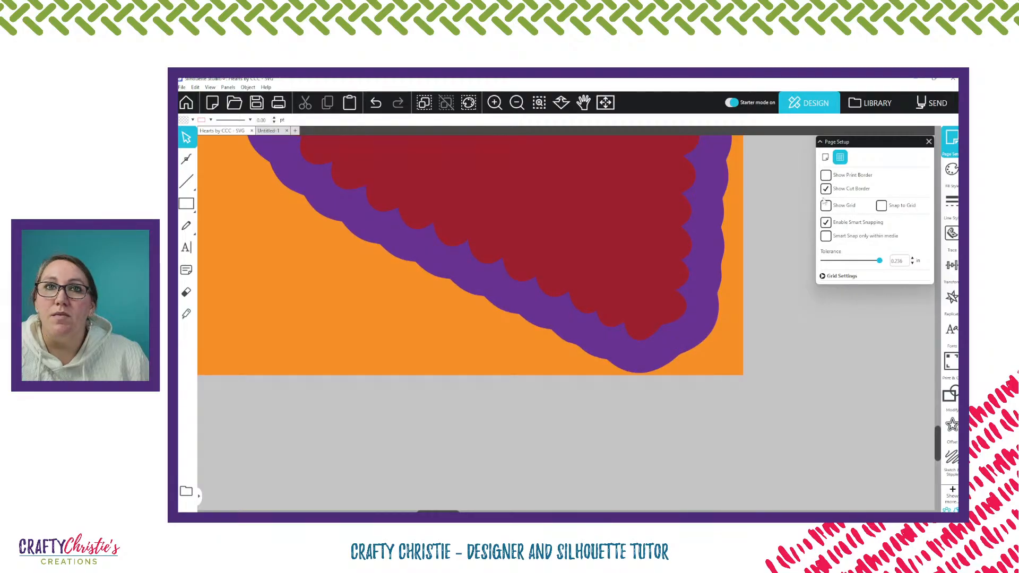
pyautogui.click(826, 222)
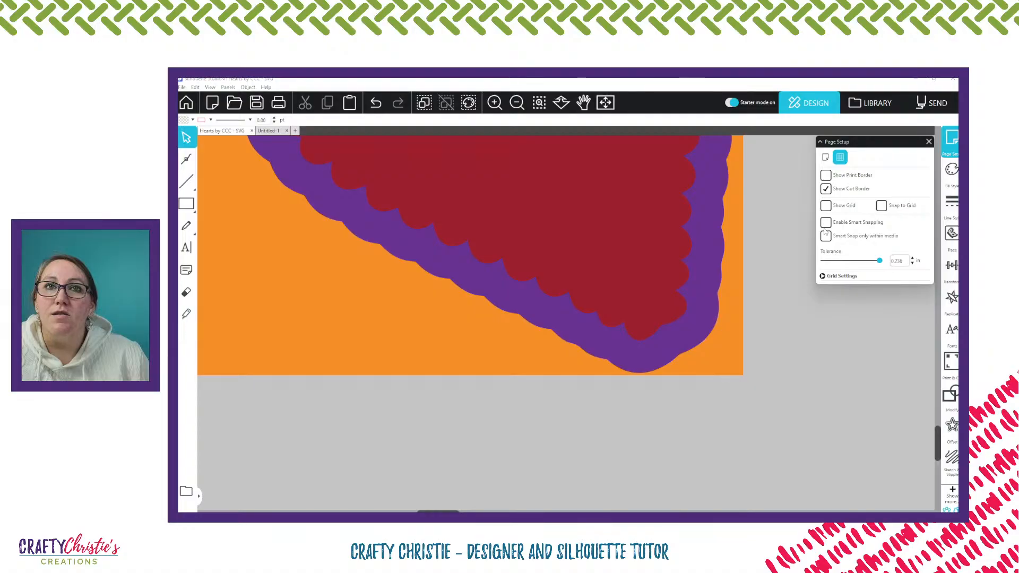
# Fine-tune the lowest narrow heart so it touches the orange panel's bottom edge and stays within its right edge
pyautogui.moveTo(706, 313); pyautogui.dragTo(710, 316)
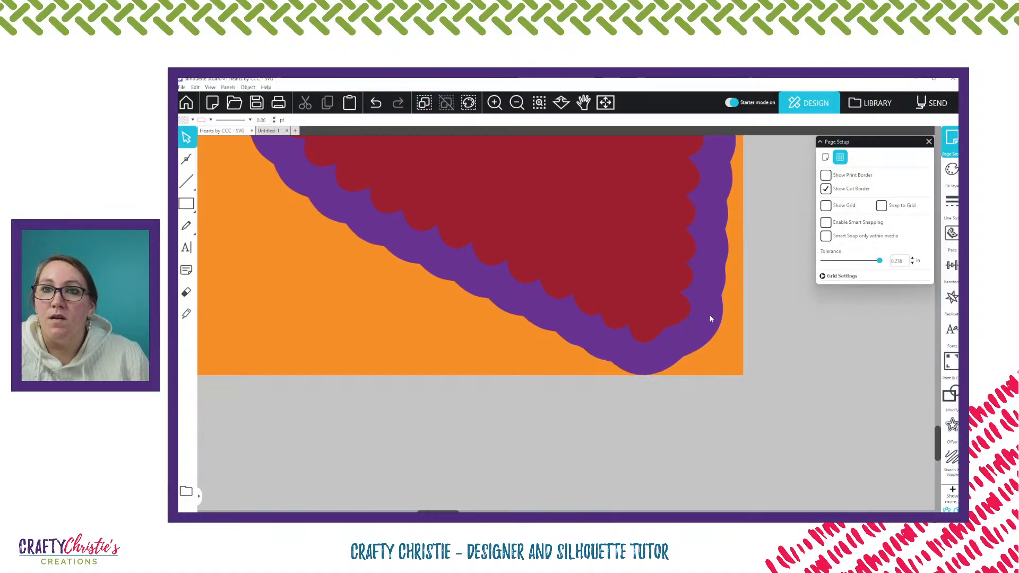
pyautogui.scroll(3, 711, 319)
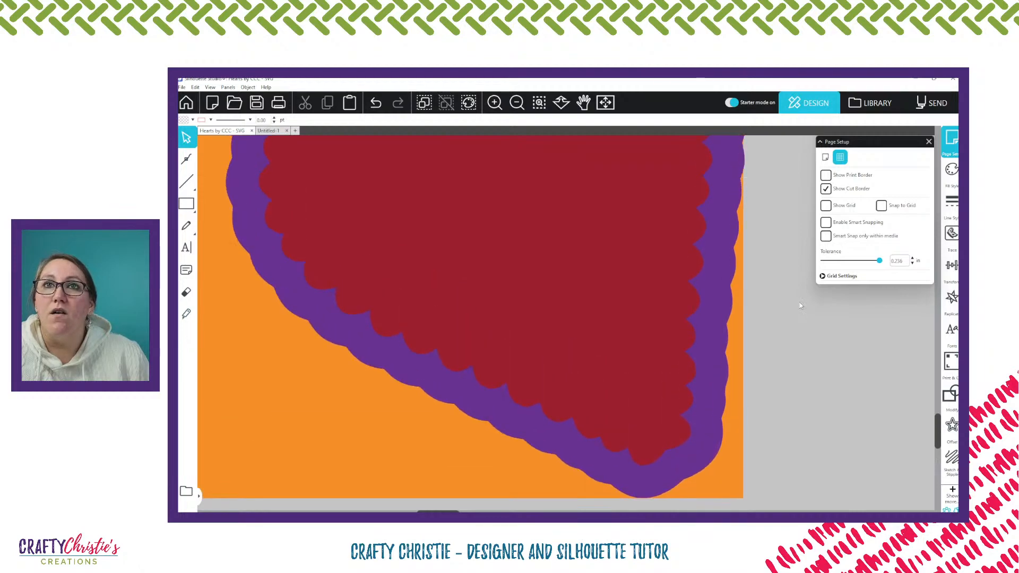
pyautogui.scroll(3, 799, 306)
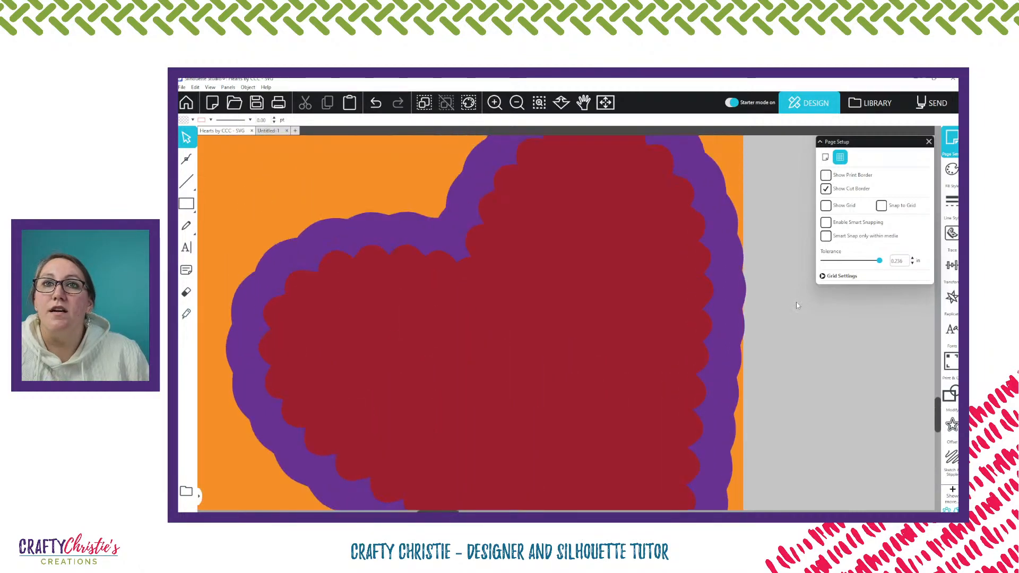
pyautogui.click(728, 296)
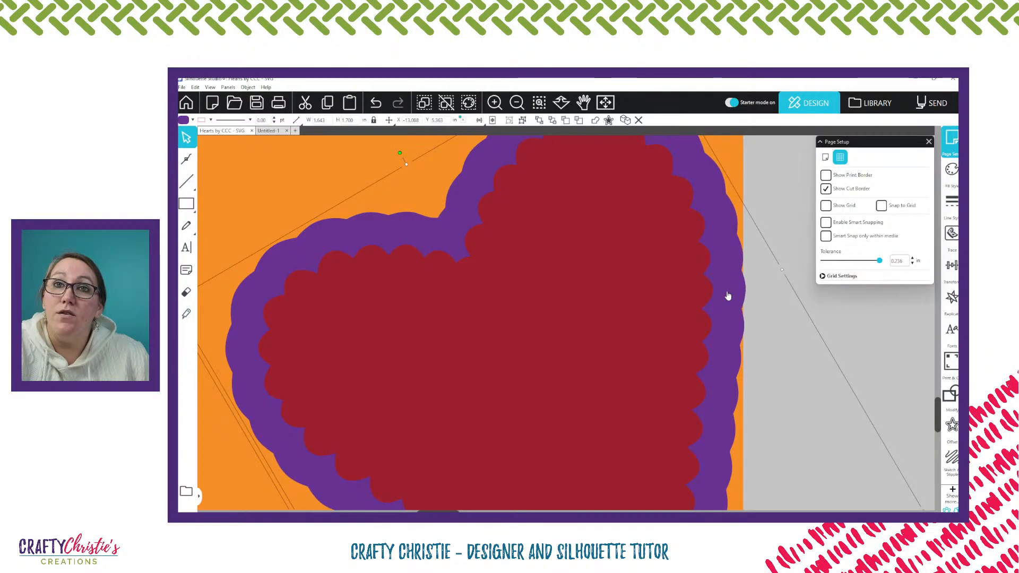
pyautogui.press('Left')
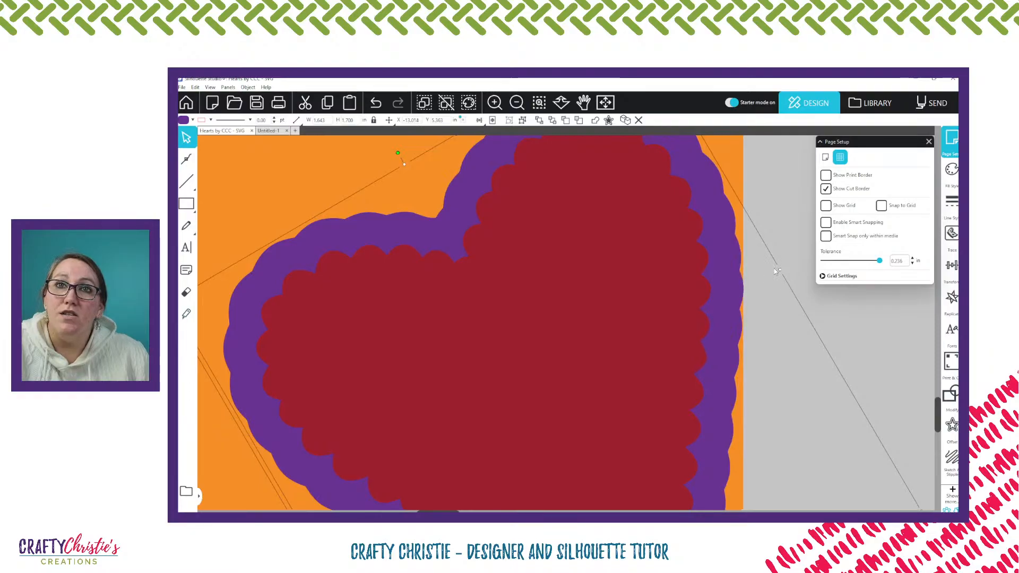
# Close the page settings and raise the uppermost wide heart until its purple offset touches the orange panel's top edge
pyautogui.scroll(5, 774, 270)
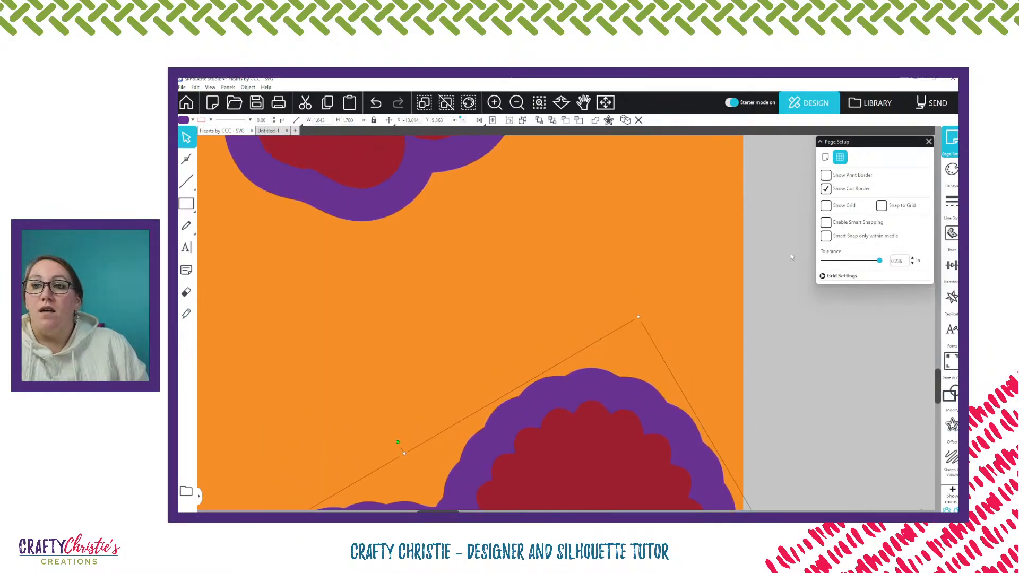
pyautogui.scroll(-2, 793, 250)
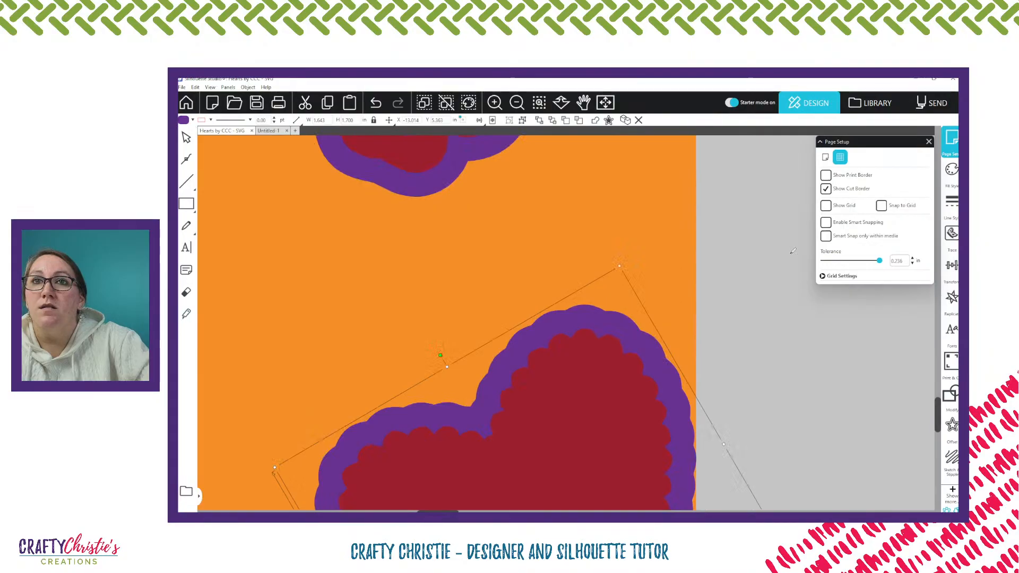
pyautogui.scroll(-2, 793, 250)
pyautogui.scroll(3, 784, 249)
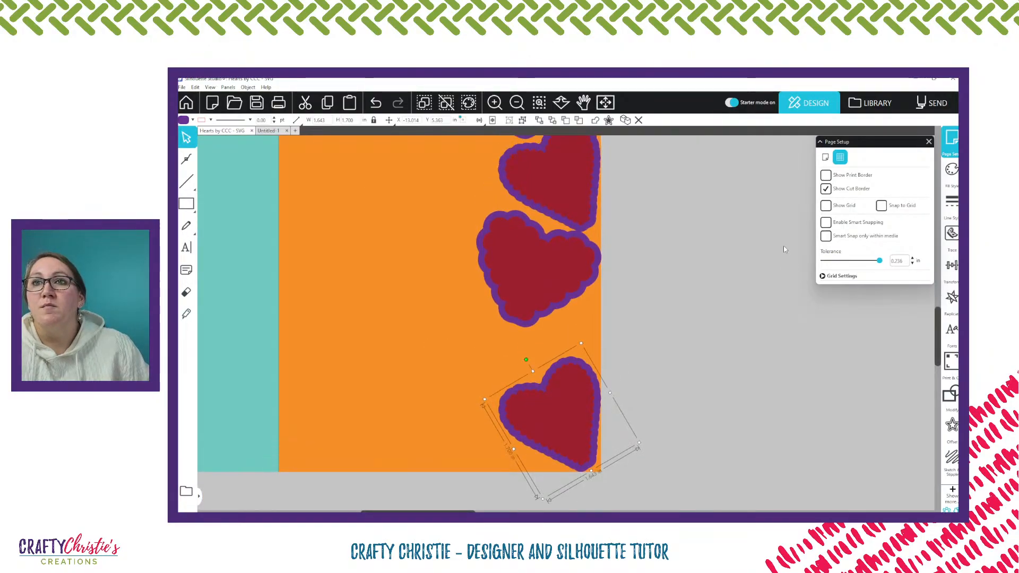
pyautogui.scroll(2, 784, 248)
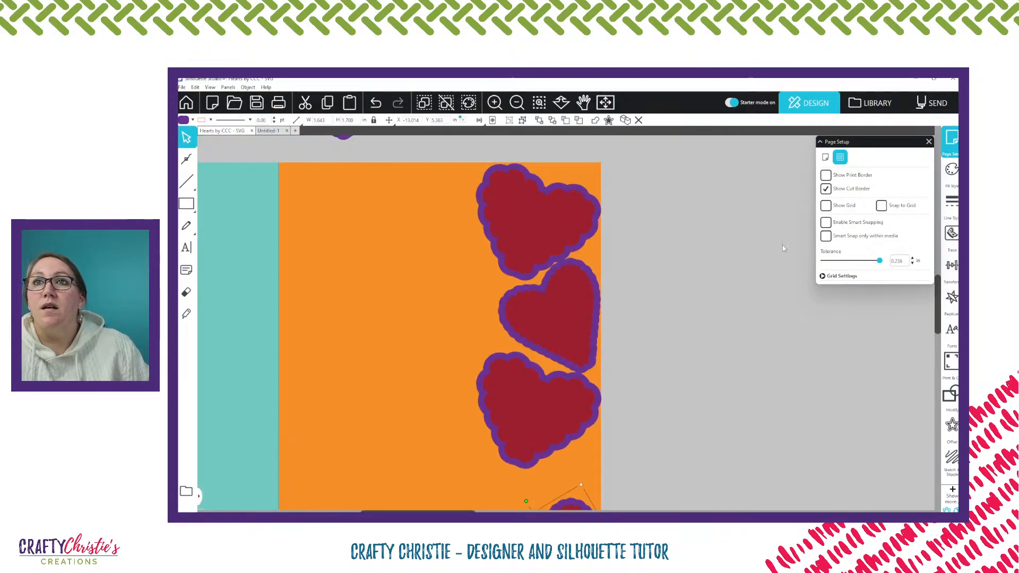
pyautogui.click(538, 217)
pyautogui.click(539, 103)
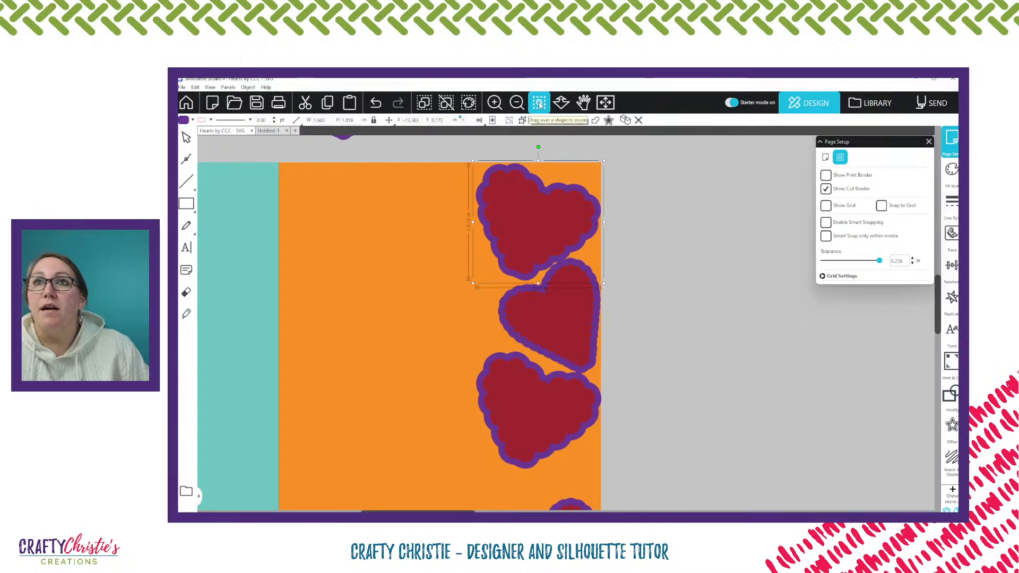
pyautogui.click(532, 209)
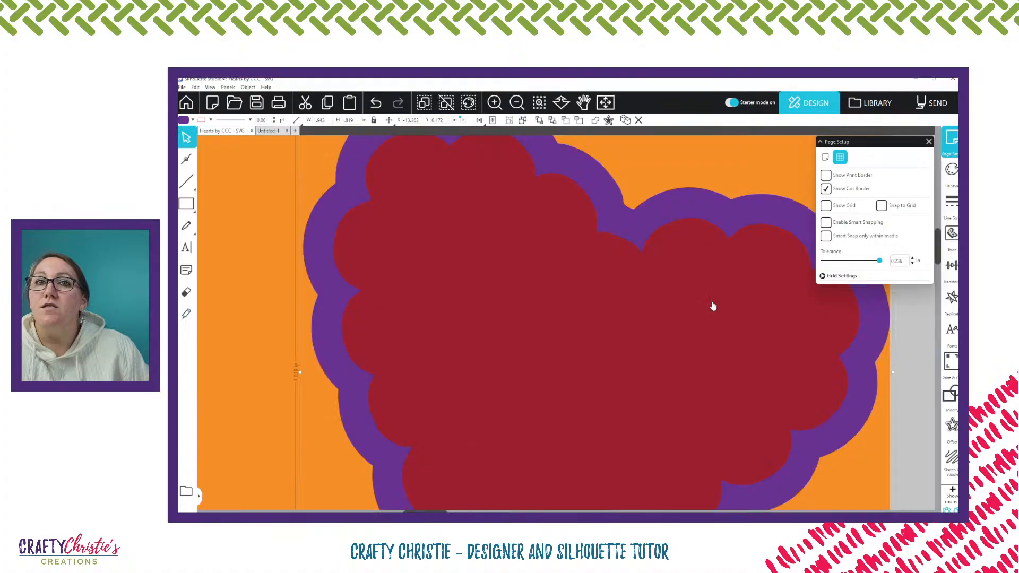
pyautogui.scroll(3, 712, 305)
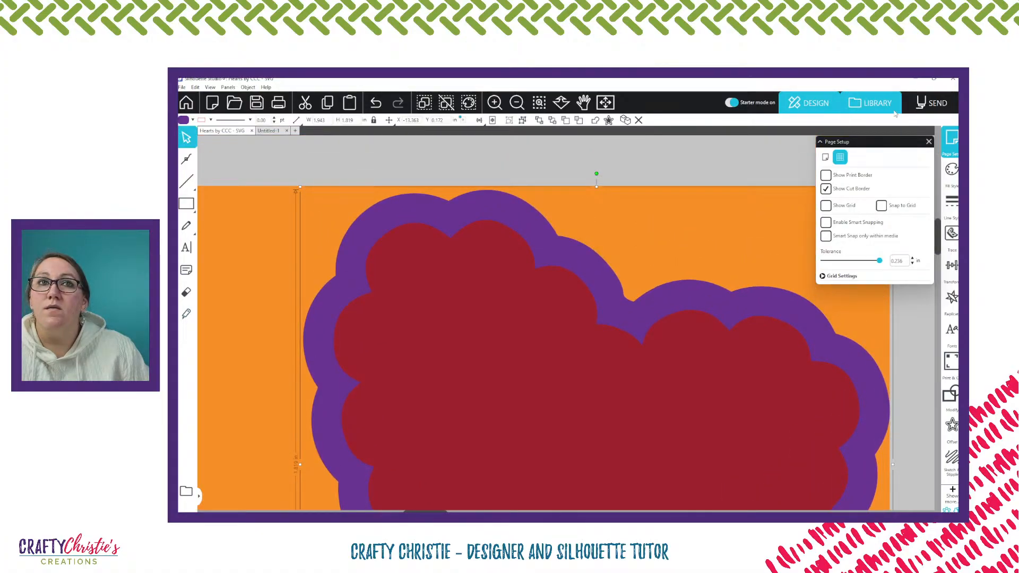
pyautogui.click(928, 142)
pyautogui.moveTo(620, 331); pyautogui.dragTo(620, 326)
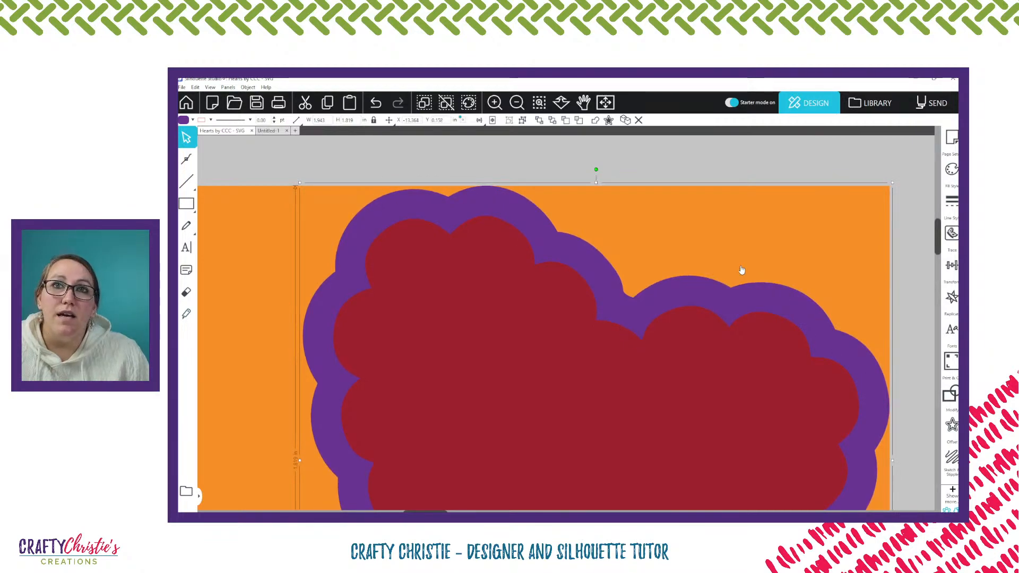
# Select all four scalloped hearts along the orange panel's right edge and space them evenly in the vertical direction
pyautogui.press('i')
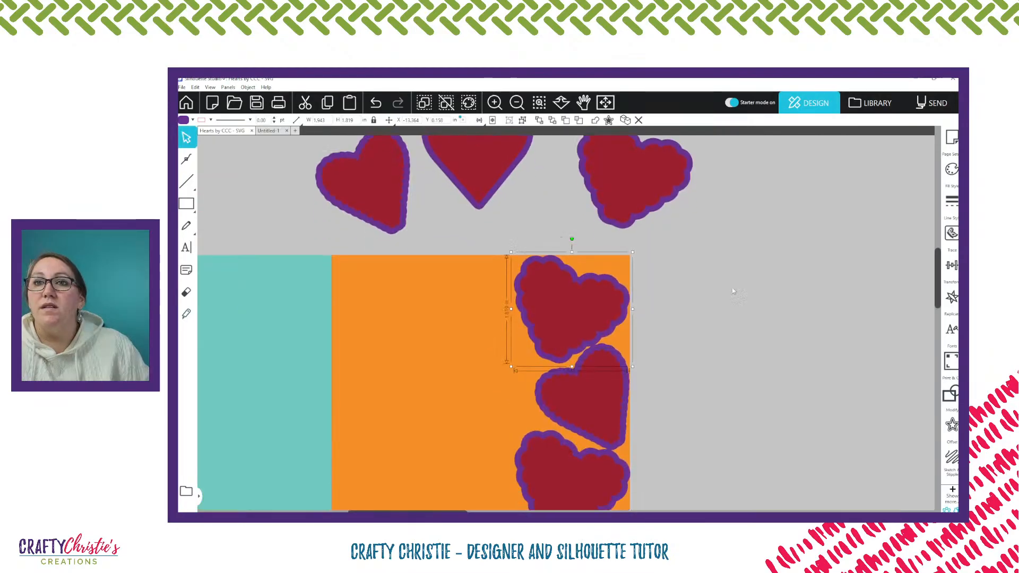
pyautogui.scroll(-5, 718, 283)
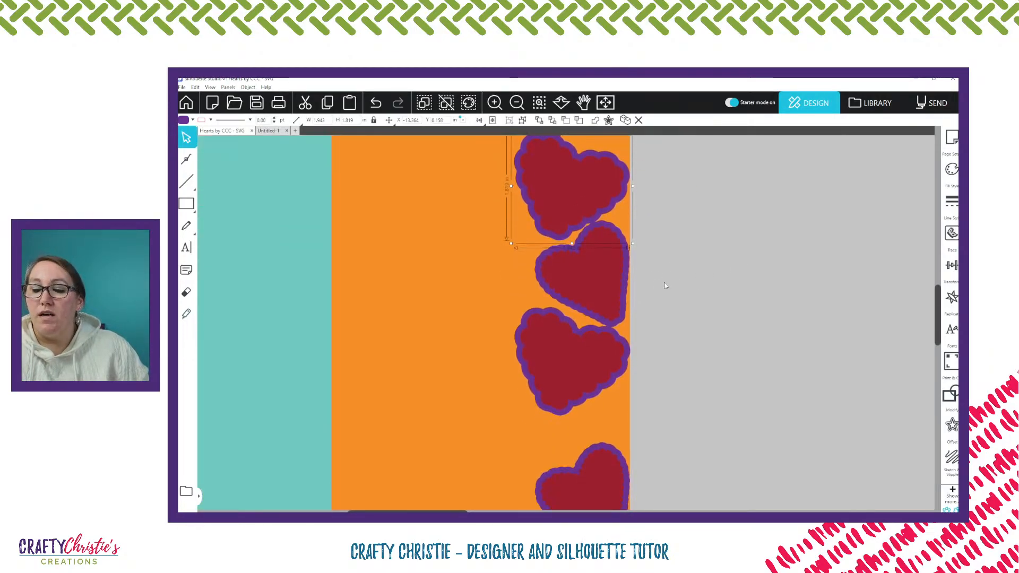
pyautogui.keyDown('shift'); pyautogui.click(590, 281); pyautogui.keyUp('shift')
pyautogui.keyDown('shift'); pyautogui.click(568, 365); pyautogui.keyUp('shift')
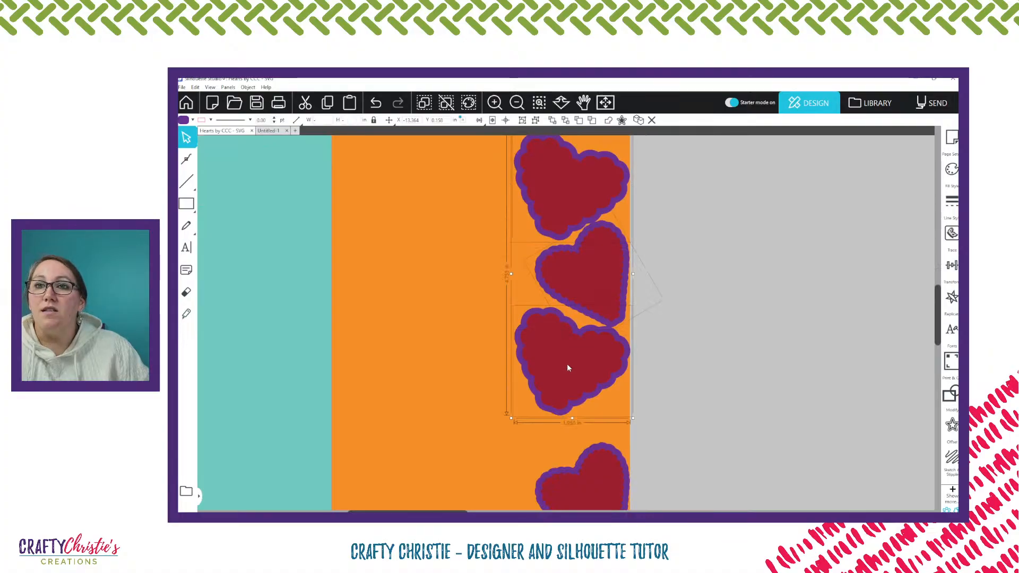
pyautogui.keyDown('shift'); pyautogui.click(603, 482); pyautogui.keyUp('shift')
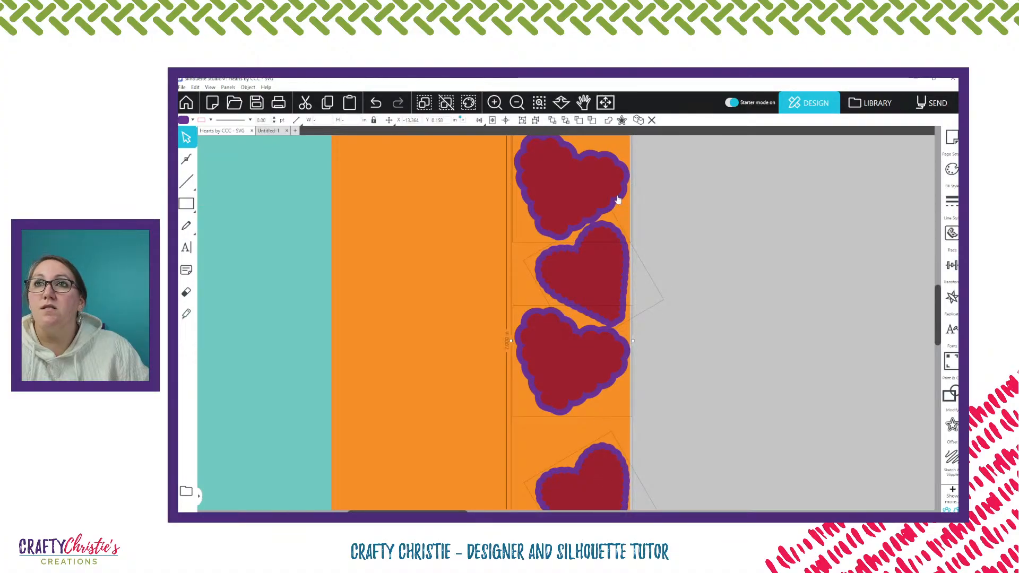
pyautogui.click(479, 120)
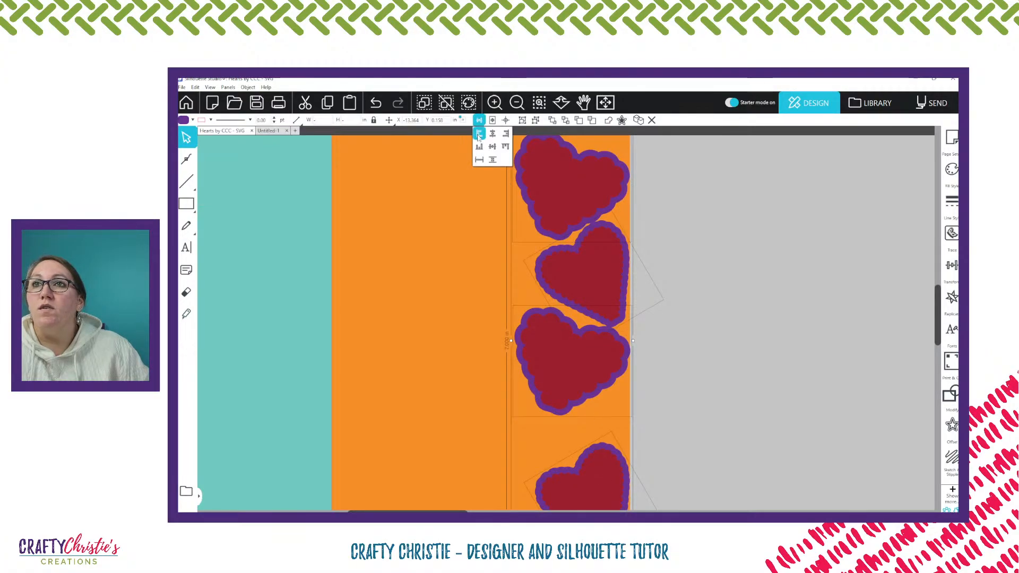
pyautogui.click(493, 160)
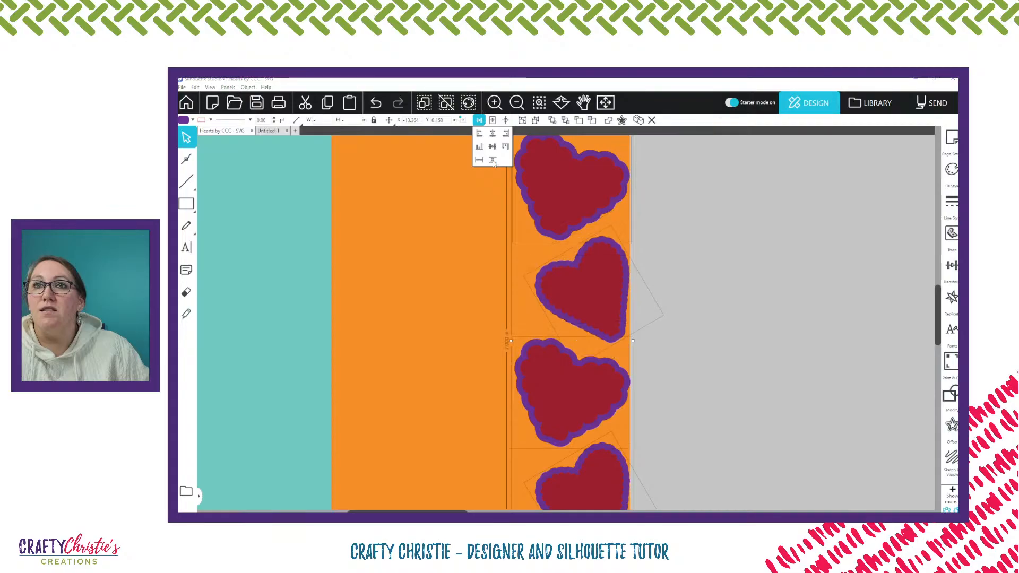
pyautogui.scroll(-3, 774, 330)
pyautogui.scroll(4, 774, 330)
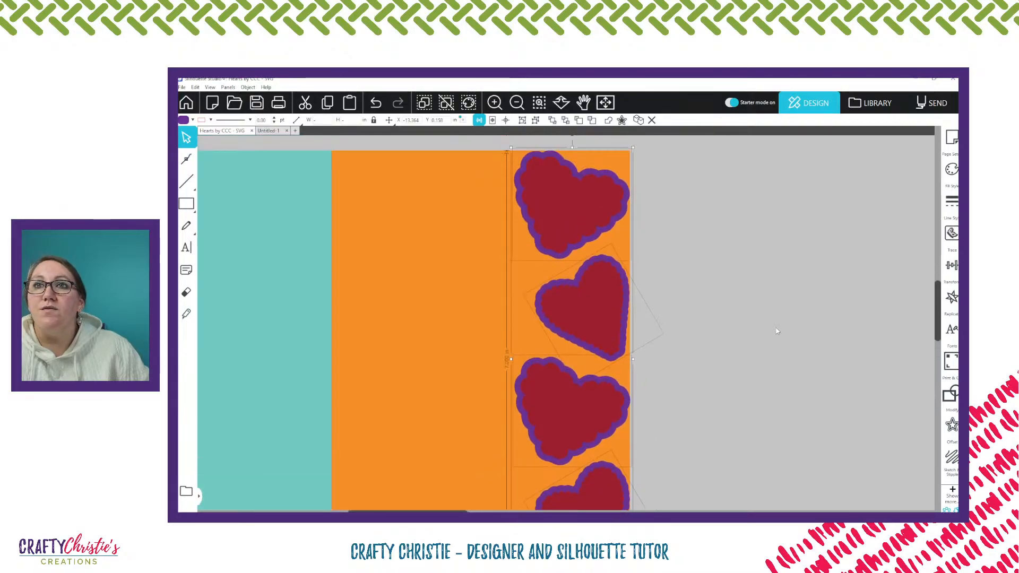
pyautogui.click(780, 312)
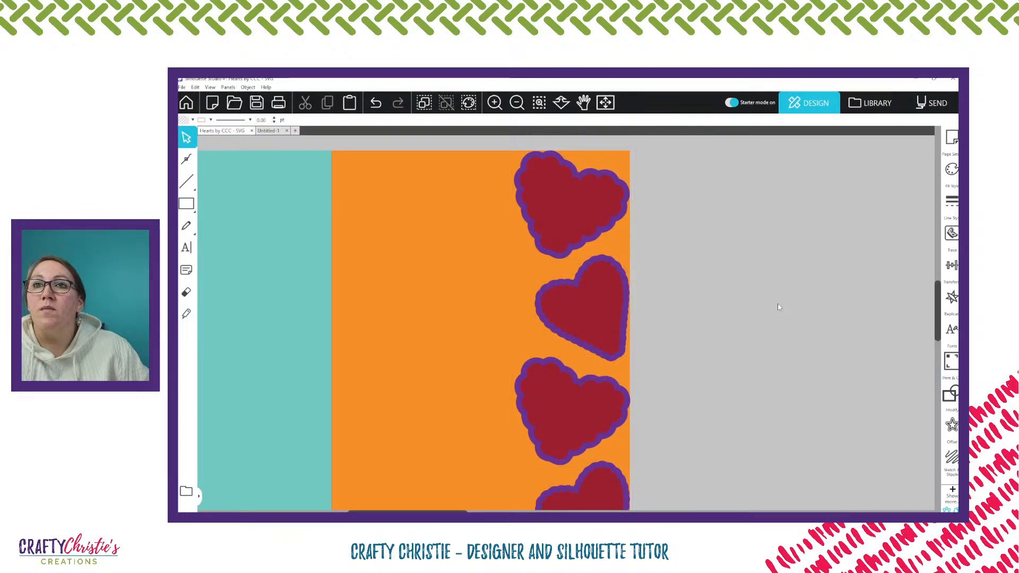
# Move the smooth purple-backed heart onto the orange panel beside the lowest scalloped heart and tilt it counterclockwise
pyautogui.scroll(5, 778, 307)
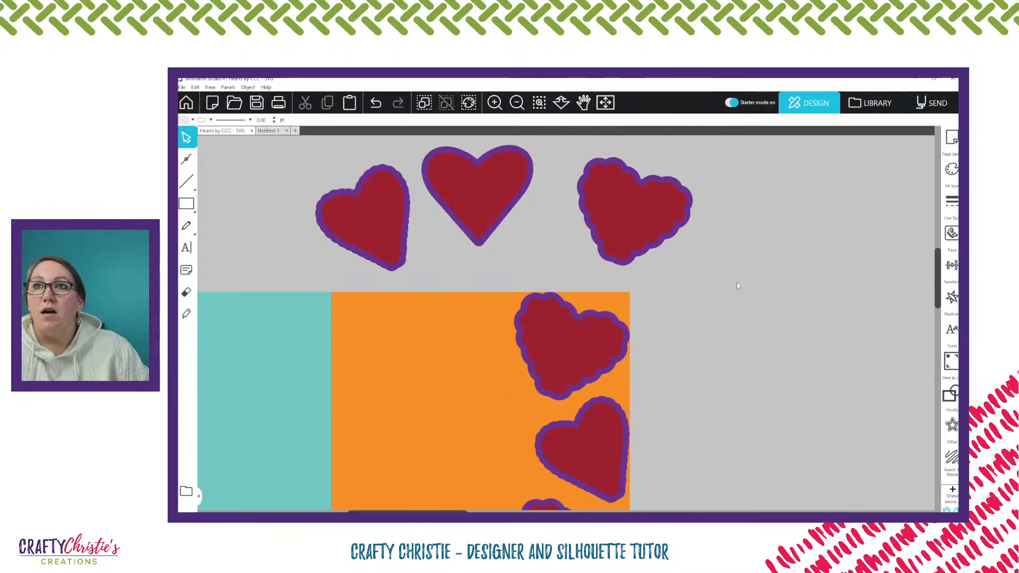
pyautogui.click(483, 191)
pyautogui.moveTo(482, 191); pyautogui.dragTo(494, 440)
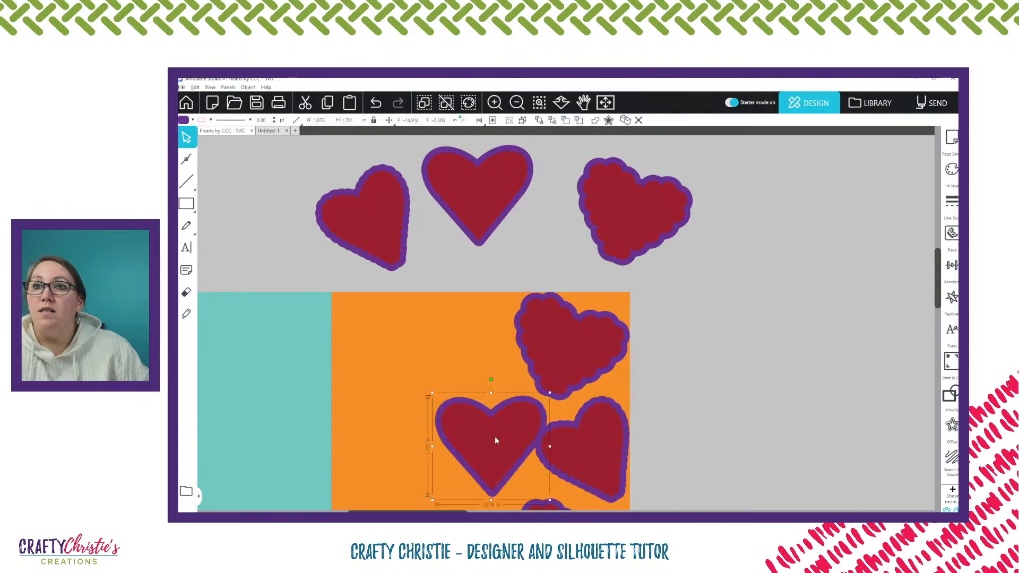
pyautogui.scroll(-3, 788, 364)
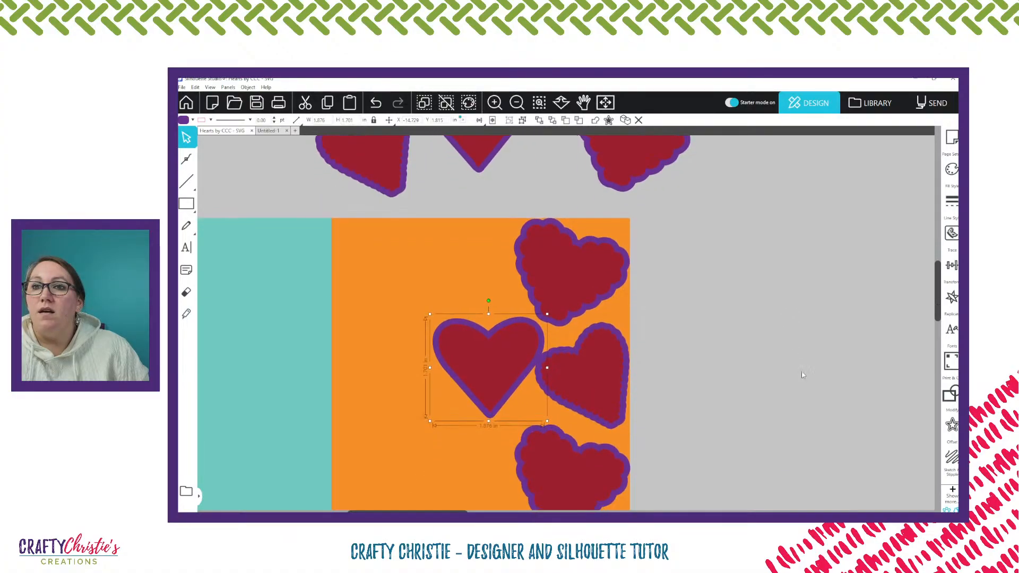
pyautogui.scroll(-5, 801, 371)
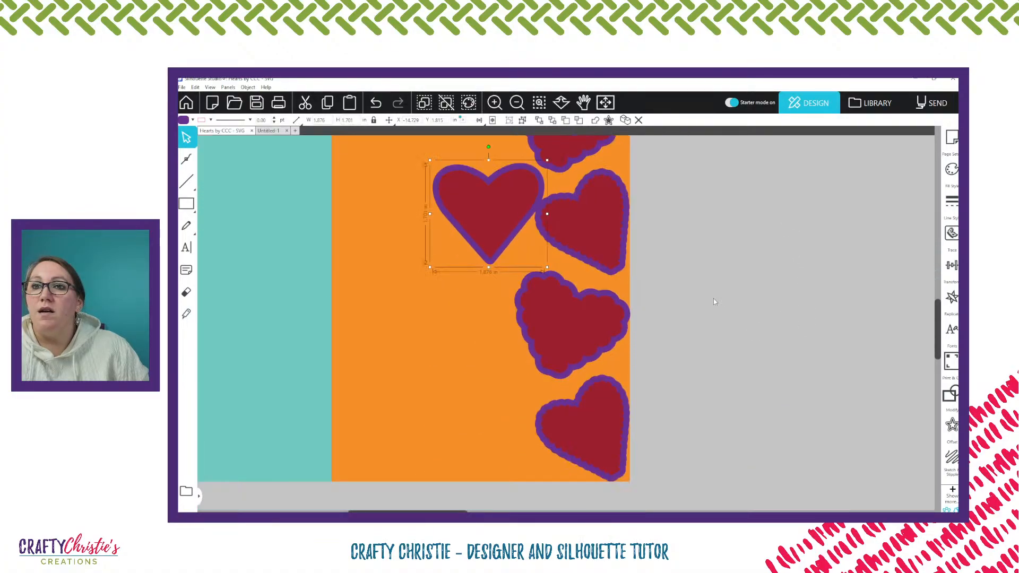
pyautogui.moveTo(491, 202); pyautogui.dragTo(482, 413)
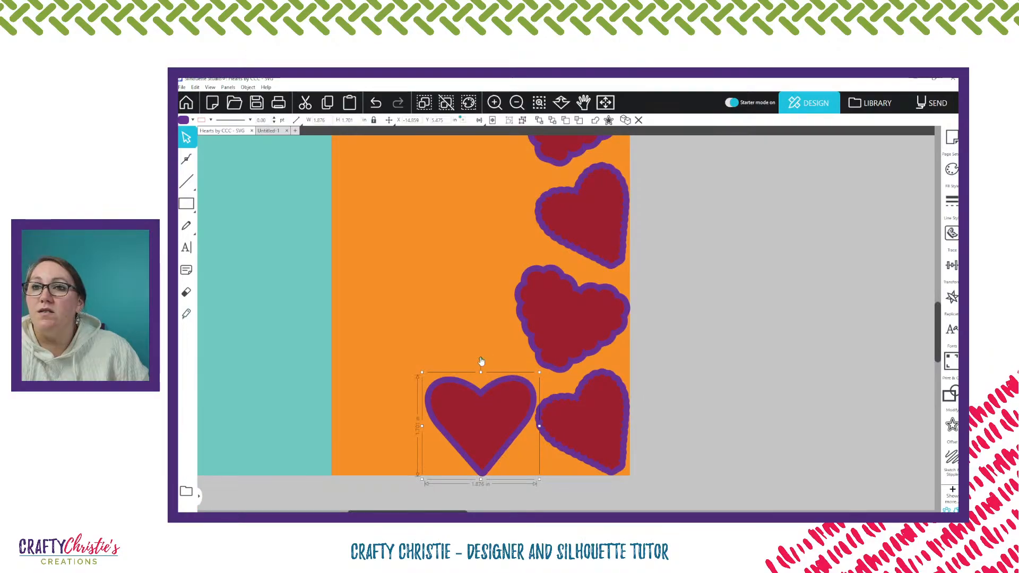
pyautogui.moveTo(481, 359); pyautogui.dragTo(500, 418)
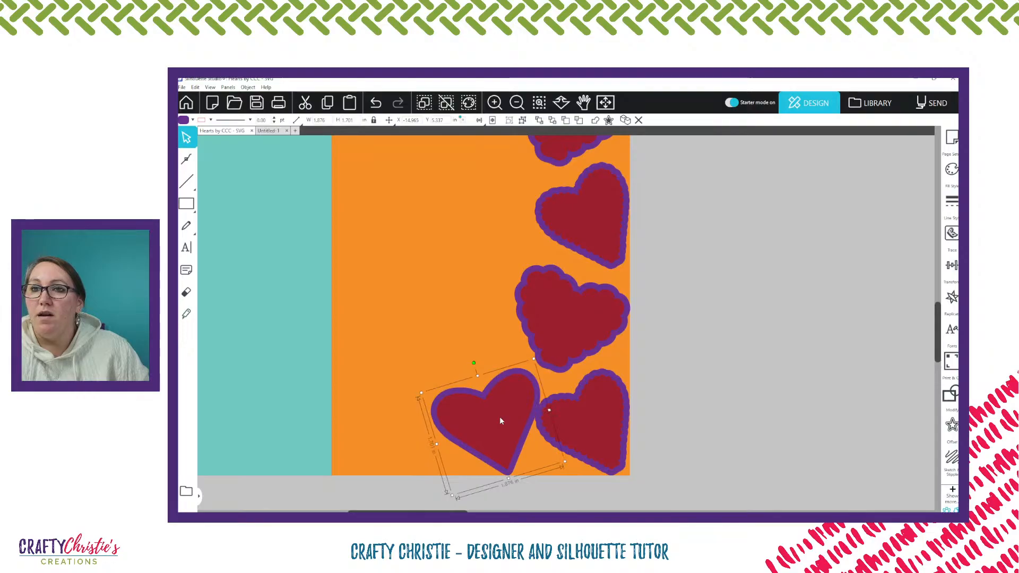
# Fine-tune the tilted smooth heart so its purple tip meets the orange panel's bottom edge
pyautogui.scroll(-1, 537, 420)
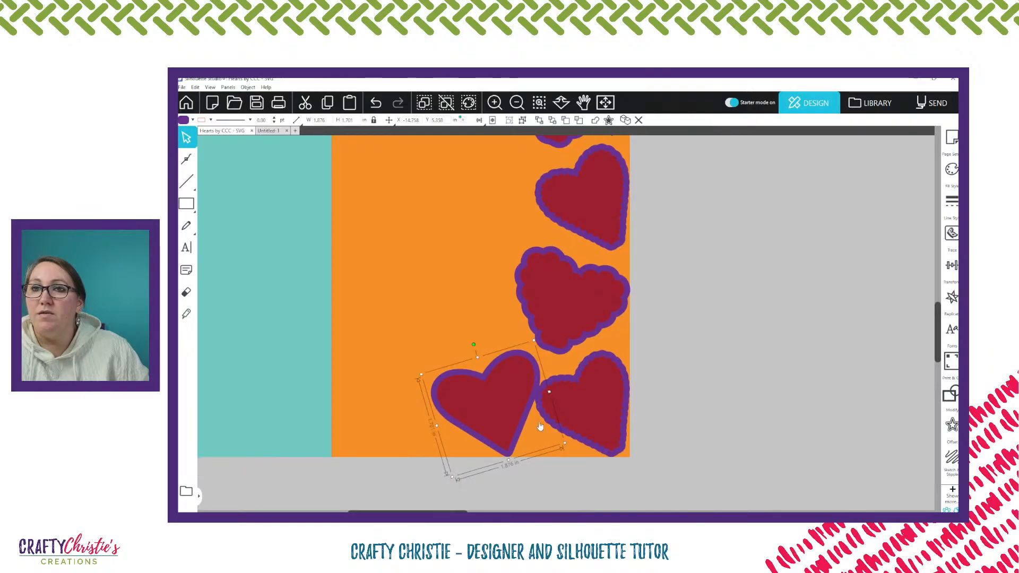
pyautogui.scroll(-3, 540, 426)
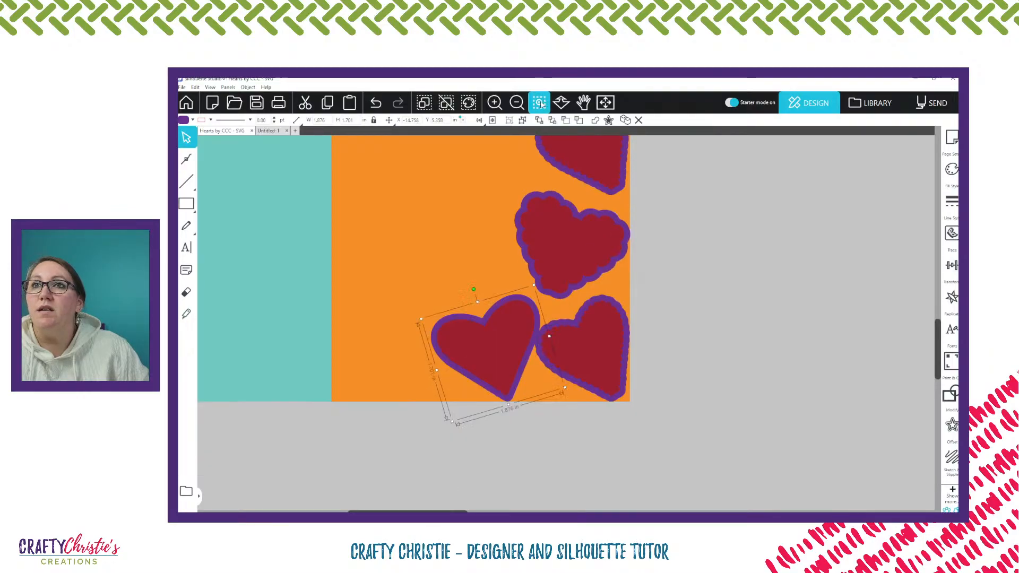
pyautogui.click(539, 102)
pyautogui.click(513, 363)
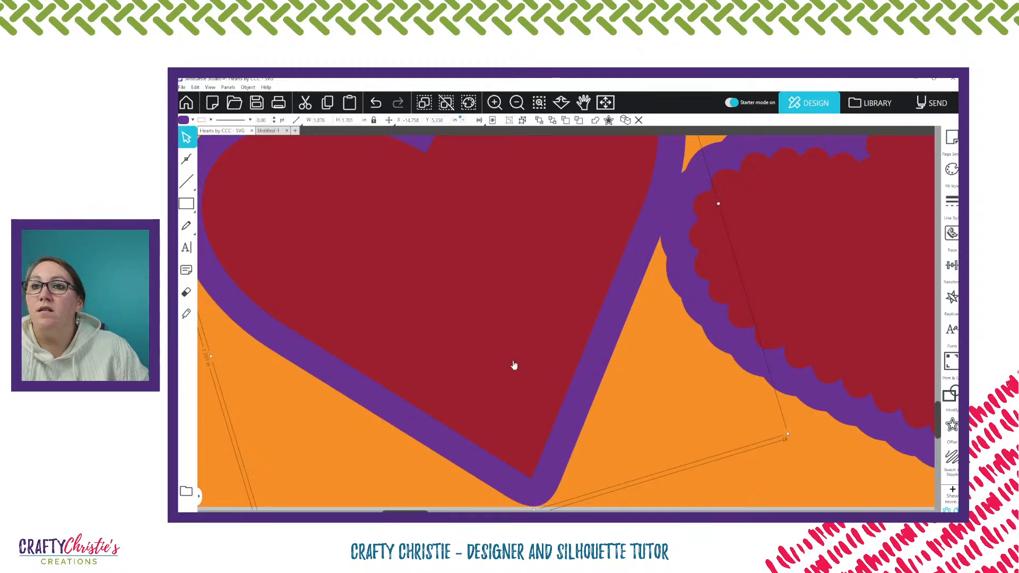
pyautogui.scroll(-4, 514, 365)
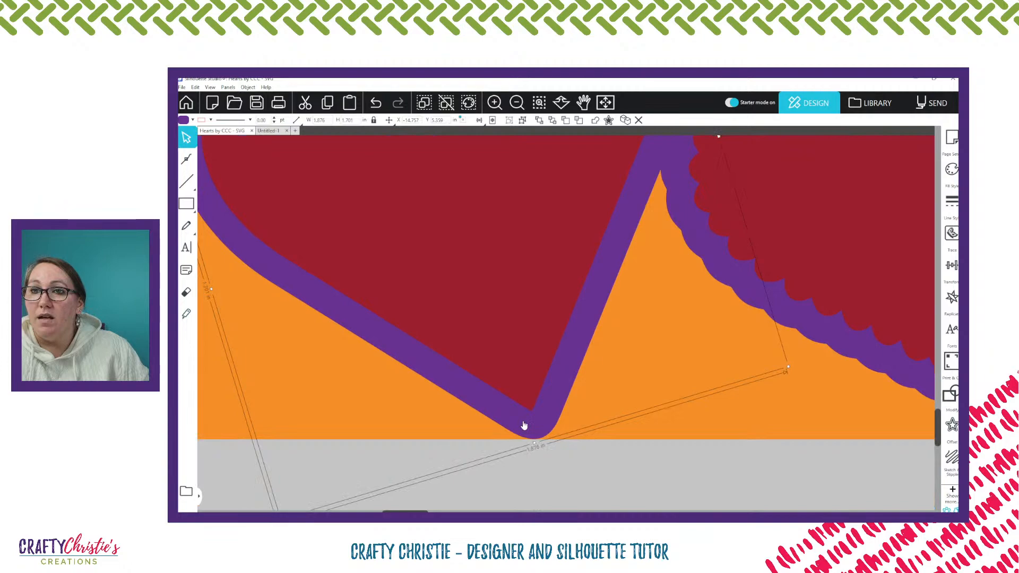
pyautogui.scroll(12, 523, 425)
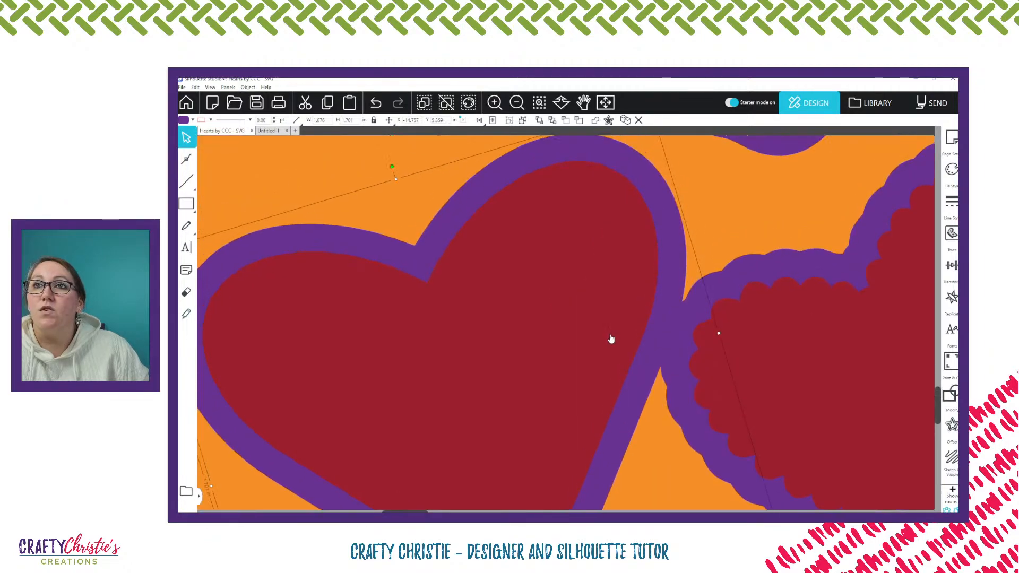
pyautogui.click(518, 102)
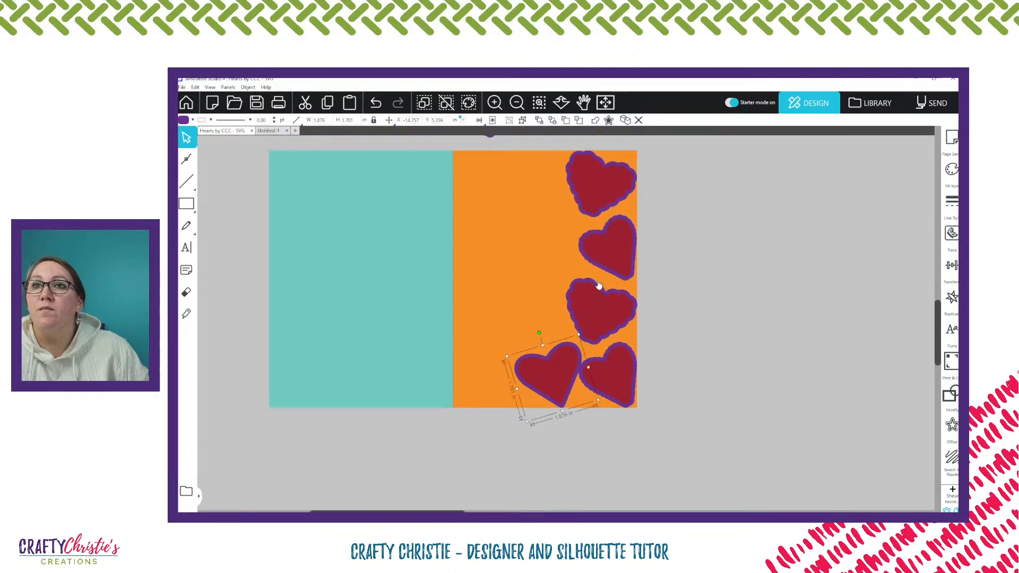
# Duplicate the tilted smooth heart, tilt the copy clockwise and fit it above the original against the lower wide scalloped heart
pyautogui.scroll(1, 588, 308)
pyautogui.scroll(-2, 588, 308)
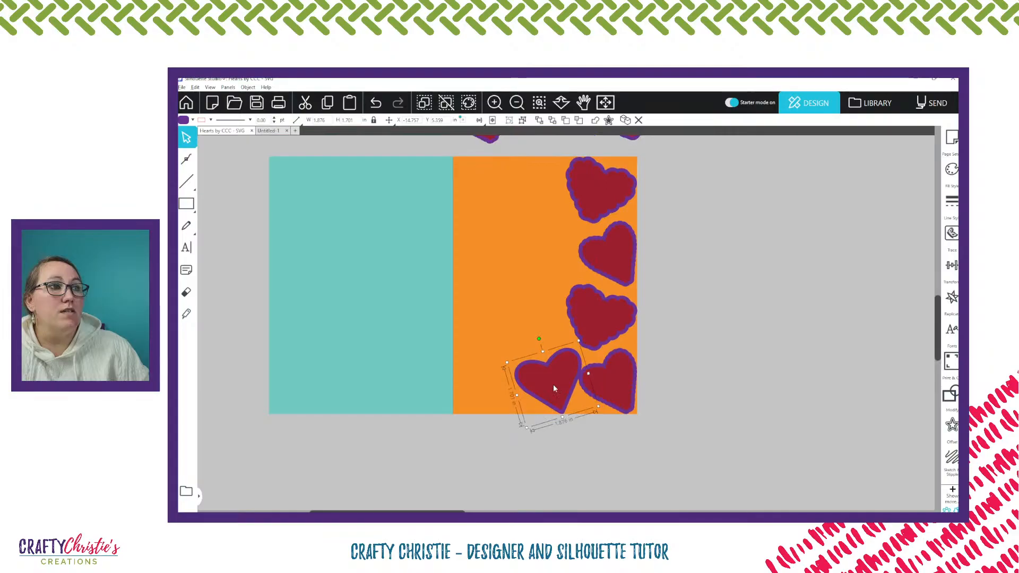
pyautogui.moveTo(553, 384); pyautogui.dragTo(536, 322)
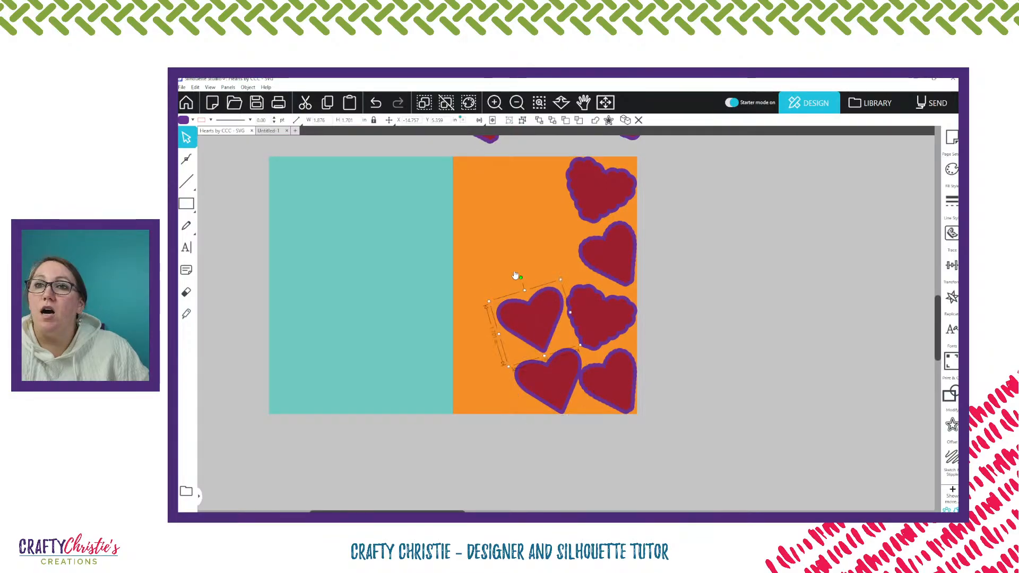
pyautogui.moveTo(520, 276); pyautogui.dragTo(545, 276)
pyautogui.moveTo(544, 331); pyautogui.dragTo(541, 340)
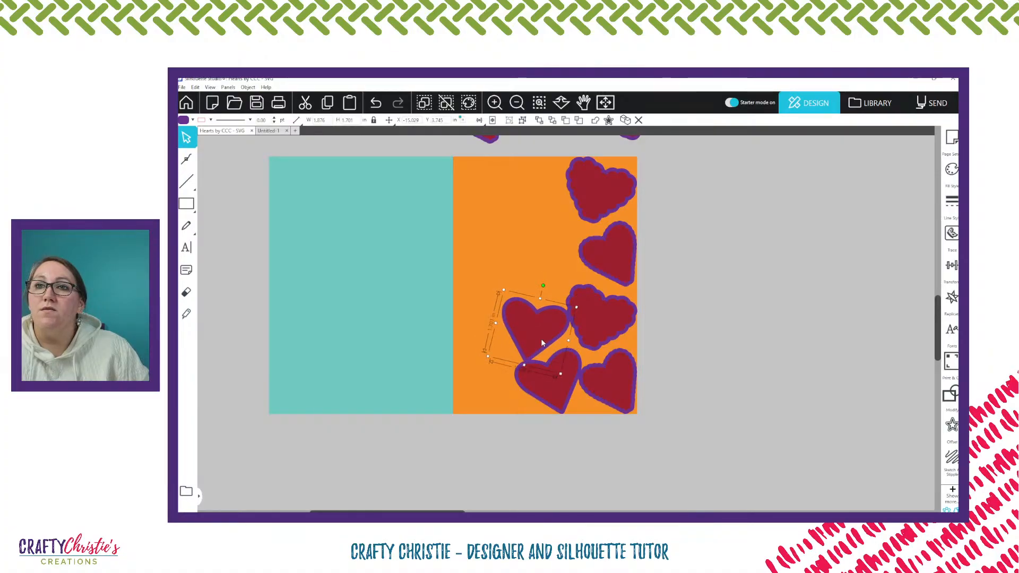
# Continue the smooth-heart column upward with two more copies, tilting the lower one counterclockwise and stacking the clockwise-tilted one on it
pyautogui.moveTo(541, 341); pyautogui.dragTo(558, 247)
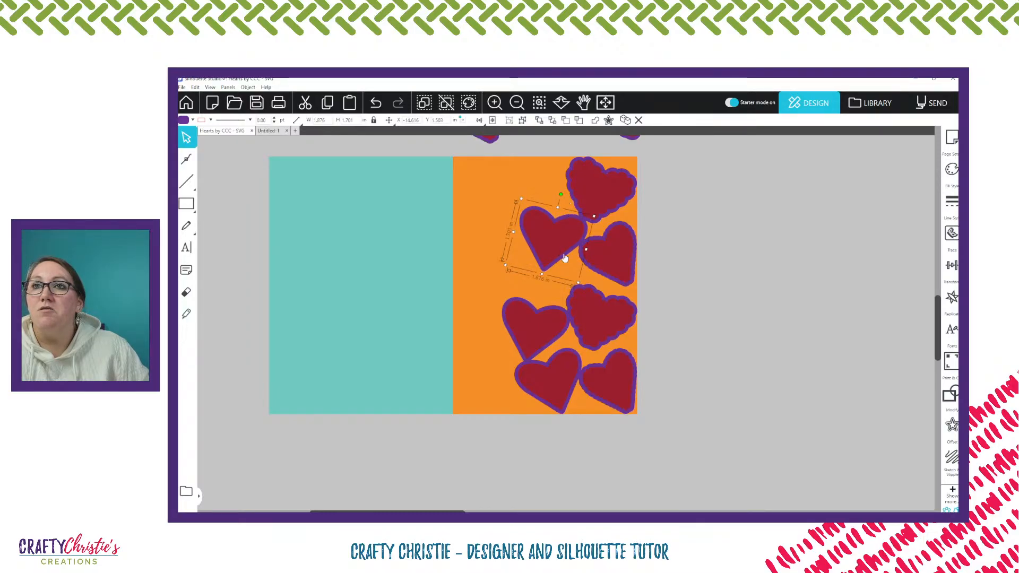
pyautogui.moveTo(552, 248); pyautogui.dragTo(553, 284)
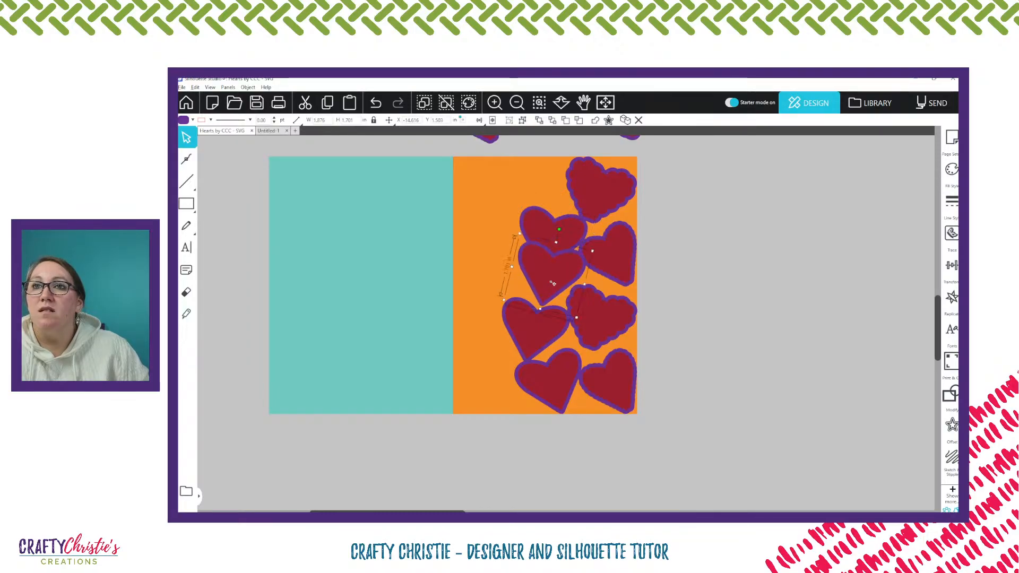
pyautogui.moveTo(559, 229); pyautogui.dragTo(532, 231)
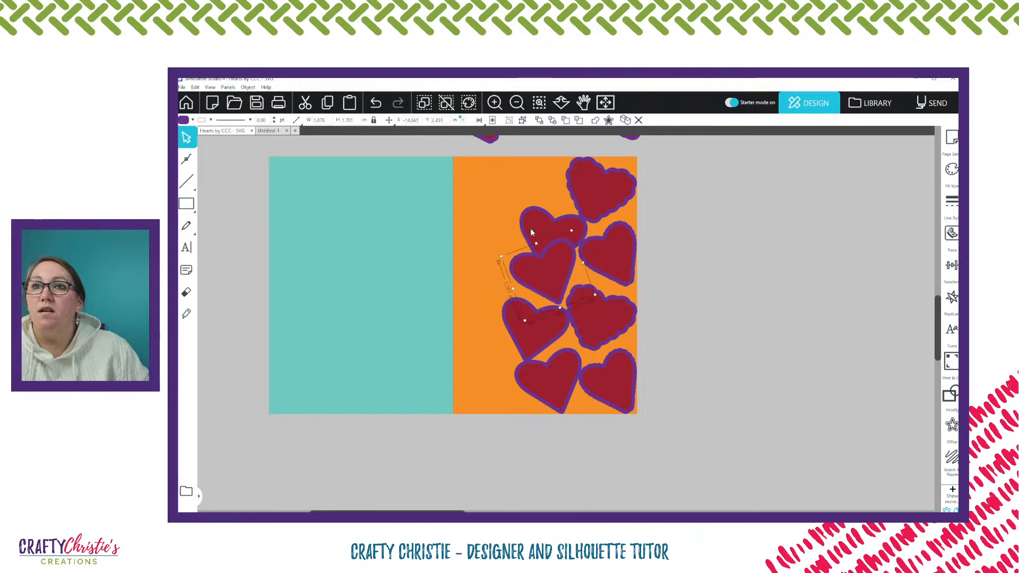
pyautogui.moveTo(531, 269); pyautogui.dragTo(538, 278)
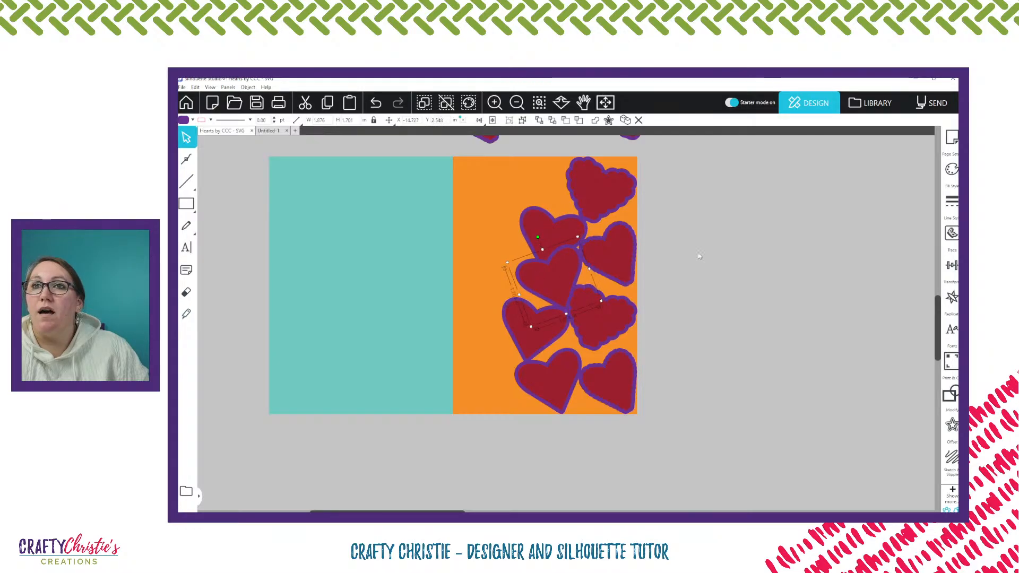
pyautogui.moveTo(561, 241)
pyautogui.mouseDown()
pyautogui.moveTo(548, 216)
pyautogui.moveTo(552, 228)
pyautogui.mouseUp()
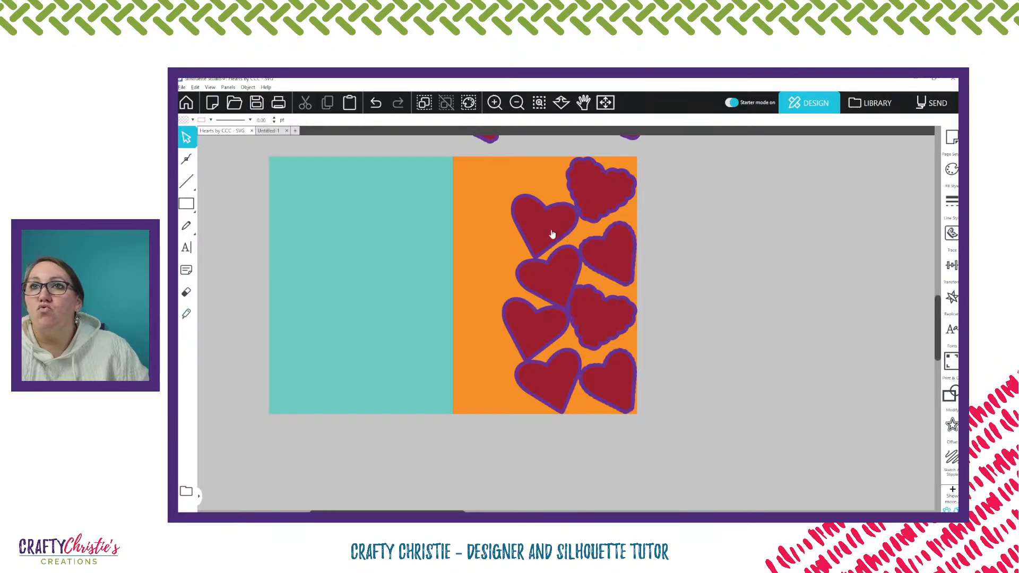
# Duplicate the uppermost smooth heart, shrink the copy to about 0.68 in wide and set it on that heart beside the top scalloped heart
pyautogui.moveTo(551, 232); pyautogui.dragTo(748, 262)
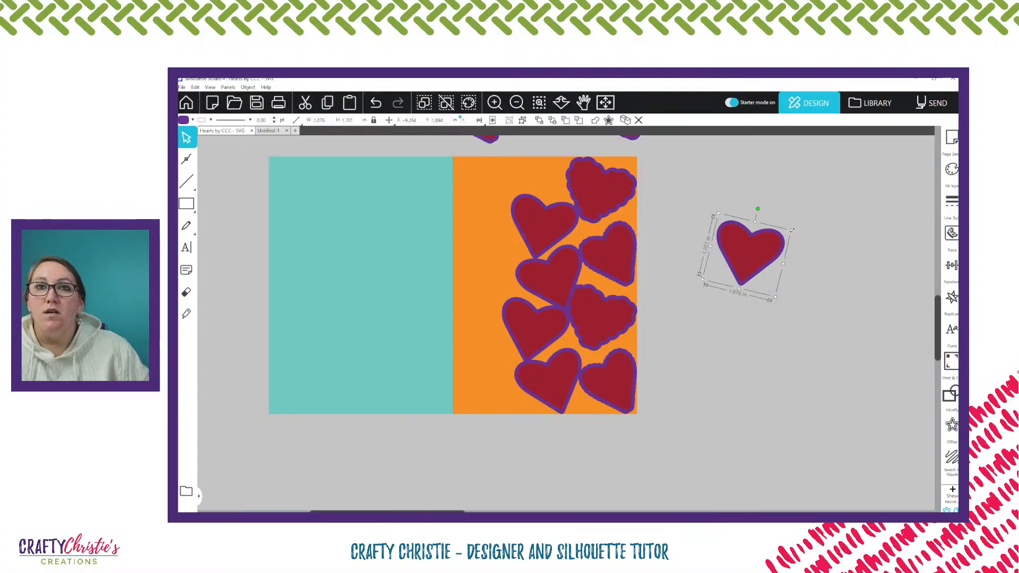
pyautogui.moveTo(791, 230); pyautogui.dragTo(765, 245)
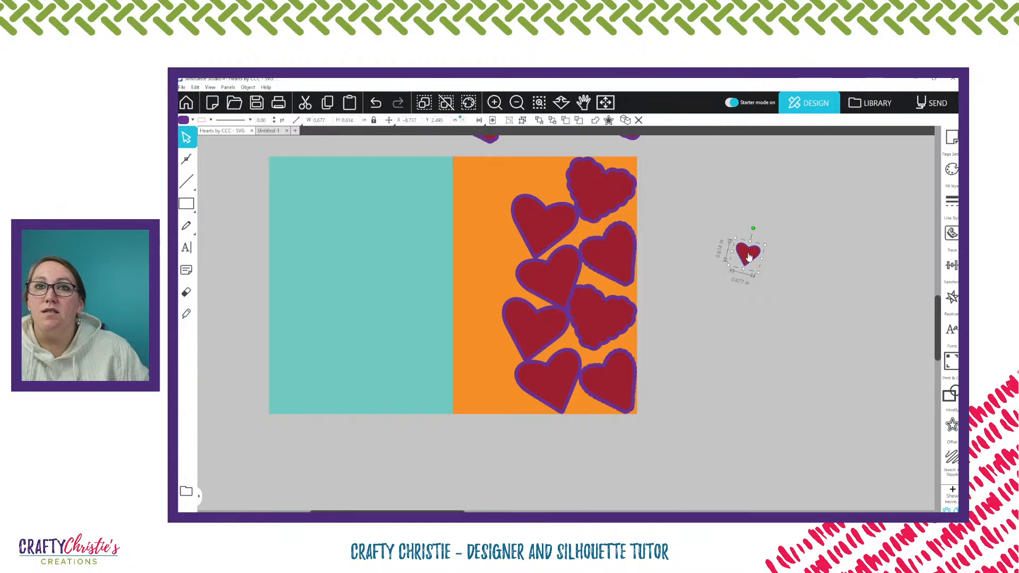
pyautogui.moveTo(749, 257); pyautogui.dragTo(561, 197)
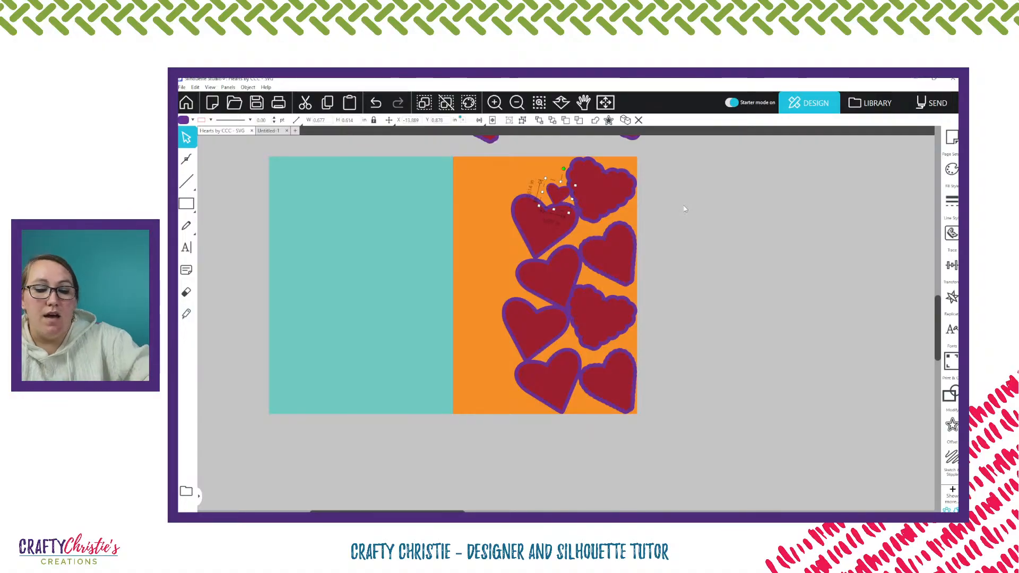
# Duplicate the small heart upward, tilt the copy counterclockwise, shrink it to about 0.58 in wide and fit it beside the top scalloped heart
pyautogui.scroll(4, 685, 209)
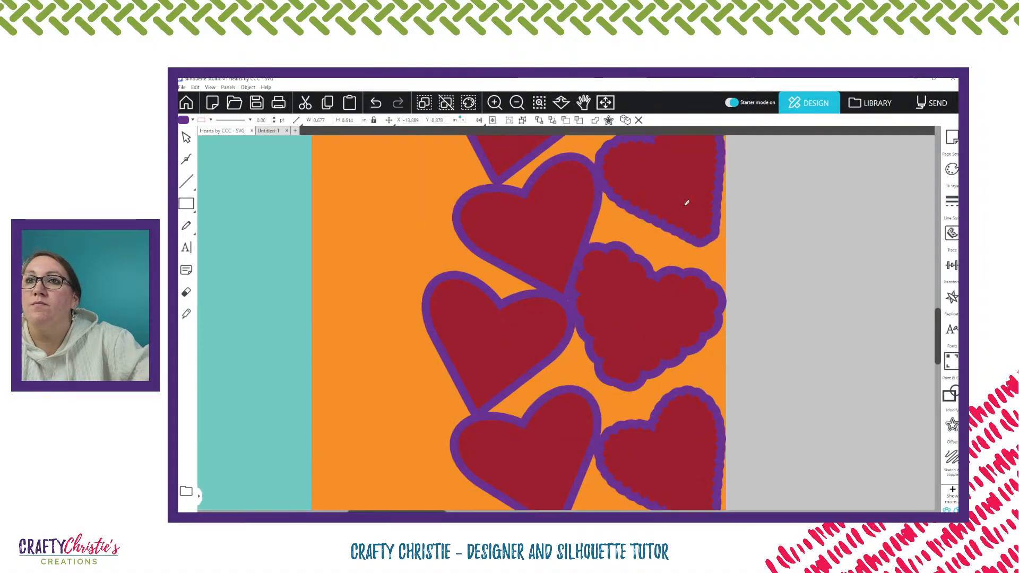
pyautogui.scroll(2, 559, 285)
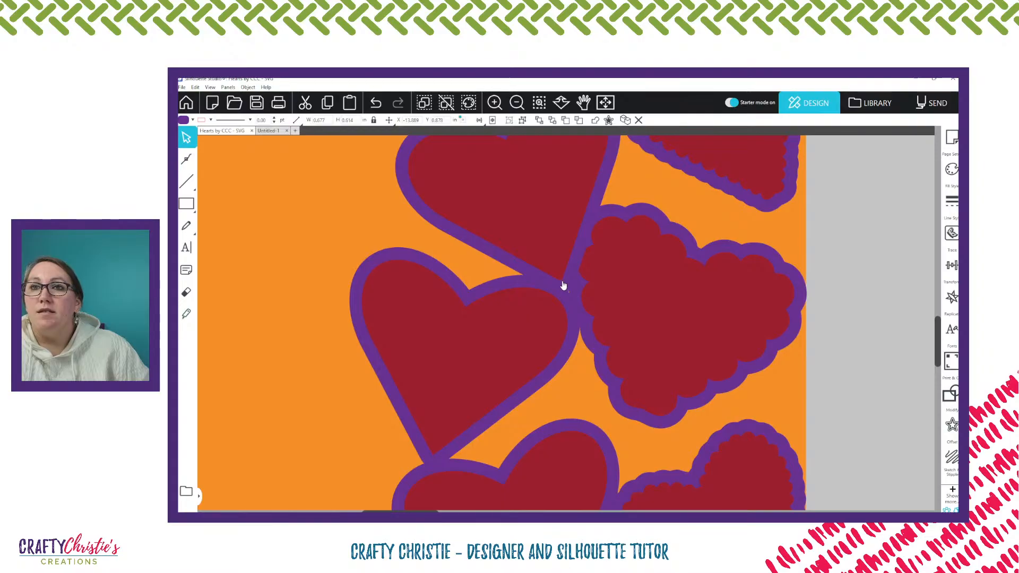
pyautogui.scroll(1, 570, 195)
pyautogui.scroll(2, 570, 194)
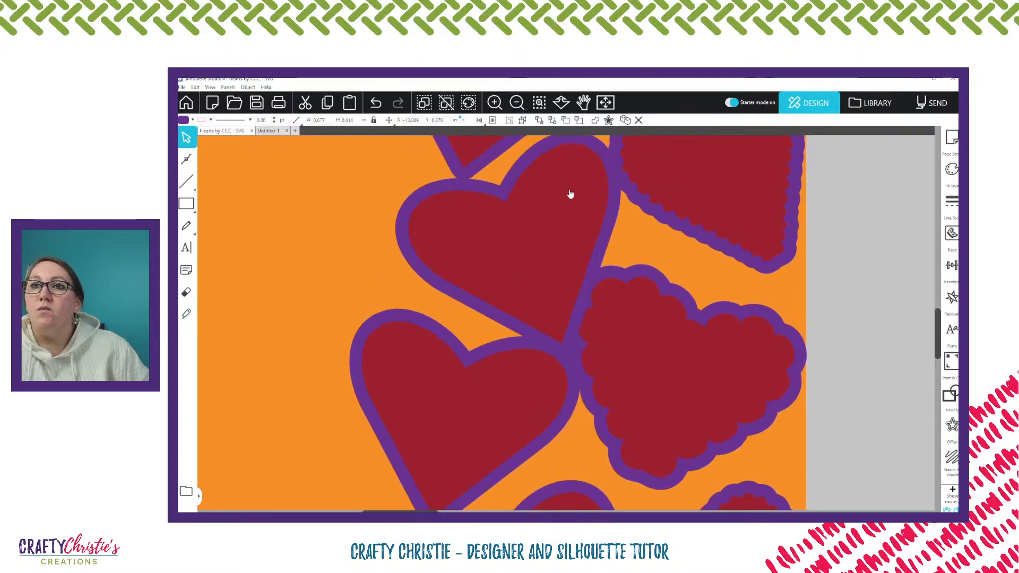
pyautogui.scroll(8, 570, 194)
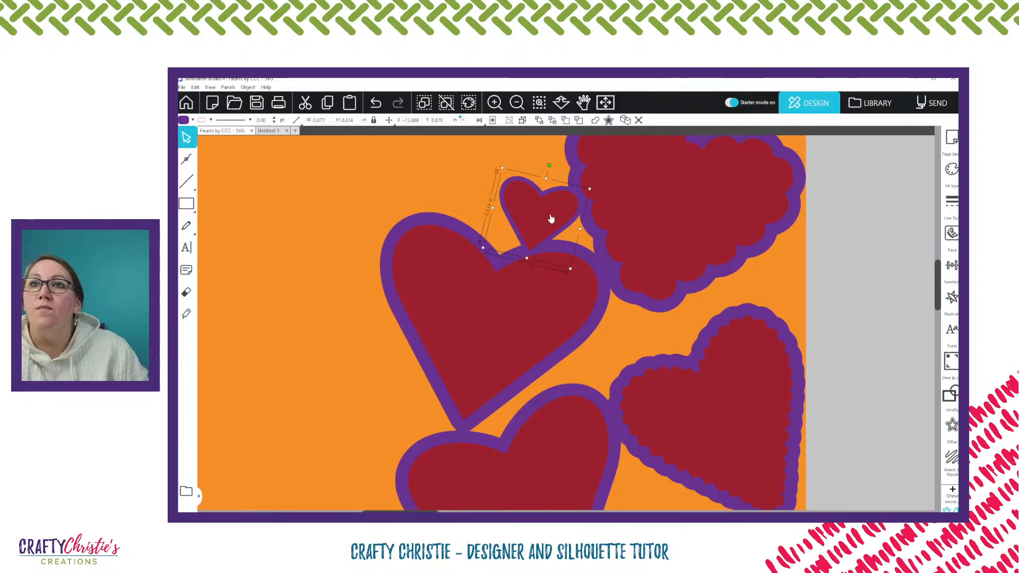
pyautogui.scroll(1, 550, 219)
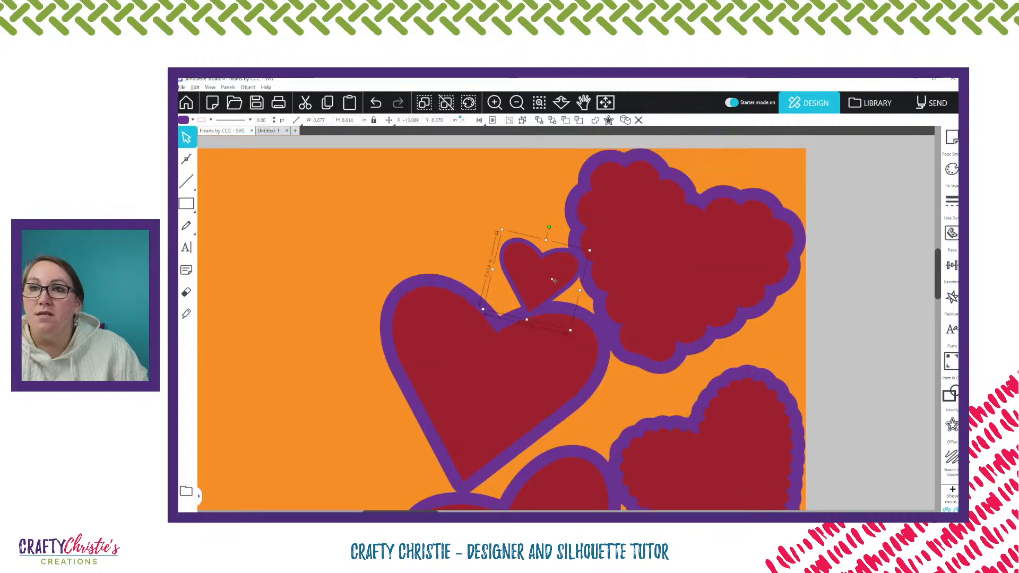
pyautogui.moveTo(553, 280); pyautogui.dragTo(557, 218)
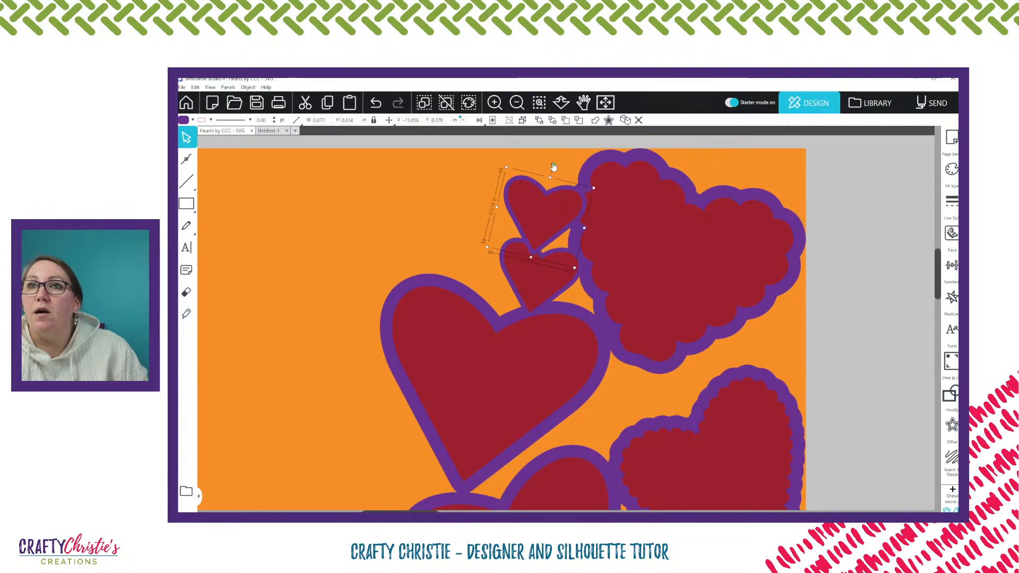
pyautogui.moveTo(553, 164); pyautogui.dragTo(541, 165)
pyautogui.moveTo(550, 214); pyautogui.dragTo(534, 163)
pyautogui.moveTo(552, 209); pyautogui.dragTo(554, 205)
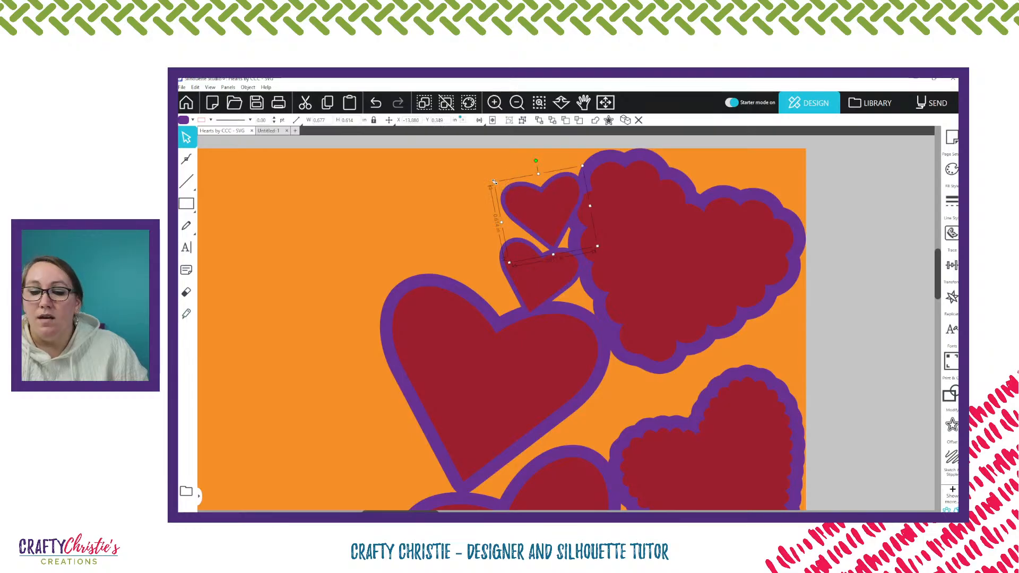
pyautogui.moveTo(494, 182); pyautogui.dragTo(502, 192)
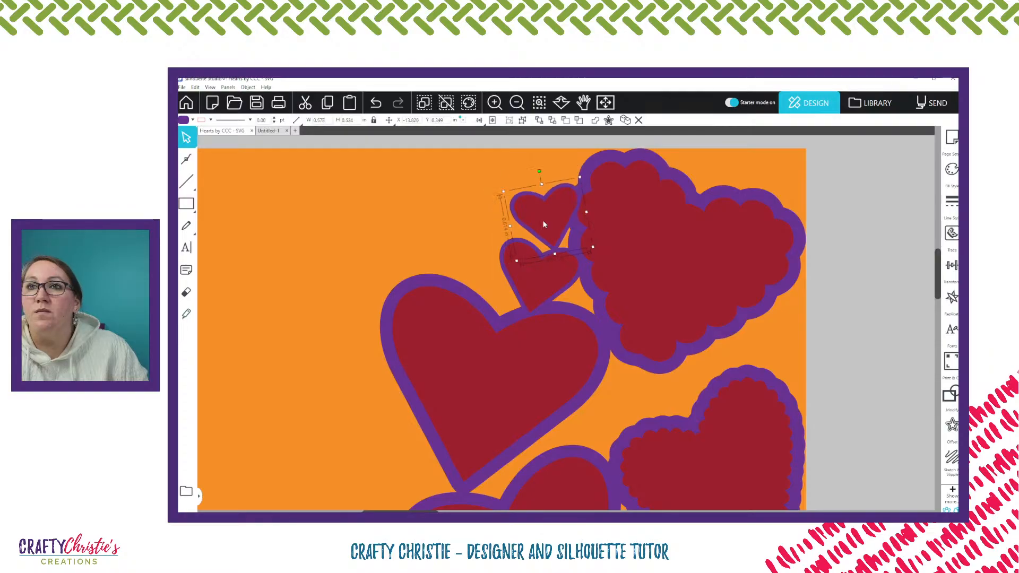
# Add a third small heart above the other two, shrunk to about 0.38 in wide, tilted clockwise and nestled against the top scalloped heart
pyautogui.moveTo(542, 221); pyautogui.dragTo(547, 178)
pyautogui.scroll(2, 550, 190)
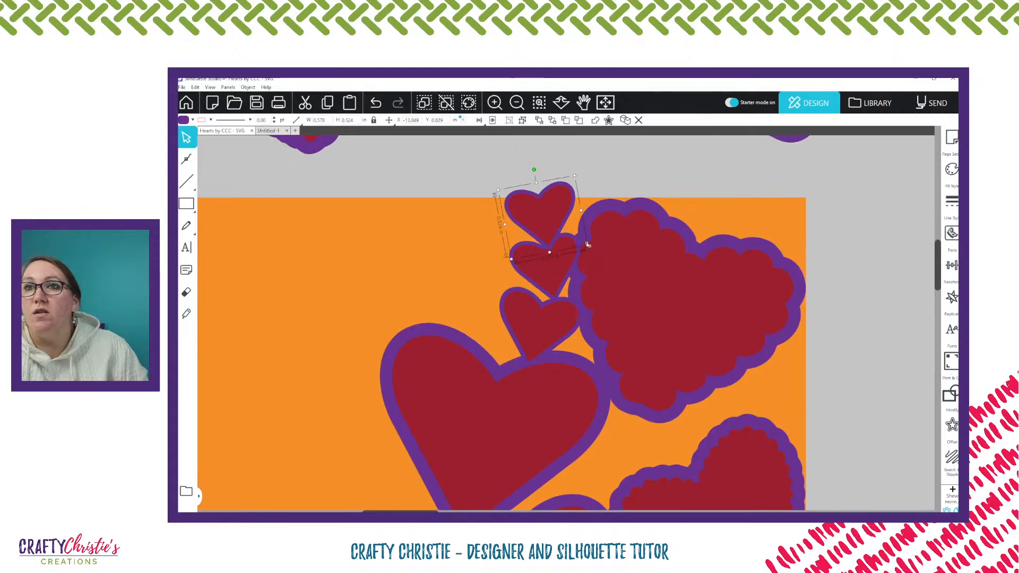
pyautogui.moveTo(587, 245); pyautogui.dragTo(550, 215)
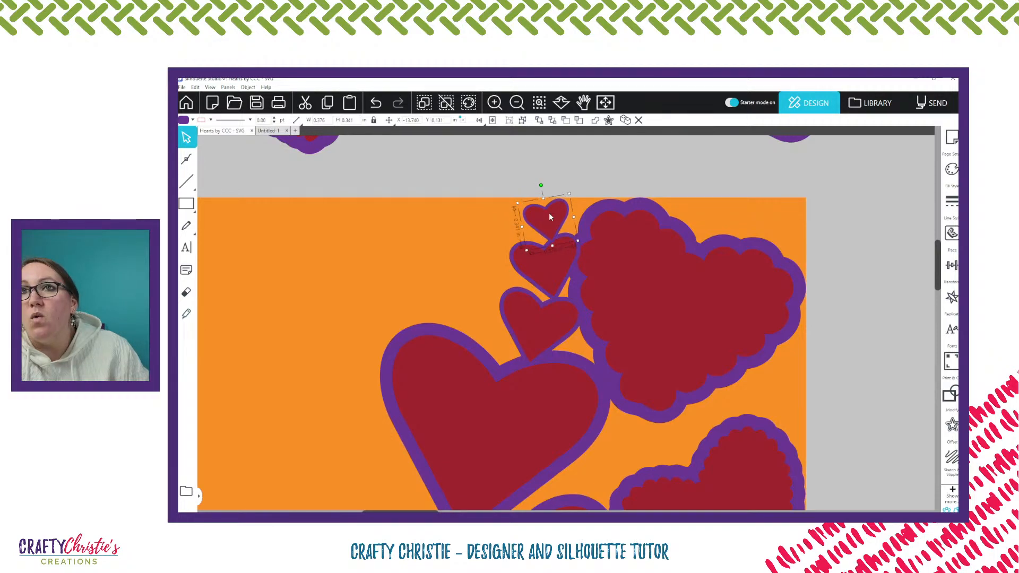
pyautogui.click(553, 279)
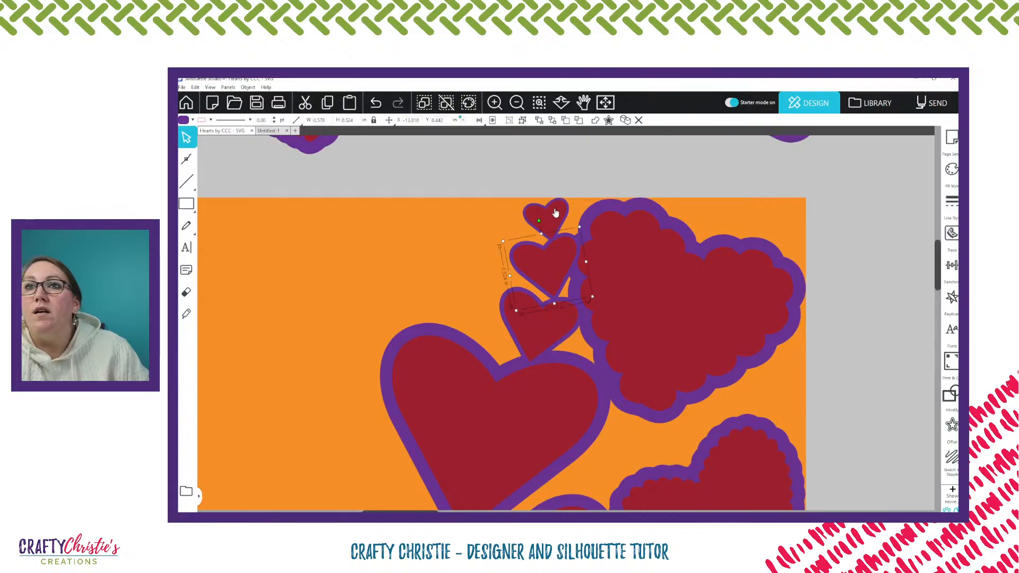
pyautogui.moveTo(556, 212); pyautogui.dragTo(562, 225)
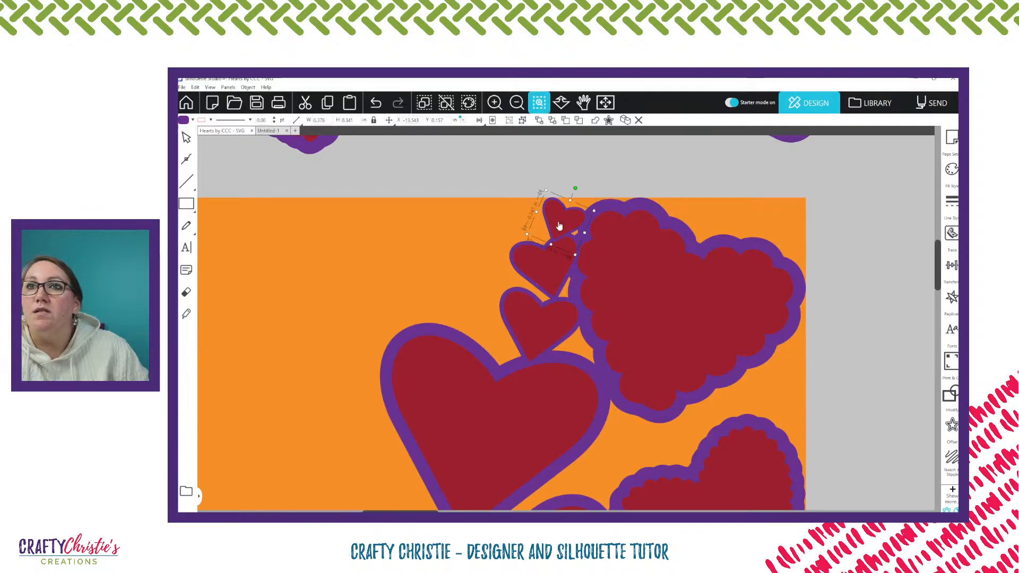
# Nudge the topmost small heart so its outline touches the top scalloped heart and the small heart below it
pyautogui.scroll(4, 544, 225)
pyautogui.scroll(1, 558, 223)
pyautogui.moveTo(589, 317); pyautogui.dragTo(572, 322)
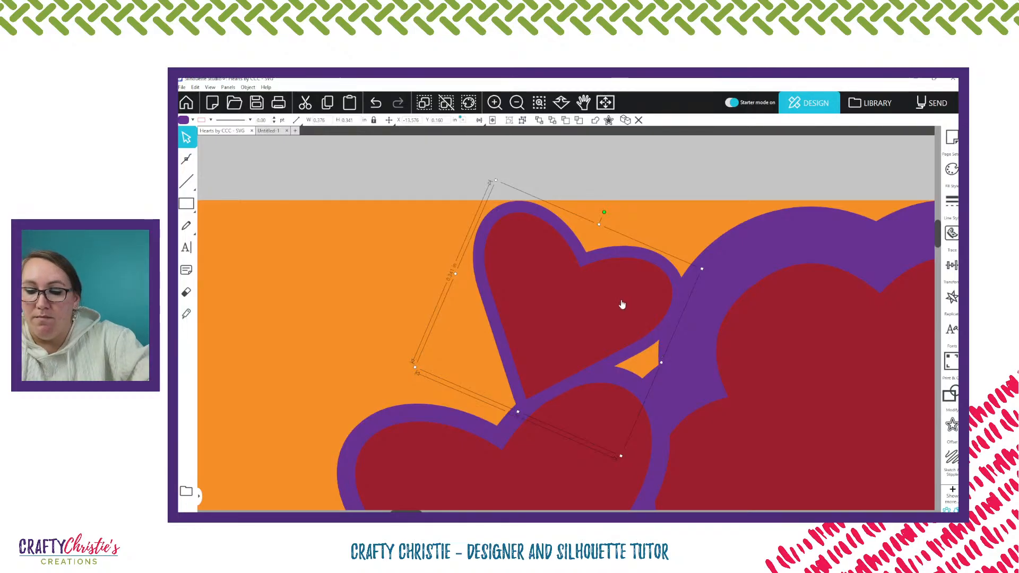
pyautogui.scroll(-7, 621, 304)
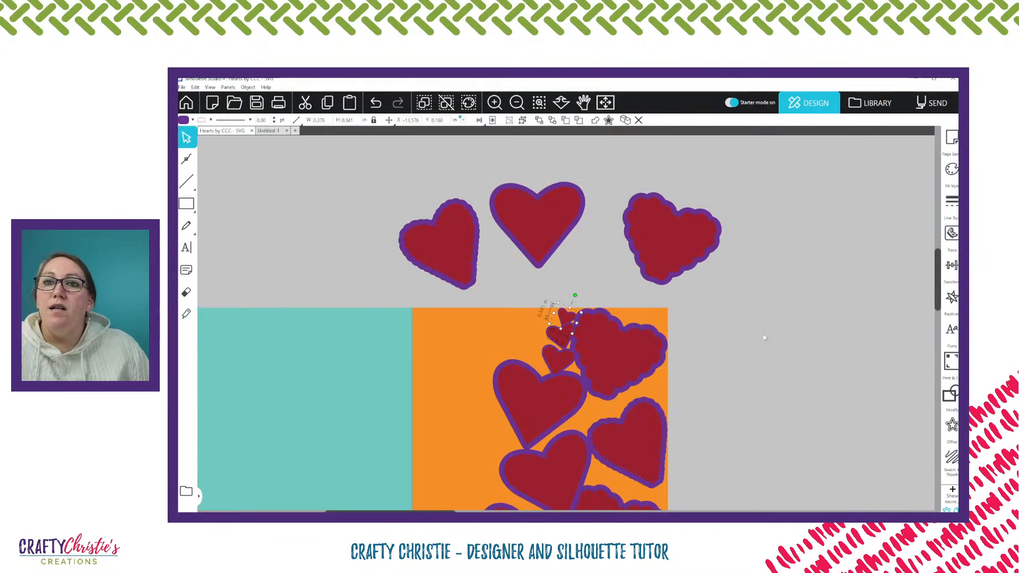
# Place copies of the 0.38 in and 0.58 in hearts at the right and left of the gap between the top two scalloped hearts
pyautogui.scroll(-3, 764, 337)
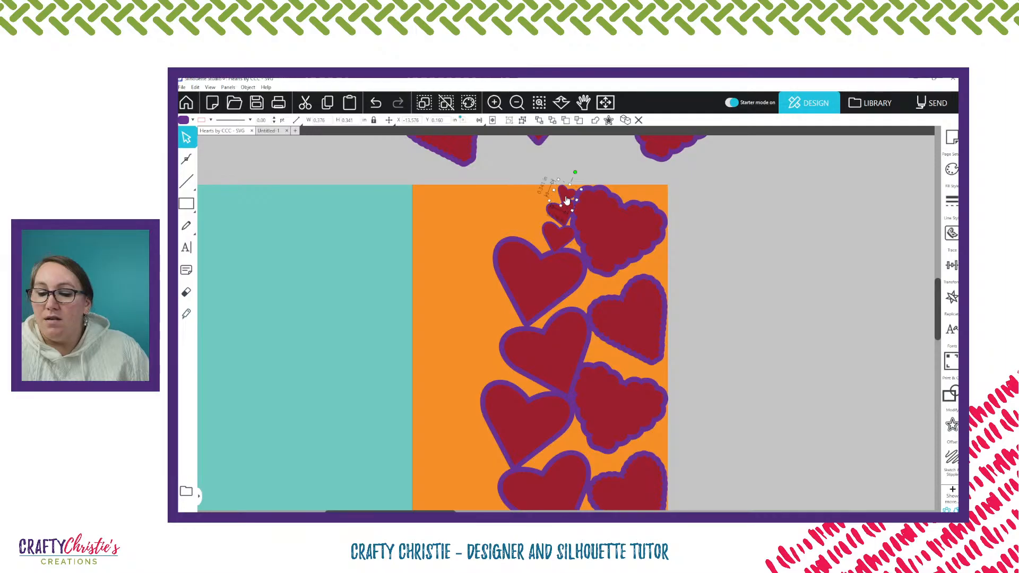
pyautogui.moveTo(566, 200); pyautogui.dragTo(657, 275)
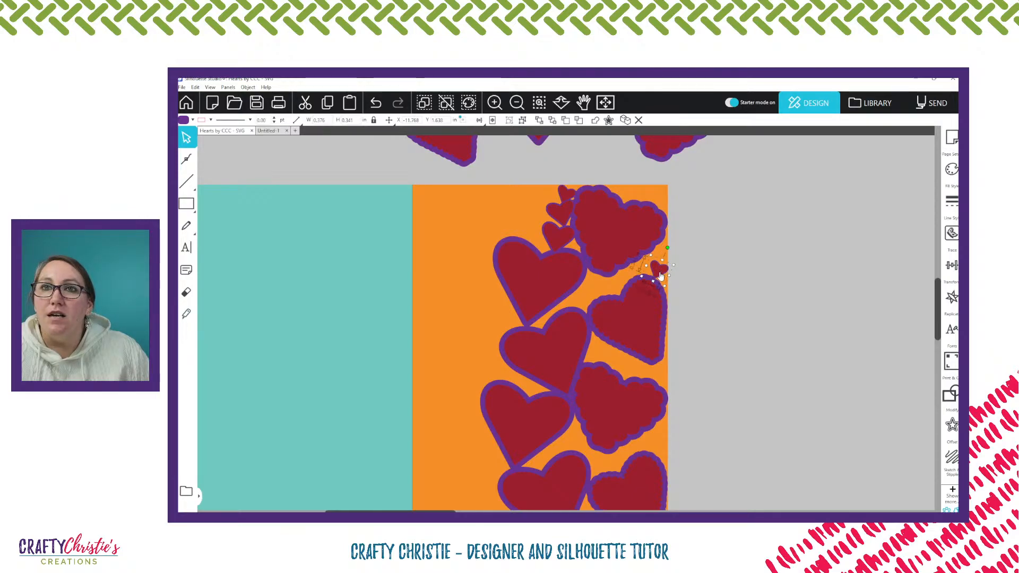
pyautogui.moveTo(660, 276); pyautogui.dragTo(658, 275)
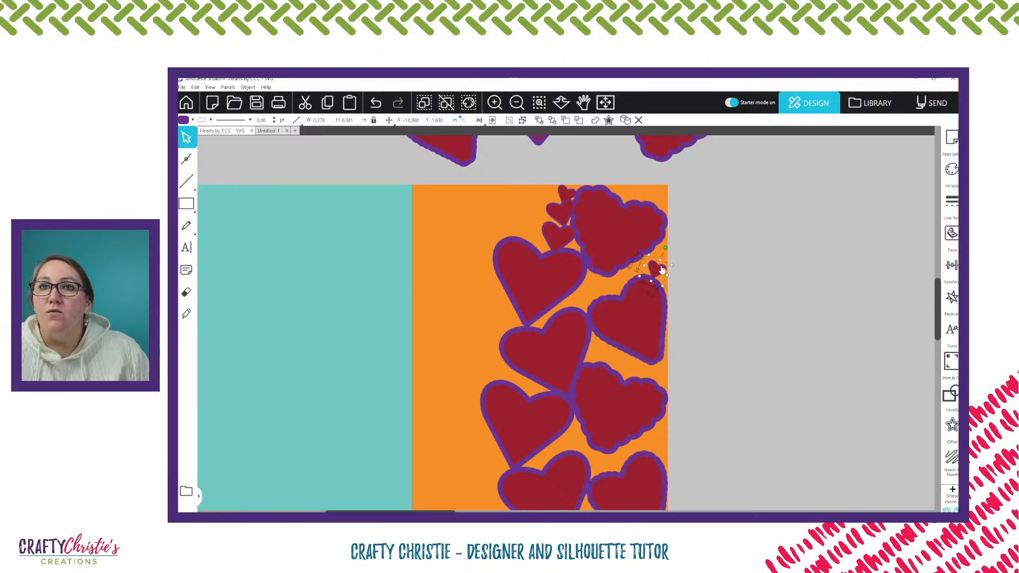
pyautogui.moveTo(561, 215); pyautogui.dragTo(596, 289)
# Duplicate the 0.68 in heart into the gap between the second and third scalloped hearts and adjust it until it touches both
pyautogui.scroll(-1, 561, 215)
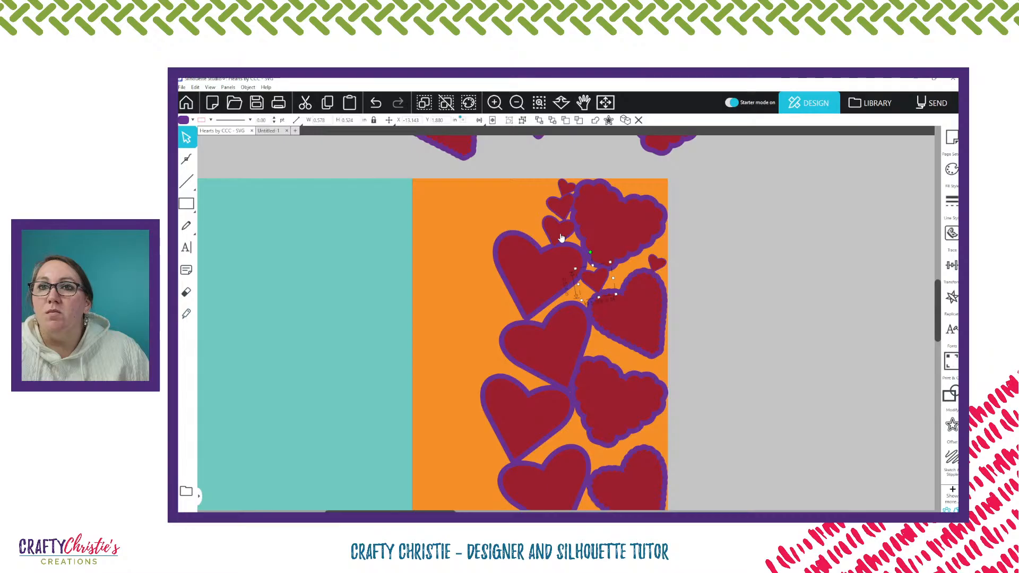
pyautogui.moveTo(583, 287); pyautogui.dragTo(626, 362)
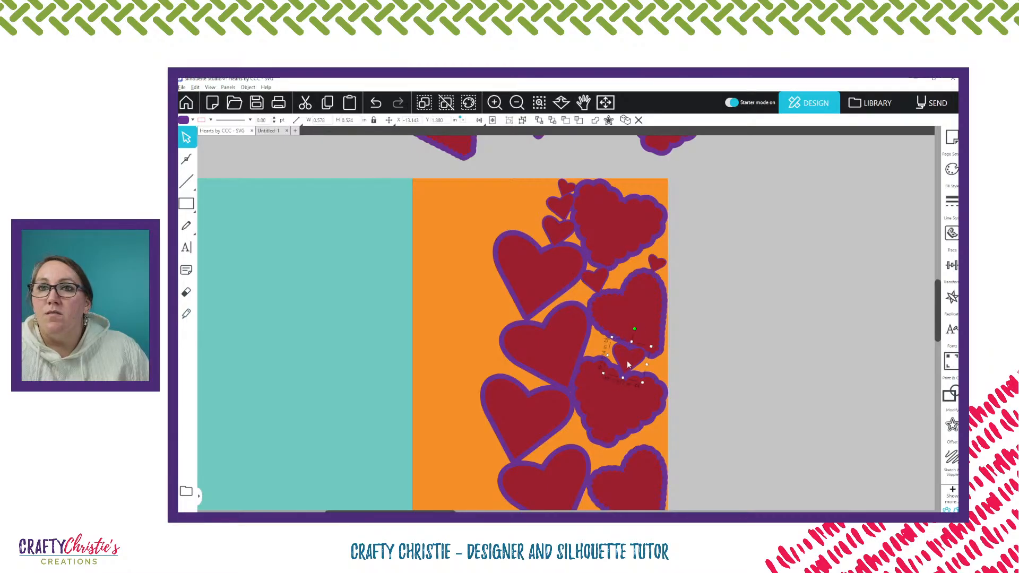
pyautogui.moveTo(627, 361); pyautogui.dragTo(626, 362)
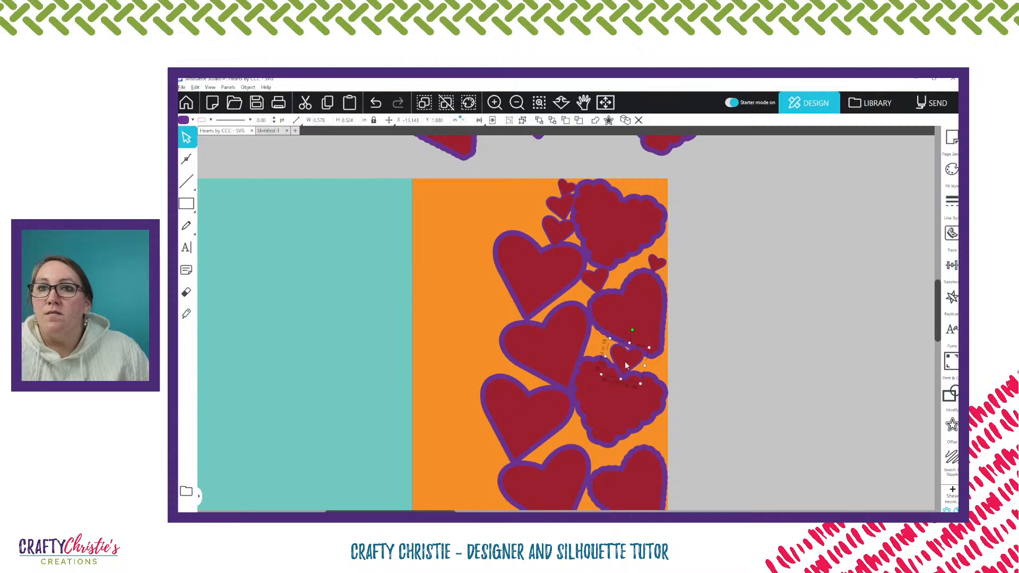
pyautogui.scroll(1, 686, 359)
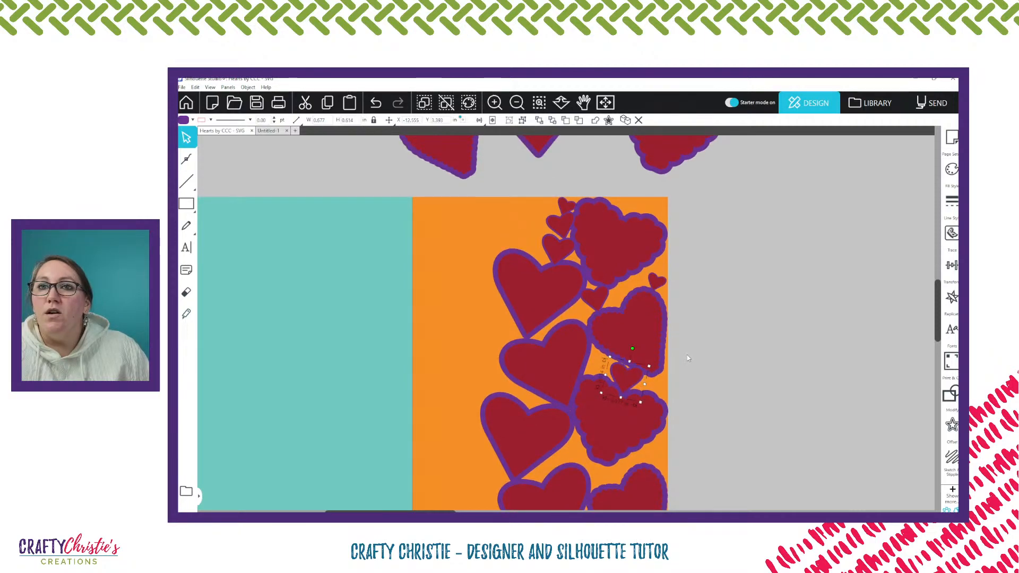
pyautogui.scroll(-4, 686, 358)
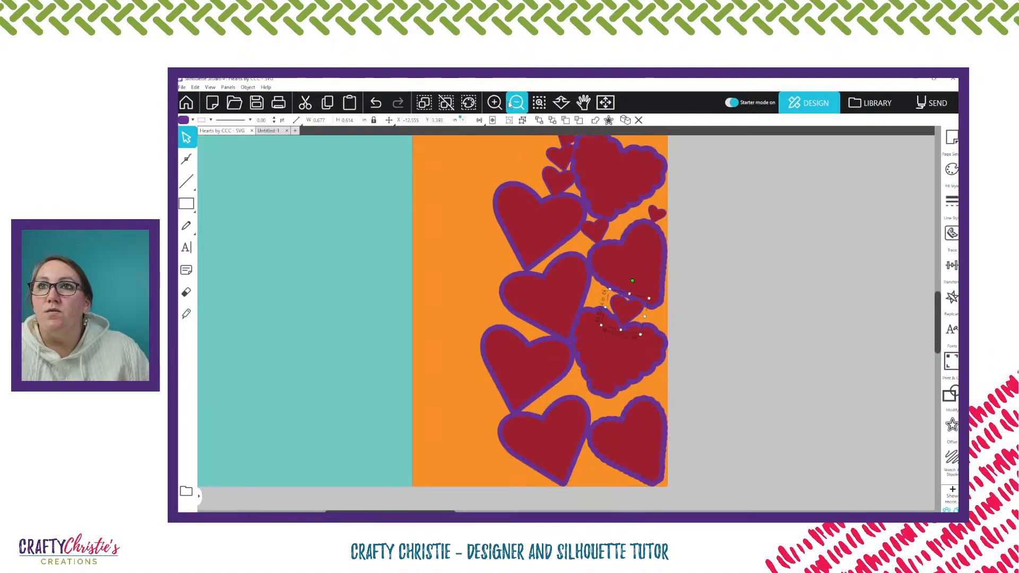
pyautogui.click(538, 101)
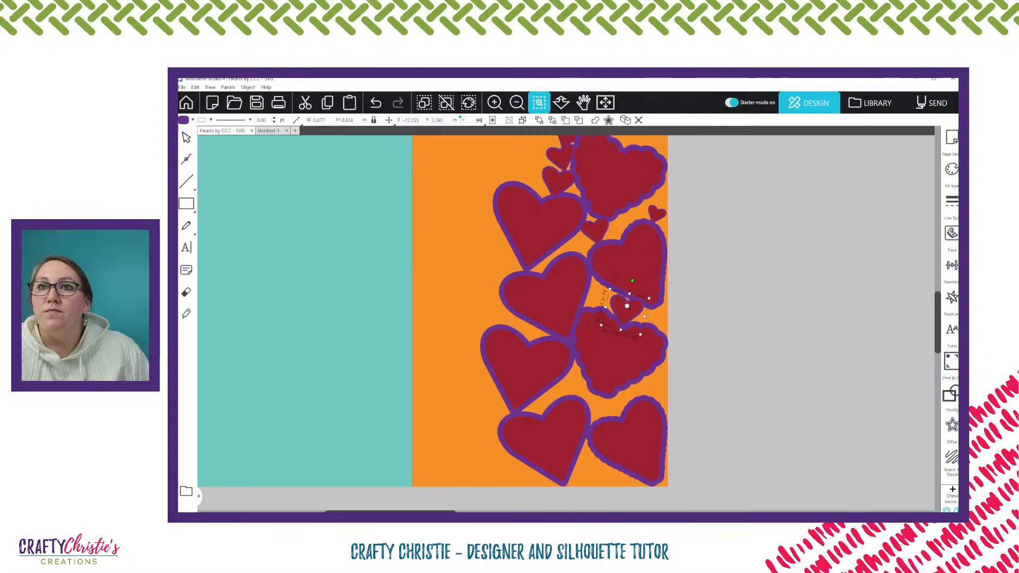
pyautogui.click(627, 306)
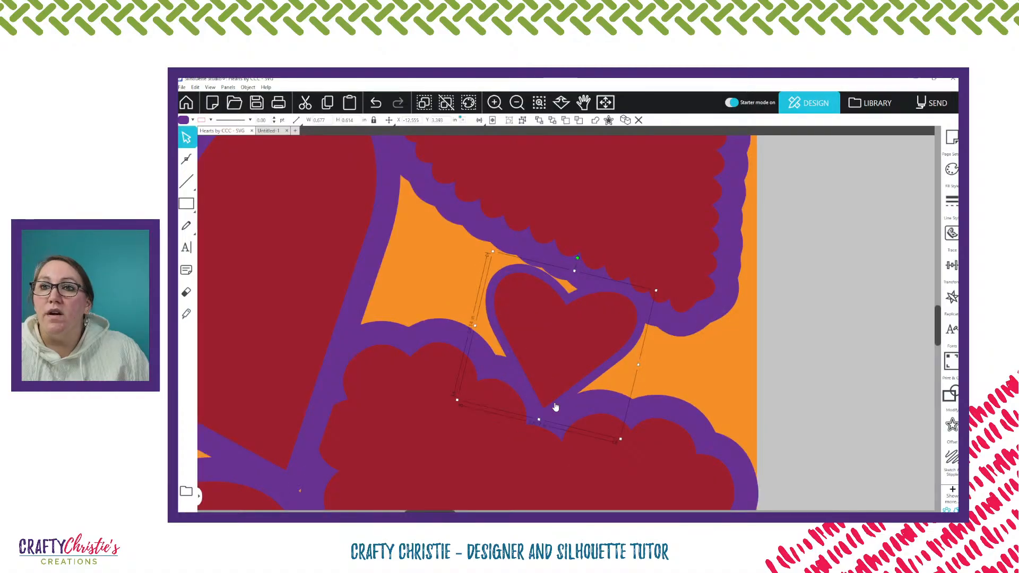
pyautogui.moveTo(547, 394); pyautogui.dragTo(542, 444)
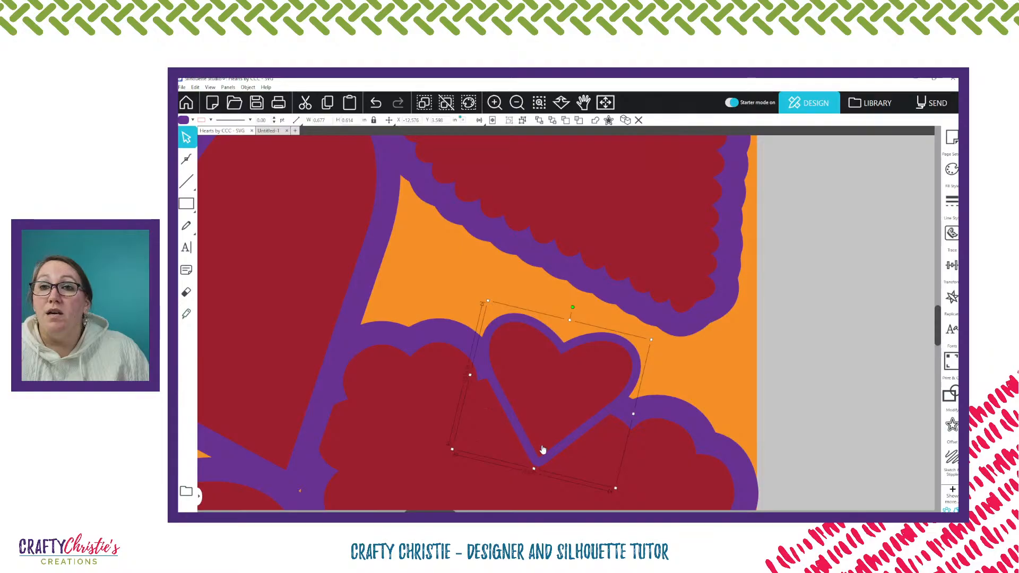
pyautogui.moveTo(559, 424); pyautogui.dragTo(567, 383)
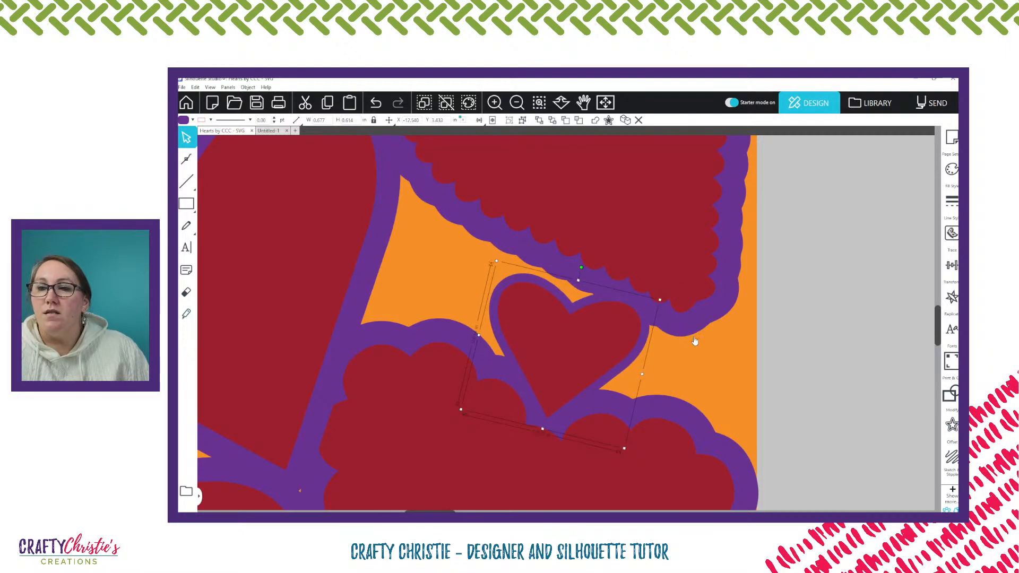
# Fit a copy of the 0.58 in heart between the second and third scalloped hearts, left of the small heart already there
pyautogui.scroll(-10, 694, 341)
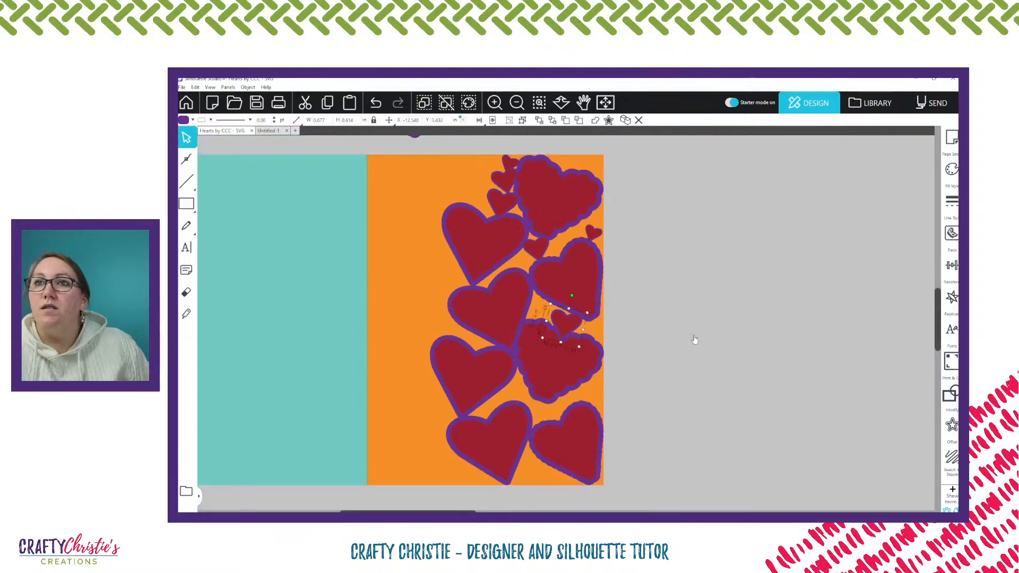
pyautogui.scroll(1, 699, 327)
pyautogui.scroll(1, 698, 323)
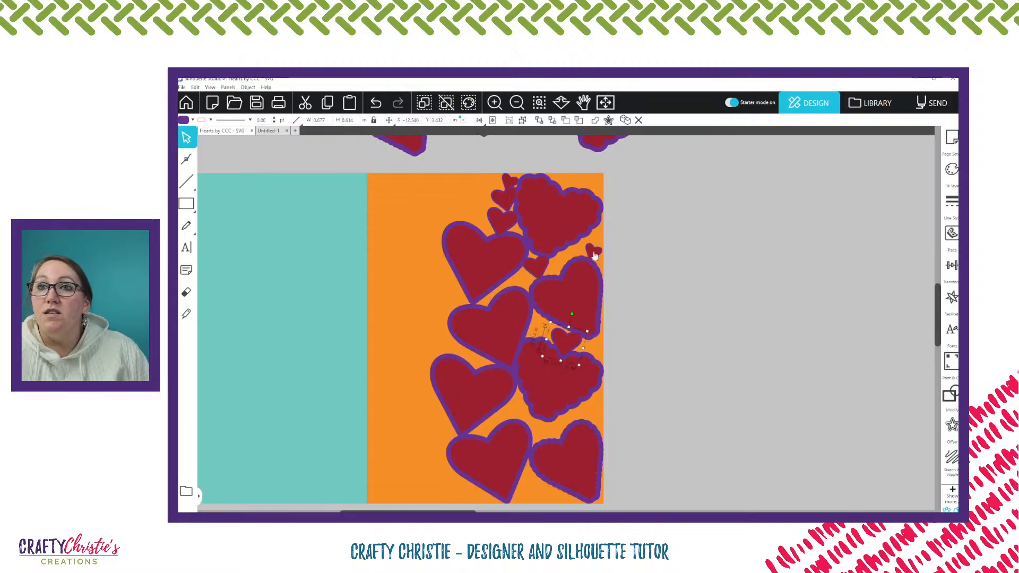
pyautogui.click(544, 215)
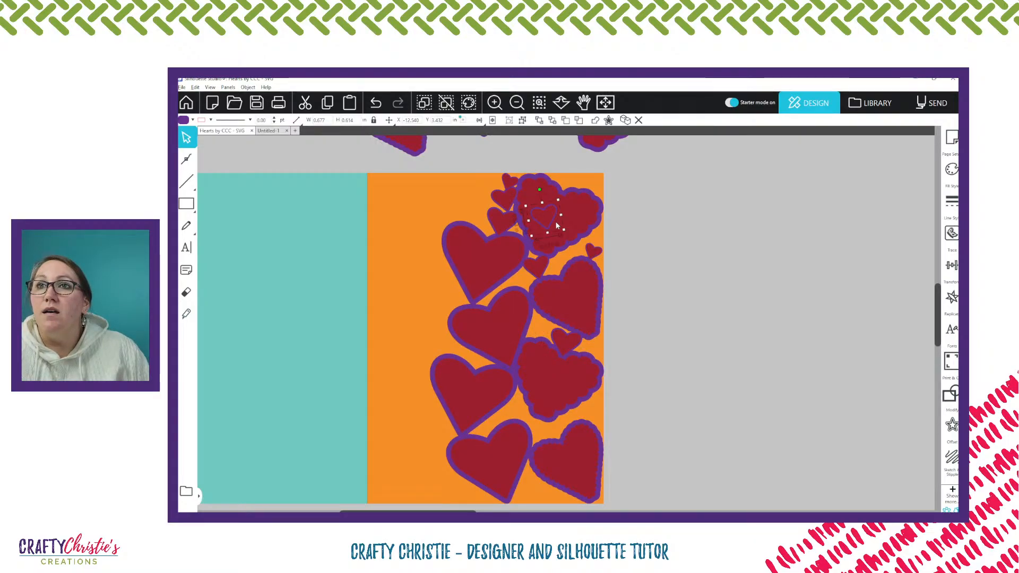
pyautogui.moveTo(556, 226); pyautogui.dragTo(541, 330)
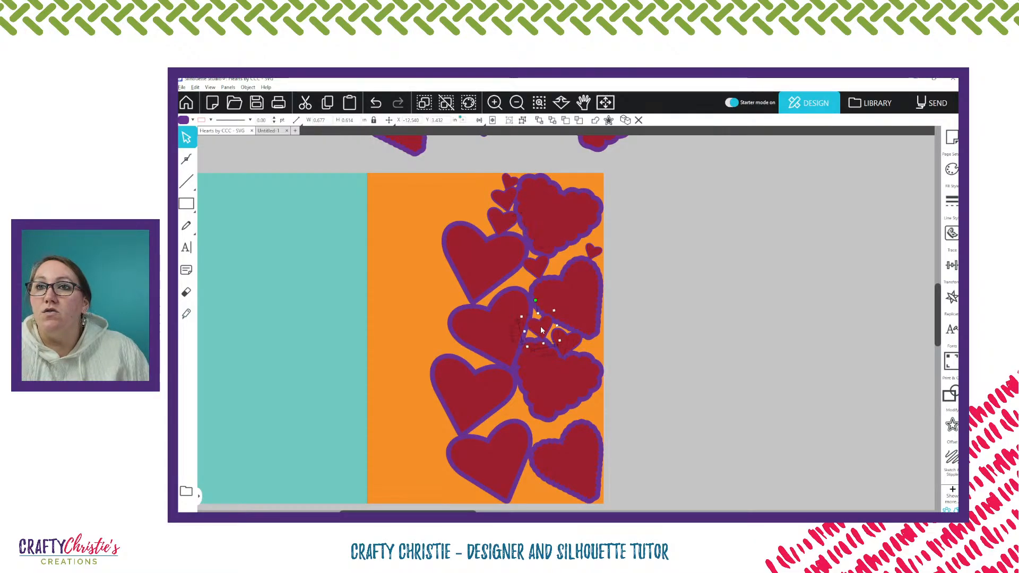
pyautogui.scroll(-1, 676, 339)
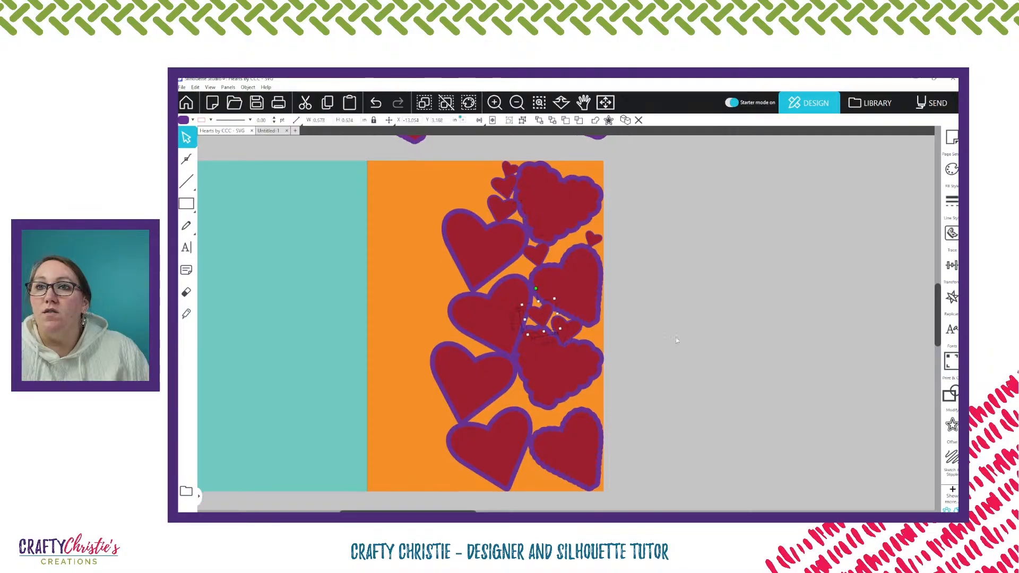
pyautogui.scroll(1, 676, 340)
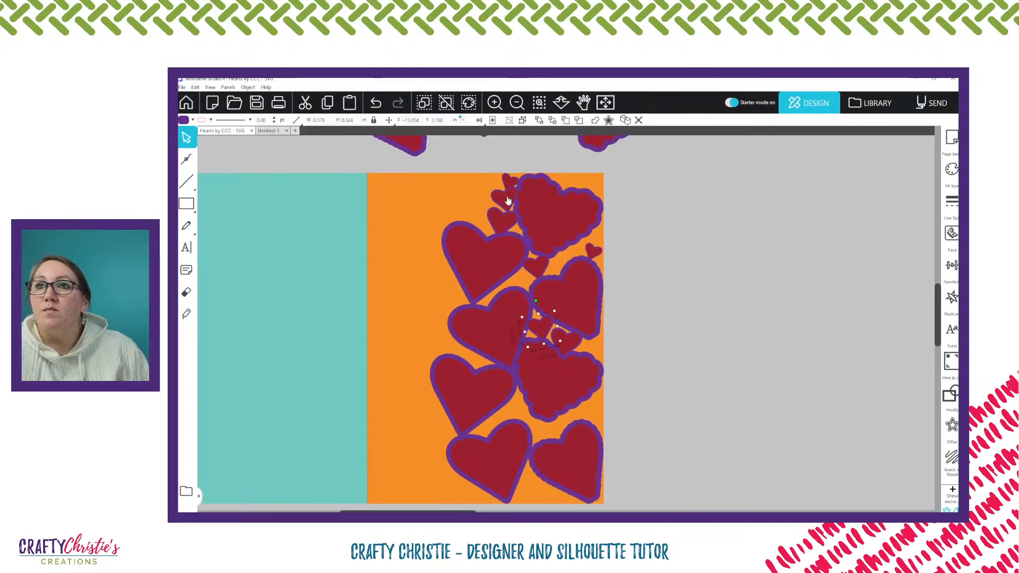
# Place a 0.58 in heart copy at the panel's right edge above the bottom scalloped heart, and set a 0.68 in copy aside off the page
pyautogui.moveTo(508, 201); pyautogui.dragTo(590, 410)
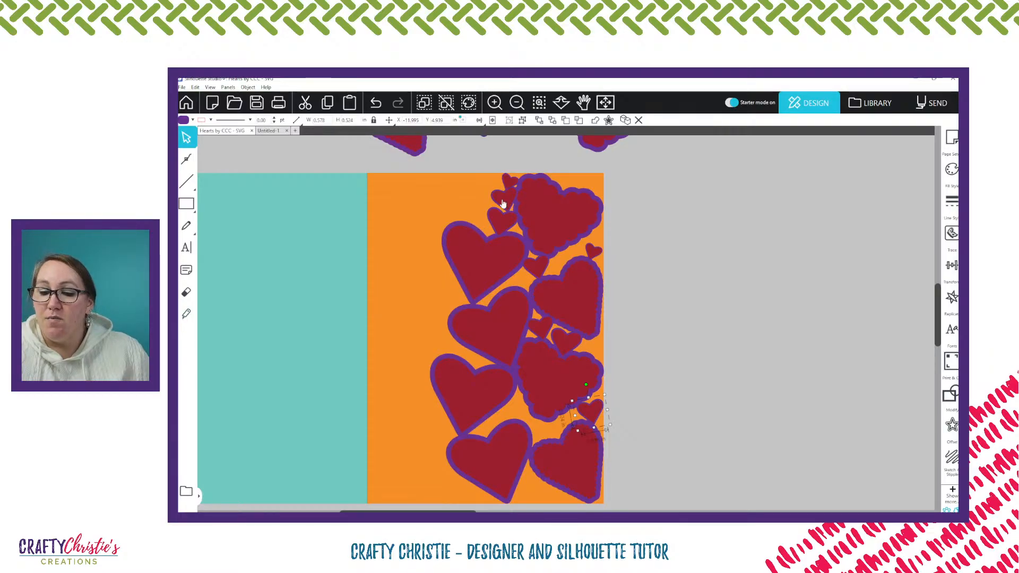
pyautogui.click(501, 222)
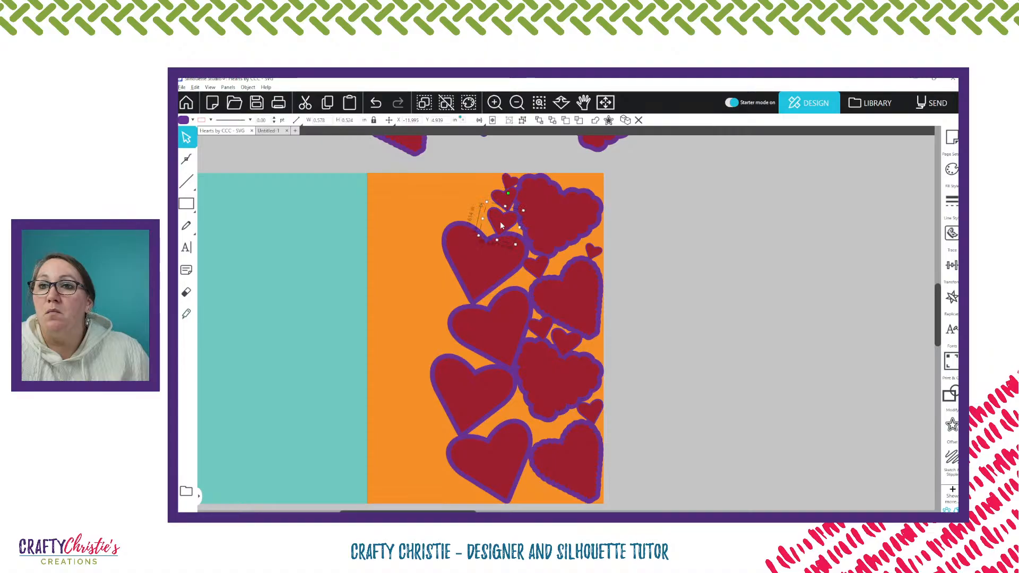
pyautogui.click(516, 411)
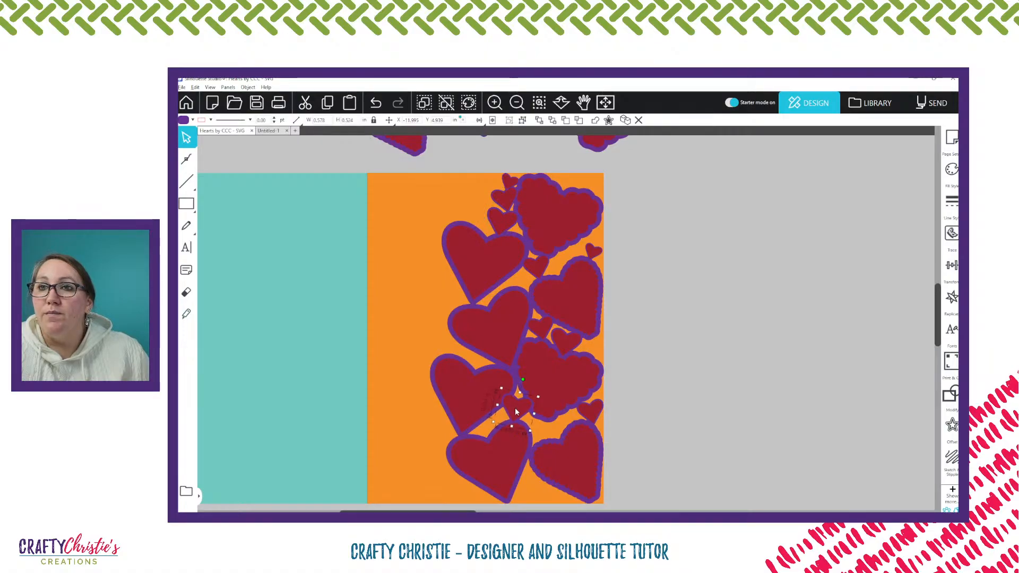
pyautogui.moveTo(516, 412); pyautogui.dragTo(723, 356)
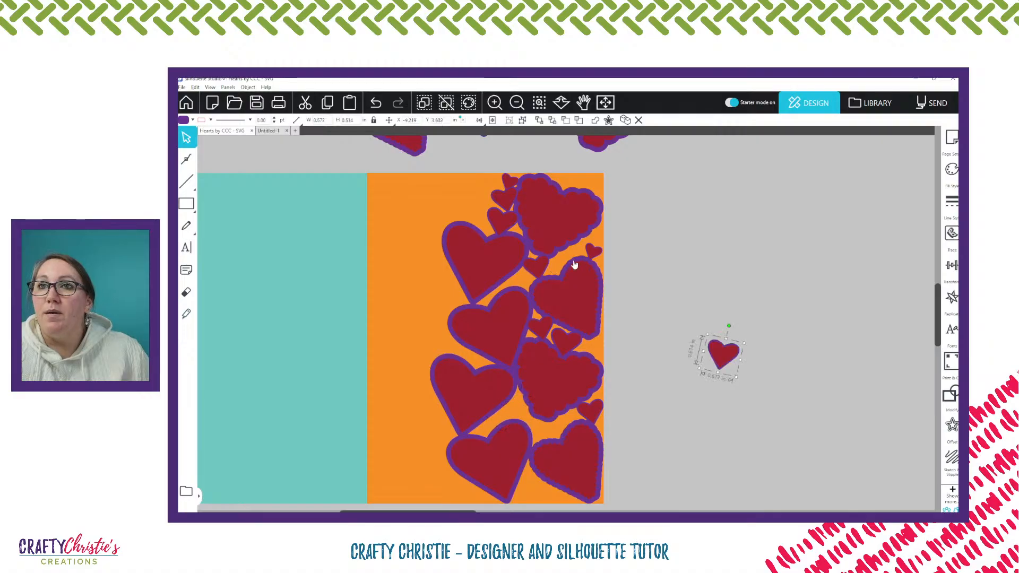
# Place three copies of the 0.38 in heart rising from the gap between the two lowest smooth hearts toward the third scalloped heart
pyautogui.click(549, 406)
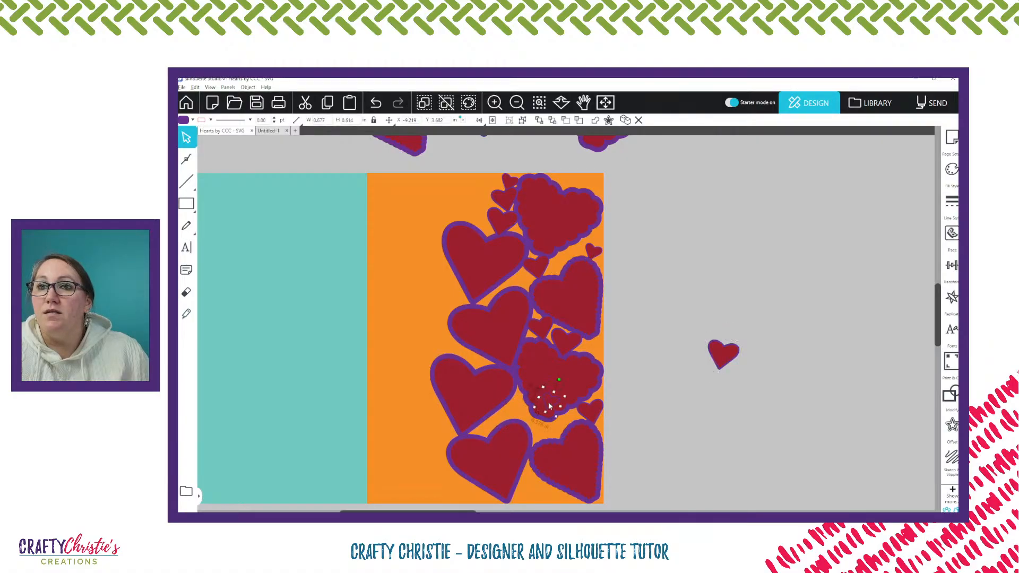
pyautogui.moveTo(549, 406); pyautogui.dragTo(486, 432)
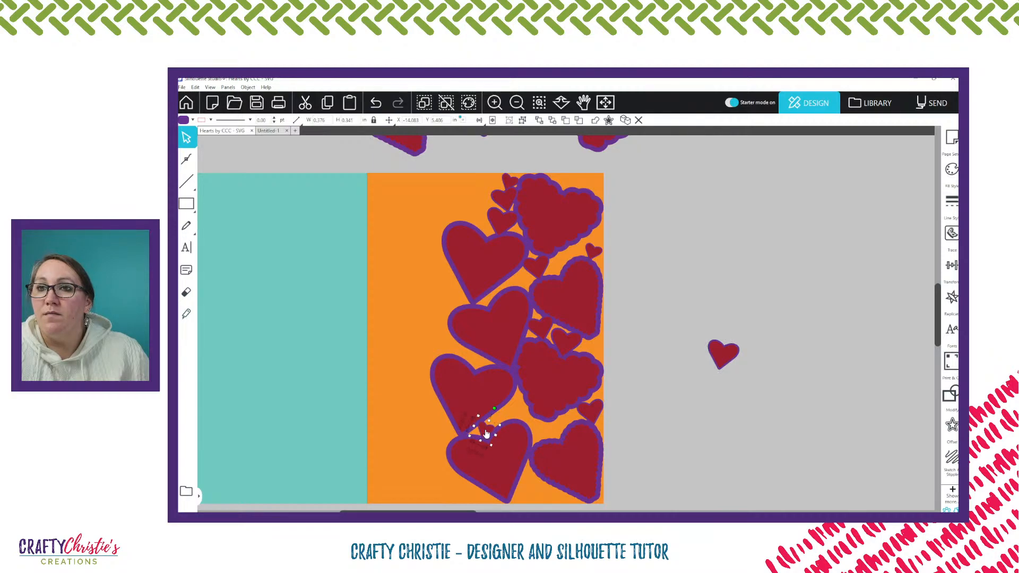
pyautogui.moveTo(486, 434); pyautogui.dragTo(521, 403)
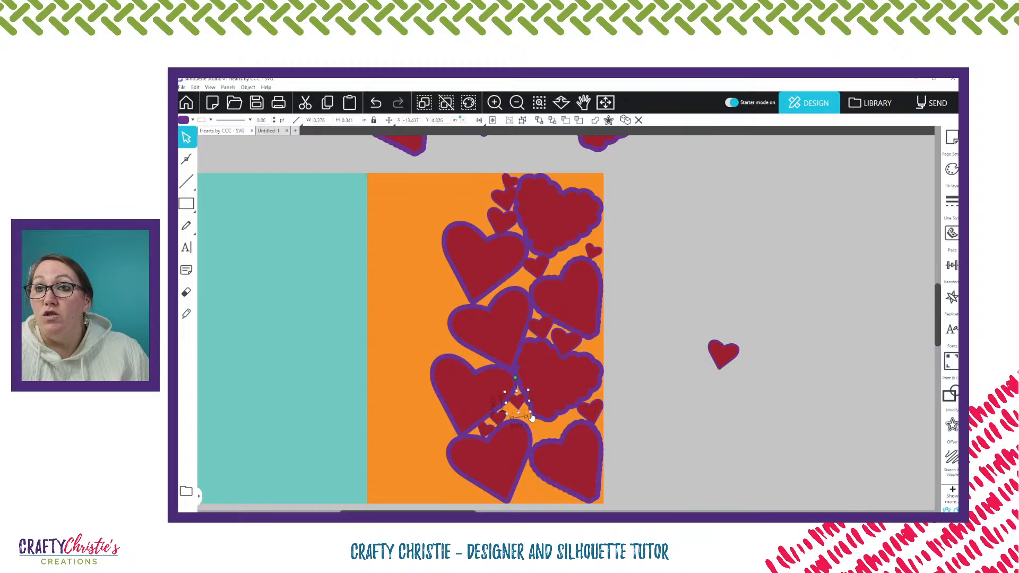
# Shrink the highest of these copies to about 0.30 in wide, and add two more that size stepping down beside the third scalloped heart
pyautogui.moveTo(530, 413); pyautogui.dragTo(530, 411)
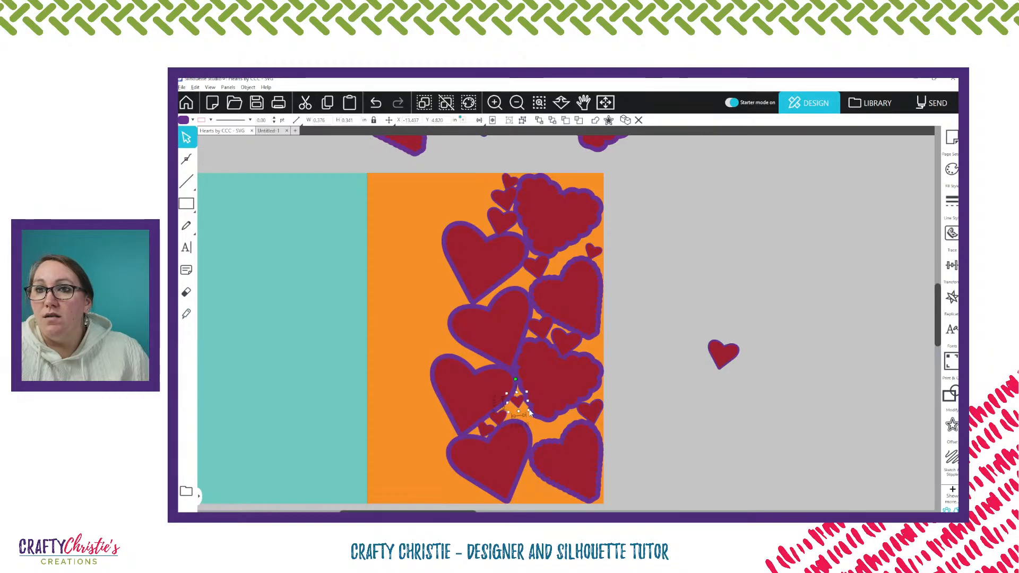
pyautogui.moveTo(530, 411); pyautogui.dragTo(518, 402)
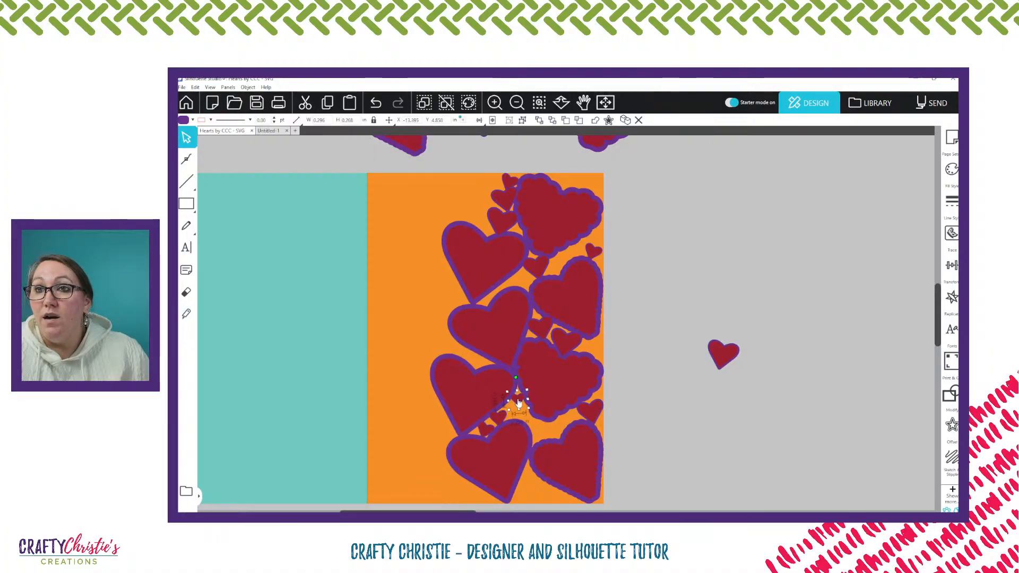
pyautogui.moveTo(519, 402)
pyautogui.mouseDown()
pyautogui.moveTo(521, 416)
pyautogui.moveTo(516, 391)
pyautogui.moveTo(537, 427)
pyautogui.moveTo(530, 402)
pyautogui.mouseUp()
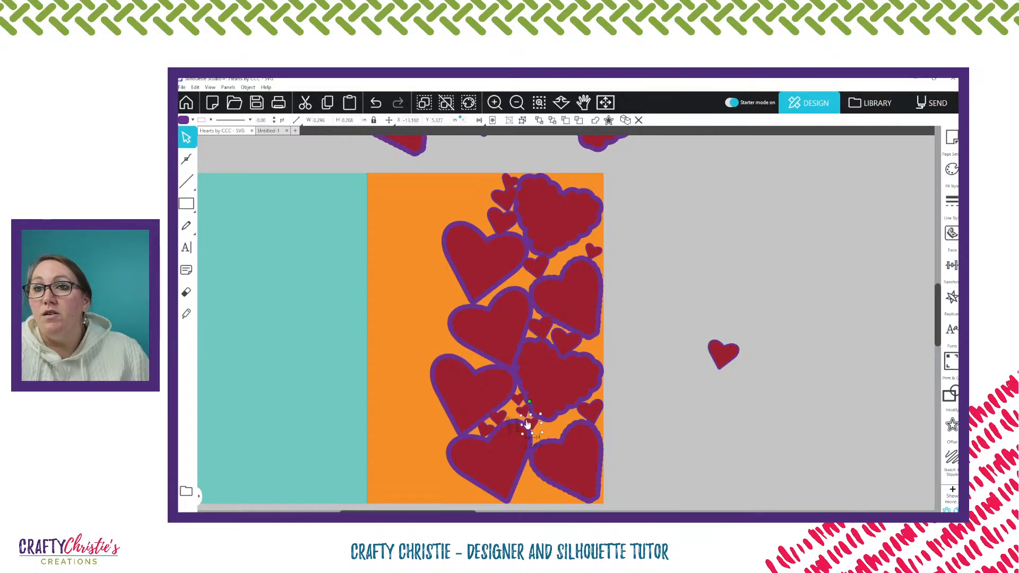
# Place 0.30 in heart copies at the panel's right edge below the second scalloped heart and beside the small heart above the bottom scalloped one
pyautogui.keyDown('alt'); pyautogui.moveTo(536, 420); pyautogui.dragTo(597, 343); pyautogui.keyUp('alt')
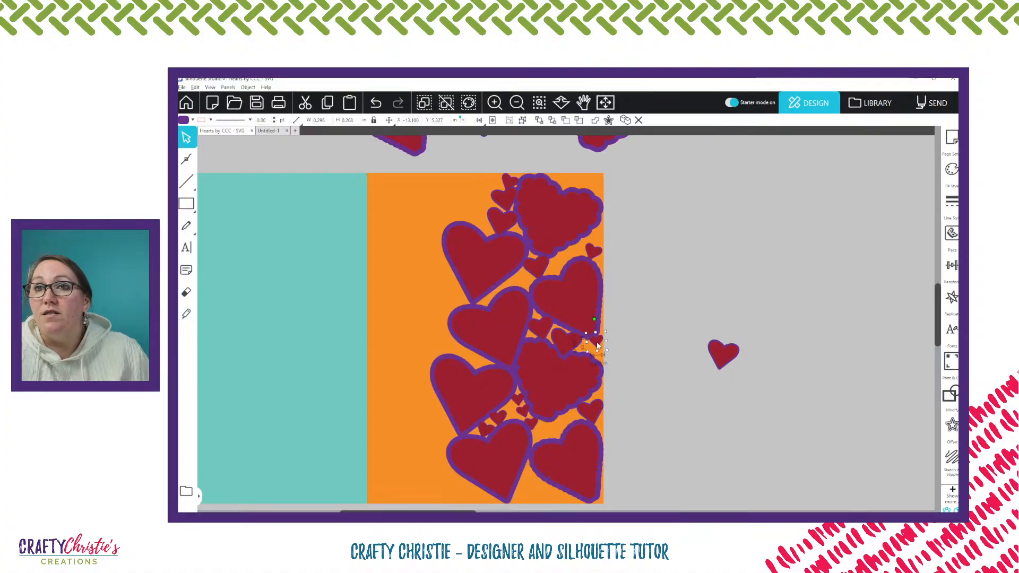
pyautogui.moveTo(597, 345); pyautogui.dragTo(598, 345)
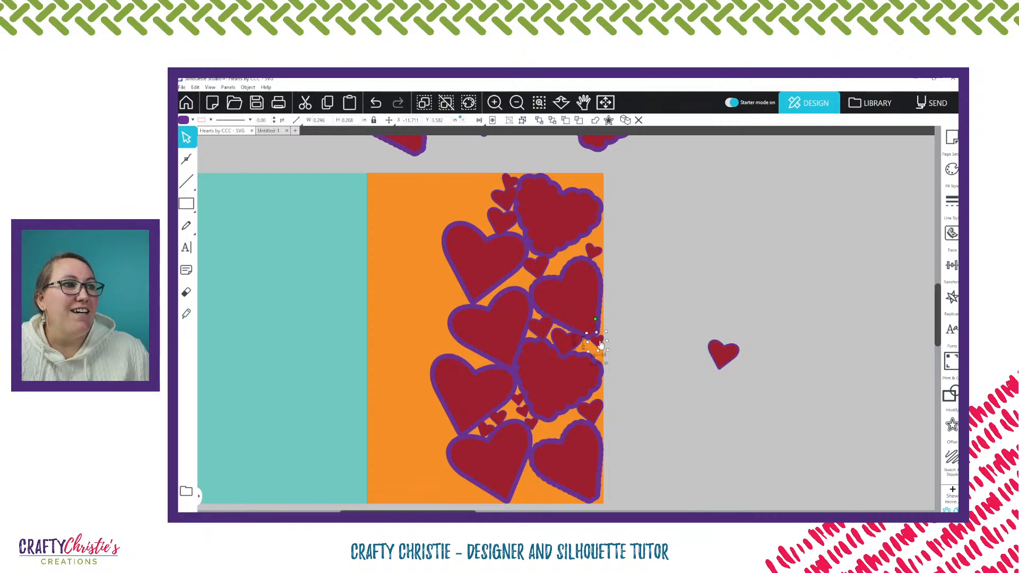
pyautogui.moveTo(600, 345); pyautogui.dragTo(577, 419)
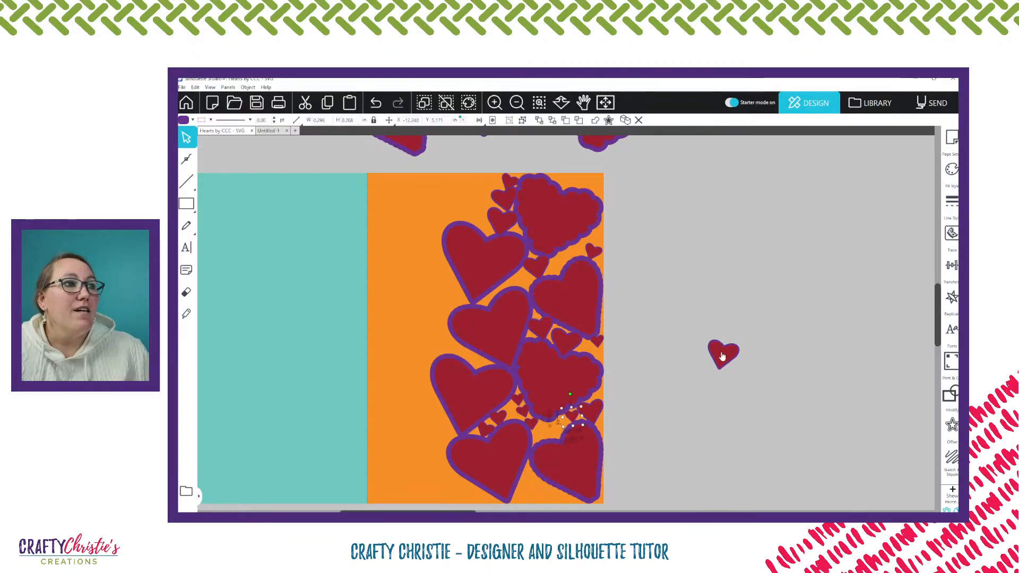
# Place a copy of the off-page 0.68 in heart above the bottom scalloped heart and shrink it to about 0.60 in wide
pyautogui.moveTo(720, 358); pyautogui.dragTo(548, 427)
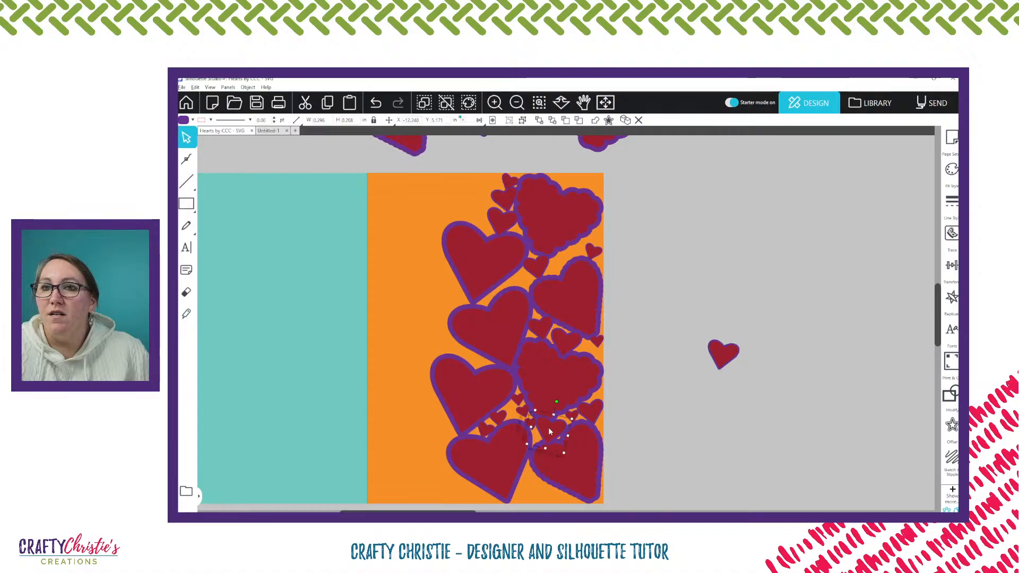
pyautogui.click(539, 102)
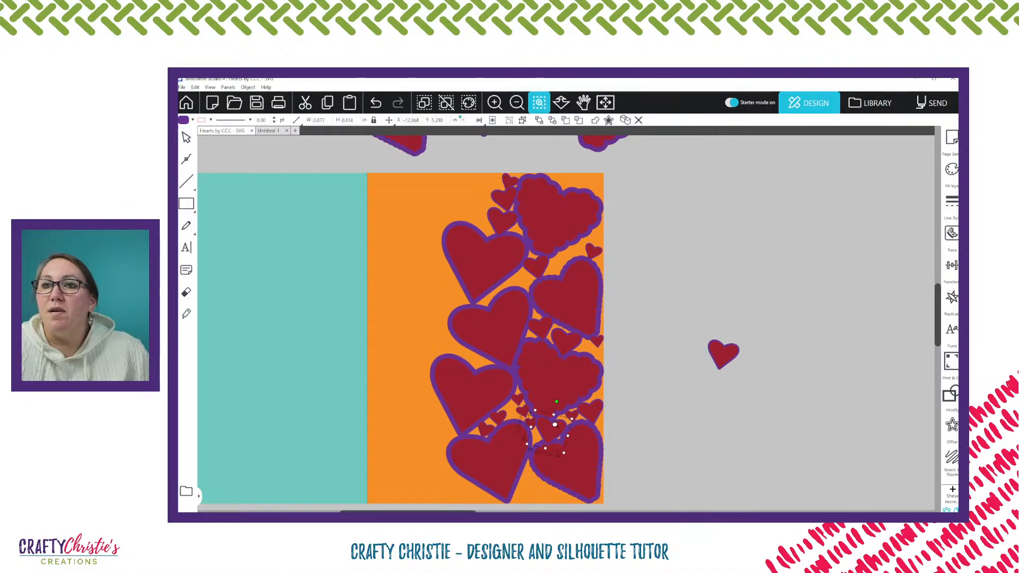
pyautogui.moveTo(512, 339); pyautogui.dragTo(605, 435)
pyautogui.scroll(-1, 608, 321)
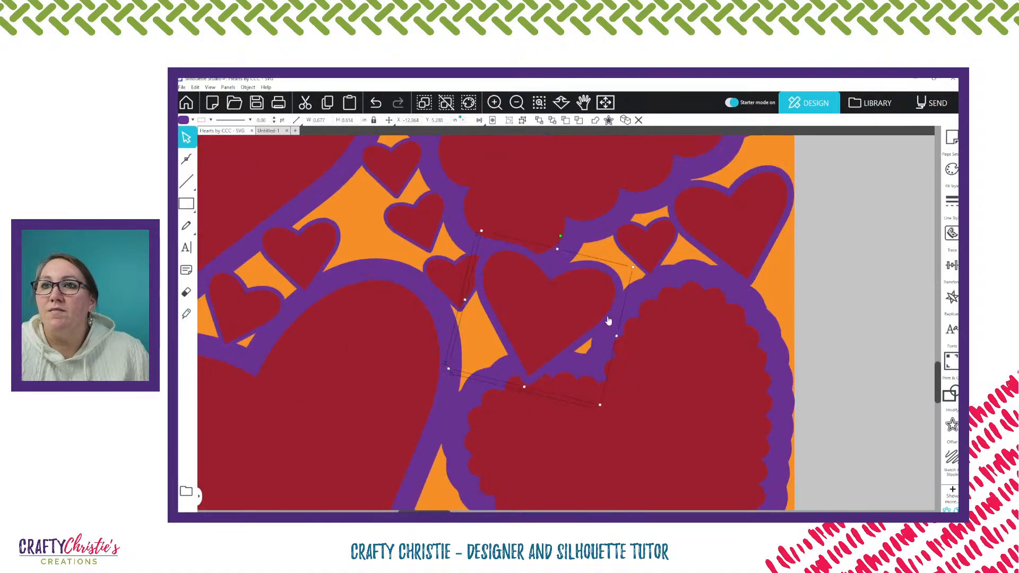
pyautogui.moveTo(572, 304); pyautogui.dragTo(585, 310)
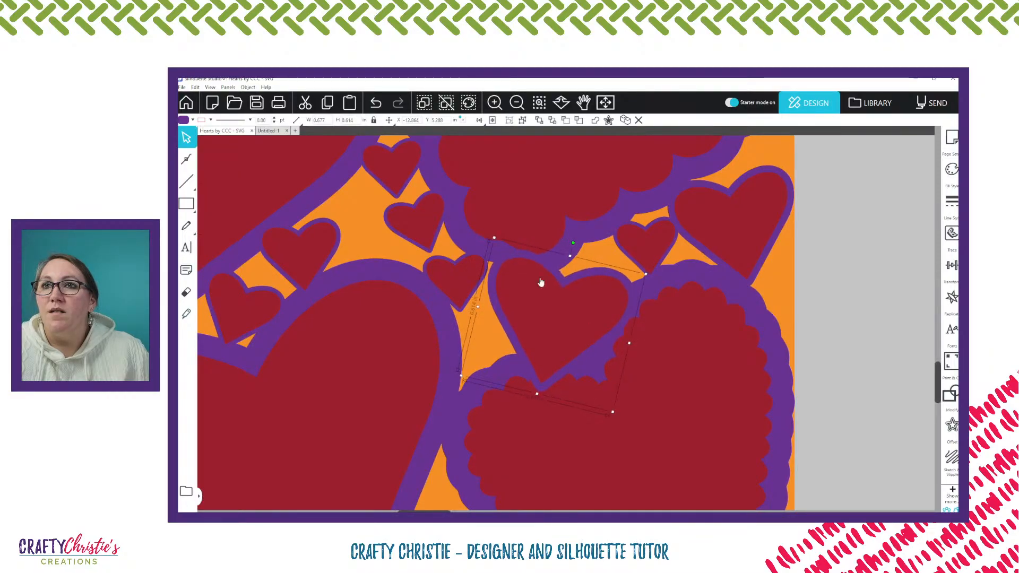
pyautogui.moveTo(494, 238); pyautogui.dragTo(501, 248)
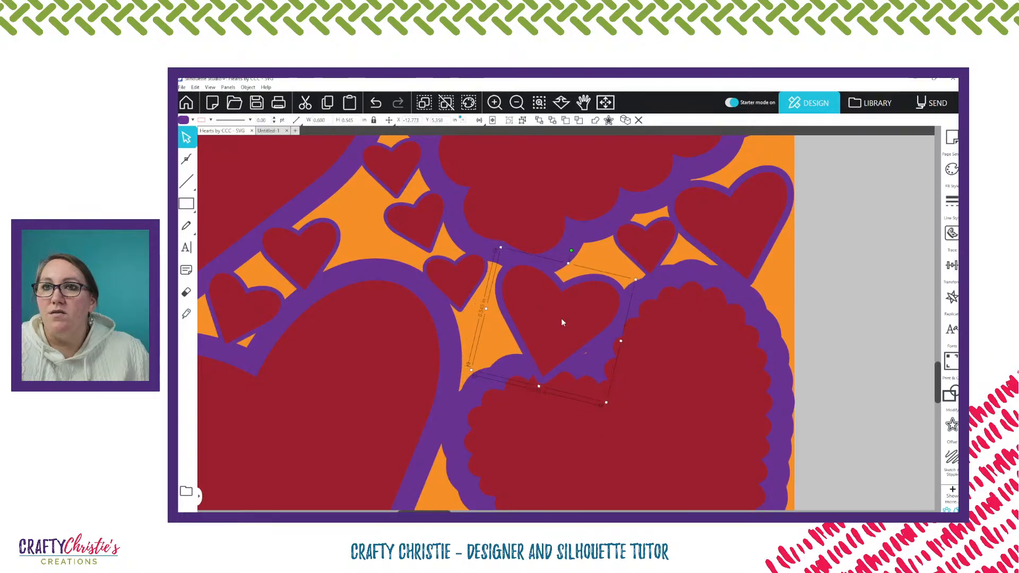
# Fine-tune the 0.60 in heart's position so it touches both the third and the bottom scalloped hearts
pyautogui.moveTo(561, 318); pyautogui.dragTo(567, 314)
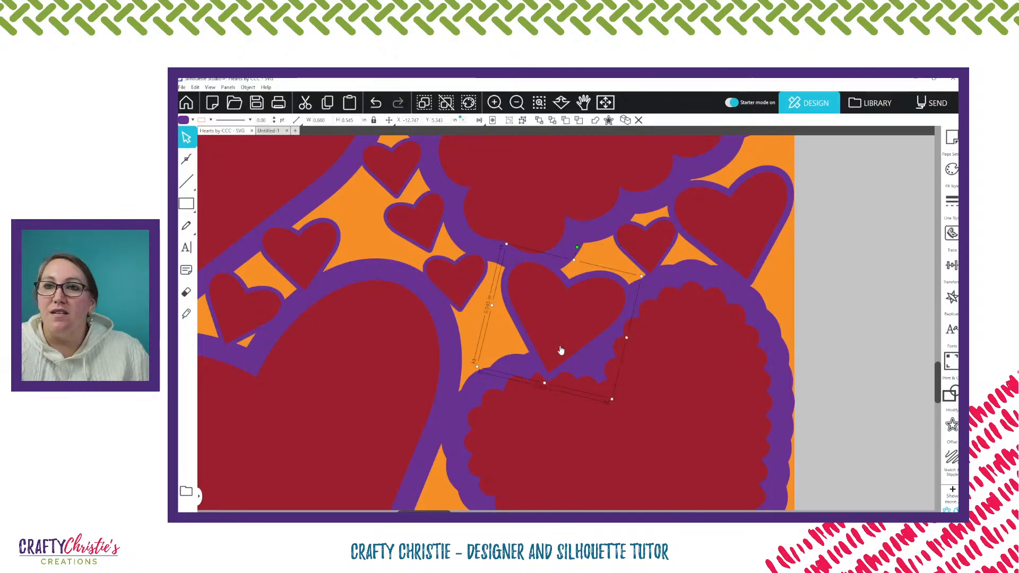
pyautogui.moveTo(560, 349); pyautogui.dragTo(566, 341)
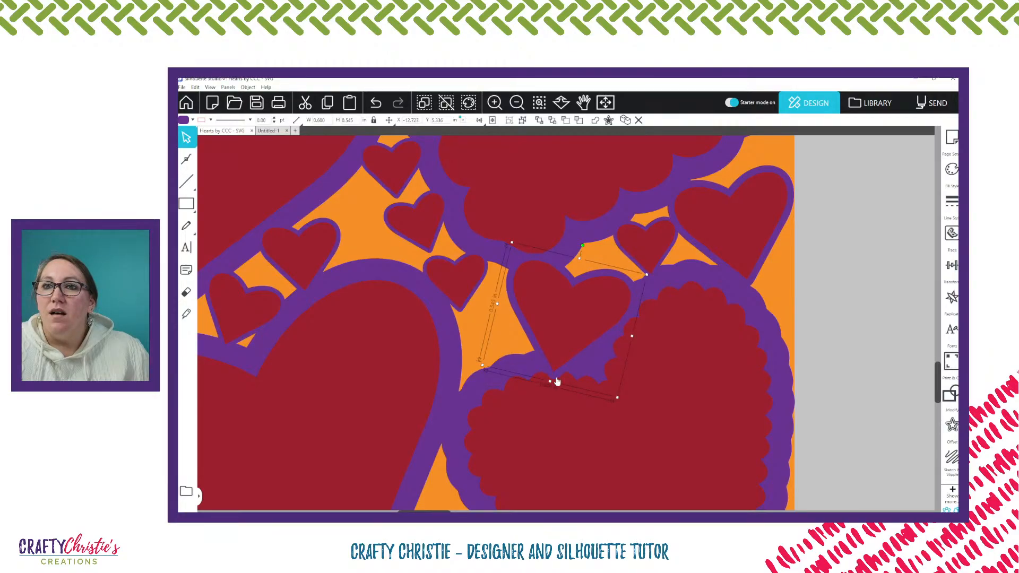
pyautogui.moveTo(557, 354)
pyautogui.mouseDown()
pyautogui.moveTo(568, 337)
pyautogui.moveTo(560, 351)
pyautogui.mouseUp()
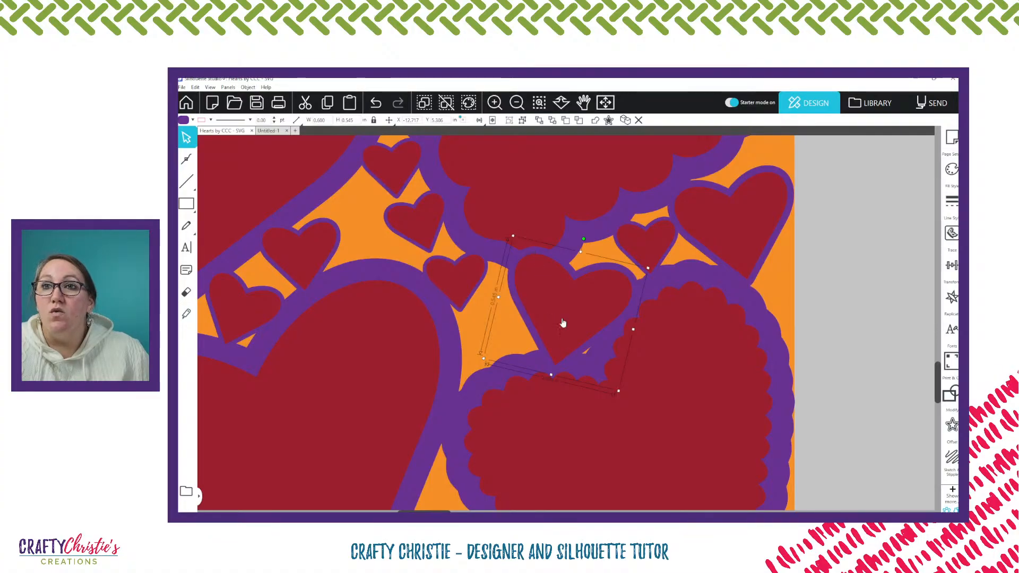
pyautogui.moveTo(563, 322); pyautogui.dragTo(565, 328)
pyautogui.press('Left')
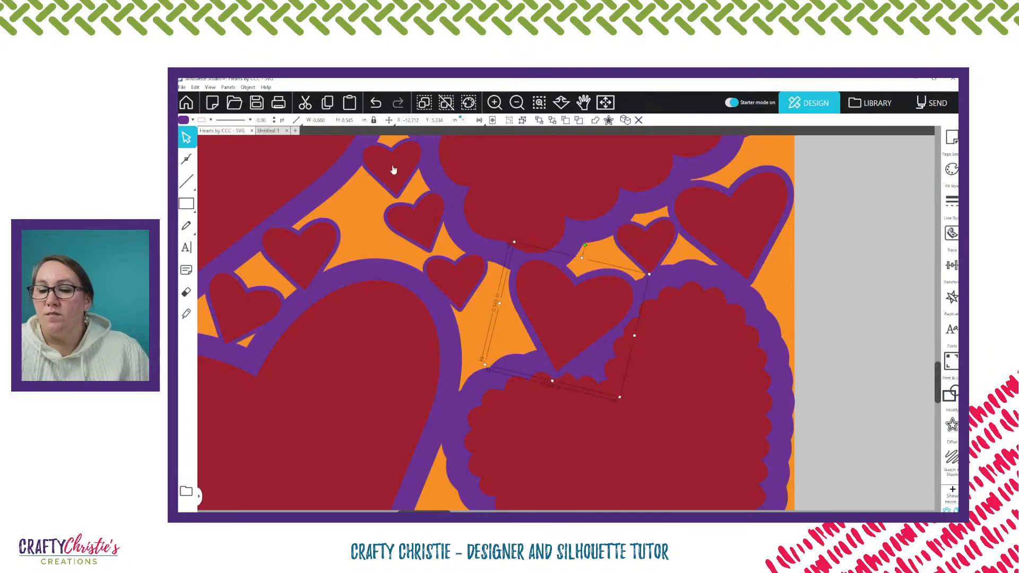
# Place a 0.38 in heart copy in the gap beside the 0.60 in heart, and set 0.30 and 0.38 in copies off the page
pyautogui.moveTo(393, 170); pyautogui.dragTo(382, 190)
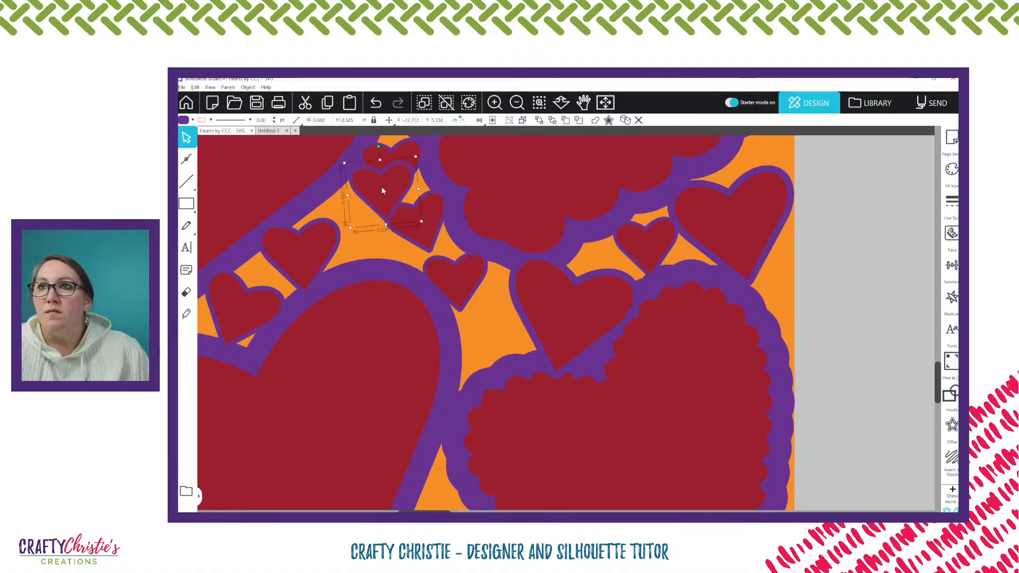
pyautogui.moveTo(305, 251); pyautogui.dragTo(491, 343)
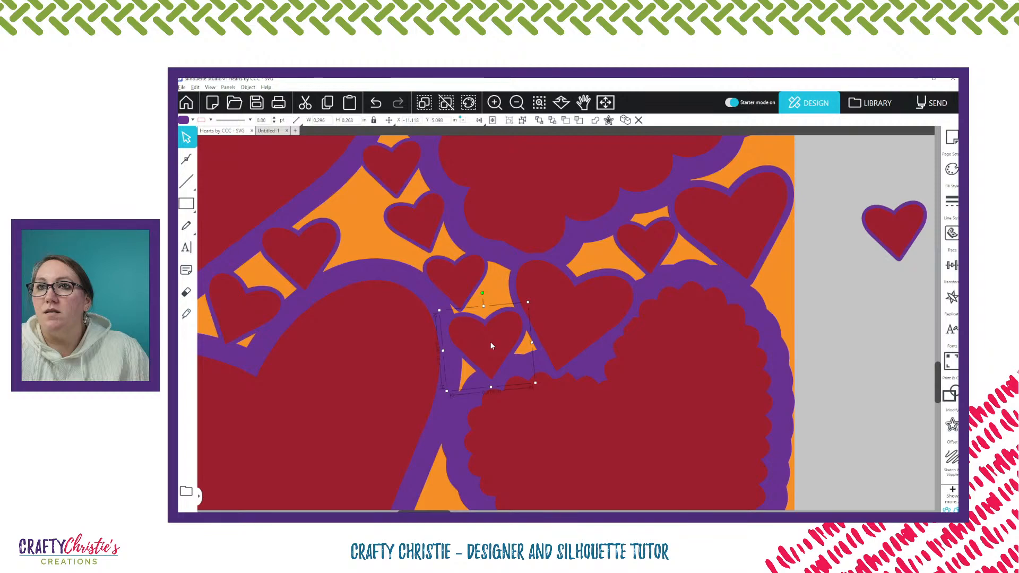
pyautogui.moveTo(311, 252); pyautogui.dragTo(904, 317)
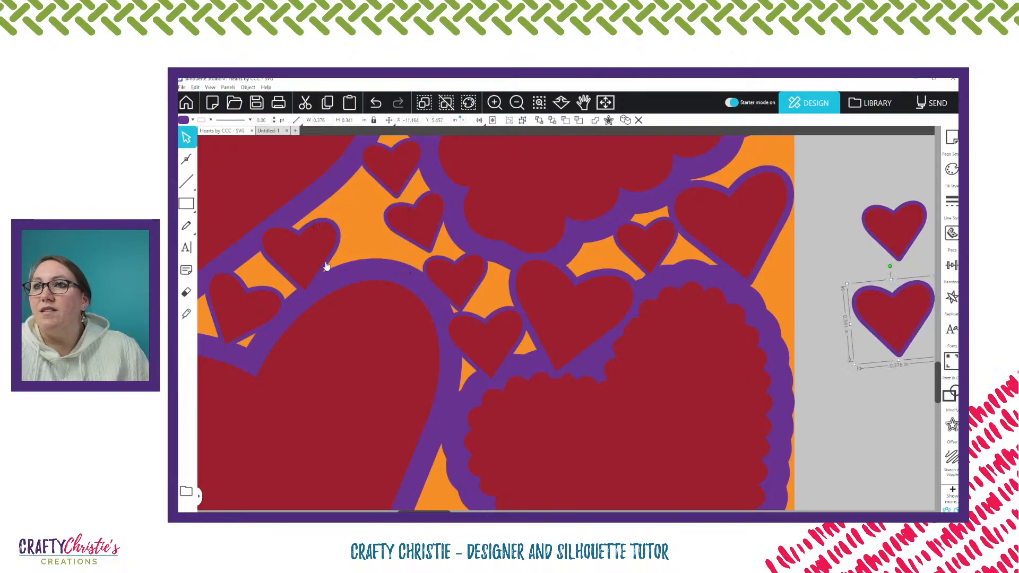
pyautogui.scroll(-2, 326, 266)
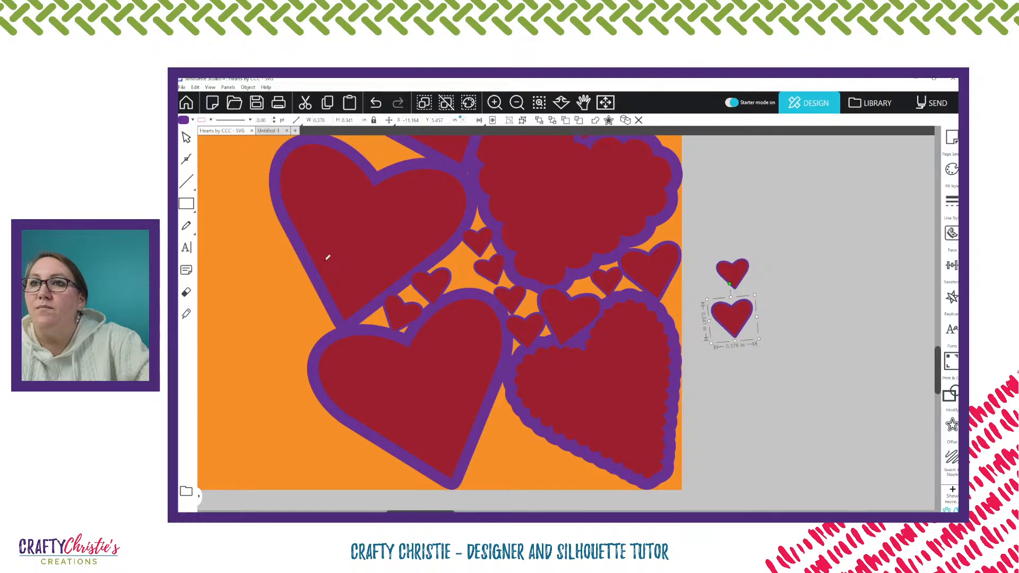
pyautogui.scroll(-3, 327, 258)
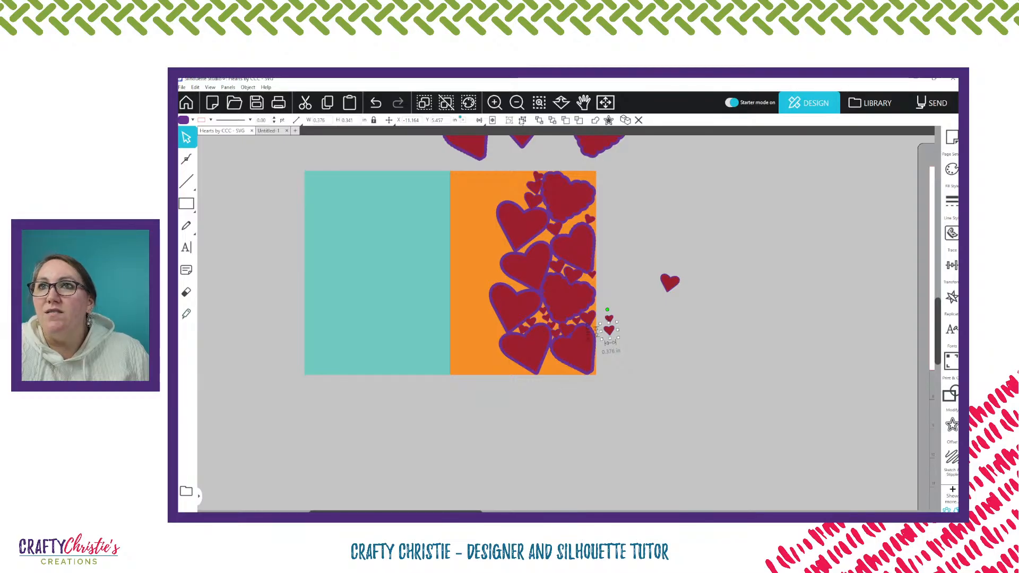
# Move the upper 0.38 in heart between the two lowest smooth hearts off the page and put the larger off-page heart in its place
pyautogui.scroll(3, 473, 321)
pyautogui.moveTo(455, 329); pyautogui.dragTo(759, 272)
pyautogui.moveTo(918, 197); pyautogui.dragTo(461, 325)
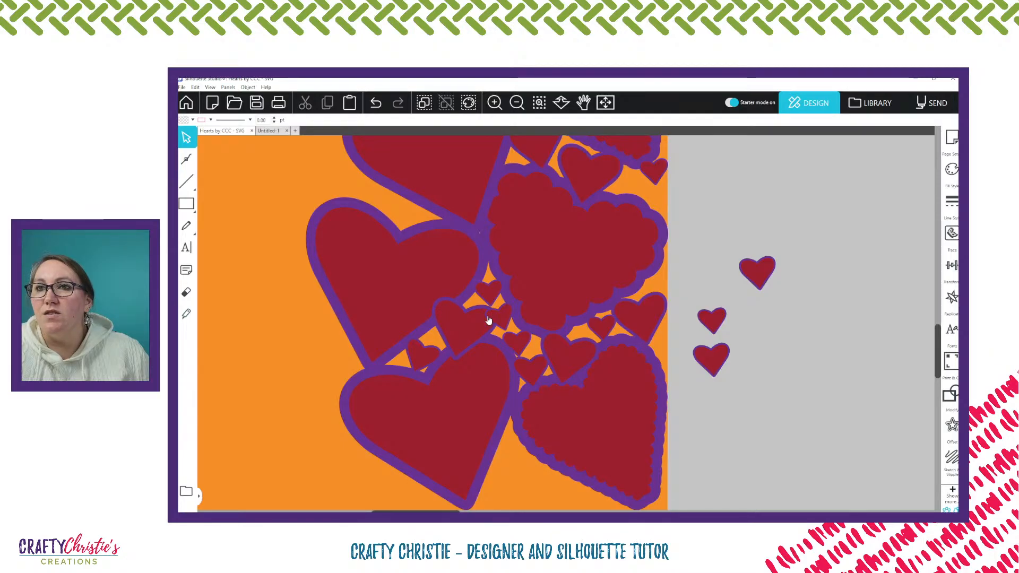
# Examine how the small filler hearts fit between the lowest large hearts, both up close and across the whole panel
pyautogui.click(495, 103)
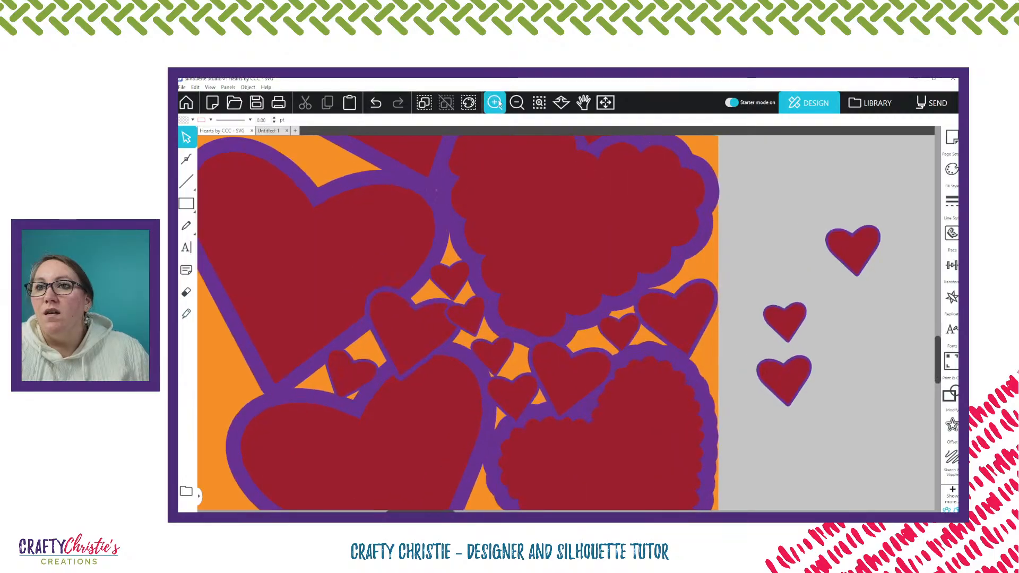
pyautogui.click(494, 102)
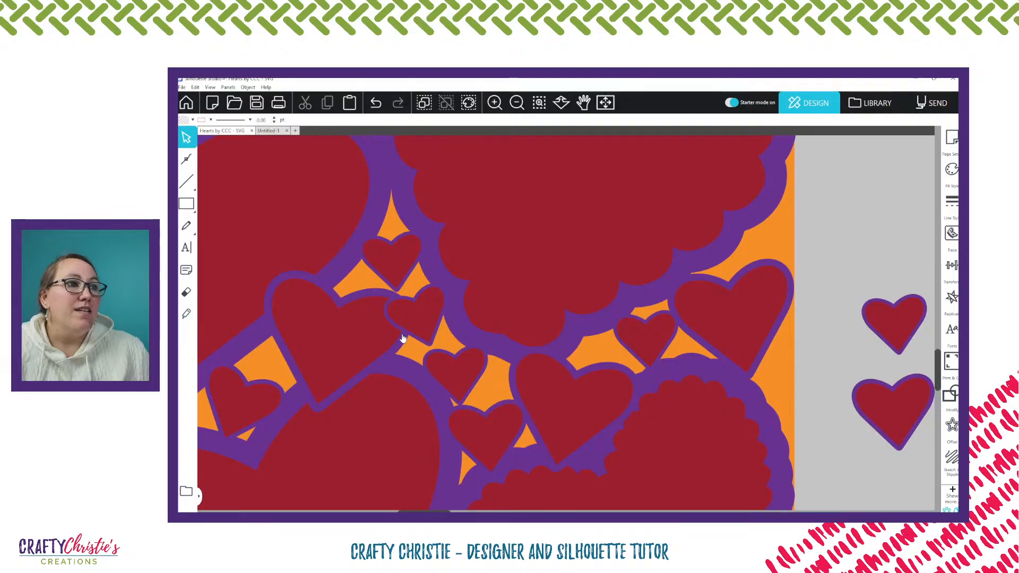
pyautogui.scroll(-3, 400, 332)
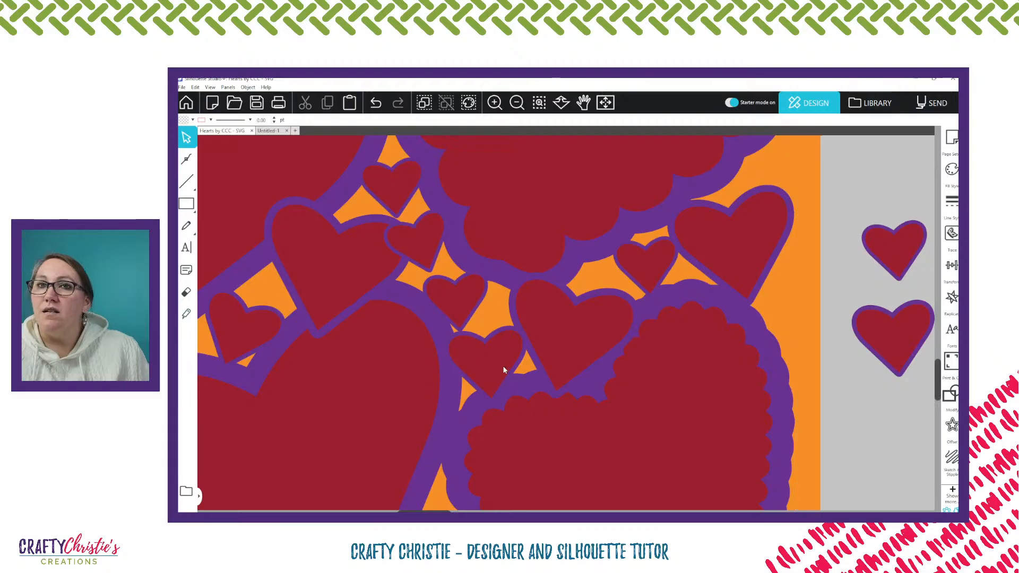
pyautogui.press('i')
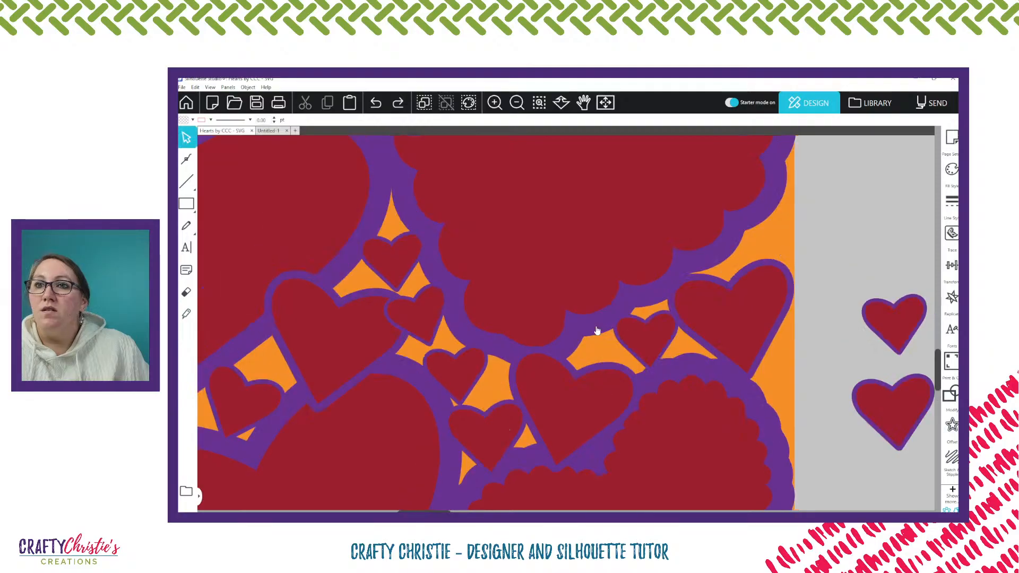
pyautogui.scroll(-3, 520, 339)
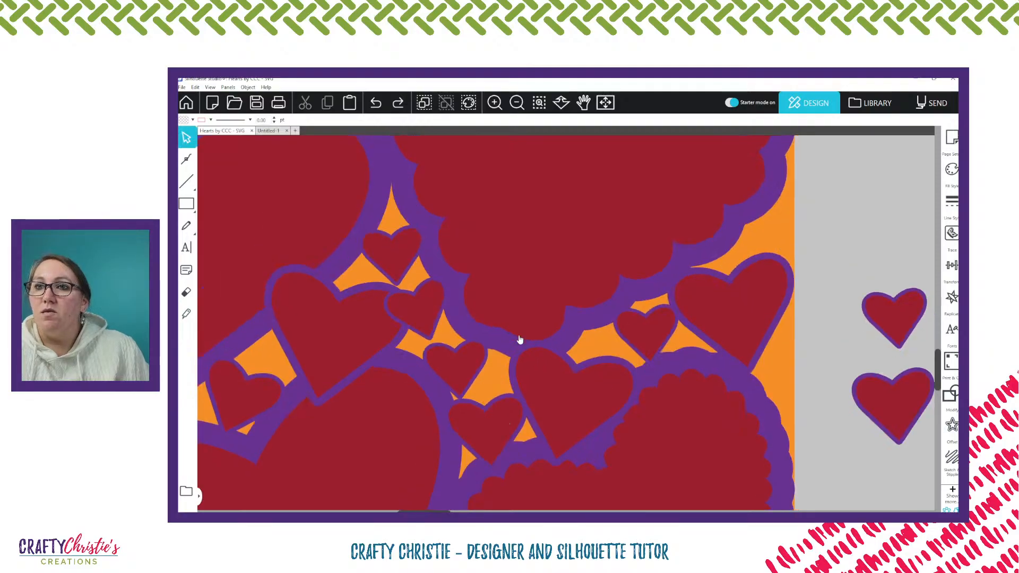
pyautogui.scroll(-1, 504, 333)
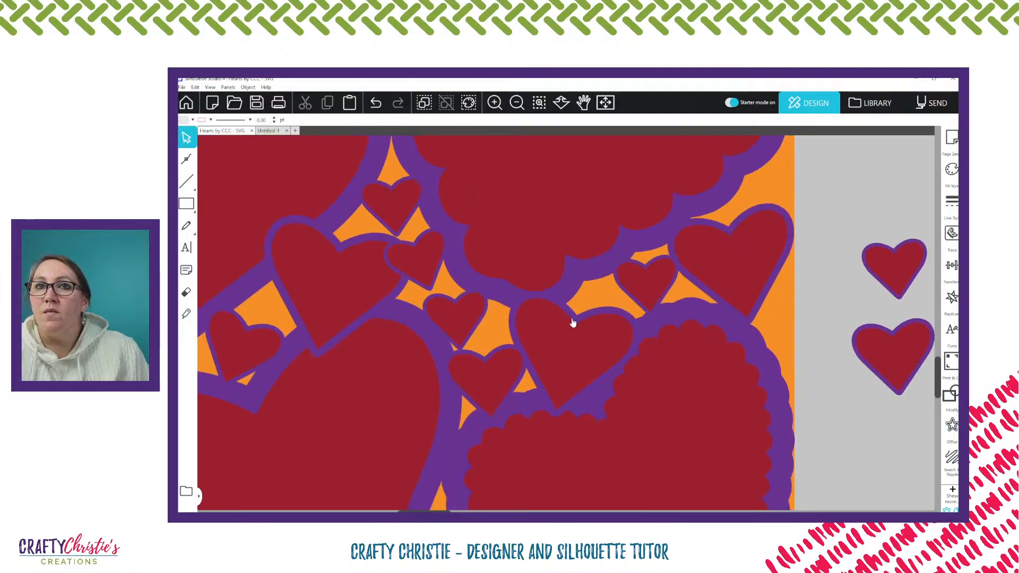
pyautogui.scroll(-2, 572, 323)
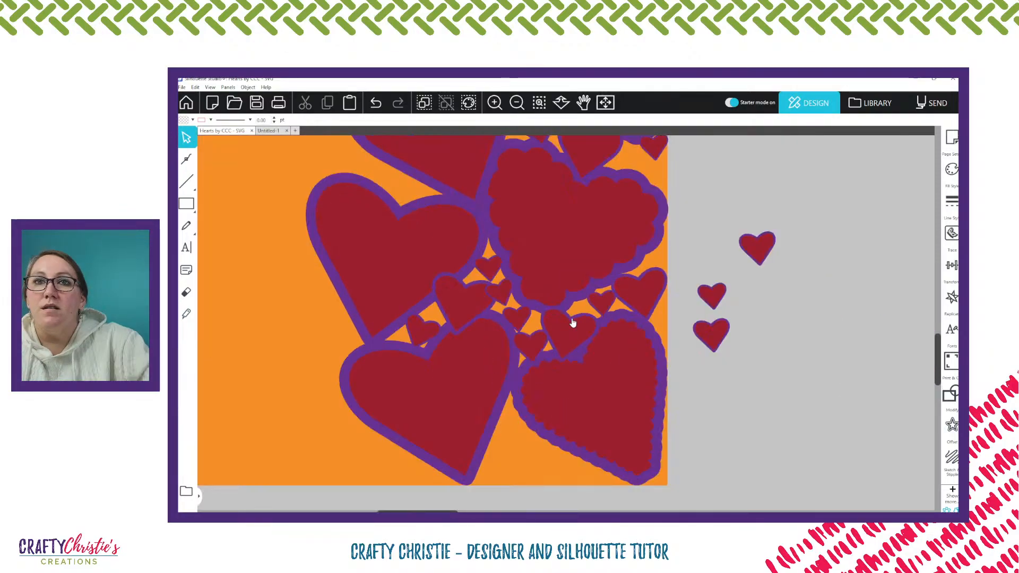
pyautogui.scroll(-2, 573, 323)
pyautogui.scroll(1, 587, 400)
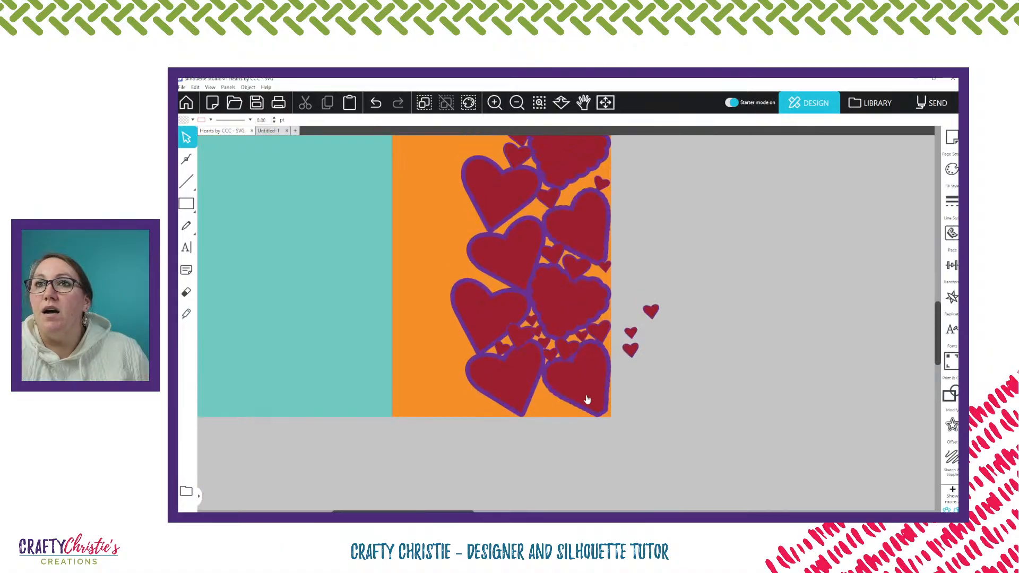
pyautogui.scroll(1, 587, 400)
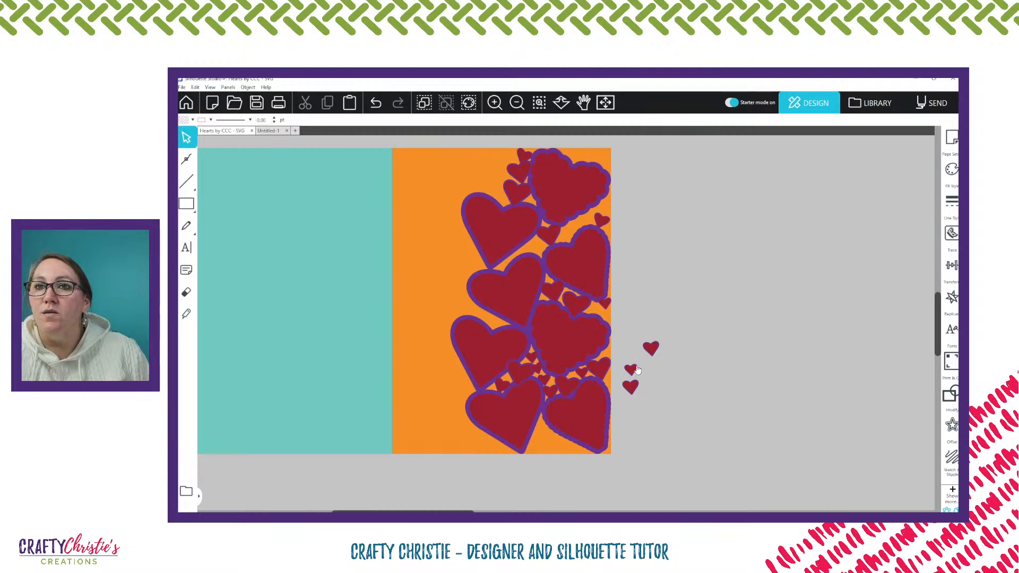
# Set a 0.30 in heart copy off the page near the top, and copy the two topmost small hearts between the bottom hearts' points
pyautogui.moveTo(636, 374); pyautogui.dragTo(646, 167)
pyautogui.click(520, 173)
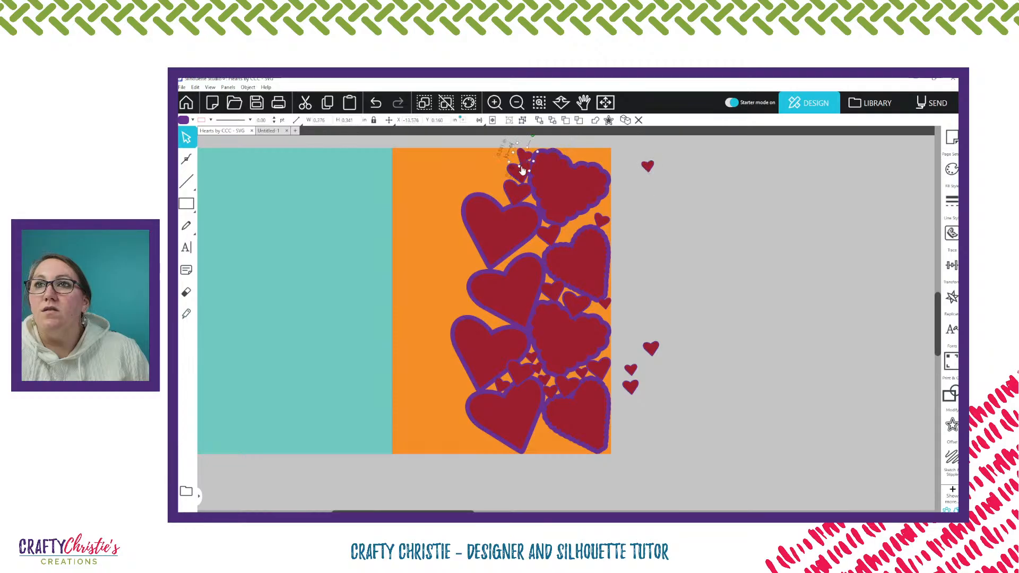
pyautogui.moveTo(521, 177); pyautogui.dragTo(523, 158)
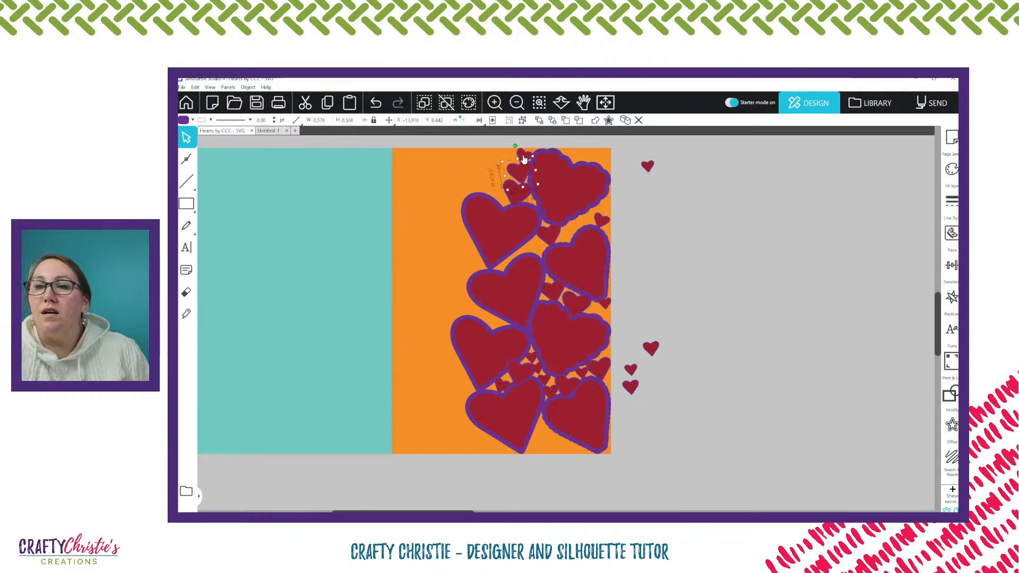
pyautogui.keyDown('shift'); pyautogui.click(524, 158); pyautogui.keyUp('shift')
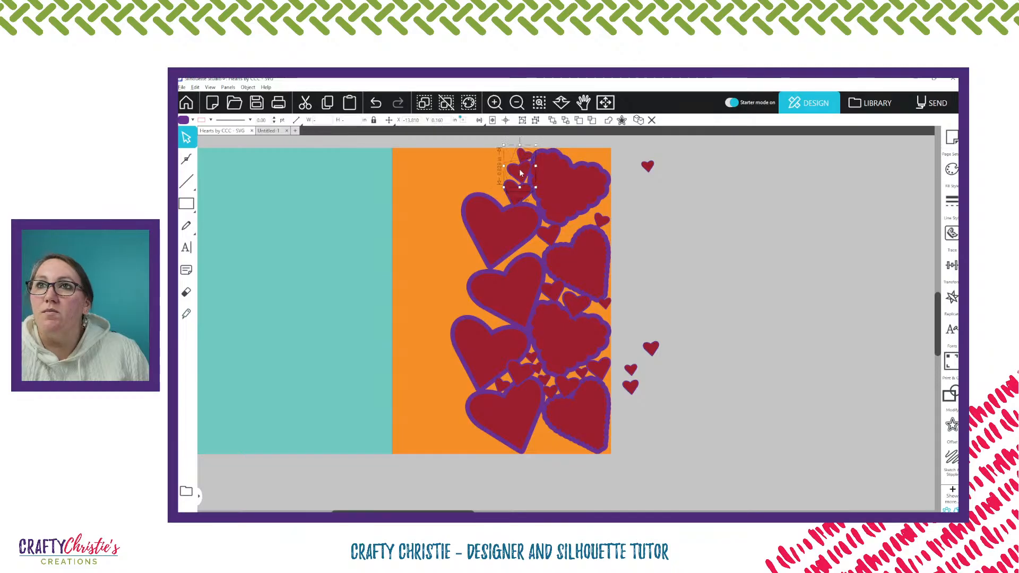
pyautogui.moveTo(520, 173); pyautogui.dragTo(540, 443)
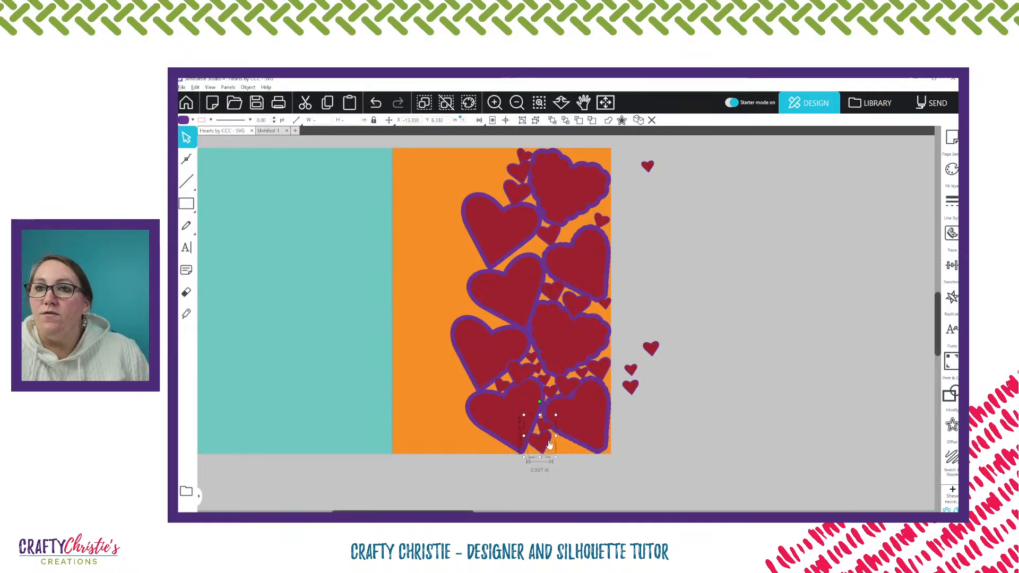
pyautogui.click(539, 103)
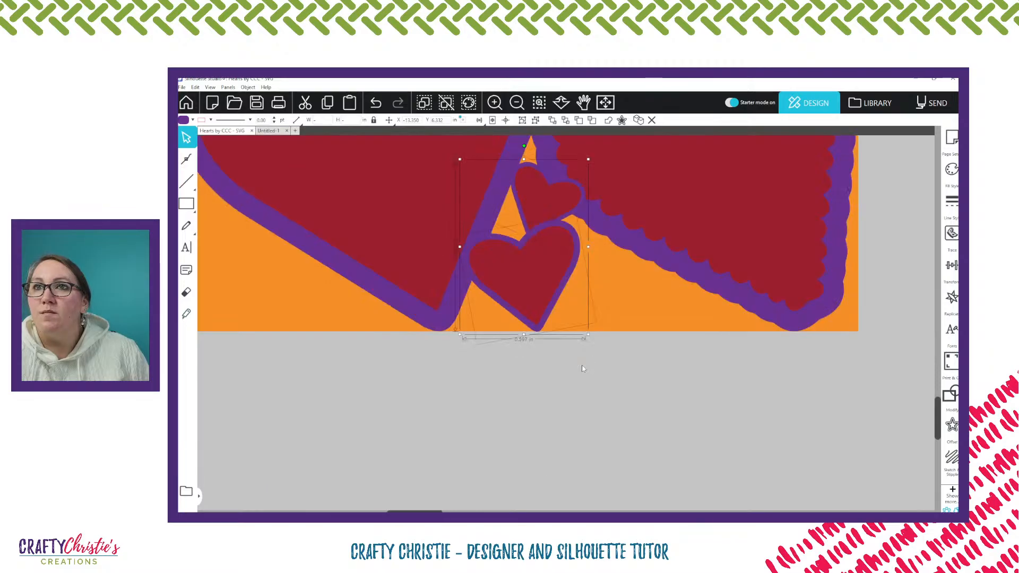
# Rotate the copied heart pair slightly counterclockwise and seat it between the two bottom hearts, with its tip at the panel's bottom edge
pyautogui.moveTo(540, 275); pyautogui.dragTo(541, 277)
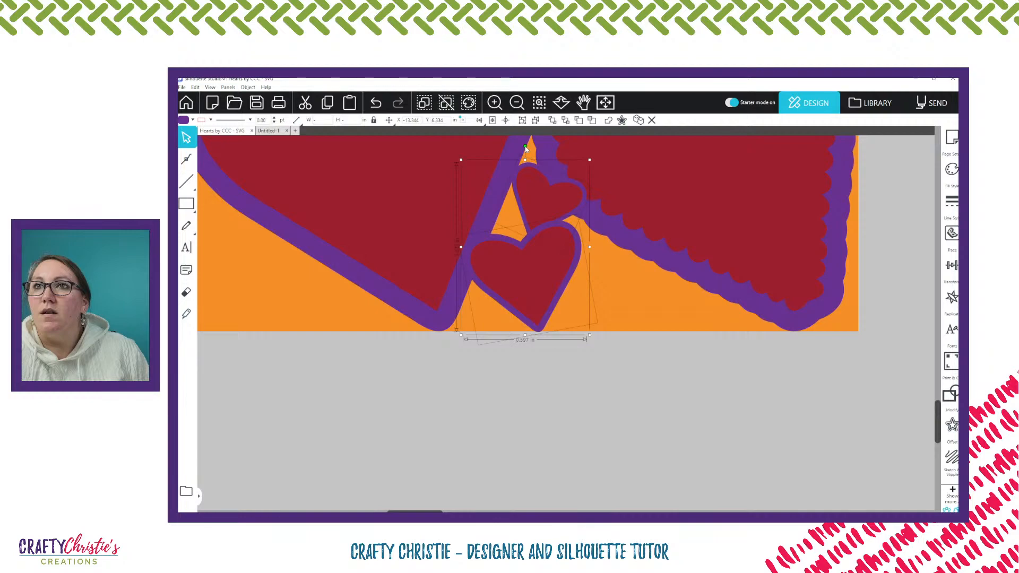
pyautogui.moveTo(525, 148); pyautogui.dragTo(503, 156)
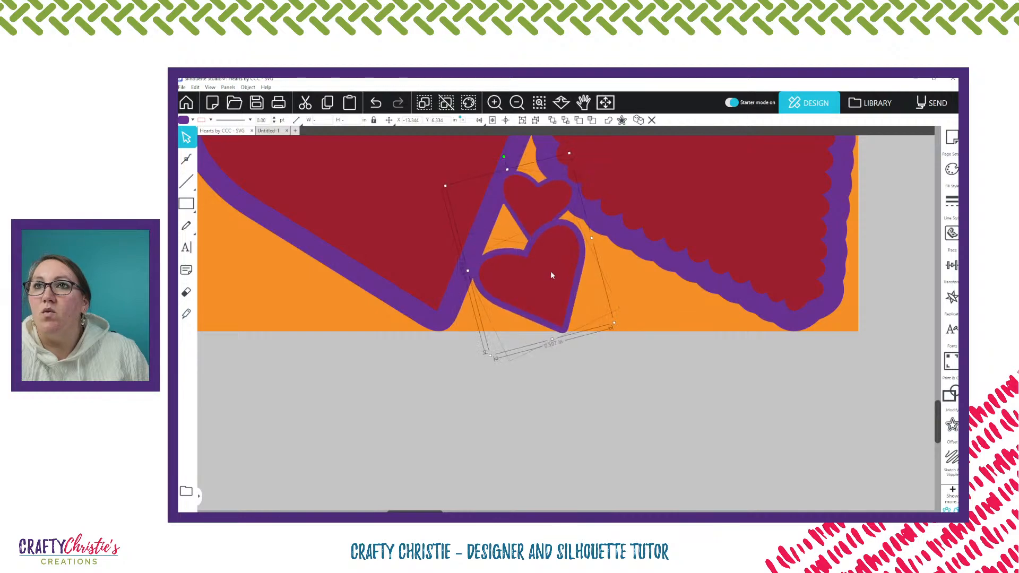
pyautogui.moveTo(551, 272); pyautogui.dragTo(550, 269)
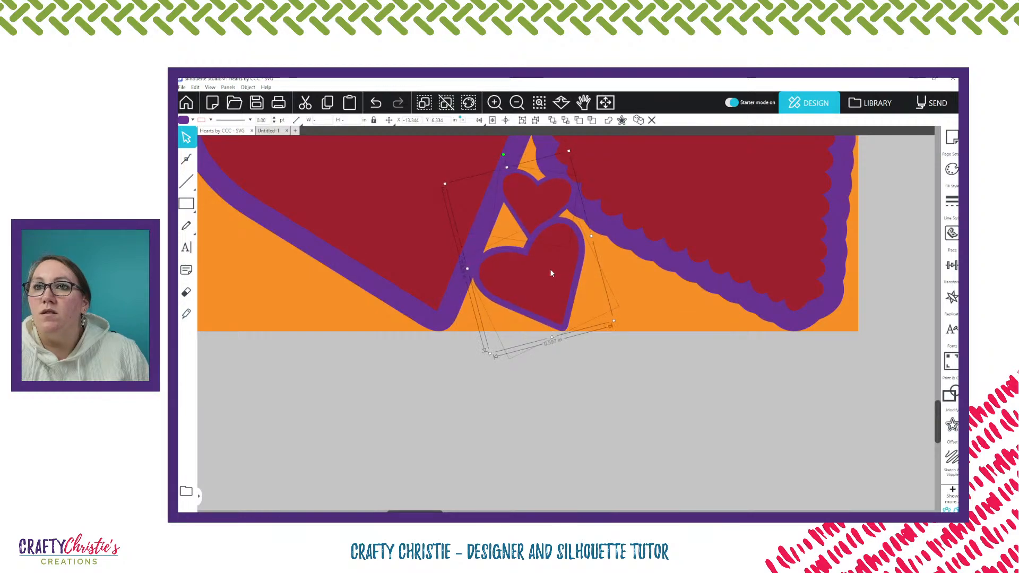
pyautogui.click(645, 321)
# Place a 0.38 in heart copy under the bottom scalloped heart, and a 0.30 in copy between it and the rotated pair
pyautogui.moveTo(541, 204); pyautogui.dragTo(654, 293)
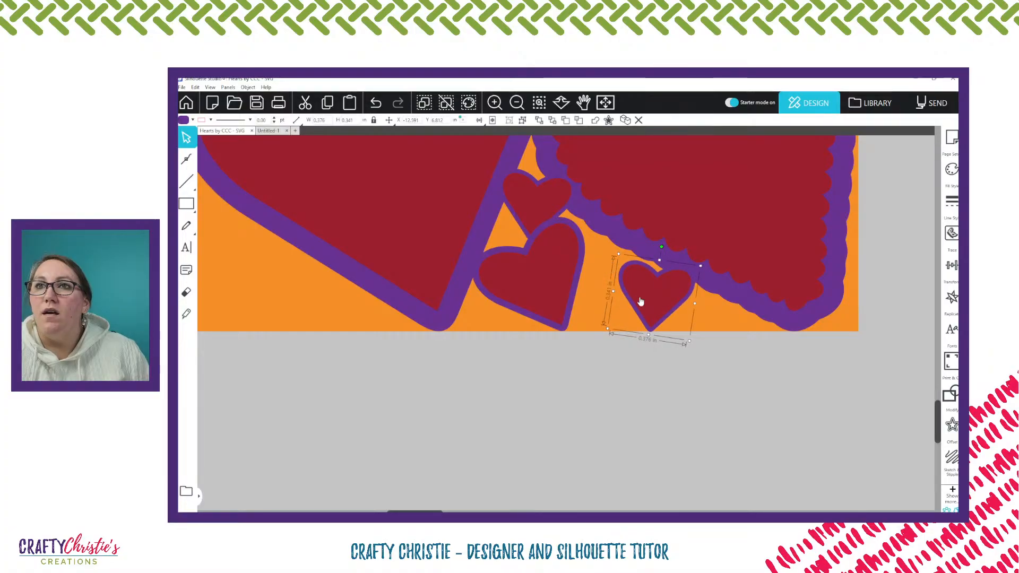
pyautogui.scroll(1, 639, 300)
pyautogui.scroll(1, 539, 244)
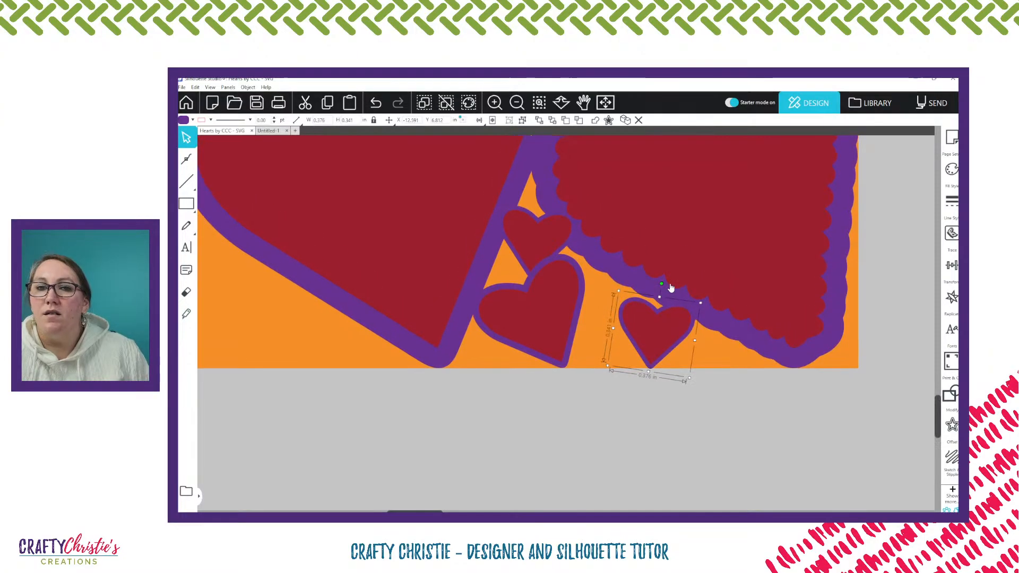
pyautogui.scroll(-3, 670, 287)
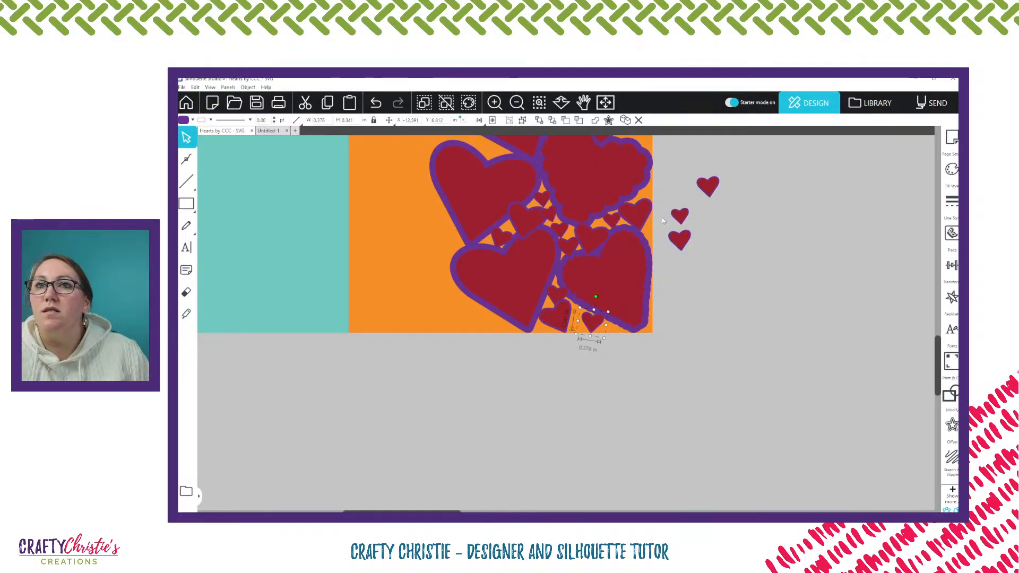
pyautogui.moveTo(682, 215); pyautogui.dragTo(575, 337)
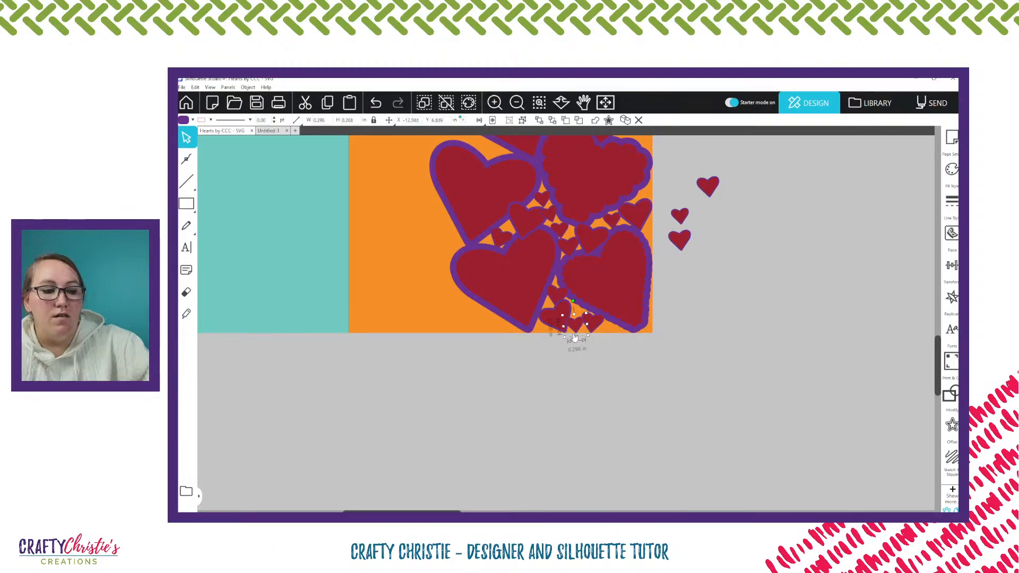
# Nudge the two small hearts under the bottom scalloped heart so they sit side by side with their tips on the panel's bottom edge
pyautogui.scroll(5, 575, 337)
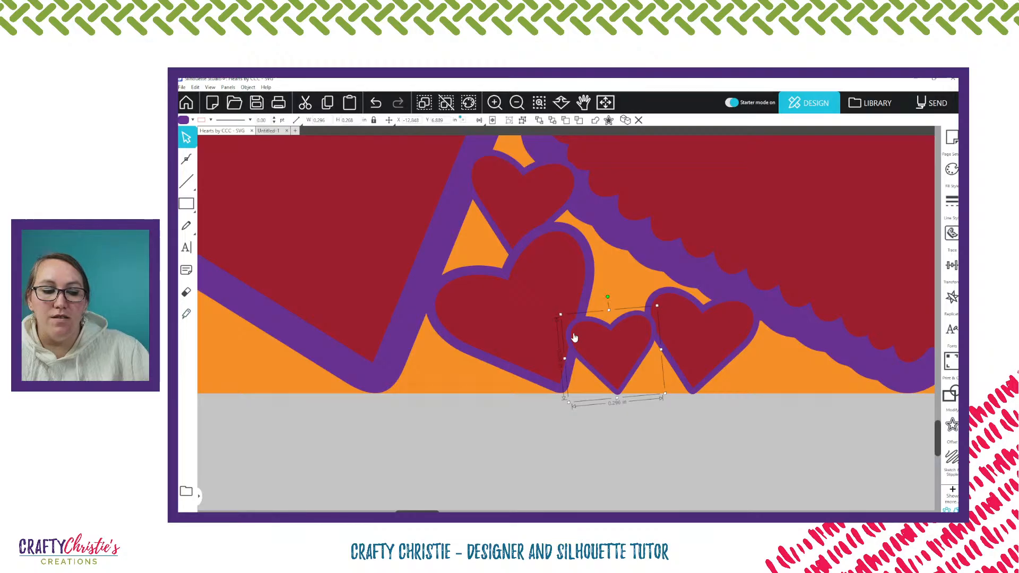
pyautogui.moveTo(689, 345); pyautogui.dragTo(706, 348)
pyautogui.moveTo(706, 345); pyautogui.dragTo(706, 343)
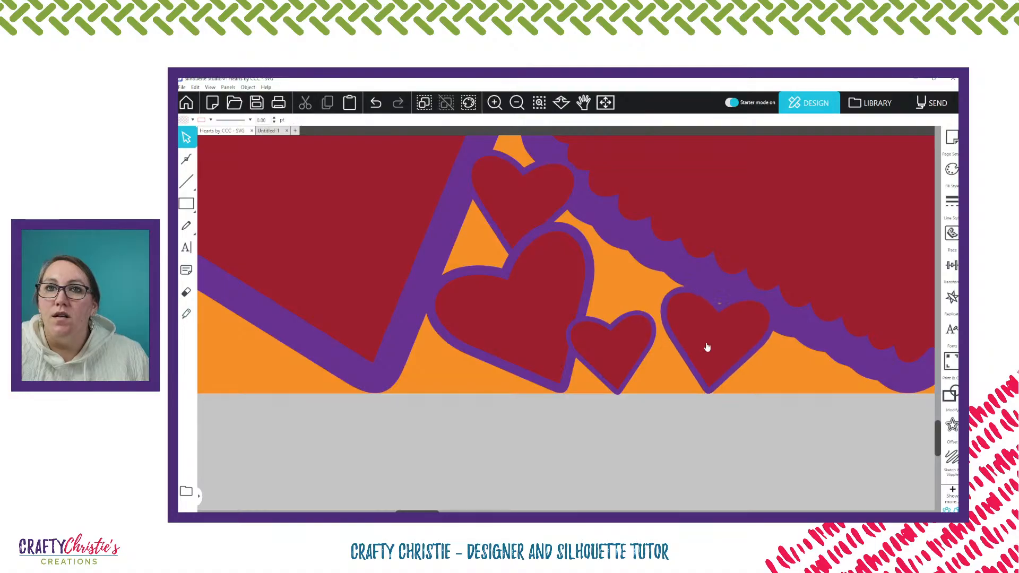
pyautogui.moveTo(634, 356); pyautogui.dragTo(645, 355)
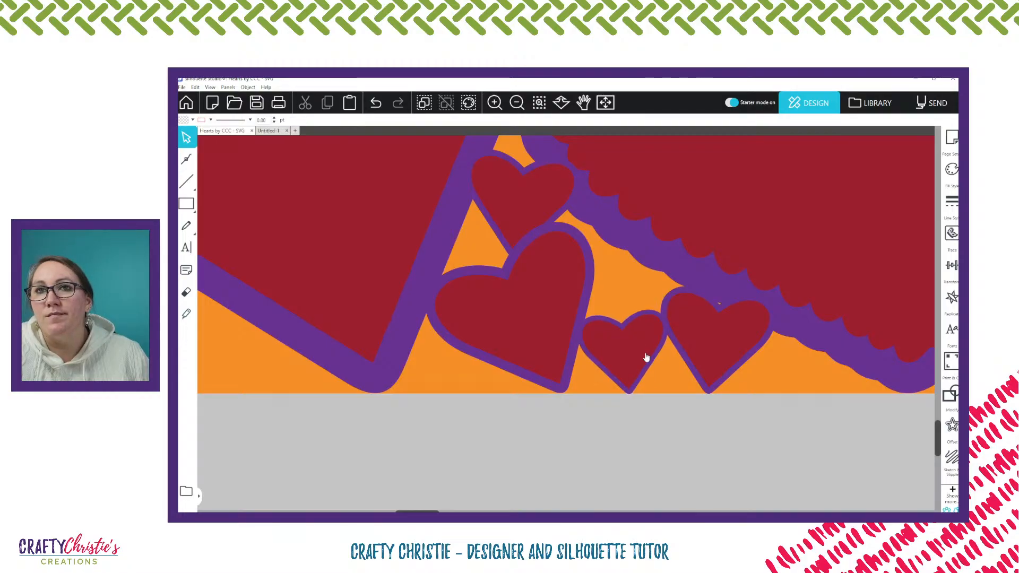
pyautogui.moveTo(721, 354); pyautogui.dragTo(715, 351)
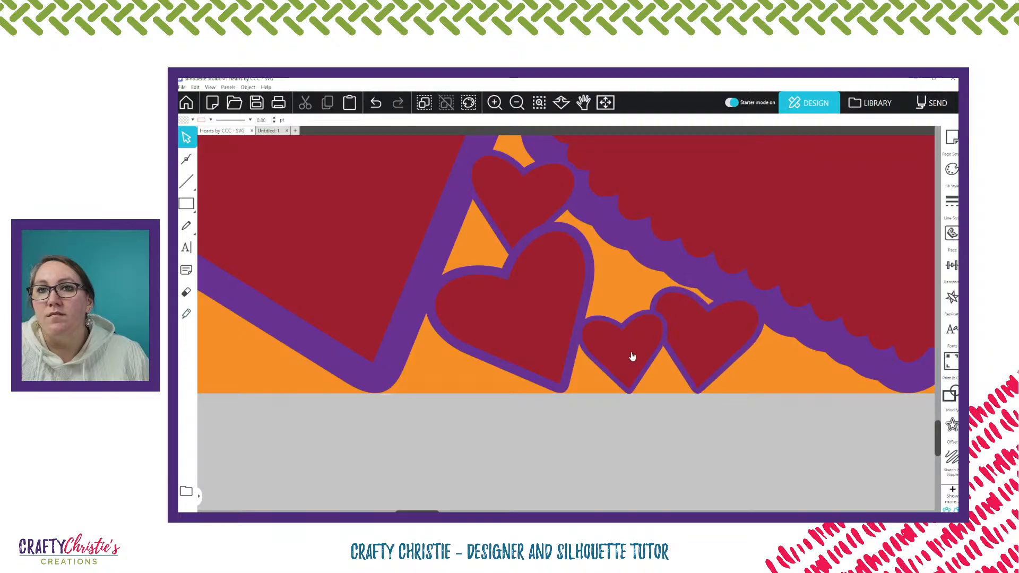
pyautogui.moveTo(632, 356); pyautogui.dragTo(628, 354)
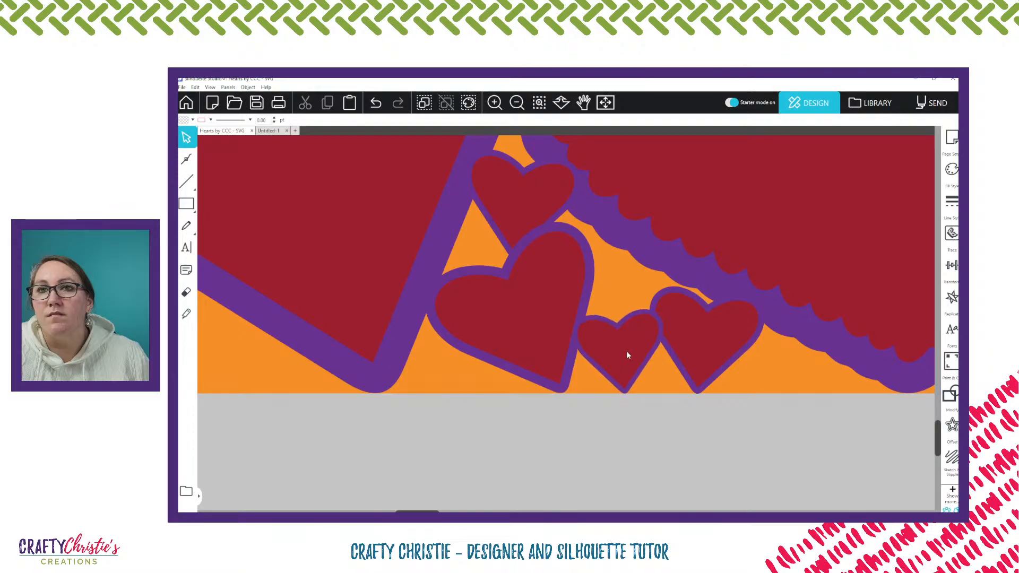
pyautogui.scroll(-5, 627, 354)
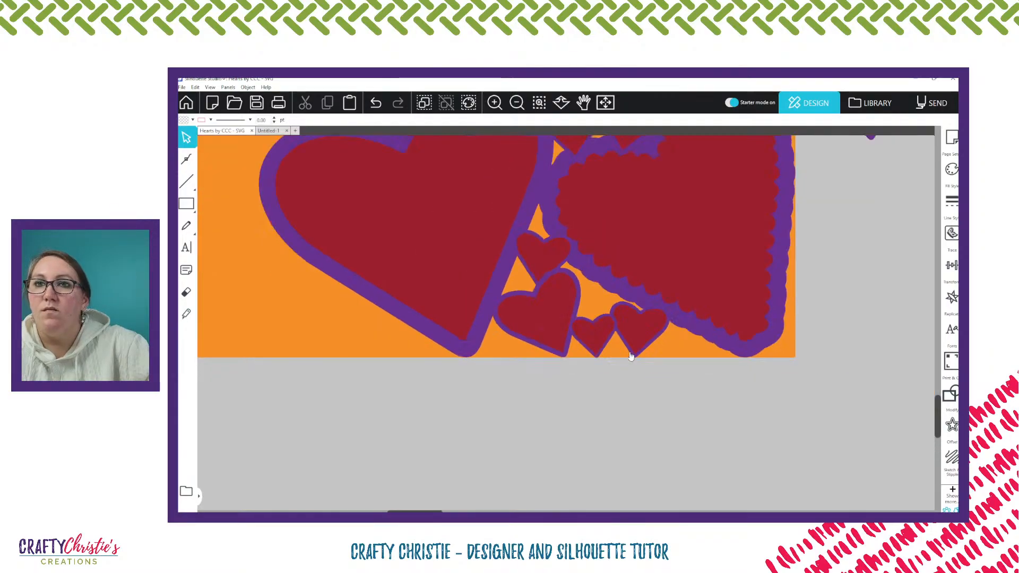
pyautogui.scroll(-3, 630, 356)
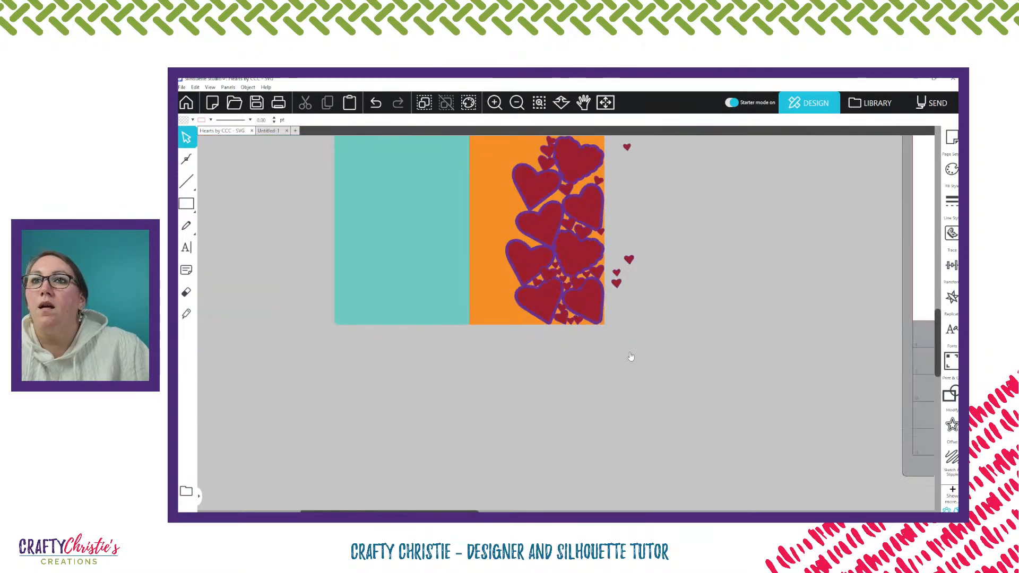
# Place small heart copies below the top scalloped heart, above the second left heart, in the panel's upper right corner, and along its top edge
pyautogui.scroll(2, 630, 356)
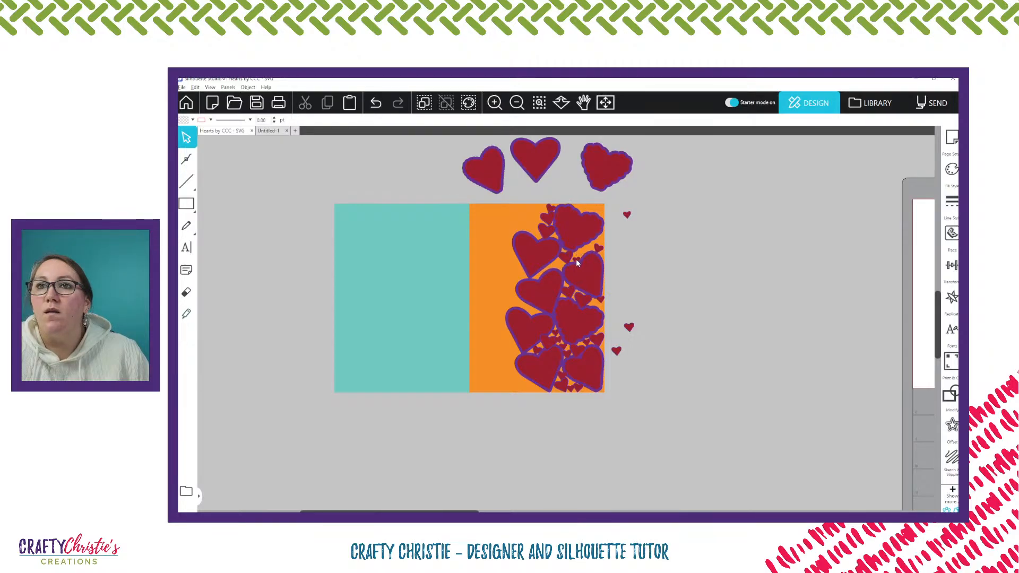
pyautogui.moveTo(577, 261)
pyautogui.mouseDown()
pyautogui.moveTo(639, 264)
pyautogui.moveTo(580, 259)
pyautogui.mouseUp()
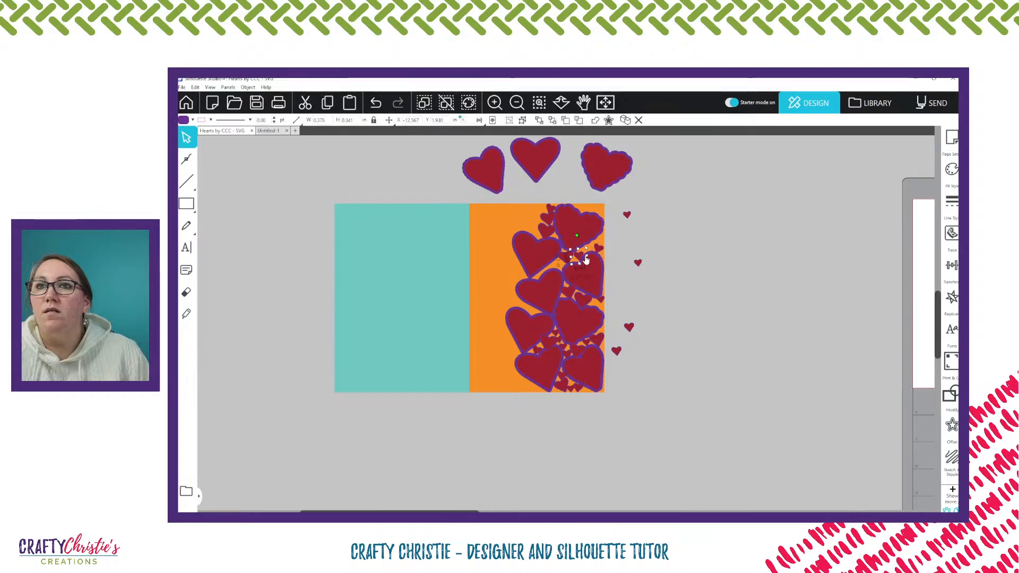
pyautogui.moveTo(618, 353); pyautogui.dragTo(556, 267)
pyautogui.moveTo(629, 328); pyautogui.dragTo(600, 214)
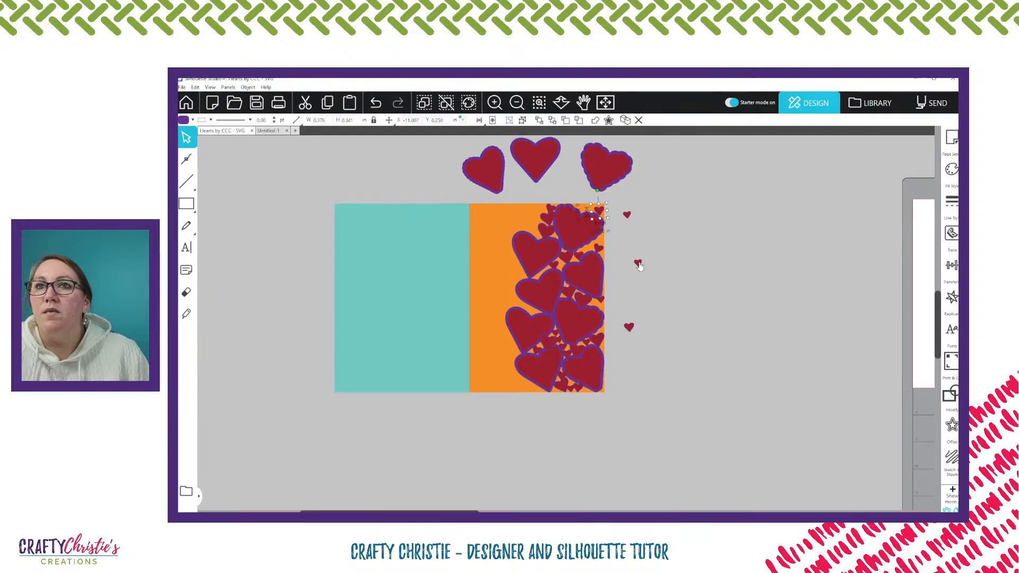
pyautogui.moveTo(638, 265); pyautogui.dragTo(586, 208)
# Seat two small hearts between the top scalloped heart and the one below it, the left tilted clockwise and the right counterclockwise
pyautogui.click(538, 103)
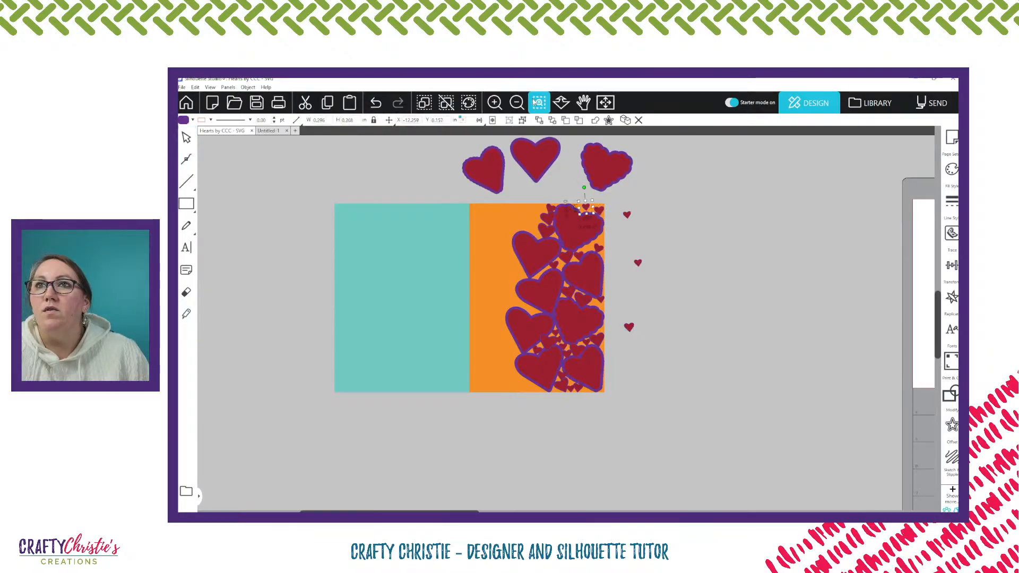
pyautogui.moveTo(536, 204); pyautogui.dragTo(676, 284)
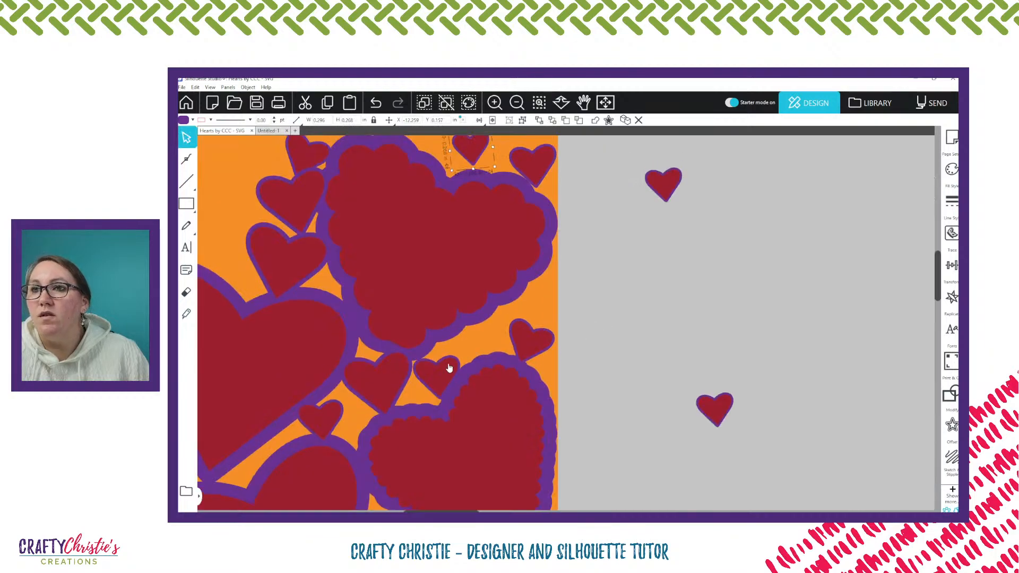
pyautogui.moveTo(446, 370); pyautogui.dragTo(460, 354)
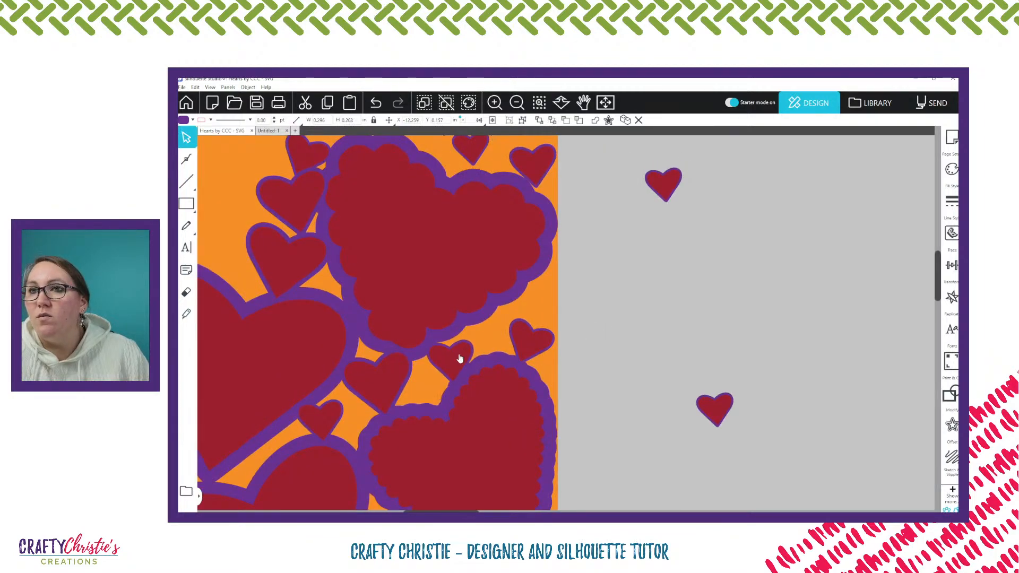
pyautogui.click(465, 356)
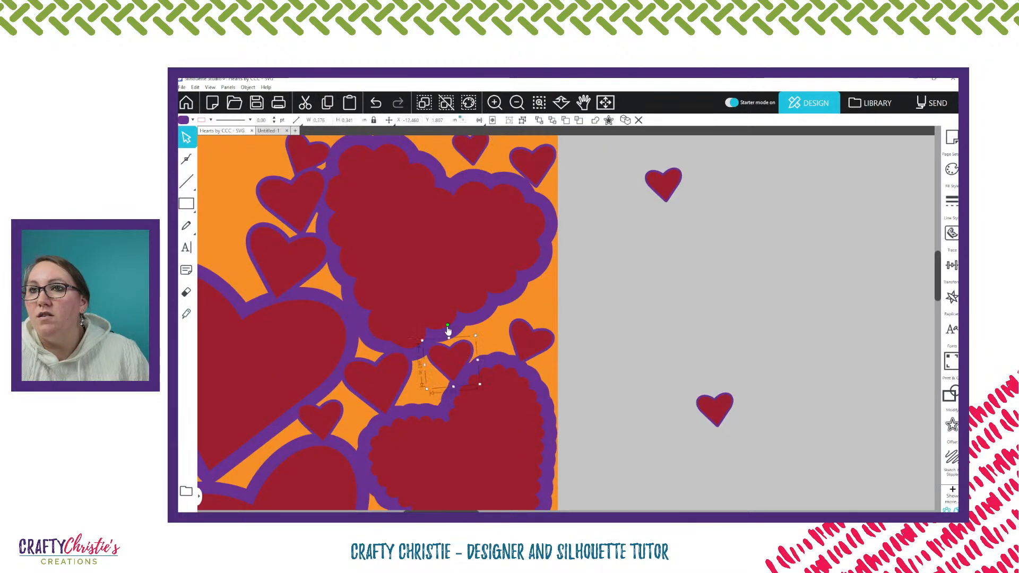
pyautogui.moveTo(447, 327); pyautogui.dragTo(469, 329)
pyautogui.moveTo(447, 362); pyautogui.dragTo(451, 318)
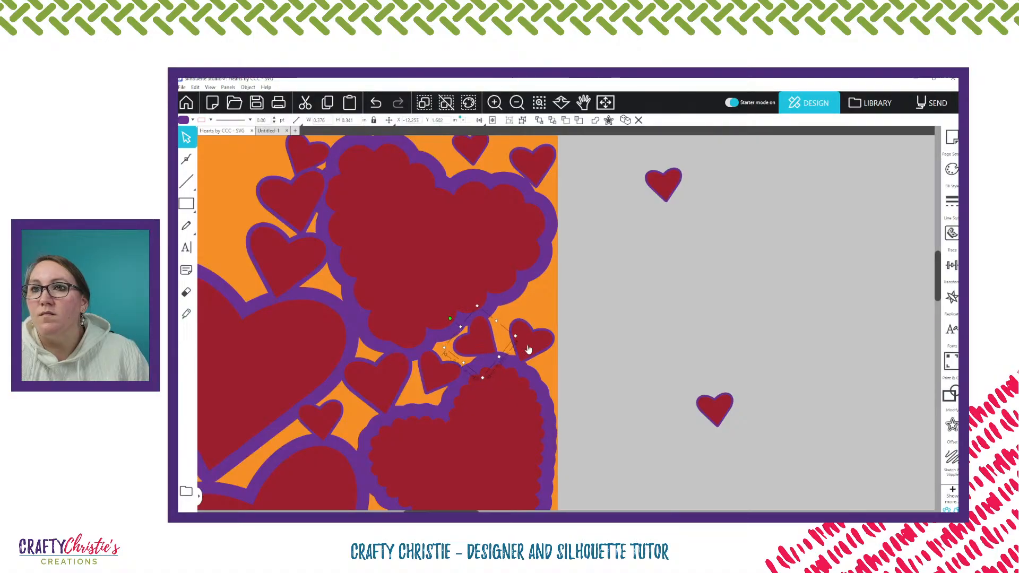
# Place a 0.30 in heart copy at the panel's right edge, tucked under the right lobe of the top scalloped heart
pyautogui.click(663, 185)
pyautogui.moveTo(665, 187); pyautogui.dragTo(541, 298)
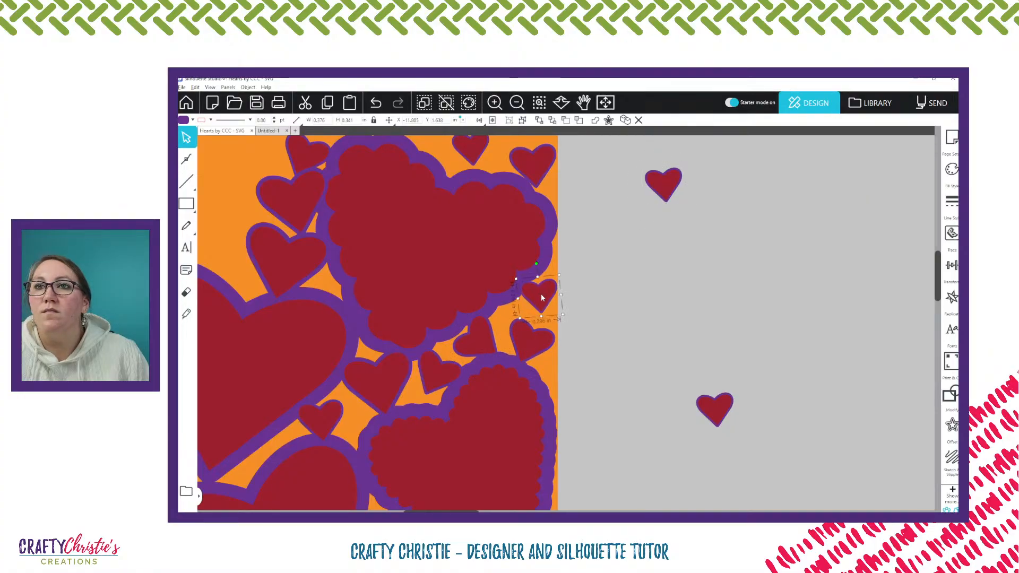
pyautogui.click(558, 352)
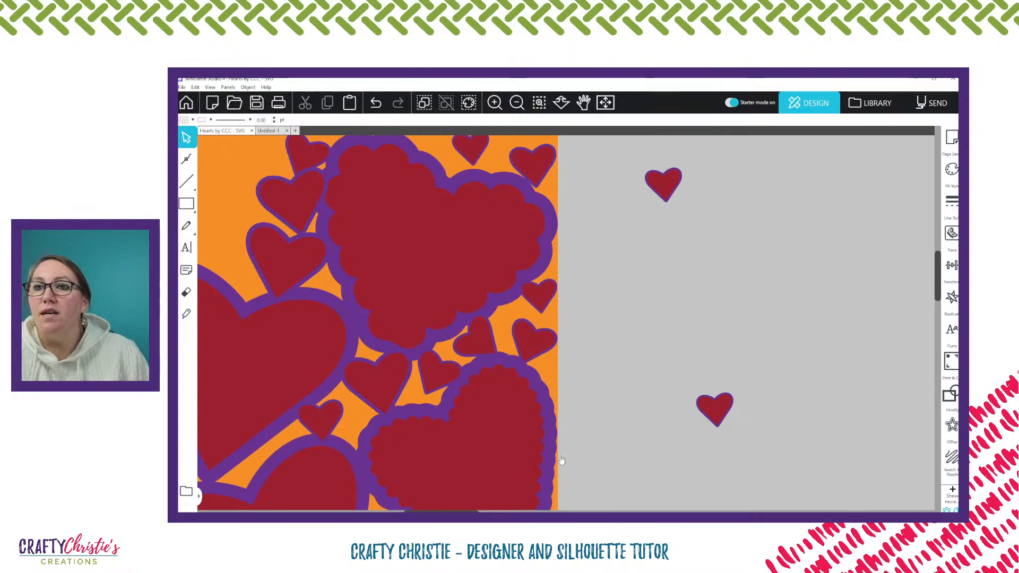
# Tilt the top-edge small heart clockwise into the top scalloped heart's notch, and add a slightly clockwise 0.30 in heart between it and the corner heart
pyautogui.scroll(1, 612, 333)
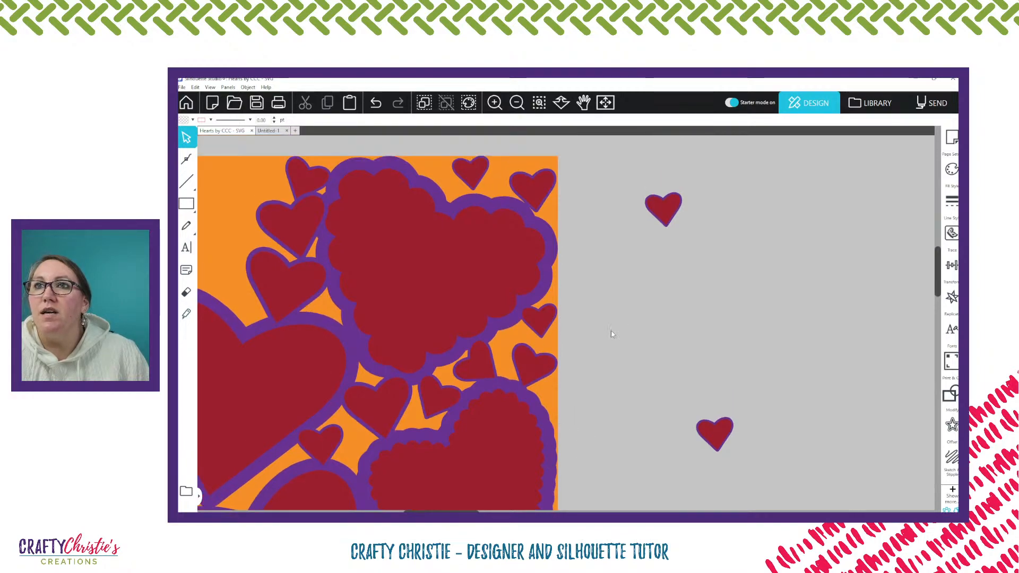
pyautogui.scroll(1, 537, 218)
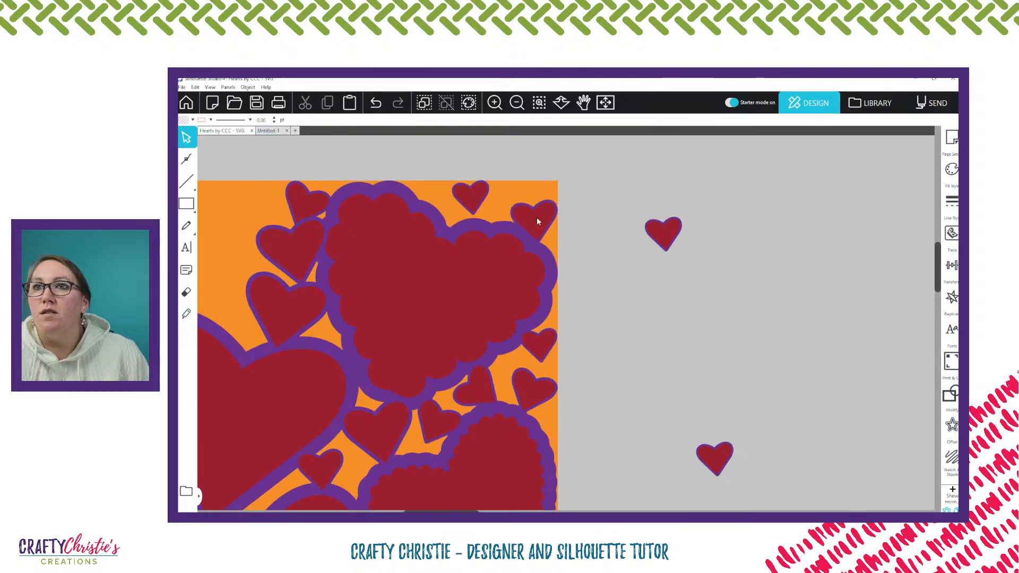
pyautogui.moveTo(474, 197); pyautogui.dragTo(456, 202)
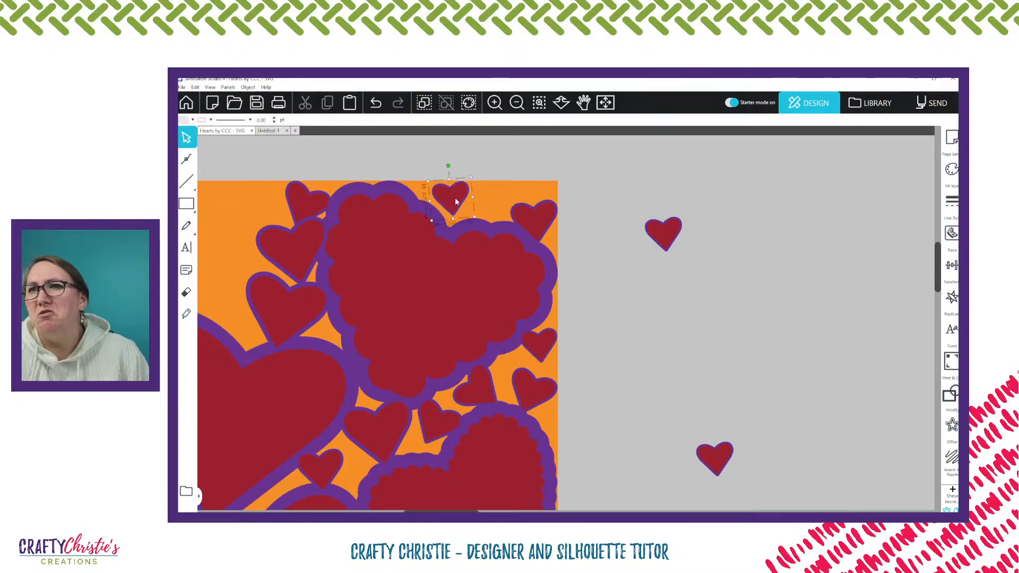
pyautogui.moveTo(448, 167); pyautogui.dragTo(442, 209)
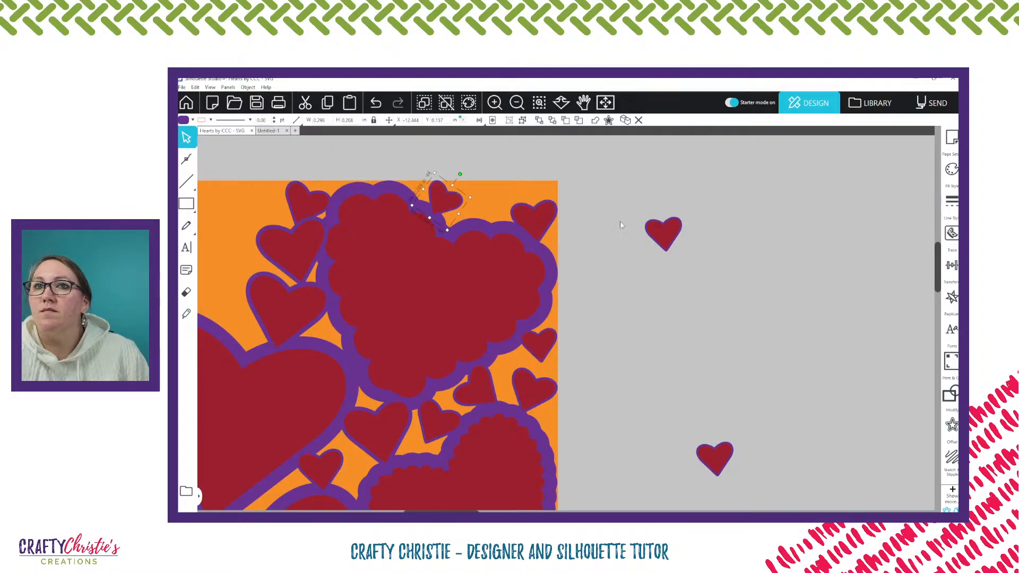
pyautogui.moveTo(648, 228); pyautogui.dragTo(492, 204)
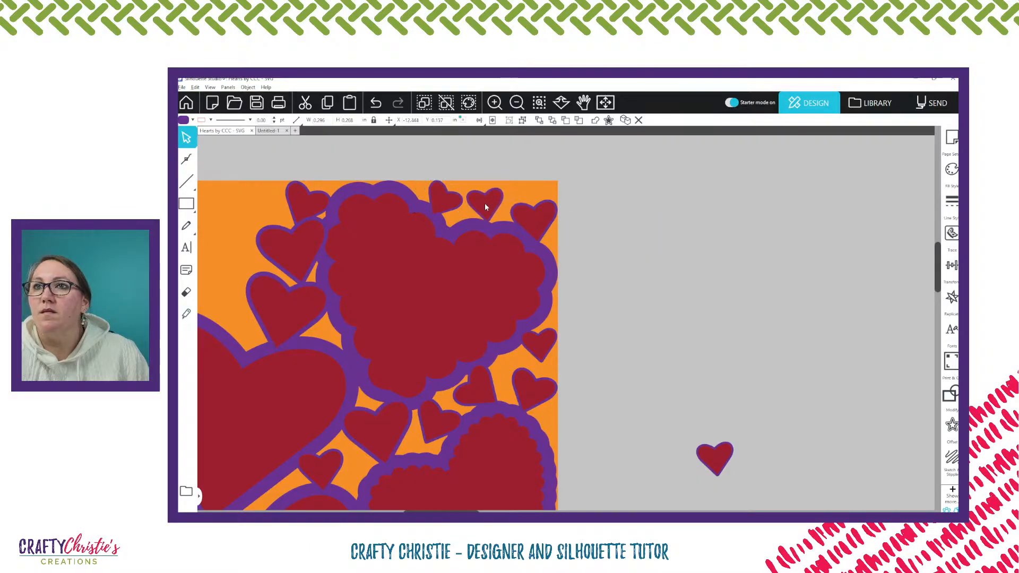
pyautogui.click(485, 203)
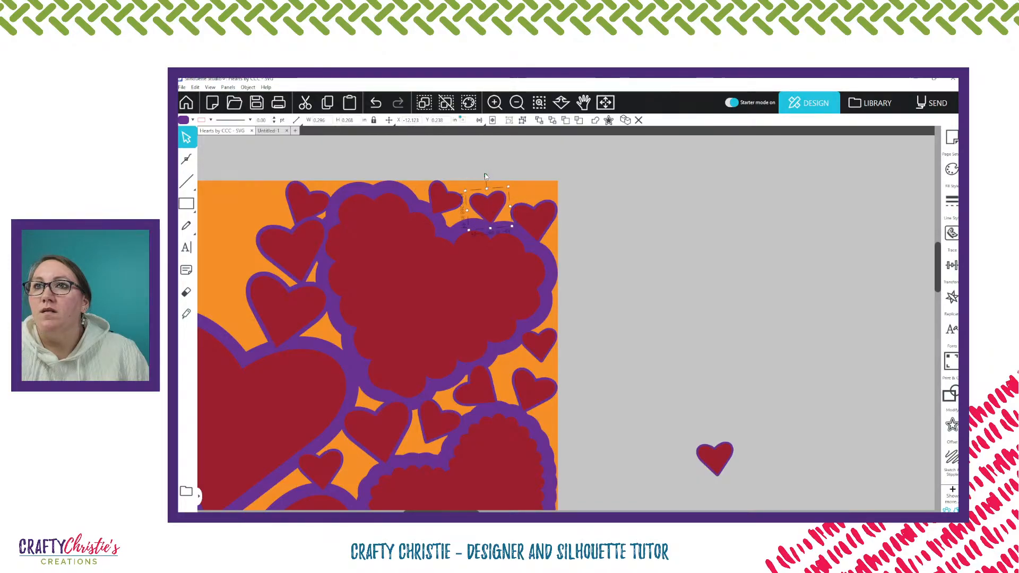
pyautogui.moveTo(486, 176); pyautogui.dragTo(490, 207)
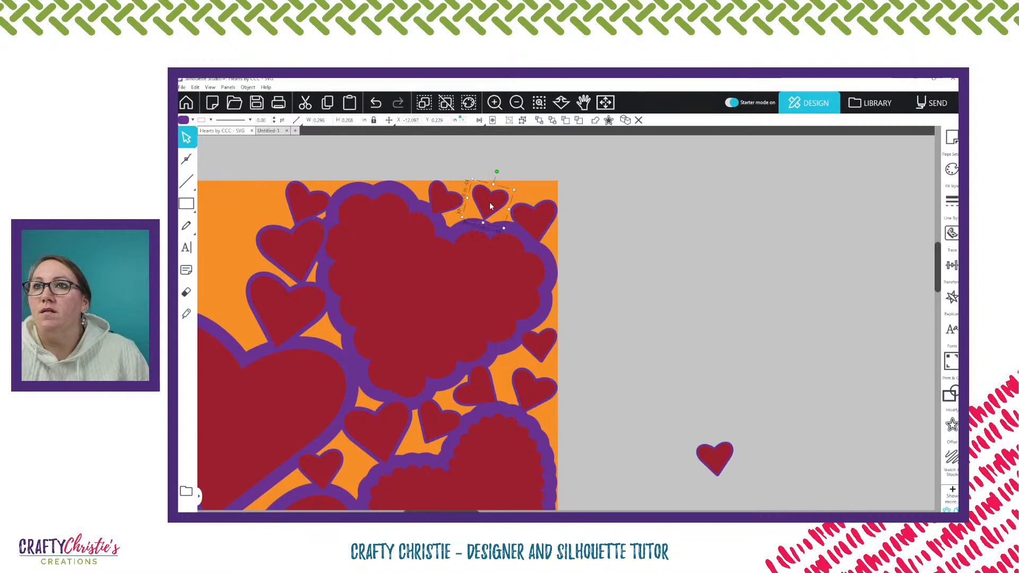
# Scale the spare off-panel heart to about 0.23 in wide and place a copy at the panel's top edge above the corner heart
pyautogui.moveTo(711, 453); pyautogui.dragTo(614, 242)
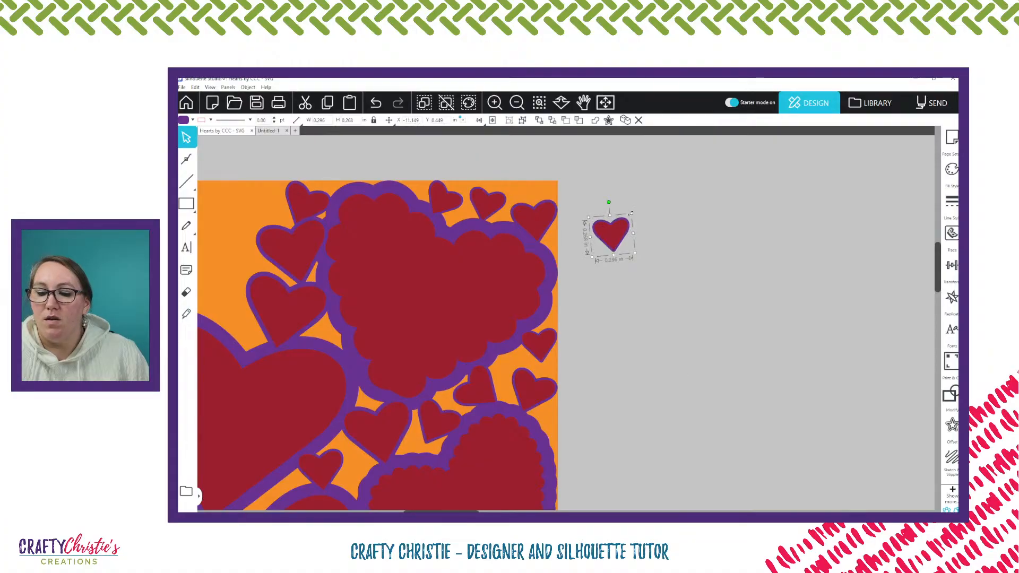
pyautogui.moveTo(631, 216); pyautogui.dragTo(527, 198)
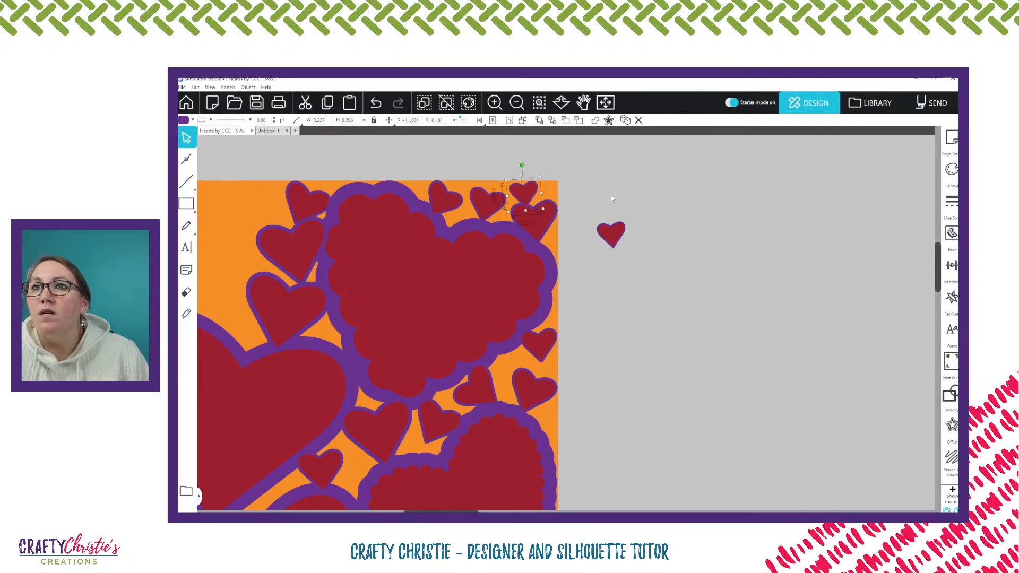
pyautogui.click(610, 194)
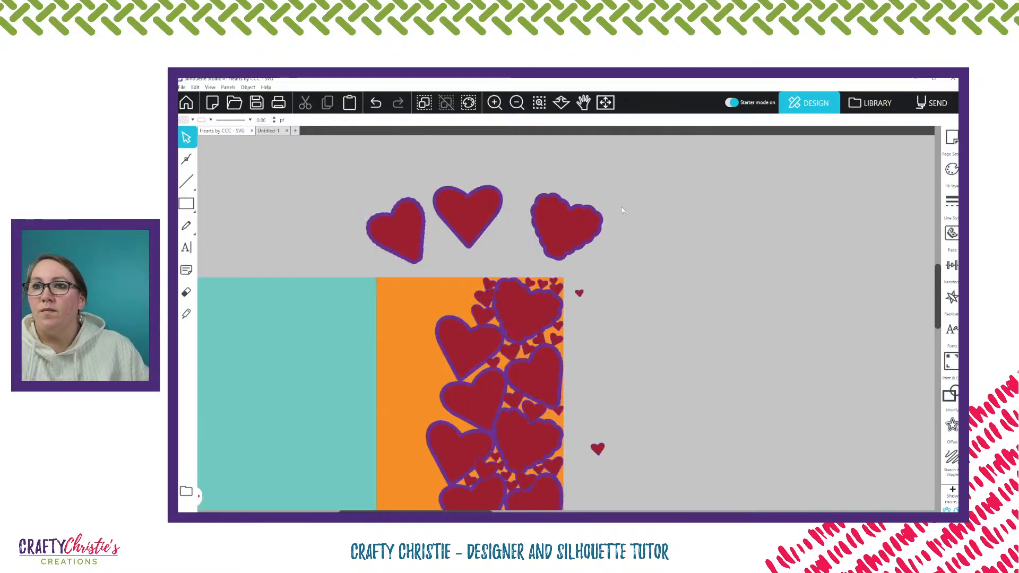
# Place two 0.23 in heart copies above the middle scalloped heart's right lobe, tilting the one nearest the panel's right edge clockwise
pyautogui.scroll(-3, 622, 210)
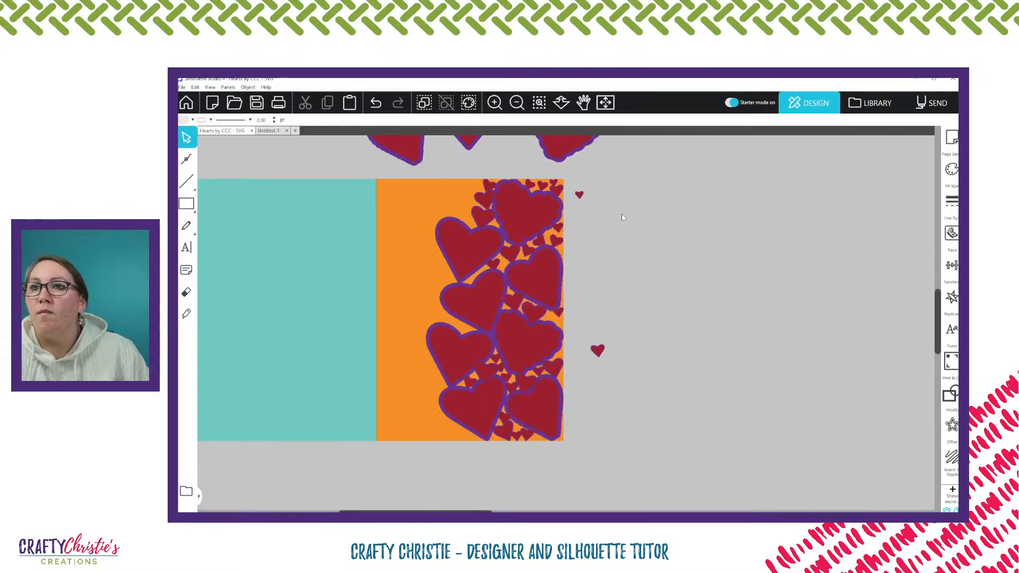
pyautogui.scroll(-1, 547, 312)
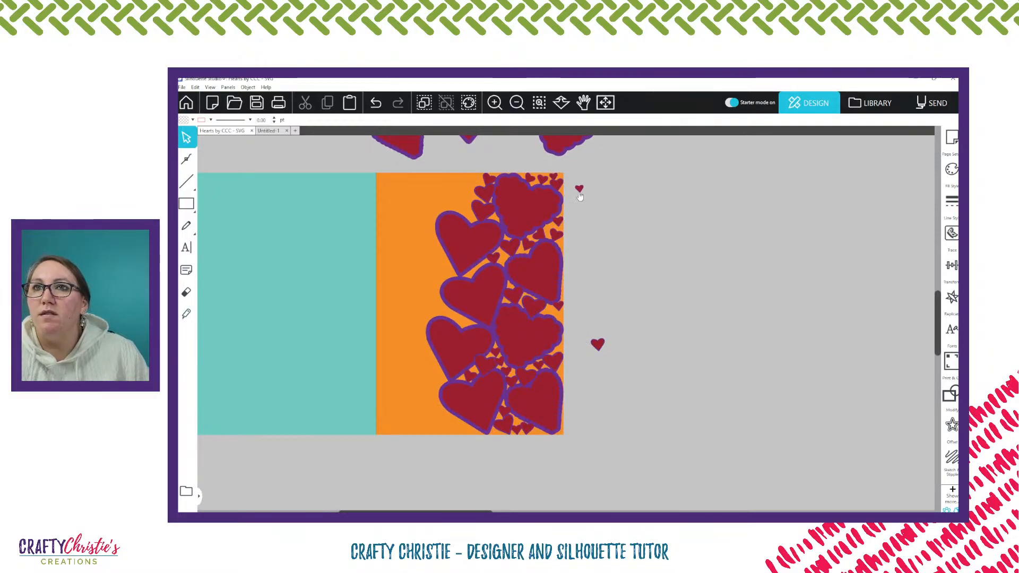
pyautogui.click(550, 316)
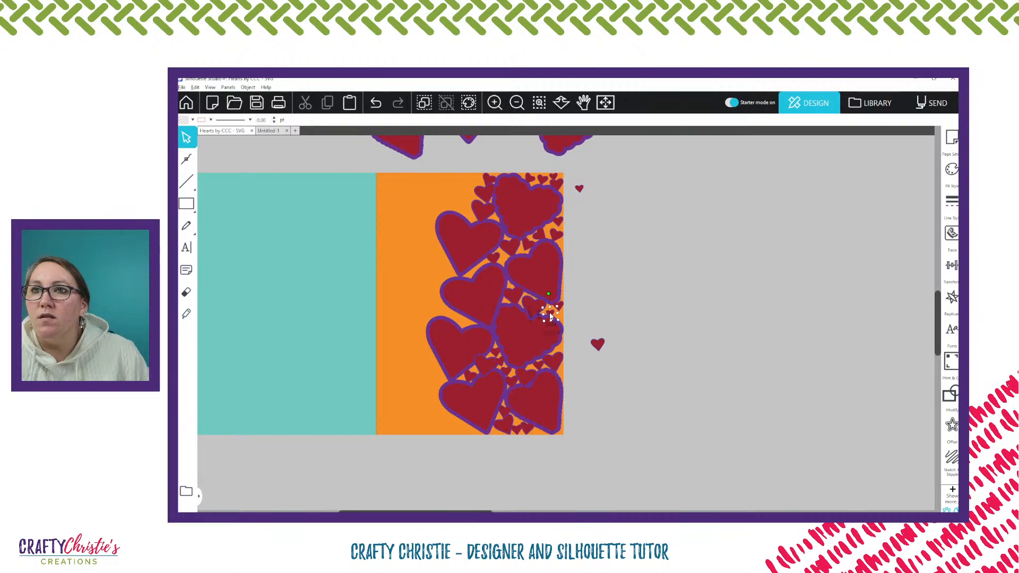
pyautogui.scroll(5, 550, 316)
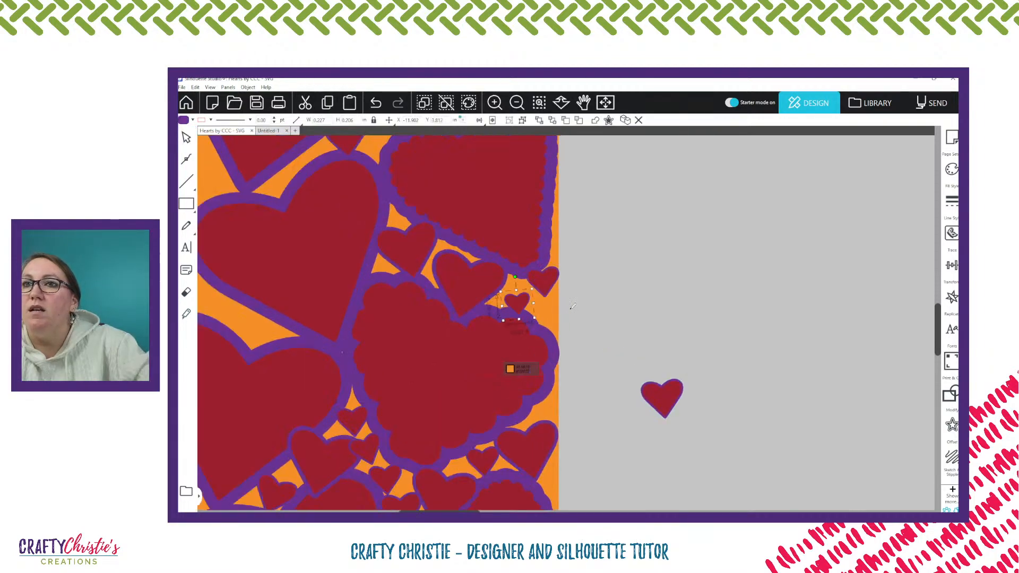
pyautogui.scroll(3, 573, 306)
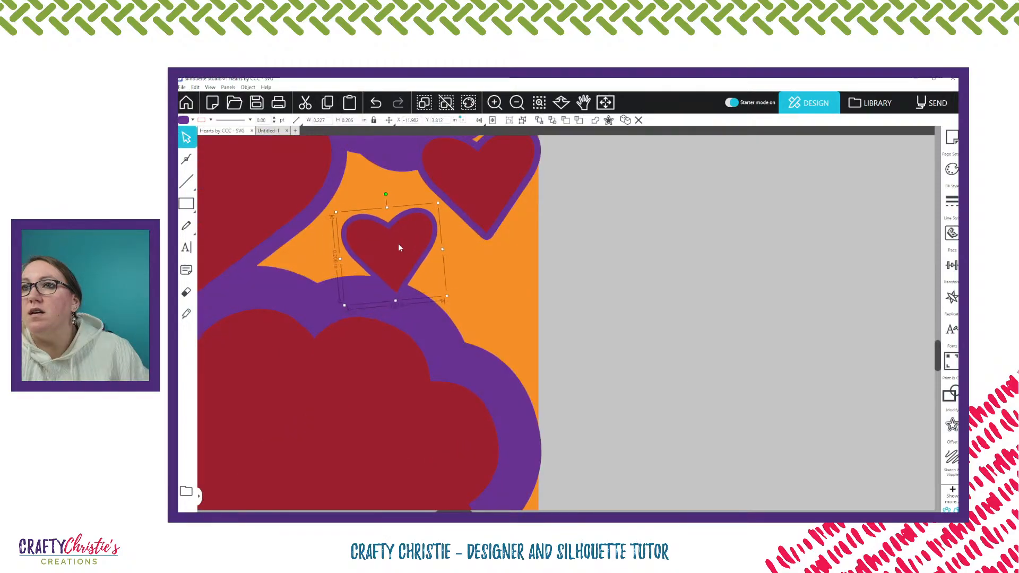
pyautogui.moveTo(399, 243); pyautogui.dragTo(476, 292)
pyautogui.moveTo(463, 246); pyautogui.dragTo(500, 308)
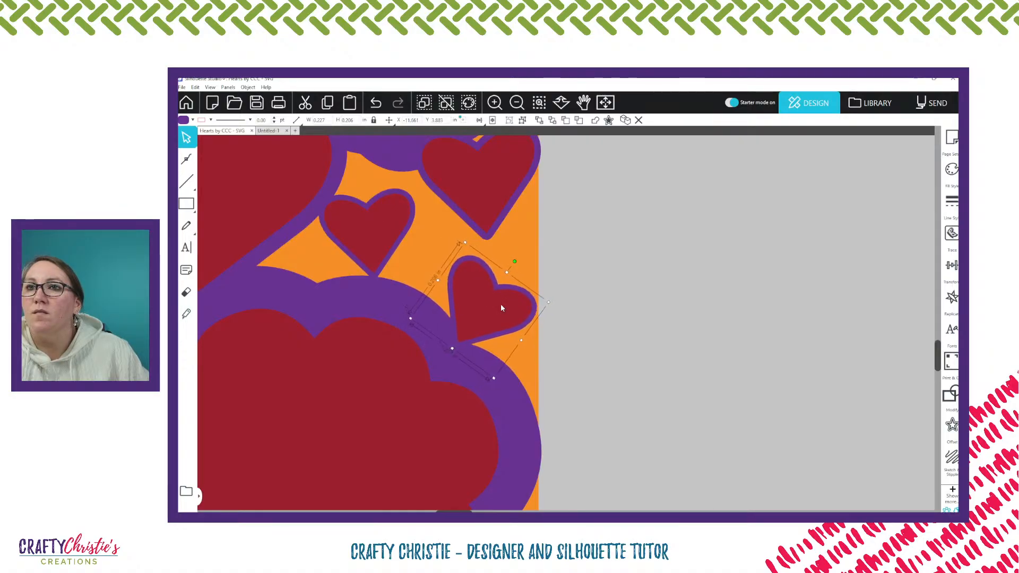
pyautogui.click(615, 284)
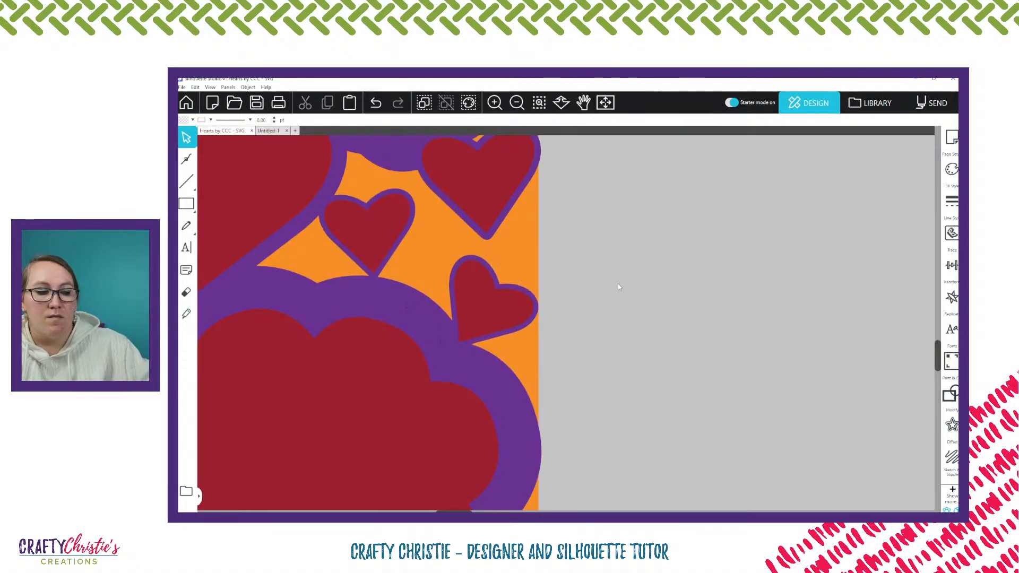
pyautogui.scroll(-1, 617, 287)
pyautogui.scroll(-1, 617, 287)
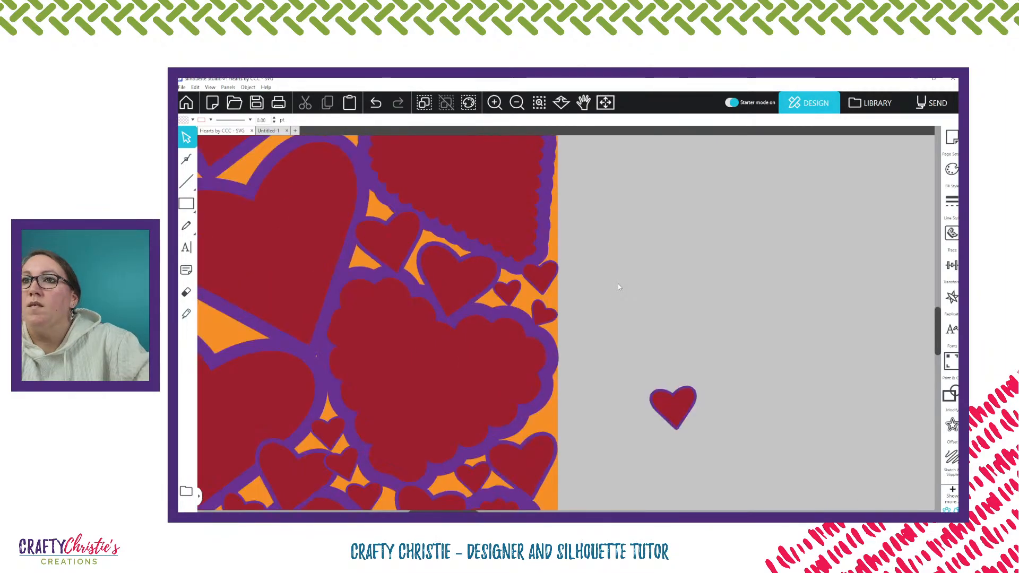
# Move the off-panel scalloped heart and the two small spare hearts next to the other spare hearts above the front panel
pyautogui.scroll(-3, 618, 283)
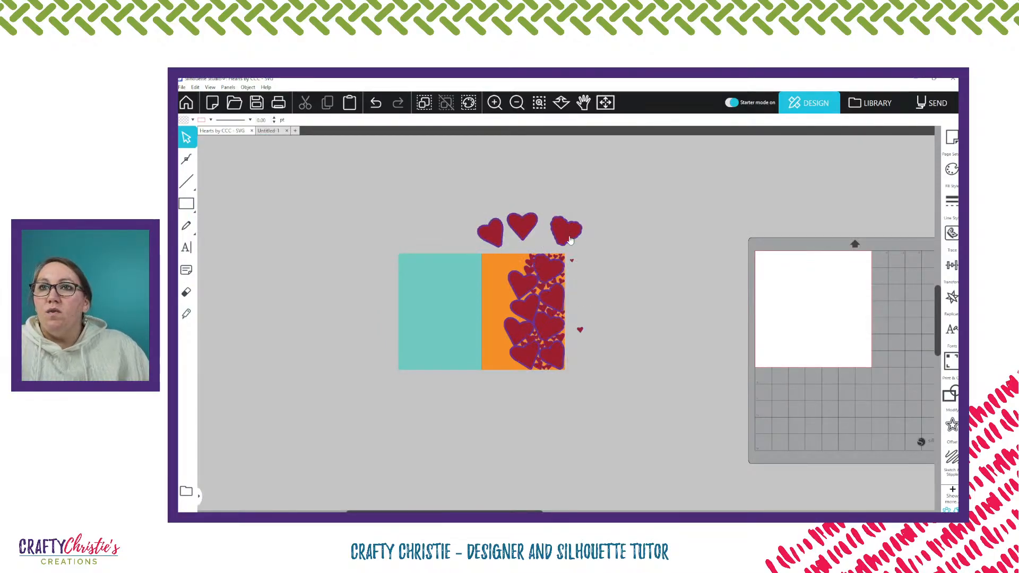
pyautogui.moveTo(569, 238); pyautogui.dragTo(495, 195)
pyautogui.moveTo(572, 261); pyautogui.dragTo(538, 198)
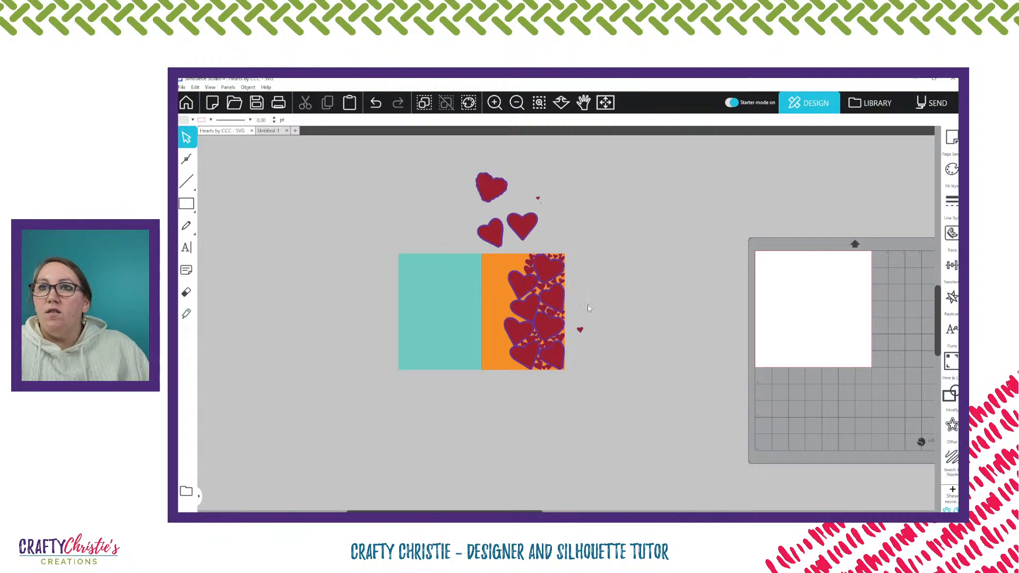
pyautogui.moveTo(580, 329); pyautogui.dragTo(549, 224)
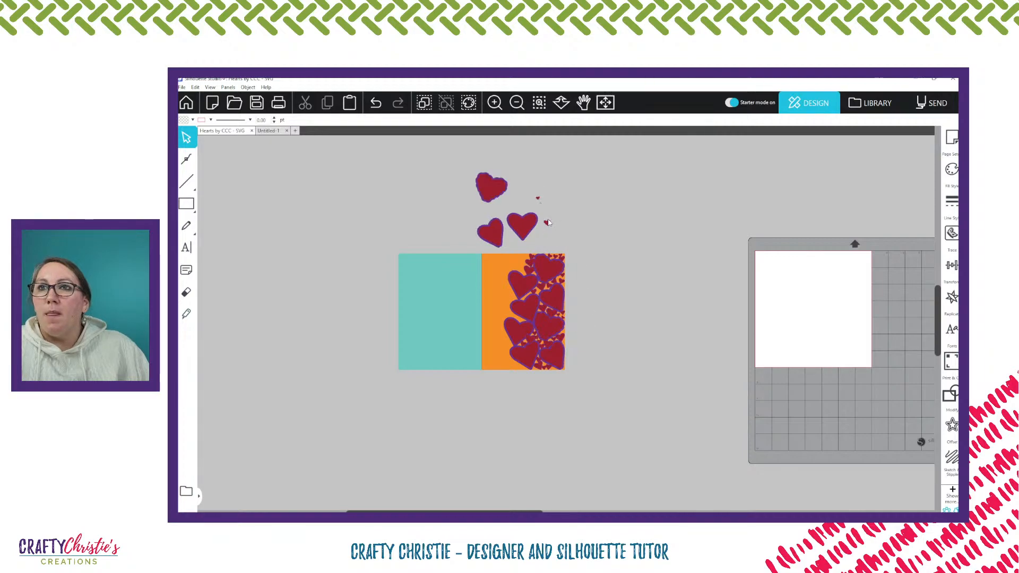
# Group the card base, the front panel and all the large and small hearts placed on it
pyautogui.click(606, 103)
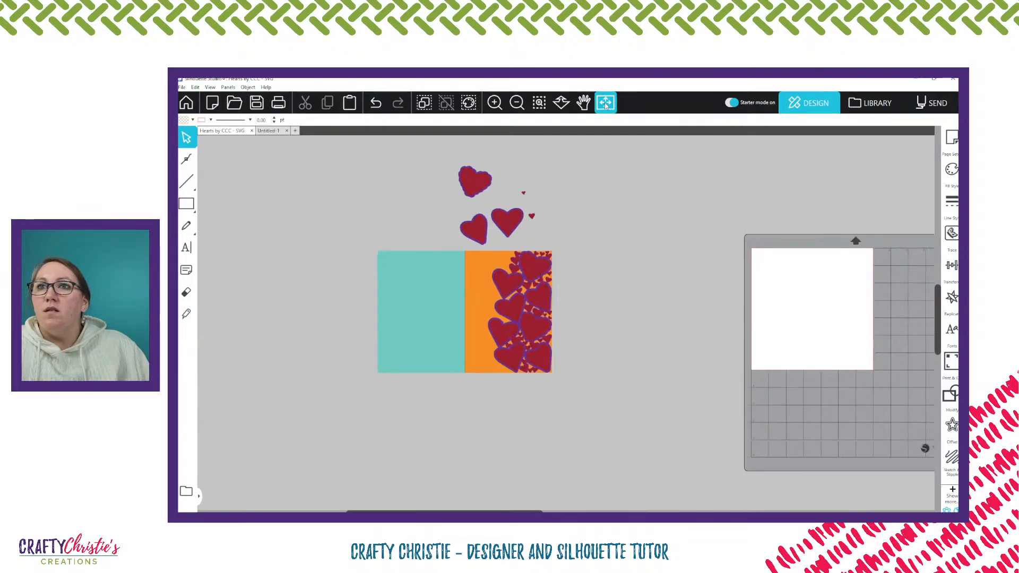
pyautogui.click(520, 104)
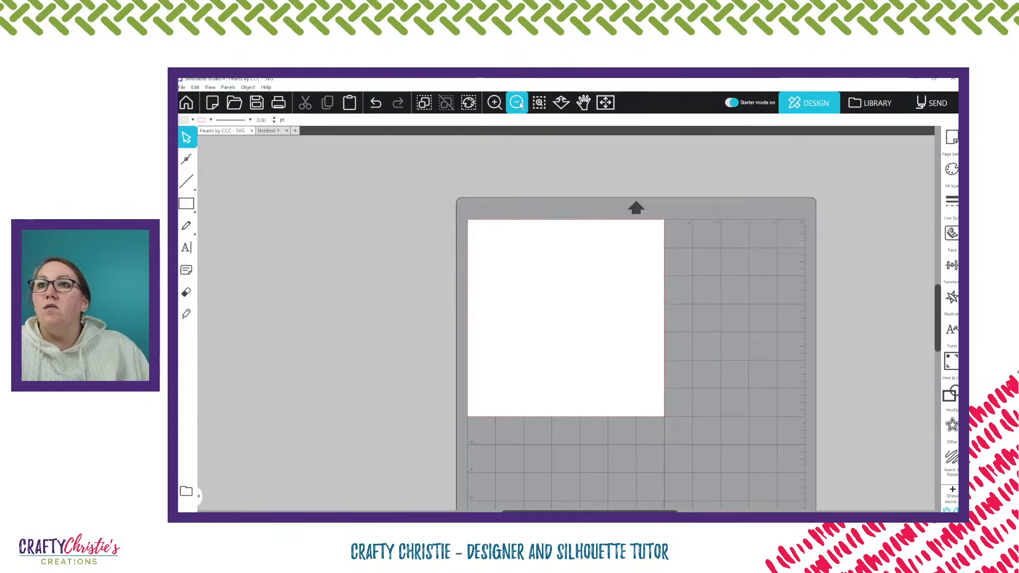
pyautogui.click(517, 103)
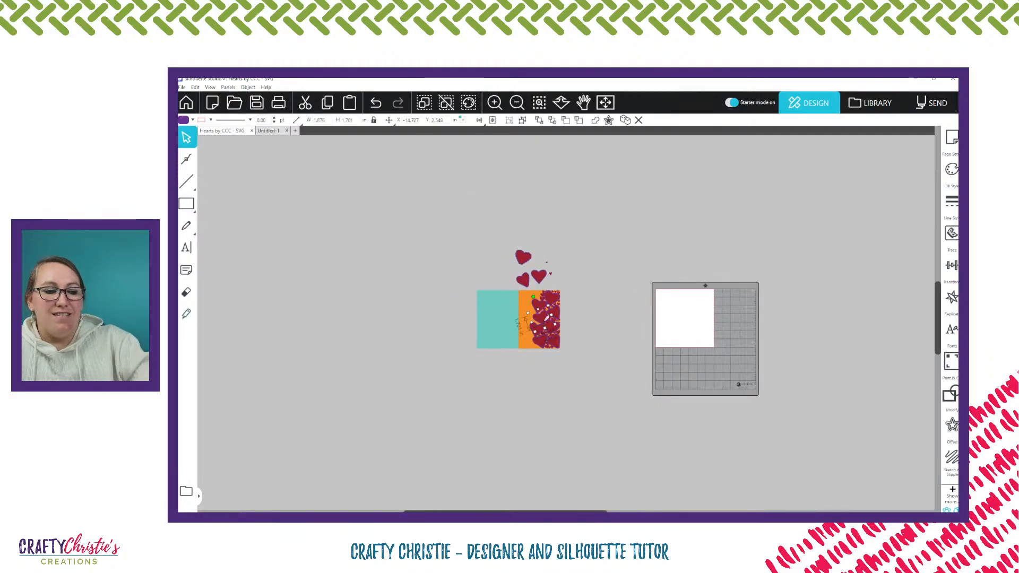
pyautogui.click(543, 317)
pyautogui.scroll(3, 546, 317)
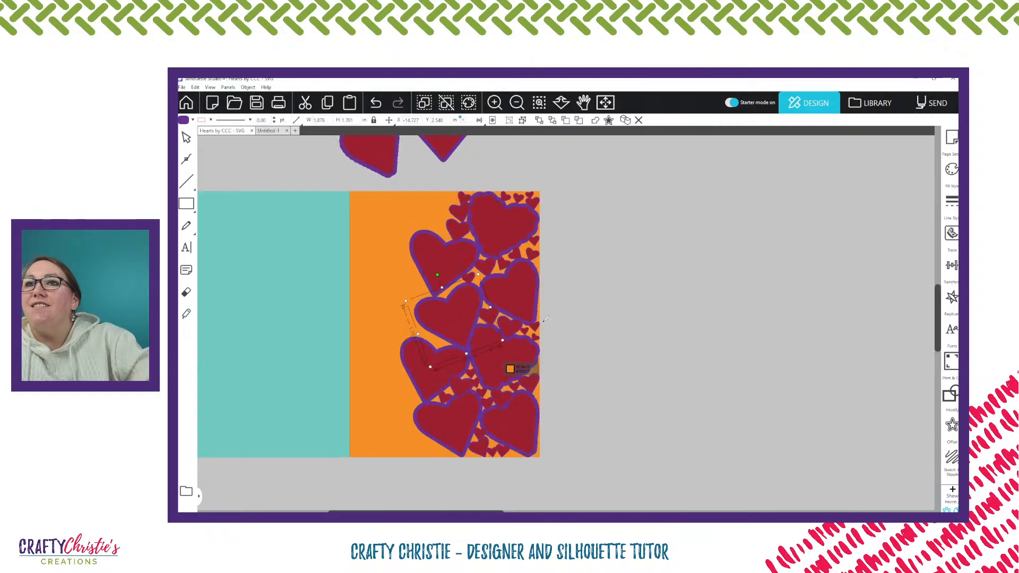
pyautogui.click(471, 417)
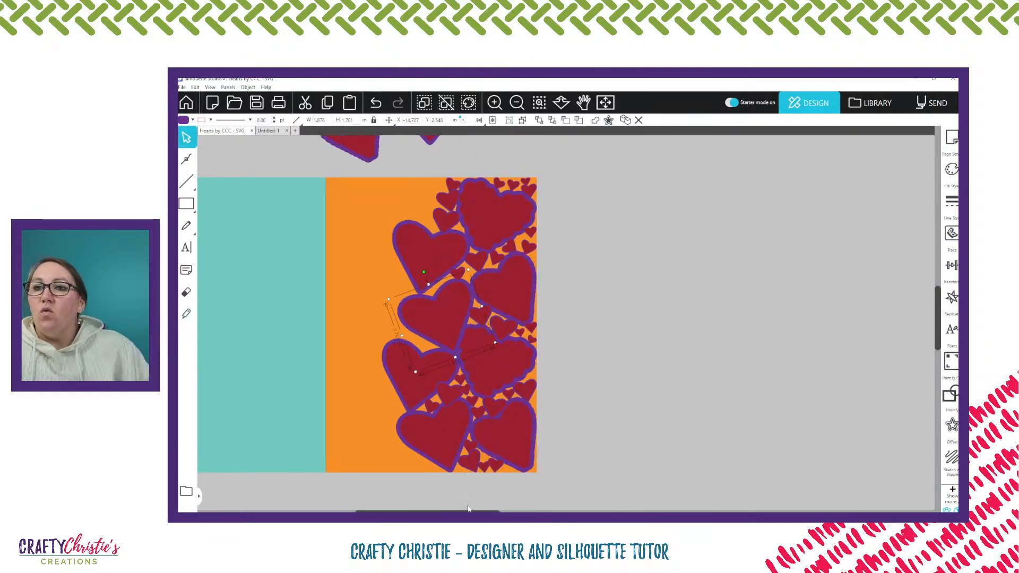
pyautogui.hscroll(-2, 565, 319)
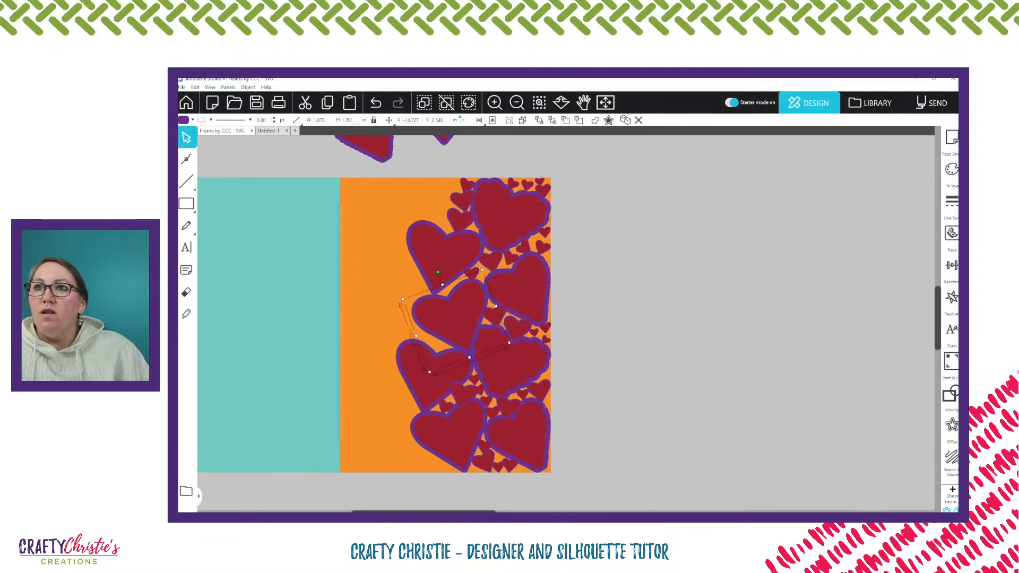
pyautogui.hscroll(-3, 627, 189)
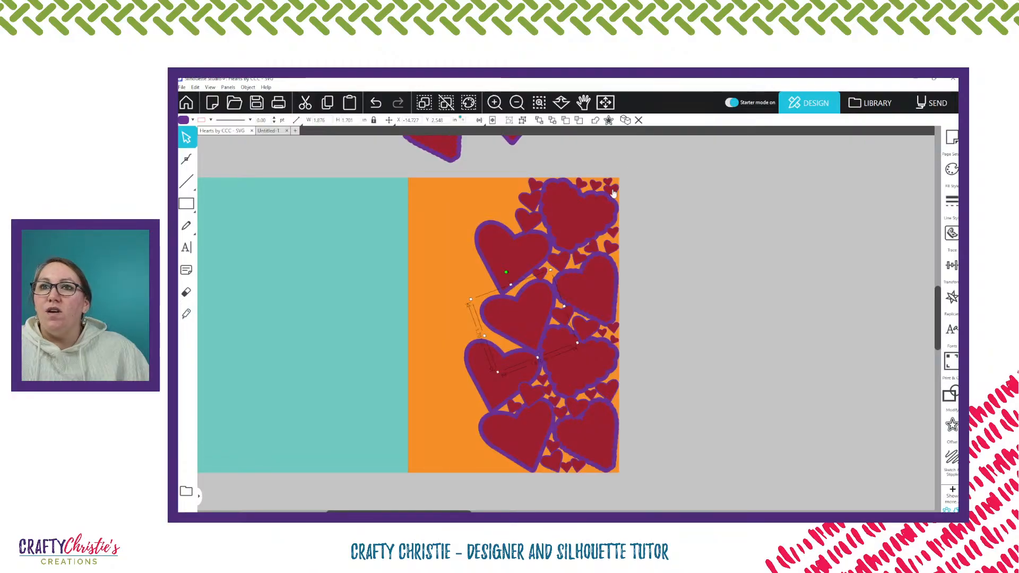
pyautogui.click(658, 431)
pyautogui.moveTo(475, 150); pyautogui.dragTo(651, 469)
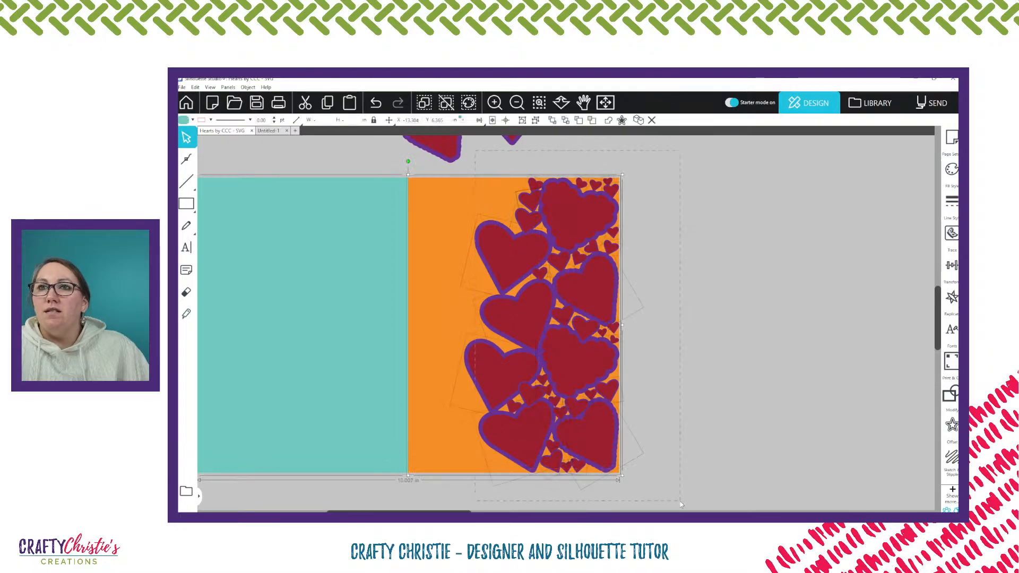
pyautogui.rightClick(579, 285)
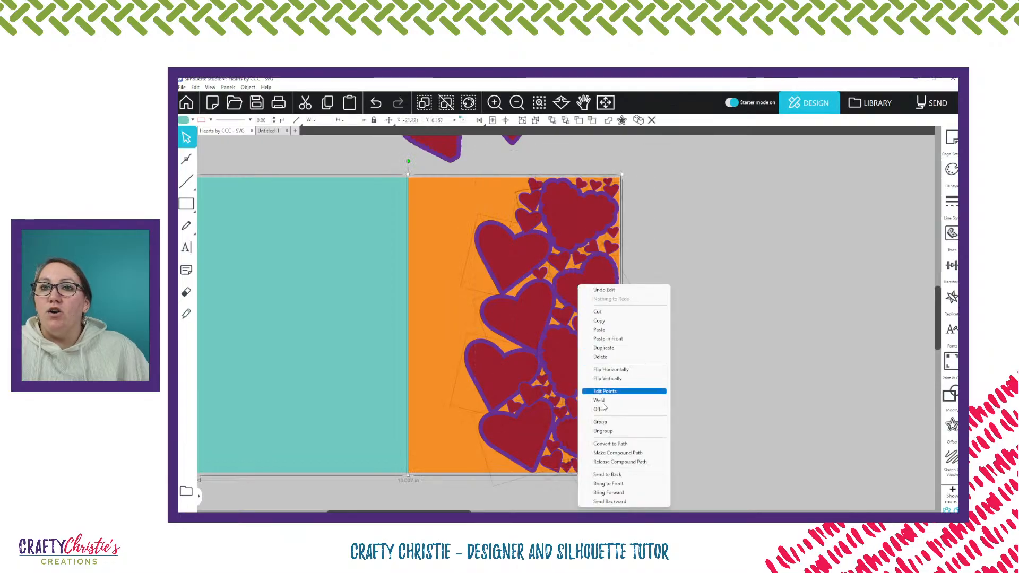
pyautogui.click(600, 423)
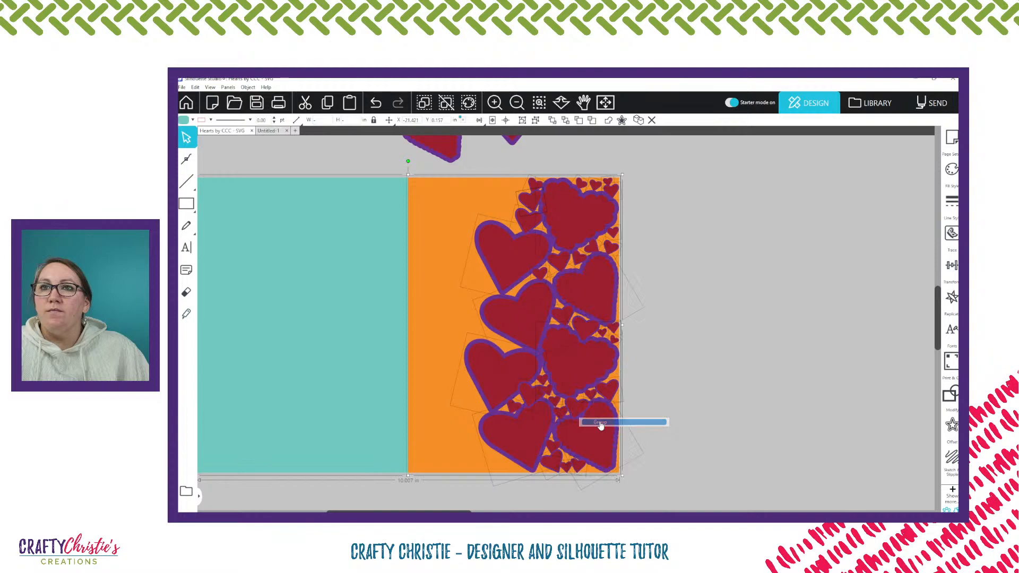
pyautogui.click(714, 368)
# Gather the spare large and small hearts above the card into a tighter cluster, with the small ones above the plain heart
pyautogui.scroll(5, 724, 310)
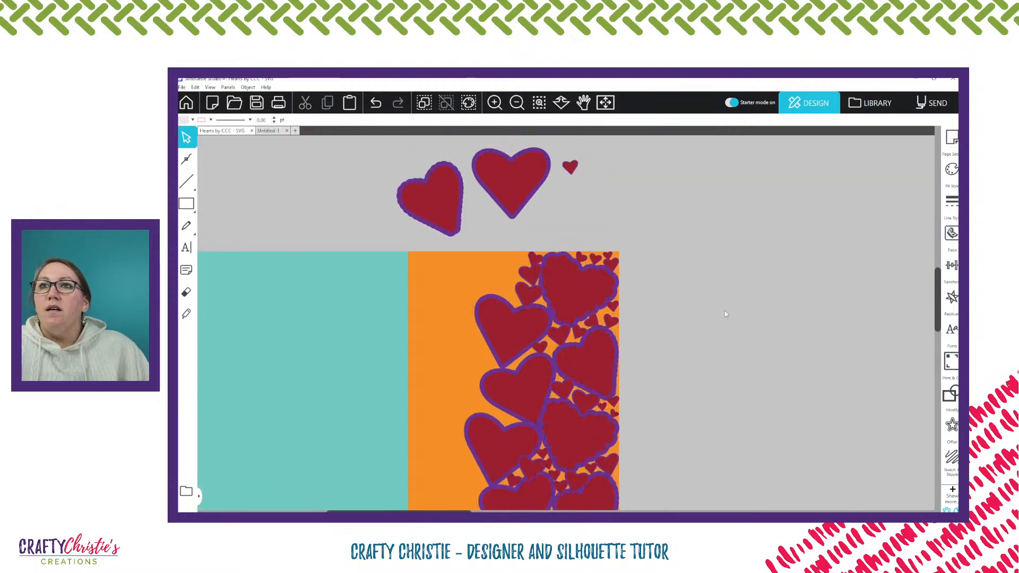
pyautogui.scroll(3, 725, 310)
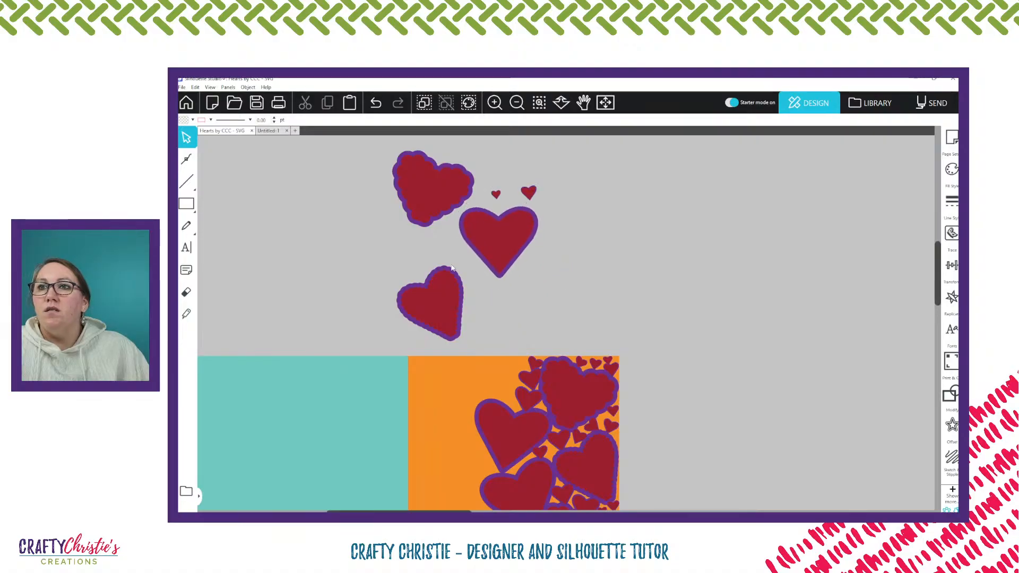
pyautogui.moveTo(451, 289); pyautogui.dragTo(454, 255)
pyautogui.click(372, 158)
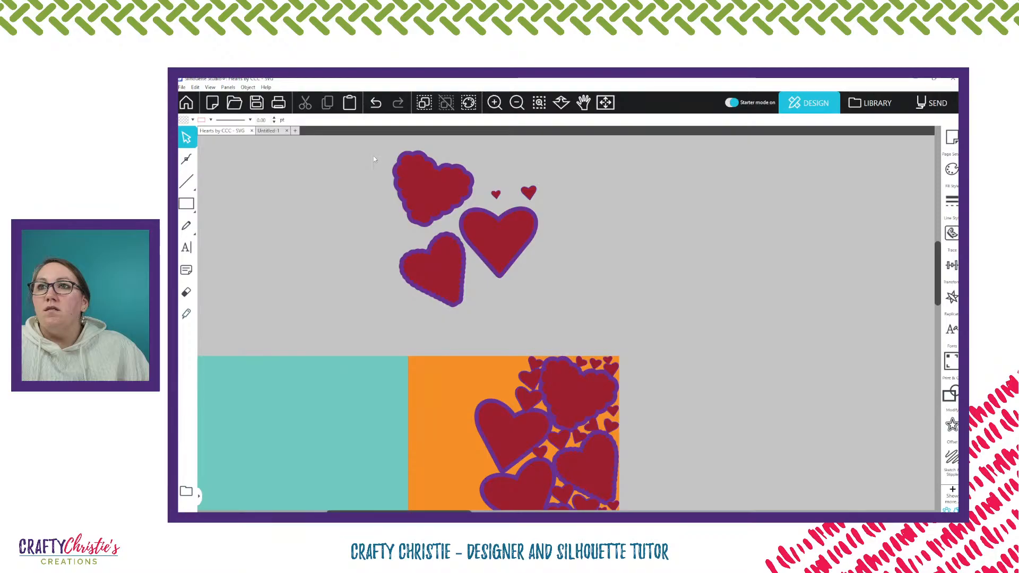
# Group the five spare hearts and move the group above the teal half of the card
pyautogui.moveTo(373, 155); pyautogui.dragTo(484, 239)
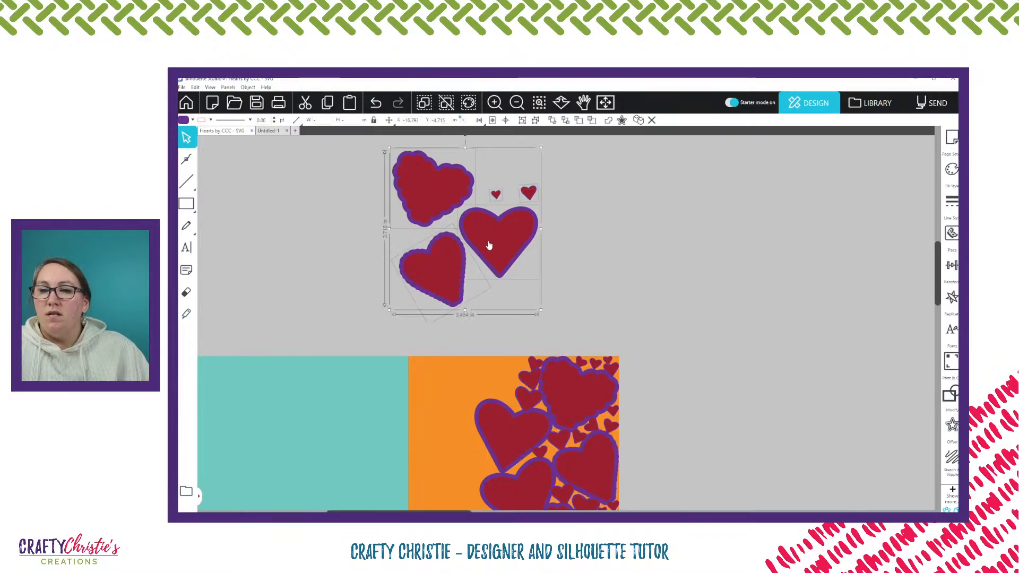
pyautogui.rightClick(491, 245)
pyautogui.click(510, 369)
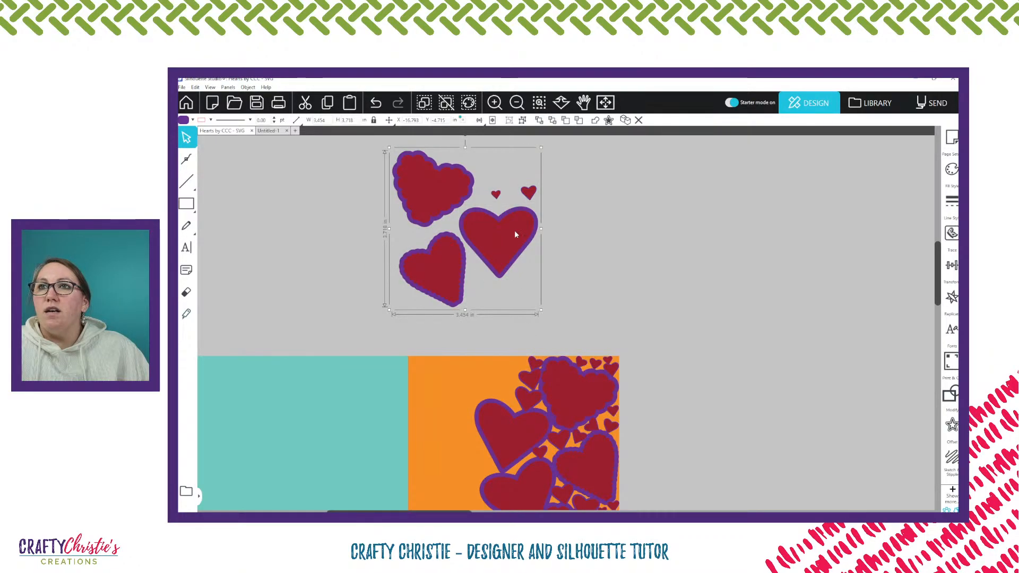
pyautogui.moveTo(493, 242); pyautogui.dragTo(322, 243)
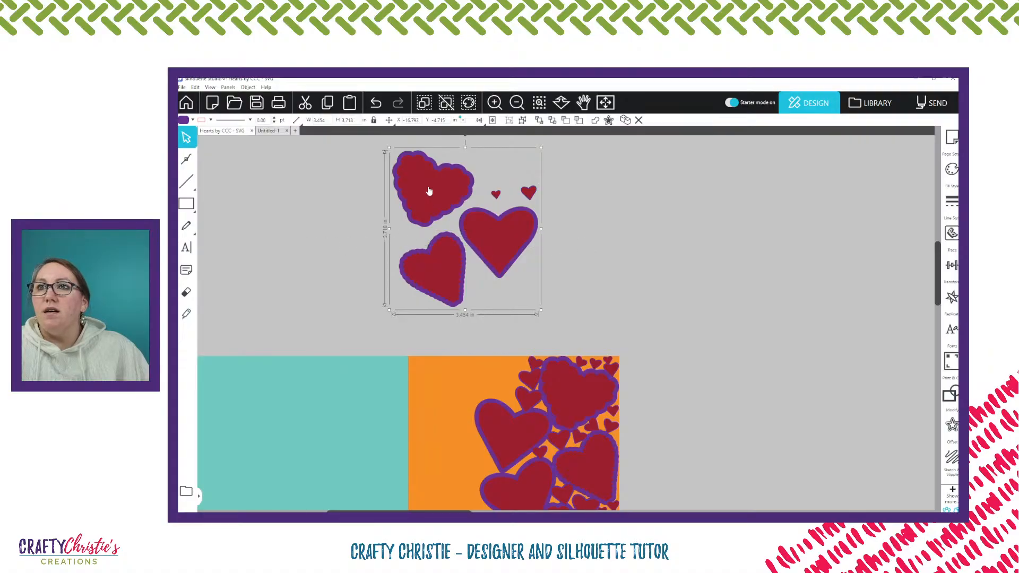
pyautogui.moveTo(425, 189); pyautogui.dragTo(258, 196)
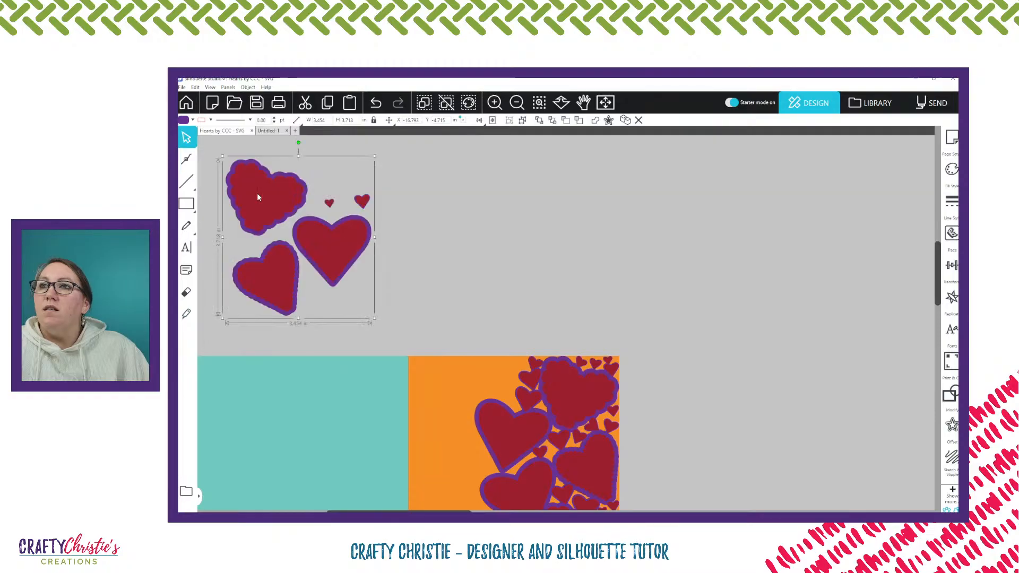
# Set up Select by Color to choose by fill, with Include Groups on and Only Shapes on Media off
pyautogui.scroll(-3, 708, 335)
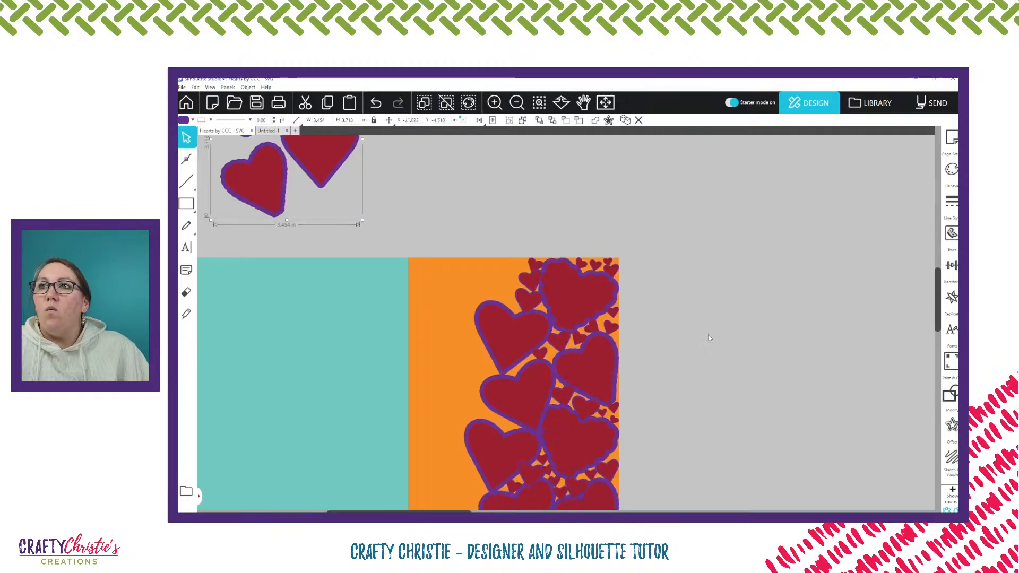
pyautogui.scroll(-2, 708, 334)
pyautogui.click(723, 318)
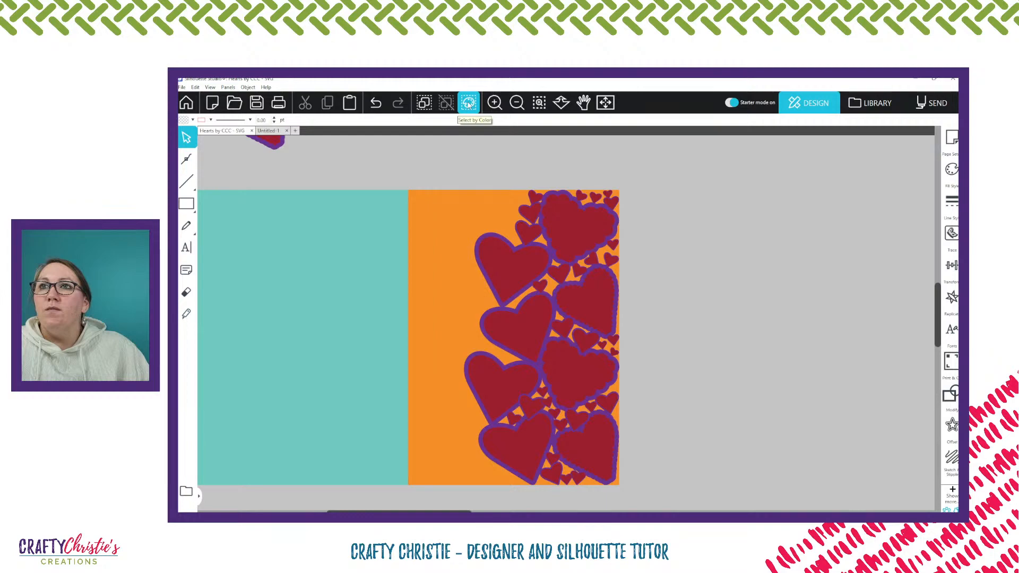
pyautogui.click(468, 104)
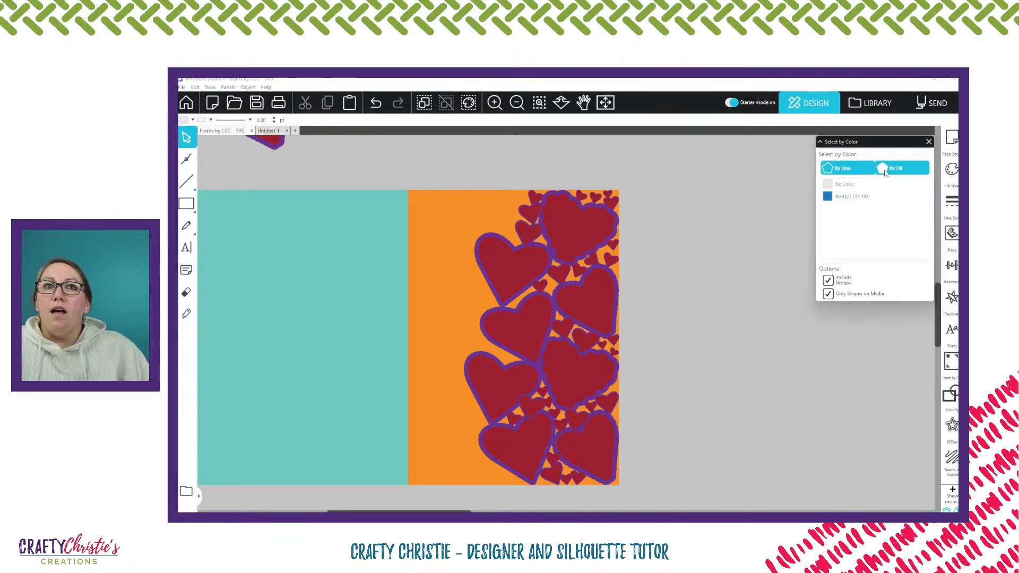
pyautogui.click(885, 170)
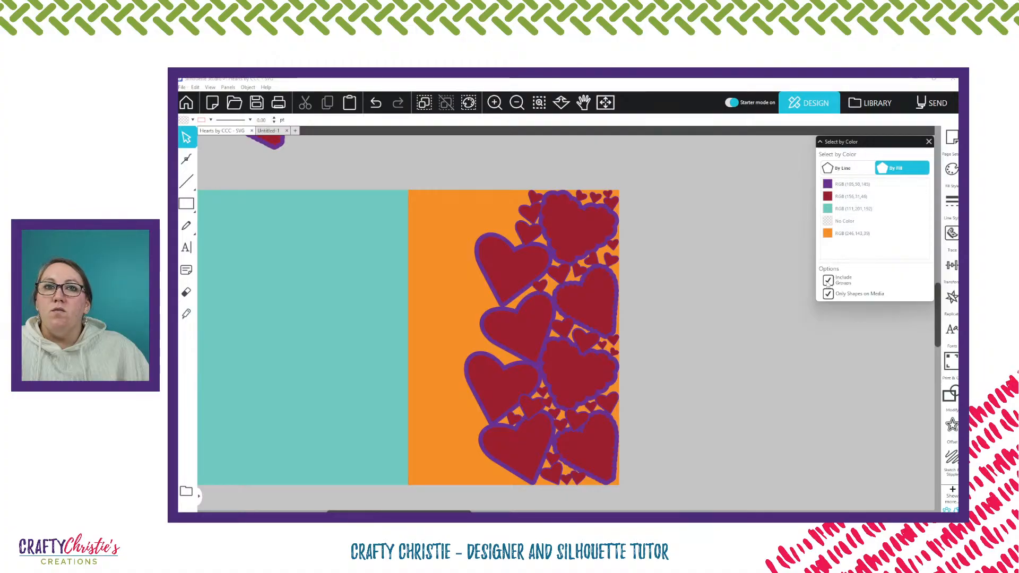
pyautogui.click(828, 282)
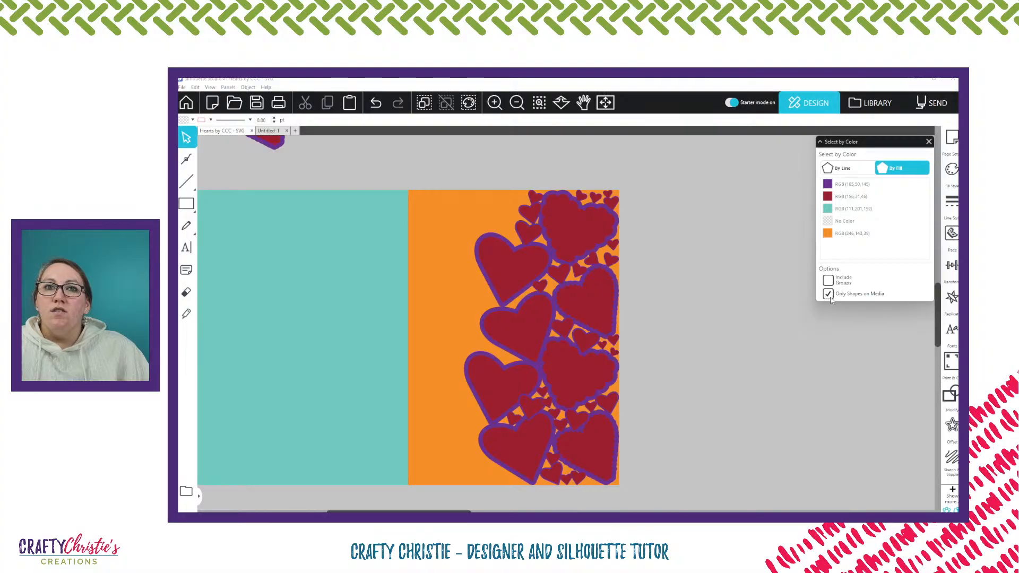
pyautogui.click(829, 296)
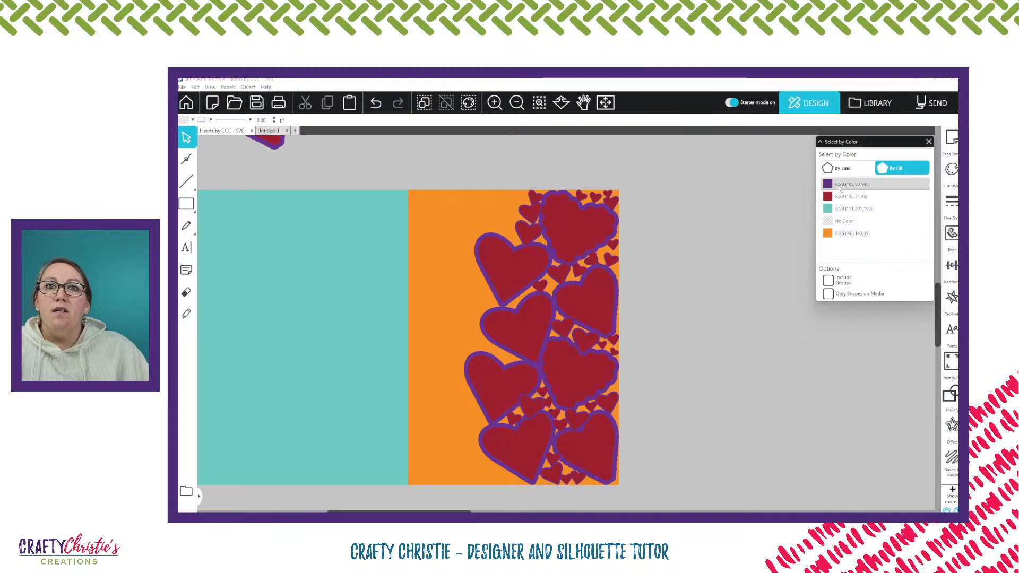
pyautogui.click(828, 281)
# Try selecting all purple-filled shapes by color, check the spare hearts and card, and clear the selection
pyautogui.click(849, 186)
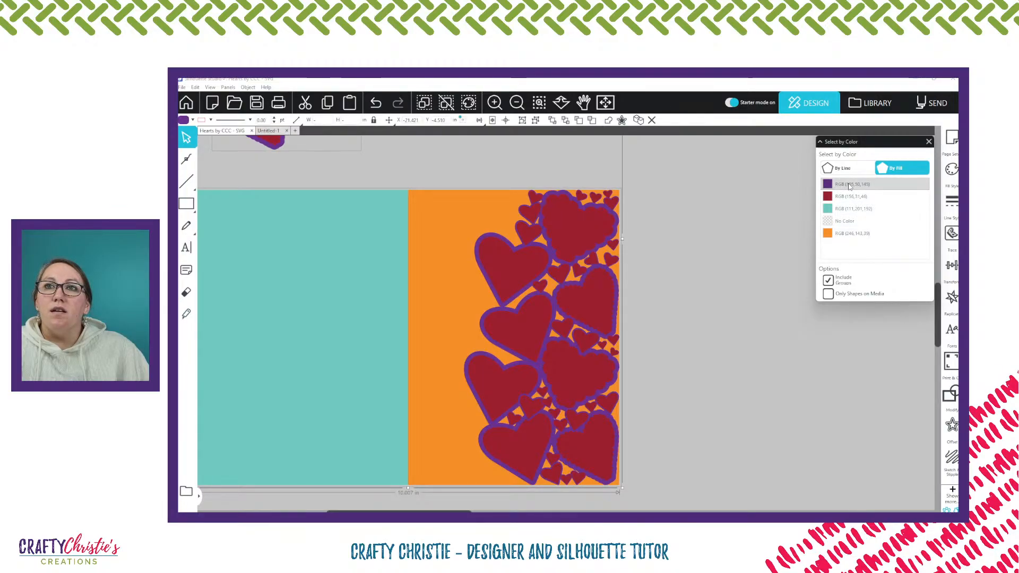
pyautogui.scroll(5, 714, 260)
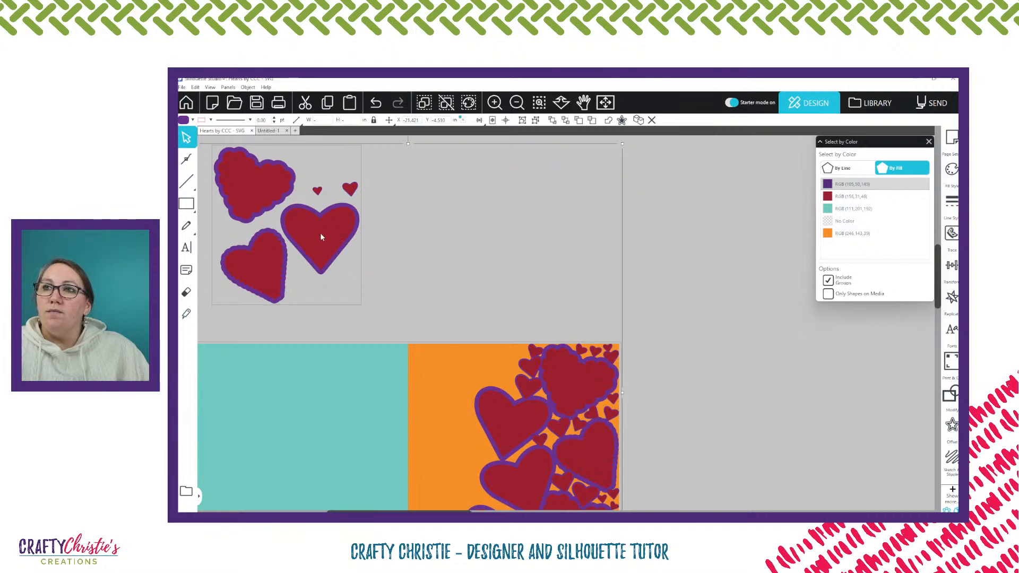
pyautogui.scroll(1, 329, 239)
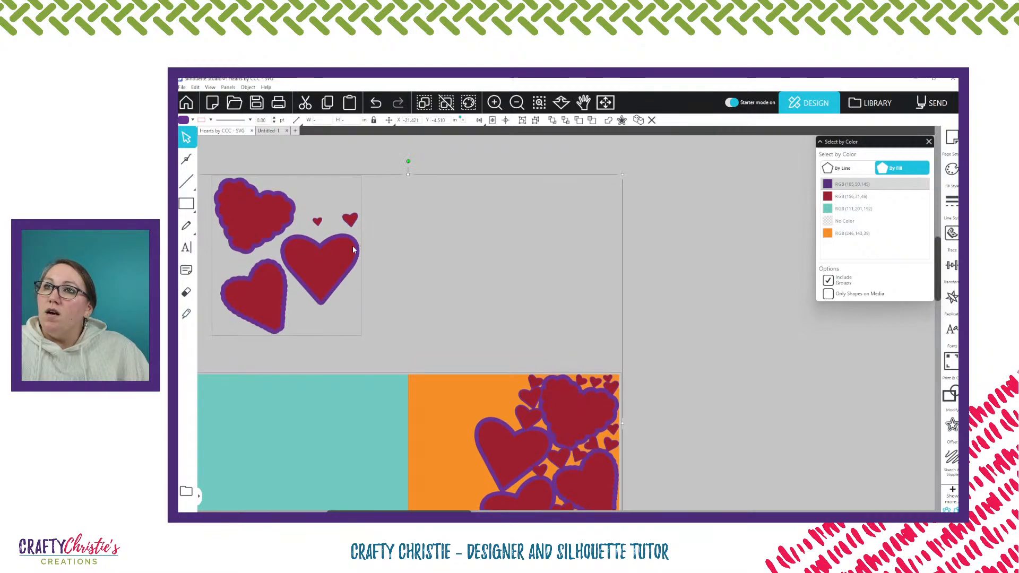
pyautogui.click(309, 155)
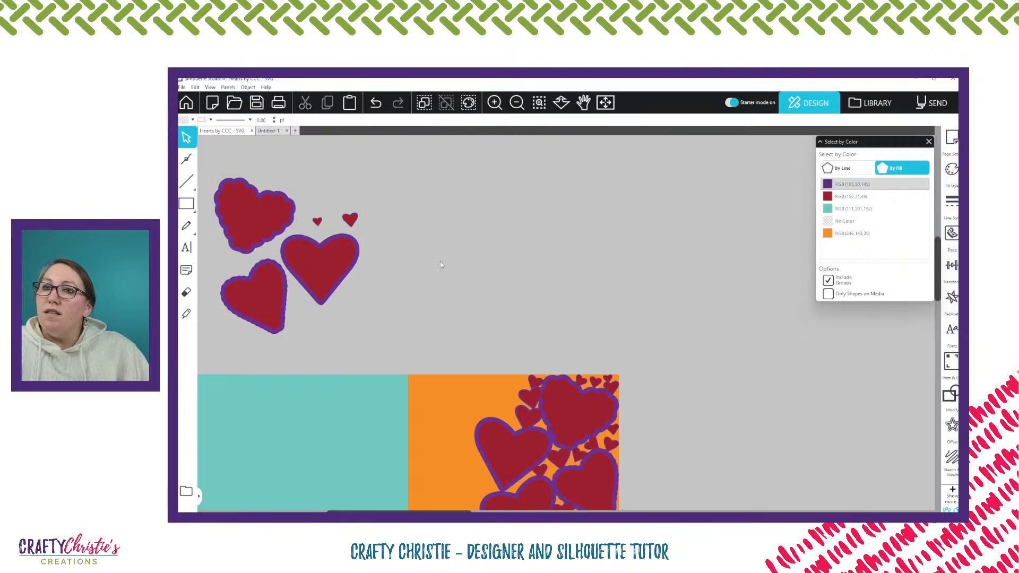
# Select all dark red-filled shapes by color, including those inside the spare-heart and card groups
pyautogui.click(850, 196)
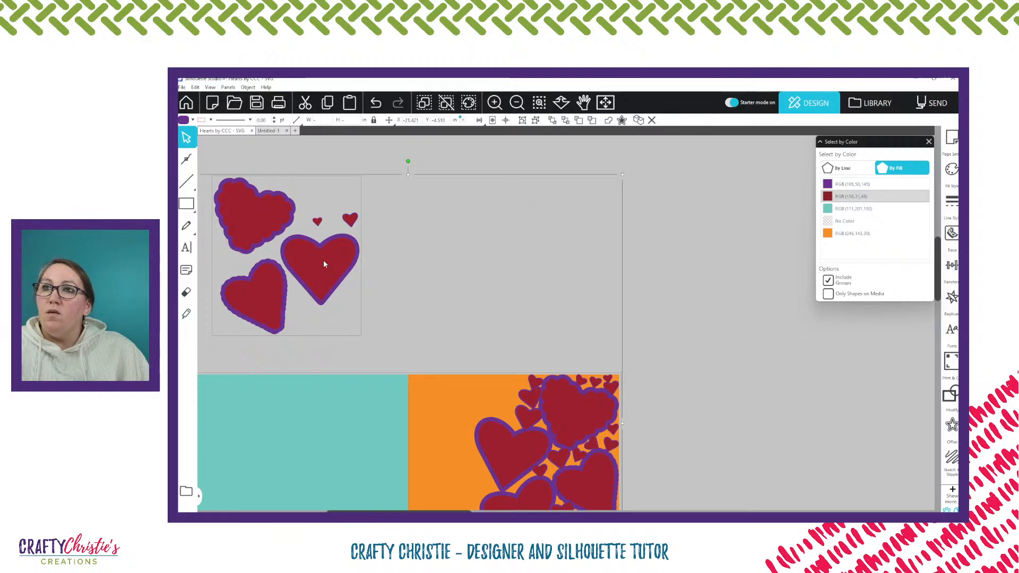
pyautogui.scroll(-5, 698, 296)
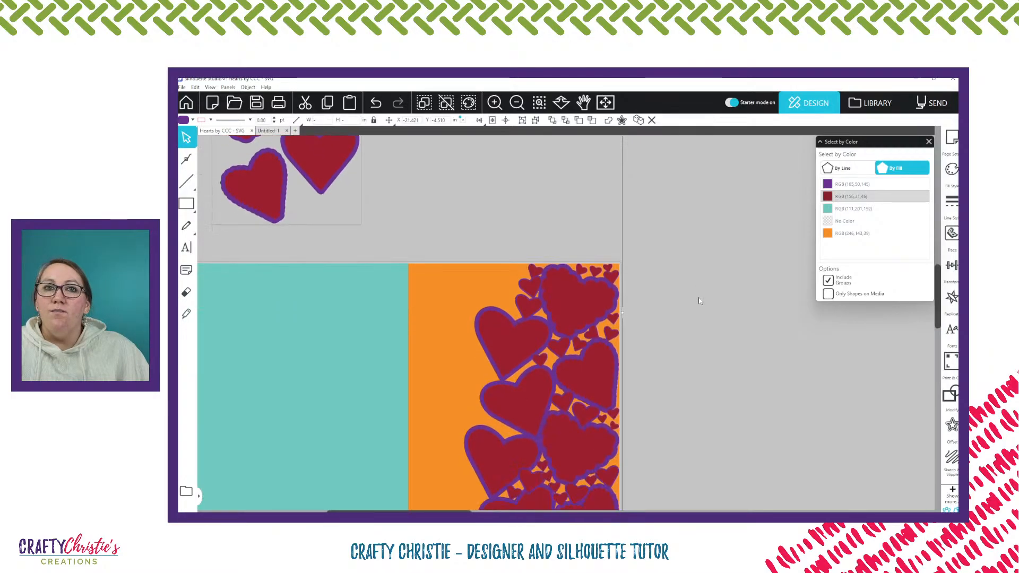
pyautogui.scroll(-1, 689, 295)
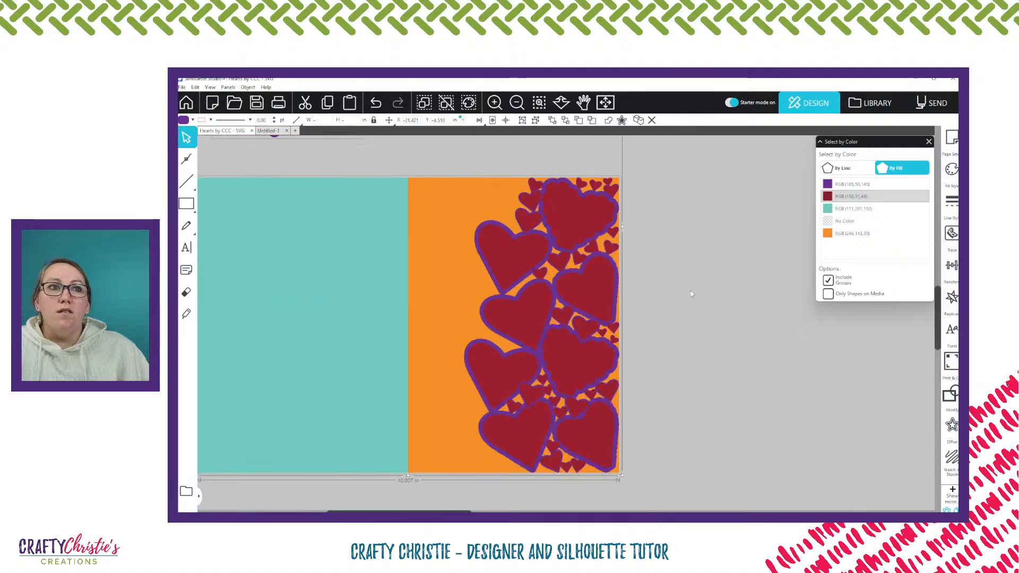
pyautogui.scroll(-1, 690, 294)
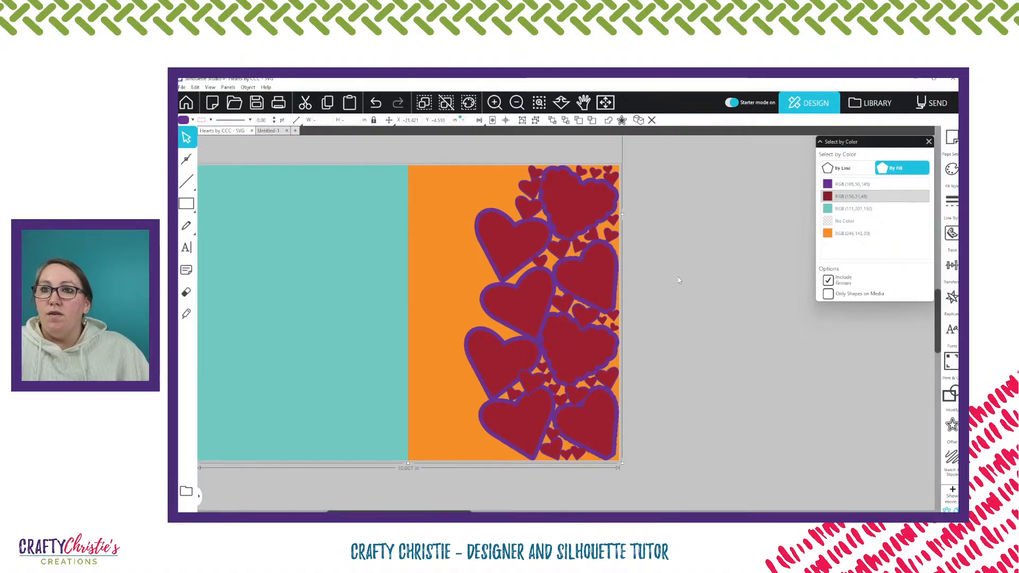
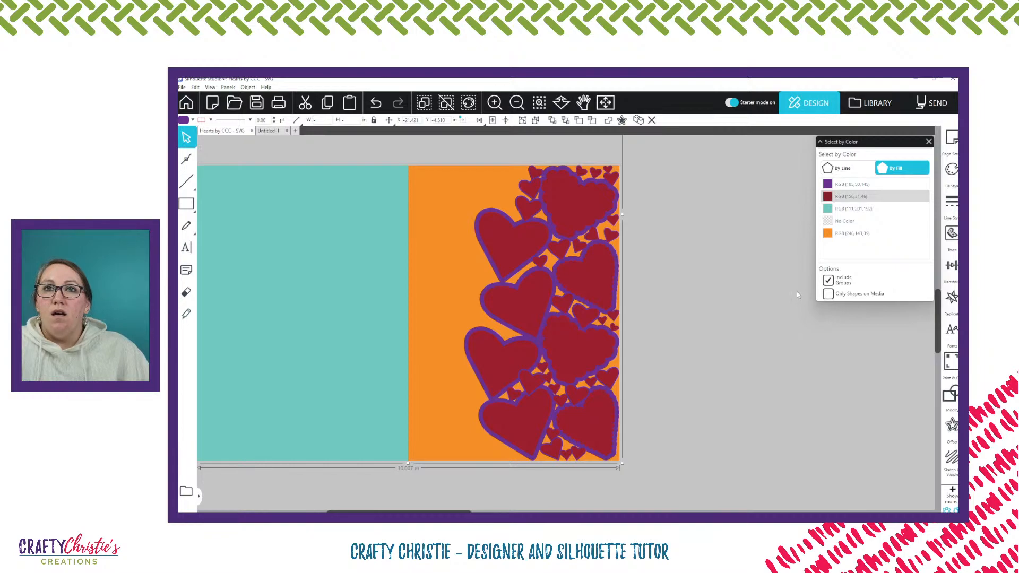
# Turn off Include Groups and turn on Only Shapes on Media for Select by Color, and clear the current selection
pyautogui.click(855, 296)
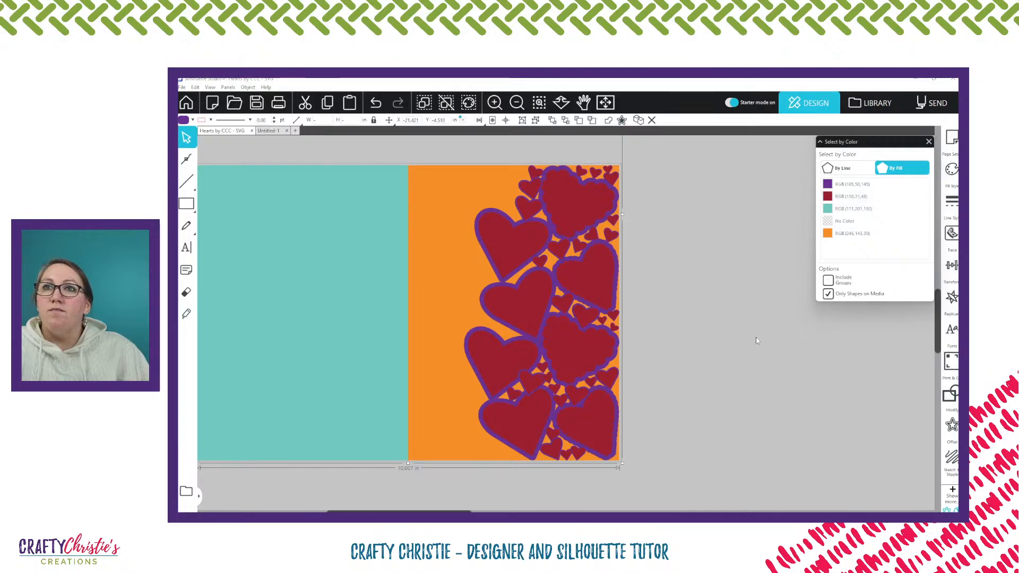
pyautogui.scroll(3, 318, 175)
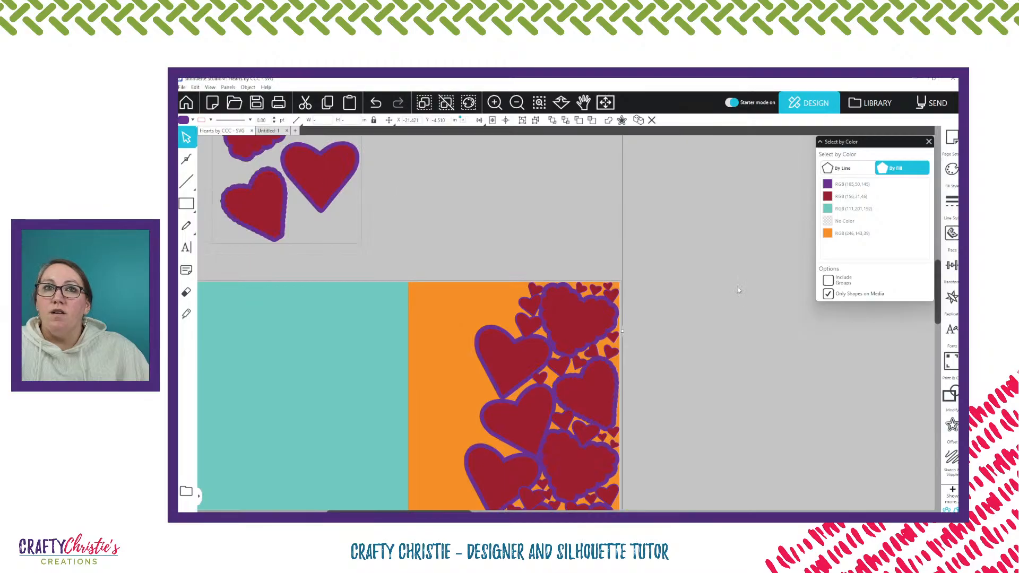
pyautogui.scroll(-2, 737, 287)
pyautogui.click(461, 193)
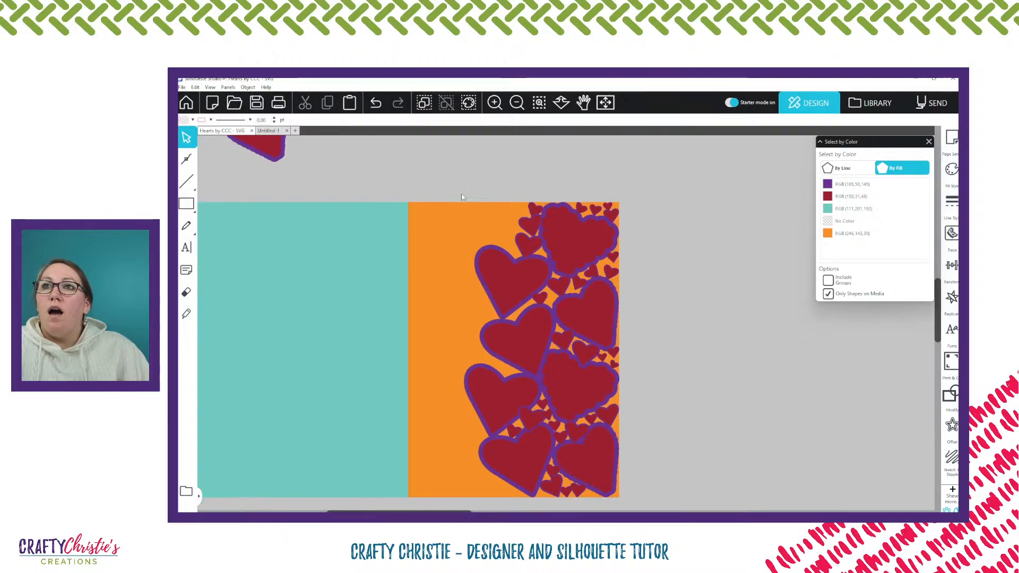
# Check the card's grouping by selecting the whole card and its orange and teal areas, clearing the selection between tries
pyautogui.scroll(-1, 461, 195)
pyautogui.moveTo(446, 137); pyautogui.dragTo(704, 480)
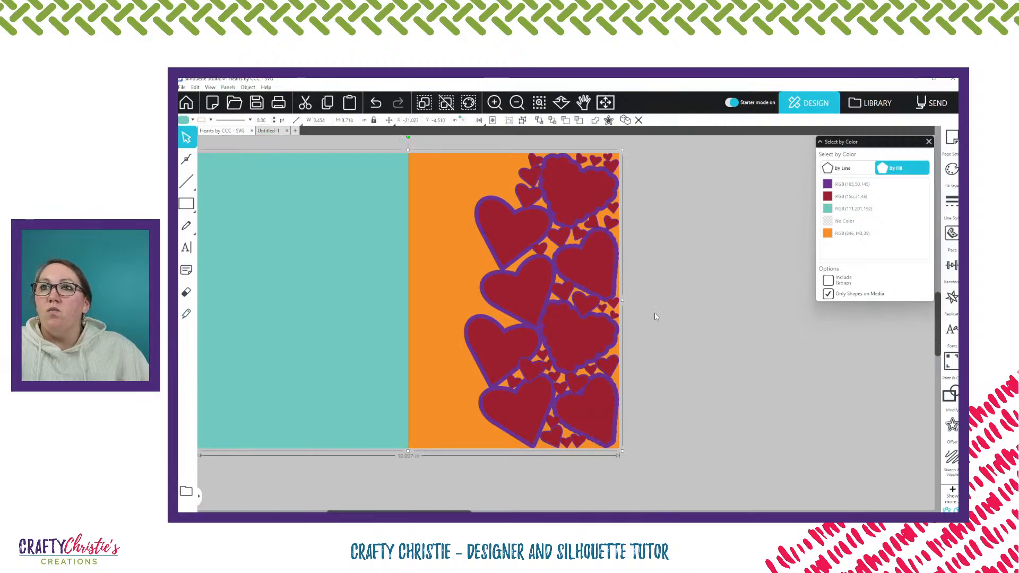
pyautogui.click(455, 274)
pyautogui.rightClick(454, 270)
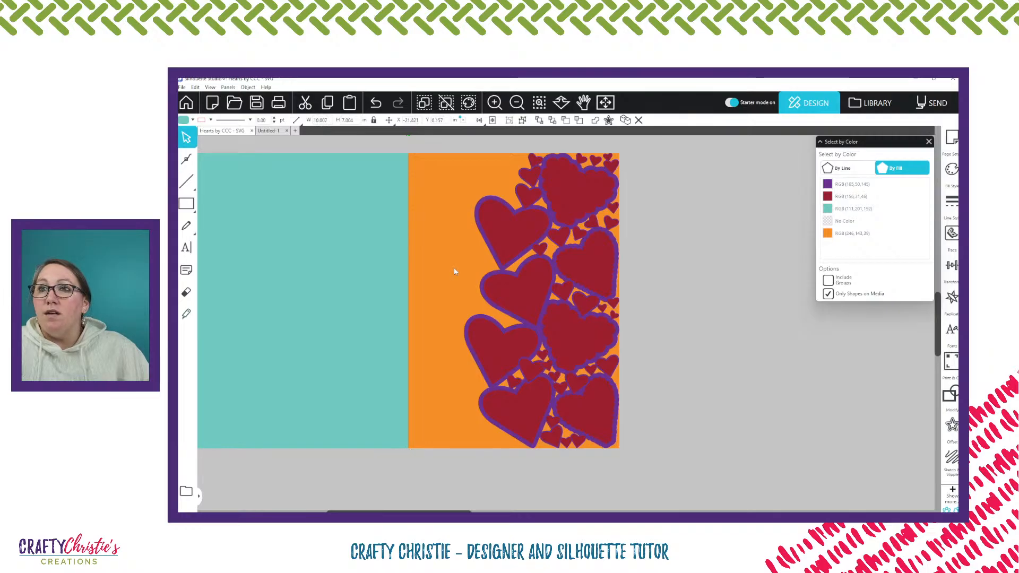
pyautogui.click(337, 260)
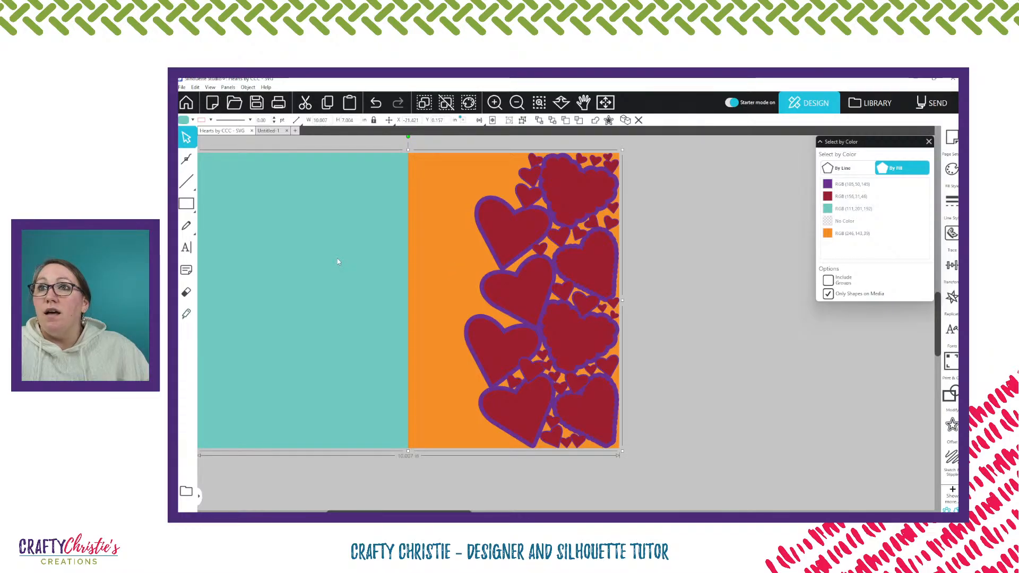
pyautogui.press('Escape')
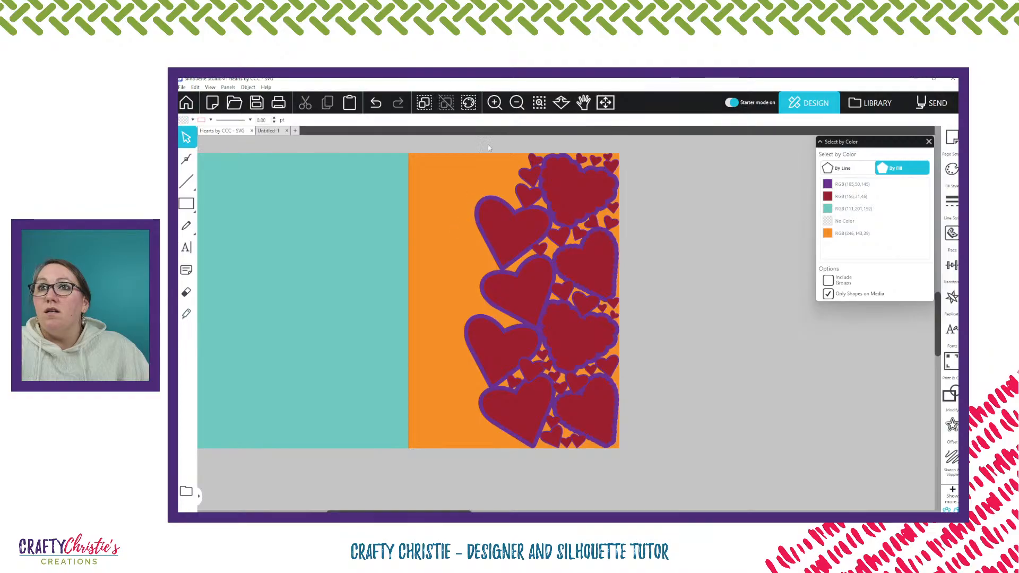
pyautogui.click(477, 182)
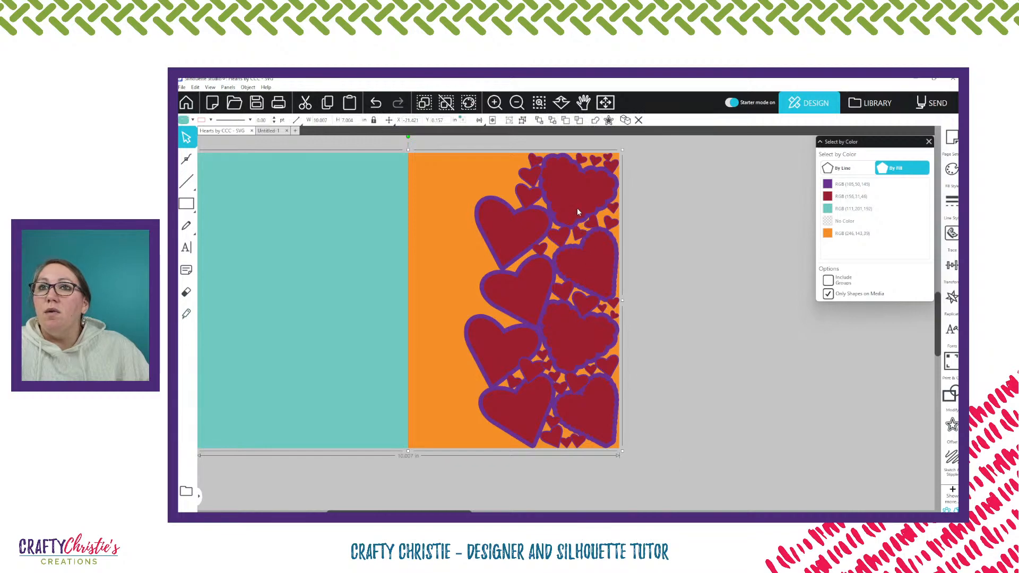
pyautogui.click(676, 209)
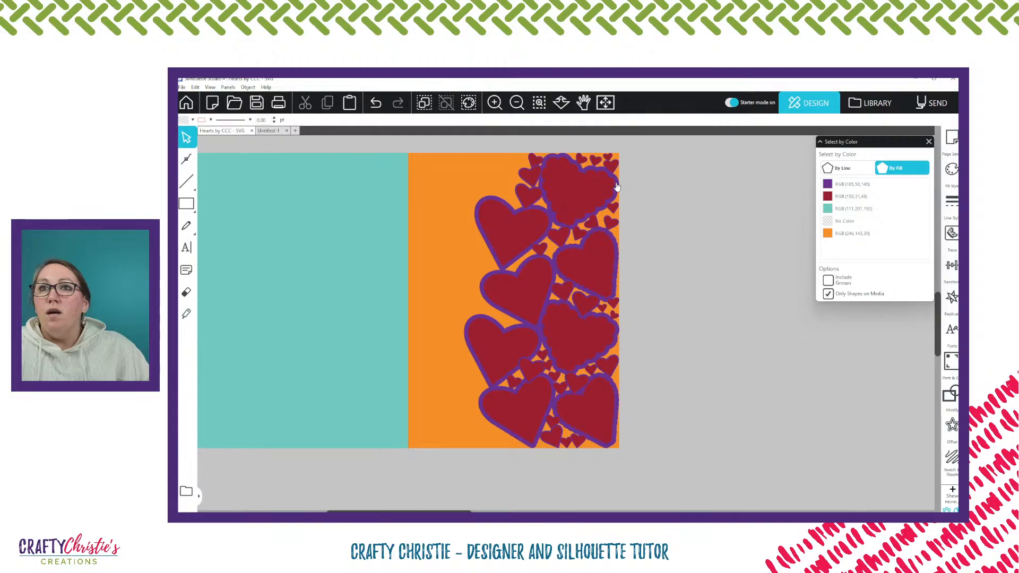
# Ungroup the card and all its nested groups into separate shapes, deselect them, and turn off Only Shapes on Media
pyautogui.rightClick(558, 193)
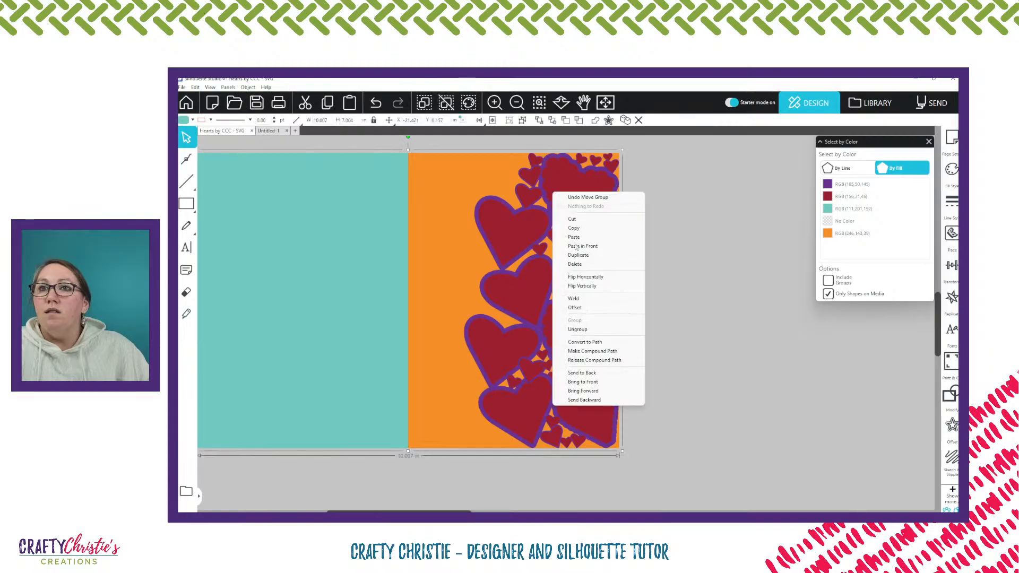
pyautogui.click(588, 330)
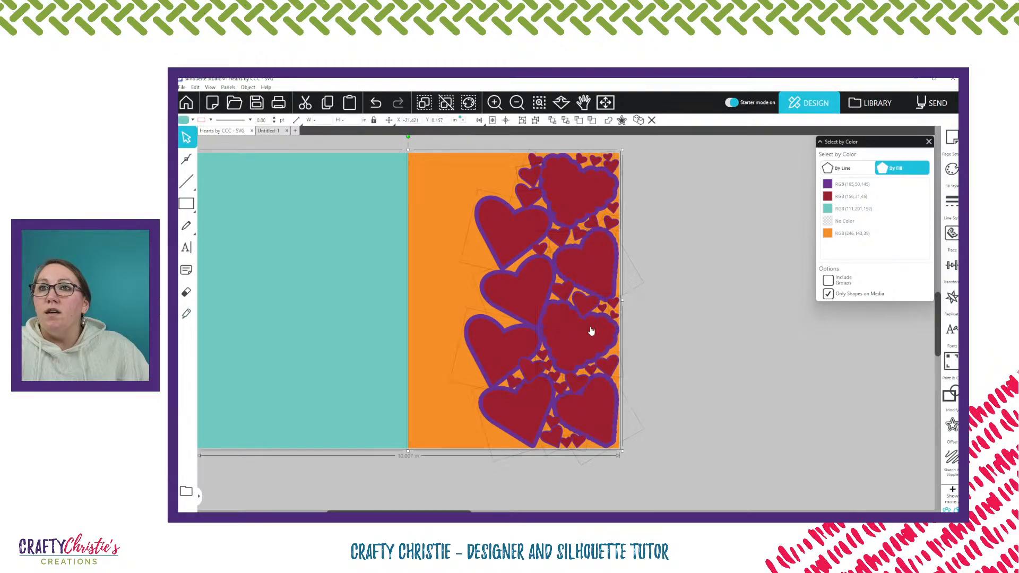
pyautogui.rightClick(591, 331)
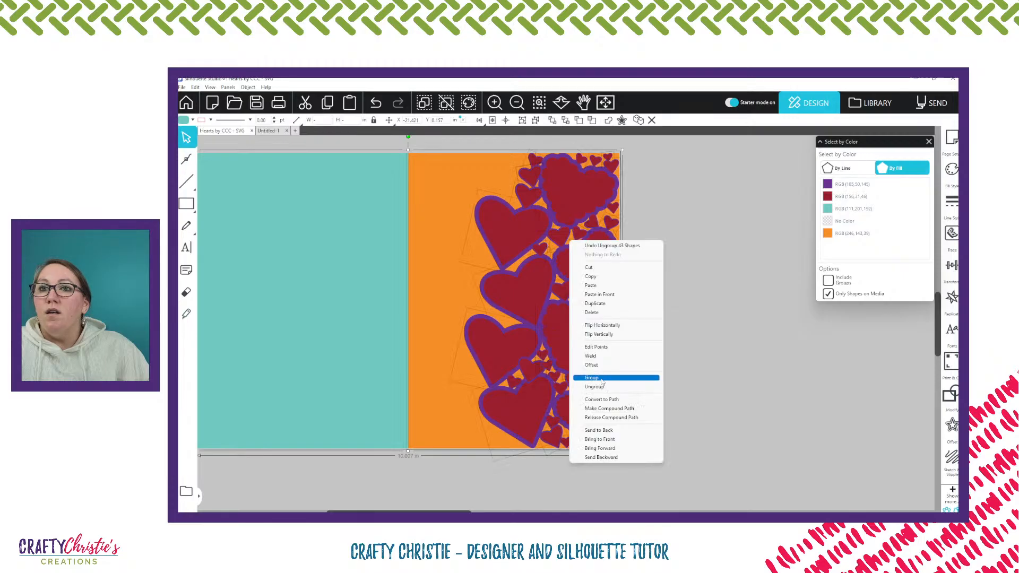
pyautogui.click(602, 389)
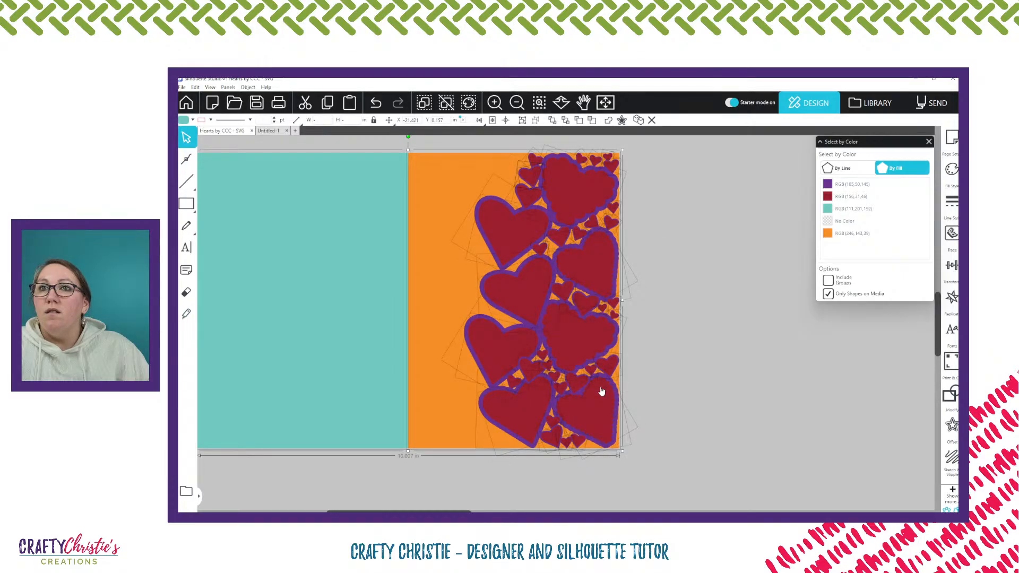
pyautogui.rightClick(580, 267)
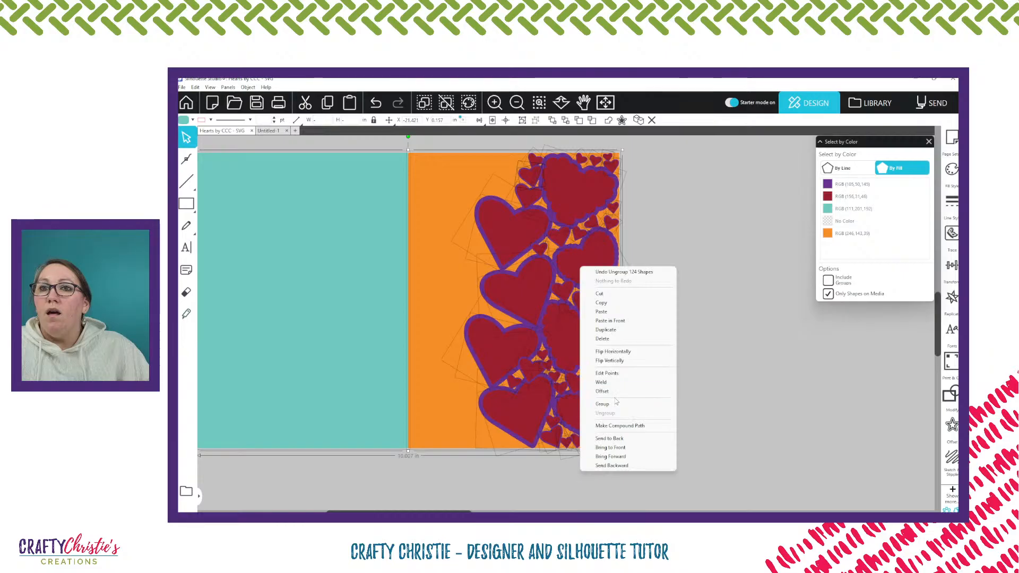
pyautogui.click(723, 370)
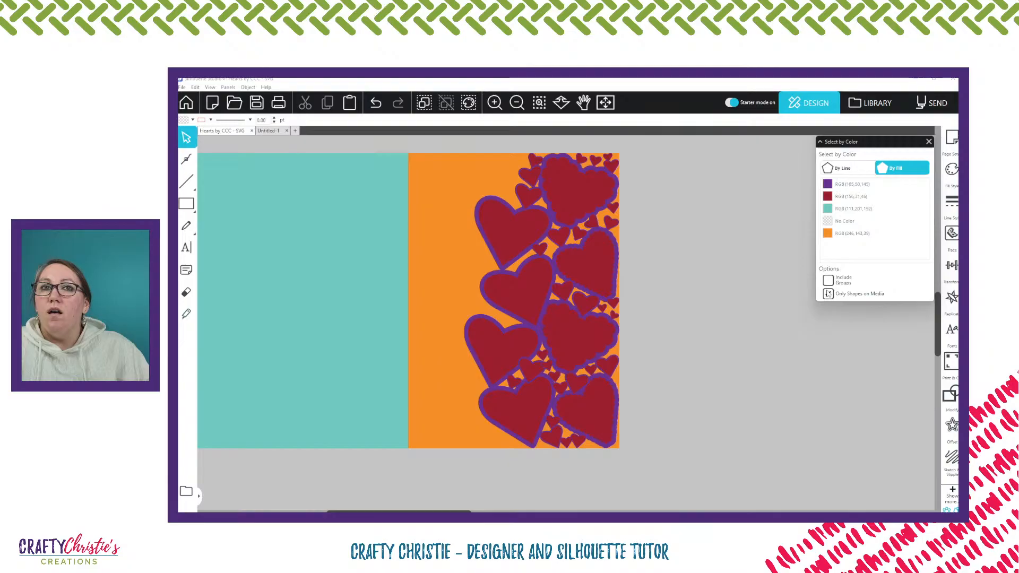
# Select purple-filled shapes by color with Include Groups off, compare the ungrouped card with the grouped spare hearts, and clear the selection
pyautogui.click(841, 186)
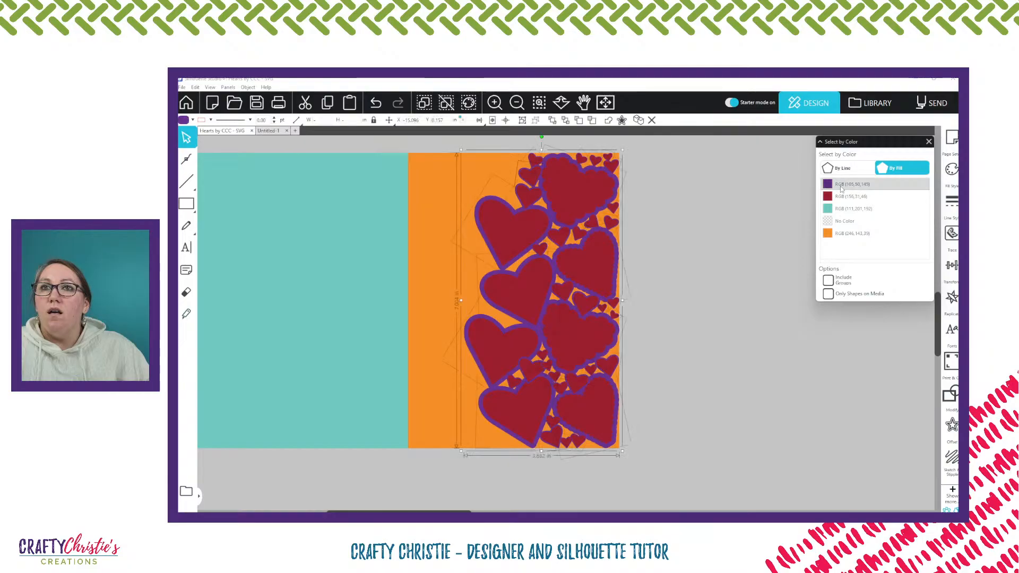
pyautogui.scroll(2, 724, 317)
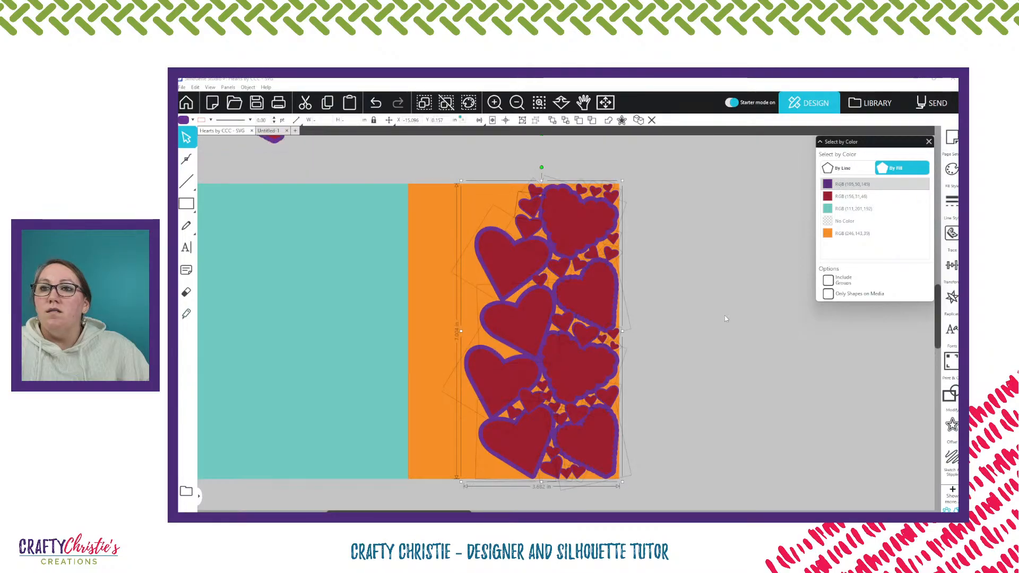
pyautogui.scroll(3, 725, 316)
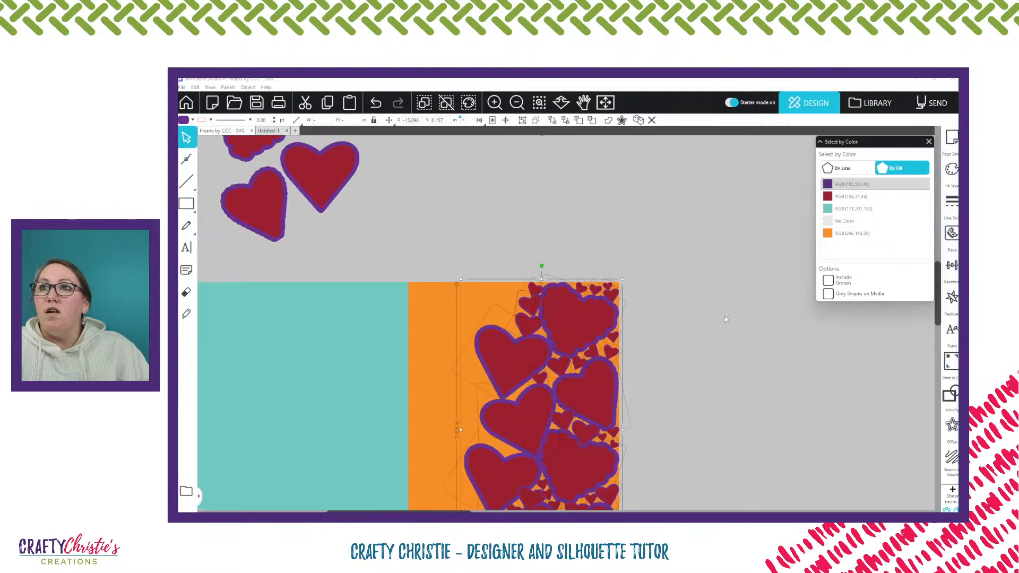
pyautogui.scroll(3, 725, 318)
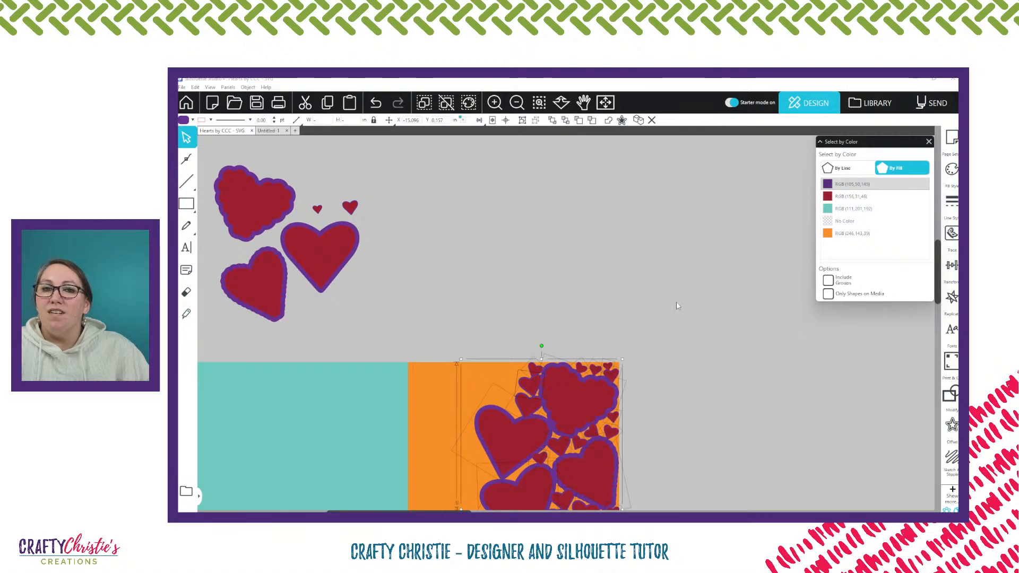
pyautogui.scroll(-5, 674, 305)
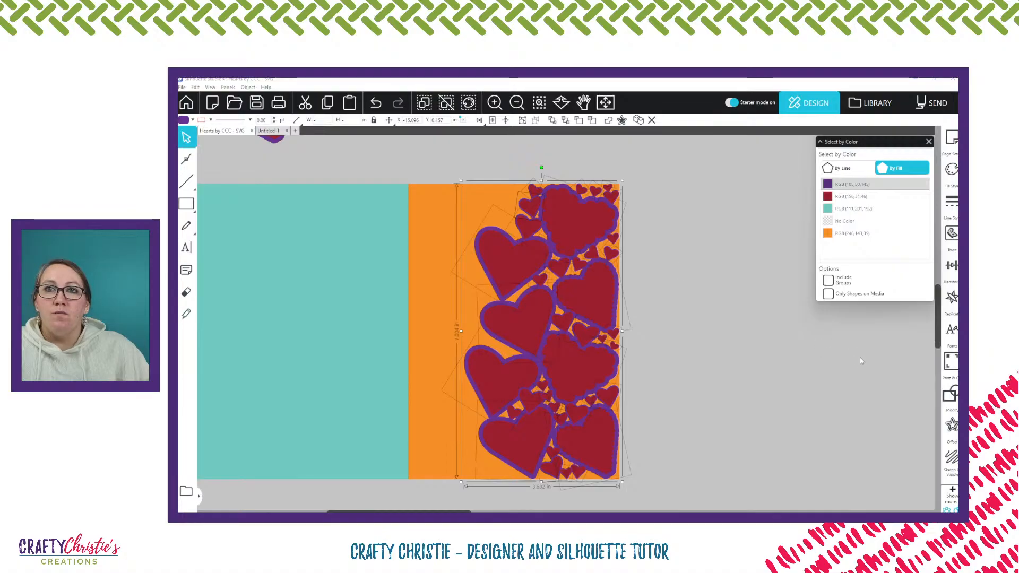
pyautogui.click(767, 334)
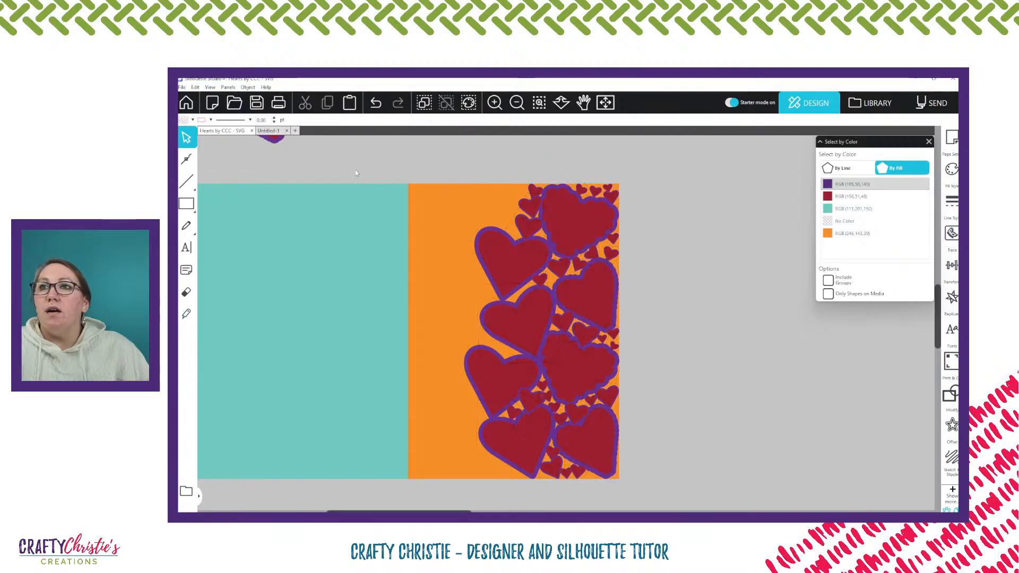
# Select the whole ungrouped card and place a duplicate above and to the left of the spare hearts
pyautogui.moveTo(348, 155); pyautogui.dragTo(715, 500)
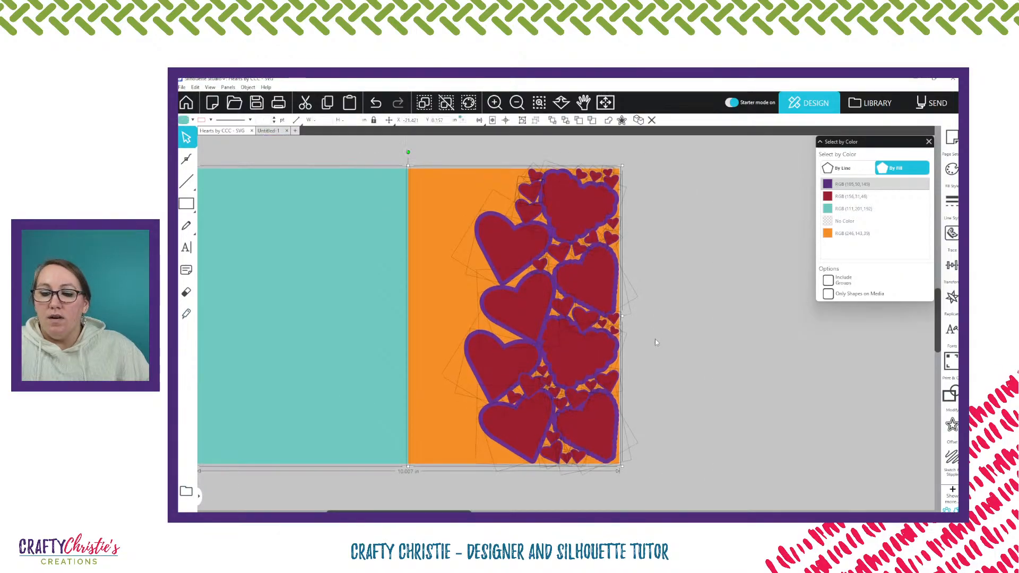
pyautogui.scroll(-8, 655, 339)
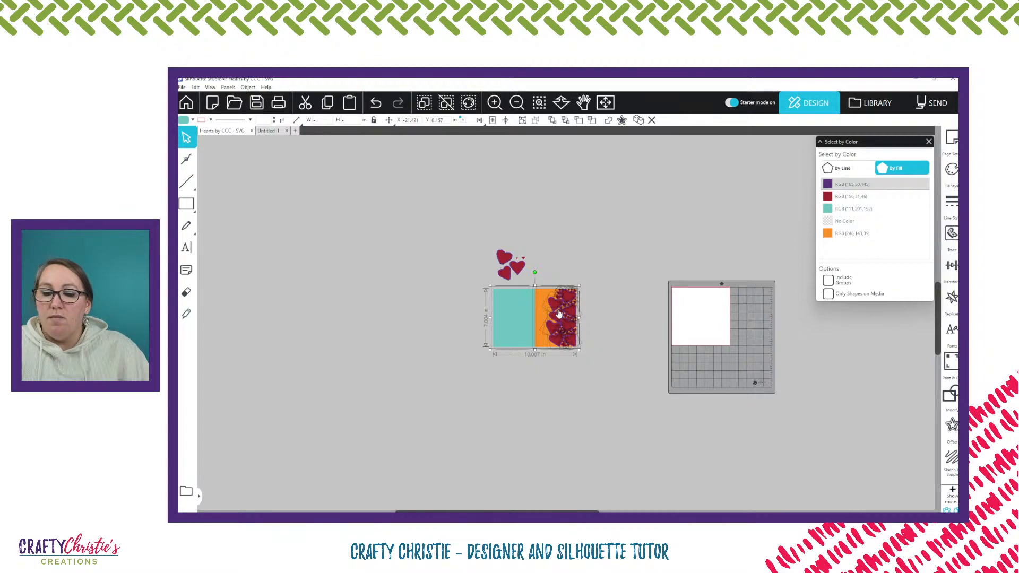
pyautogui.moveTo(552, 313); pyautogui.dragTo(377, 199)
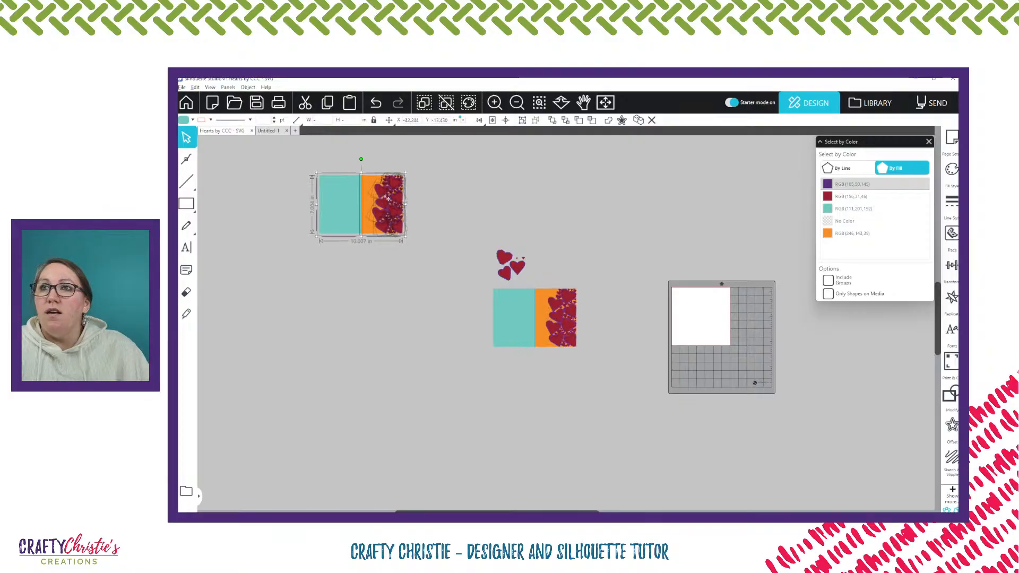
# Check the color selection of hearts across both ungrouped cards, clear it, and group all pieces of the card copy
pyautogui.moveTo(541, 261); pyautogui.dragTo(593, 389)
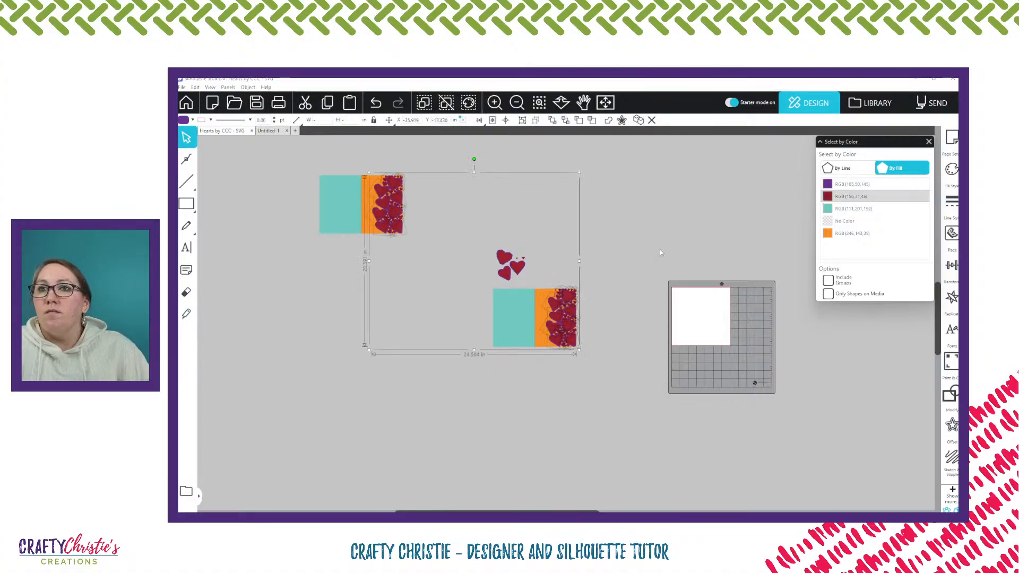
pyautogui.click(626, 226)
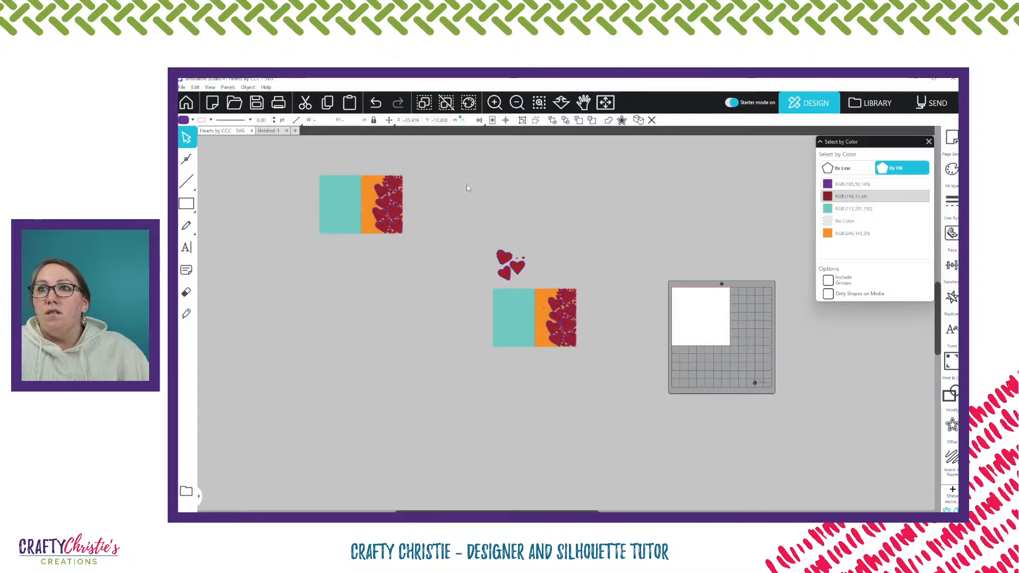
pyautogui.rightClick(371, 201)
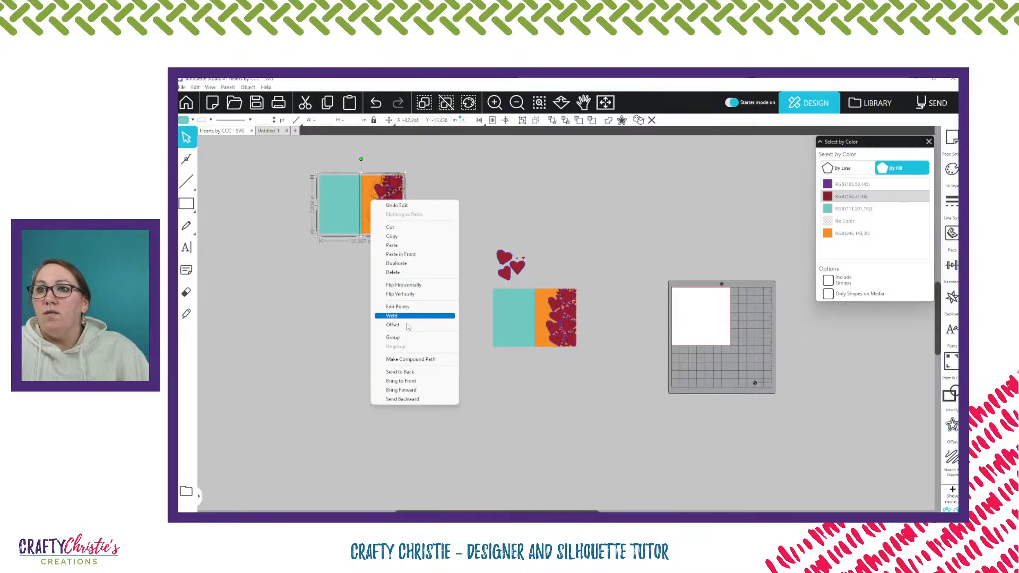
pyautogui.click(404, 340)
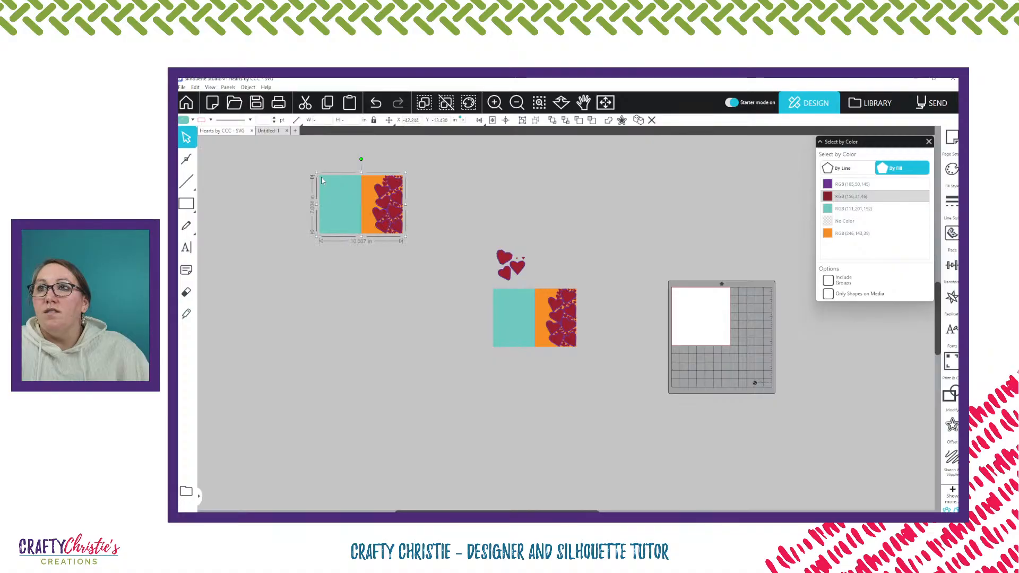
# Select the purple-filled hearts of the ungrouped card by color and weld them into one shape
pyautogui.click(552, 318)
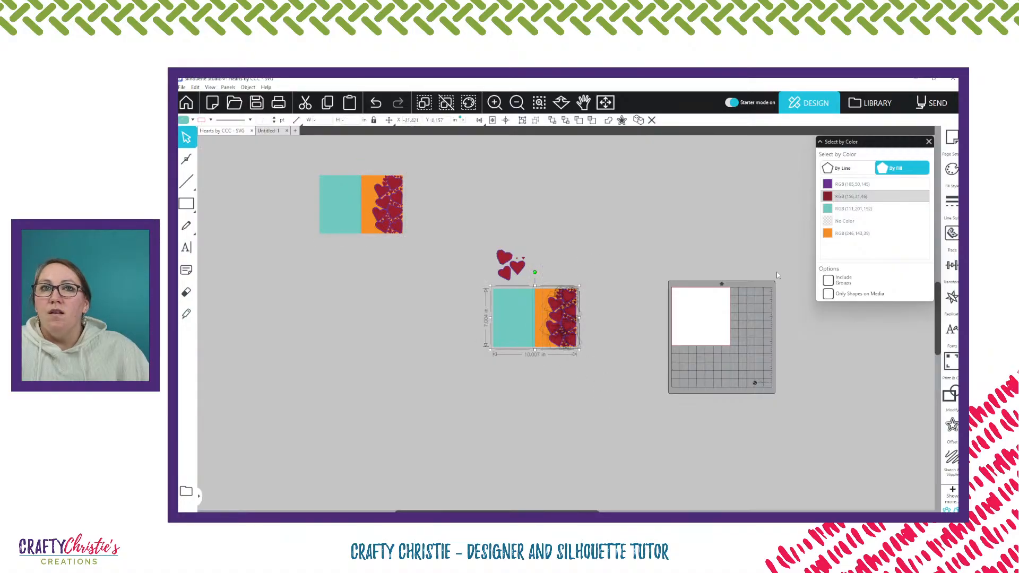
pyautogui.click(851, 185)
pyautogui.click(850, 196)
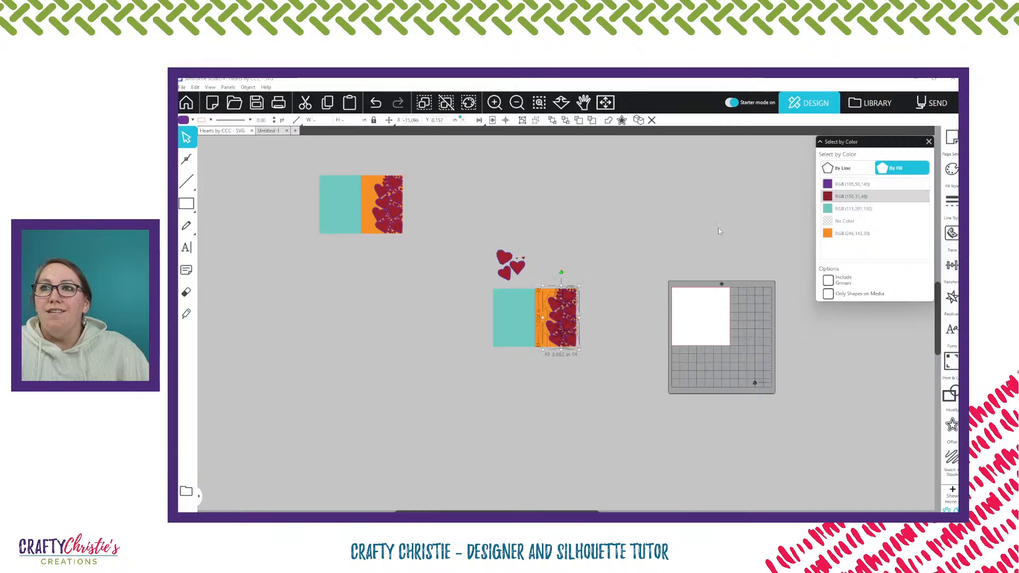
pyautogui.scroll(6, 570, 302)
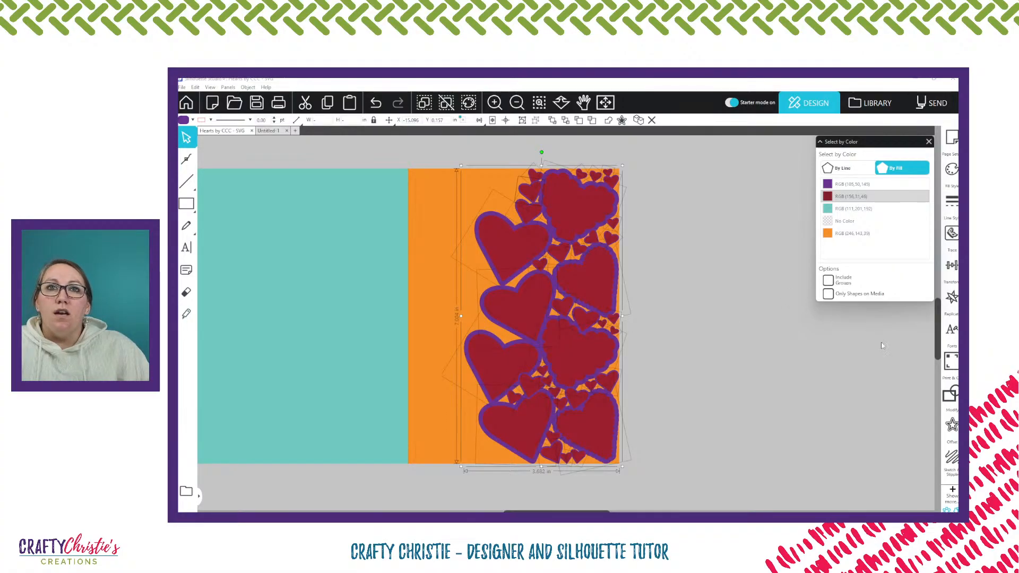
pyautogui.click(950, 395)
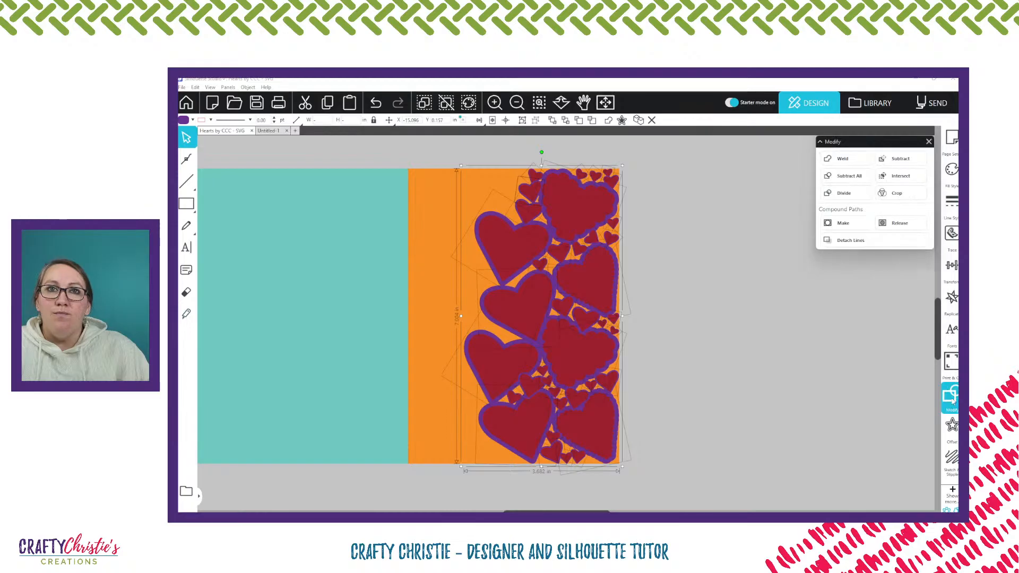
pyautogui.click(836, 160)
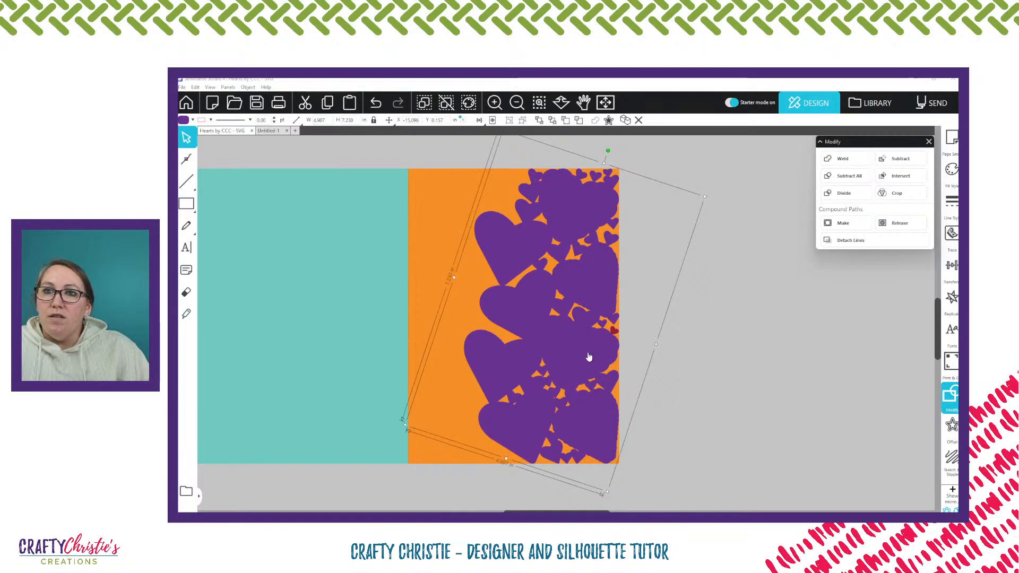
# Try moving the welded purple shape sideways off the dark red hearts, and undo the move
pyautogui.moveTo(588, 356); pyautogui.dragTo(703, 360)
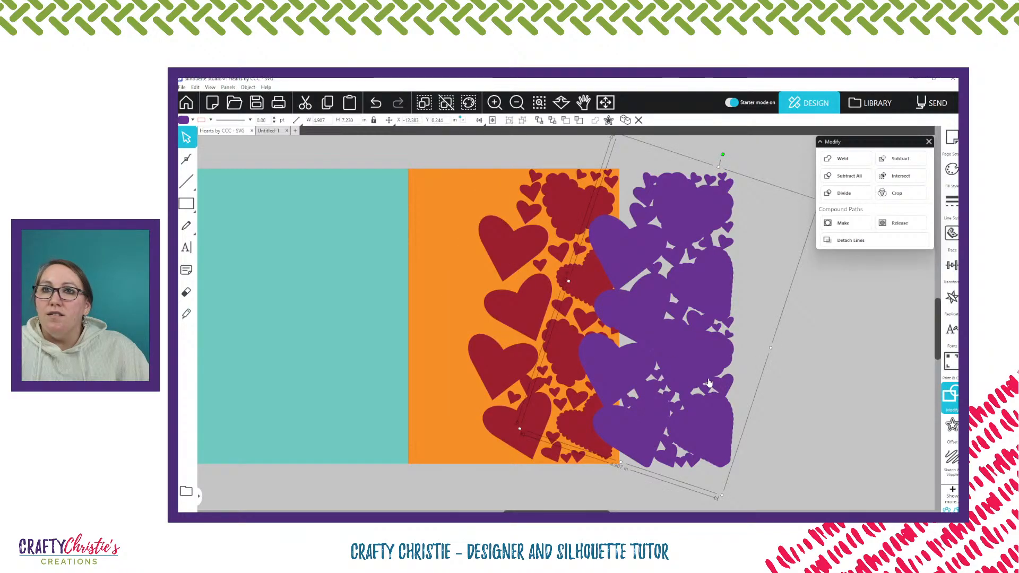
pyautogui.hotkey('ctrl', 'z')
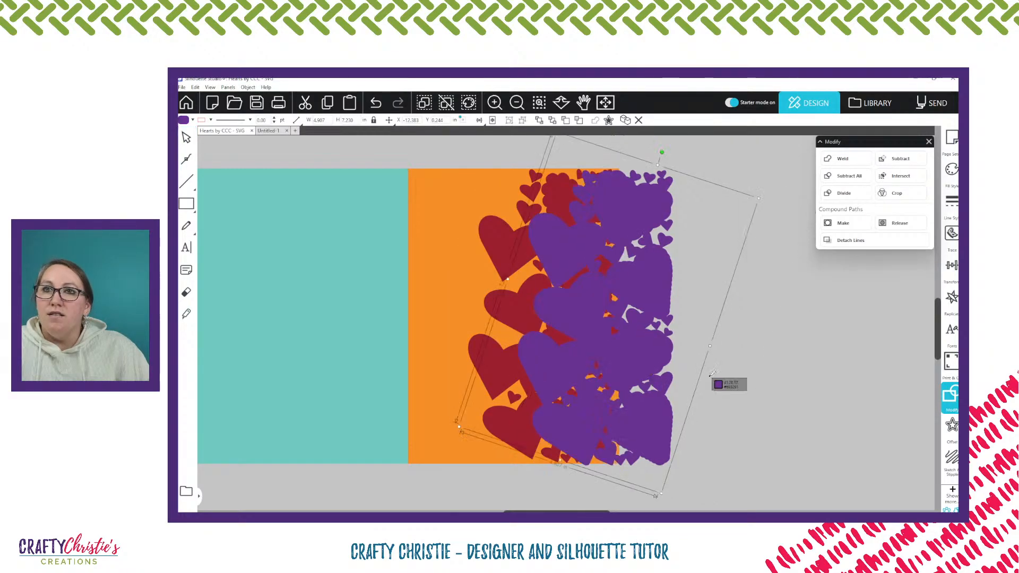
# Undo the purple shape's move, try shifting it sideways beneath the small dark red heart at the card's edge, and undo that move too
pyautogui.hotkey('ctrl', 'z')
pyautogui.click(612, 332)
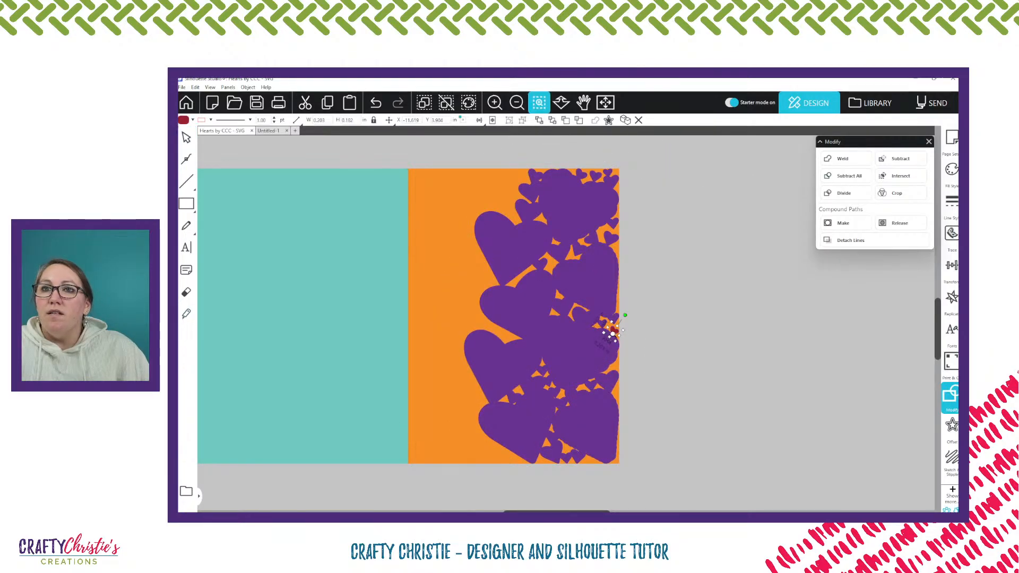
pyautogui.scroll(3, 625, 337)
pyautogui.click(661, 305)
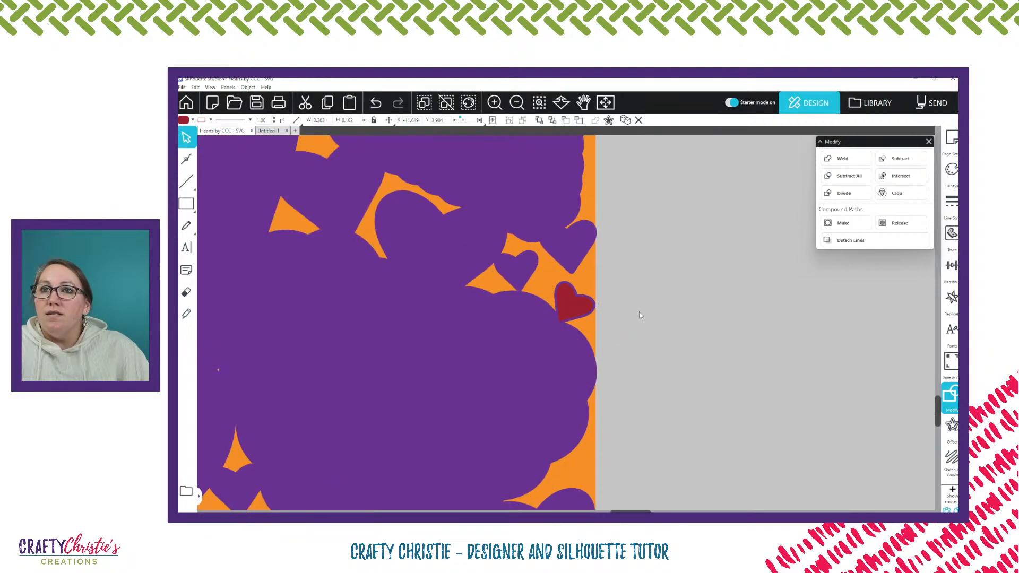
pyautogui.click(583, 321)
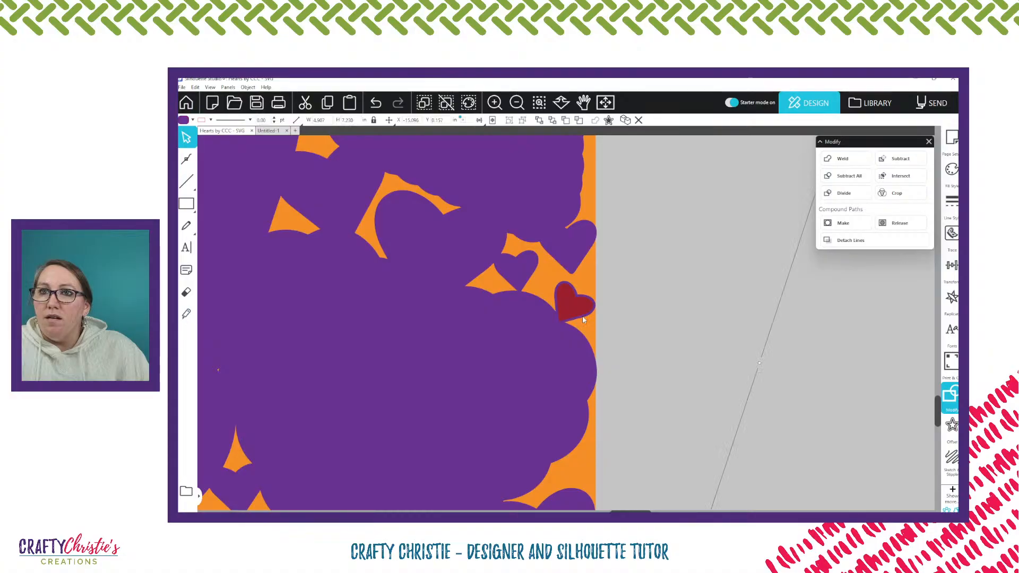
pyautogui.moveTo(582, 321); pyautogui.dragTo(648, 320)
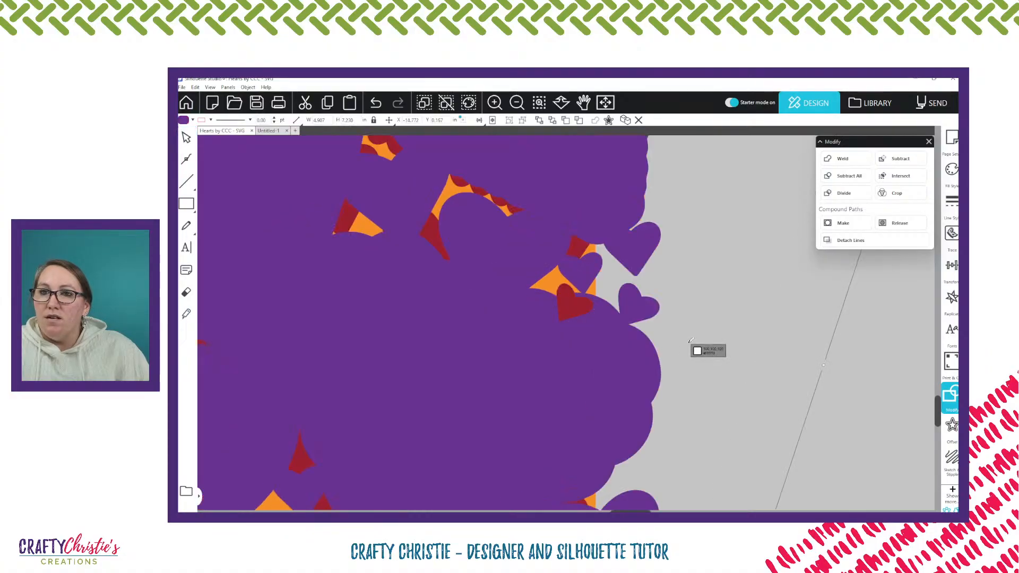
pyautogui.hotkey('ctrl', 'z')
pyautogui.click(638, 276)
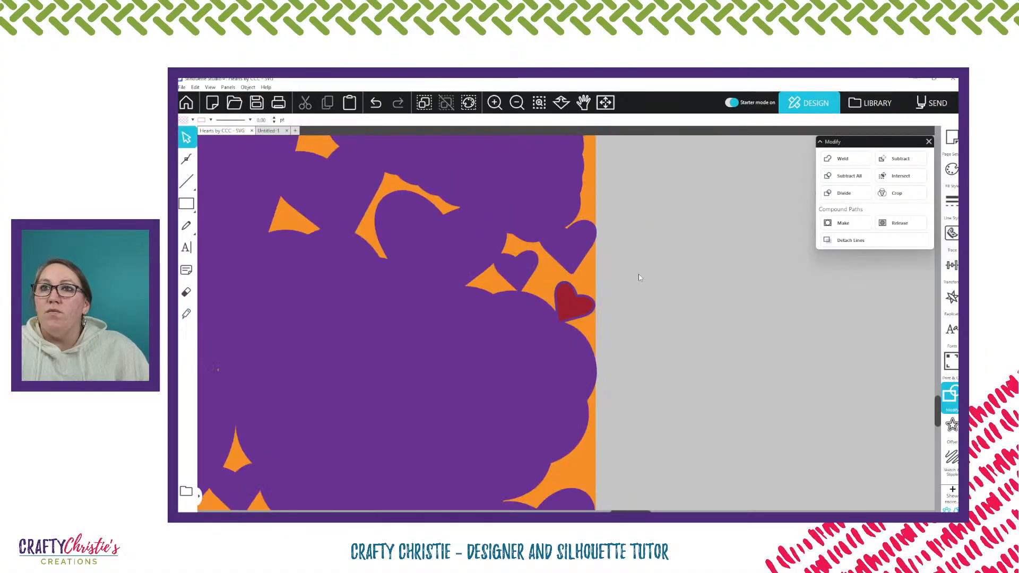
pyautogui.scroll(-5, 616, 297)
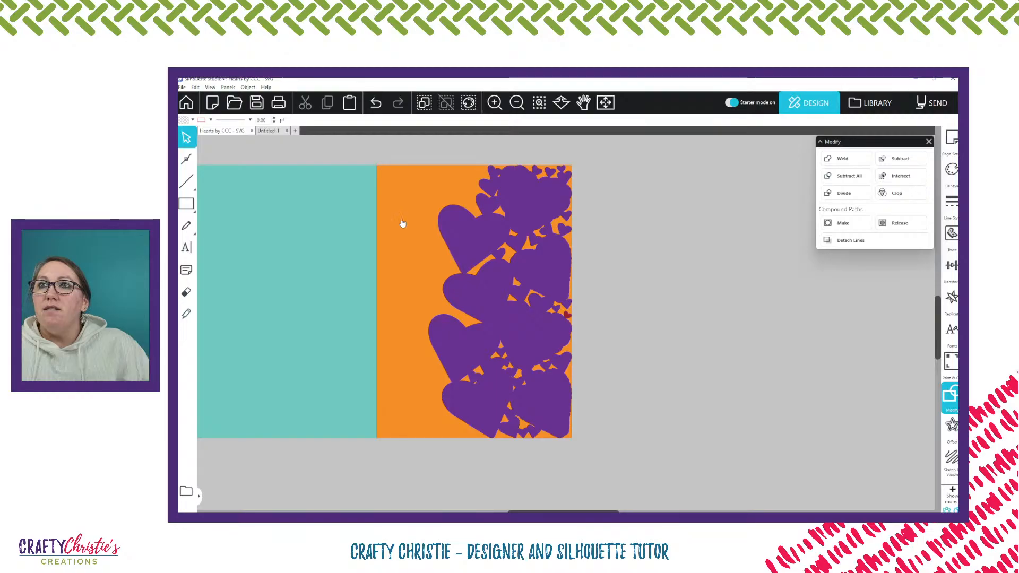
# Narrow the orange front panel from its outer edge to about 3.72 in wide, keeping its fold edge in place
pyautogui.click(568, 240)
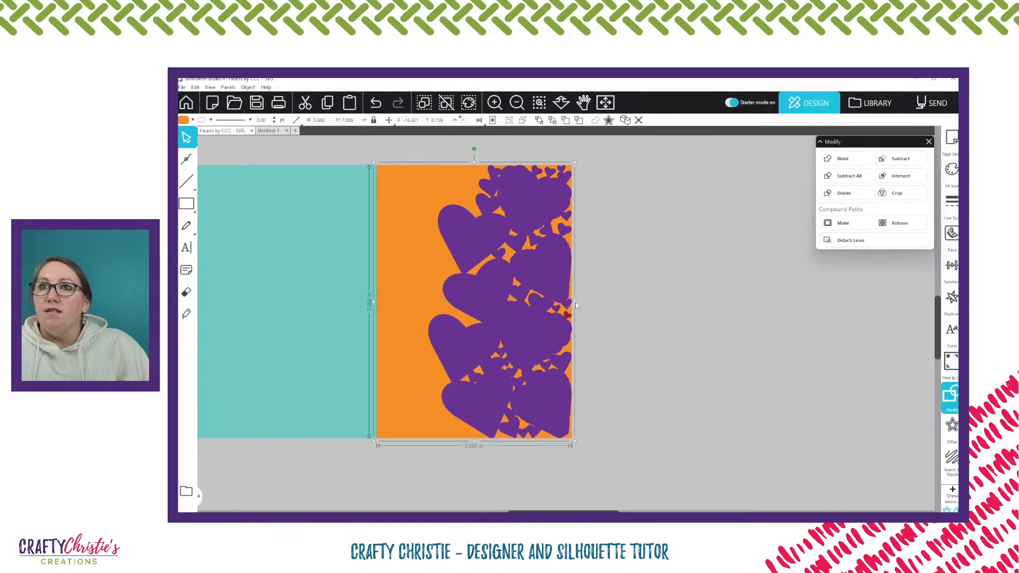
pyautogui.moveTo(575, 302); pyautogui.dragTo(548, 306)
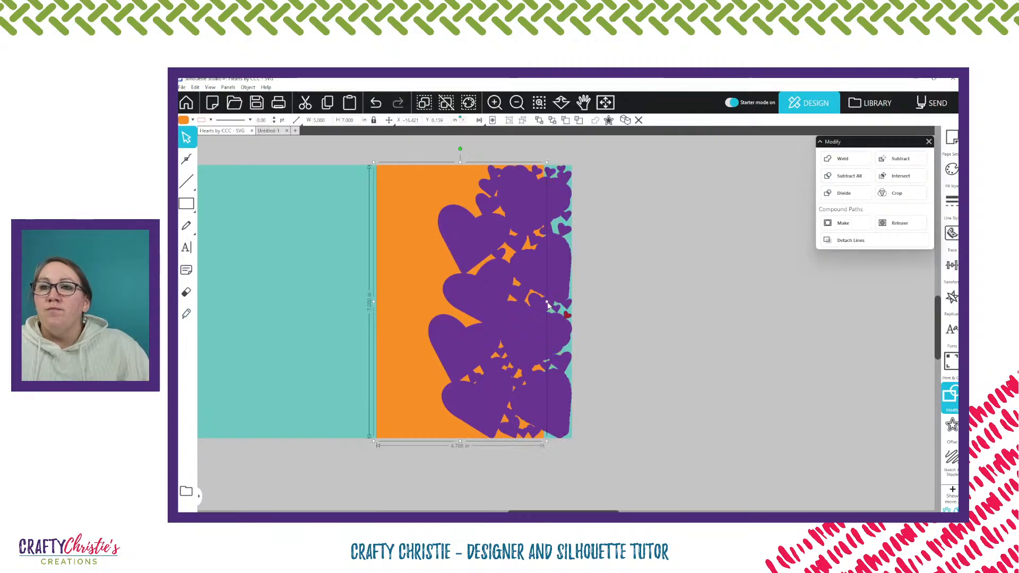
pyautogui.moveTo(548, 306); pyautogui.dragTo(552, 306)
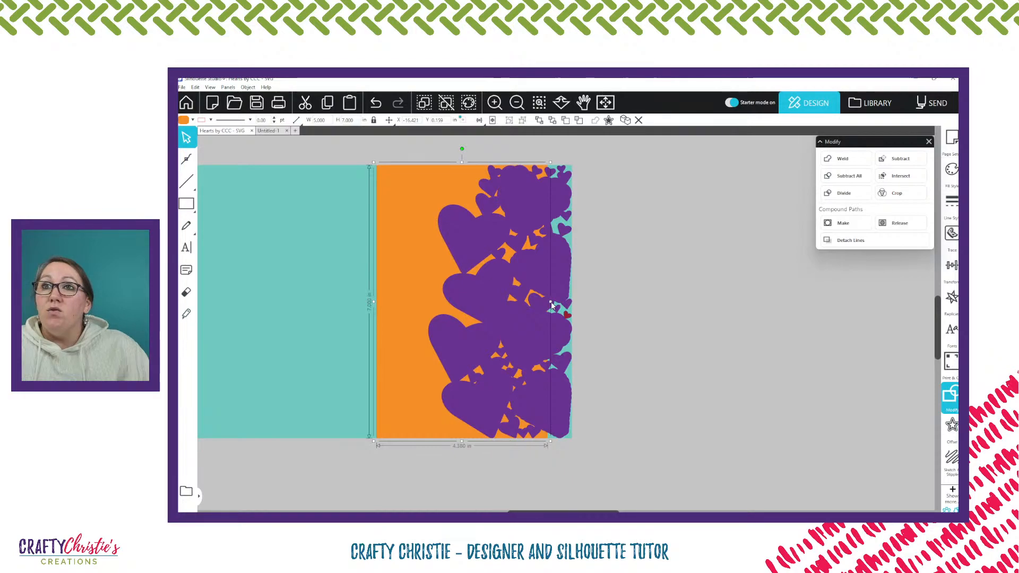
pyautogui.moveTo(552, 305); pyautogui.dragTo(524, 302)
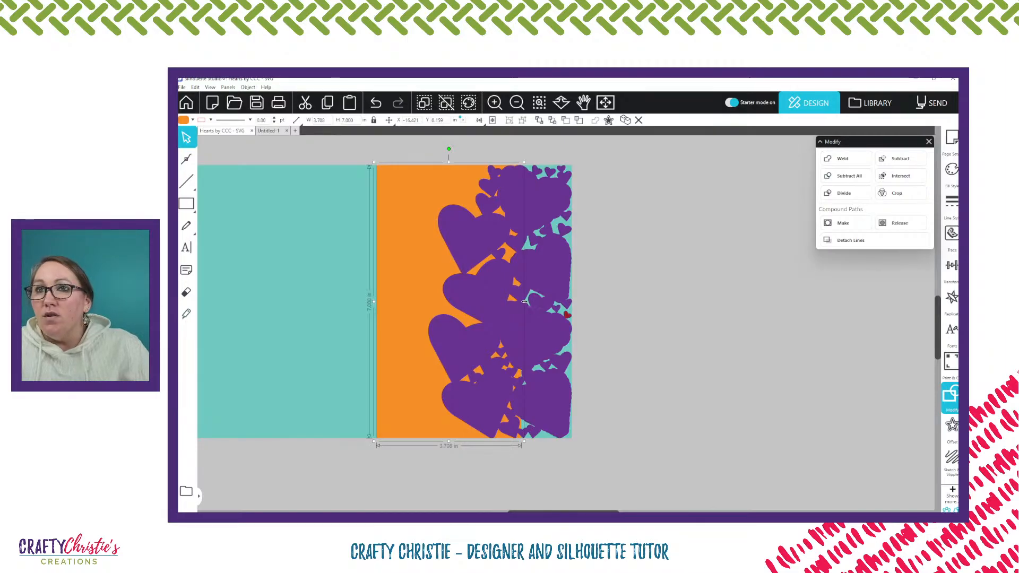
pyautogui.moveTo(523, 301); pyautogui.dragTo(515, 305)
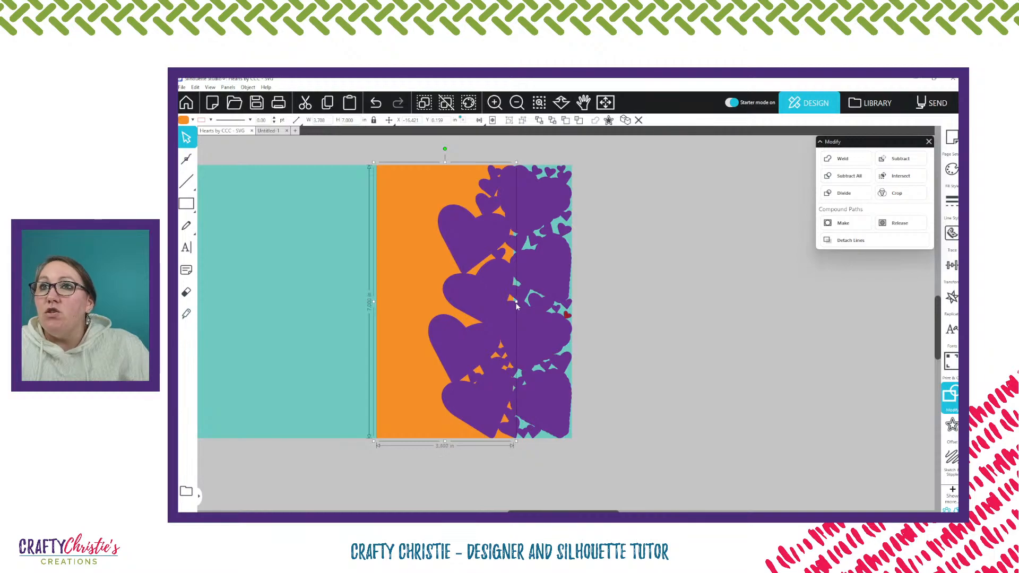
pyautogui.moveTo(516, 303); pyautogui.dragTo(516, 302)
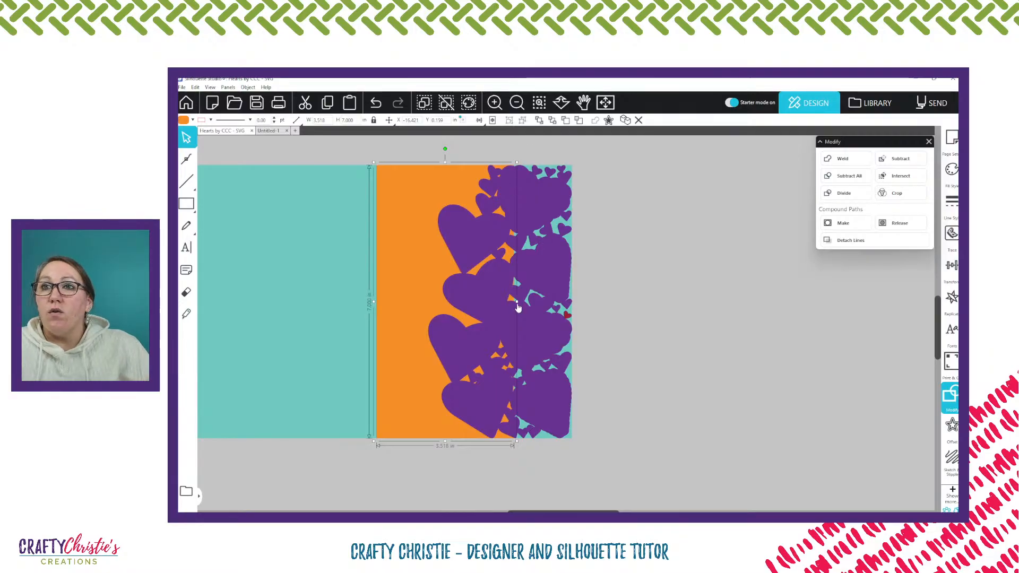
pyautogui.moveTo(518, 307); pyautogui.dragTo(525, 305)
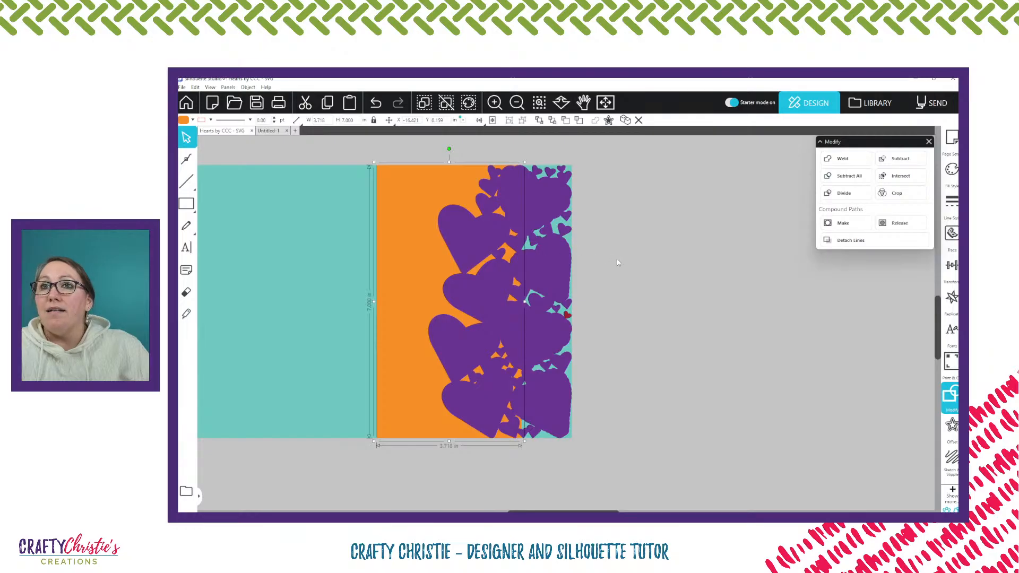
pyautogui.click(603, 232)
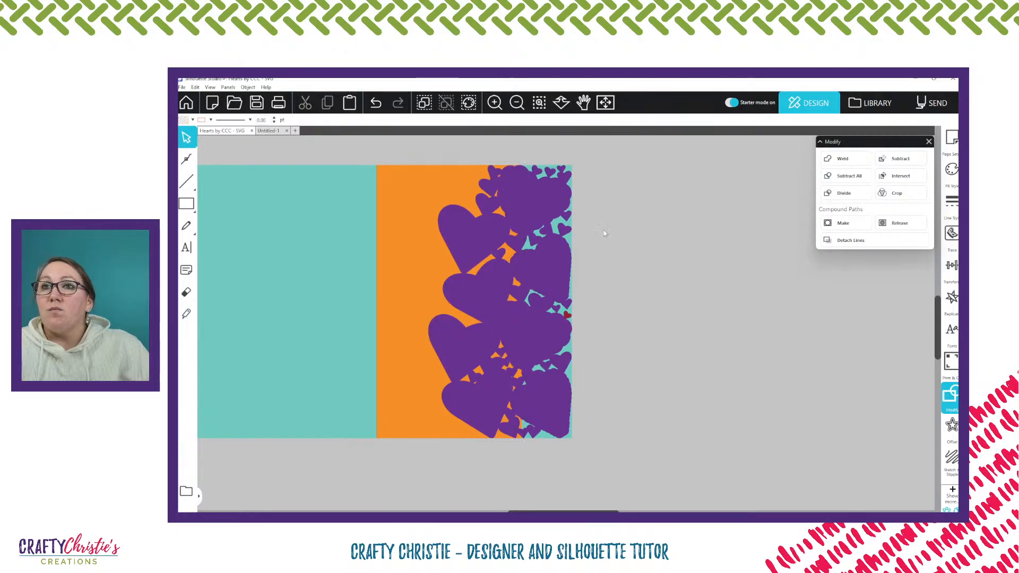
# Try moving the welded purple shape off the card beside the narrowed orange panel, and undo the move
pyautogui.click(537, 212)
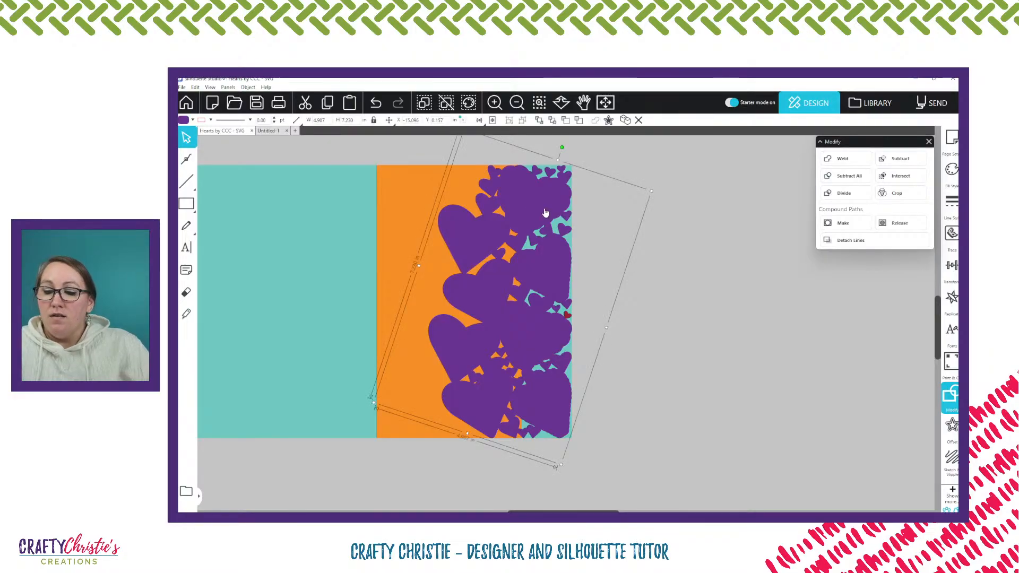
pyautogui.press('i')
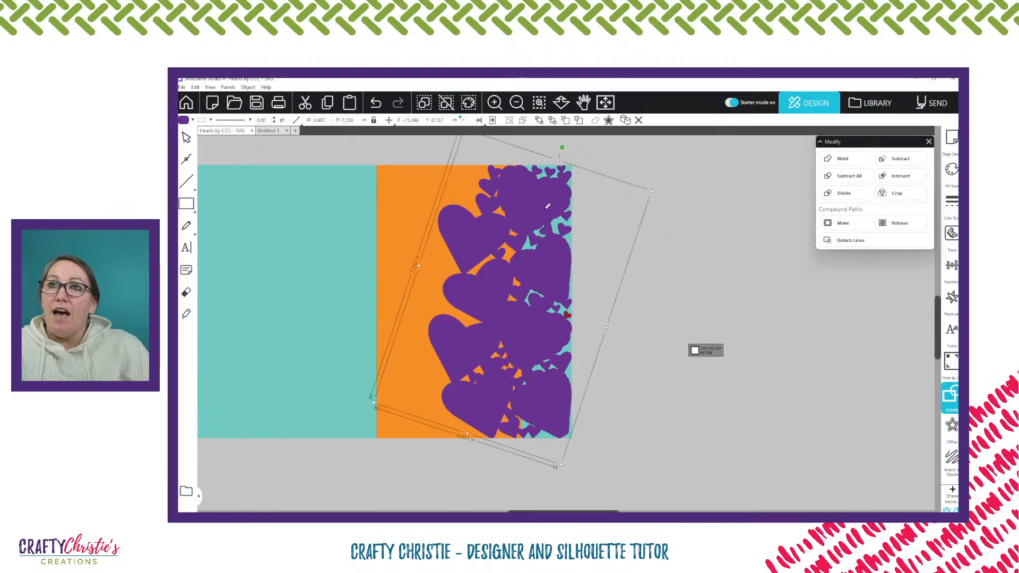
pyautogui.click(545, 208)
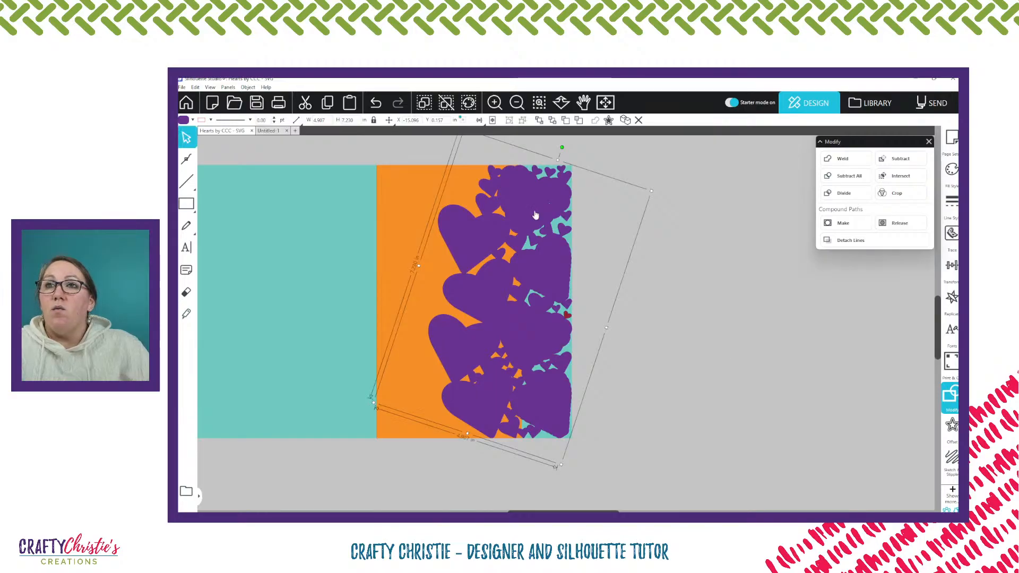
pyautogui.moveTo(539, 214); pyautogui.dragTo(697, 241)
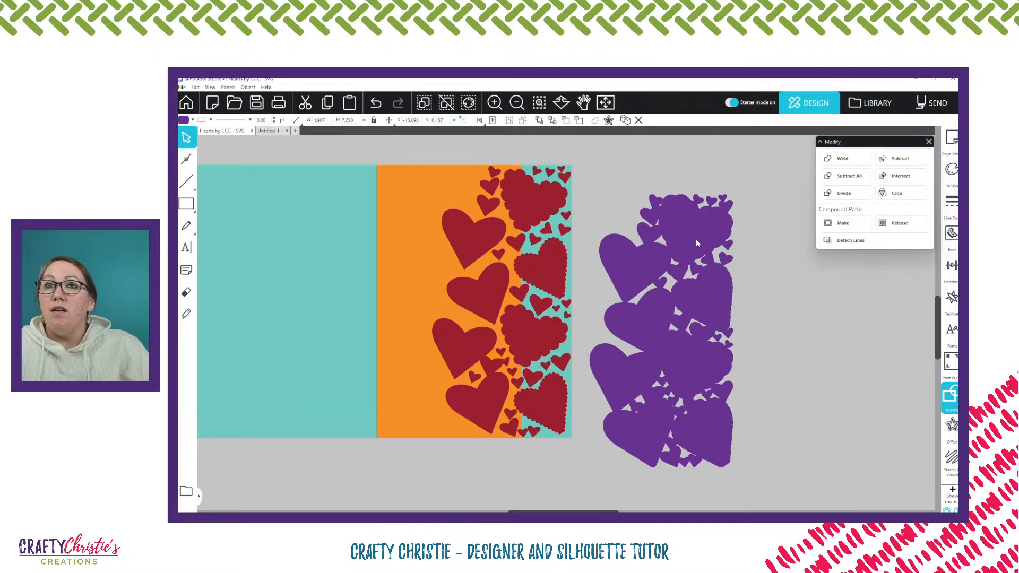
pyautogui.hotkey('ctrl', 'z')
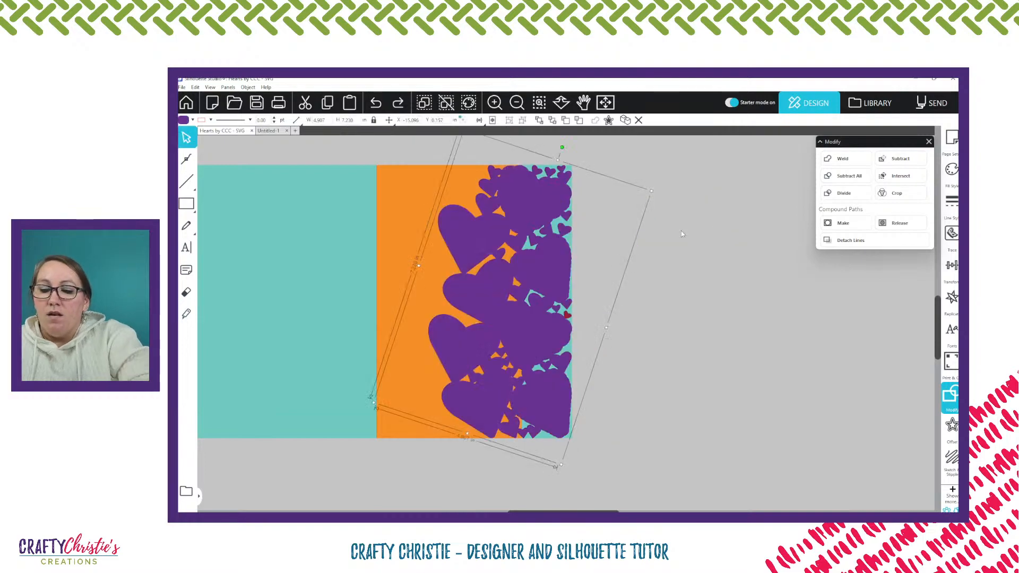
# Try pasting a copy of the purple shape directly in front of the original, and undo the last change
pyautogui.press('i')
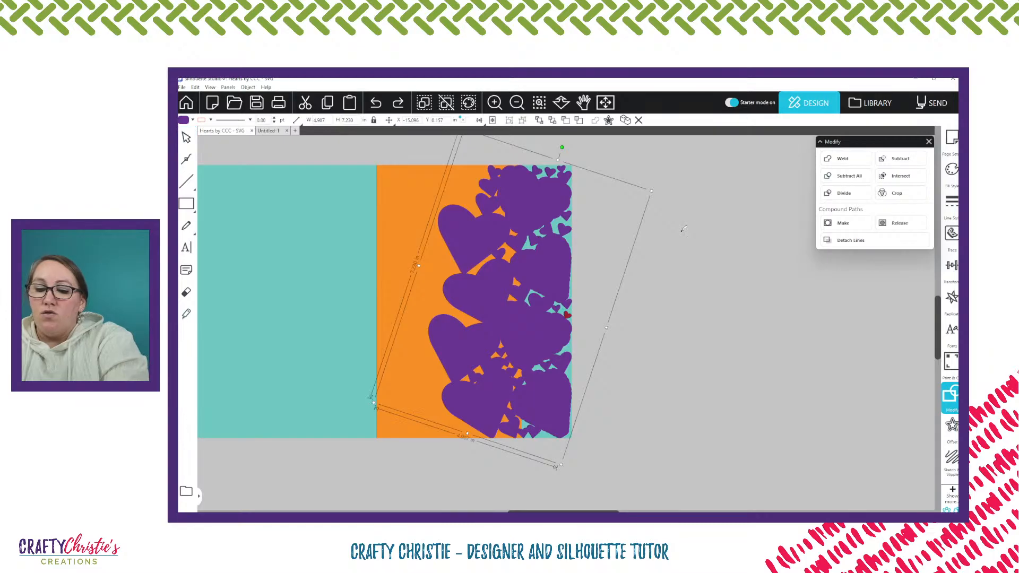
pyautogui.hotkey('ctrl', 'f')
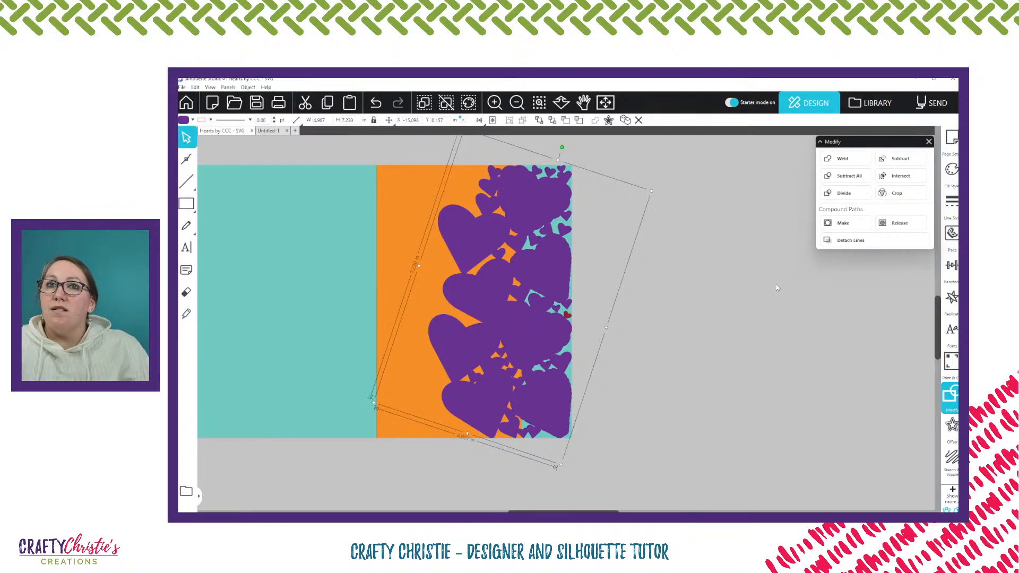
pyautogui.hotkey('ctrl', 'z')
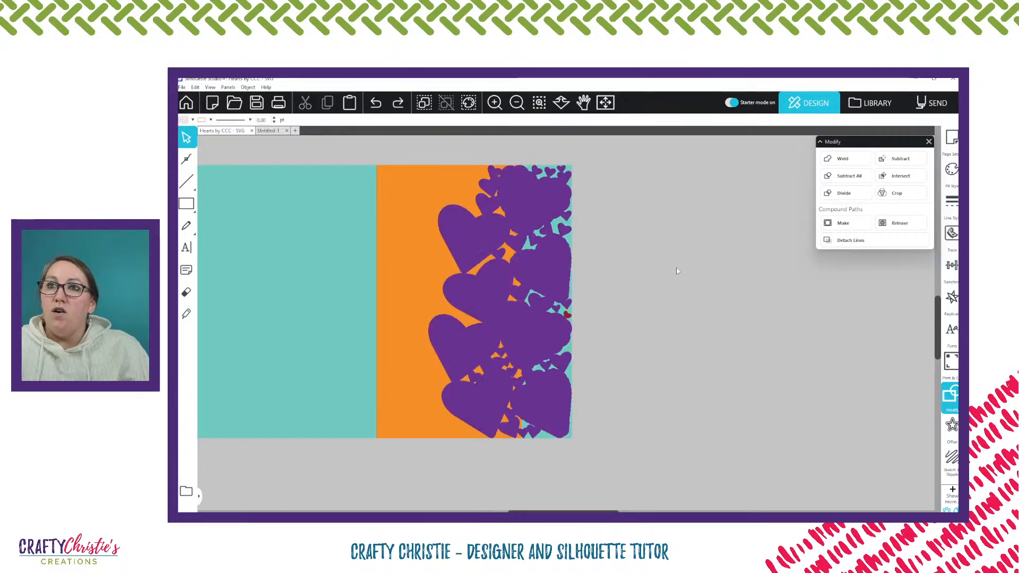
pyautogui.click(195, 87)
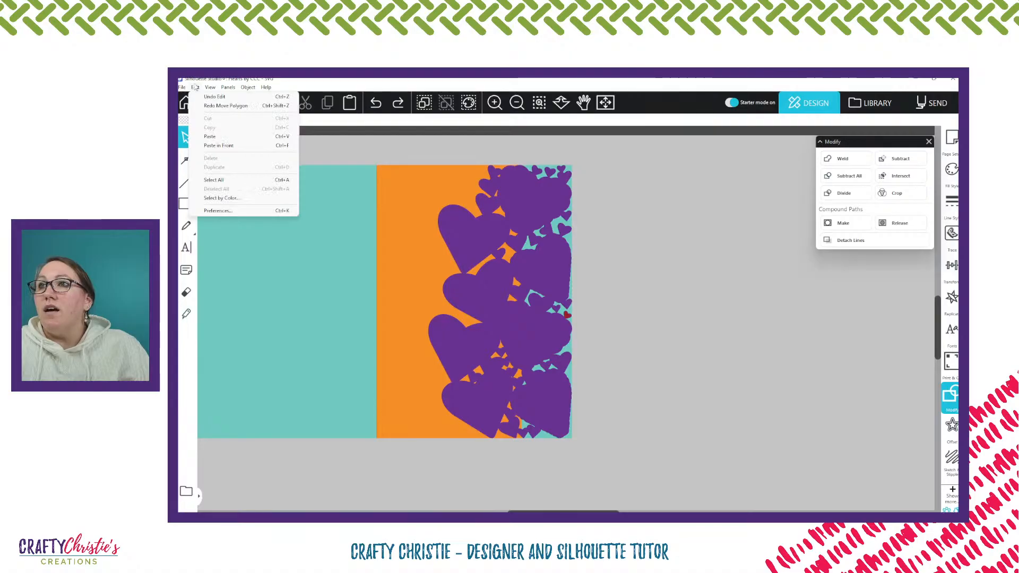
pyautogui.click(540, 211)
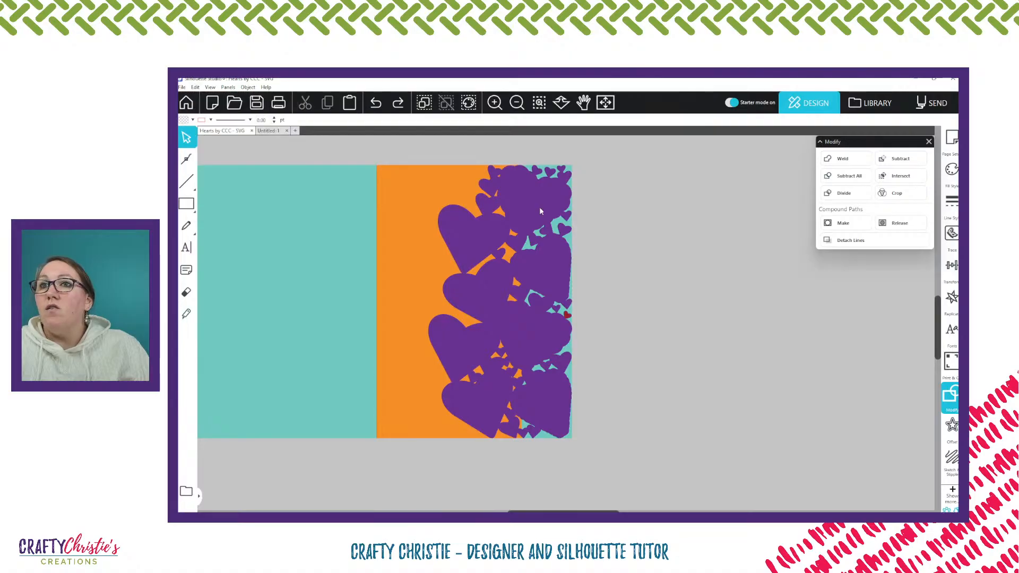
# Copy the welded purple shape, try moving it off the dark red hearts, and return it to its place on the card
pyautogui.click(540, 211)
pyautogui.click(195, 88)
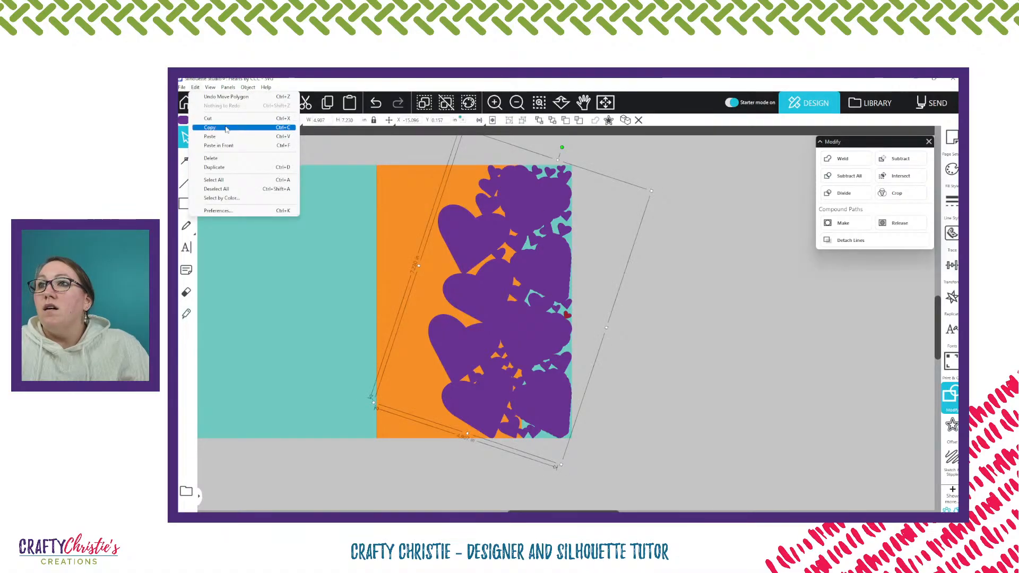
pyautogui.click(226, 128)
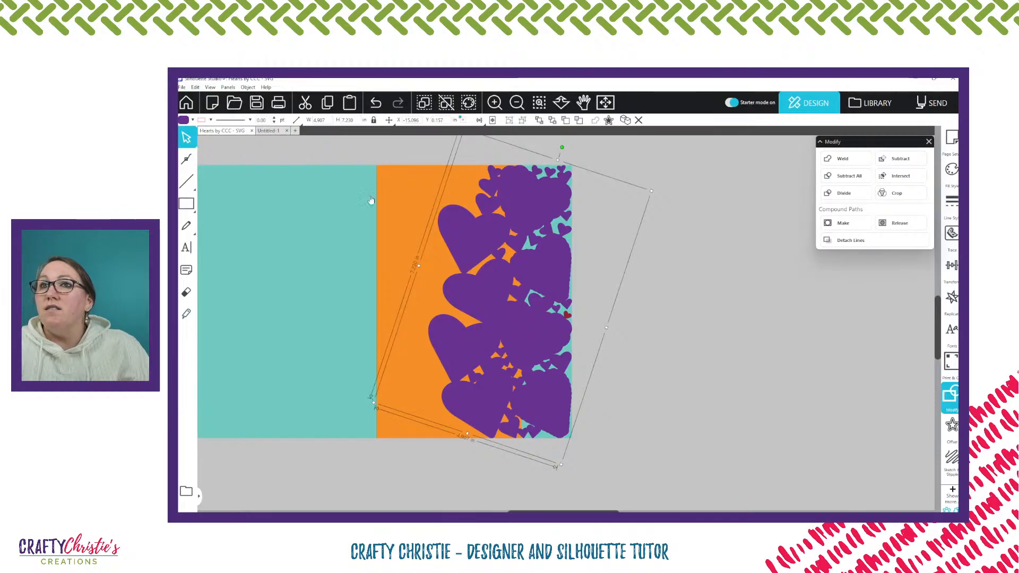
pyautogui.moveTo(544, 265); pyautogui.dragTo(736, 277)
pyautogui.hotkey('ctrl', 'z')
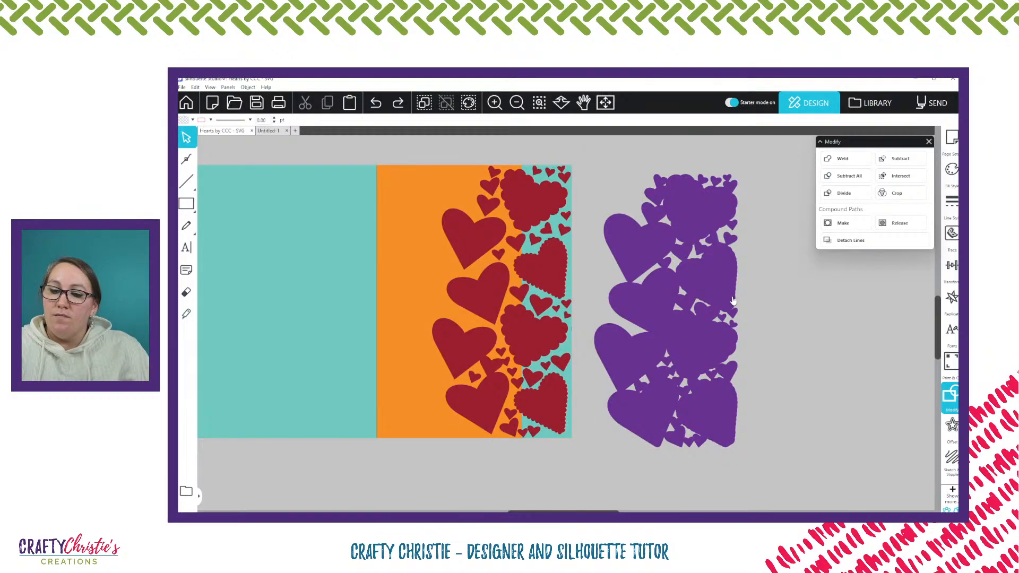
pyautogui.moveTo(732, 301); pyautogui.dragTo(548, 274)
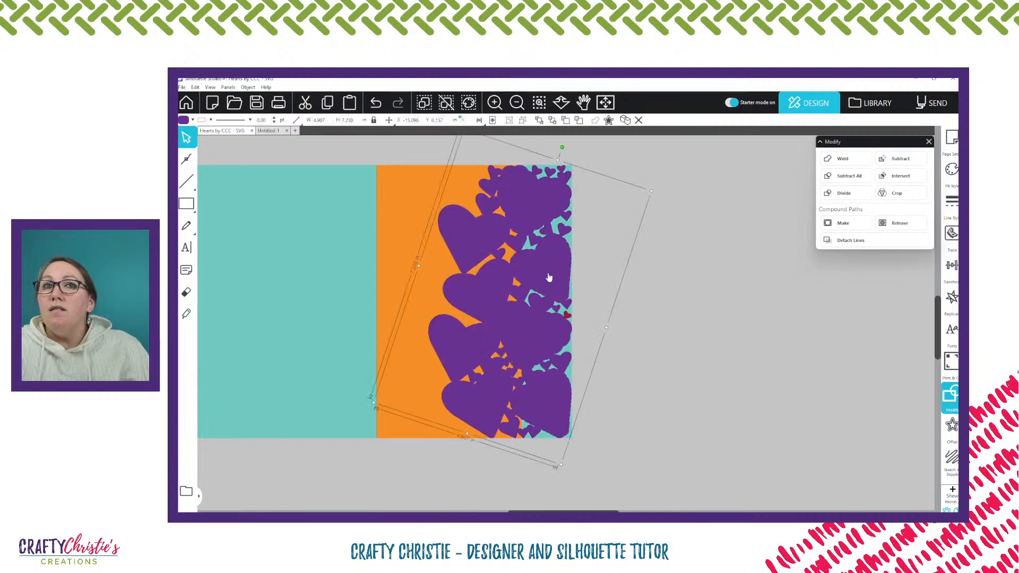
# Paste an offset copy of the purple shape over the card and delete that copy
pyautogui.rightClick(548, 275)
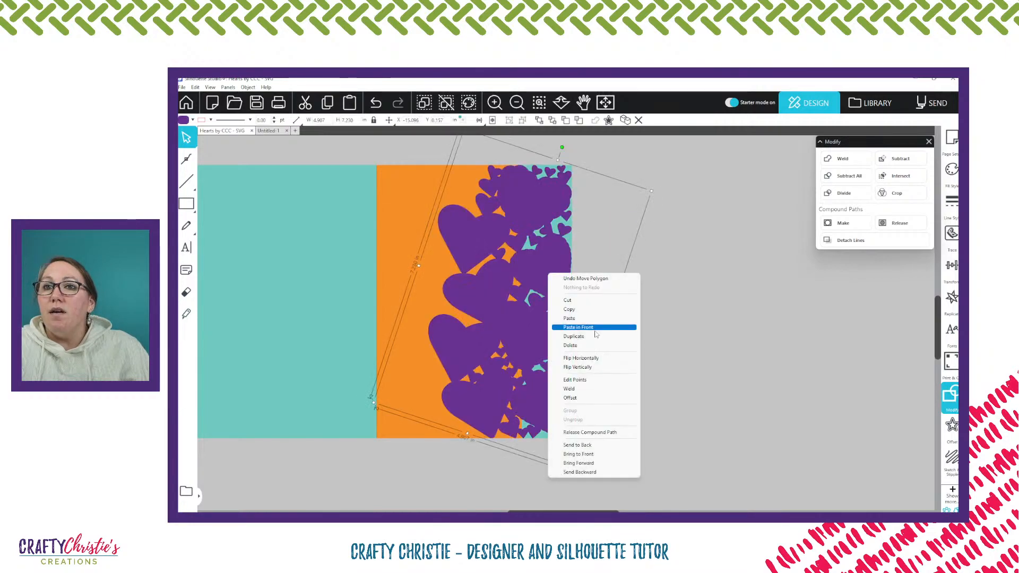
pyautogui.click(553, 309)
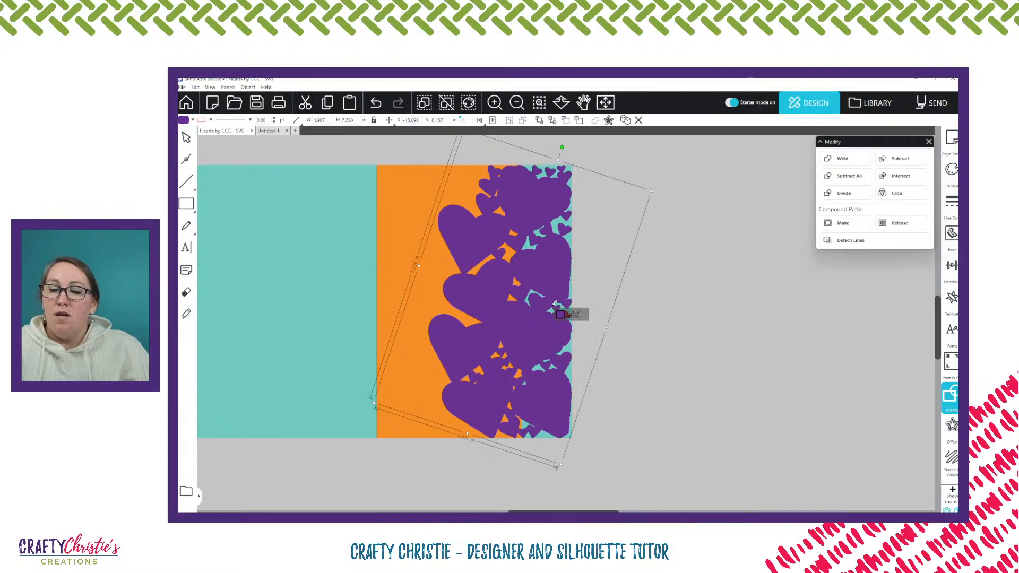
pyautogui.hotkey('ctrl', 'v')
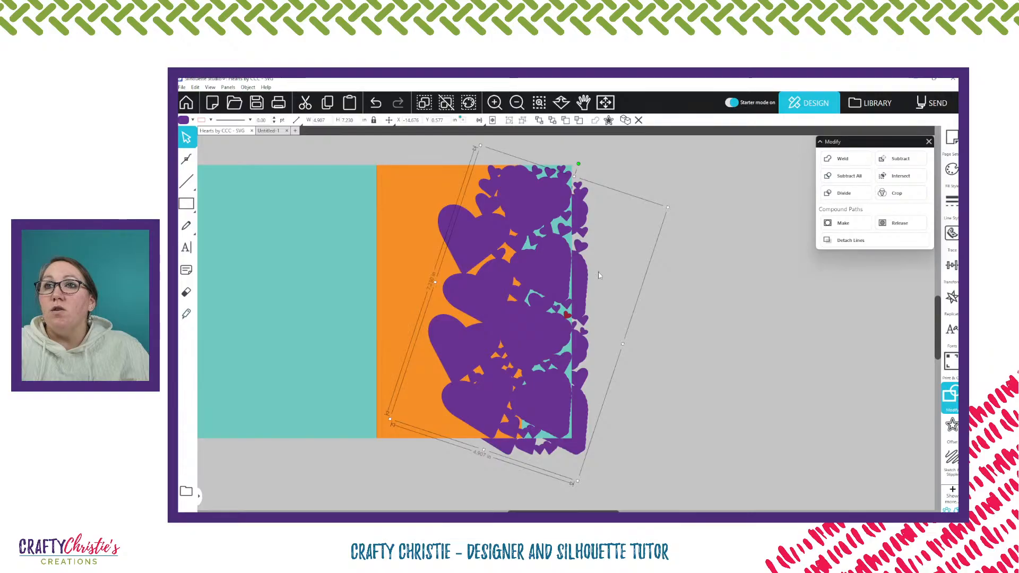
pyautogui.press('Delete')
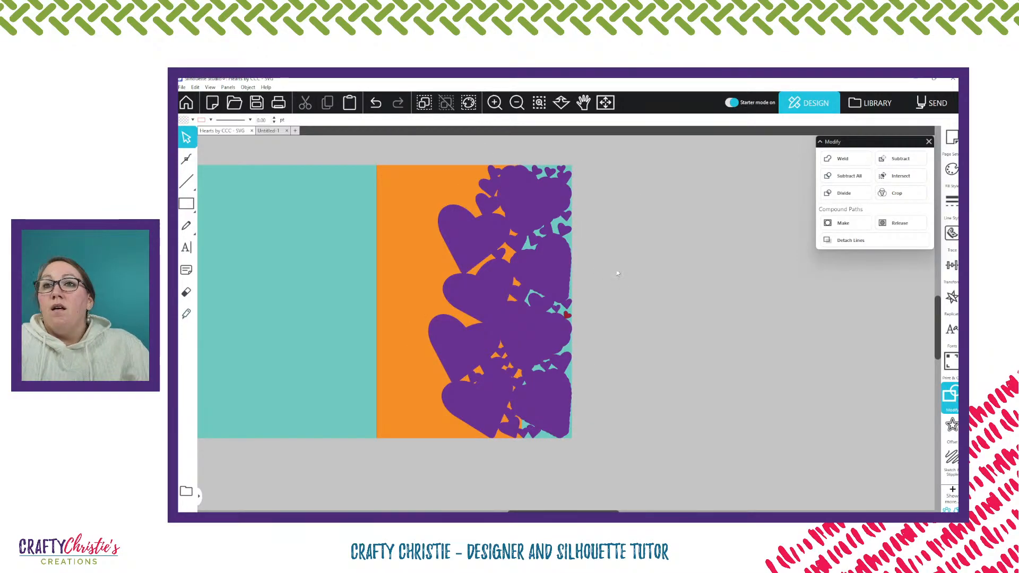
# Select the teal card base, orange panel and purple shape together and move them down about 1.4 in
pyautogui.moveTo(359, 158); pyautogui.dragTo(396, 224)
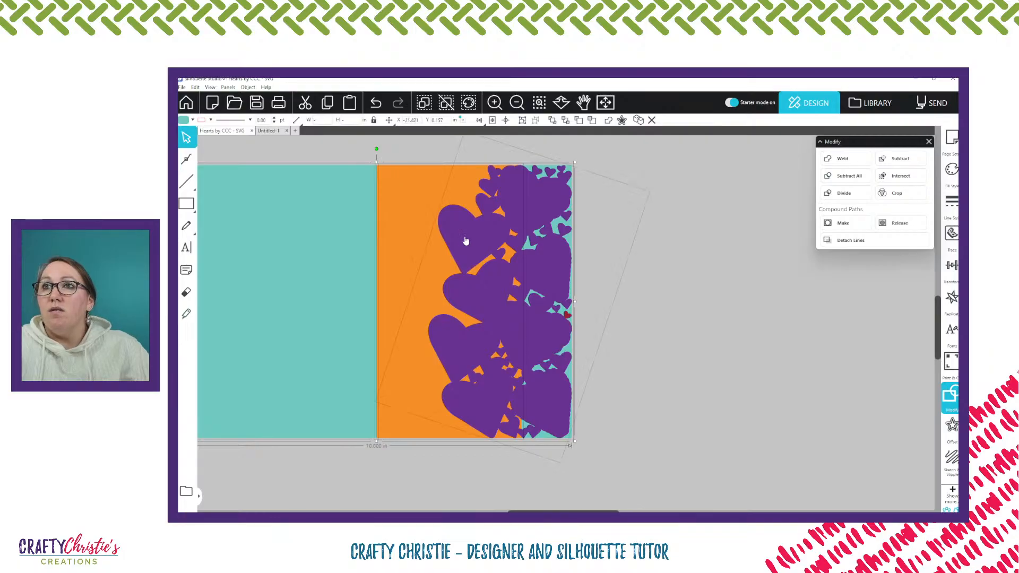
pyautogui.moveTo(466, 241); pyautogui.dragTo(469, 296)
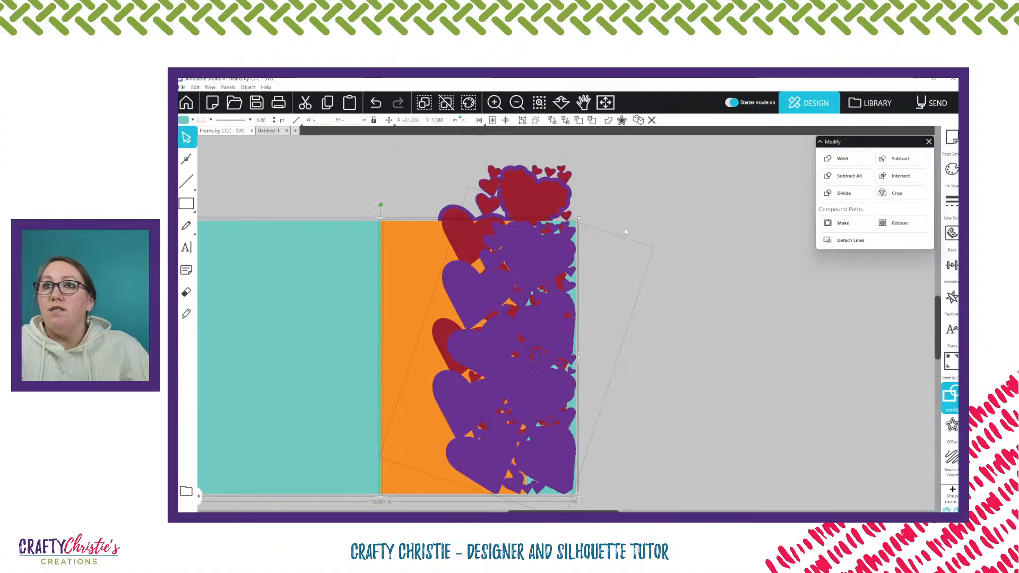
pyautogui.press('i')
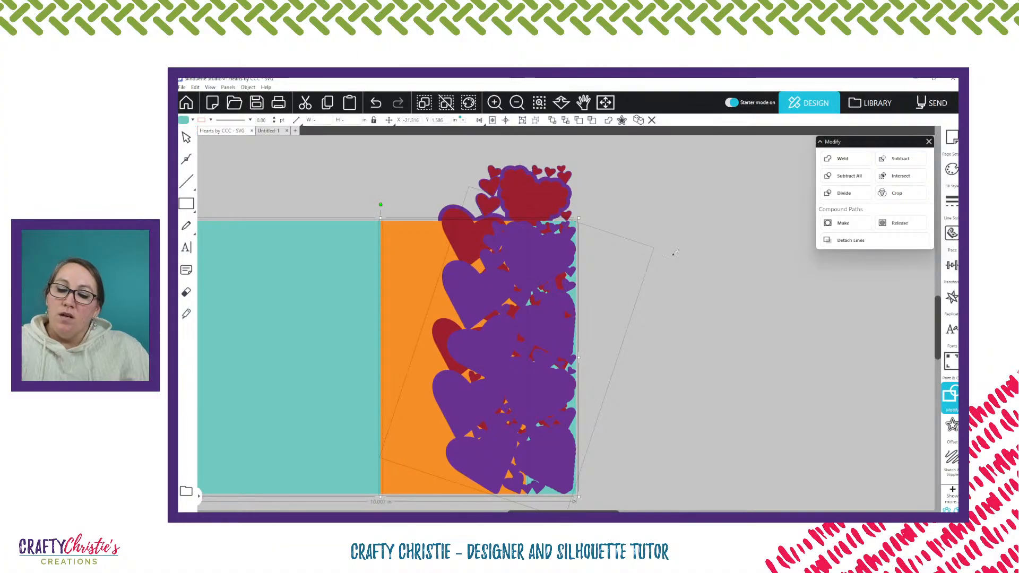
# Undo the downward move of the teal card base, orange panel and purple shape, and clear the selection
pyautogui.hotkey('ctrl', 'z')
pyautogui.press('v')
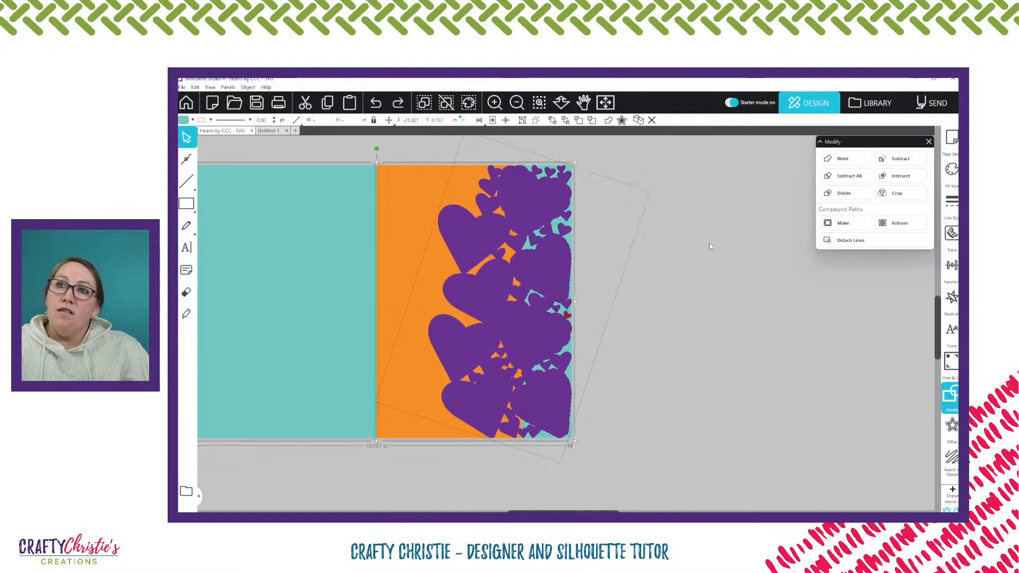
pyautogui.click(710, 246)
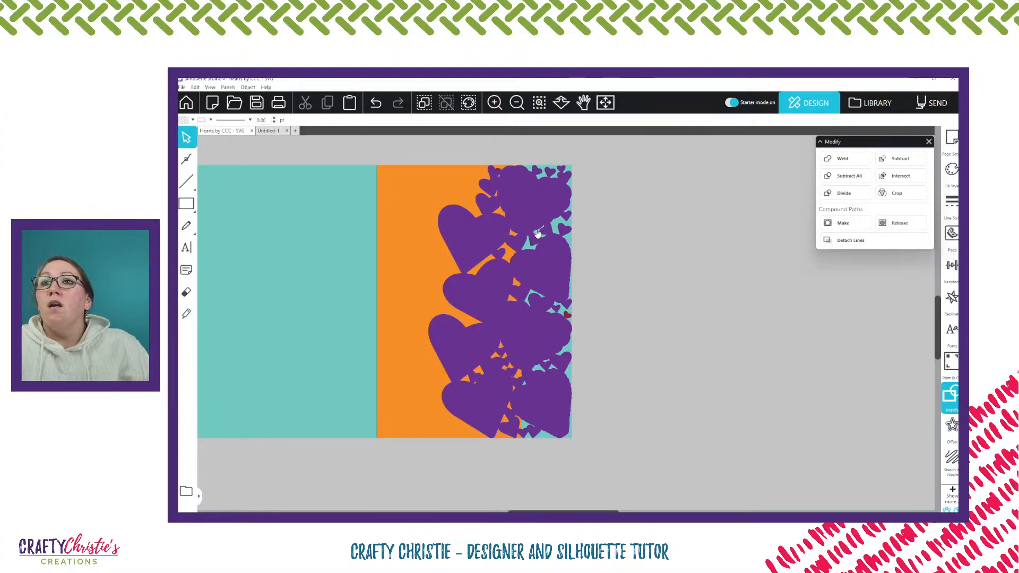
# Weld the purple heart shape and the orange front panel into one shape
pyautogui.click(520, 204)
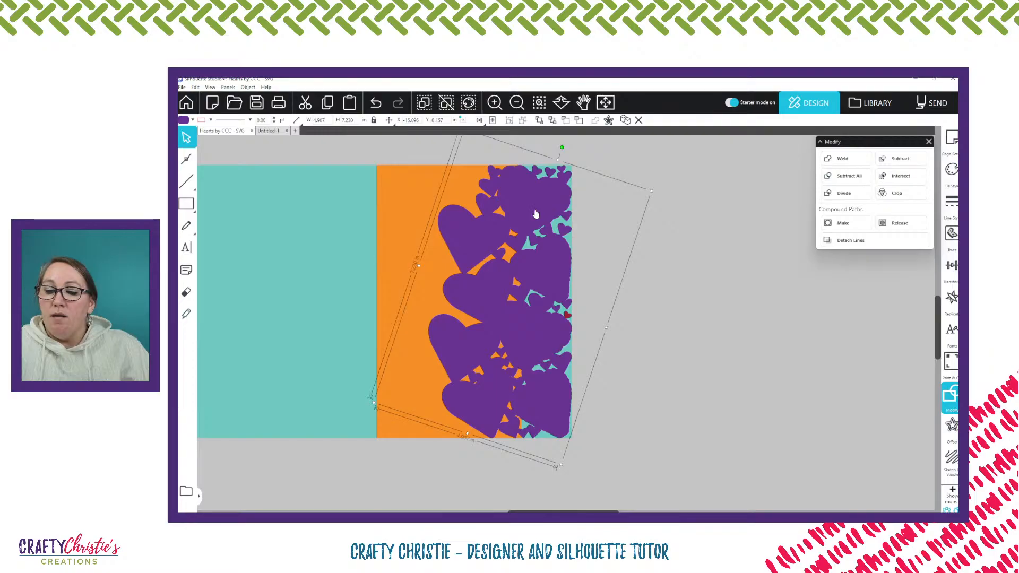
pyautogui.click(460, 185)
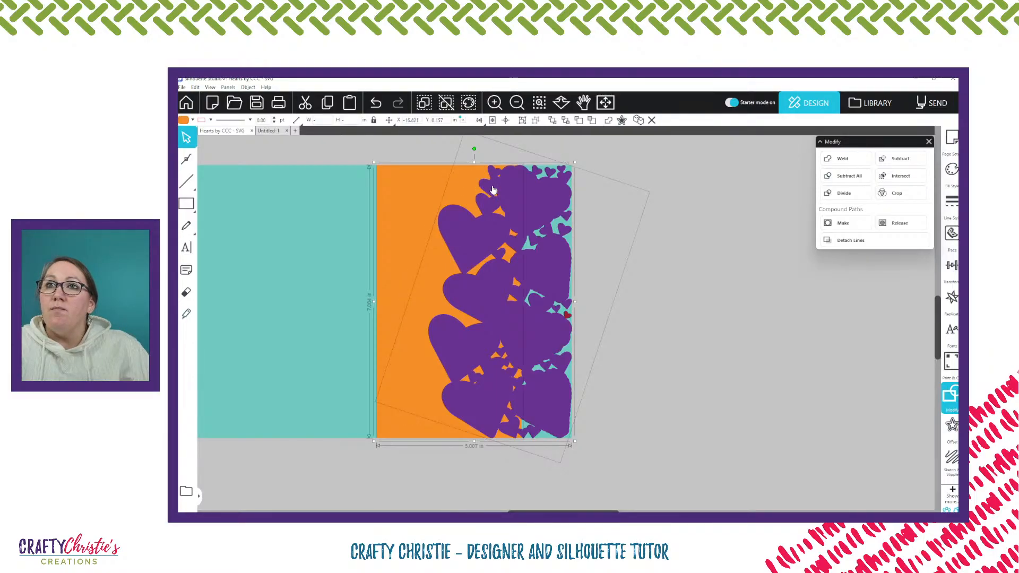
pyautogui.click(837, 160)
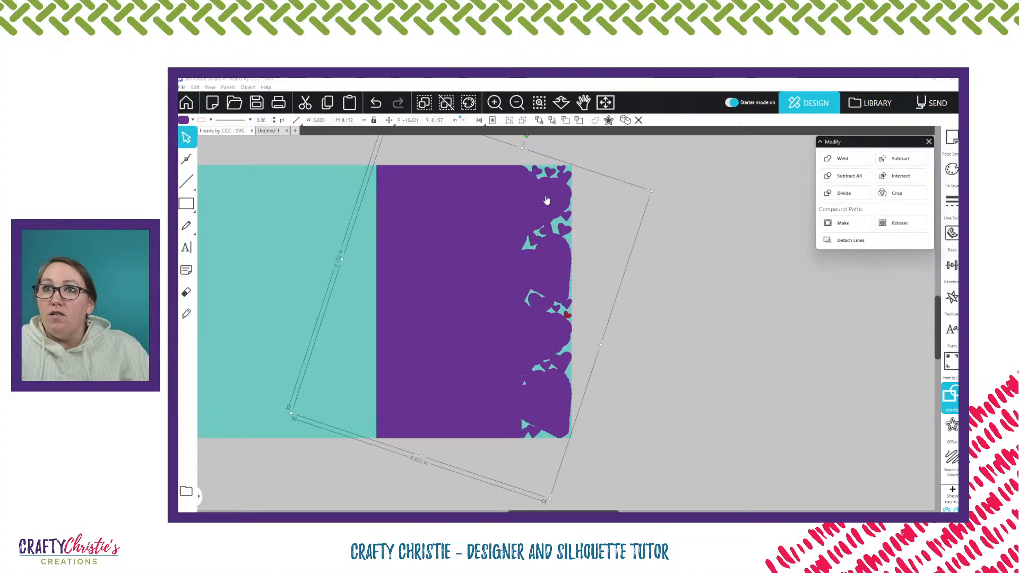
# Edit the welded shape's points and delete those of the two tiny sliver gaps above the small triangular gap in its lower half
pyautogui.press('z')
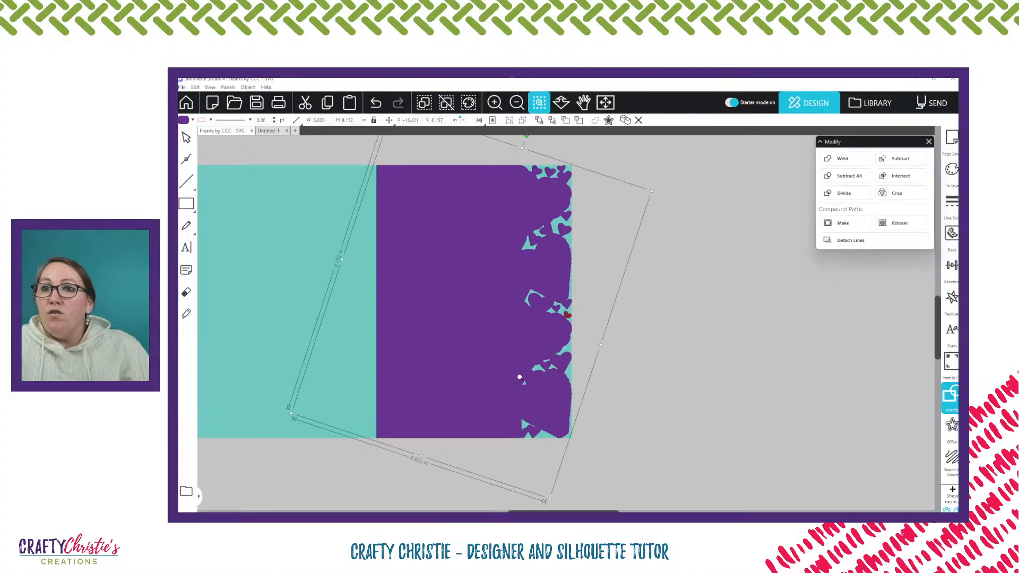
pyautogui.moveTo(519, 377); pyautogui.dragTo(527, 382)
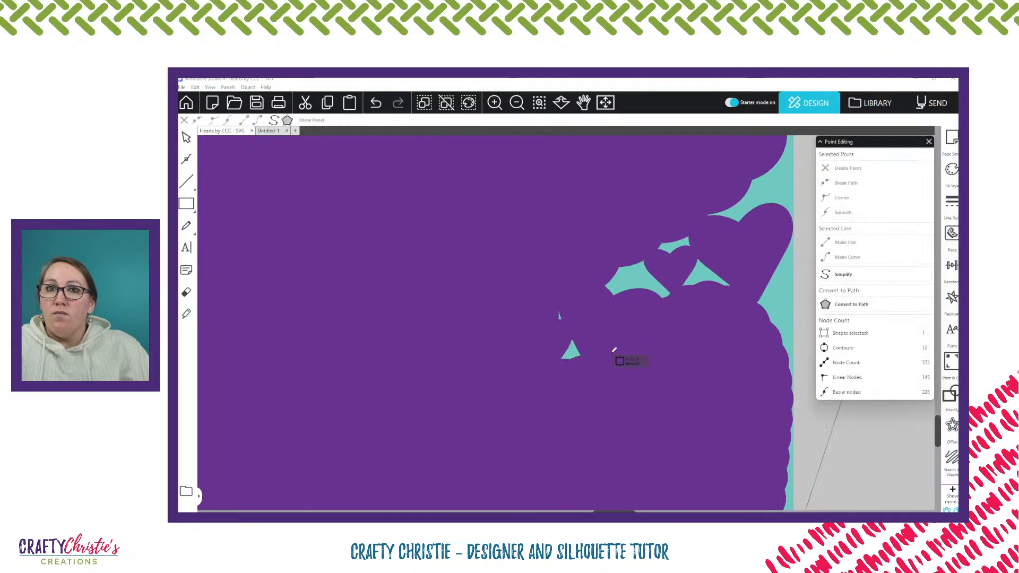
pyautogui.press('Escape')
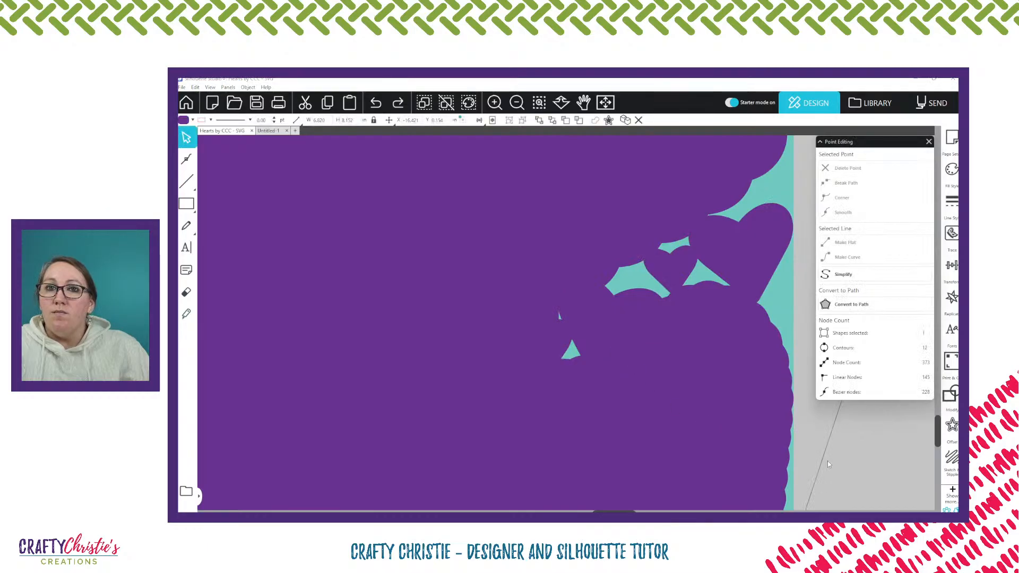
pyautogui.click(560, 323)
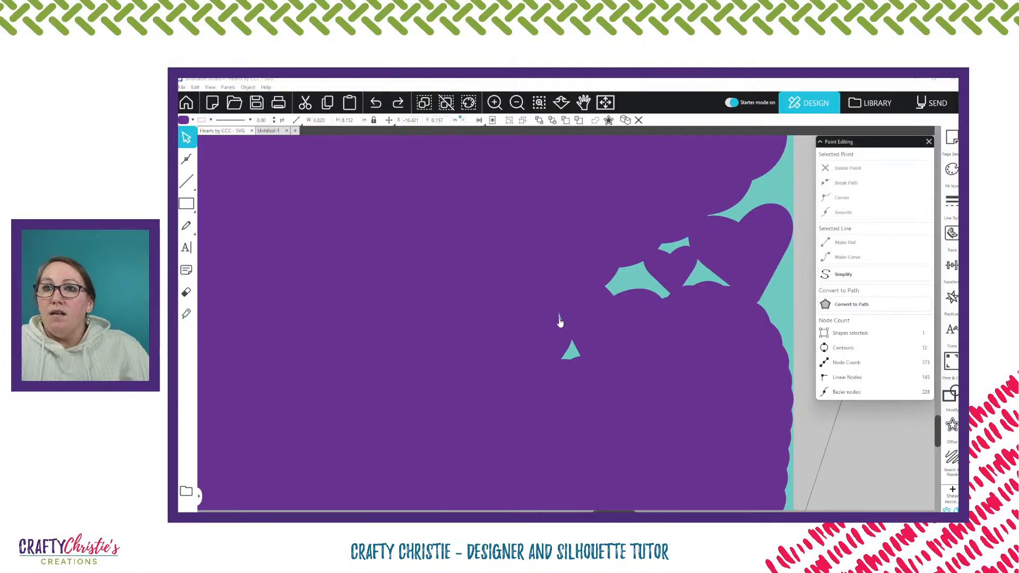
pyautogui.doubleClick(560, 321)
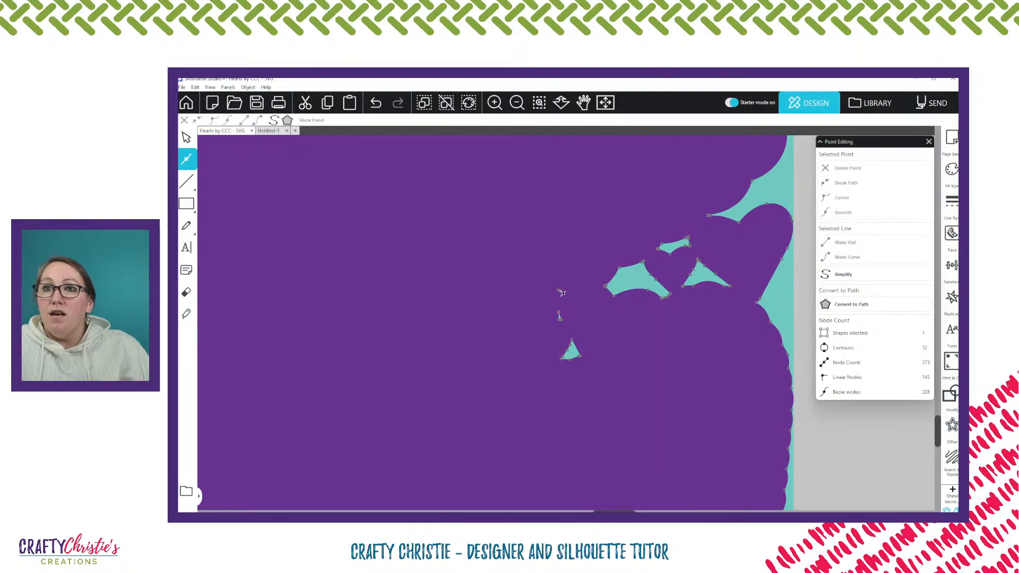
pyautogui.click(559, 291)
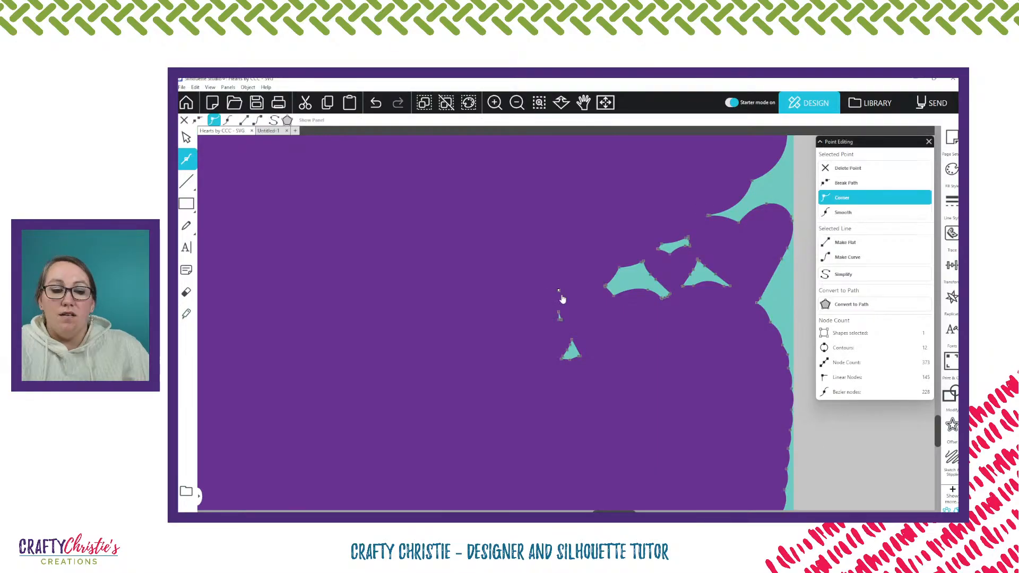
pyautogui.press('Delete')
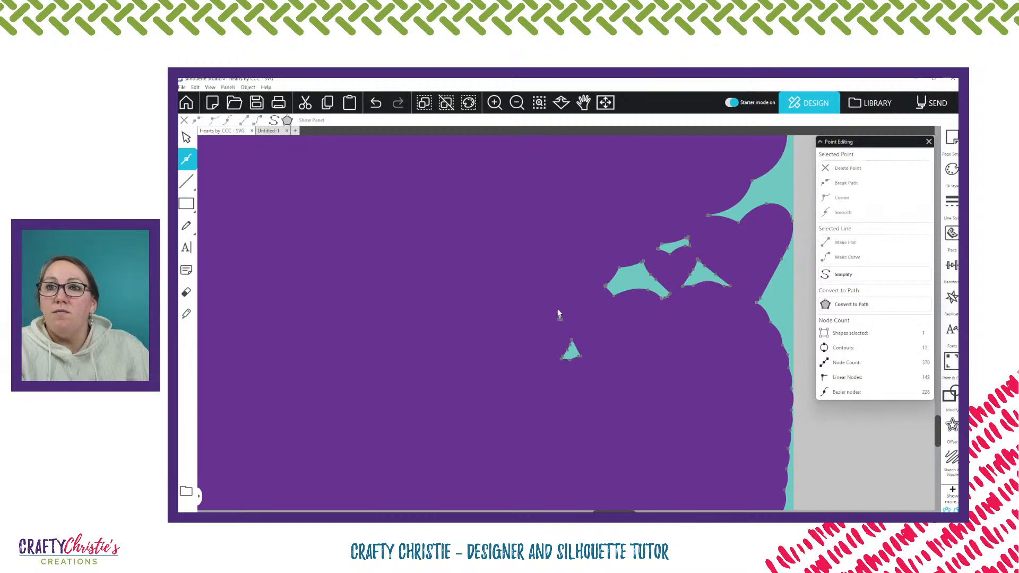
pyautogui.click(558, 316)
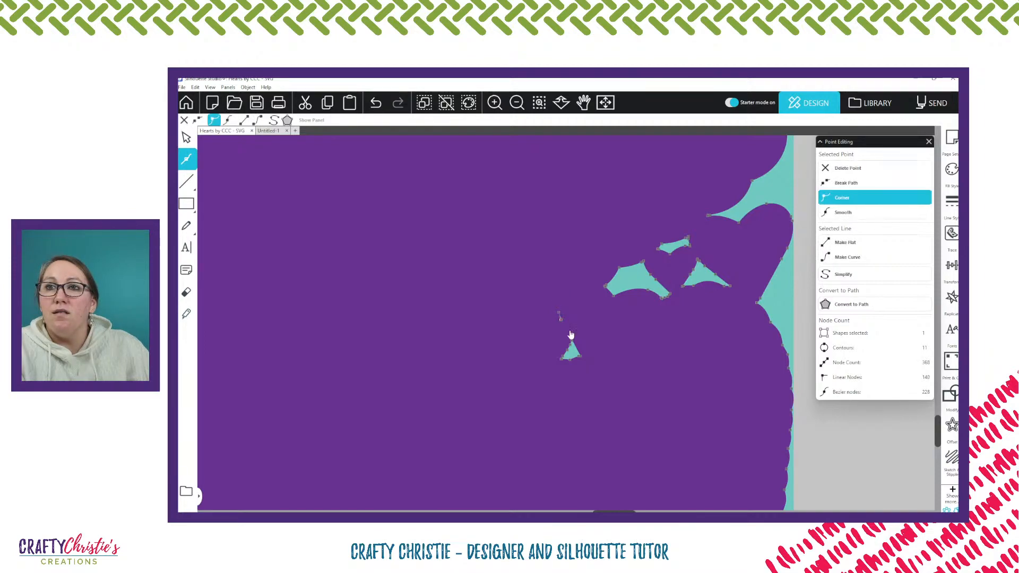
pyautogui.press('Delete')
# Delete all points of the small triangular gap just below the removed slivers
pyautogui.click(571, 345)
pyautogui.press('Delete')
pyautogui.press('Delete')
pyautogui.press('Delete')
pyautogui.press('Delete')
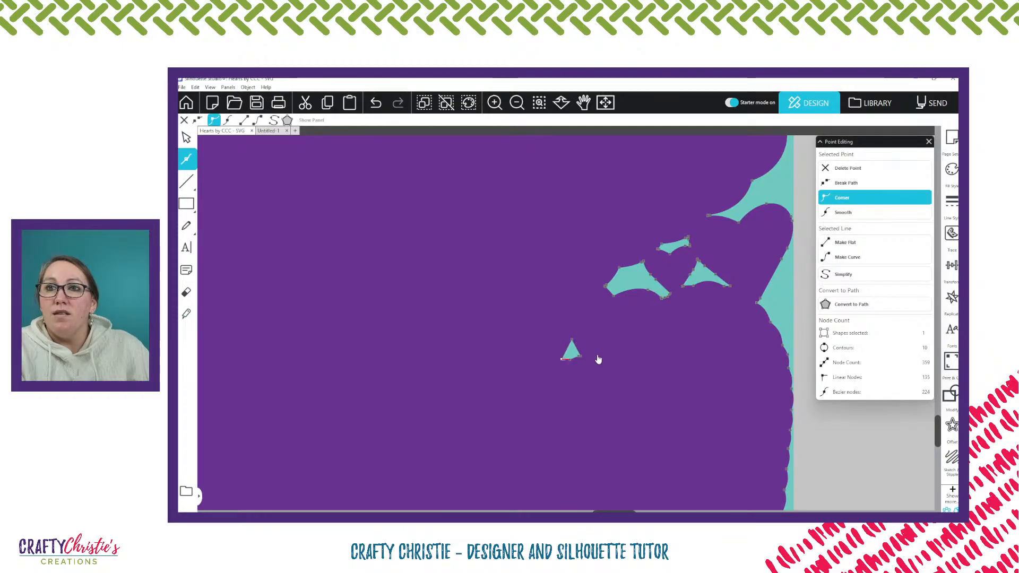
# Delete all points of the triangular gap closest to the small heart on the card's outer edge
pyautogui.press('Delete')
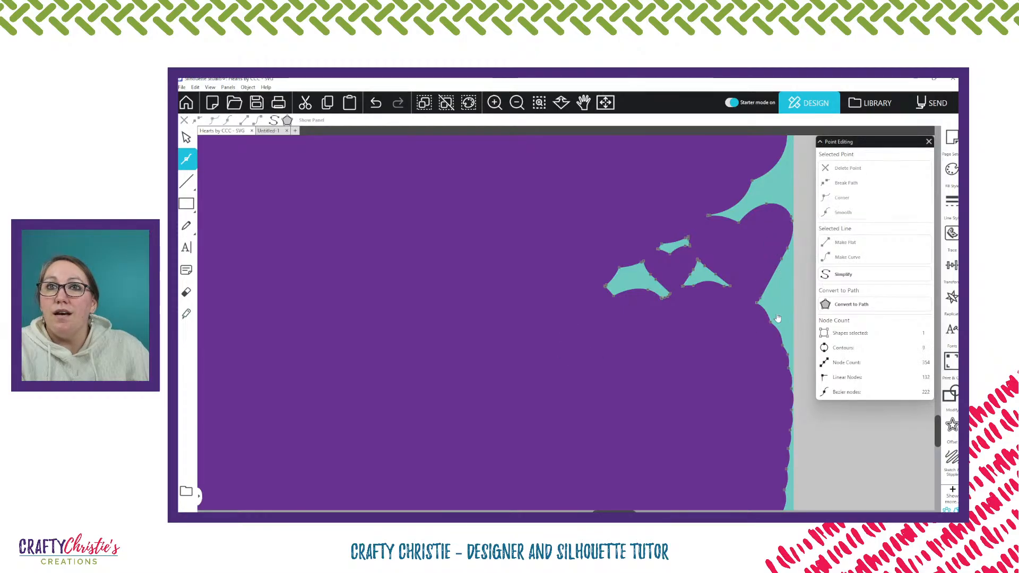
pyautogui.click(731, 287)
pyautogui.press('Delete')
pyautogui.press('Delete')
pyautogui.press('Delete')
pyautogui.press('Delete')
pyautogui.press('Delete')
pyautogui.press('Delete')
pyautogui.press('Delete')
pyautogui.press('Delete')
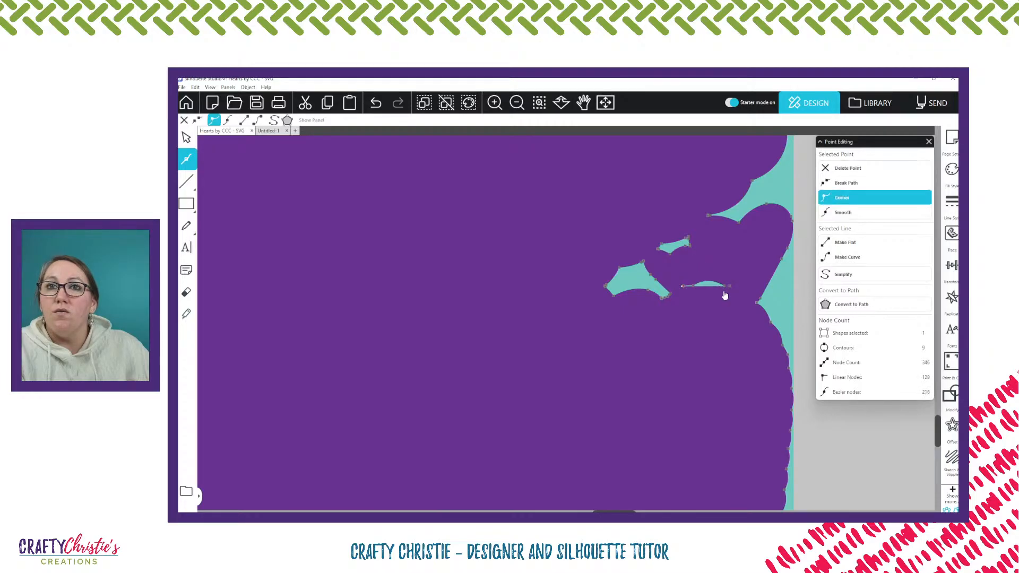
pyautogui.press('Delete')
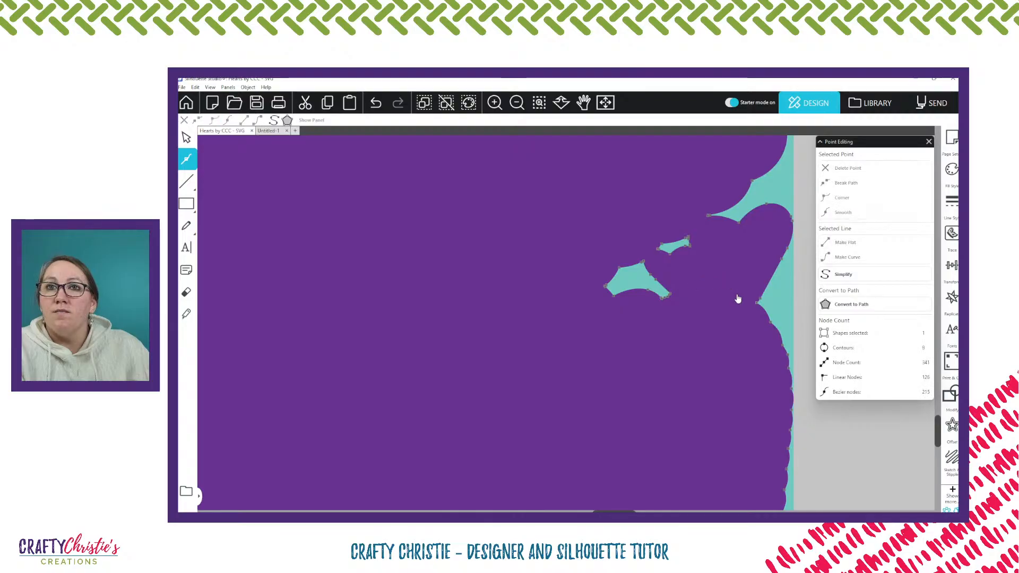
# Delete all points of the narrow gap above the remaining large irregular gap
pyautogui.click(688, 239)
pyautogui.press('Delete')
pyautogui.press('Delete')
pyautogui.press('Delete')
pyautogui.press('Delete')
pyautogui.press('Delete')
pyautogui.press('Delete')
pyautogui.press('Delete')
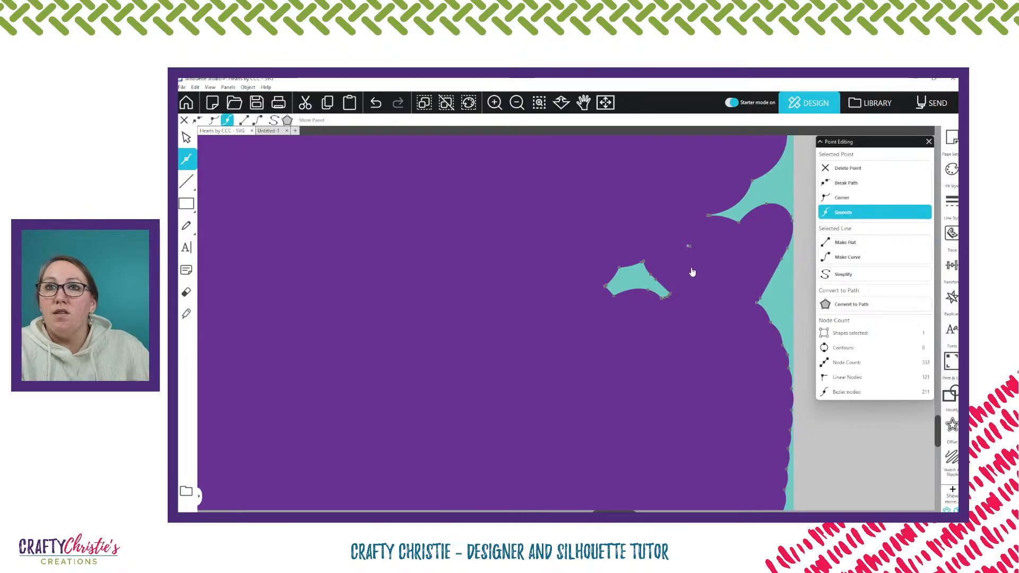
pyautogui.press('Delete')
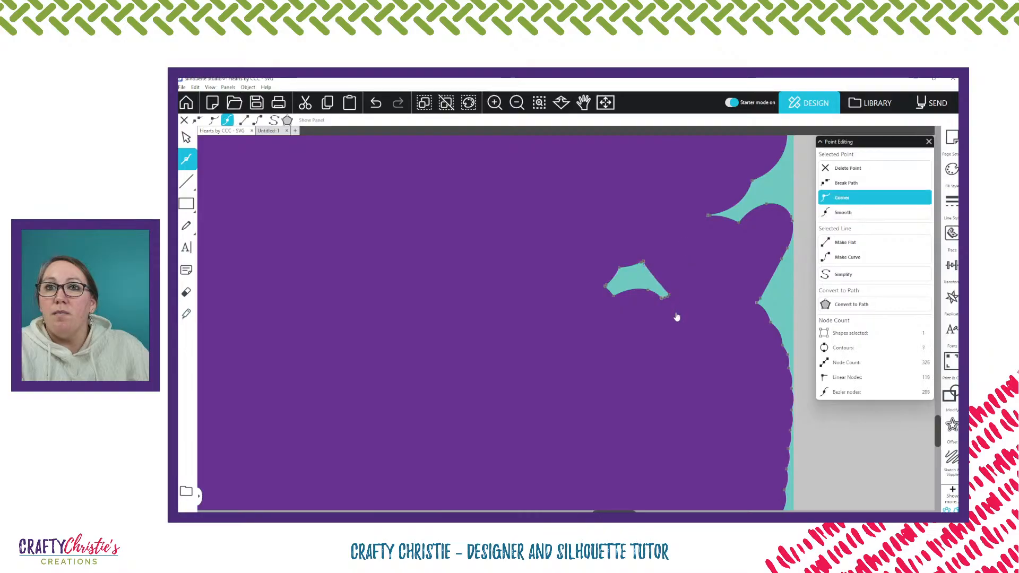
# Delete the remaining points of the large irregular gap so that area is solid purple
pyautogui.press('Delete')
pyautogui.press('Delete')
pyautogui.press('Delete')
pyautogui.press('Delete')
pyautogui.press('Delete')
pyautogui.press('Delete')
pyautogui.press('Delete')
pyautogui.press('Delete')
pyautogui.press('Delete')
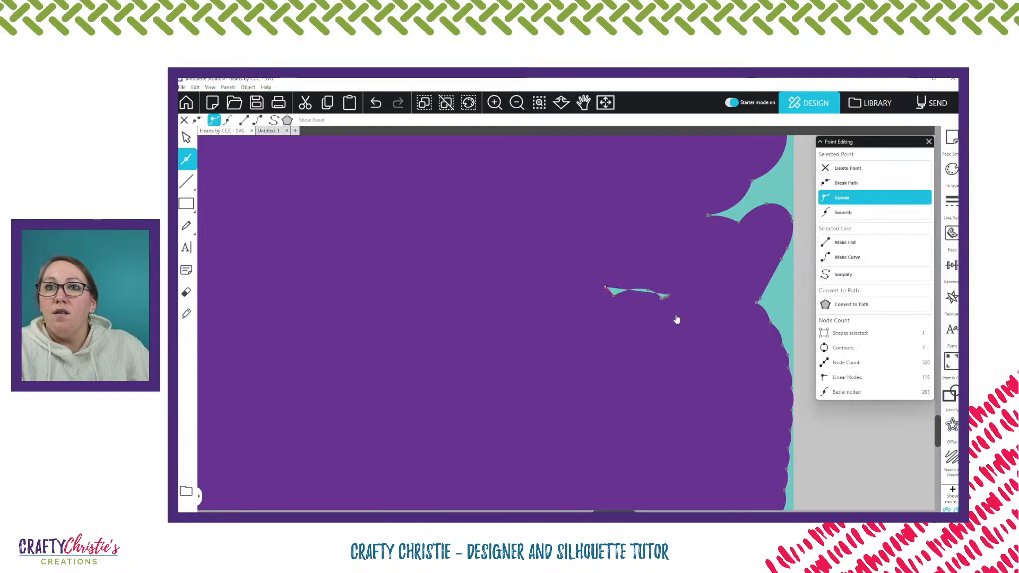
pyautogui.press('Delete')
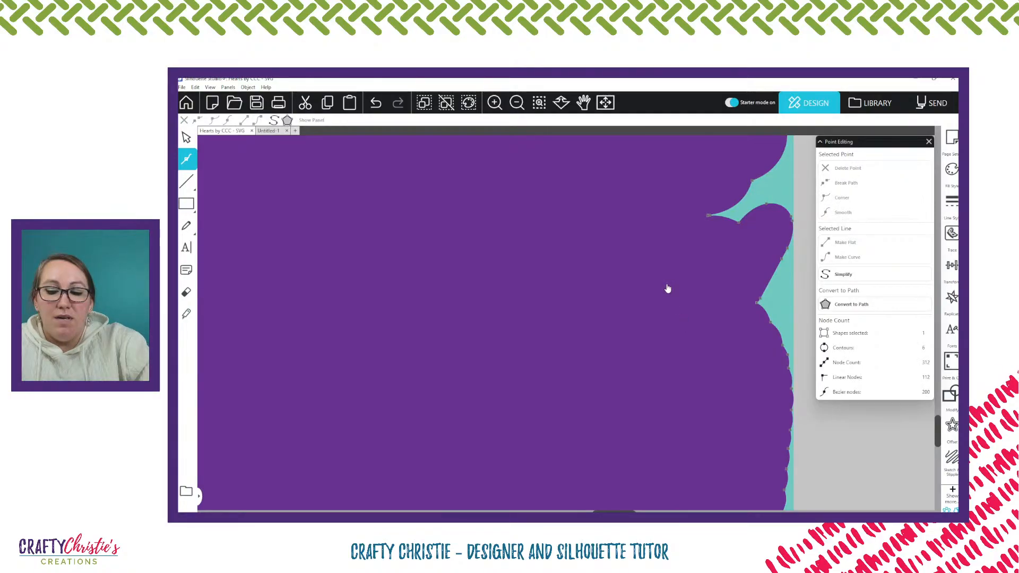
# Delete all points of the enclosed gap just above the welded shape's bottom edge
pyautogui.scroll(-3, 668, 288)
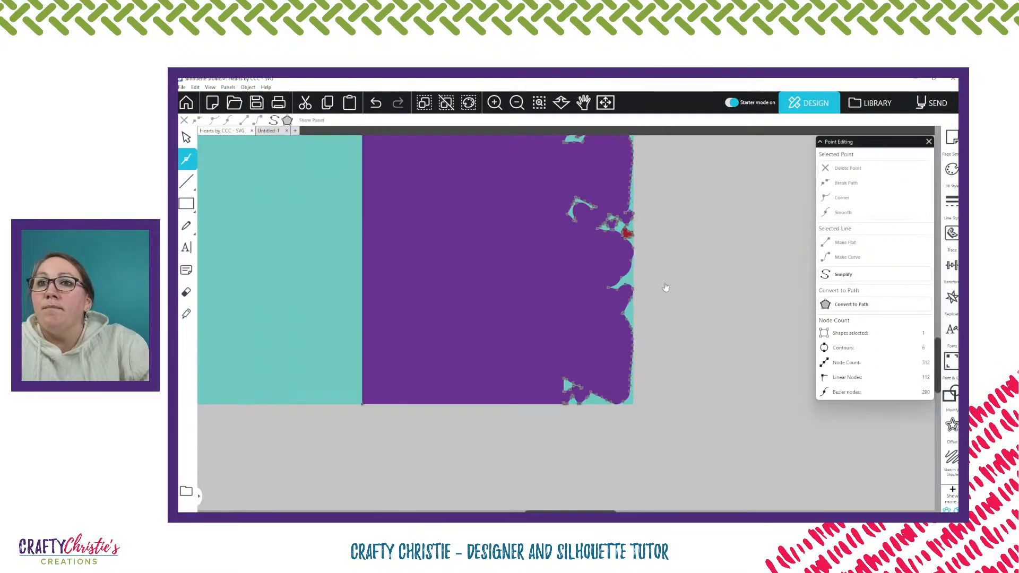
pyautogui.click(582, 391)
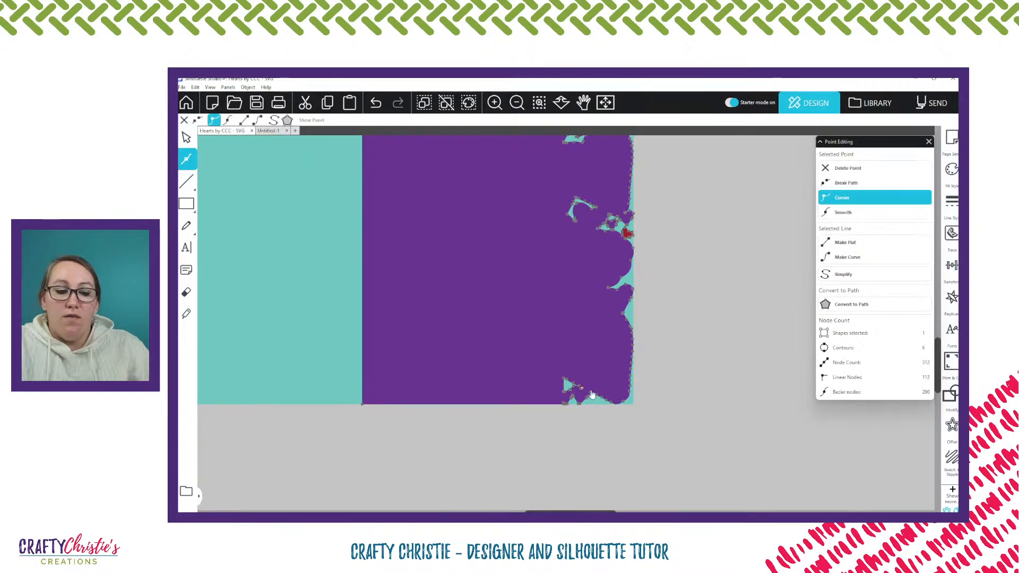
pyautogui.press('Delete')
pyautogui.press('Delete')
pyautogui.press('Delete')
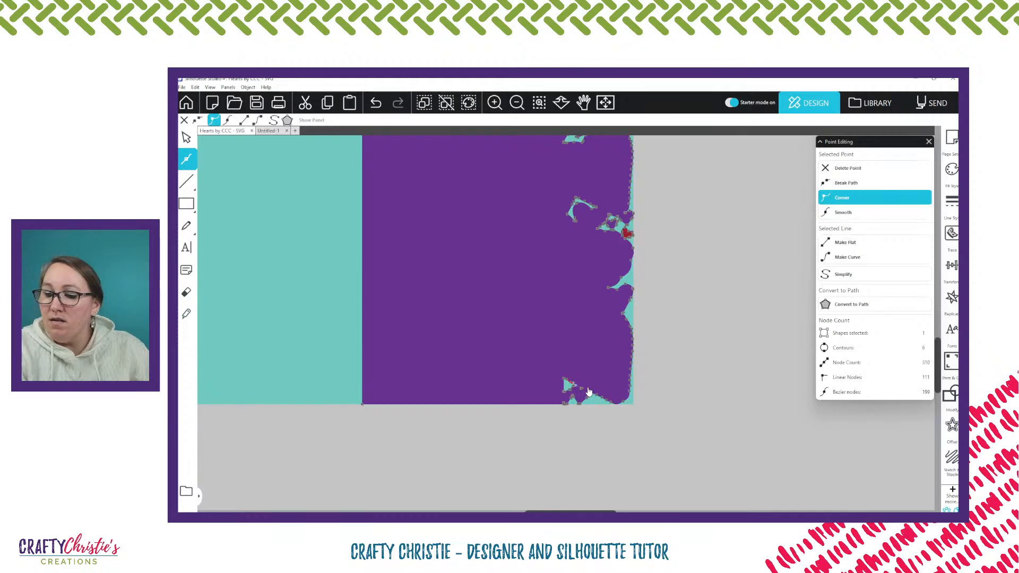
pyautogui.press('Delete')
pyautogui.press('Delete')
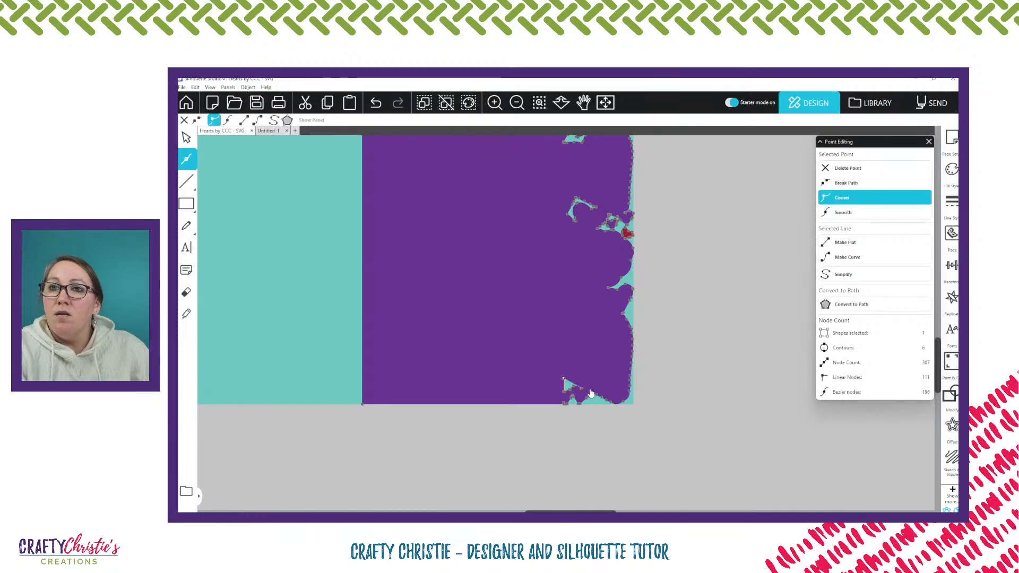
pyautogui.press('Delete')
pyautogui.press('Delete')
pyautogui.press('Delete')
pyautogui.press('Delete')
pyautogui.press('Delete')
pyautogui.press('Delete')
pyautogui.press('Delete')
pyautogui.press('Delete')
pyautogui.press('Delete')
pyautogui.press('Delete')
pyautogui.press('Delete')
pyautogui.press('Delete')
pyautogui.press('Delete')
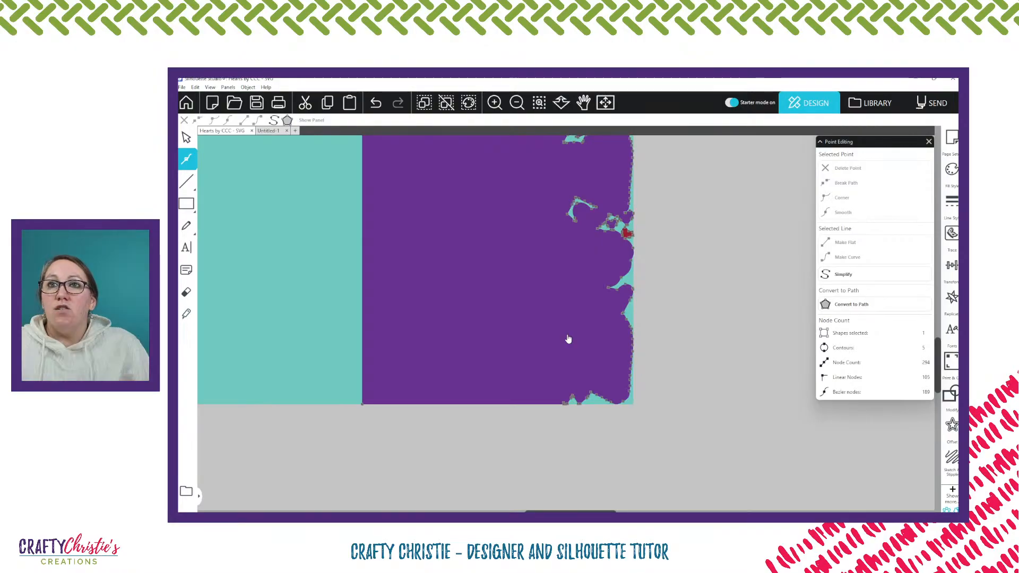
# Delete all points of the C-shaped gap around the small heart midway down the heart edge
pyautogui.click(576, 203)
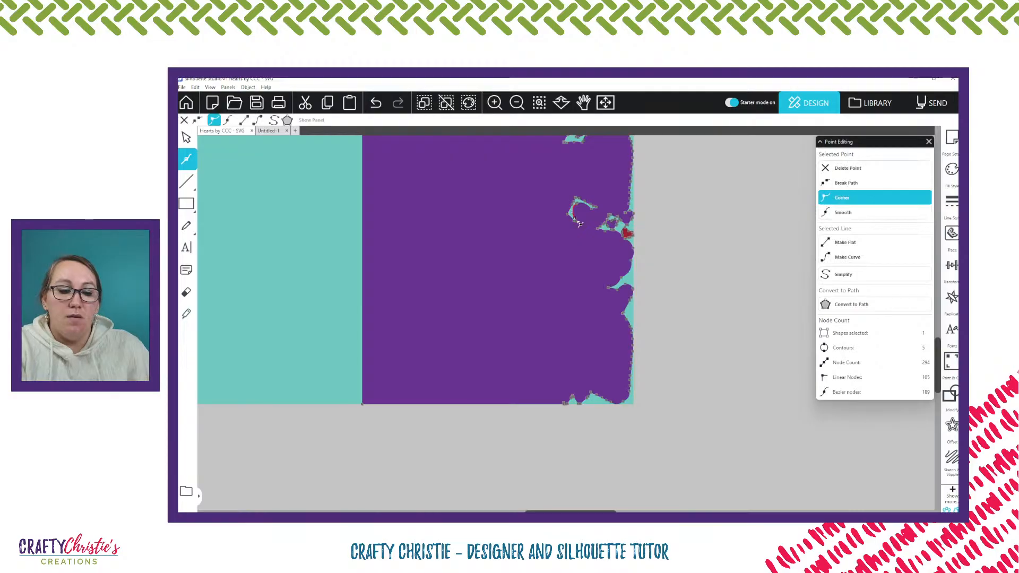
pyautogui.press('Delete')
pyautogui.press('Delete')
pyautogui.press('Delete')
pyautogui.press('Delete')
pyautogui.press('Delete')
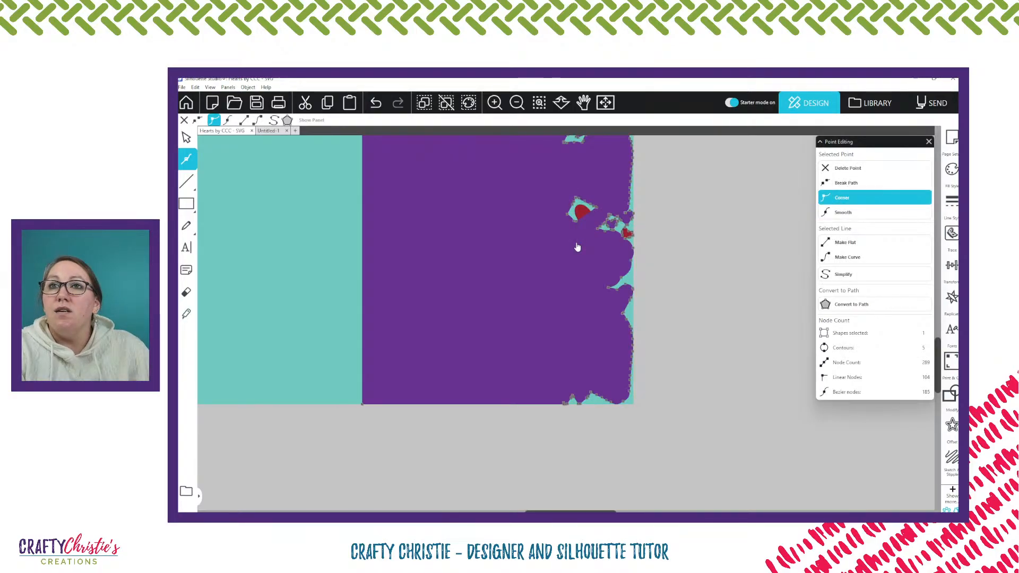
pyautogui.press('Delete')
pyautogui.press('Delete')
pyautogui.press('Delete')
pyautogui.press('Delete')
pyautogui.press('Delete')
pyautogui.press('Delete')
pyautogui.press('Delete')
pyautogui.press('Delete')
pyautogui.press('Delete')
pyautogui.press('Delete')
pyautogui.press('Delete')
pyautogui.press('Delete')
pyautogui.press('Delete')
pyautogui.press('Delete')
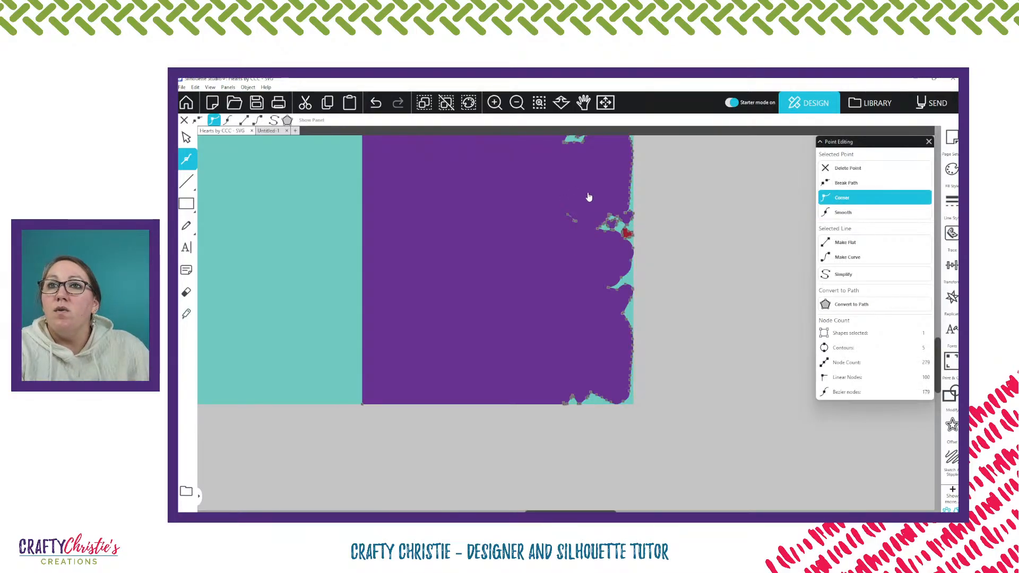
pyautogui.press('Delete')
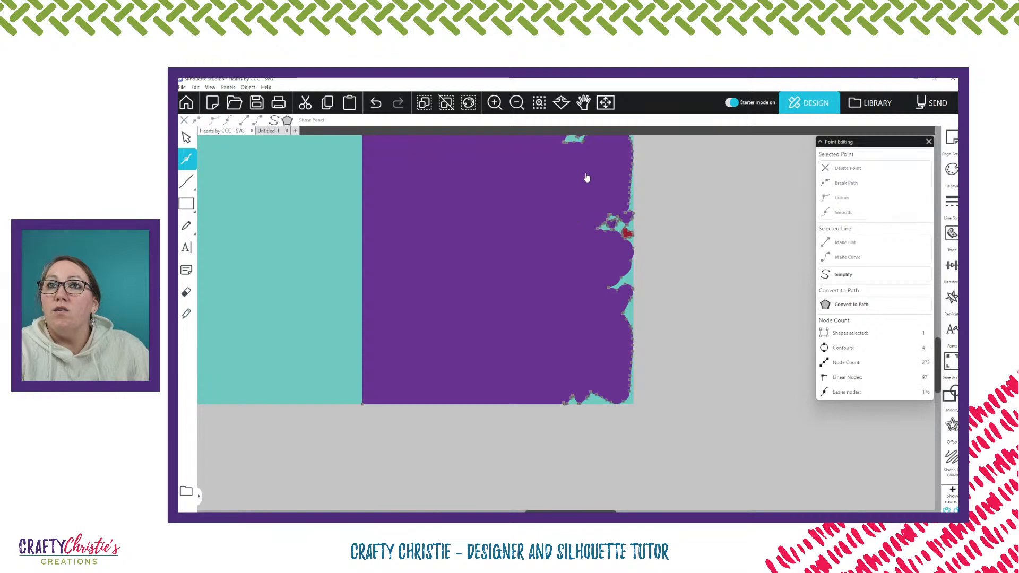
# Release the compound path of the welded front panel and delete the separated inner gap shapes
pyautogui.click(714, 265)
pyautogui.scroll(6, 714, 268)
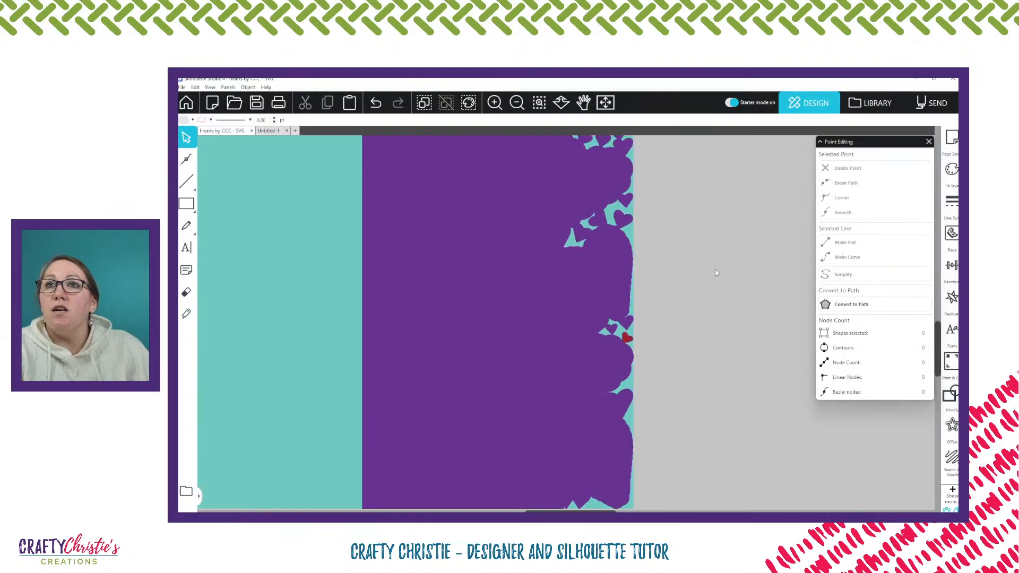
pyautogui.click(603, 306)
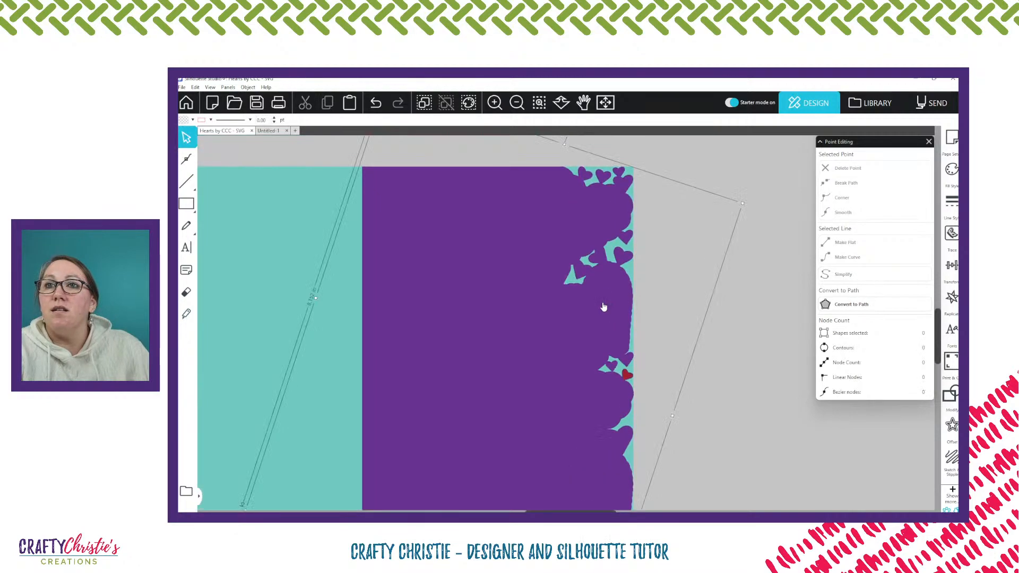
pyautogui.rightClick(603, 306)
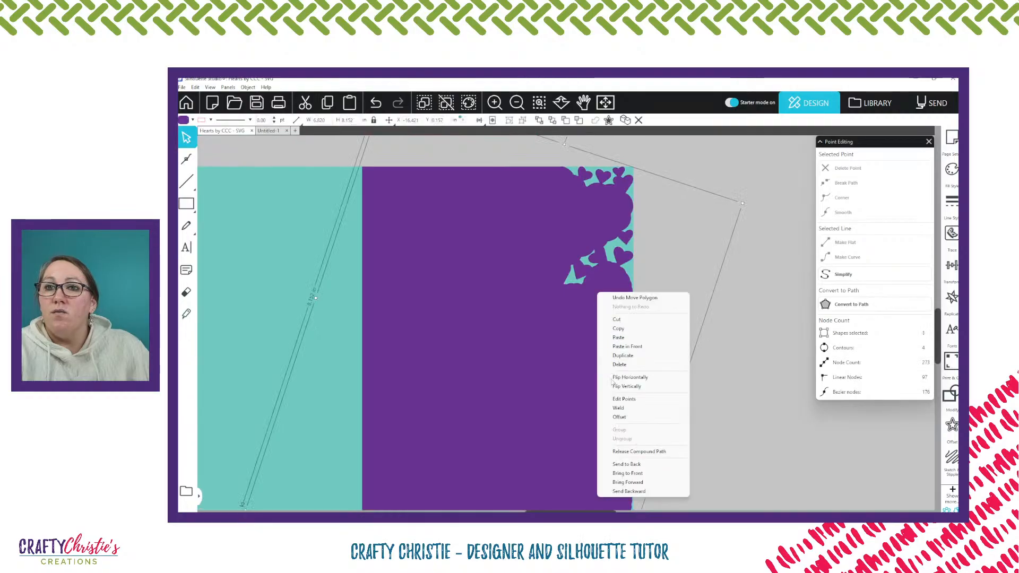
pyautogui.click(606, 452)
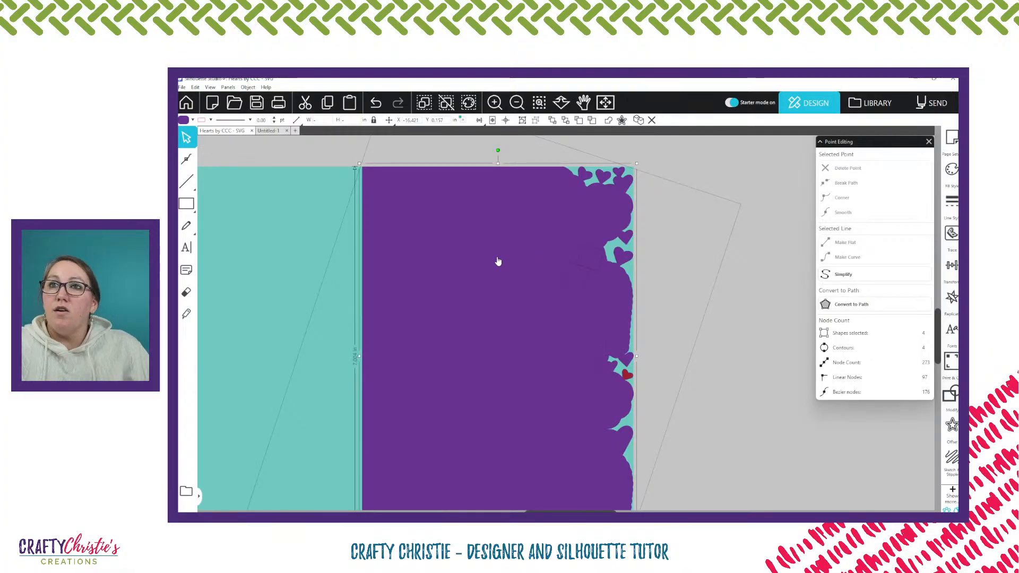
pyautogui.click(533, 291)
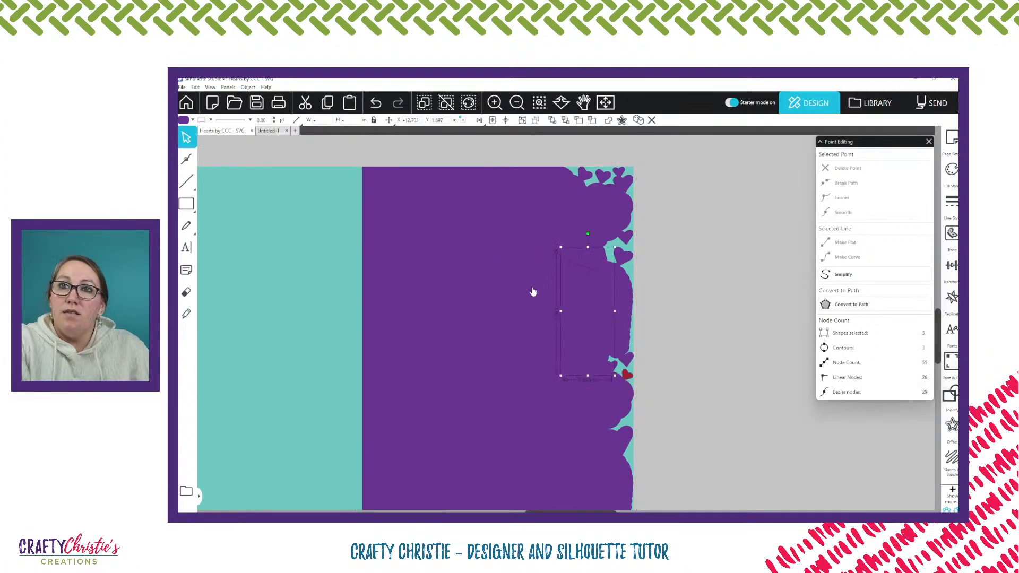
pyautogui.press('Delete')
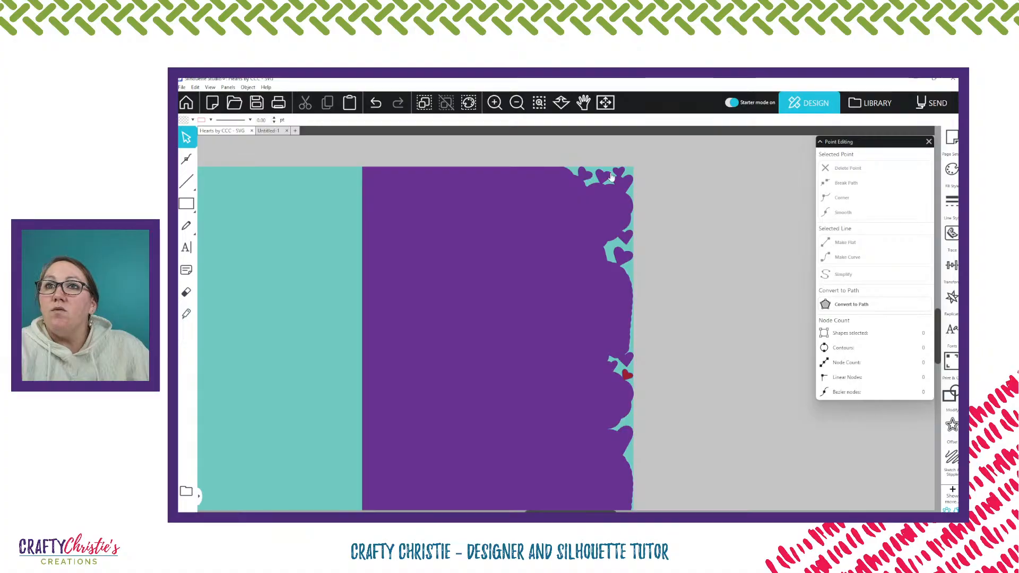
# Edit the panel's points near the bottom corner of the heart edge and delete the peak of the smallest notch in its bottom edge
pyautogui.scroll(-3, 606, 335)
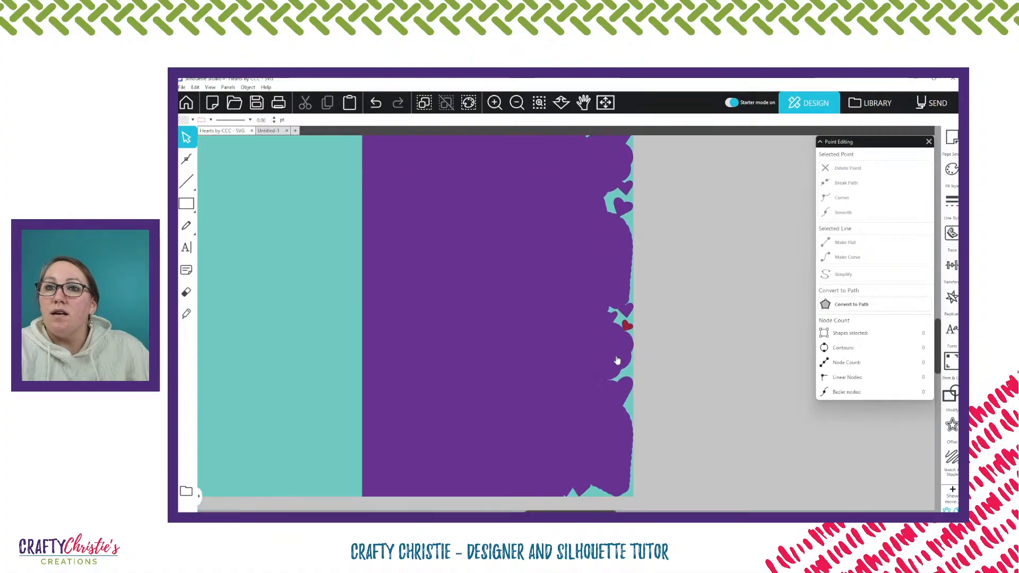
pyautogui.scroll(-2, 567, 468)
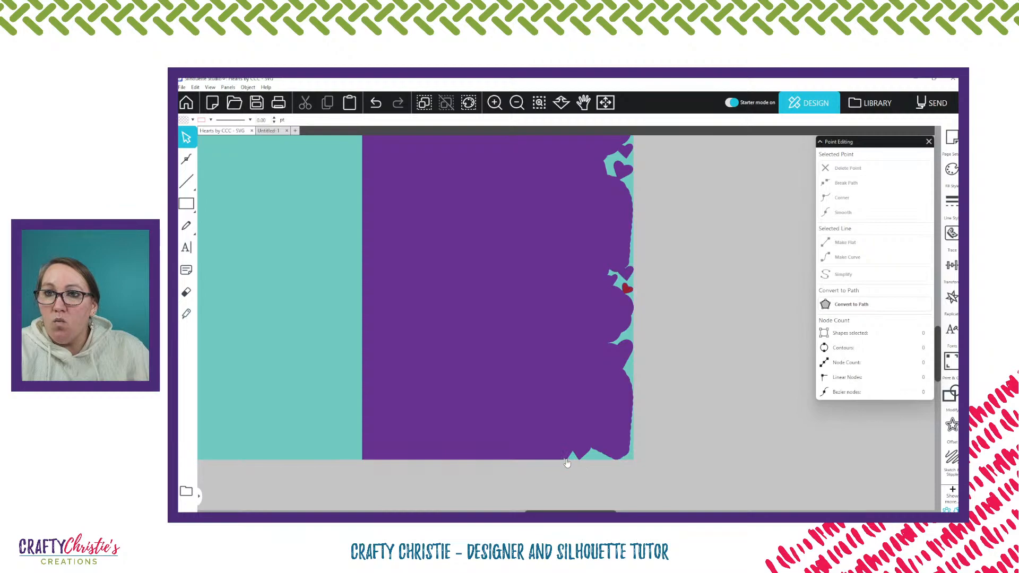
pyautogui.doubleClick(566, 462)
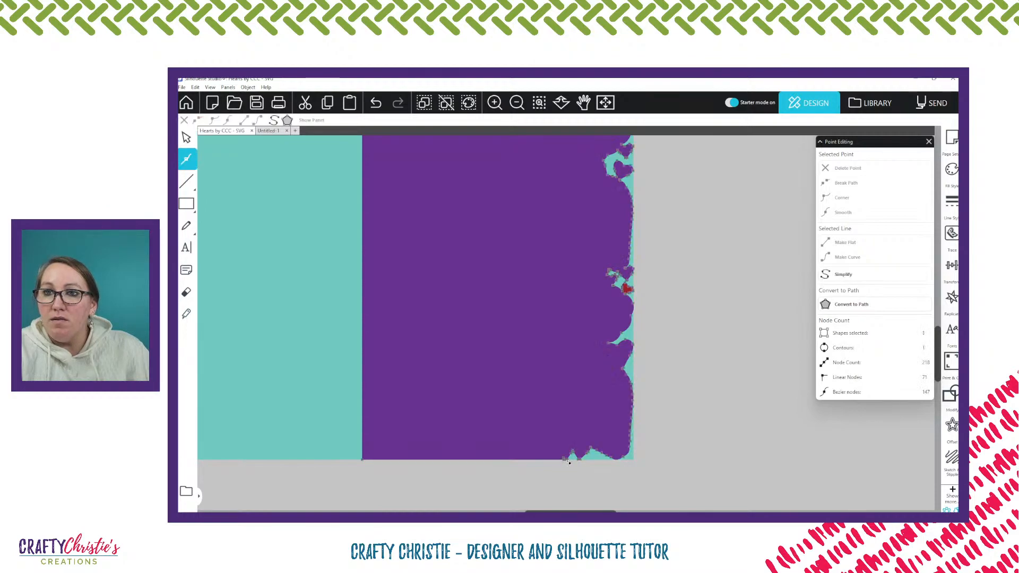
pyautogui.click(566, 462)
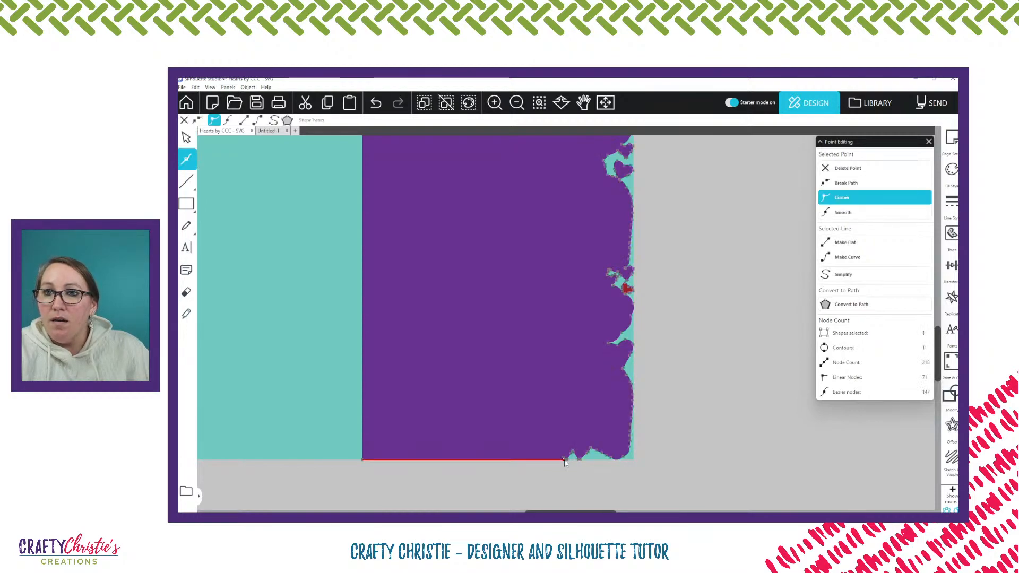
pyautogui.press('z')
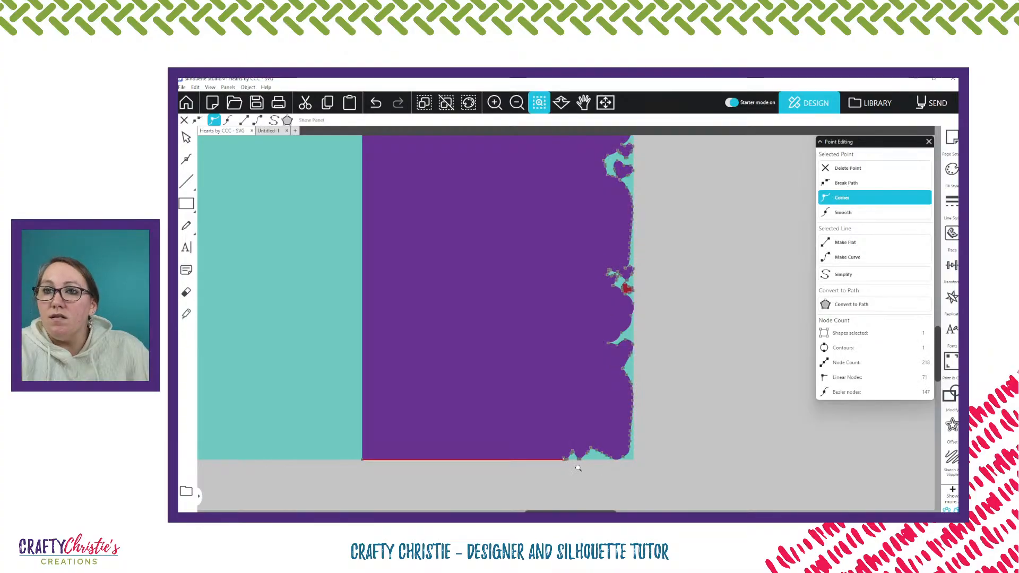
pyautogui.click(562, 457)
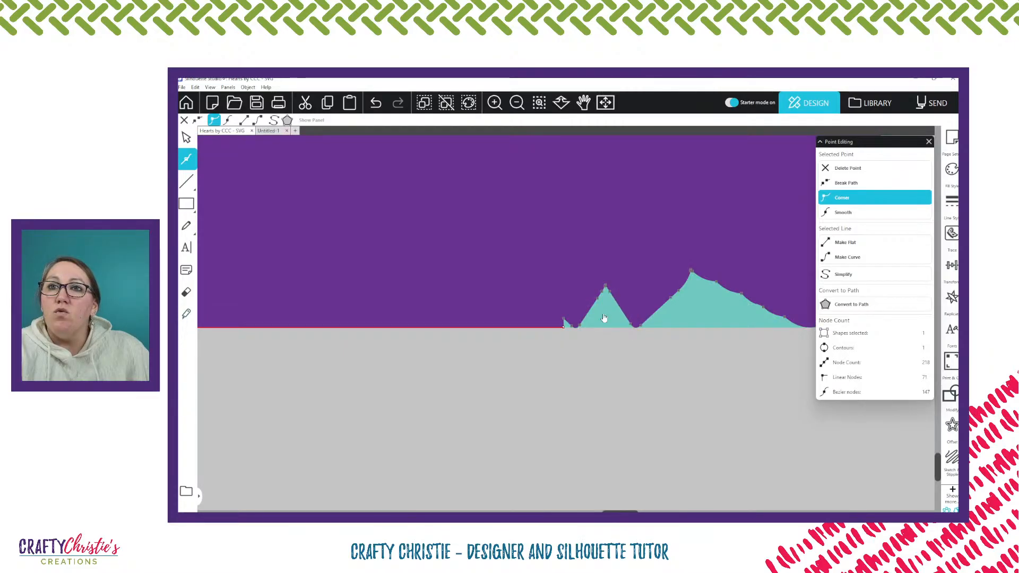
pyautogui.click(564, 320)
pyautogui.press('Delete')
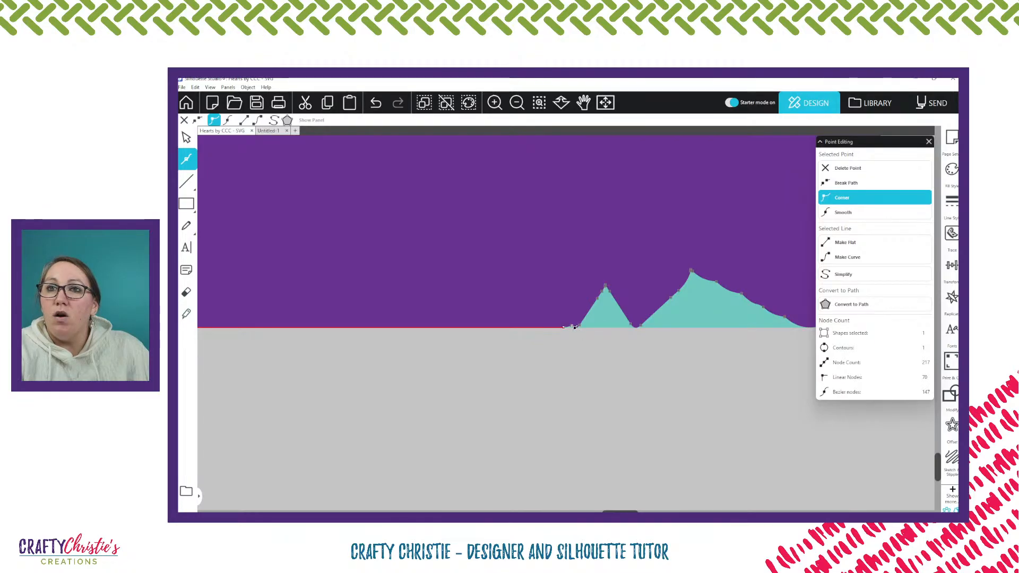
# Delete the points of the triangular notch in the panel's bottom edge, including those between it and the larger notch
pyautogui.click(579, 326)
pyautogui.press('Delete')
pyautogui.press('Delete')
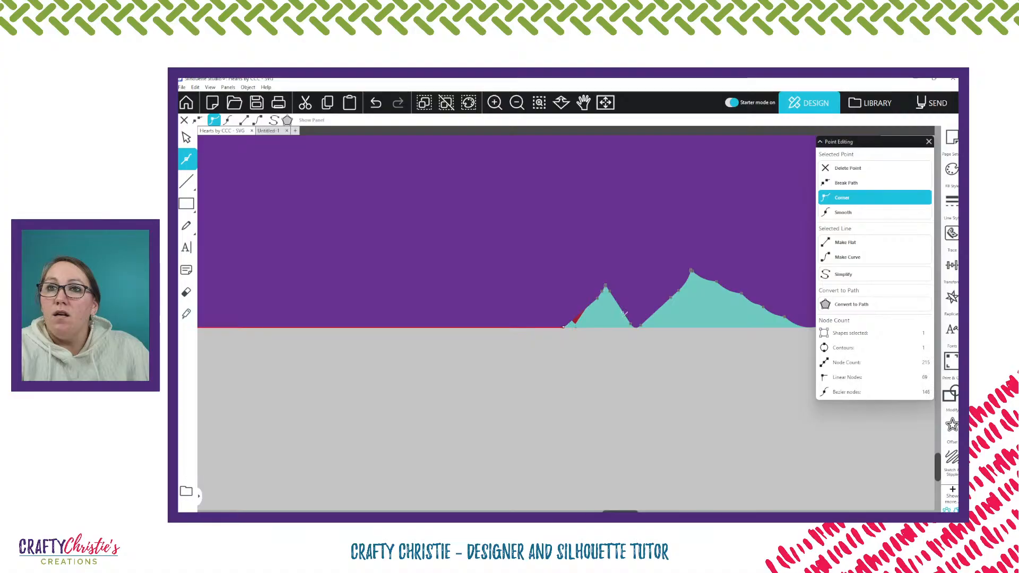
pyautogui.press('Delete')
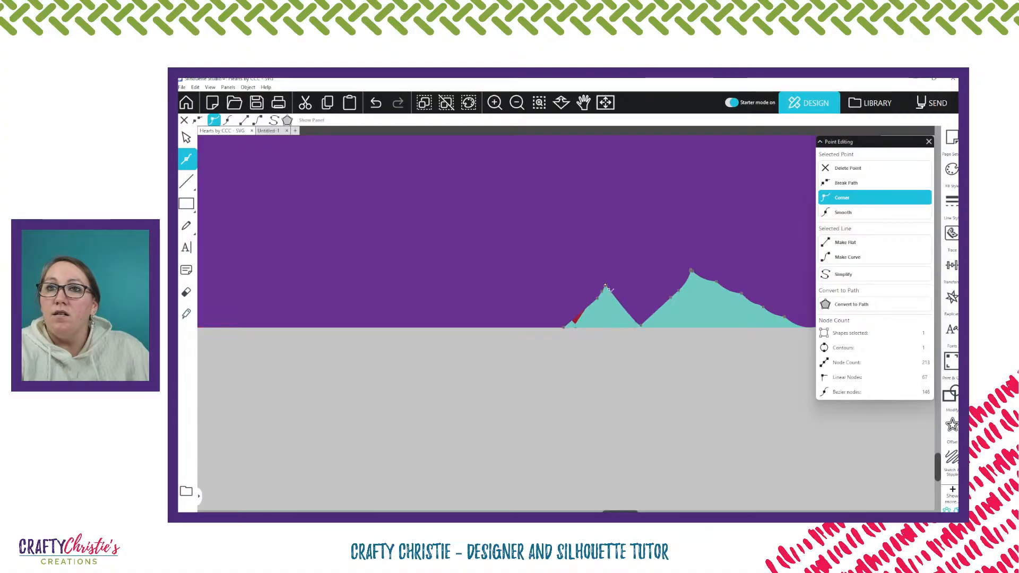
pyautogui.press('Delete')
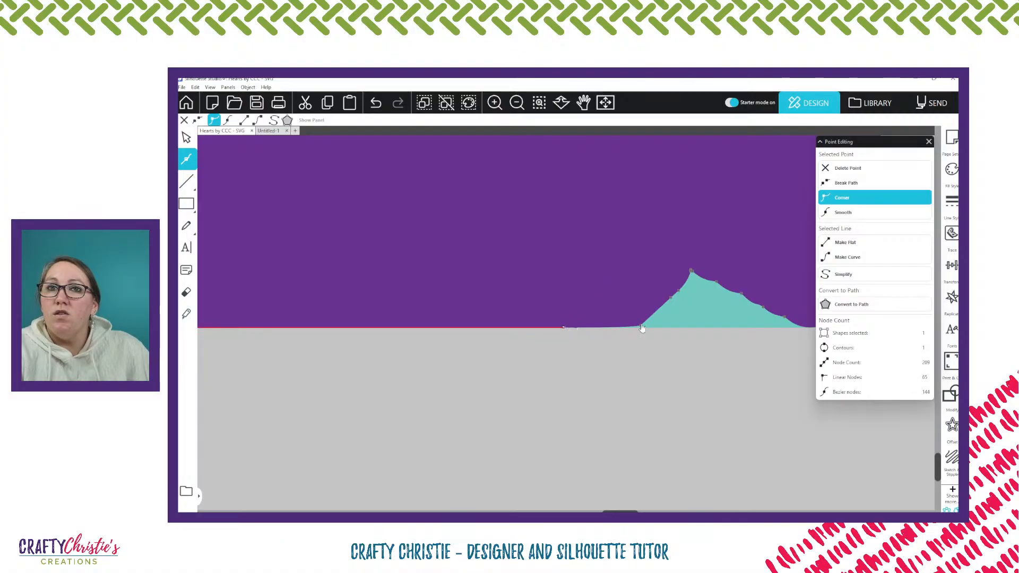
pyautogui.press('Delete')
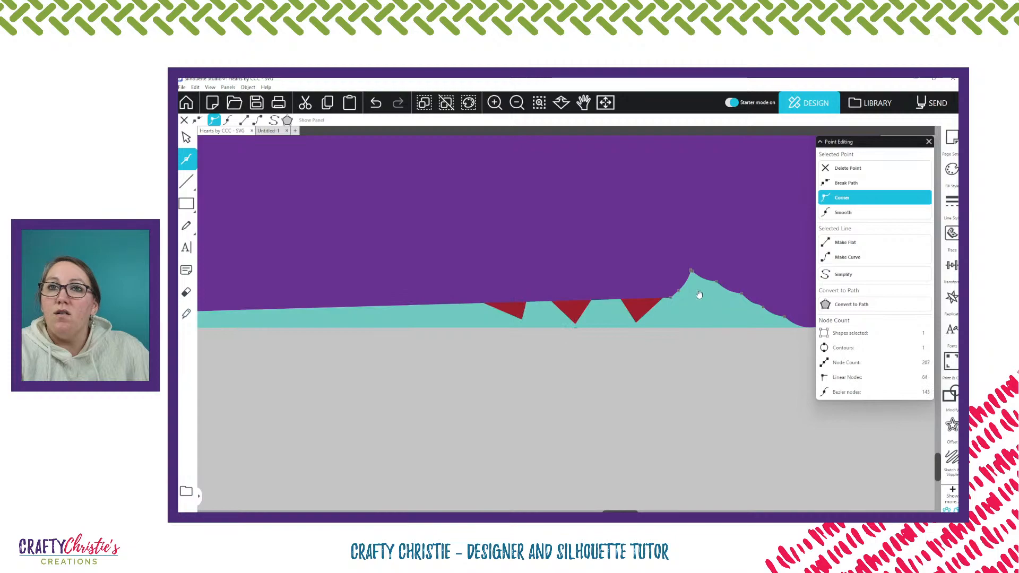
pyautogui.click(784, 317)
pyautogui.press('Delete')
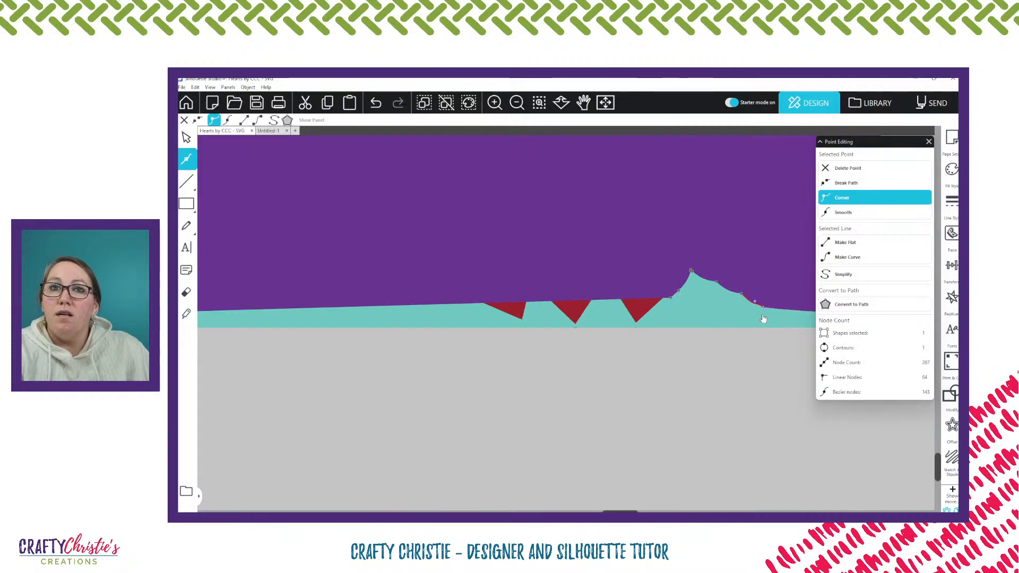
pyautogui.click(763, 308)
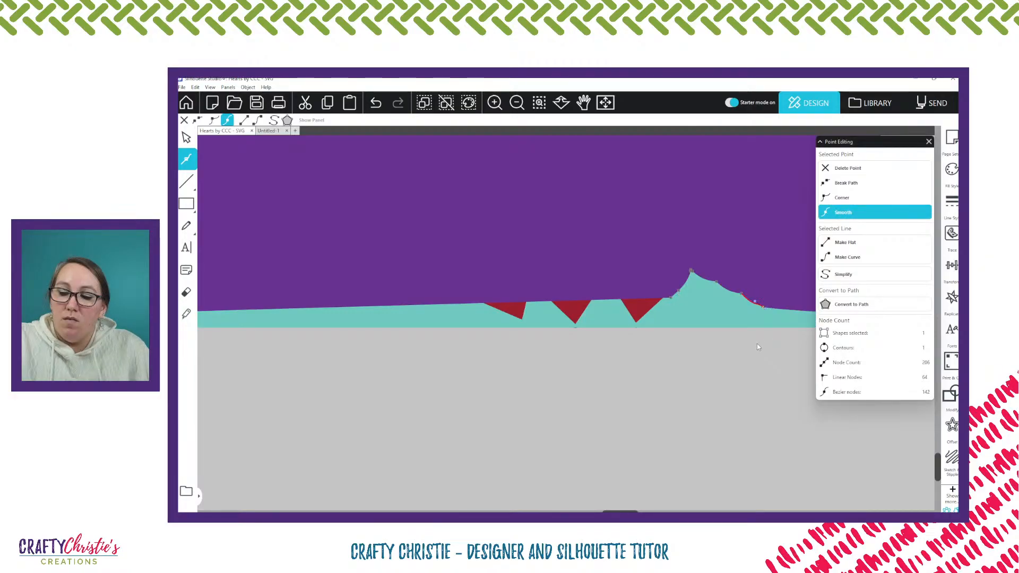
pyautogui.hotkey('ctrl', 'z')
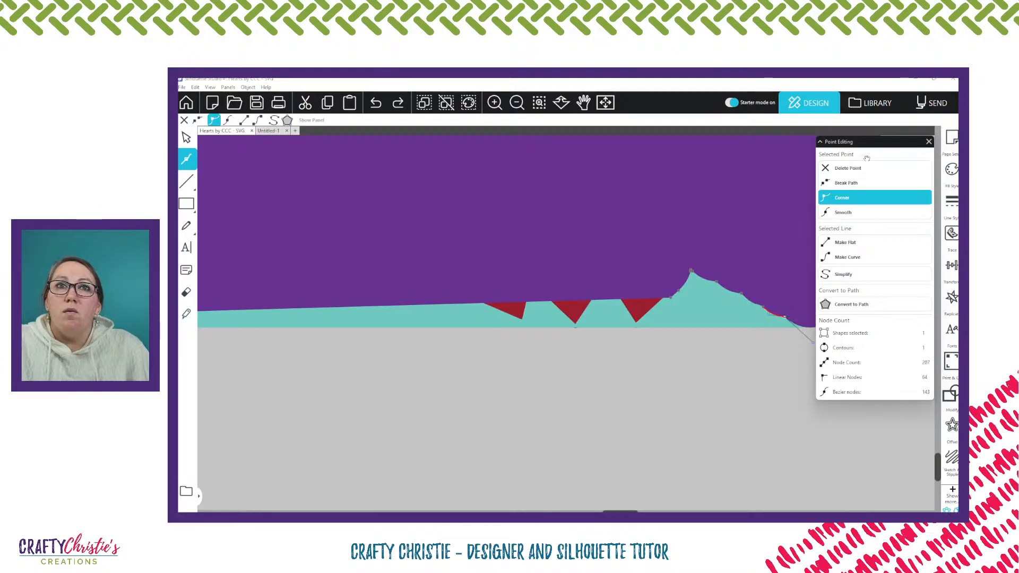
# Move the Point Editing window clear of the corner and delete the points of the larger notch up to the corner heart
pyautogui.moveTo(867, 159); pyautogui.dragTo(364, 374)
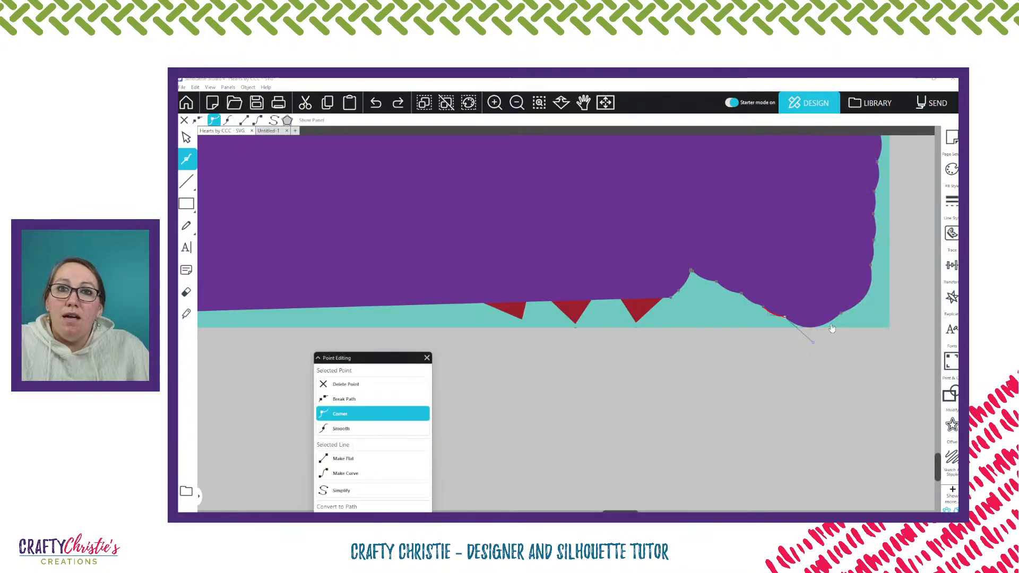
pyautogui.click(763, 307)
pyautogui.press('Delete')
pyautogui.press('Delete')
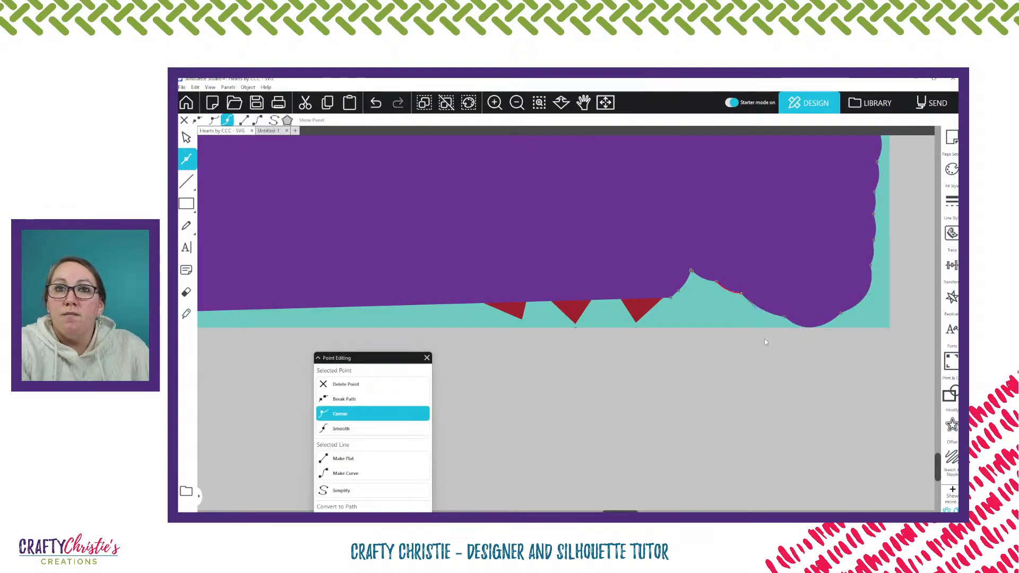
pyautogui.press('Delete')
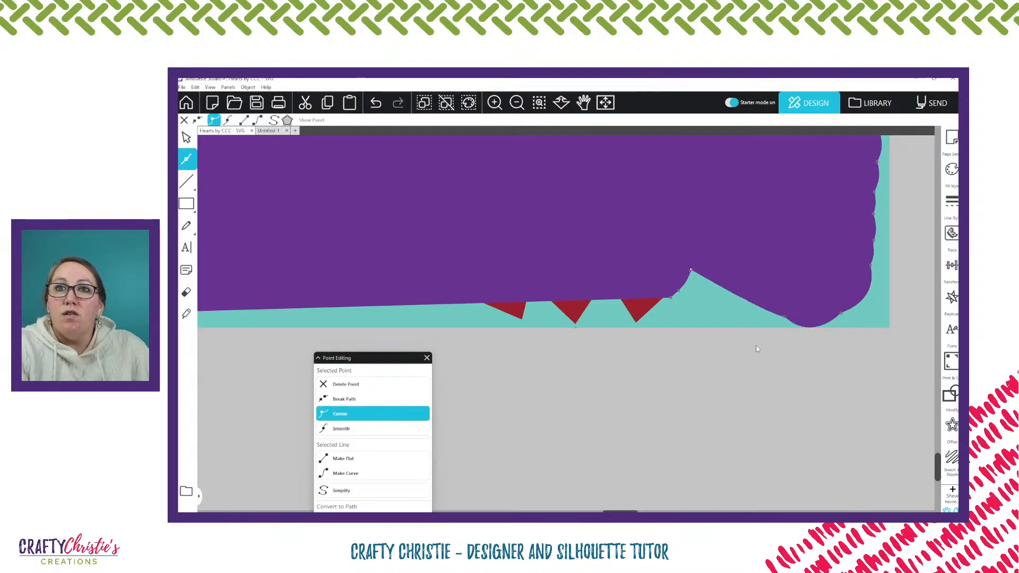
pyautogui.press('Delete')
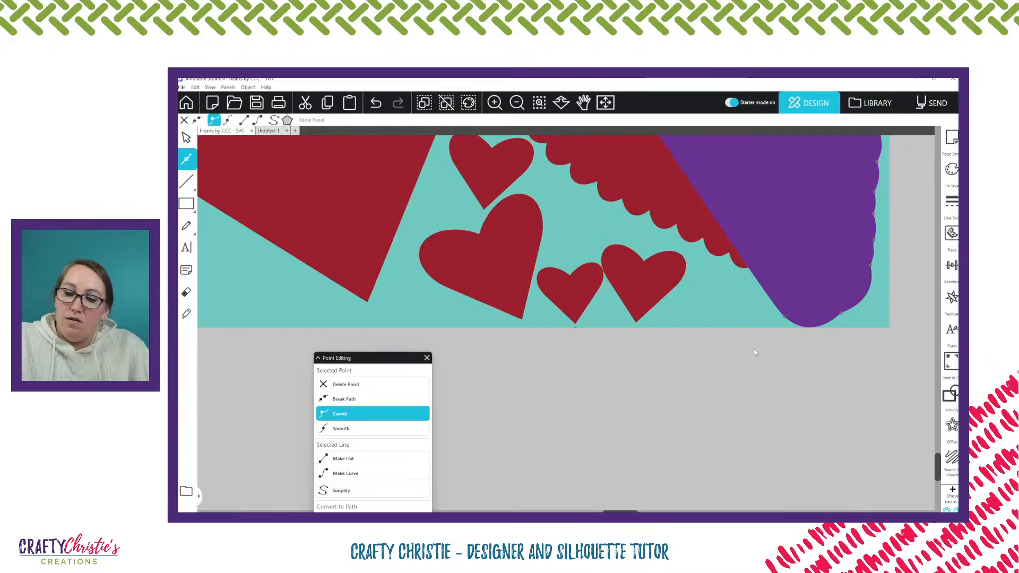
pyautogui.press('Delete')
# Make the panel's bottom edge line flat at the point where it meets the corner heart
pyautogui.scroll(-4, 755, 352)
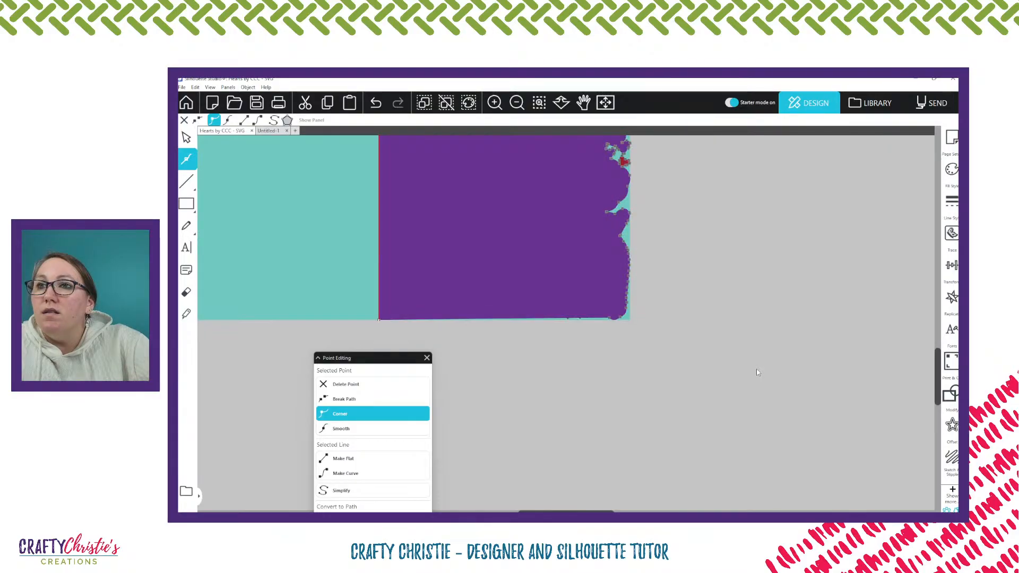
pyautogui.click(611, 319)
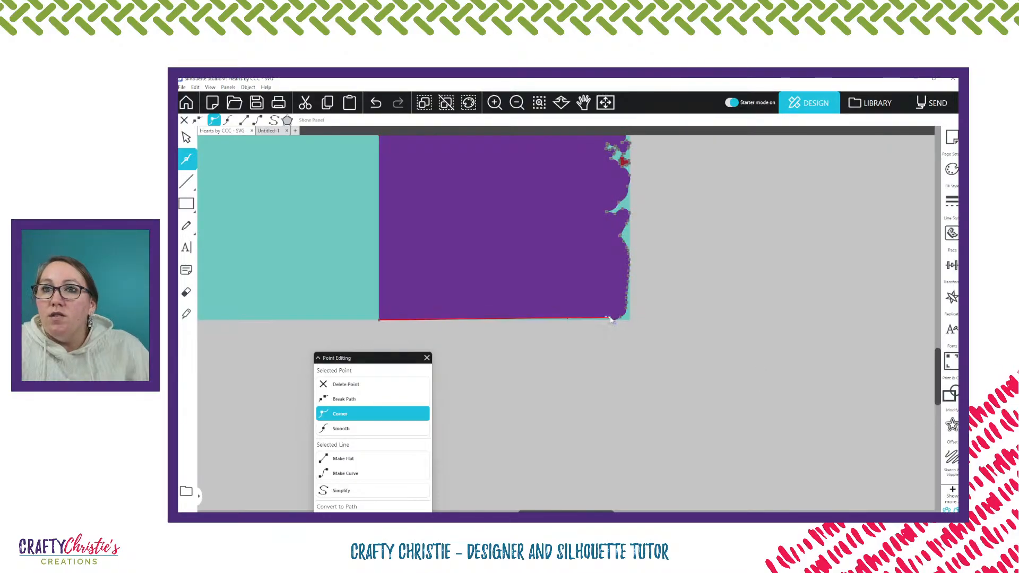
pyautogui.scroll(4, 611, 319)
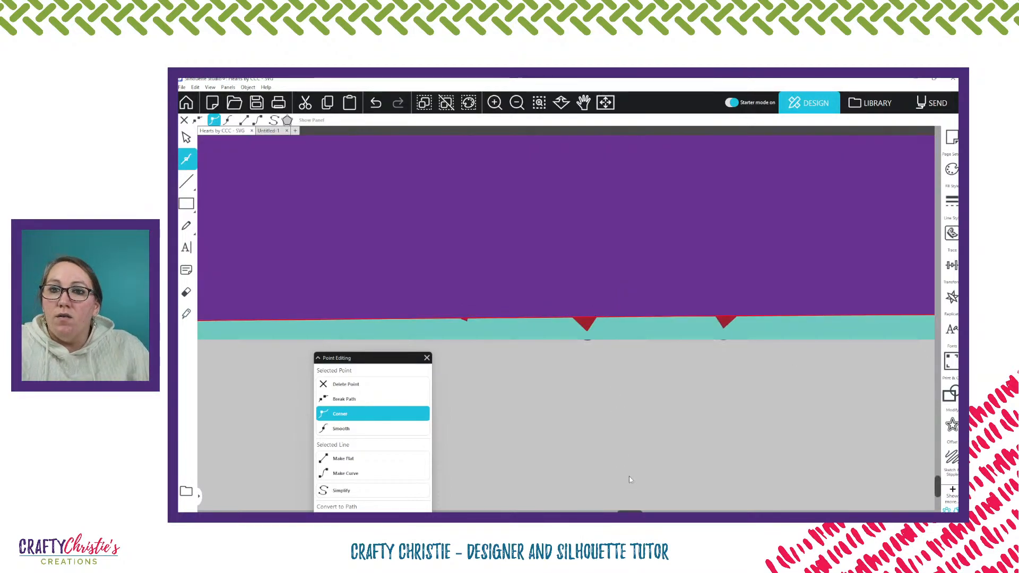
pyautogui.hscroll(5, 628, 476)
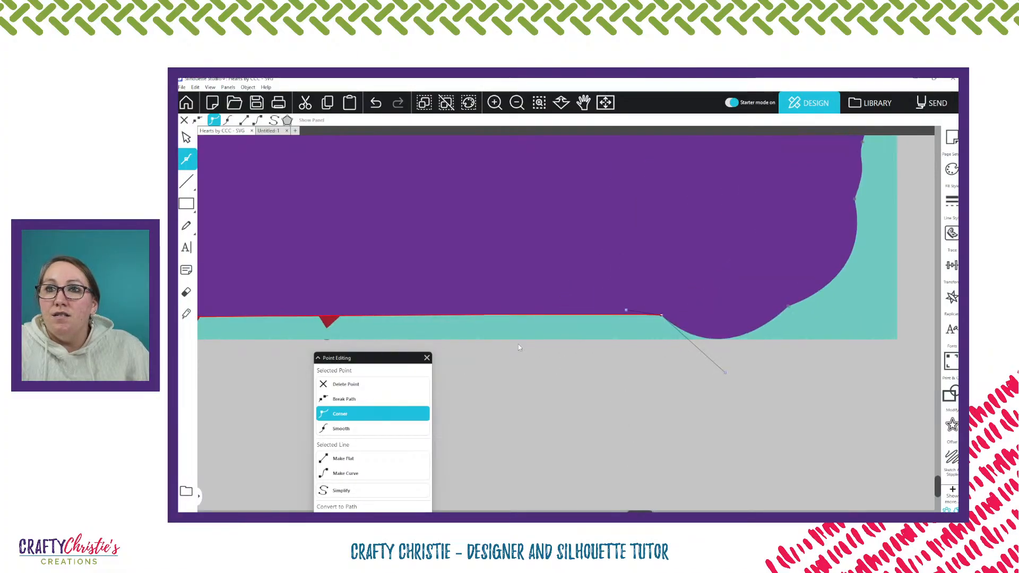
pyautogui.moveTo(661, 316); pyautogui.dragTo(661, 322)
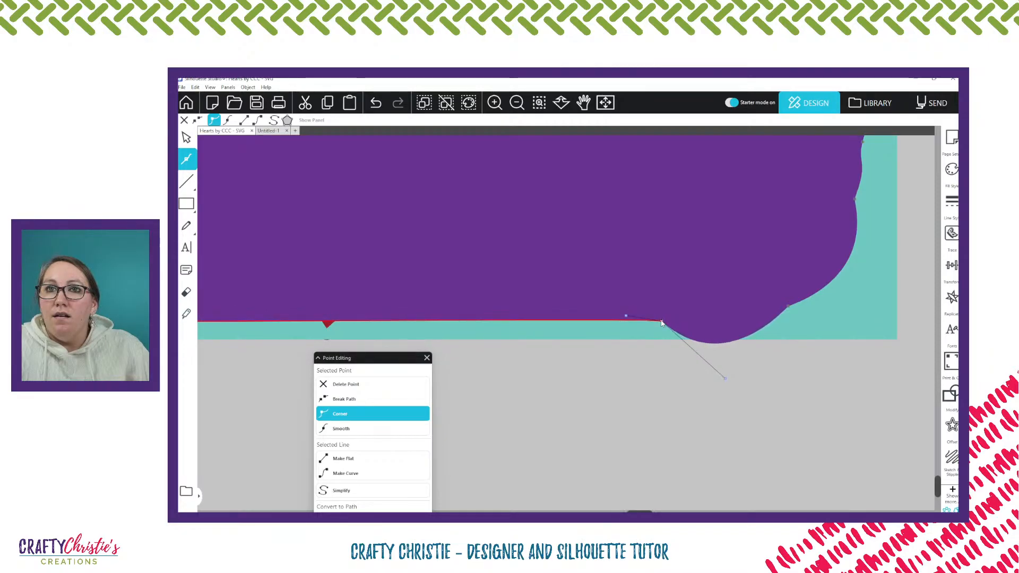
pyautogui.hotkey('ctrl', 'z')
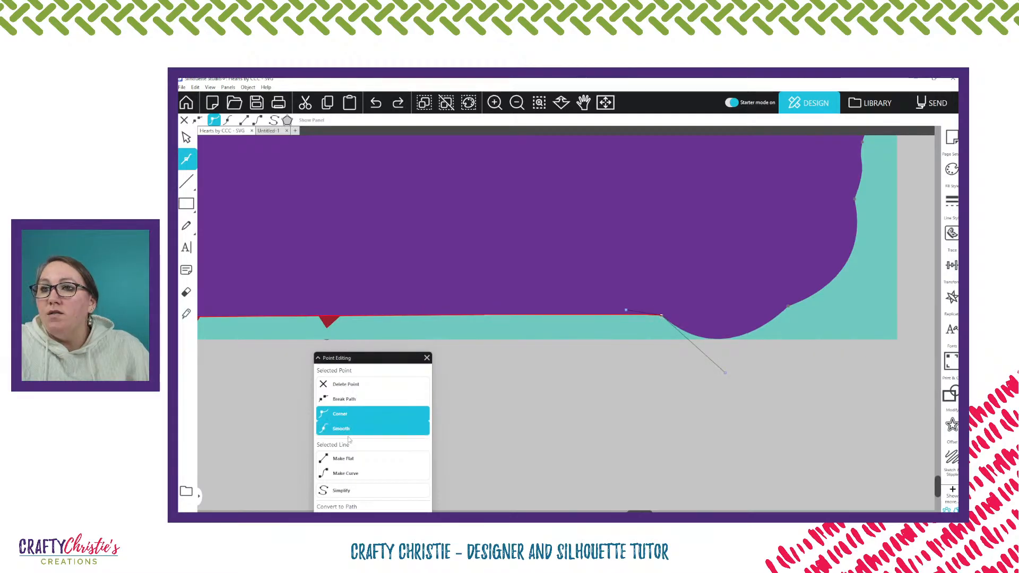
pyautogui.click(347, 459)
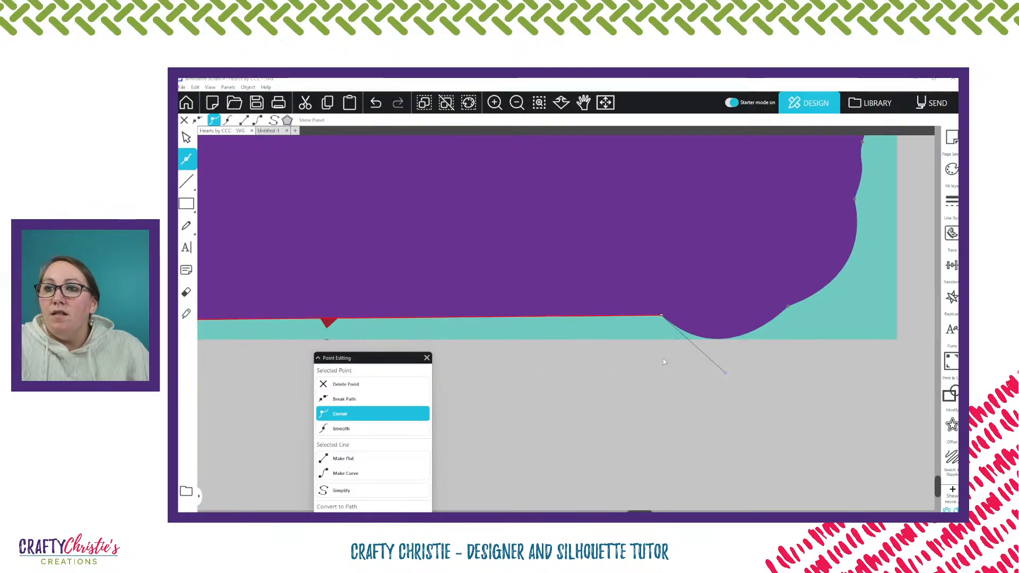
# Break the path at the point where the bottom edge meets the corner heart and move that point down onto the card's bottom edge
pyautogui.rightClick(662, 316)
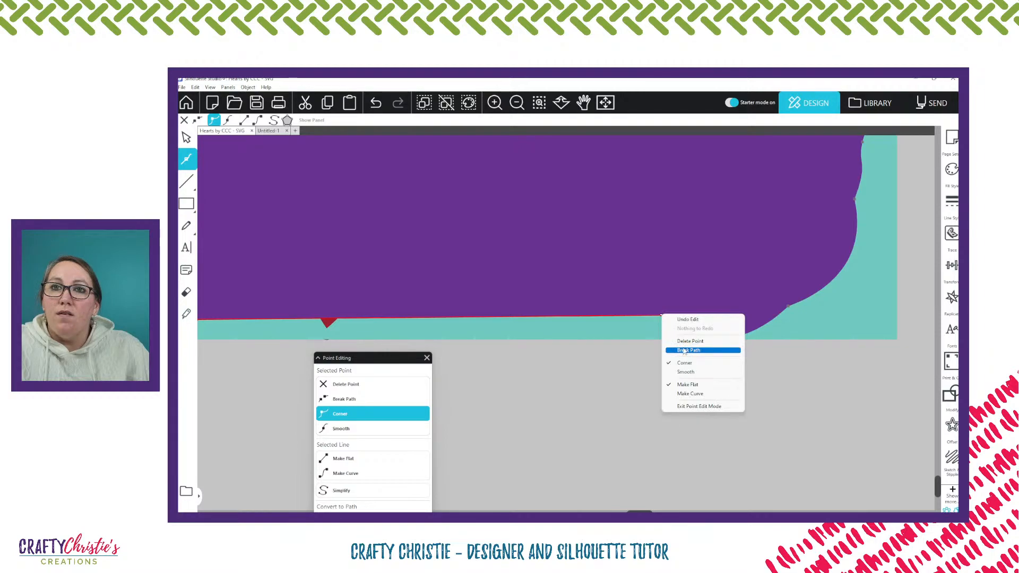
pyautogui.click(684, 351)
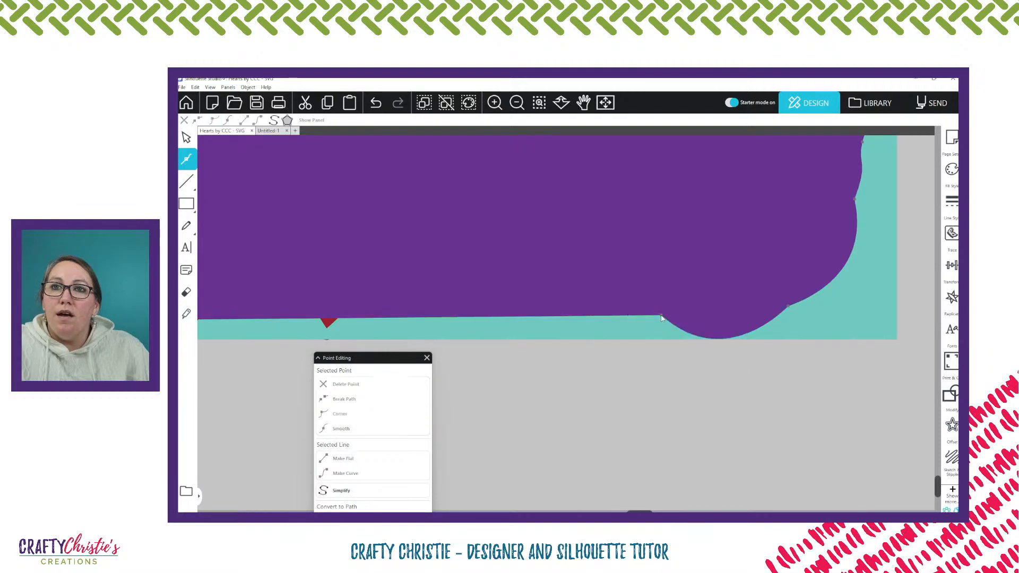
pyautogui.moveTo(661, 318); pyautogui.dragTo(666, 341)
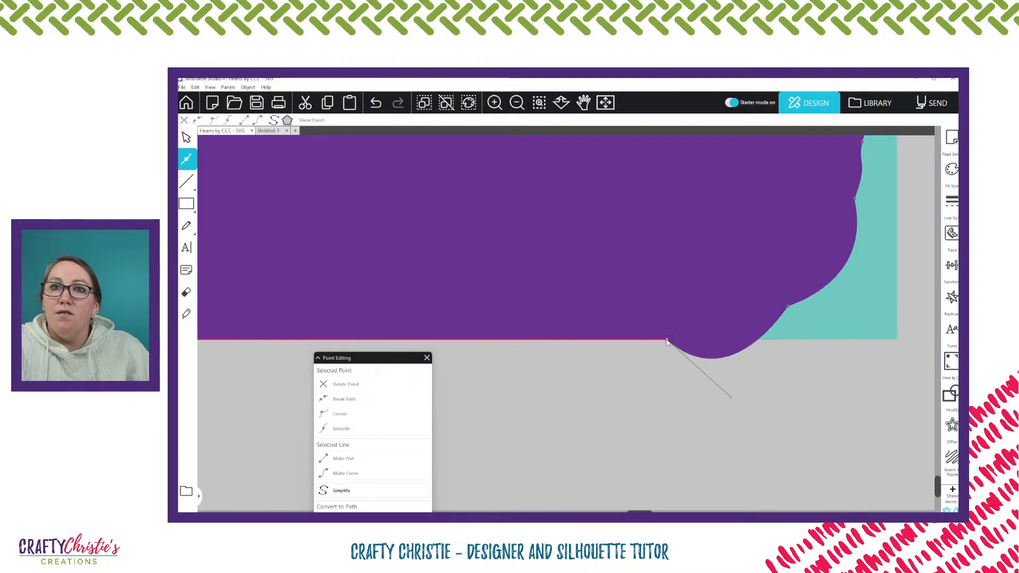
pyautogui.click(731, 397)
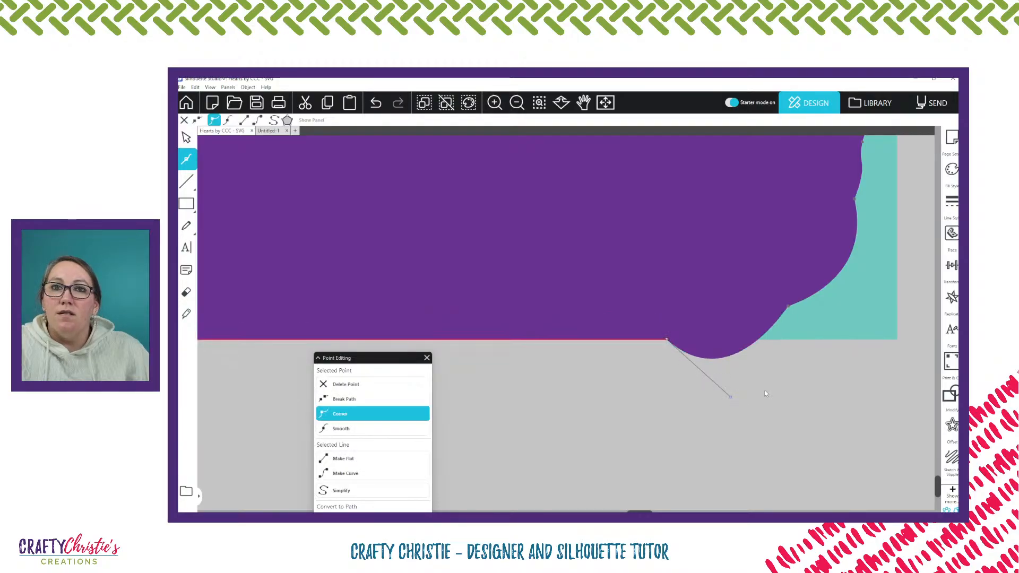
# Undo the last edits to the panel's bottom-edge point and move the Point Editing window clear of that edge
pyautogui.hotkey('ctrl', 'z')
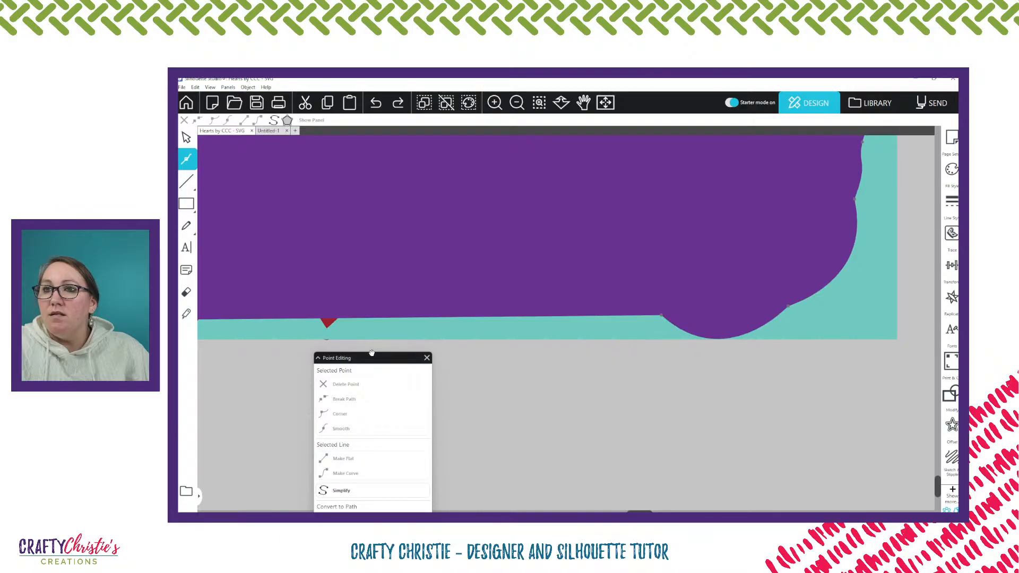
pyautogui.moveTo(371, 353); pyautogui.dragTo(397, 282)
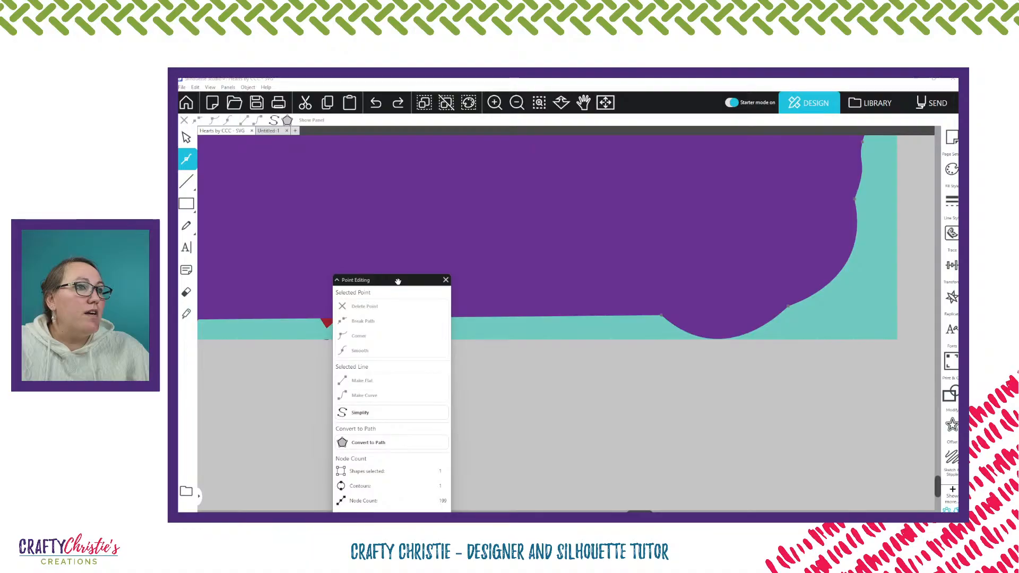
pyautogui.moveTo(398, 281); pyautogui.dragTo(337, 215)
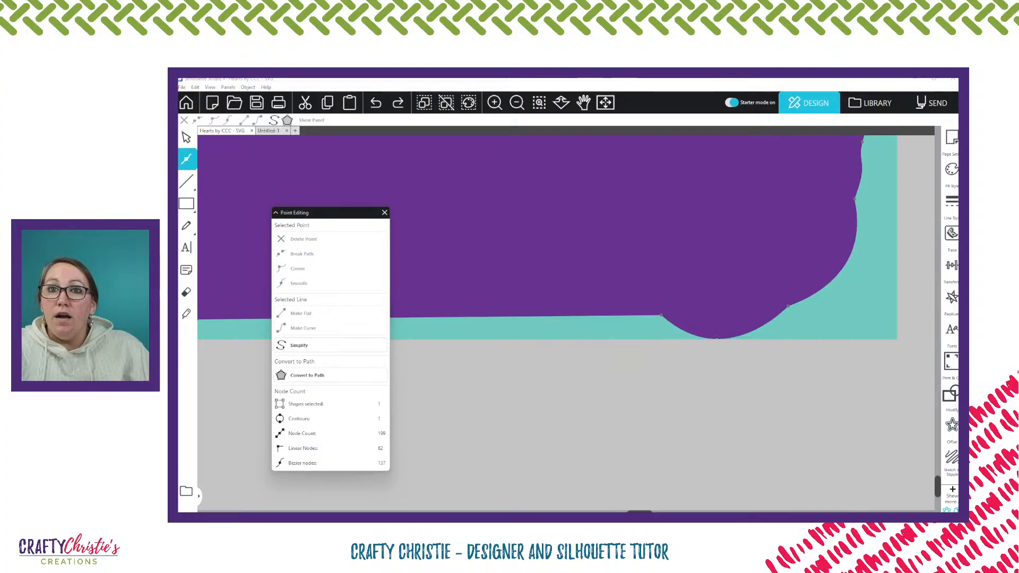
# Add a point at the corner heart's lowest spot and remove the point before it, so the bottom edge runs straight to the new point
pyautogui.doubleClick(716, 338)
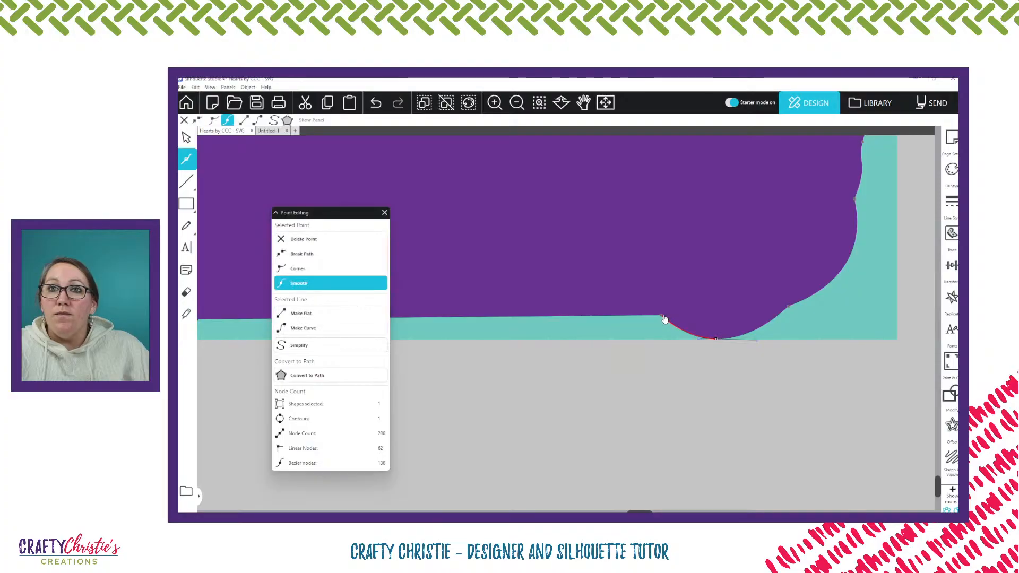
pyautogui.click(663, 317)
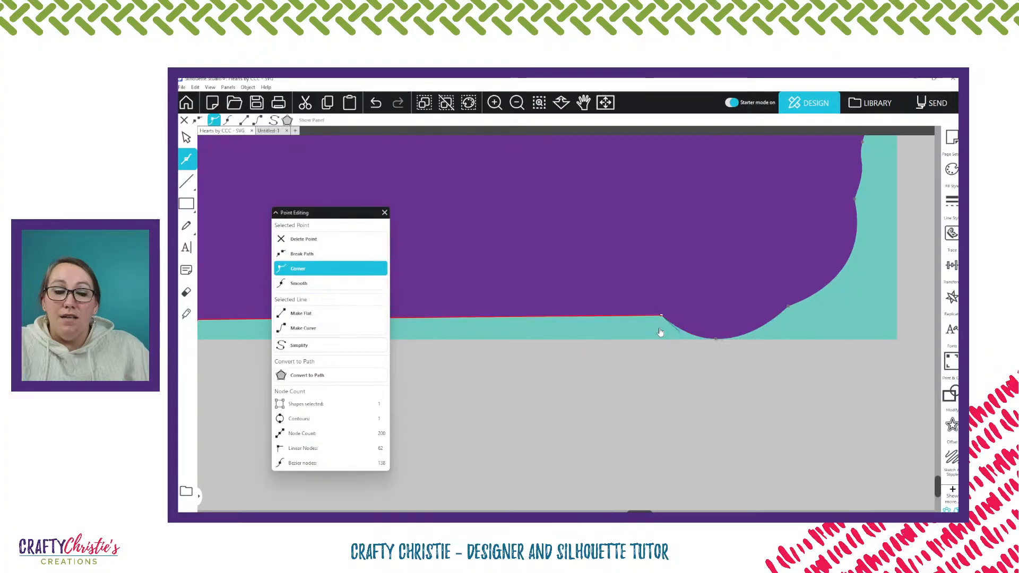
pyautogui.moveTo(660, 332); pyautogui.dragTo(716, 340)
pyautogui.click(716, 341)
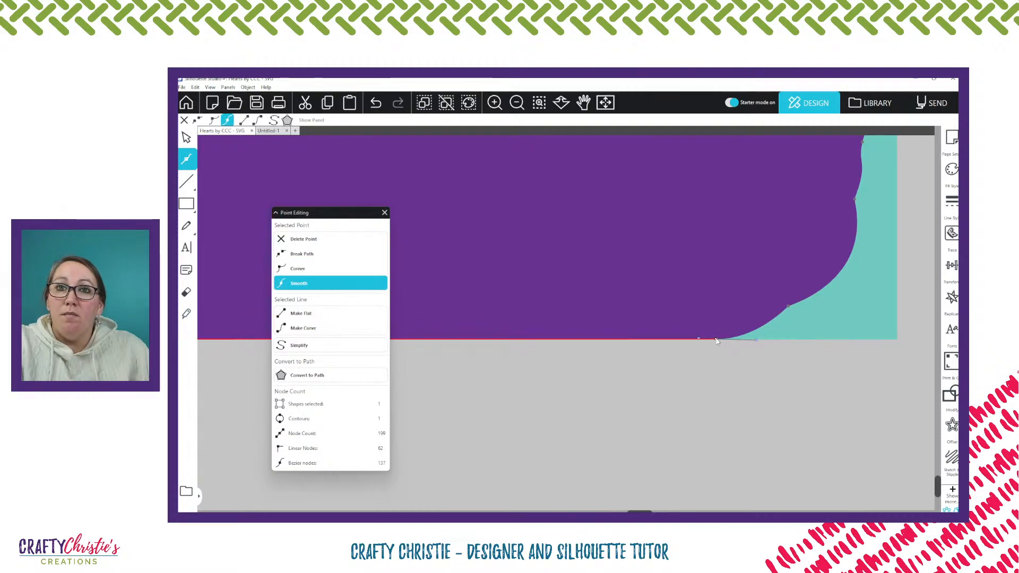
pyautogui.scroll(3, 717, 338)
pyautogui.press('i')
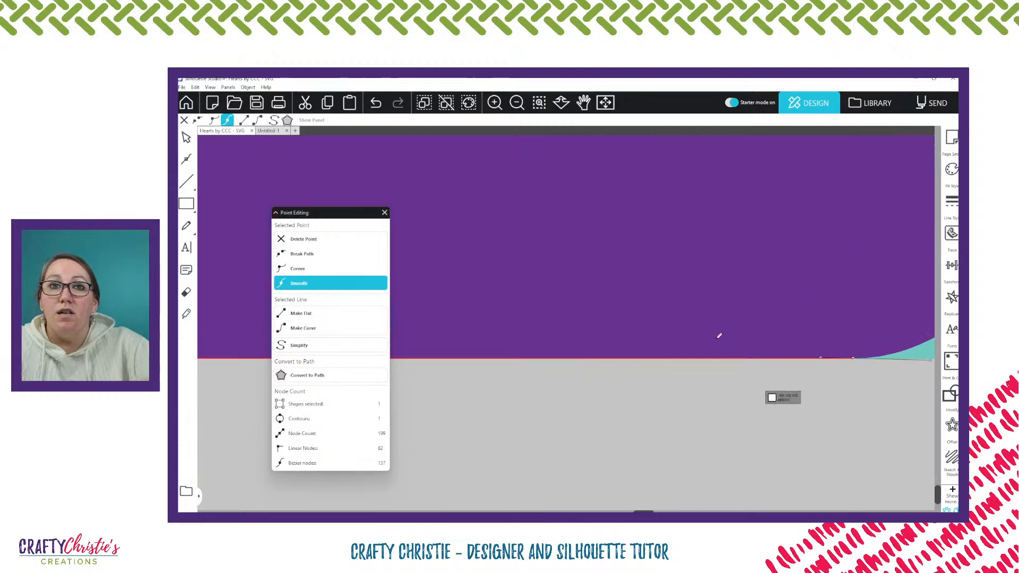
pyautogui.press('Escape')
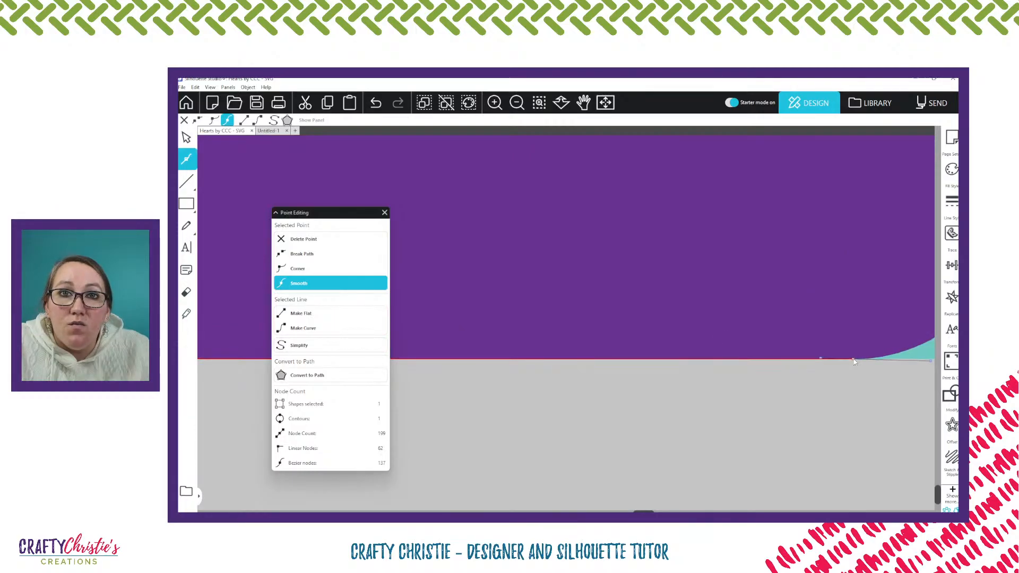
pyautogui.click(855, 388)
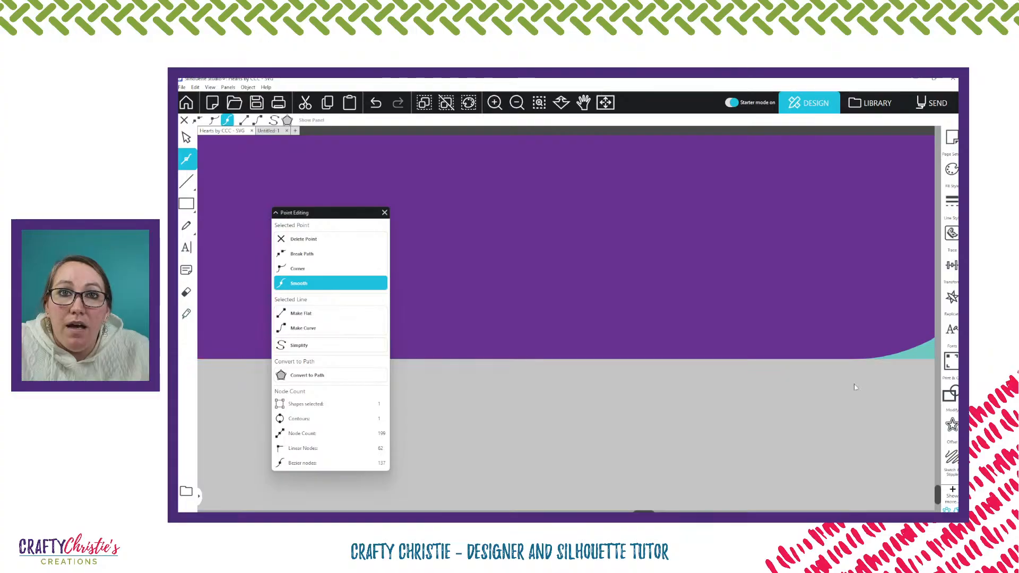
pyautogui.press('Escape')
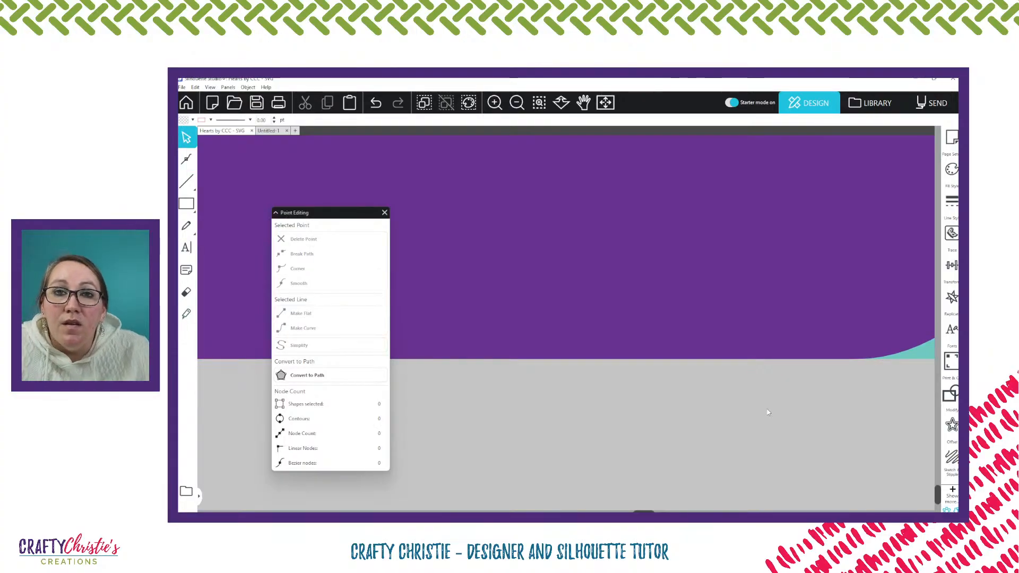
# Examine the panel's heart border from the bottom corner up to the top corner, along with the card as a whole
pyautogui.click(712, 326)
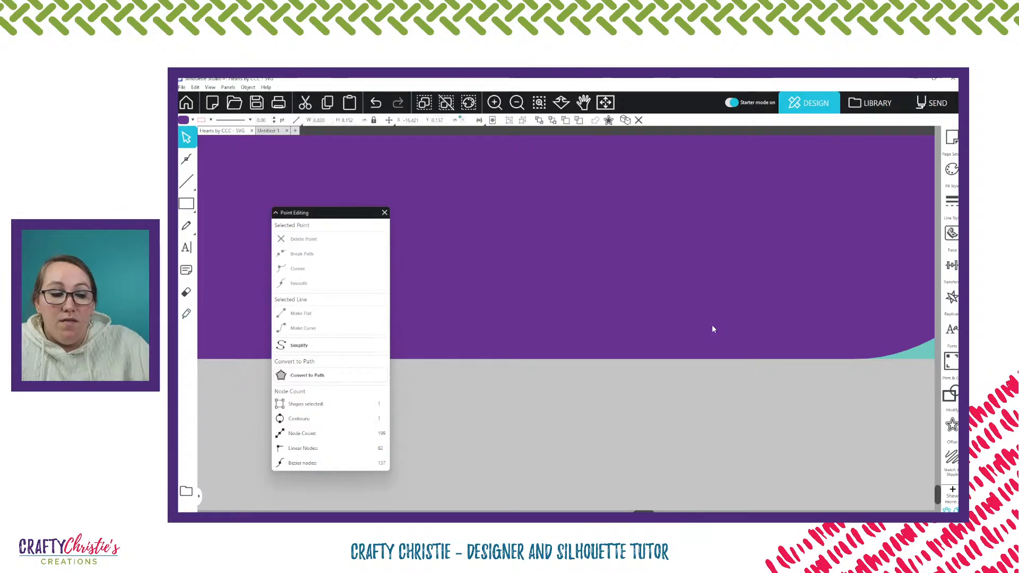
pyautogui.scroll(-5, 712, 326)
pyautogui.scroll(3, 714, 329)
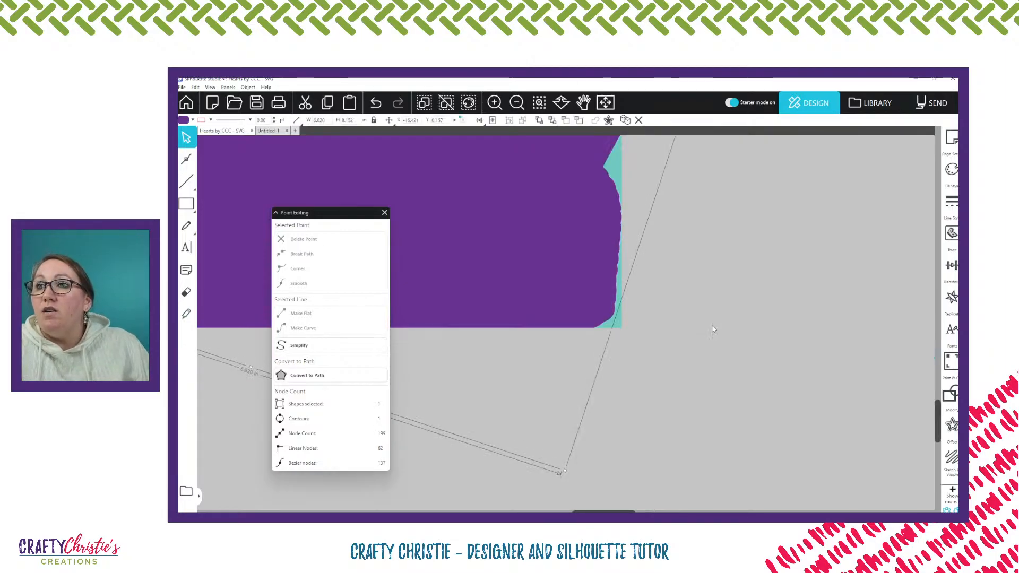
pyautogui.scroll(1, 717, 334)
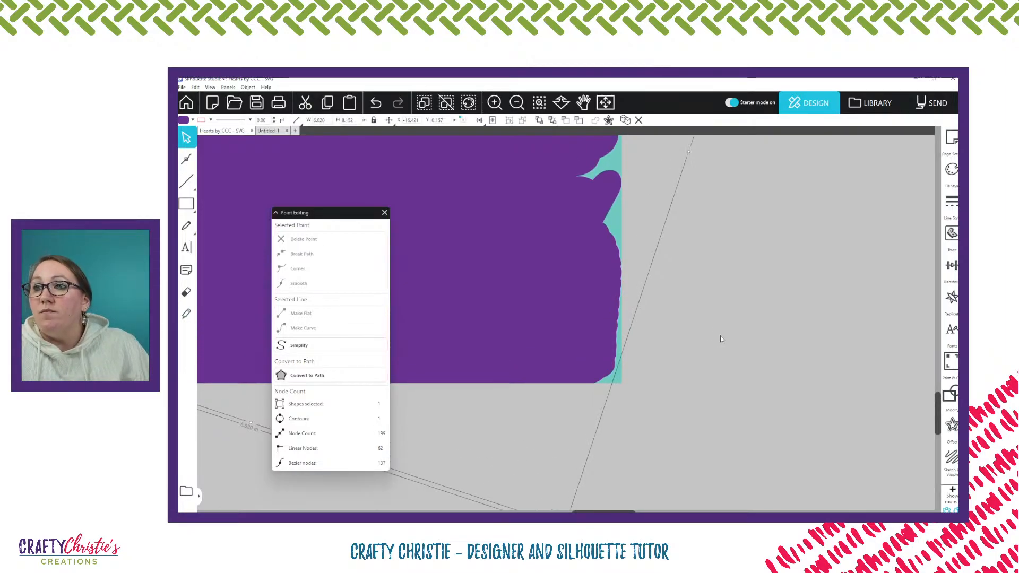
pyautogui.scroll(5, 720, 336)
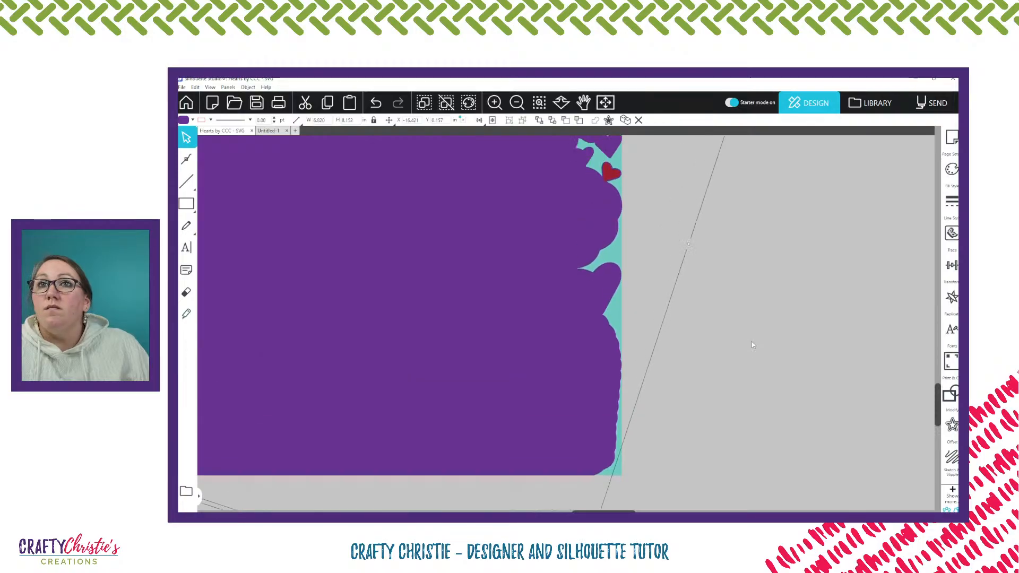
pyautogui.scroll(3, 752, 345)
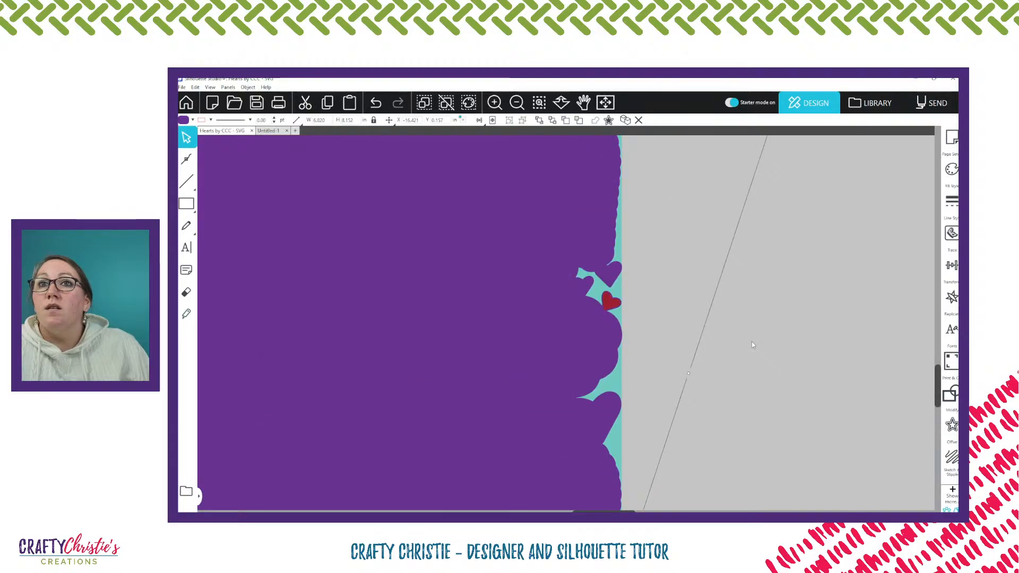
pyautogui.scroll(6, 752, 345)
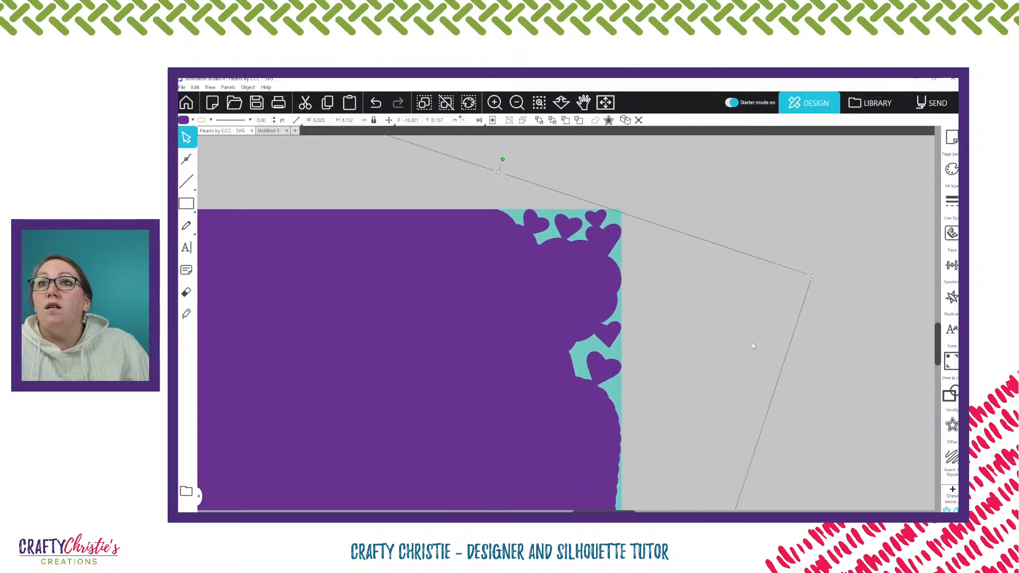
pyautogui.scroll(-2, 752, 346)
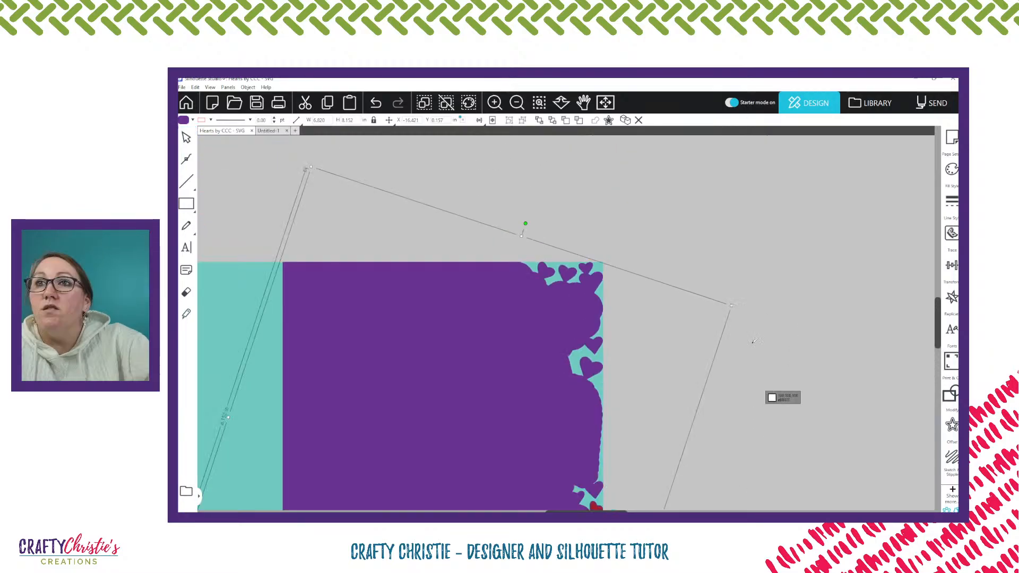
pyautogui.scroll(-2, 753, 342)
pyautogui.scroll(-2, 753, 345)
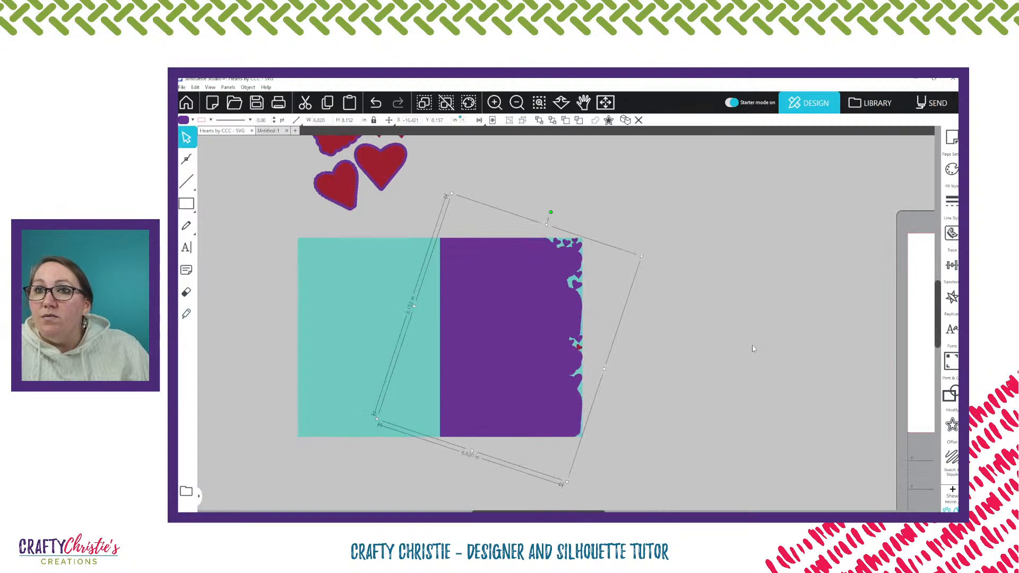
pyautogui.scroll(-1, 705, 377)
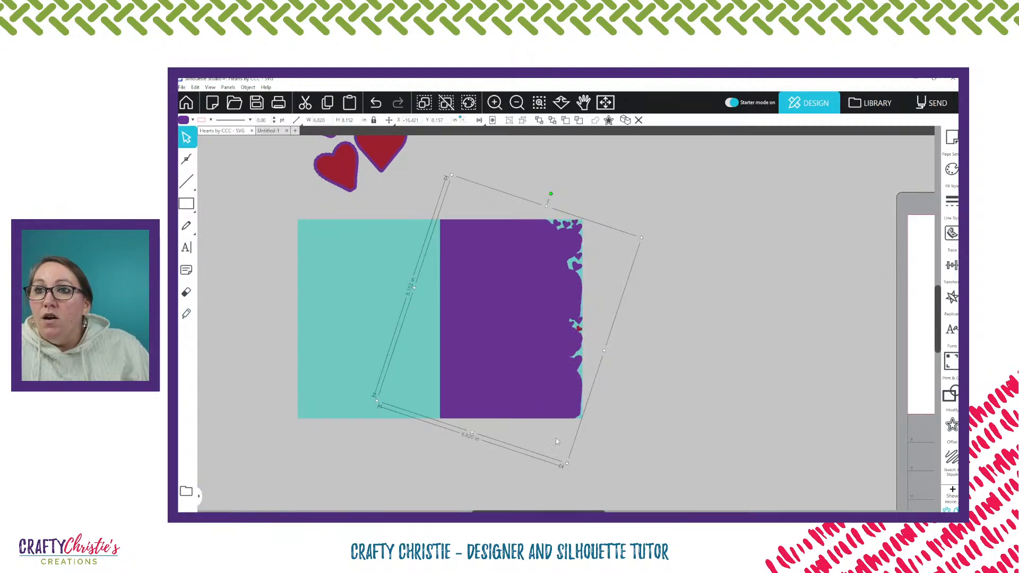
pyautogui.click(677, 444)
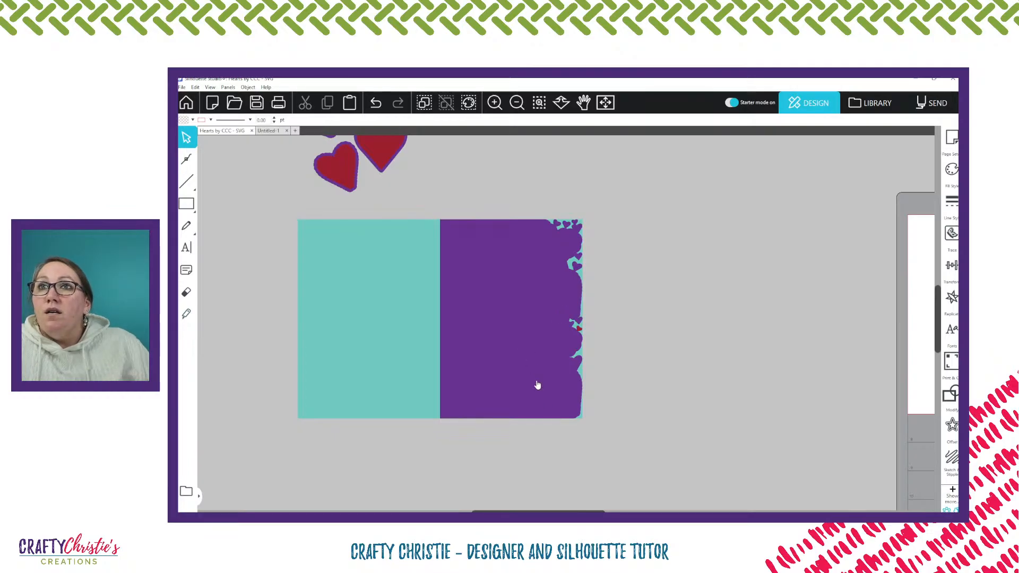
# Check in point editing how the point joining the bottom edge to the corner heart lines up with the card's bottom edge
pyautogui.click(566, 421)
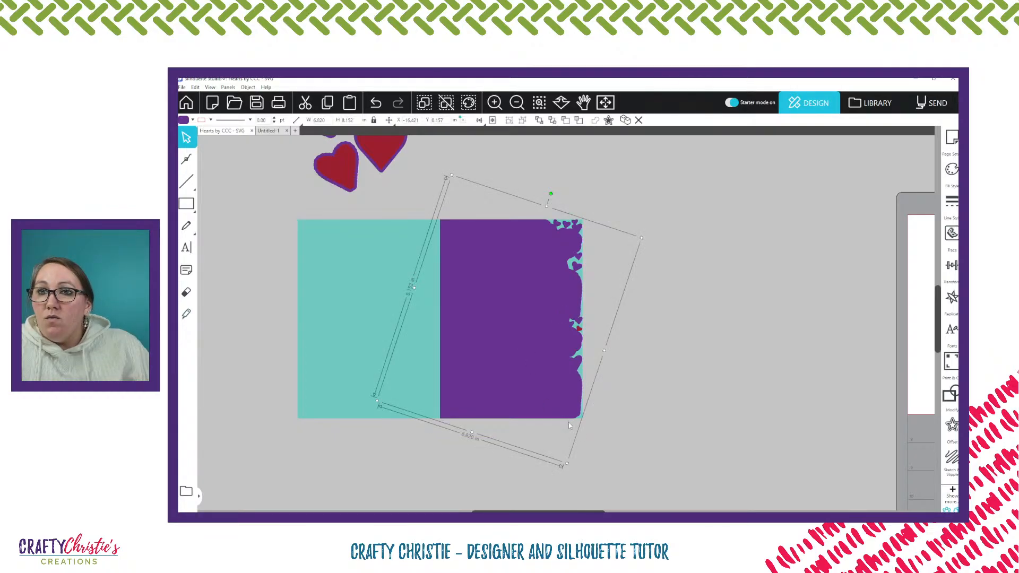
pyautogui.scroll(5, 568, 422)
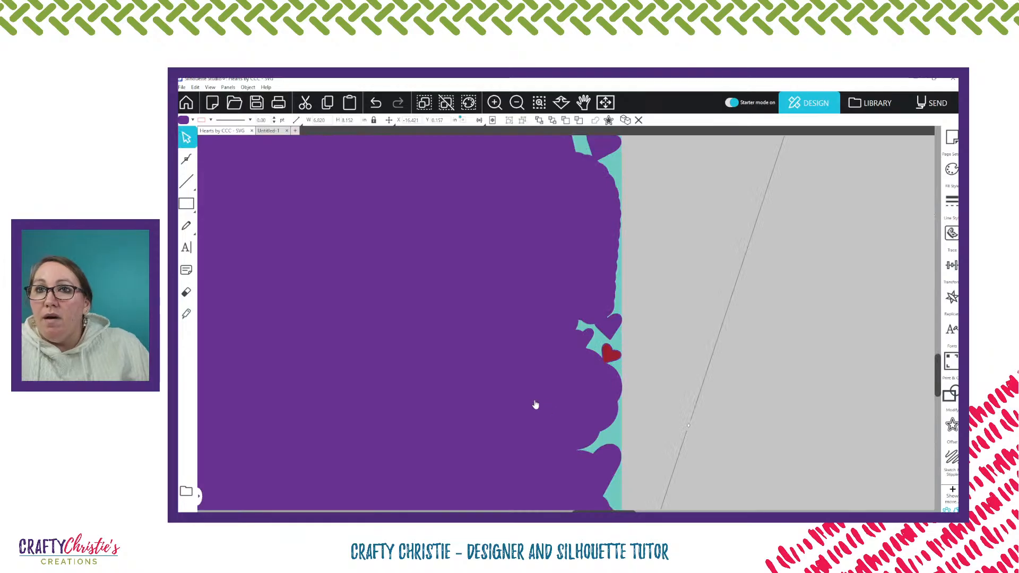
pyautogui.scroll(-2, 601, 452)
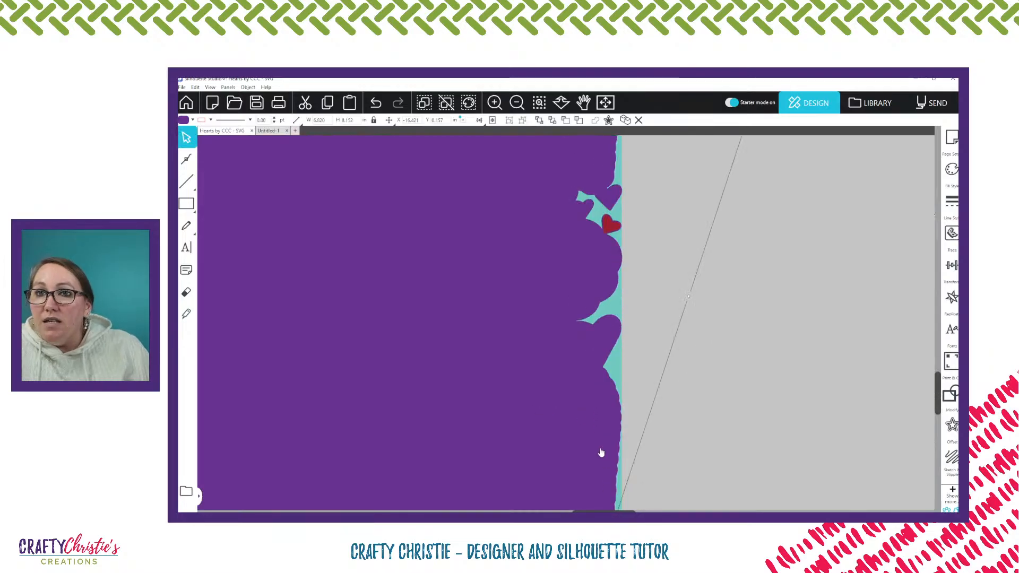
pyautogui.scroll(-2, 600, 451)
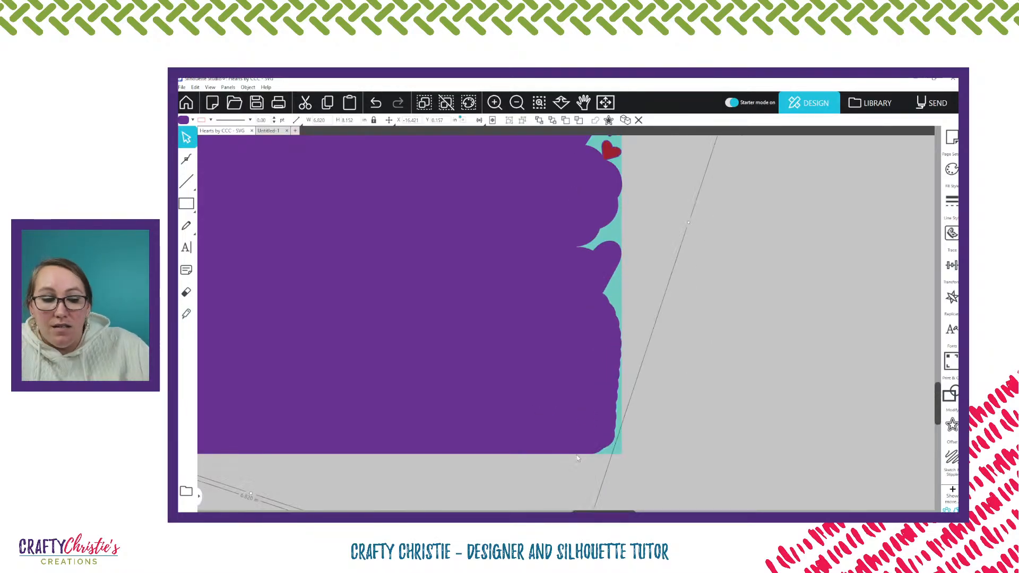
pyautogui.scroll(3, 579, 451)
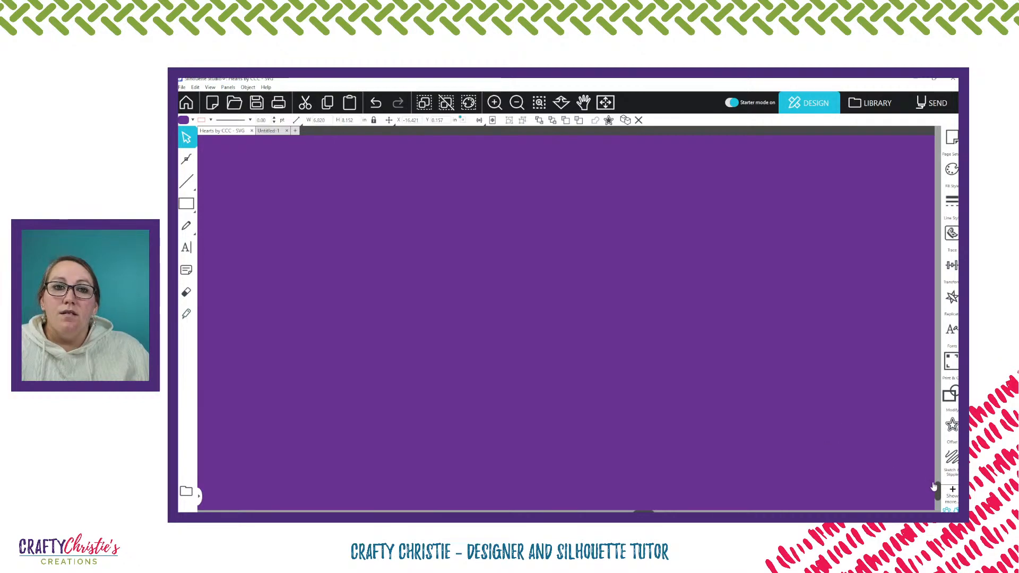
pyautogui.scroll(-2, 937, 491)
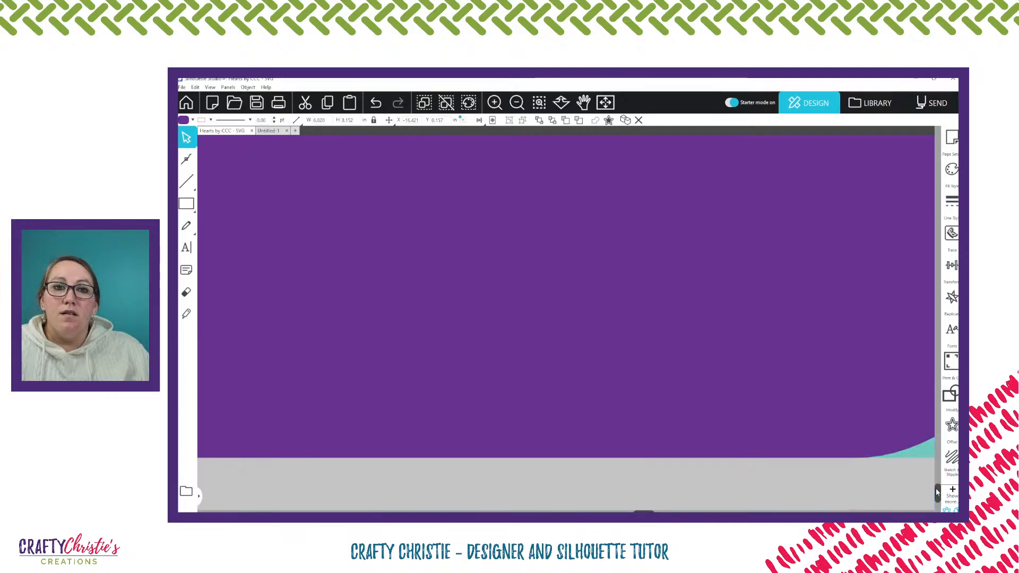
pyautogui.hscroll(3, 641, 490)
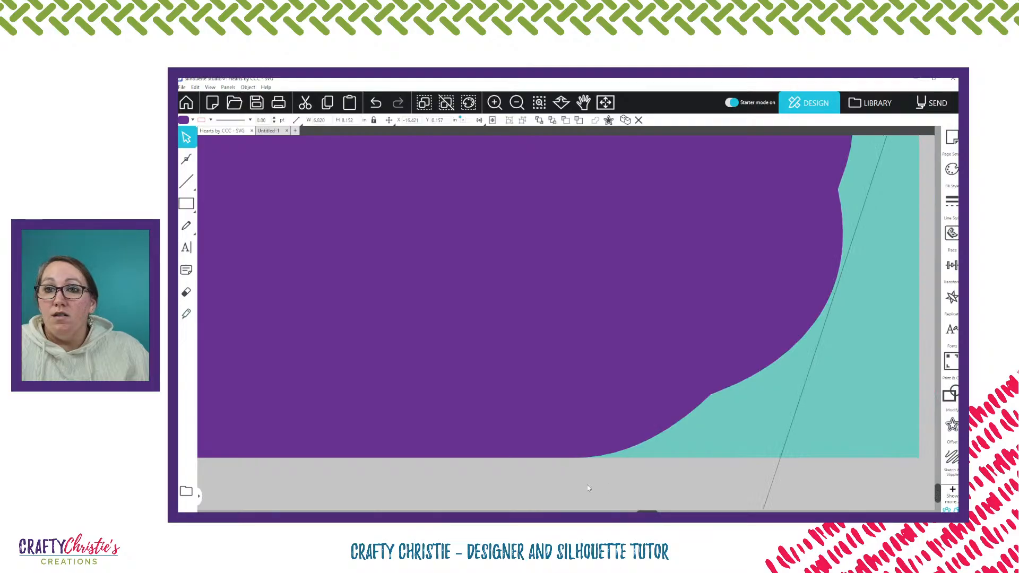
pyautogui.doubleClick(572, 444)
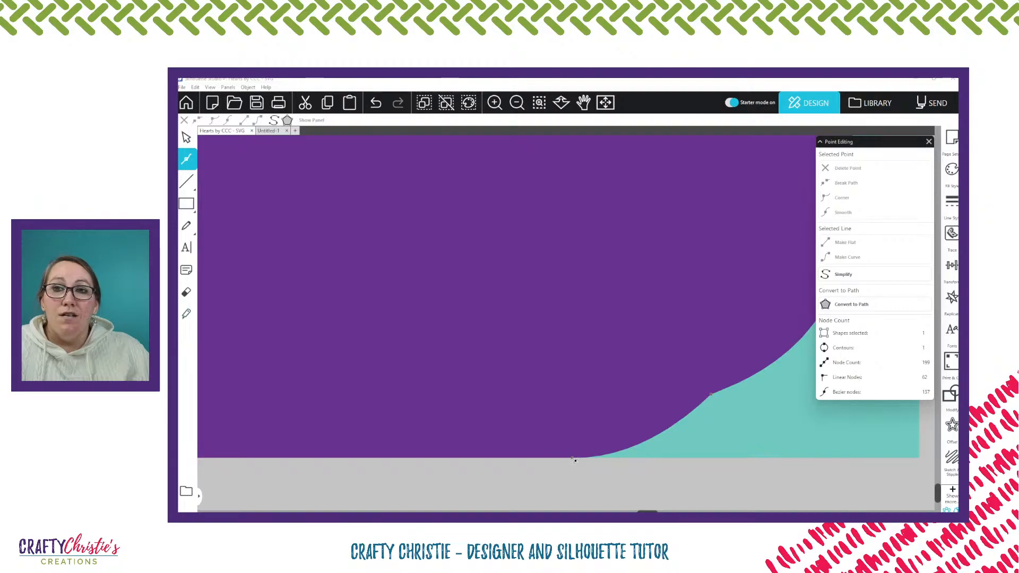
pyautogui.click(572, 458)
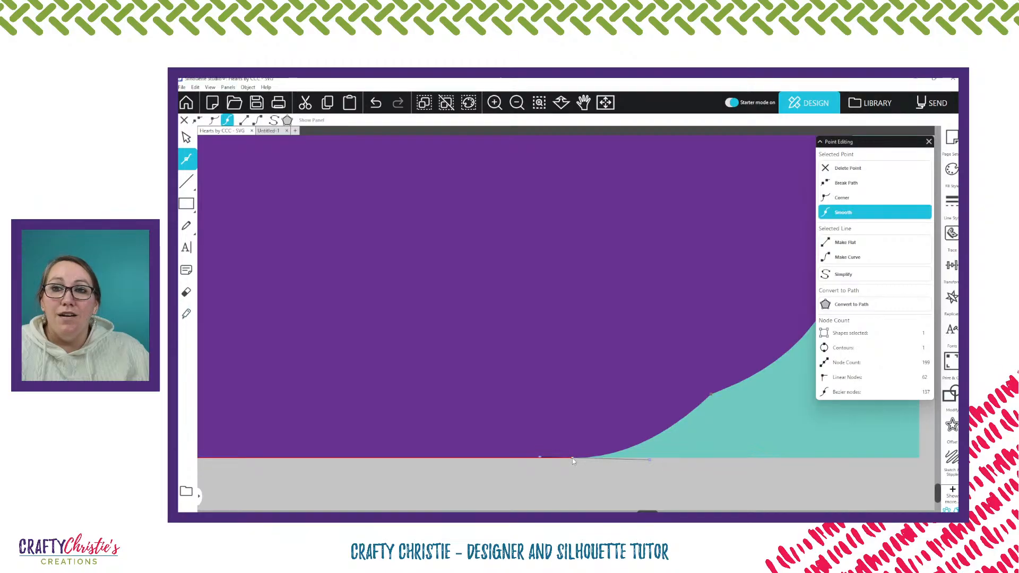
pyautogui.click(576, 468)
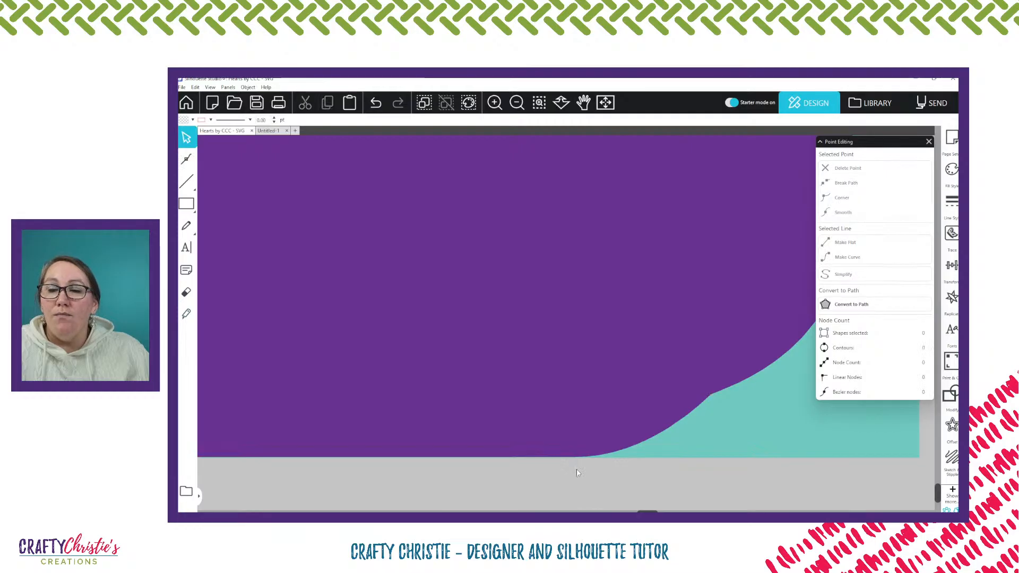
pyautogui.doubleClick(573, 459)
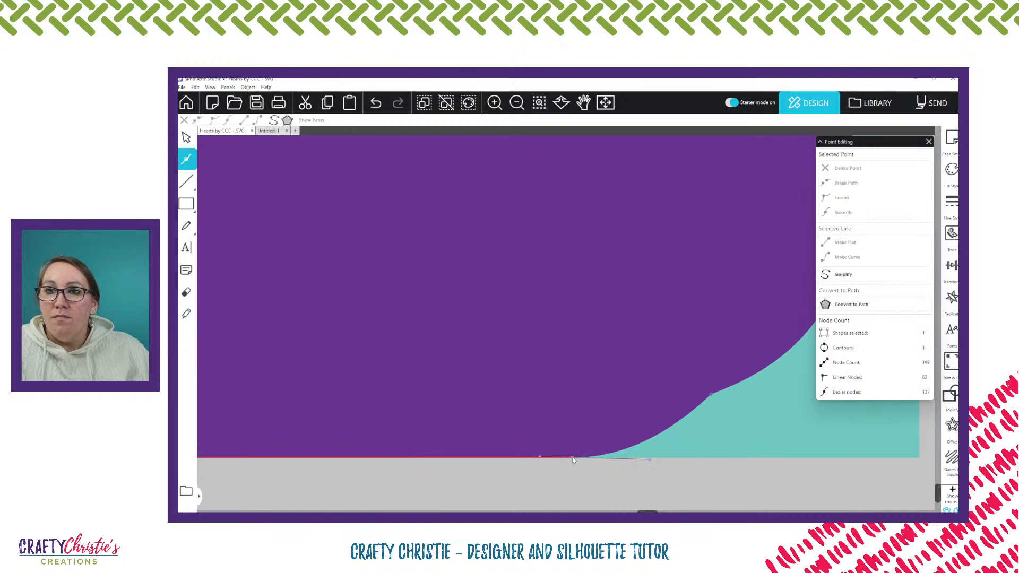
pyautogui.click(575, 481)
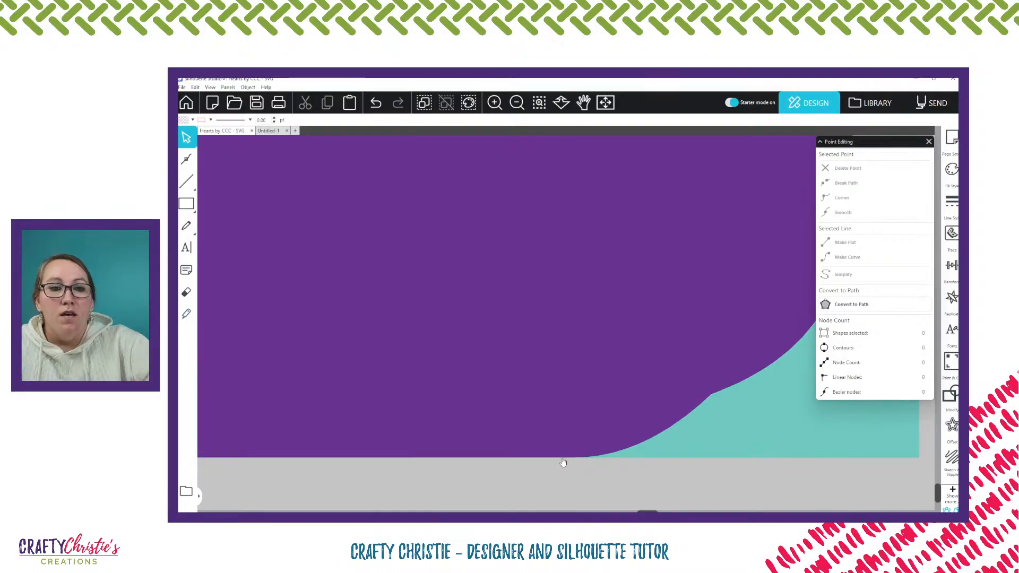
# Examine the remaining gaps between the hearts along the panel's outer edge up to the top corner
pyautogui.scroll(-2, 564, 463)
pyautogui.scroll(-2, 564, 463)
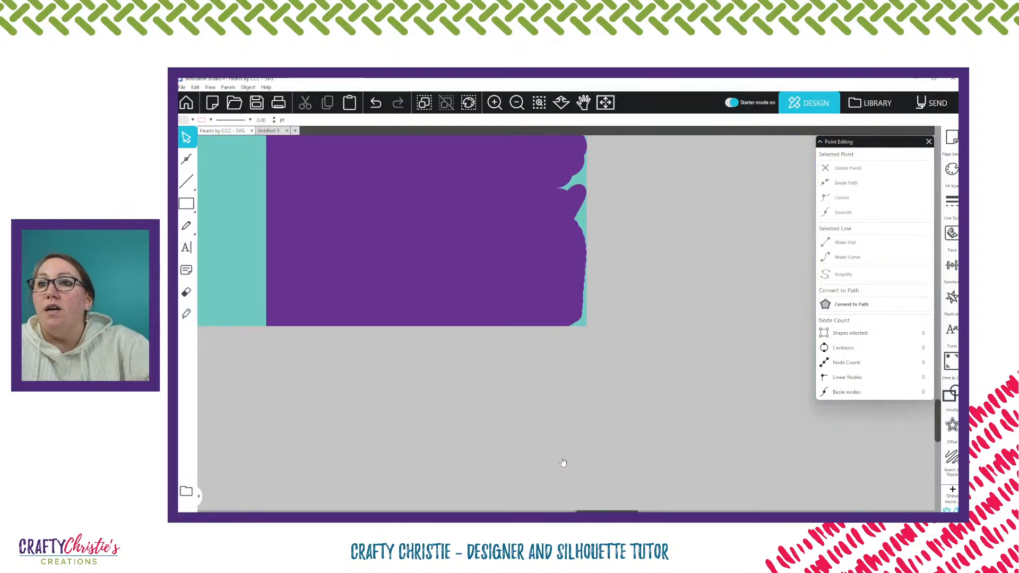
pyautogui.scroll(5, 563, 462)
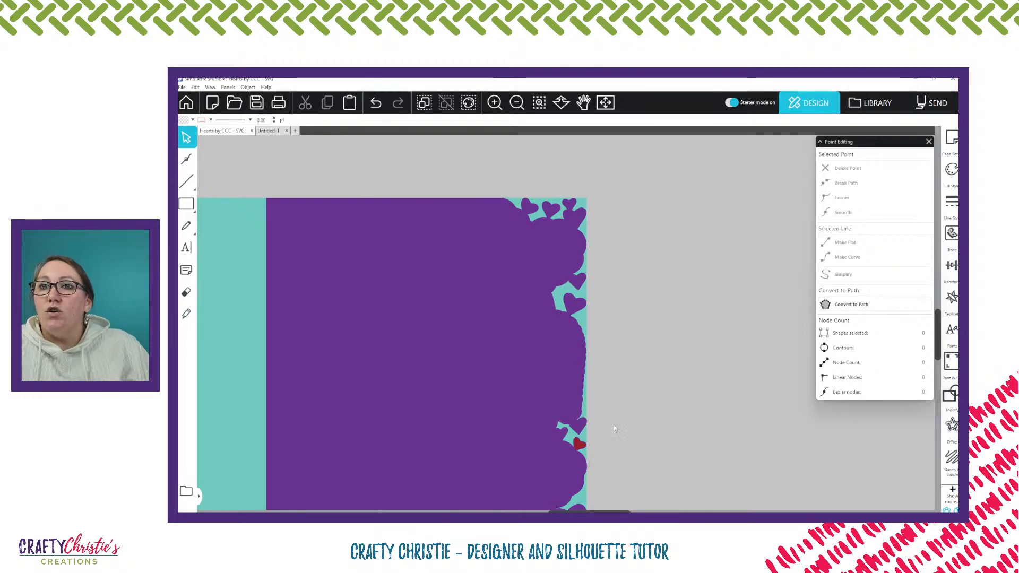
pyautogui.scroll(-1, 663, 338)
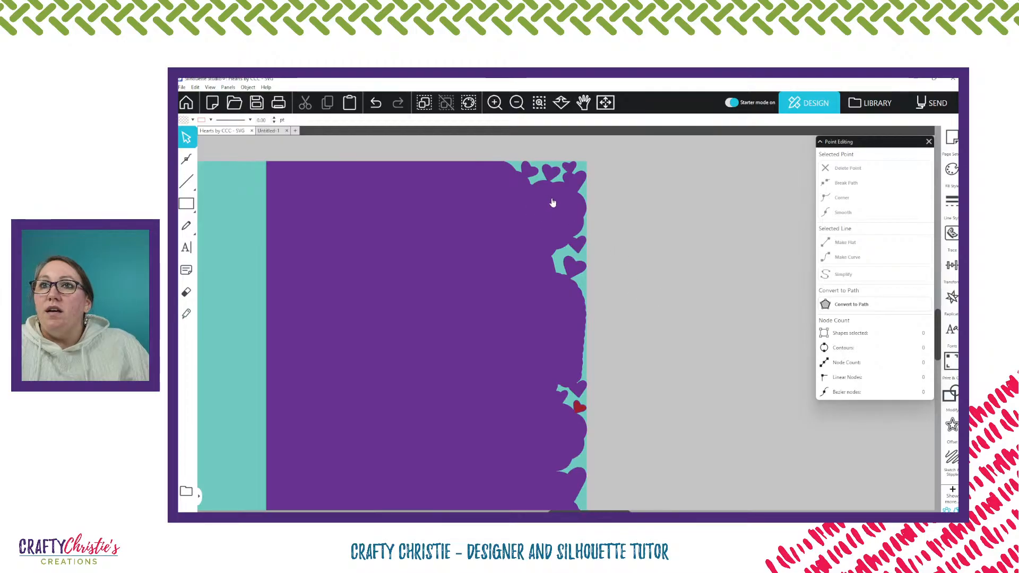
# Try to send the welded purple front panel to the very back of the card's stacking order
pyautogui.scroll(-3, 598, 374)
pyautogui.scroll(-1, 599, 374)
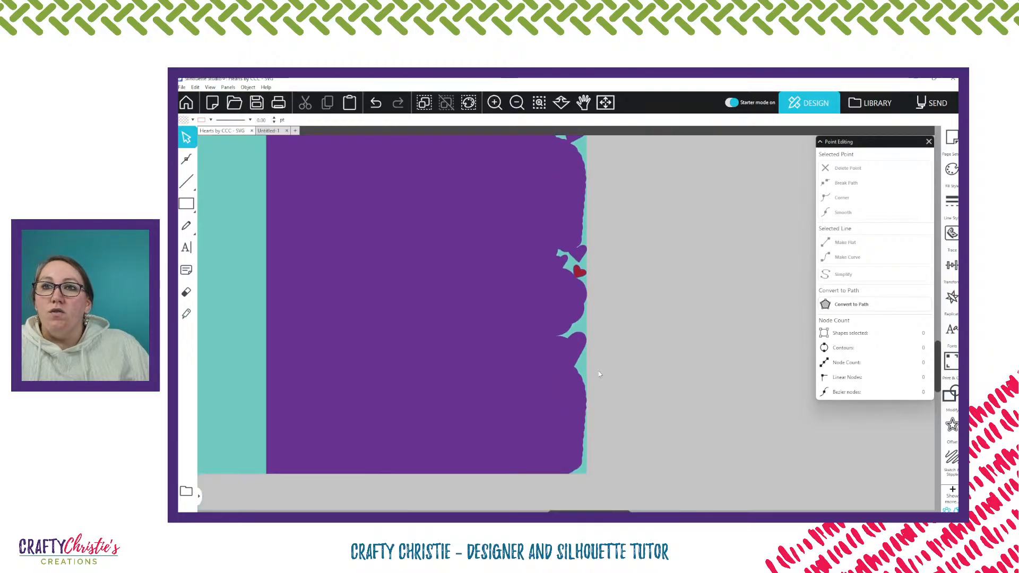
pyautogui.scroll(1, 599, 374)
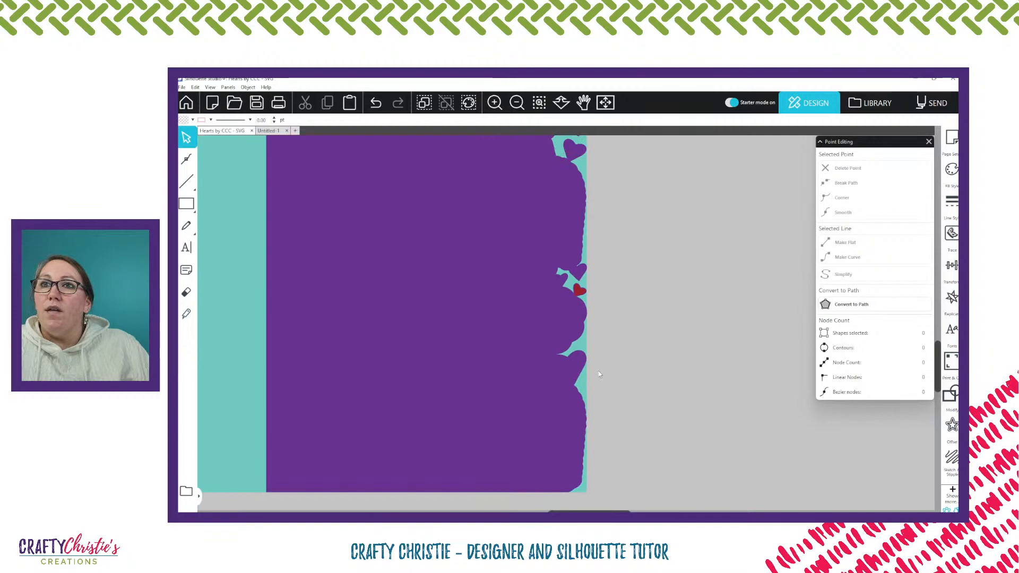
pyautogui.scroll(4, 518, 302)
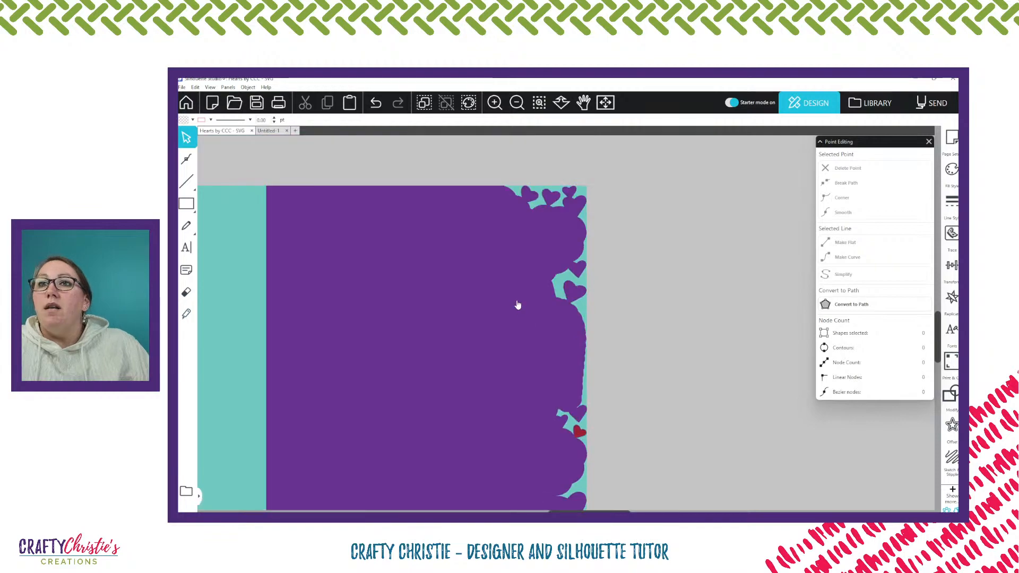
pyautogui.click(488, 262)
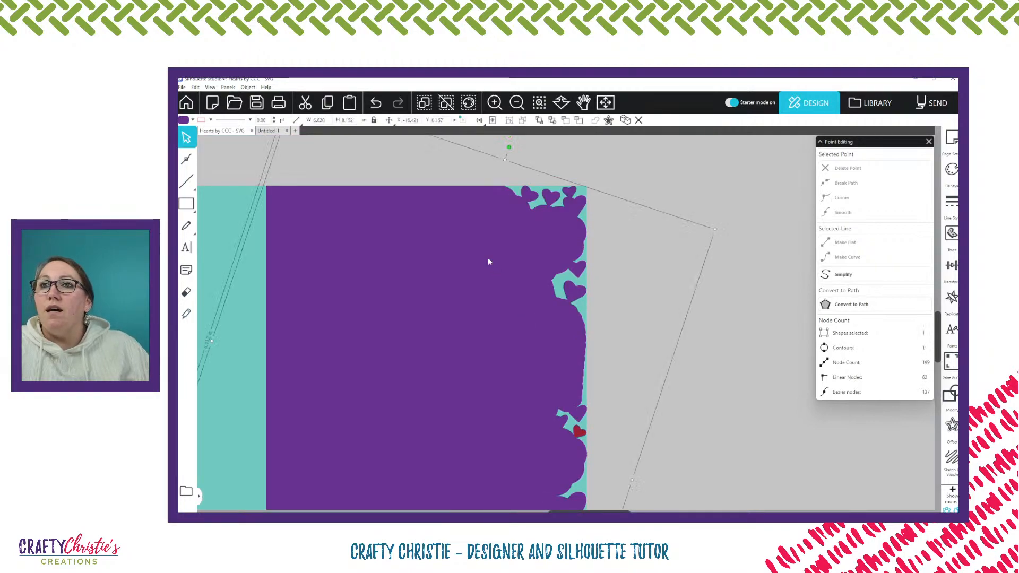
pyautogui.click(552, 121)
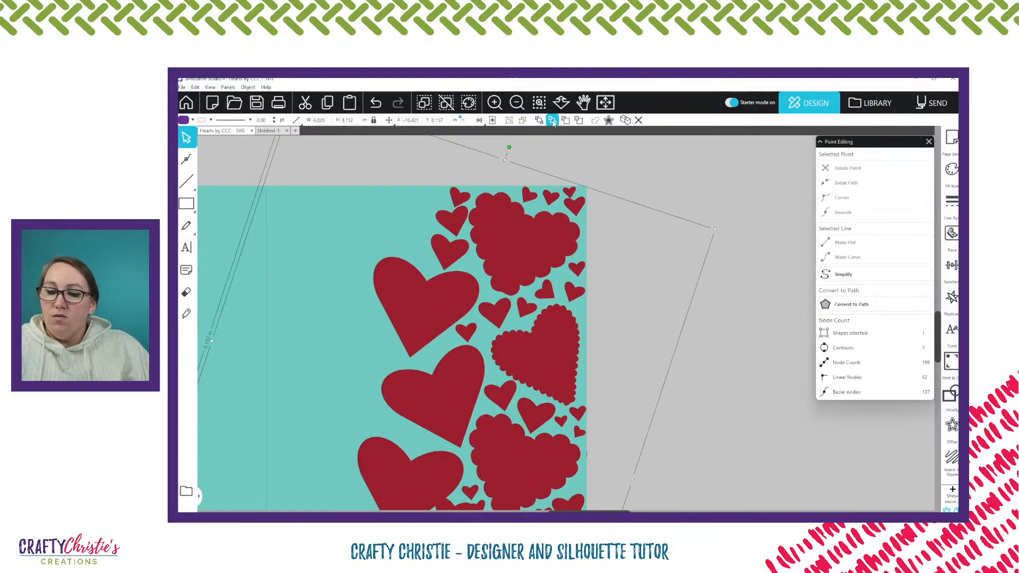
pyautogui.press('space')
pyautogui.hotkey('ctrl', 'z')
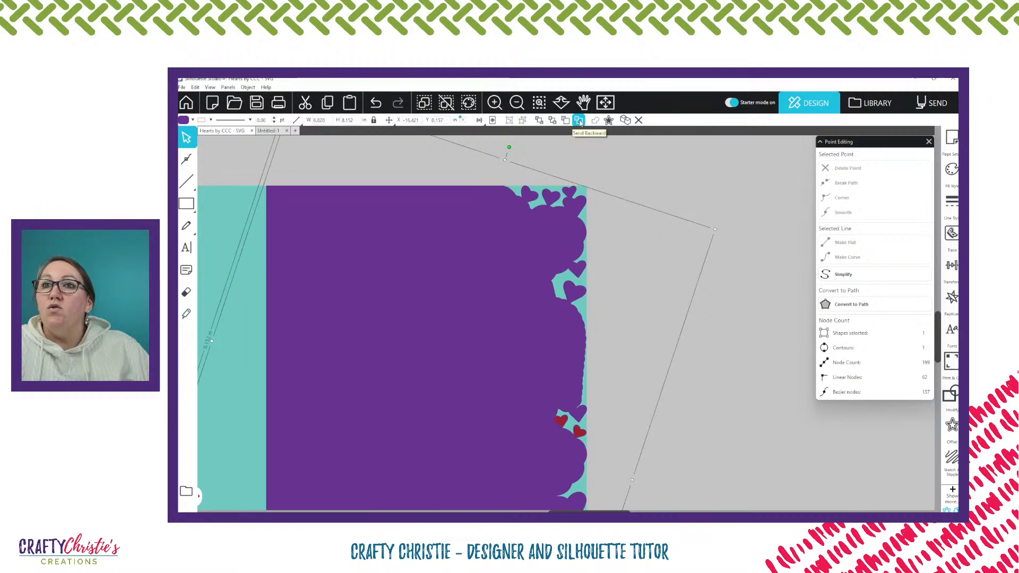
# Send the purple front panel backward one level at a time until all the card's red hearts lie on top of it
pyautogui.click(579, 120)
pyautogui.click(578, 120)
pyautogui.click(578, 120)
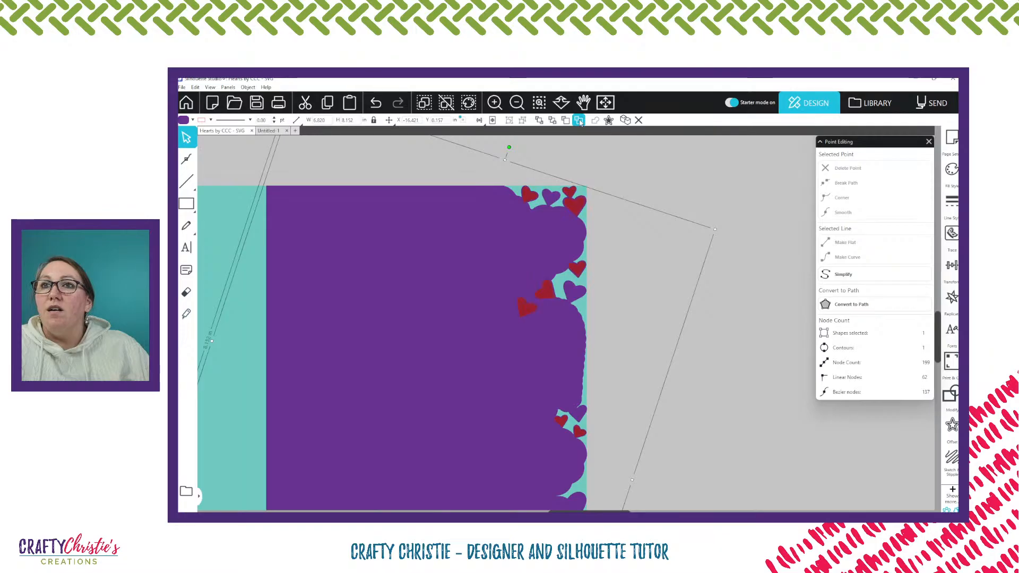
pyautogui.click(580, 122)
pyautogui.click(579, 122)
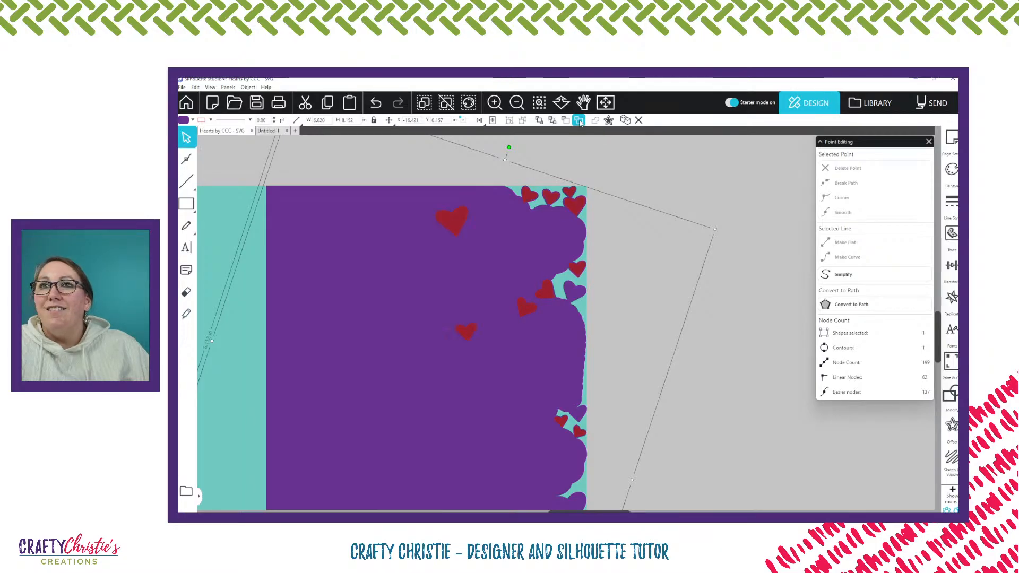
pyautogui.click(580, 121)
pyautogui.click(580, 121)
pyautogui.click(580, 122)
pyautogui.click(580, 122)
pyautogui.click(580, 122)
pyautogui.click(580, 121)
pyautogui.click(580, 121)
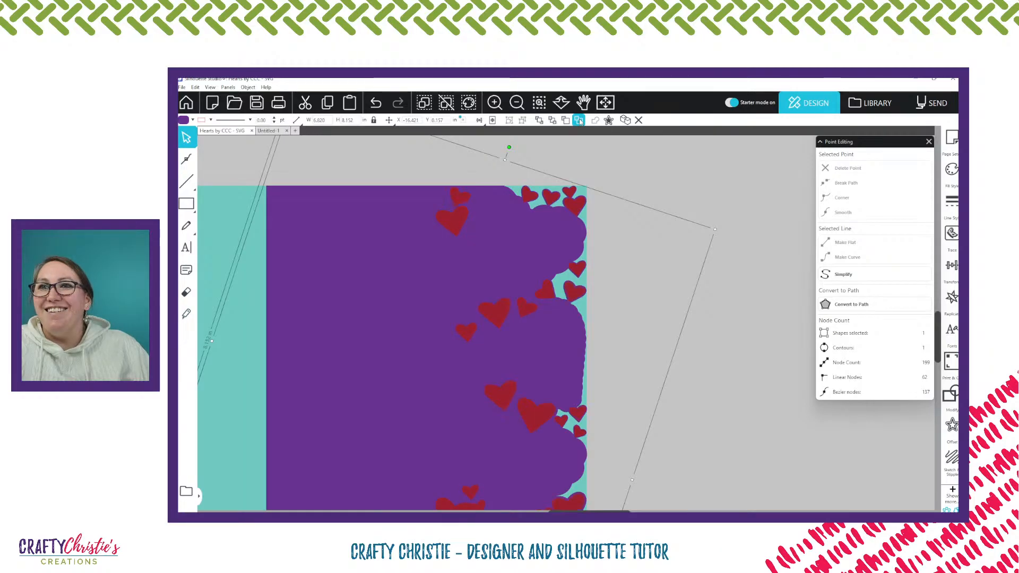
pyautogui.click(579, 122)
pyautogui.click(580, 121)
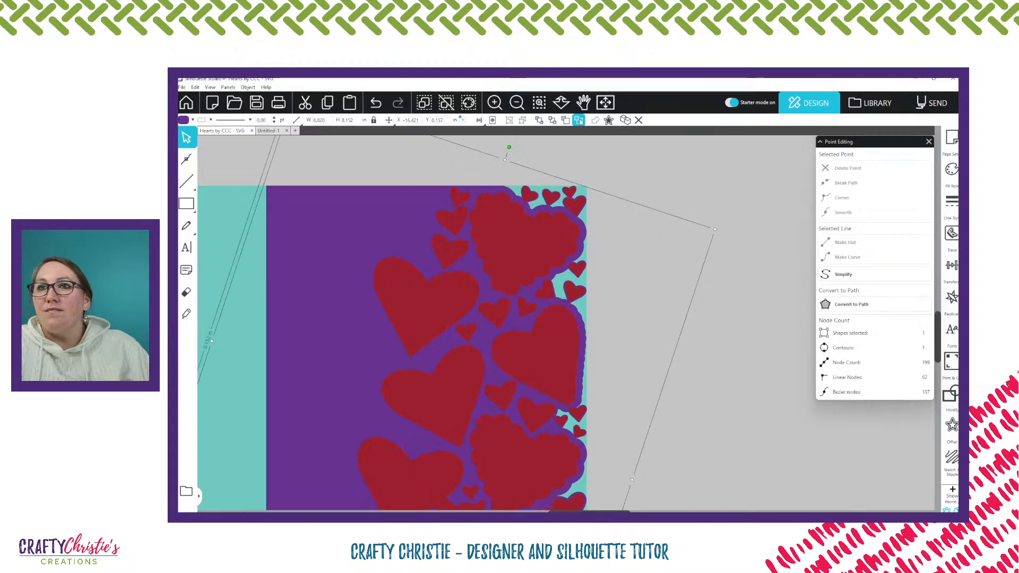
# Send the purple front panel one more level backward, behind the teal card base, and close the point editing options
pyautogui.scroll(-3, 616, 181)
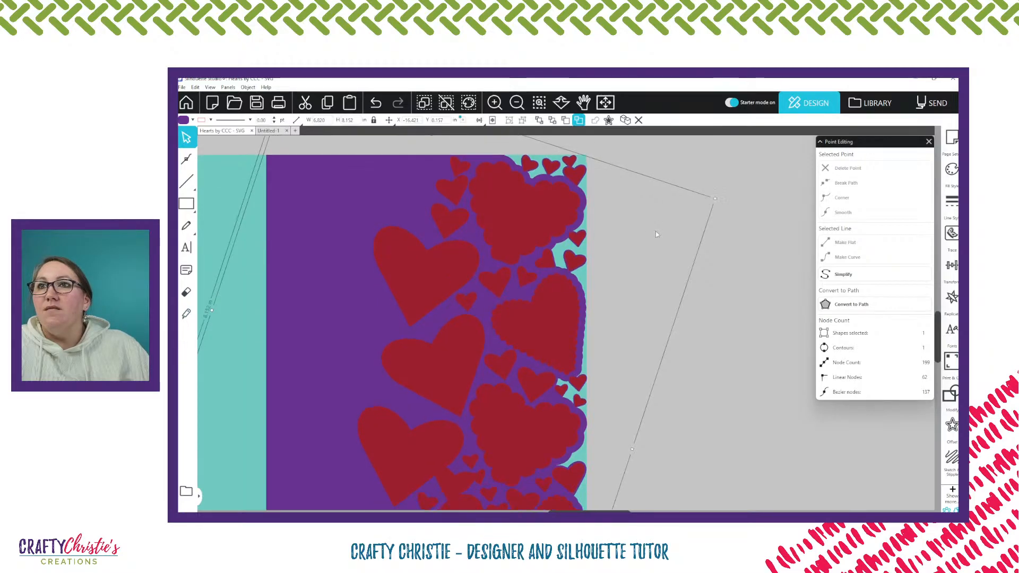
pyautogui.scroll(-3, 656, 233)
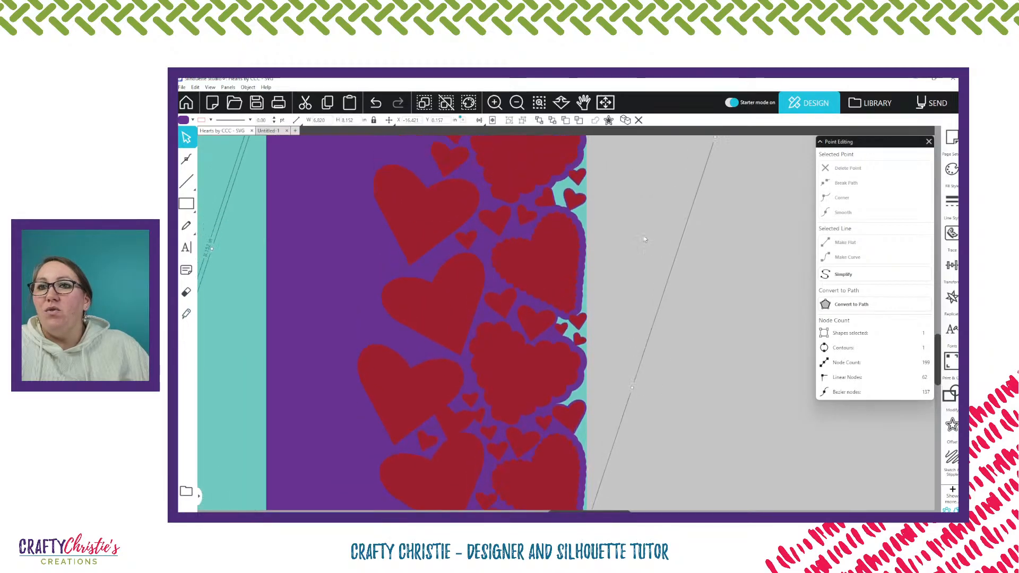
pyautogui.scroll(3, 644, 239)
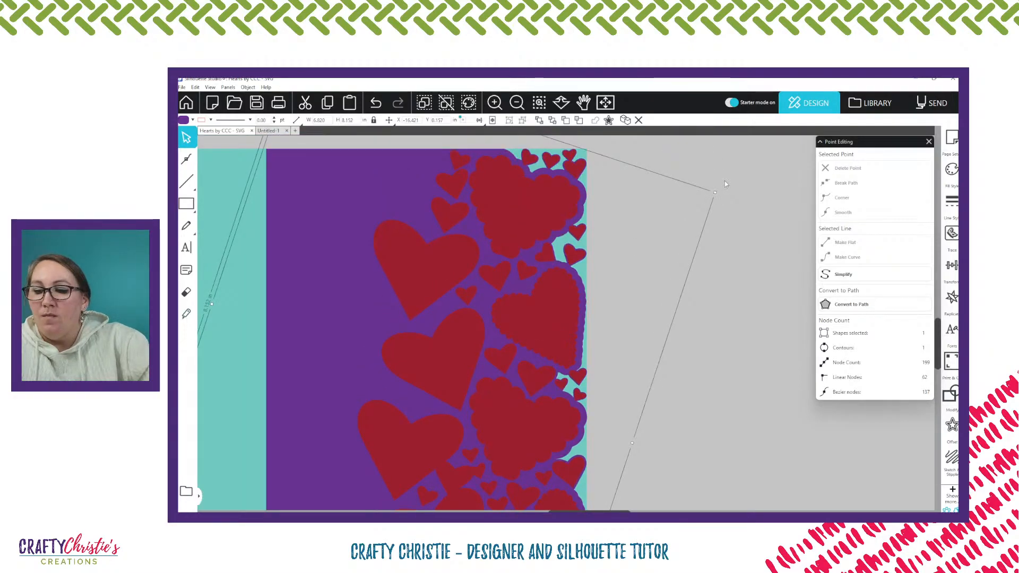
pyautogui.scroll(-2, 725, 184)
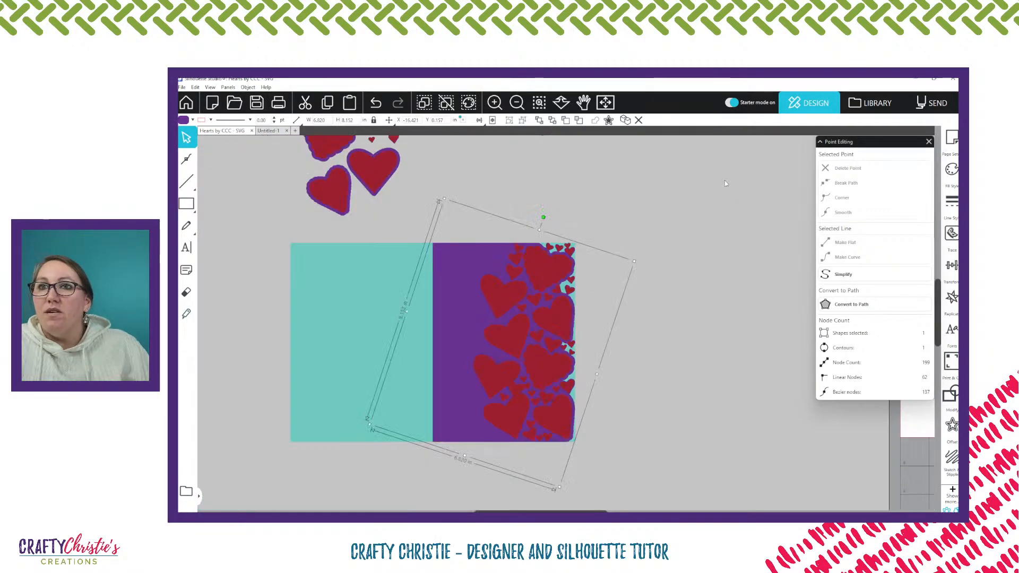
pyautogui.click(659, 191)
pyautogui.click(475, 257)
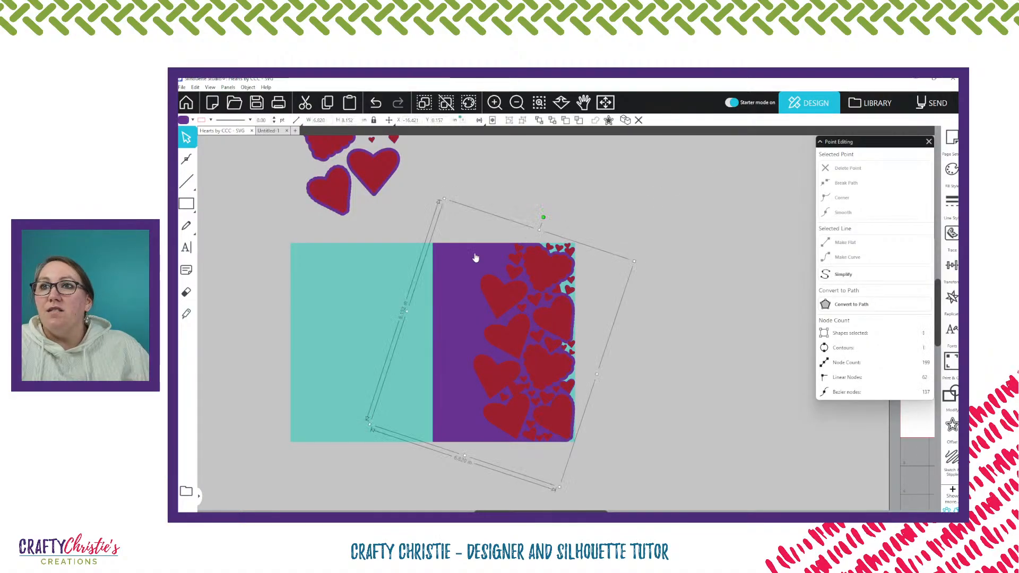
pyautogui.click(578, 120)
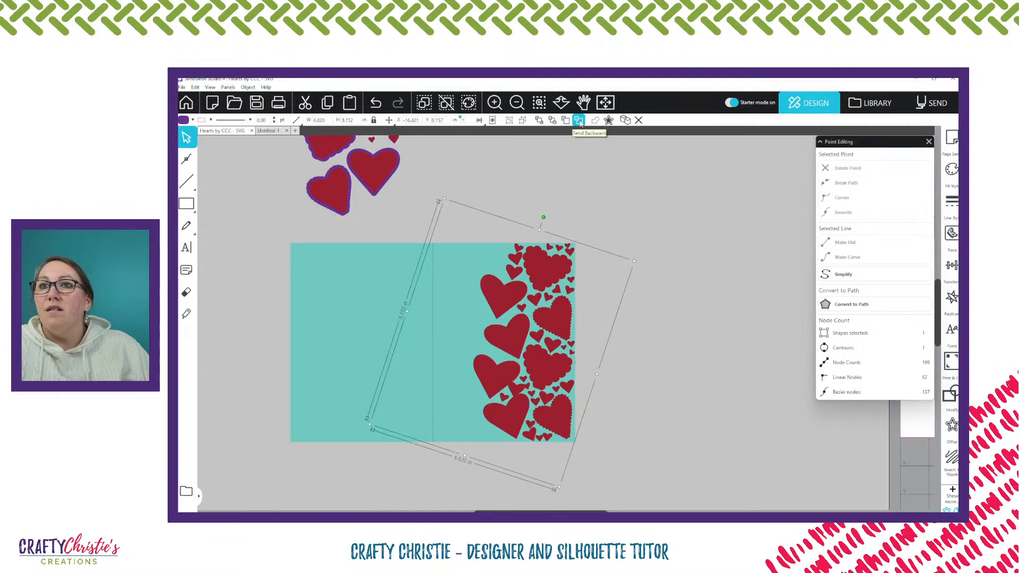
pyautogui.click(482, 213)
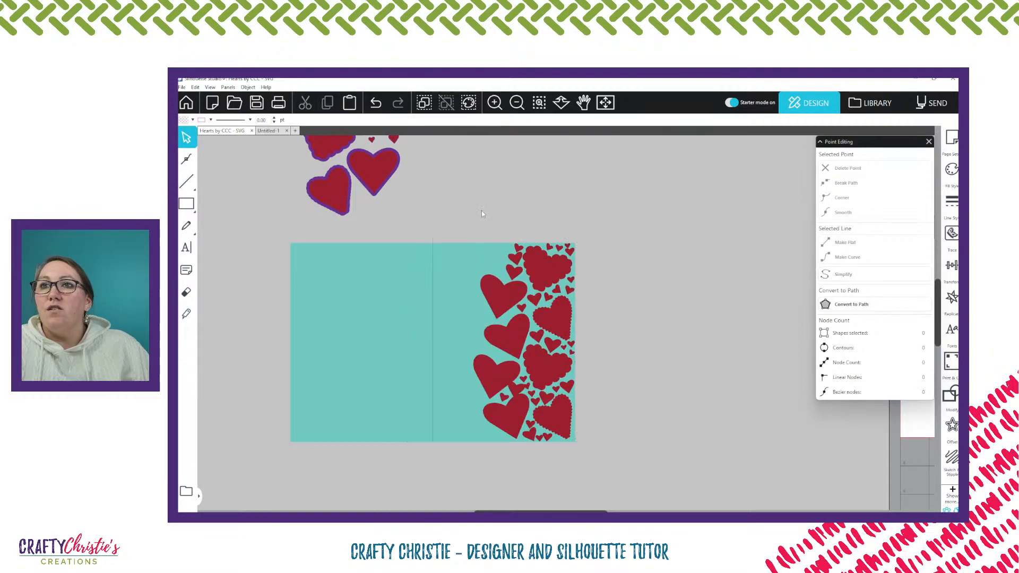
pyautogui.click(928, 142)
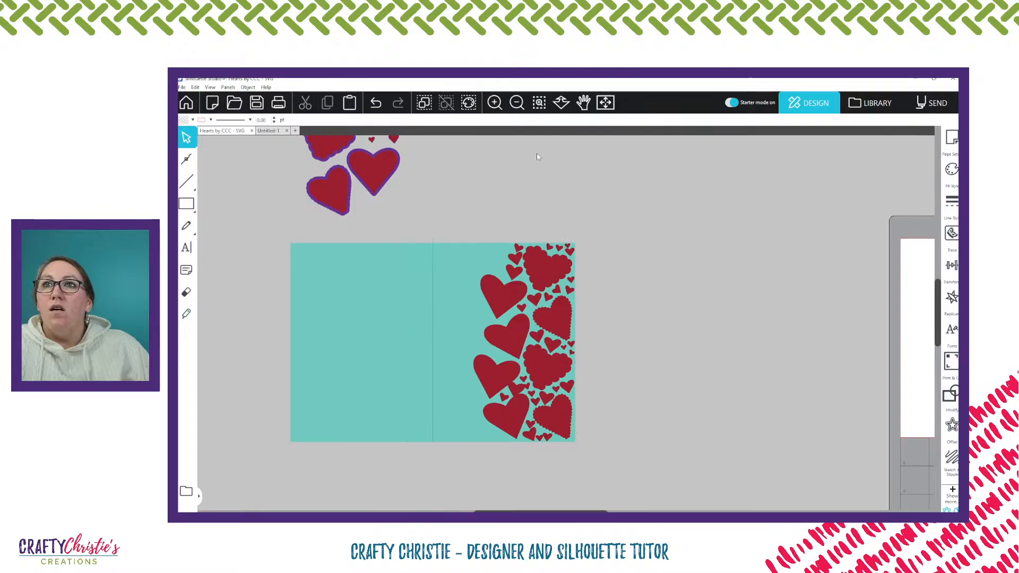
# Select all of the card's red hearts by their fill color and group them, keeping them in place on the card
pyautogui.click(471, 103)
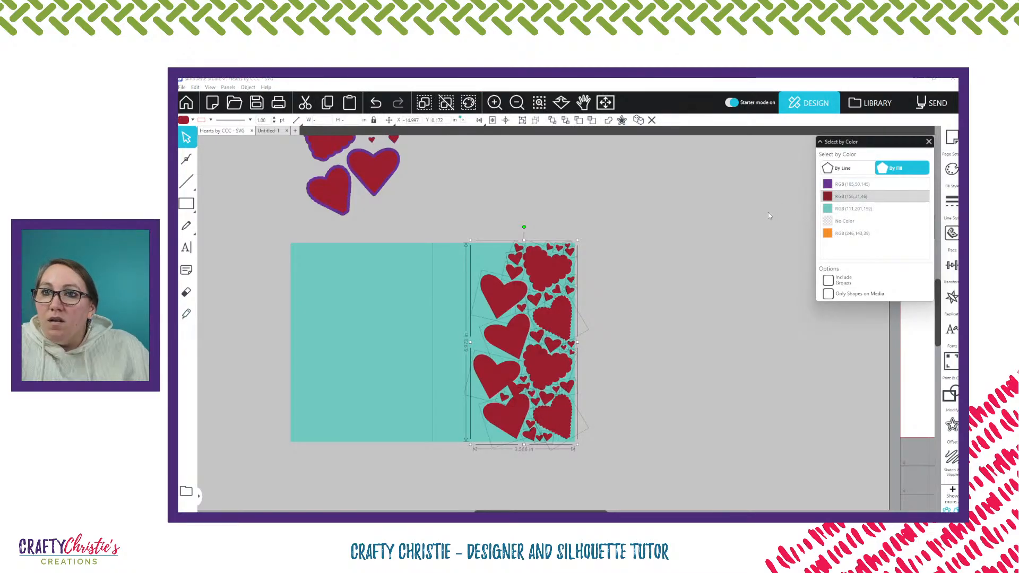
pyautogui.press('i')
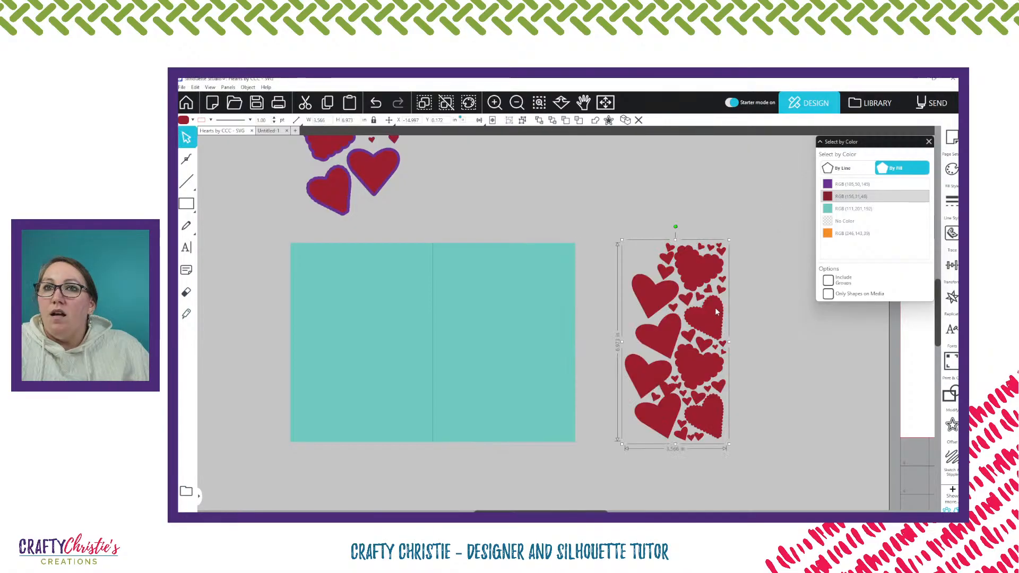
pyautogui.press('i')
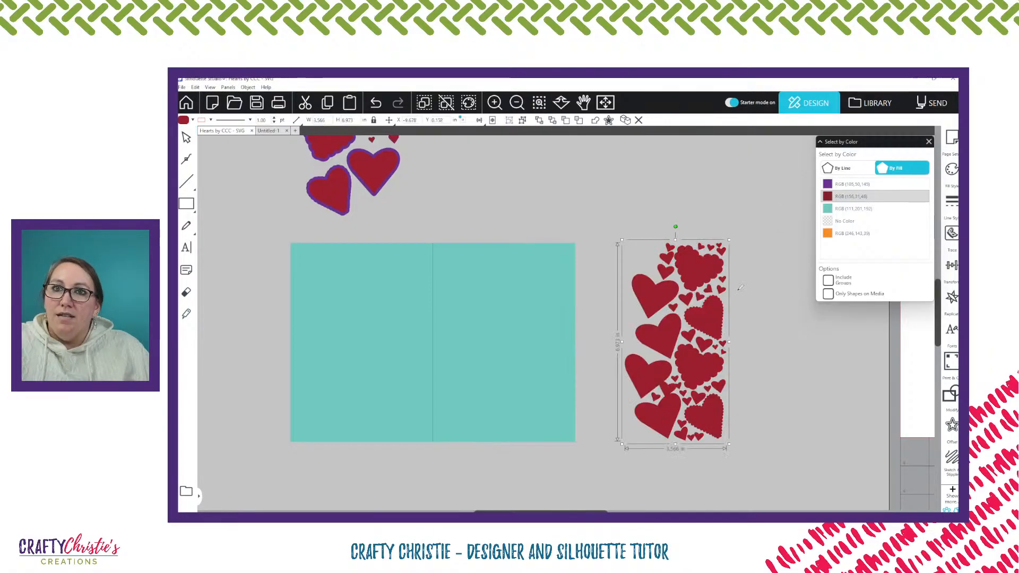
pyautogui.hotkey('ctrl', 'z')
pyautogui.press('Escape')
pyautogui.click(578, 299)
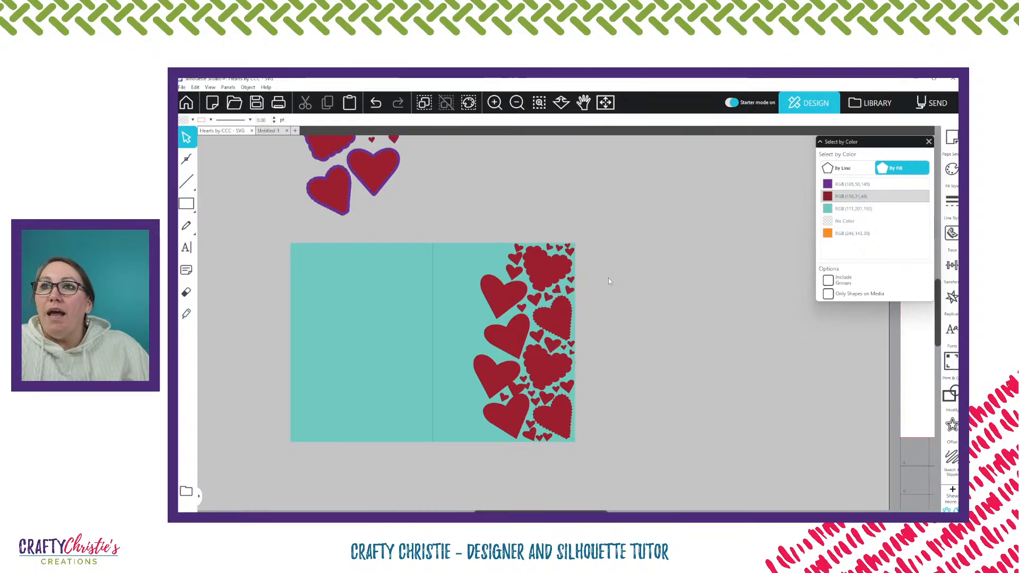
# Send the teal card base to the back, behind the purple front panel
pyautogui.click(469, 255)
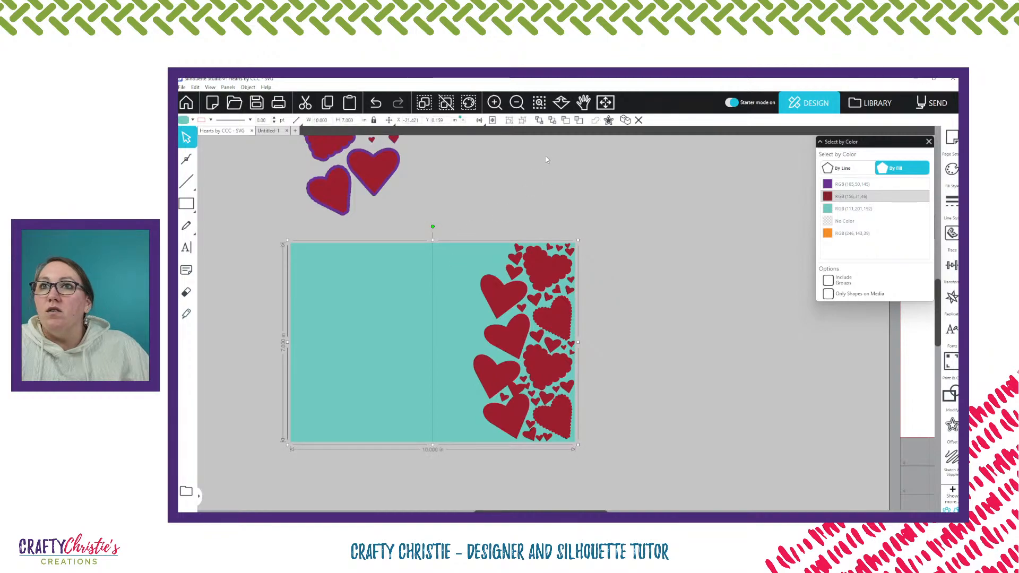
pyautogui.click(552, 121)
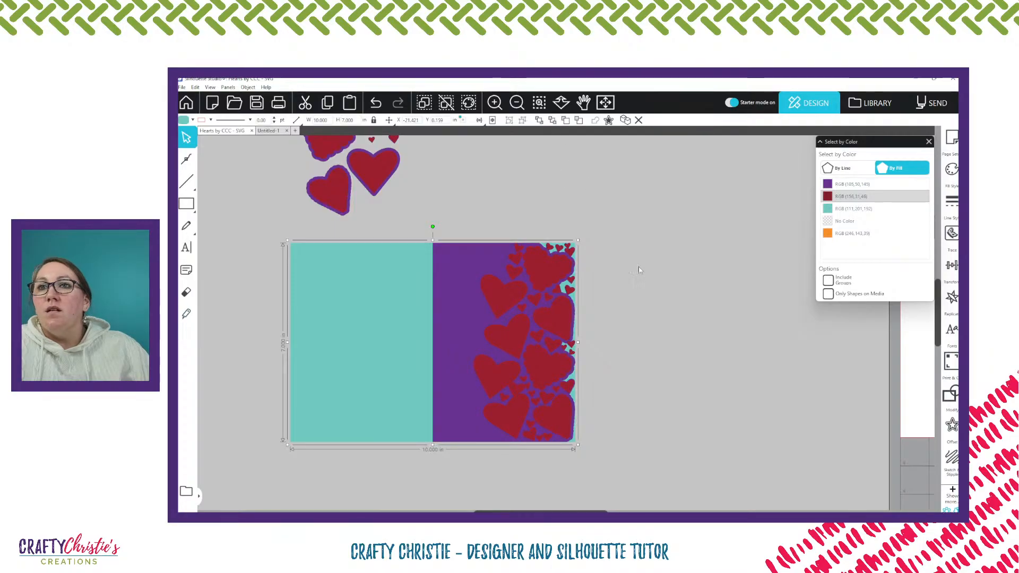
# Try moving the grouped red hearts off the card to the empty area beside it
pyautogui.click(547, 267)
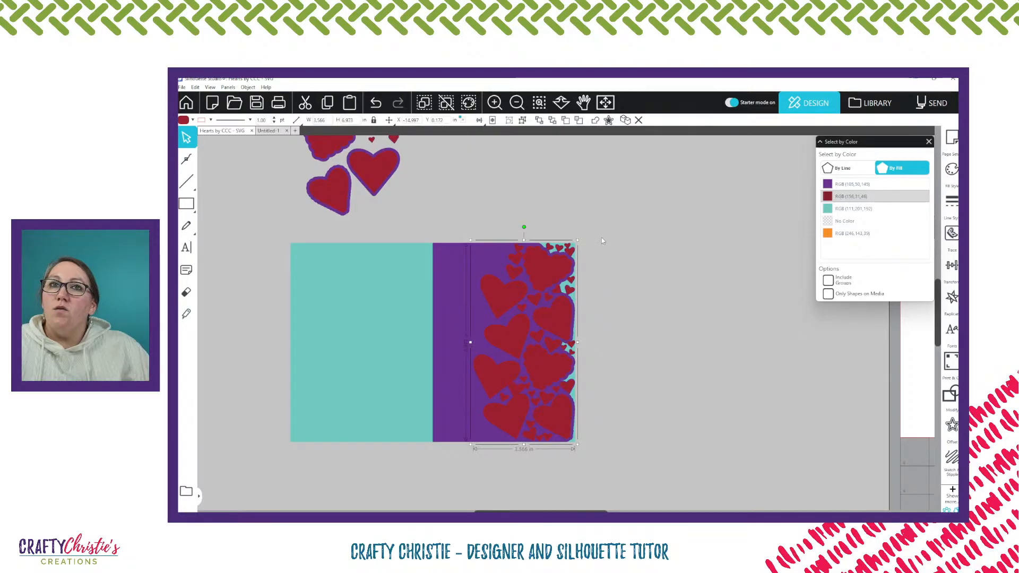
pyautogui.press('i')
pyautogui.click(549, 274)
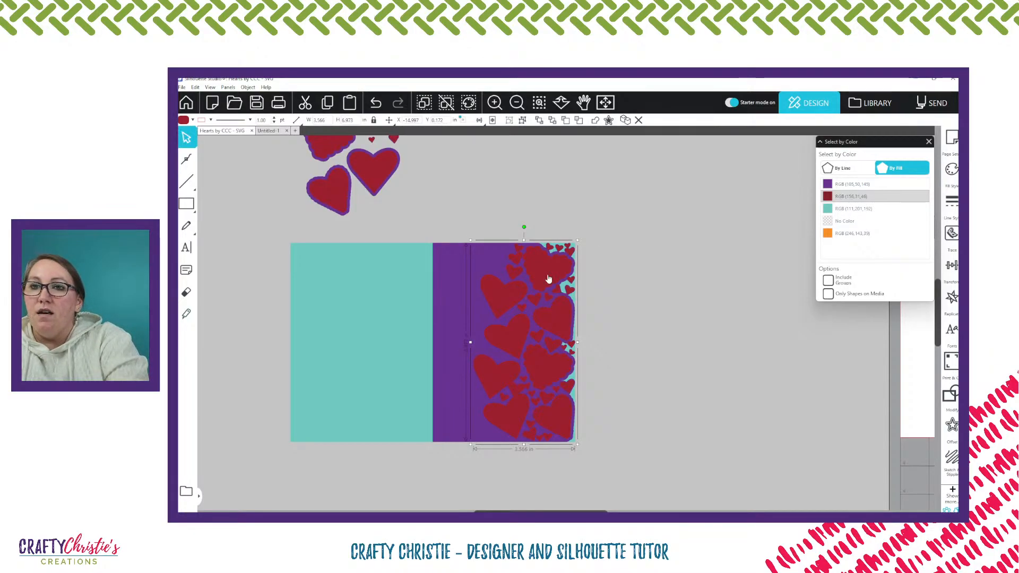
pyautogui.moveTo(555, 275); pyautogui.dragTo(699, 273)
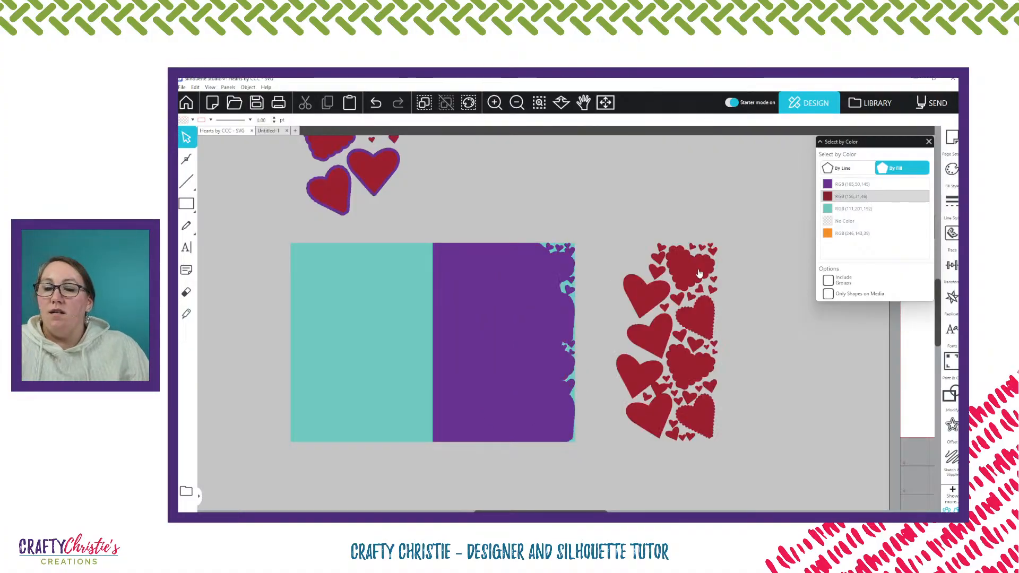
pyautogui.hotkey('ctrl', 'z')
# Try moving the teal base and purple panel away together and pulling the red and purple hearts apart, restoring every piece
pyautogui.keyDown('shift'); pyautogui.click(454, 265); pyautogui.keyUp('shift')
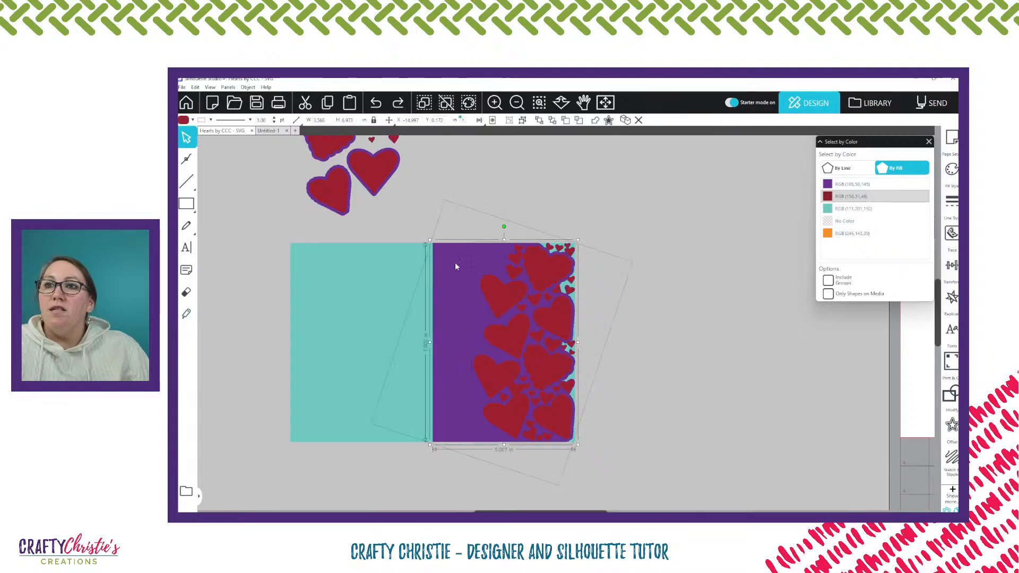
pyautogui.keyDown('shift'); pyautogui.click(392, 271); pyautogui.keyUp('shift')
pyautogui.moveTo(473, 281); pyautogui.dragTo(755, 408)
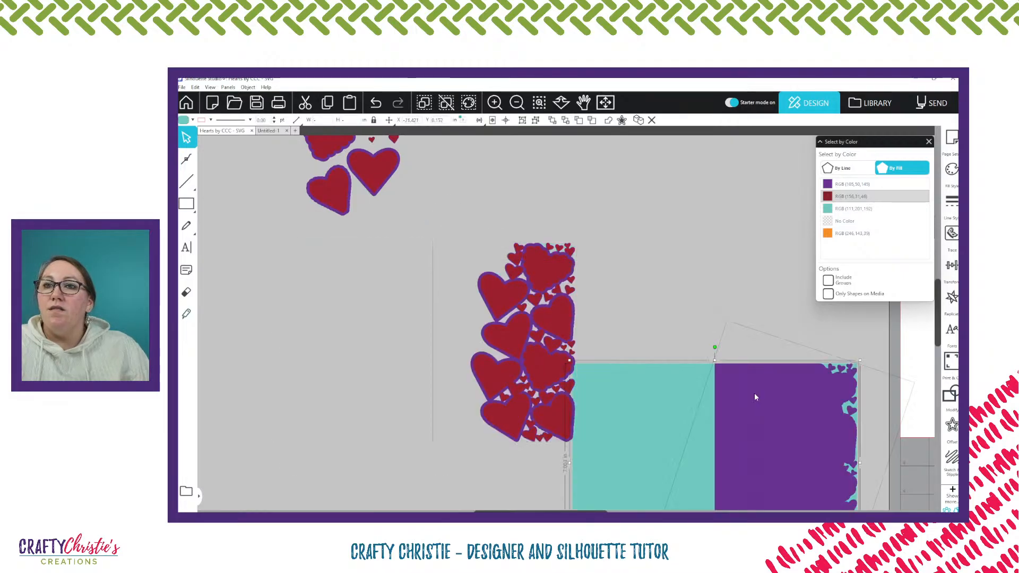
pyautogui.moveTo(508, 300); pyautogui.dragTo(674, 325)
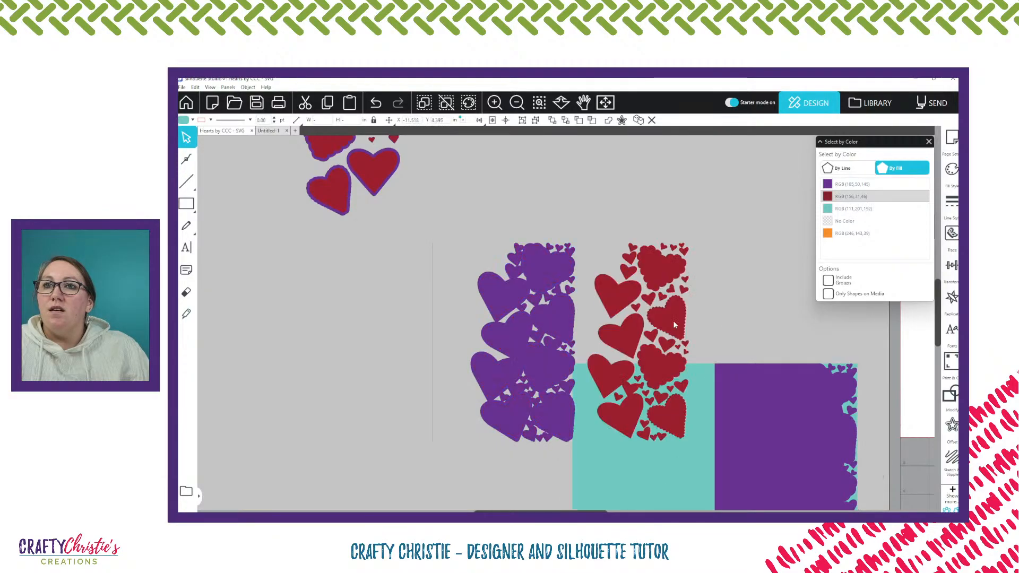
pyautogui.moveTo(561, 314); pyautogui.dragTo(490, 320)
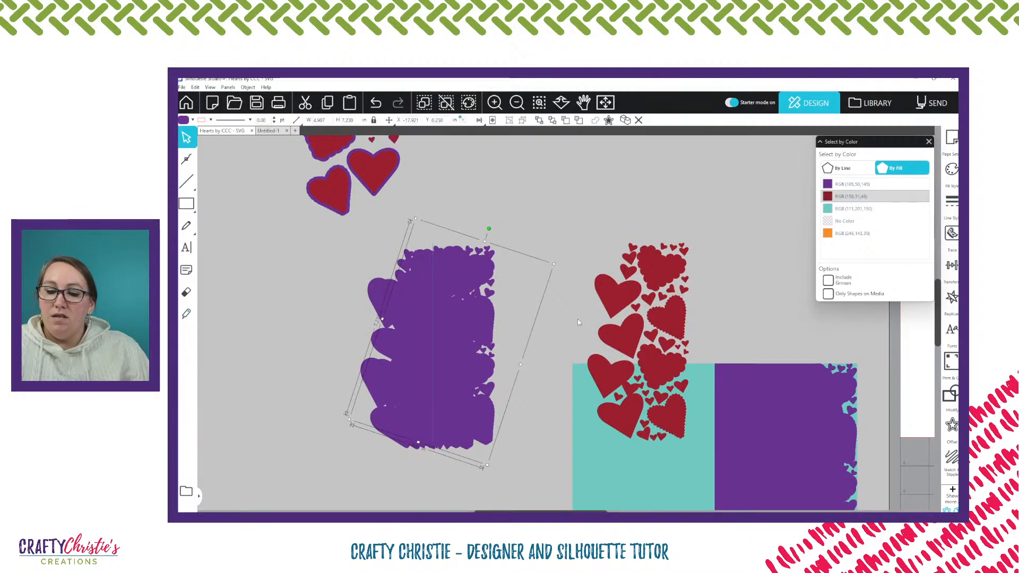
pyautogui.hotkey('ctrl', 'z')
pyautogui.hotkey('ctrl', 'z')
pyautogui.hotkey('ctrl', 'z')
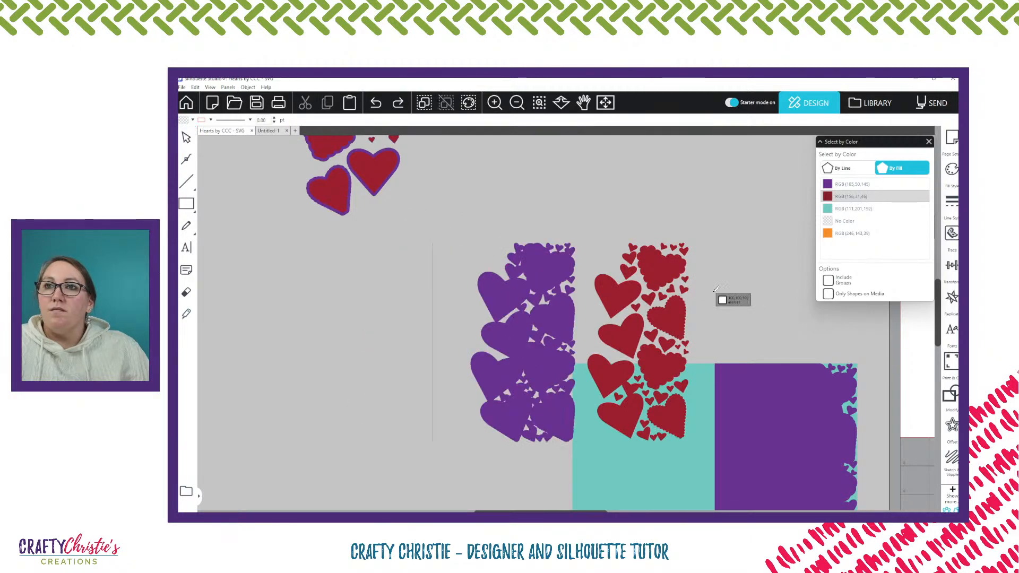
pyautogui.hotkey('ctrl', 'z')
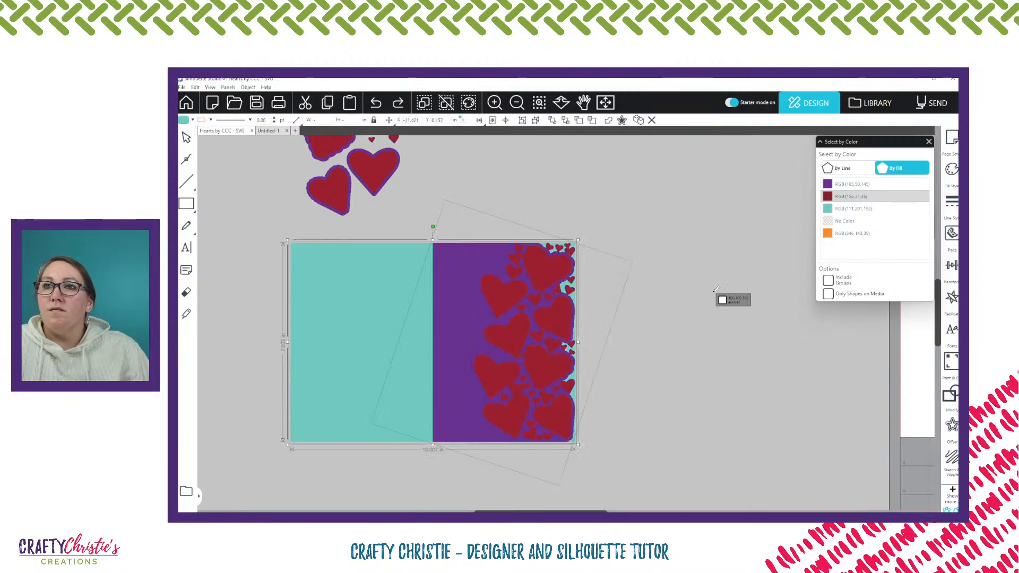
# Try pulling the grouped red hearts off the card and shifting the teal base and purple panel down, restoring all pieces
pyautogui.press('Escape')
pyautogui.click(540, 274)
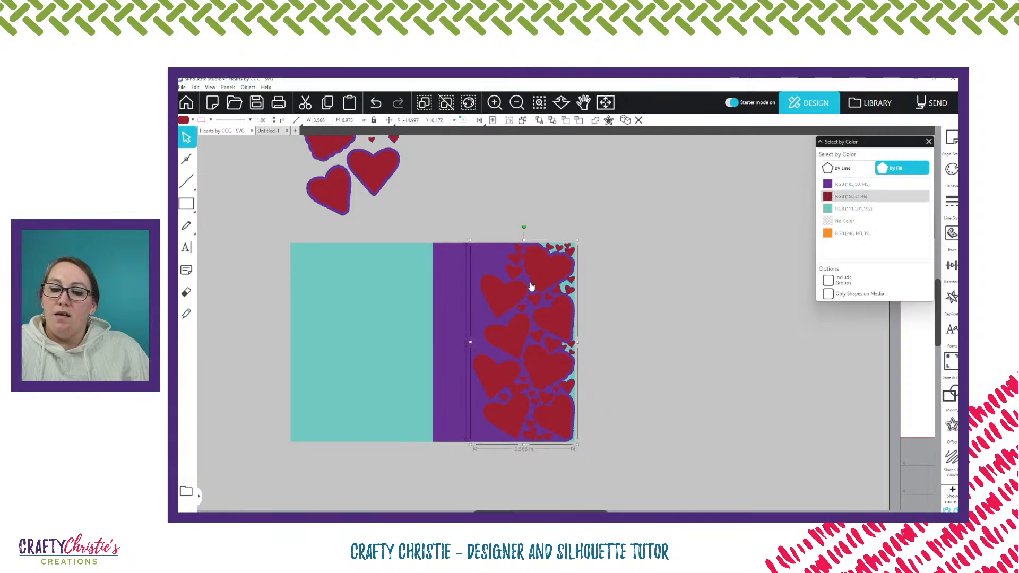
pyautogui.press('i')
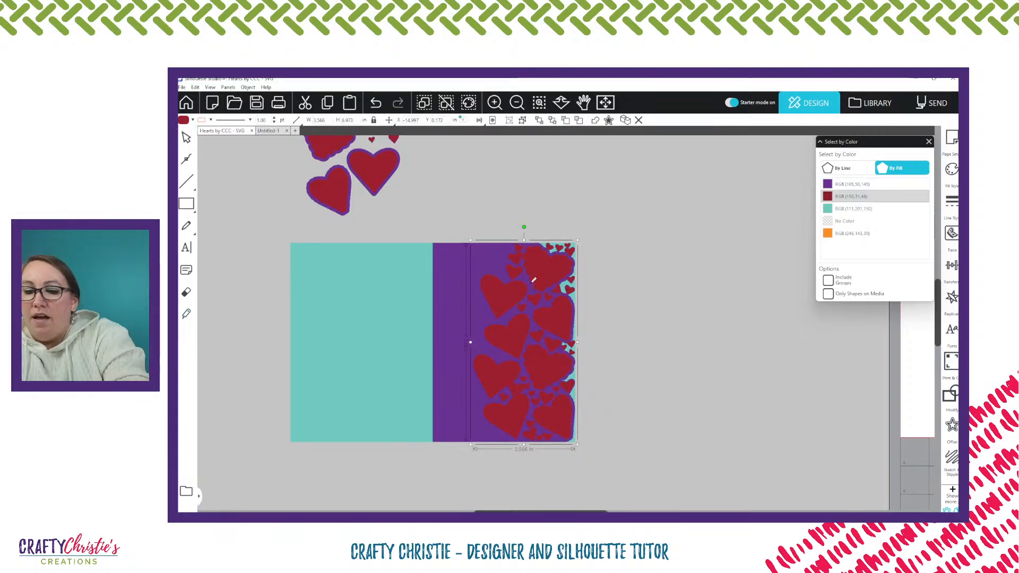
pyautogui.press('v')
pyautogui.moveTo(533, 278); pyautogui.dragTo(656, 301)
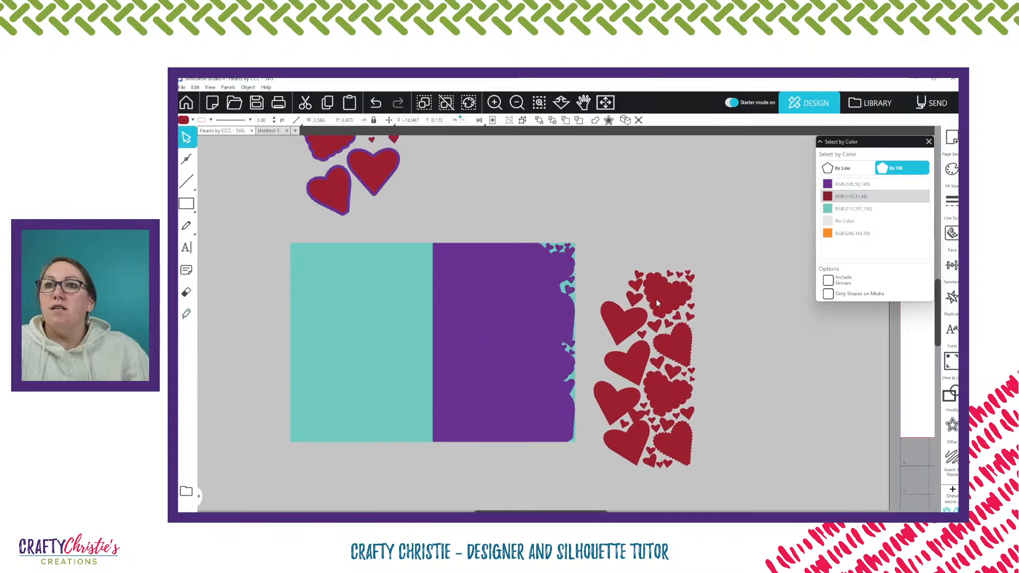
pyautogui.click(424, 234)
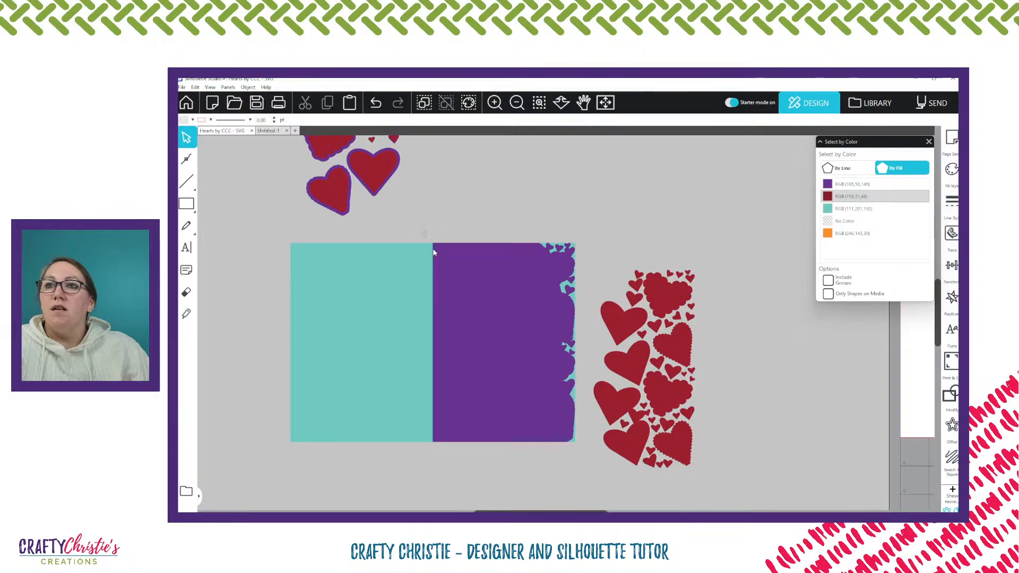
pyautogui.moveTo(433, 252); pyautogui.dragTo(436, 369)
pyautogui.press('i')
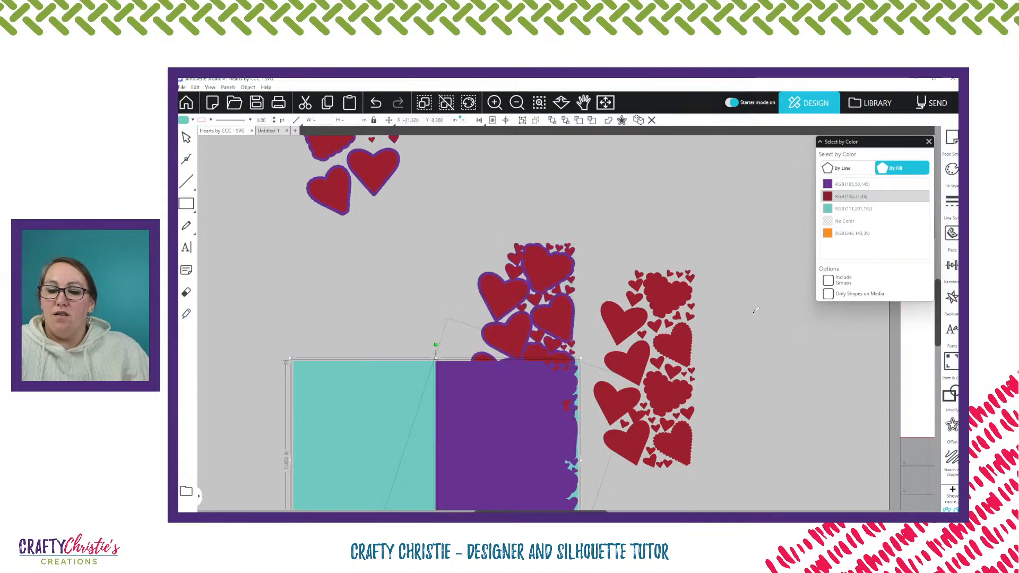
pyautogui.hotkey('ctrl', 'z')
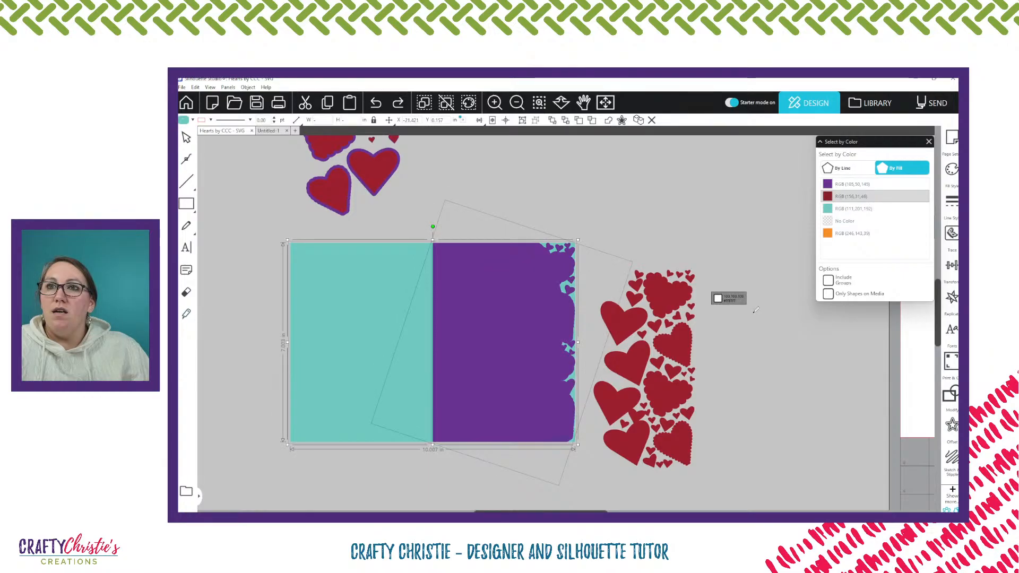
pyautogui.hotkey('ctrl', 'z')
pyautogui.press('Escape')
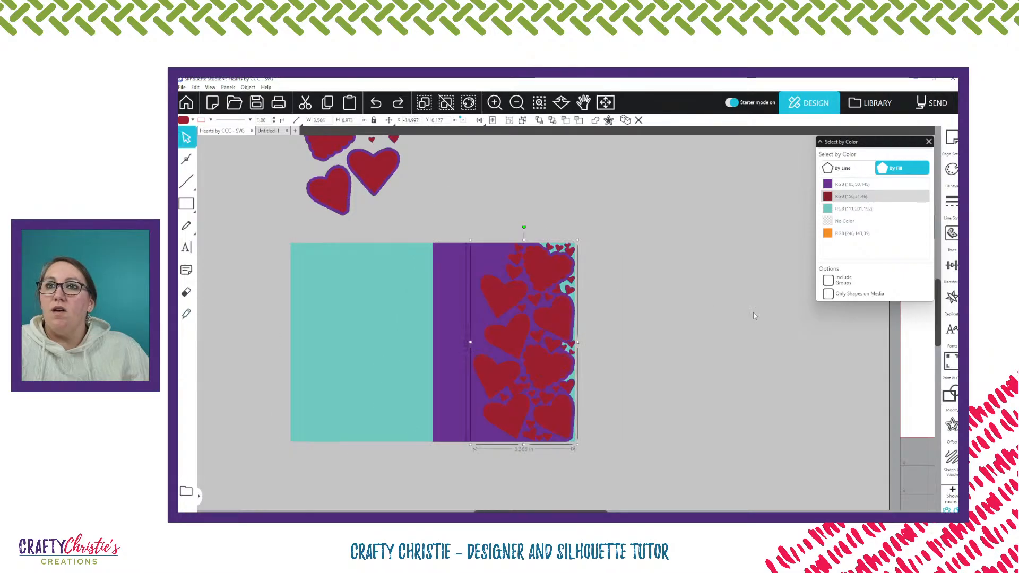
pyautogui.click(753, 312)
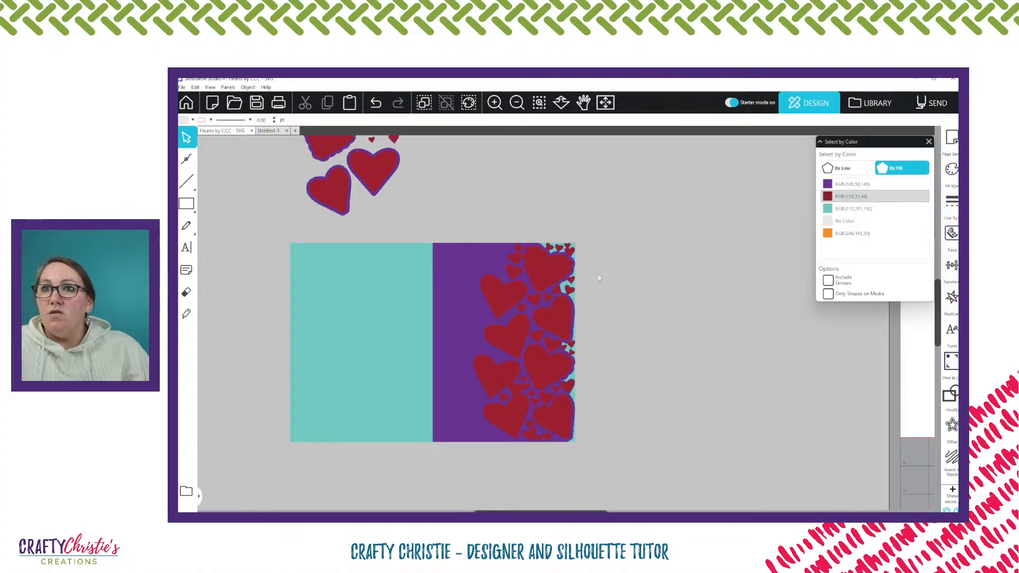
# Subtract the grouped red hearts from the purple front panel to cut heart-shaped openings in it
pyautogui.click(549, 279)
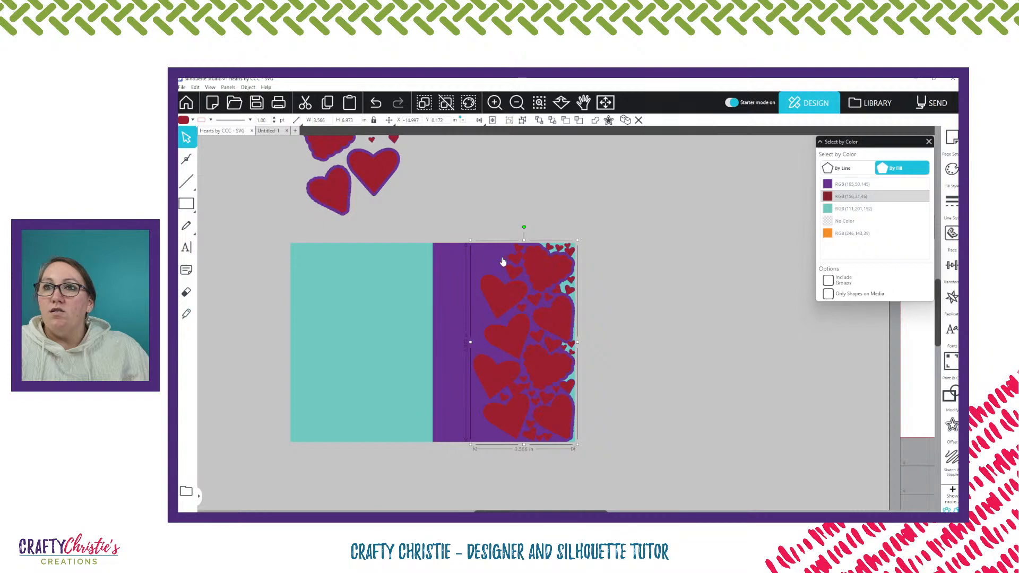
pyautogui.click(446, 266)
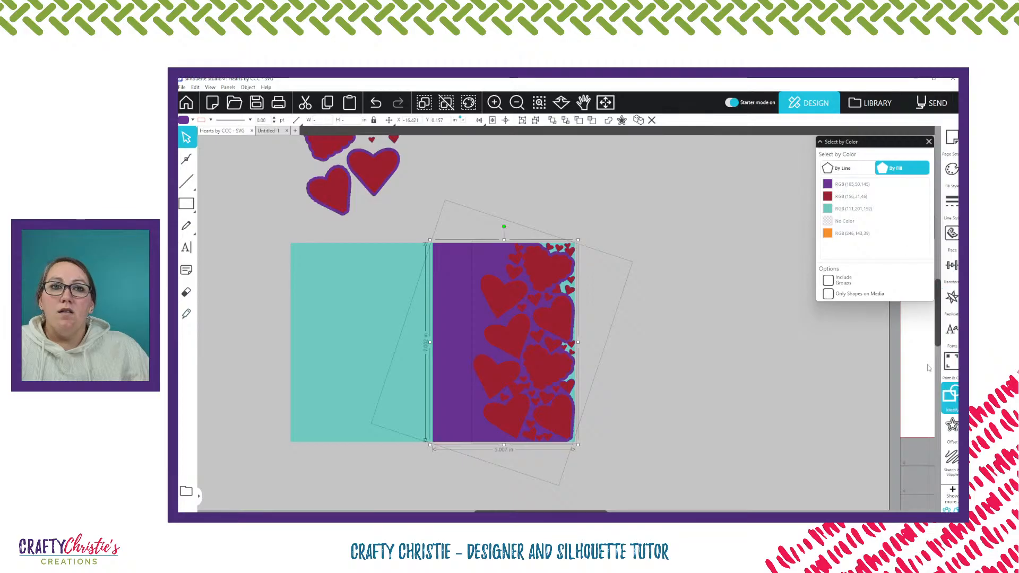
pyautogui.click(951, 395)
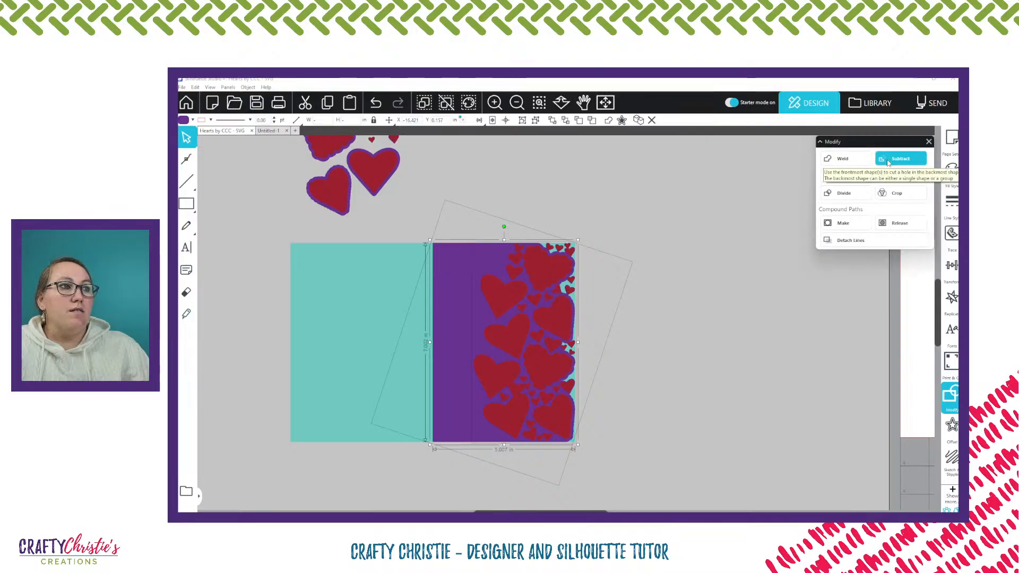
pyautogui.click(889, 160)
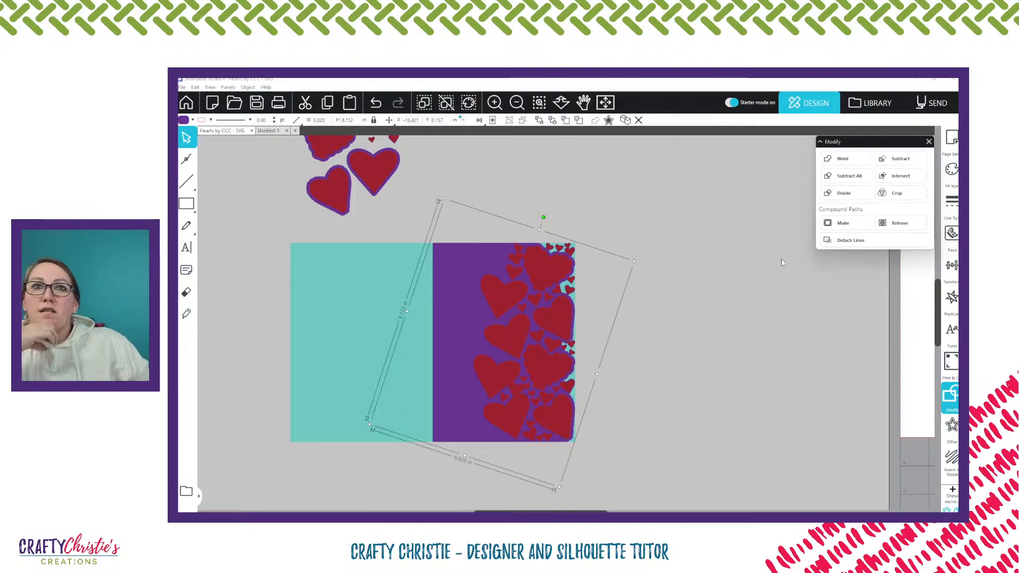
# Move the cut purple panel beside the card to inspect its heart openings, and undo the move
pyautogui.click(711, 301)
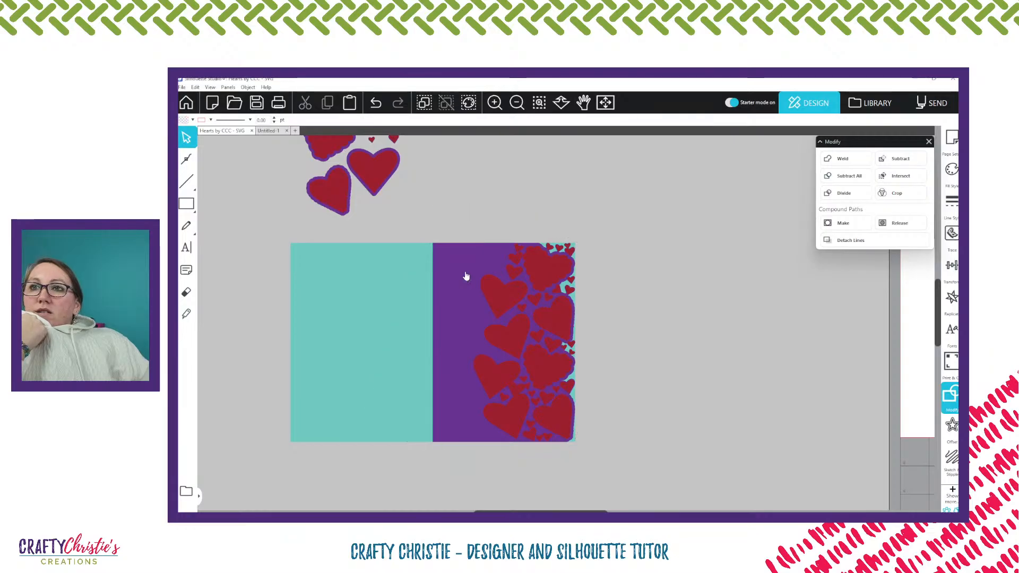
pyautogui.moveTo(465, 276); pyautogui.dragTo(662, 286)
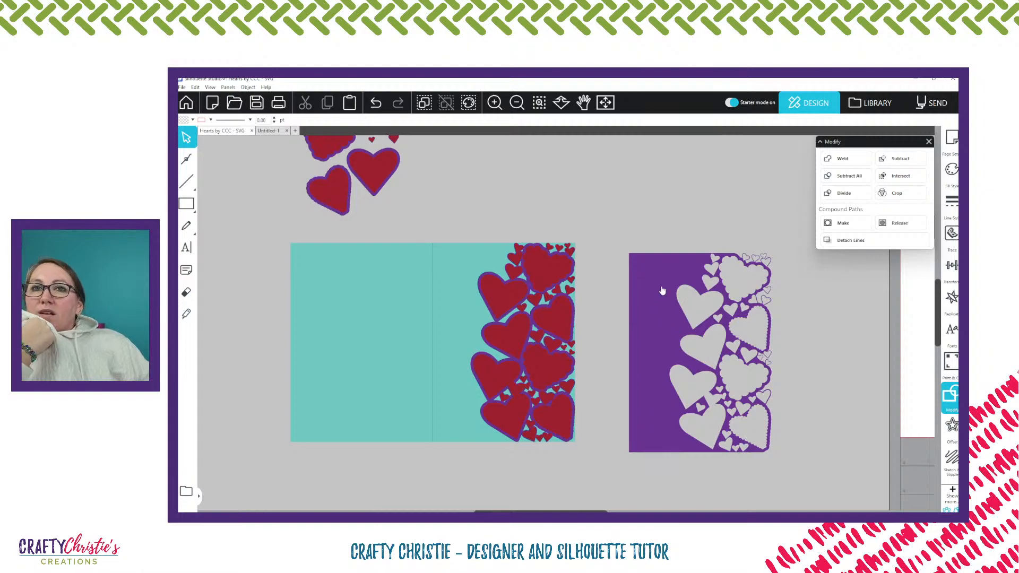
pyautogui.hotkey('ctrl', 'z')
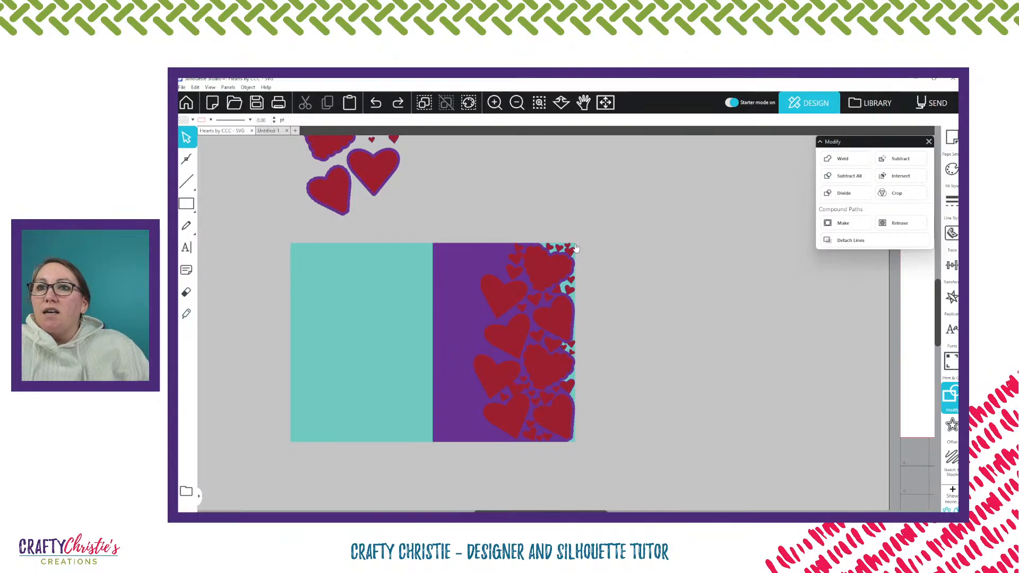
# Try nudging the grouped red hearts slightly outward at the small hearts along the card's front edge
pyautogui.scroll(3, 627, 273)
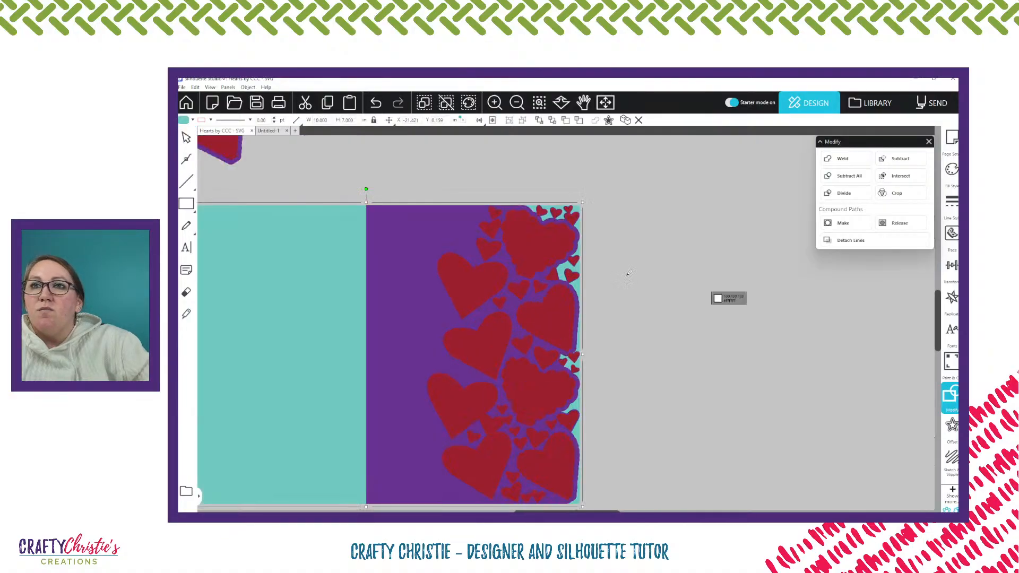
pyautogui.scroll(3, 628, 273)
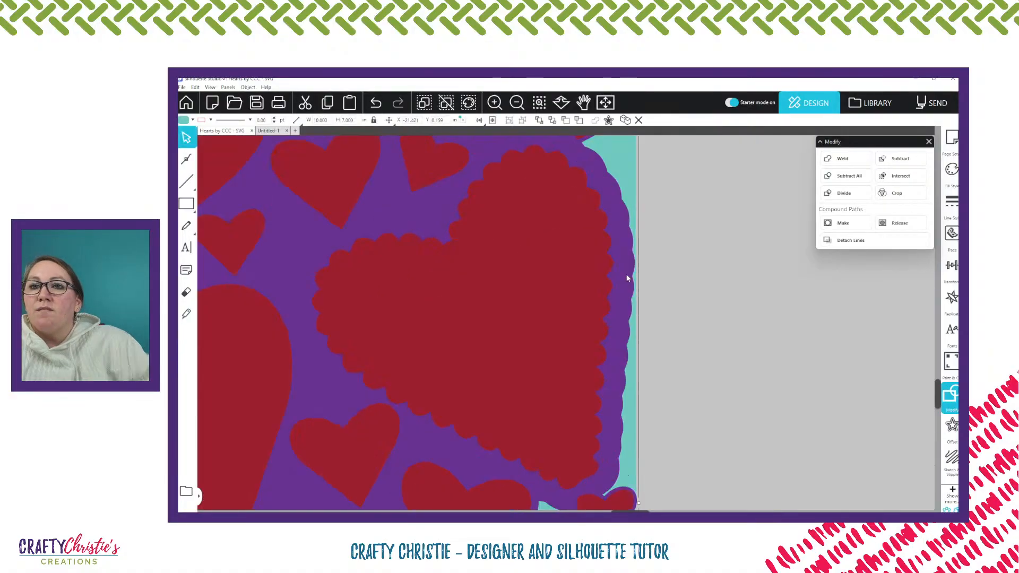
pyautogui.scroll(-5, 711, 364)
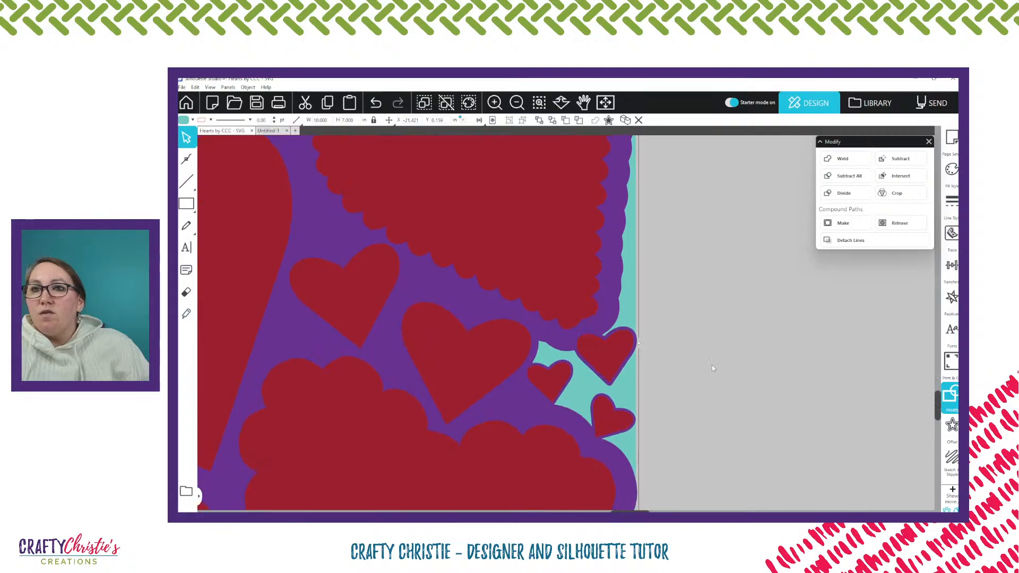
pyautogui.scroll(-1, 711, 366)
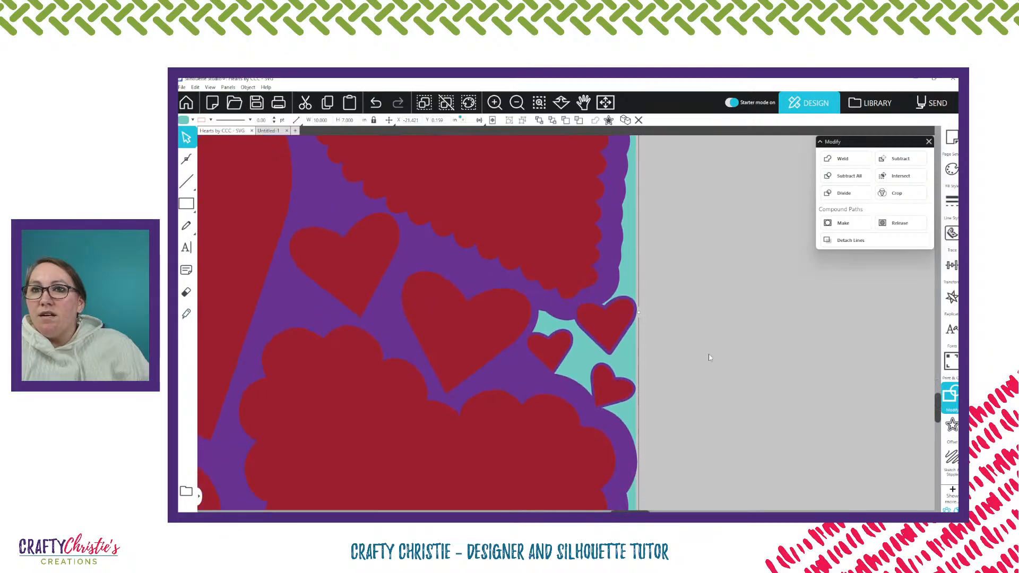
pyautogui.scroll(-1, 607, 320)
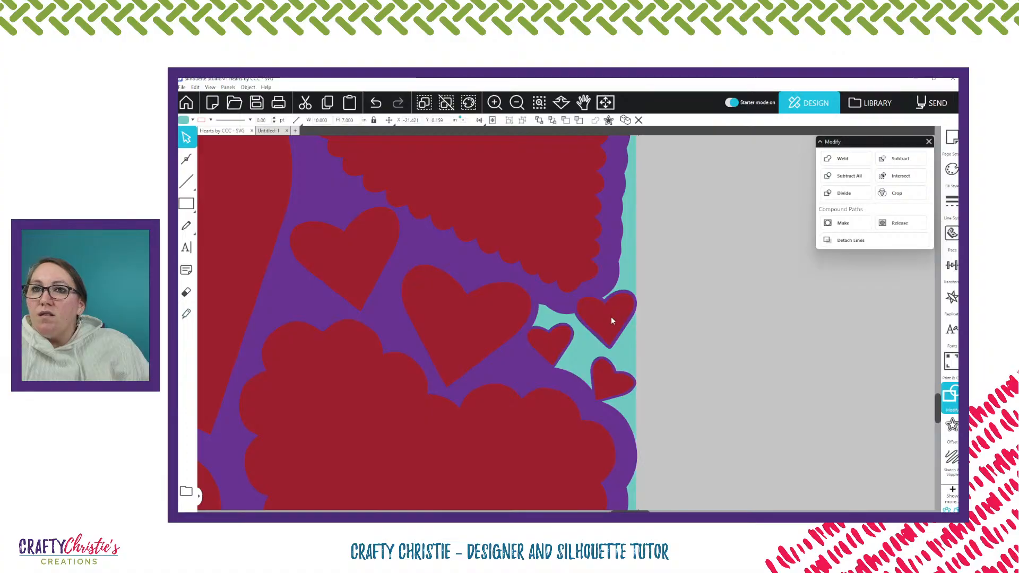
pyautogui.moveTo(611, 317); pyautogui.dragTo(616, 318)
pyautogui.click(713, 321)
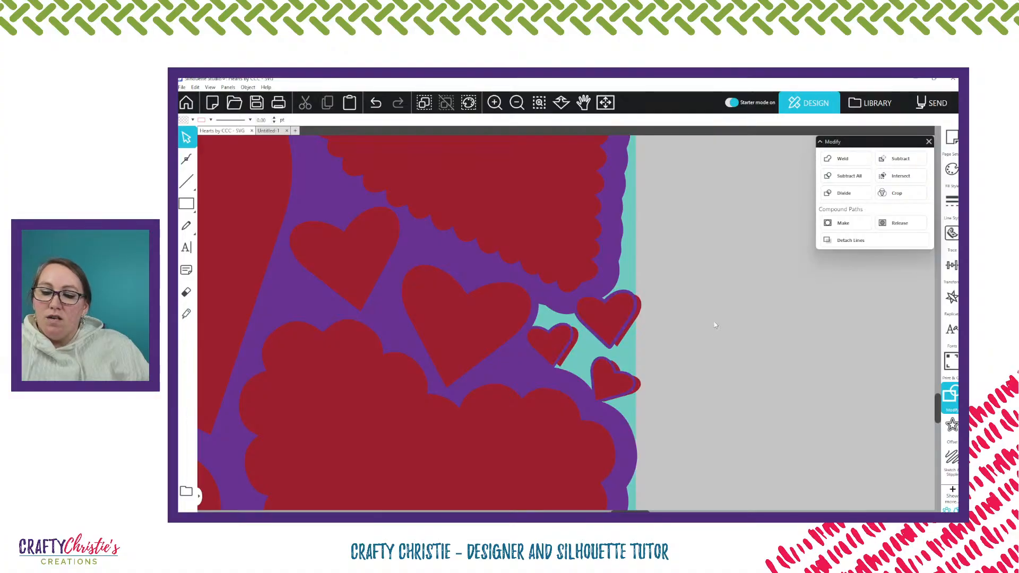
# Examine the card's front edge for places where the teal base shows behind the outermost hearts
pyautogui.scroll(-10, 691, 333)
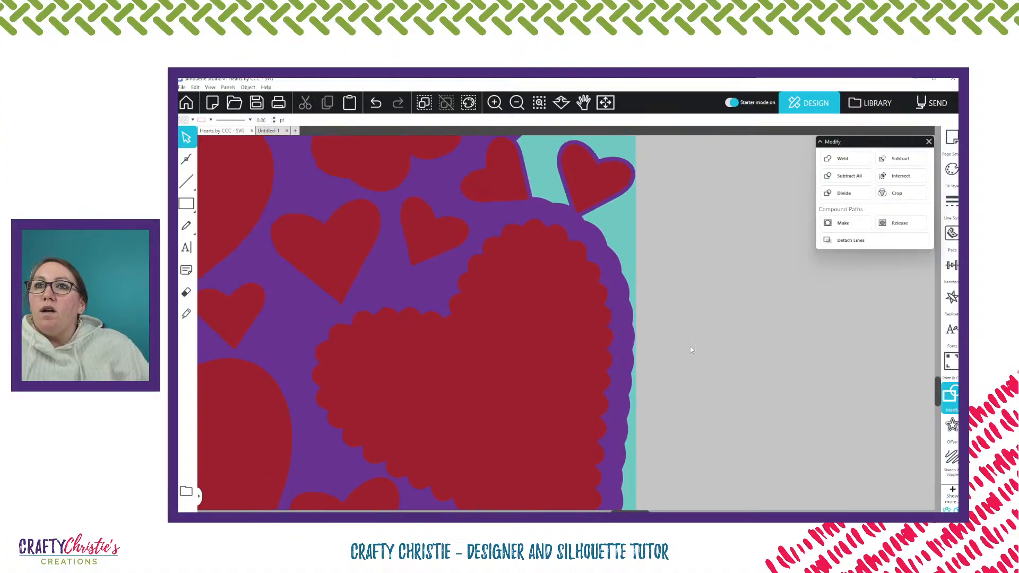
pyautogui.scroll(3, 690, 344)
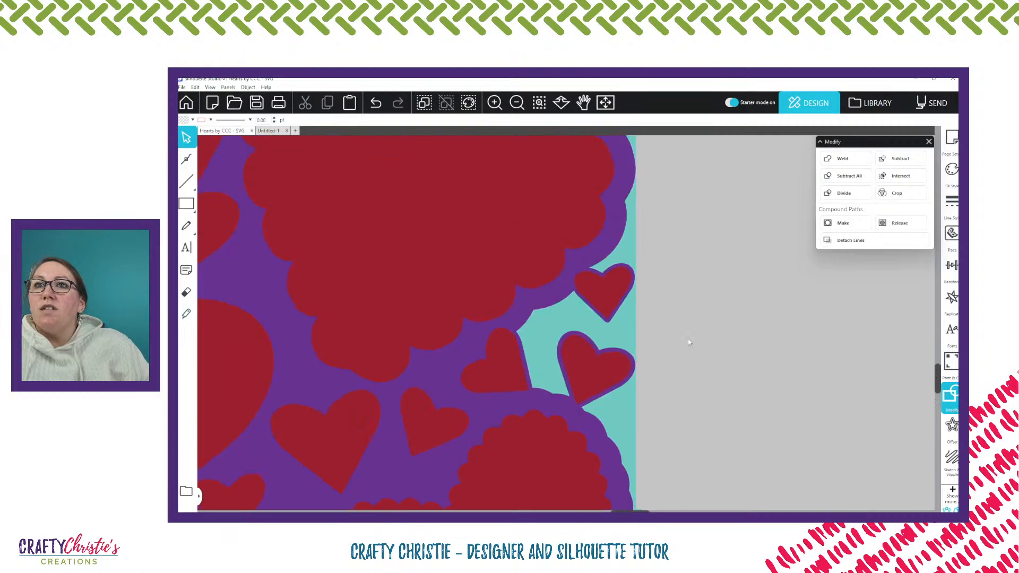
pyautogui.scroll(5, 687, 338)
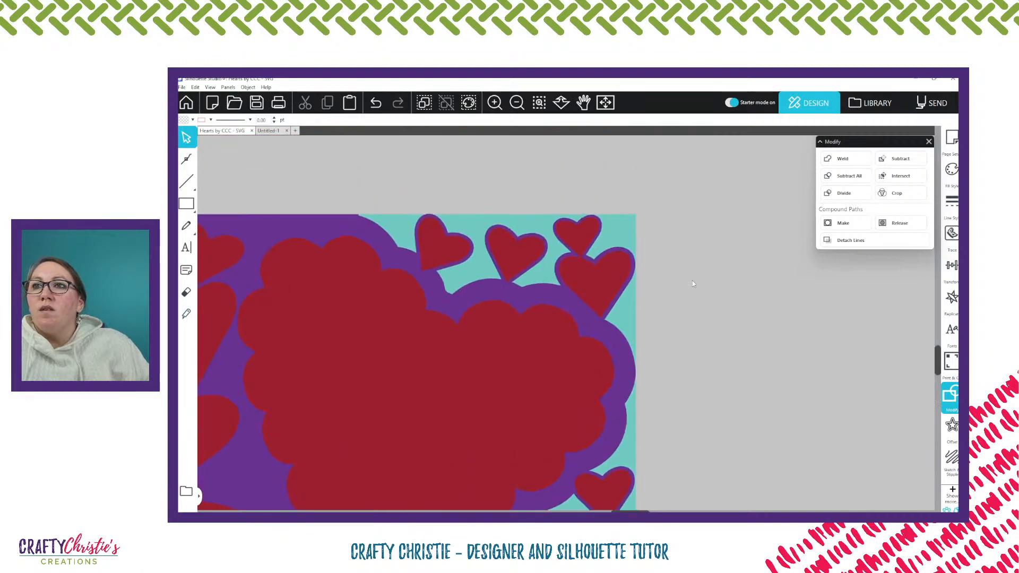
pyautogui.click(350, 206)
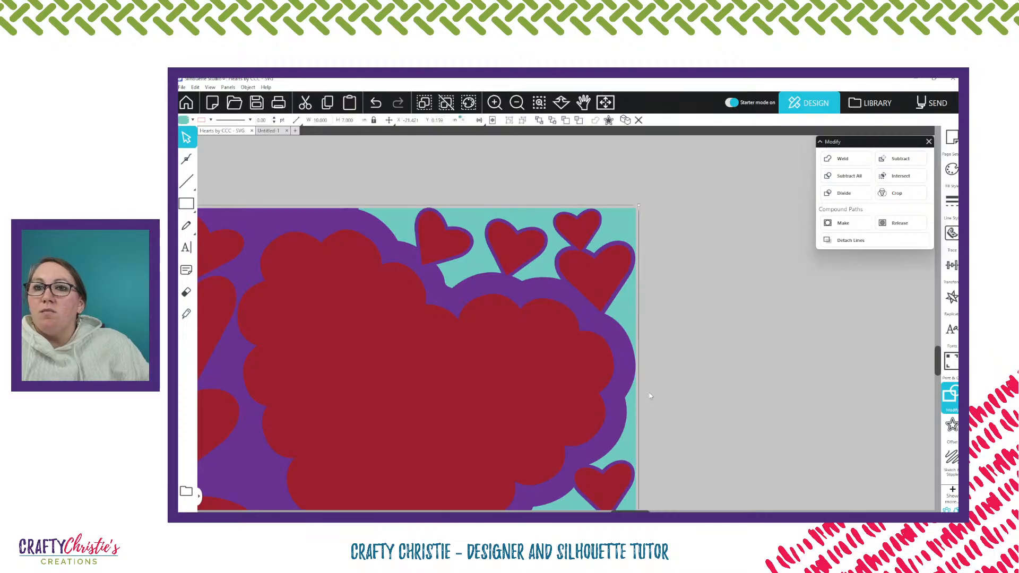
pyautogui.scroll(-2, 672, 345)
pyautogui.scroll(-1, 670, 350)
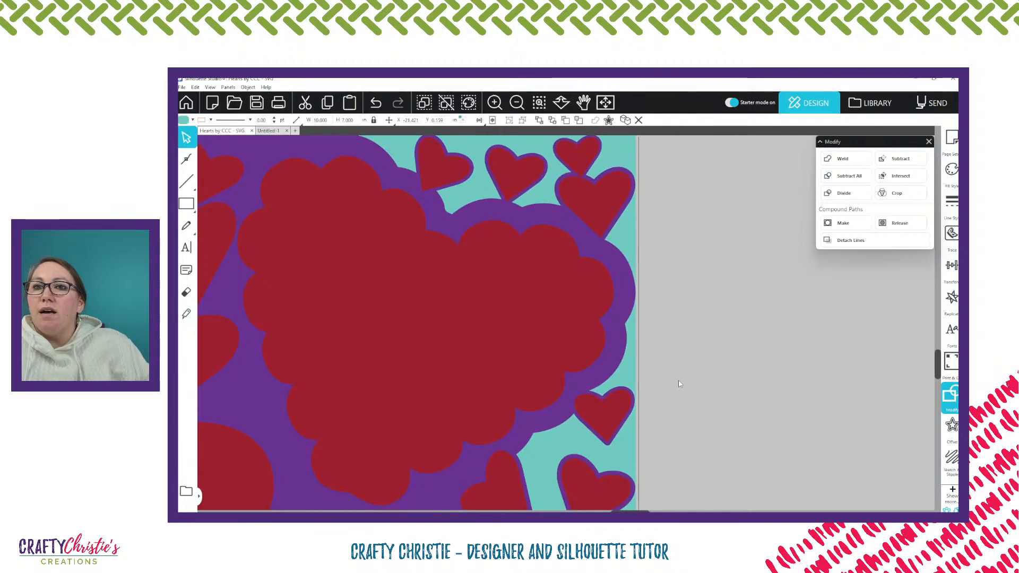
pyautogui.scroll(-1, 678, 380)
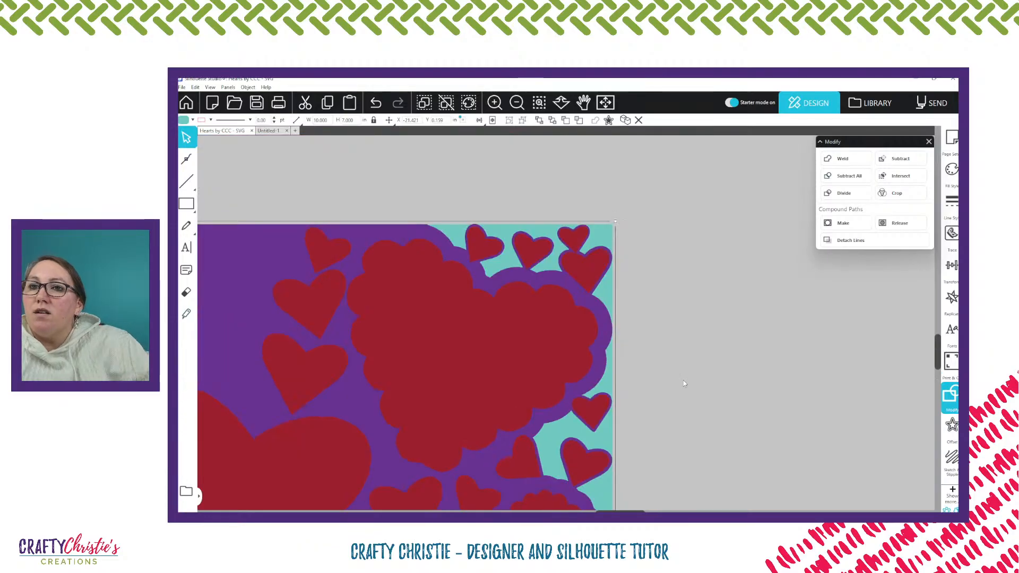
pyautogui.scroll(-4, 682, 383)
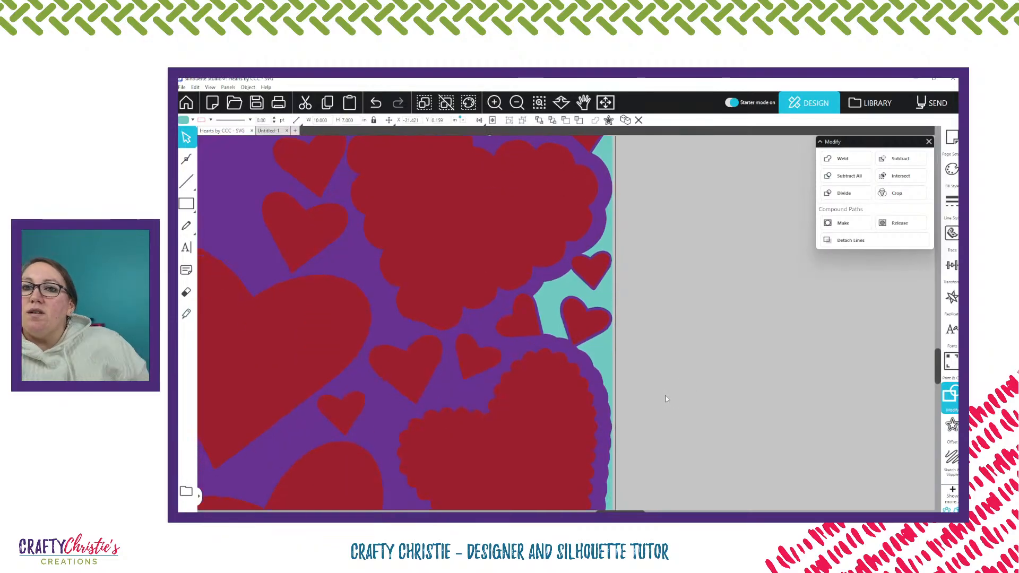
pyautogui.scroll(-4, 664, 397)
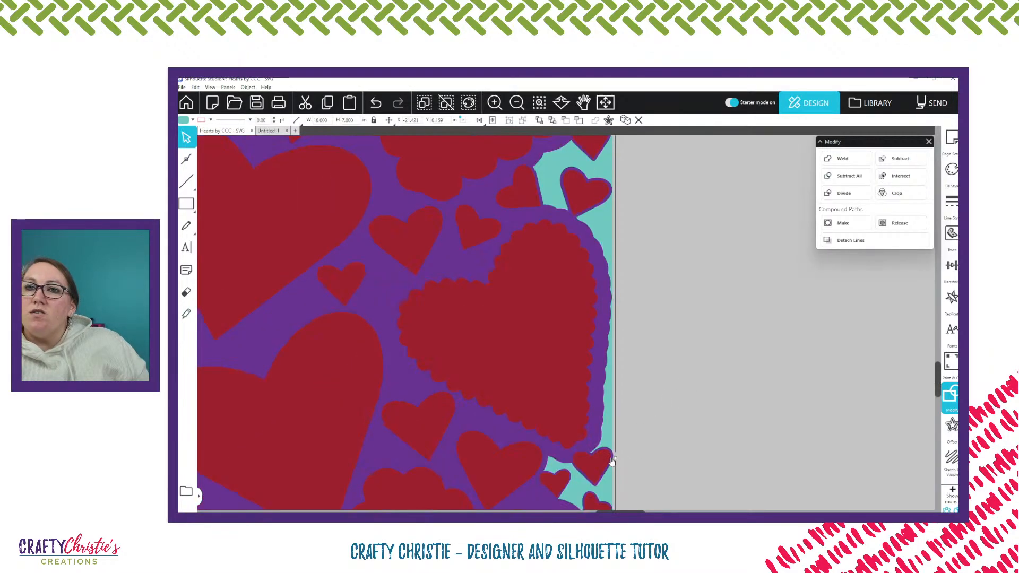
# Narrow the teal base to about 8.7 in by pulling its front edge inward behind the purple panel, keeping the 7 in height
pyautogui.moveTo(614, 457); pyautogui.dragTo(428, 457)
pyautogui.scroll(6, 471, 423)
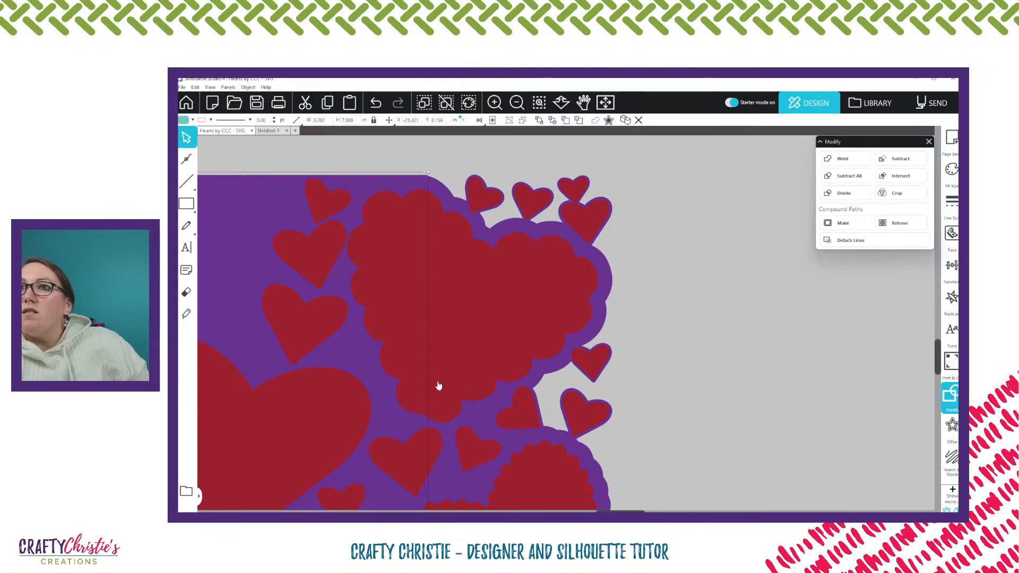
pyautogui.scroll(-1, 438, 385)
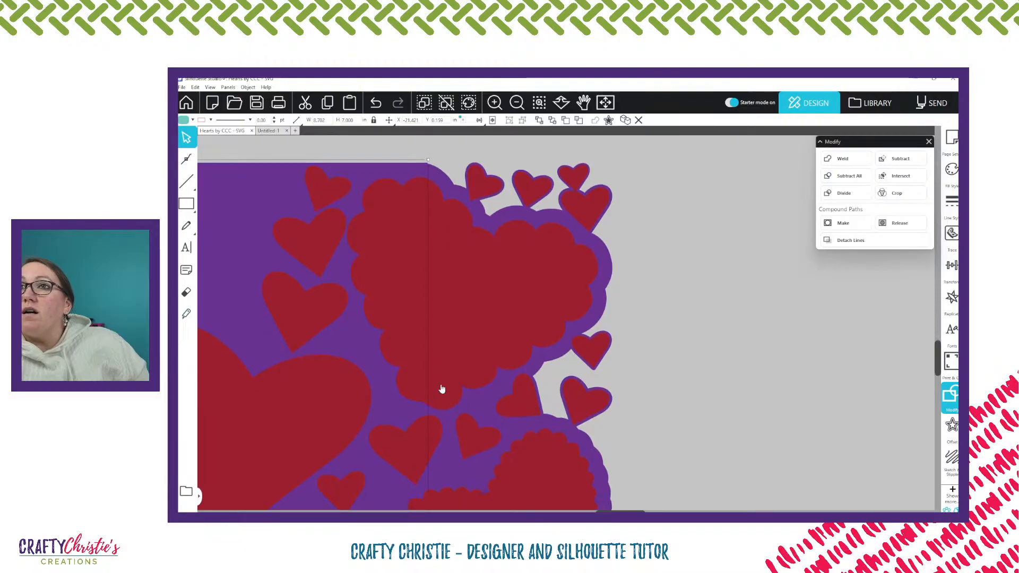
pyautogui.scroll(-5, 441, 389)
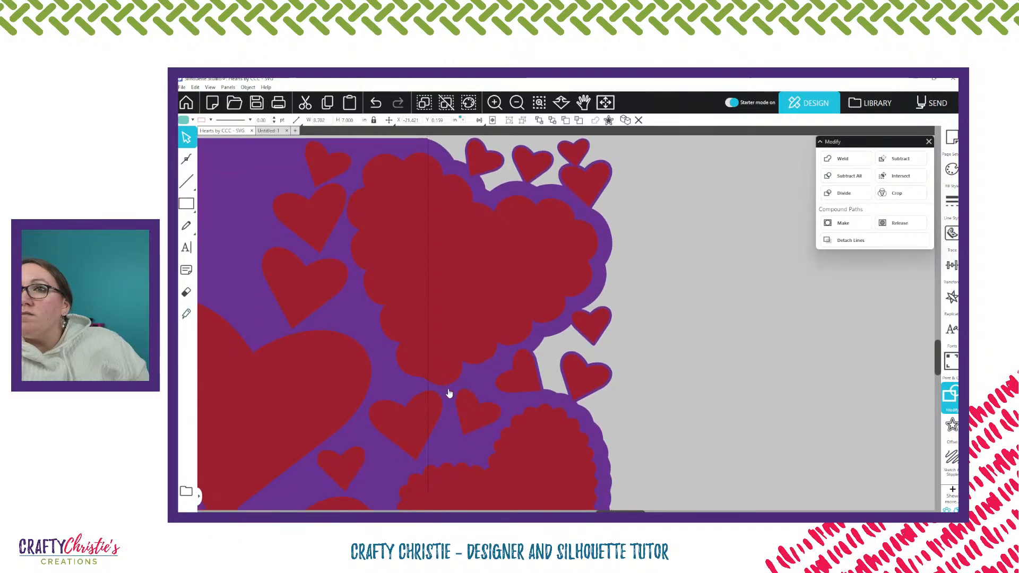
pyautogui.scroll(-10, 460, 411)
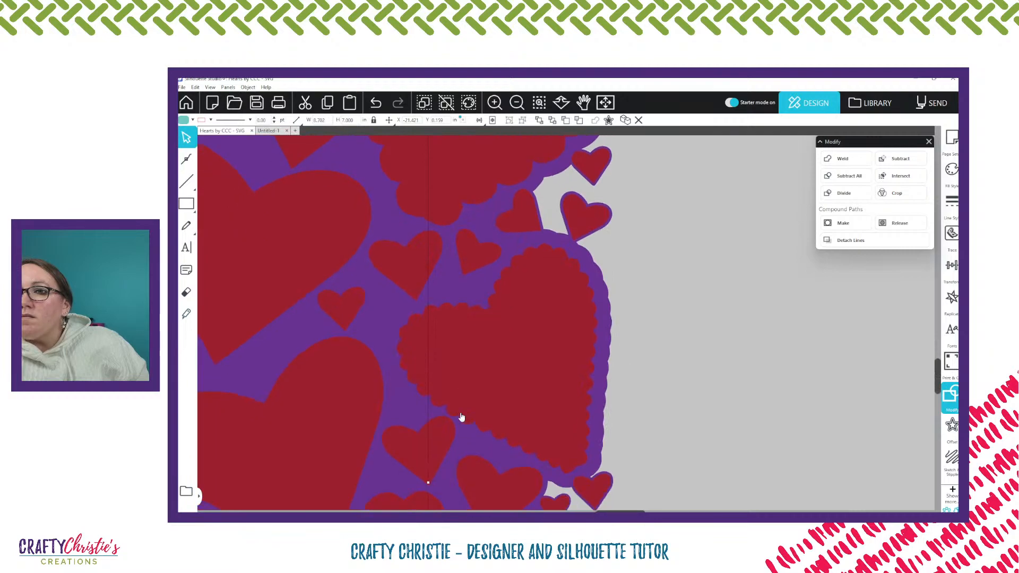
pyautogui.scroll(-1, 461, 419)
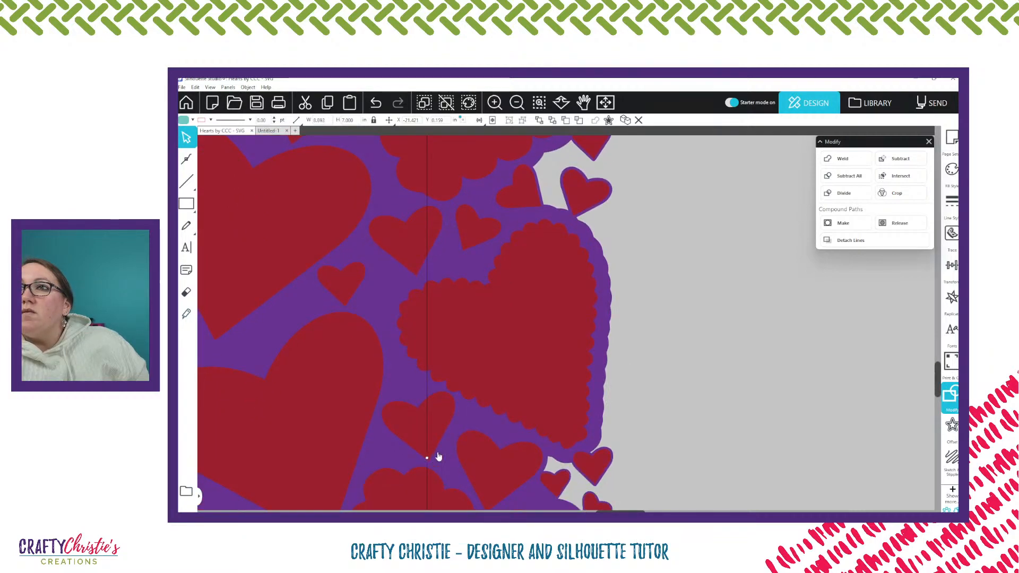
pyautogui.scroll(15, 432, 457)
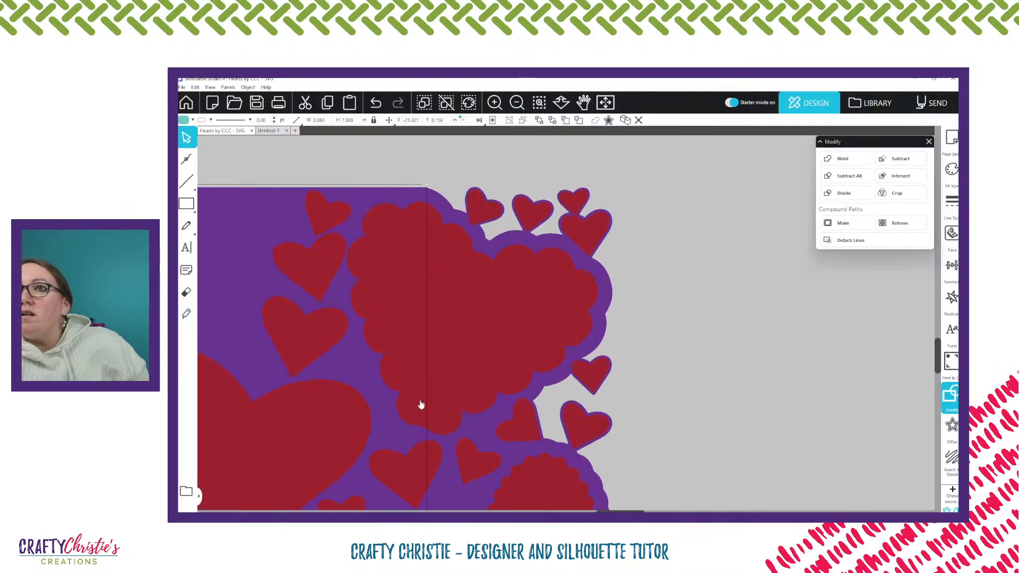
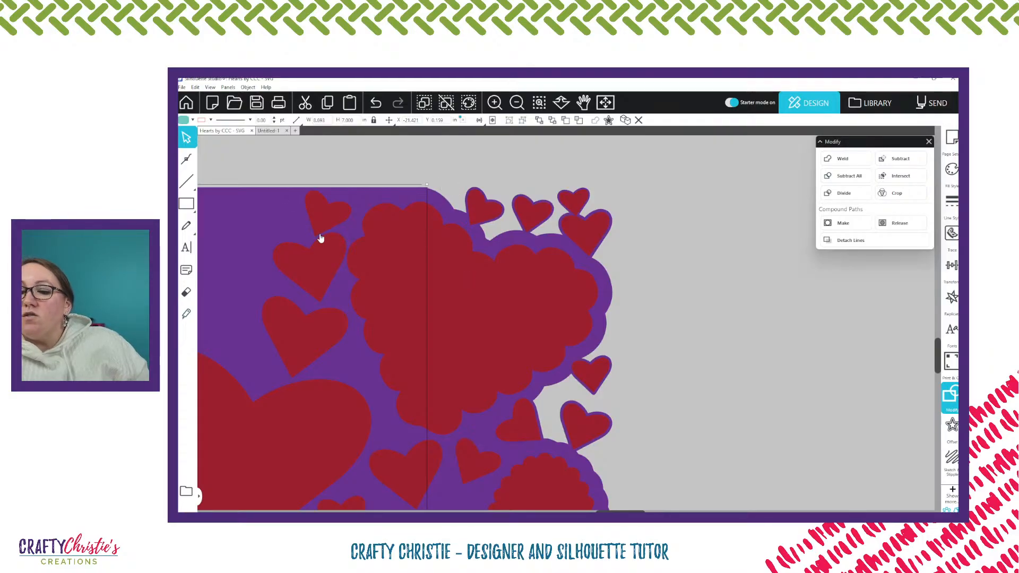
# Examine the card's upper front edge against the narrowed teal base, and undo the base's narrowing
pyautogui.hotkey('ctrl', '-')
pyautogui.press('i')
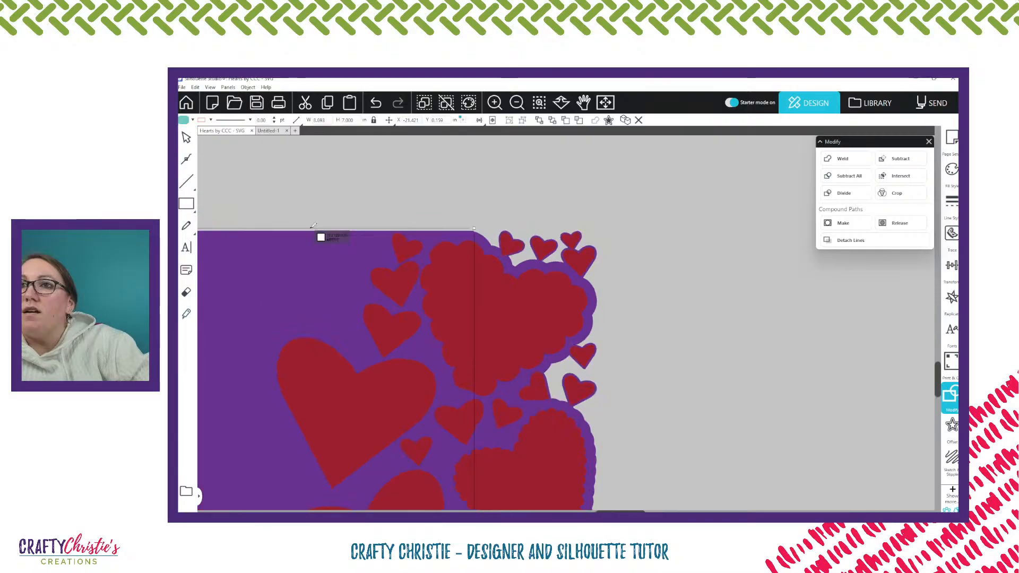
pyautogui.press('Escape')
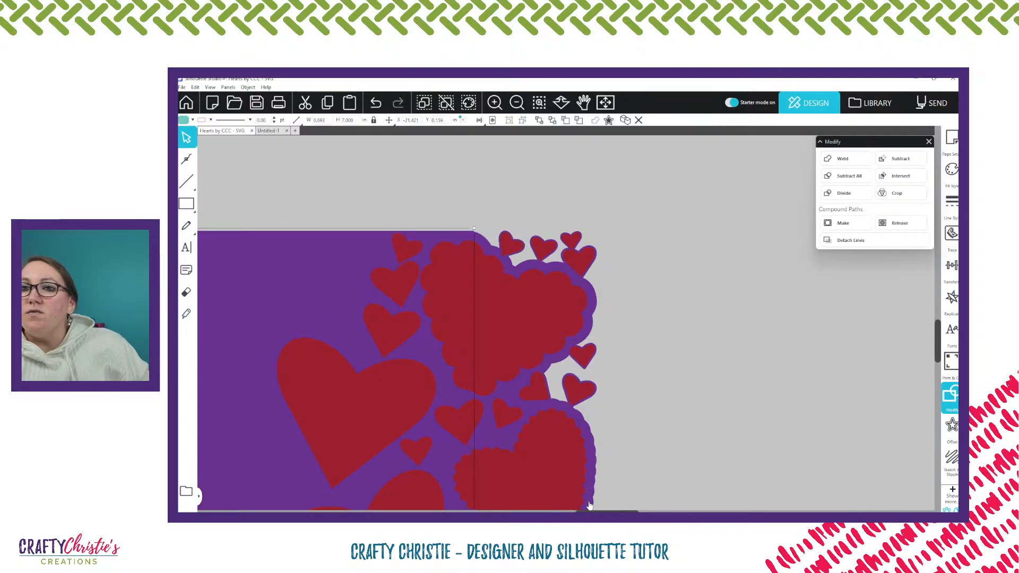
pyautogui.moveTo(610, 512)
pyautogui.mouseDown()
pyautogui.moveTo(546, 512)
pyautogui.moveTo(599, 511)
pyautogui.mouseUp()
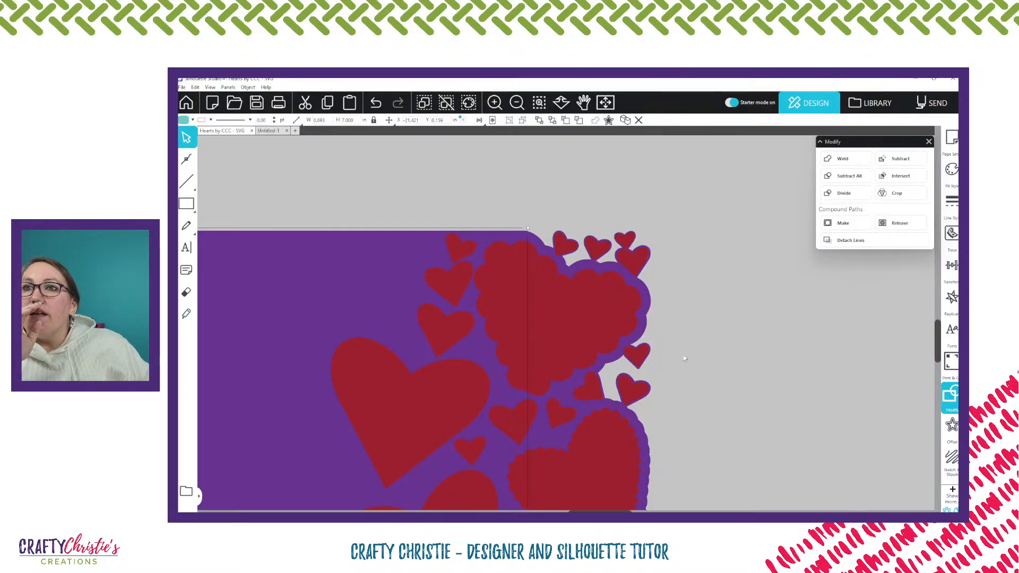
pyautogui.scroll(-1, 701, 331)
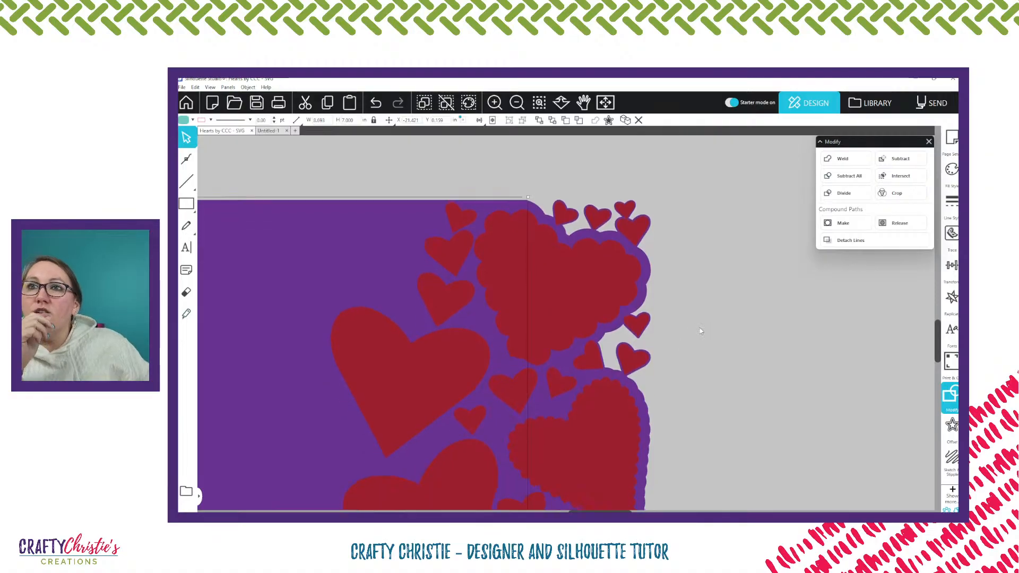
pyautogui.scroll(-2, 713, 336)
pyautogui.scroll(2, 713, 336)
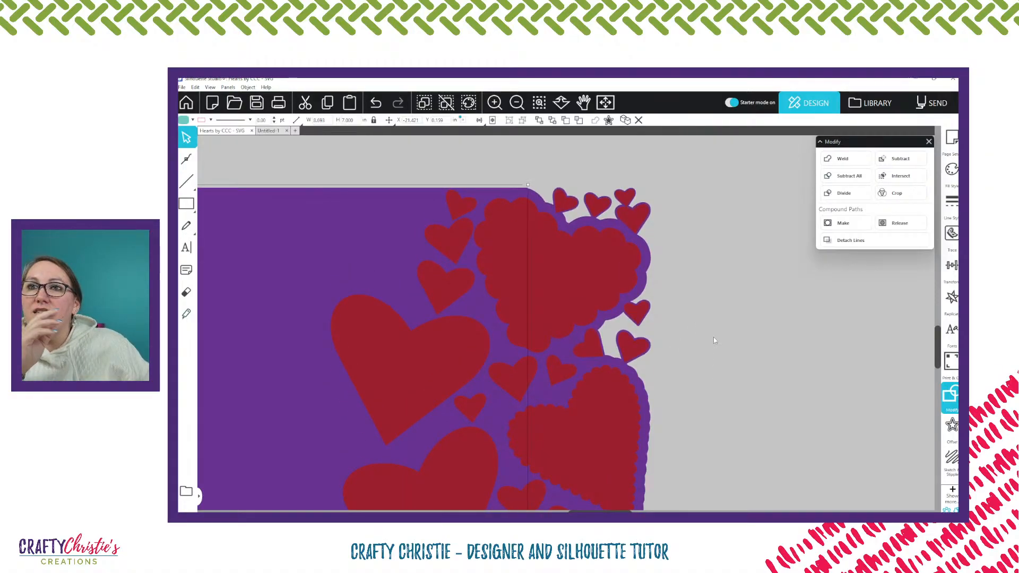
pyautogui.scroll(3, 713, 339)
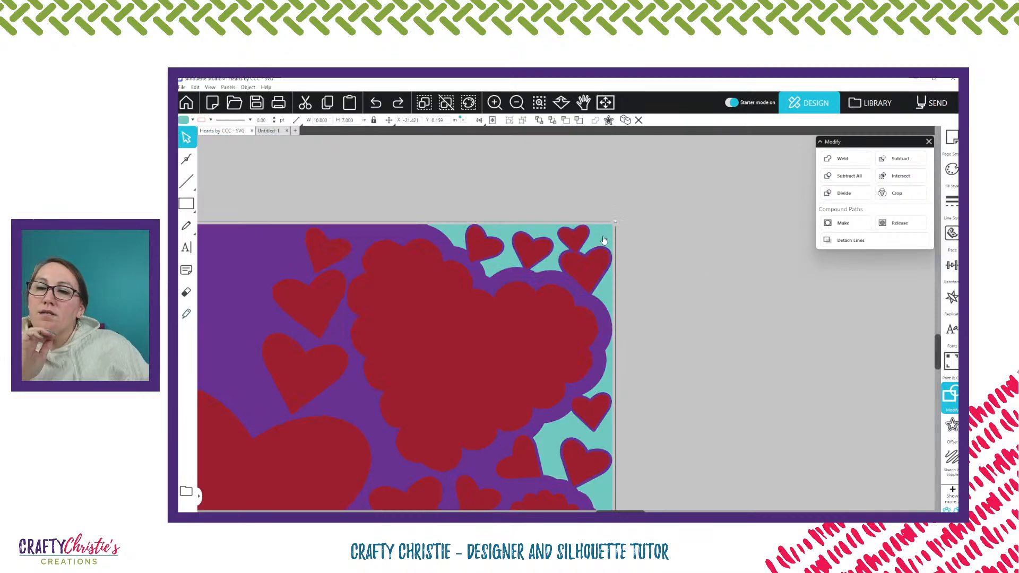
# Flip the grouped red hearts on the card's front panel horizontally
pyautogui.scroll(-3, 730, 284)
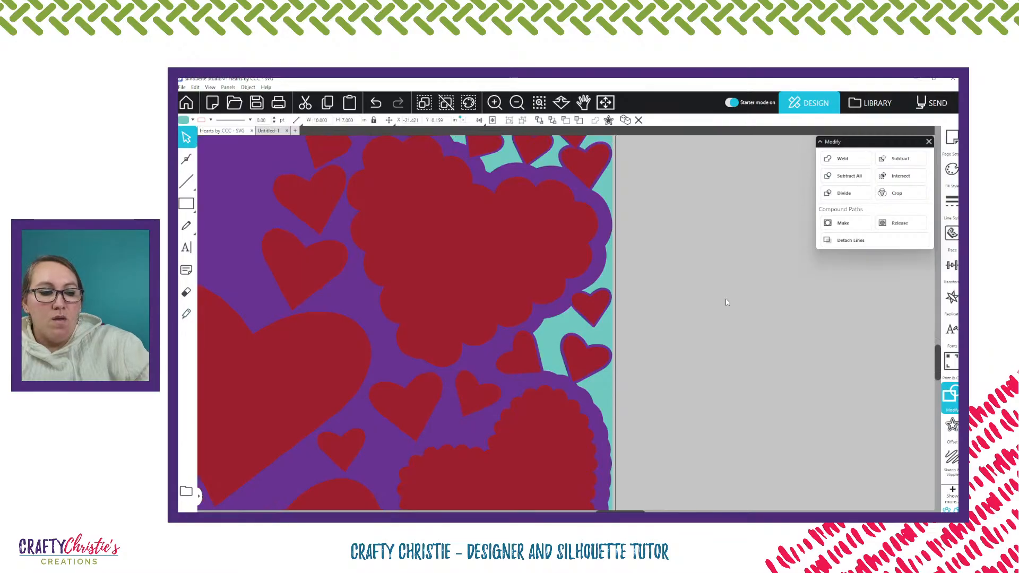
pyautogui.scroll(-3, 737, 295)
pyautogui.scroll(-2, 728, 296)
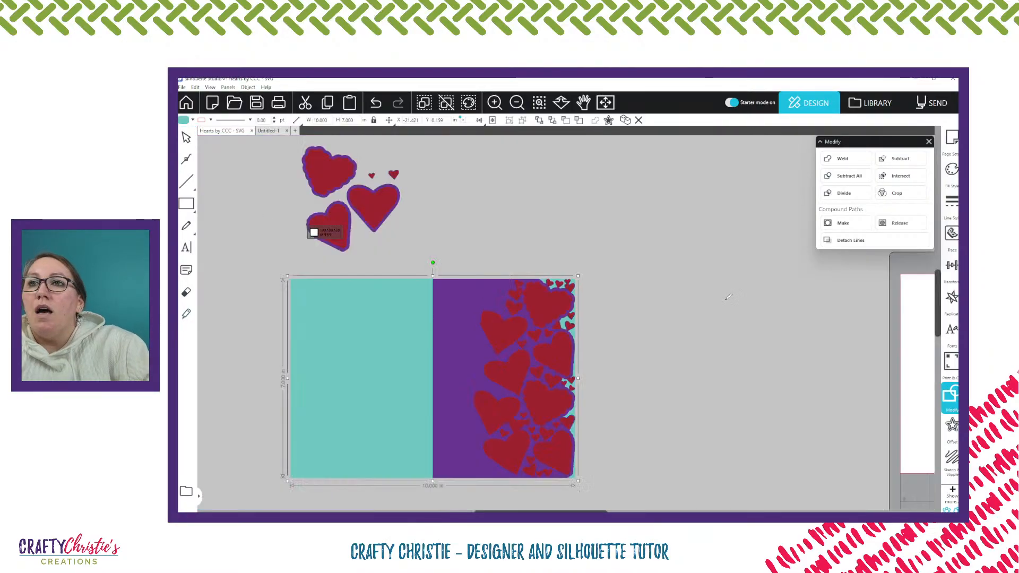
pyautogui.press('Escape')
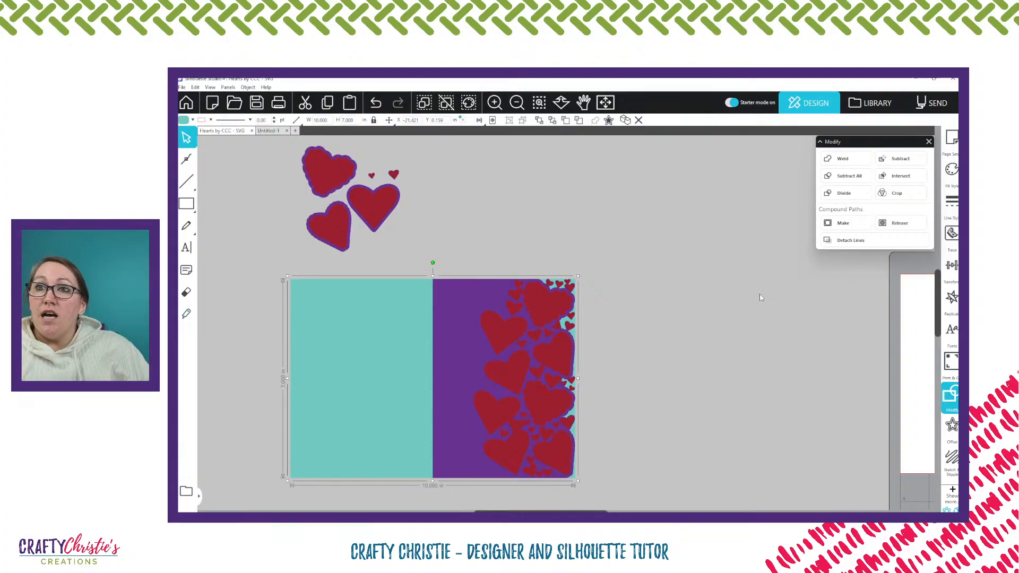
pyautogui.click(537, 307)
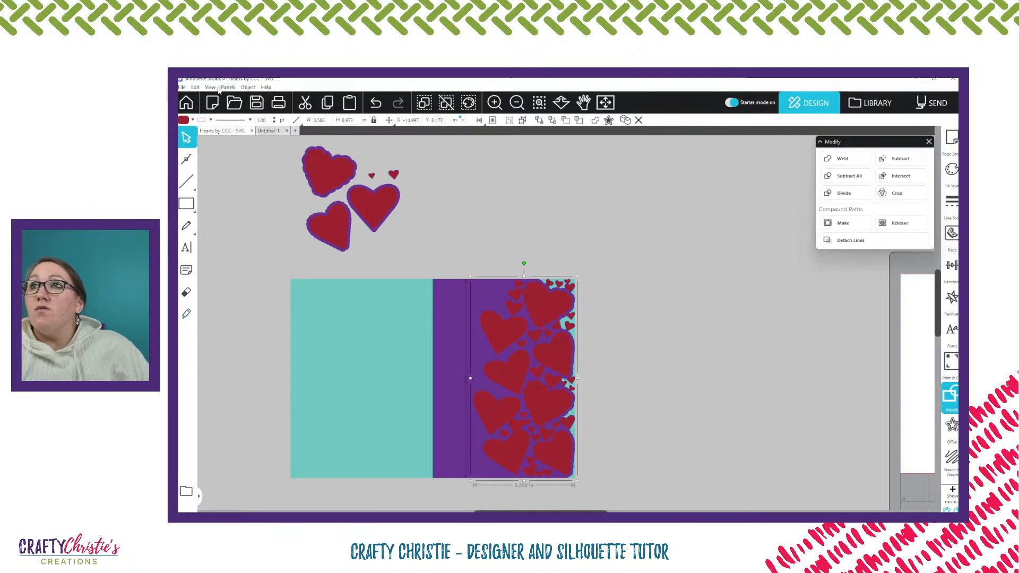
pyautogui.click(248, 87)
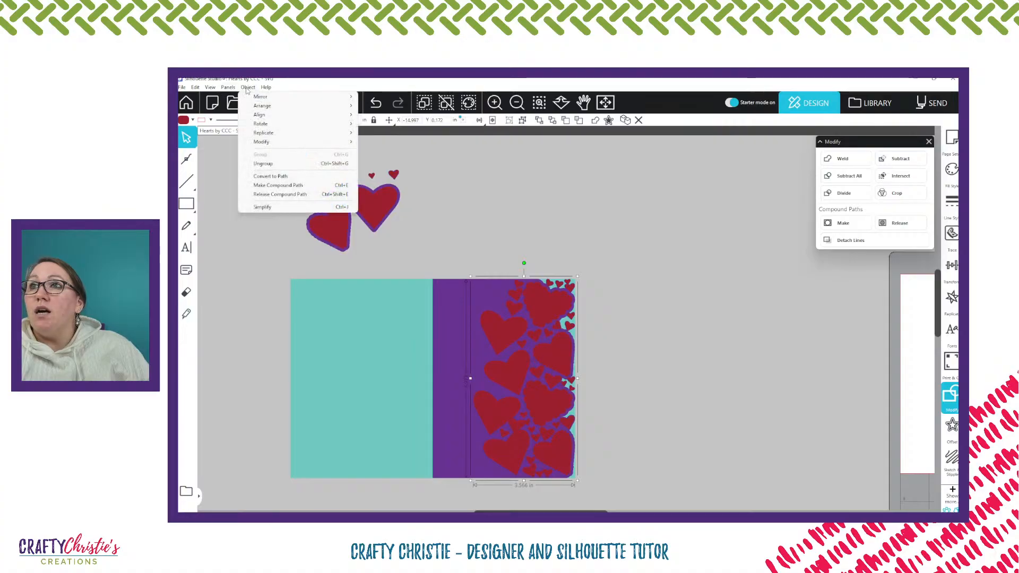
pyautogui.moveTo(262, 97)
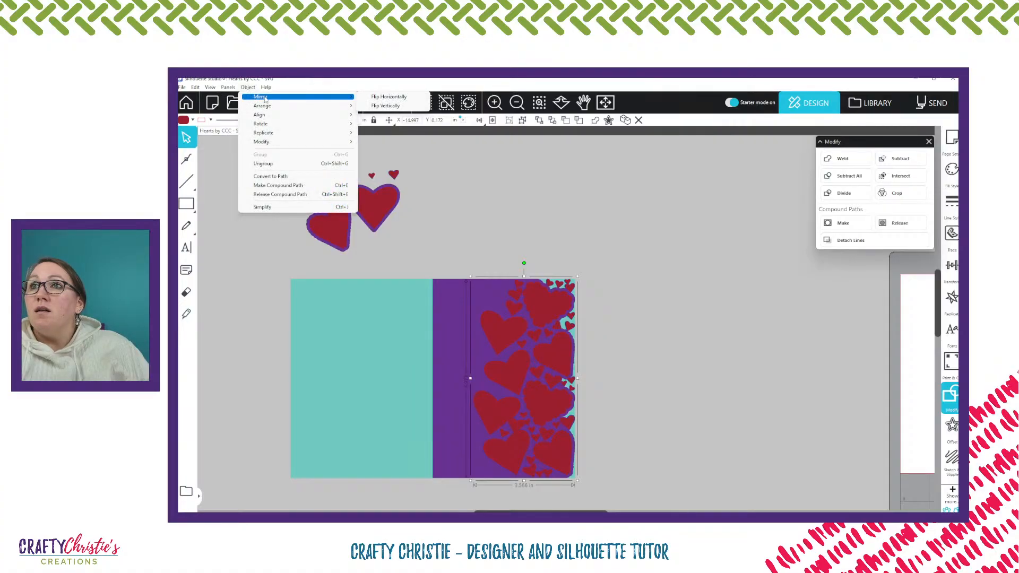
pyautogui.click(402, 101)
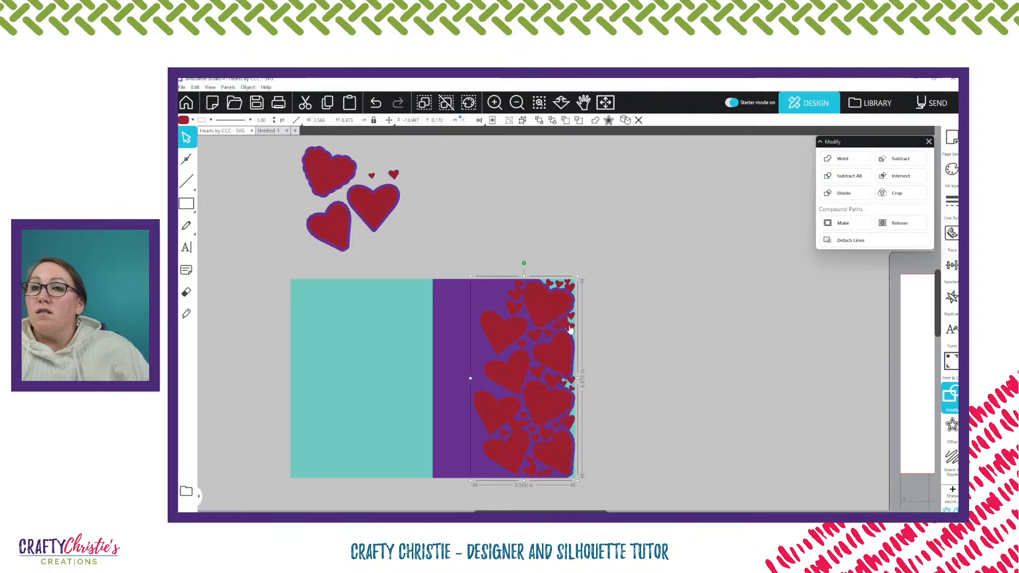
# Nudge the flipped red heart group left behind the purple panel until it reaches past the card's fold
pyautogui.press('Left')
pyautogui.press('Left')
pyautogui.press('Left')
pyautogui.press('Left')
pyautogui.press('Left')
pyautogui.press('Left')
pyautogui.press('Left')
pyautogui.press('Left')
pyautogui.press('Left')
pyautogui.press('Left')
pyautogui.press('Left')
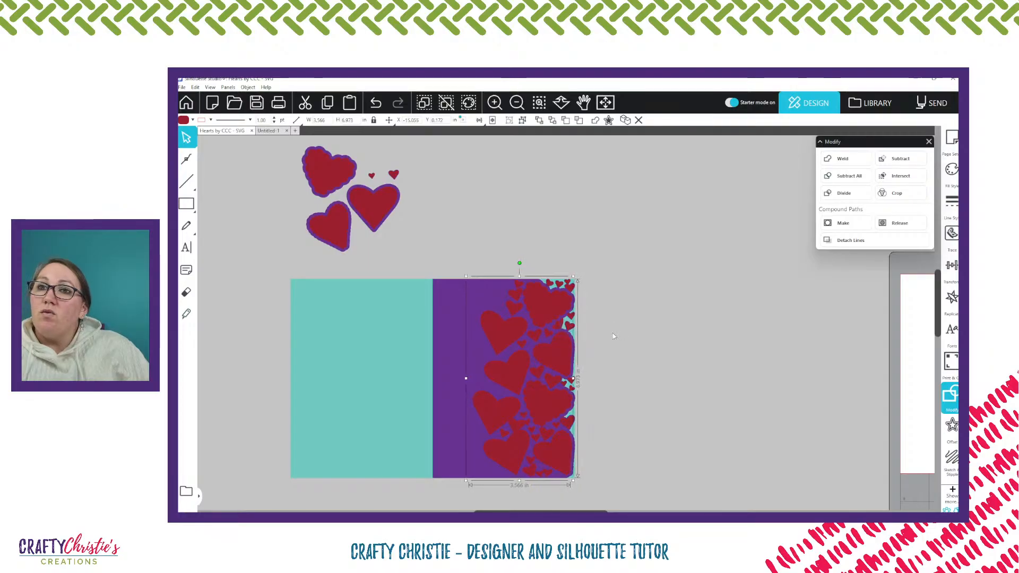
pyautogui.press('Left')
pyautogui.press('Left')
pyautogui.press('Left')
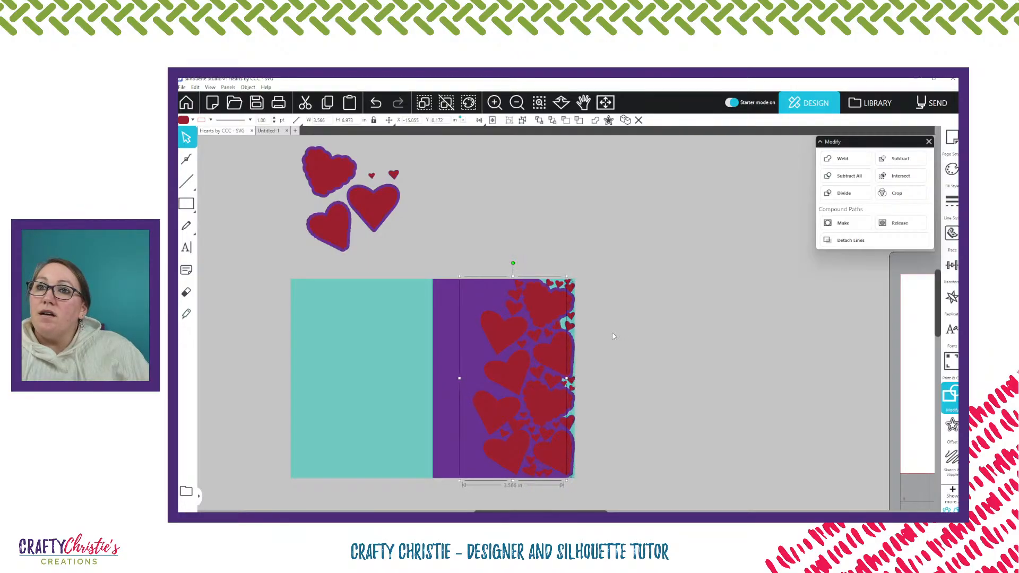
pyautogui.press('Left')
pyautogui.press('Left')
pyautogui.press('Left')
pyautogui.press('Left')
pyautogui.press('Left')
pyautogui.press('Left')
pyautogui.press('Left')
pyautogui.press('Left')
pyautogui.press('Left')
pyautogui.press('Left')
pyautogui.press('Left')
pyautogui.press('Left')
pyautogui.press('Left')
pyautogui.press('Left')
pyautogui.press('Left')
pyautogui.press('Left')
pyautogui.press('Left')
pyautogui.press('Left')
pyautogui.press('Left')
pyautogui.press('Left')
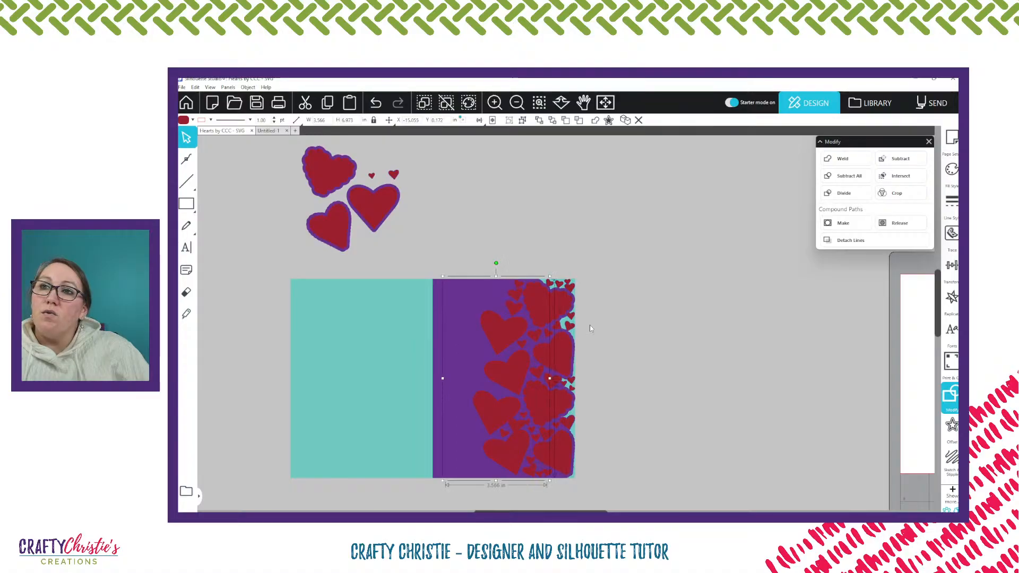
pyautogui.press('Left')
pyautogui.press('Left')
pyautogui.press('Left')
pyautogui.press('Left')
pyautogui.press('Left')
pyautogui.press('Left')
pyautogui.press('Left')
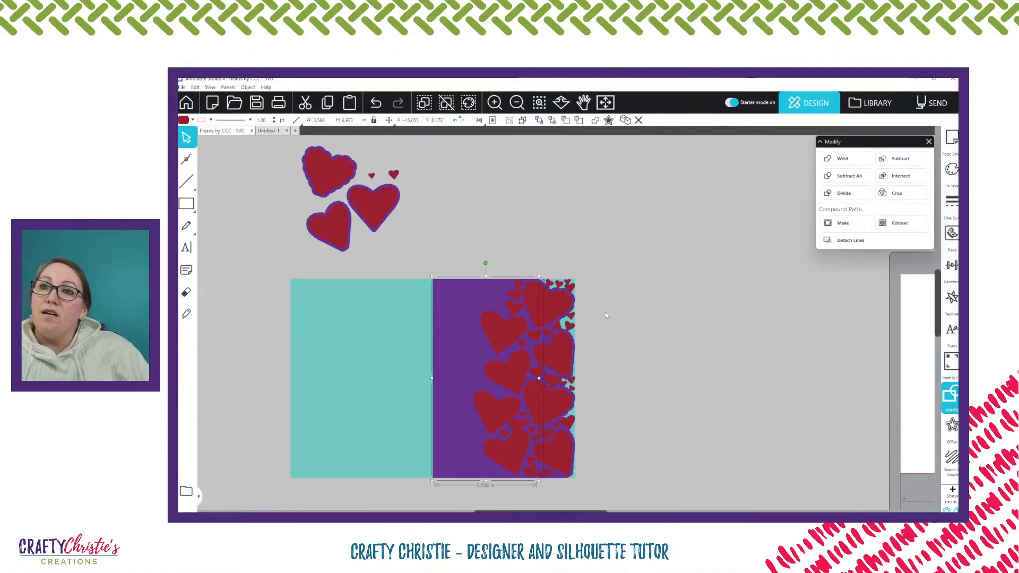
pyautogui.press('Left')
pyautogui.press('Left')
pyautogui.press('Left')
pyautogui.press('Left')
pyautogui.press('Left')
pyautogui.press('Left')
pyautogui.press('Left')
pyautogui.press('Left')
pyautogui.press('Left')
pyautogui.press('Left')
pyautogui.press('Left')
pyautogui.press('Left')
pyautogui.press('Left')
pyautogui.press('Left')
pyautogui.press('Left')
pyautogui.press('Left')
pyautogui.press('Left')
pyautogui.press('Left')
pyautogui.press('Left')
pyautogui.press('Left')
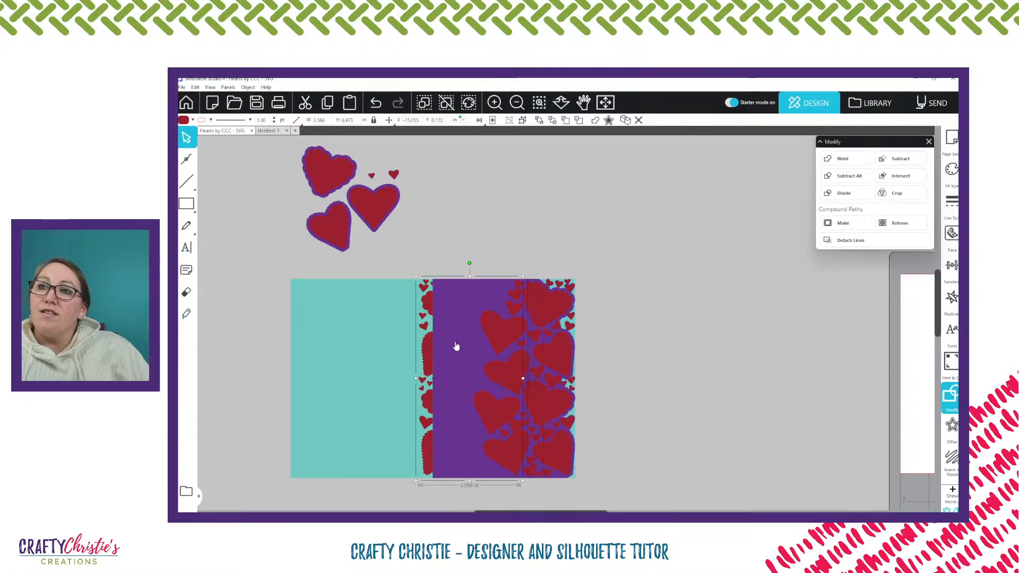
# Move the flipped red heart group off the card into the empty workspace, and delete it
pyautogui.moveTo(432, 360); pyautogui.dragTo(401, 359)
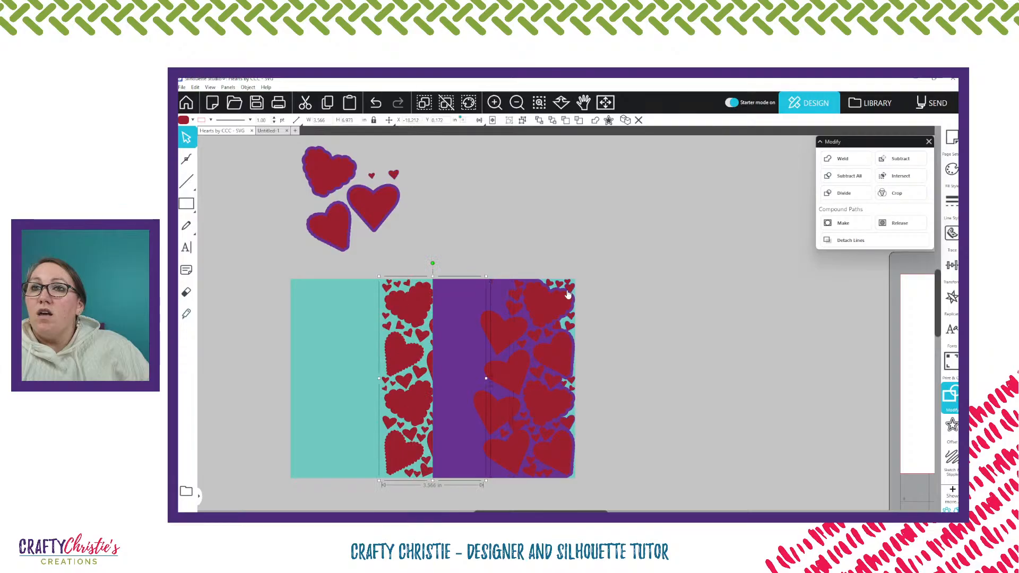
pyautogui.moveTo(401, 355); pyautogui.dragTo(702, 301)
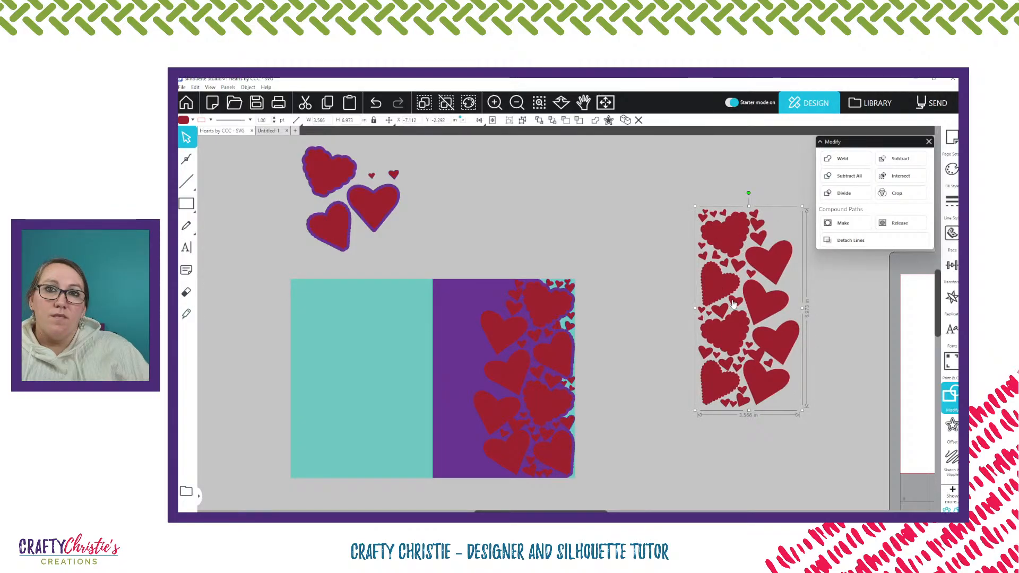
pyautogui.press('Delete')
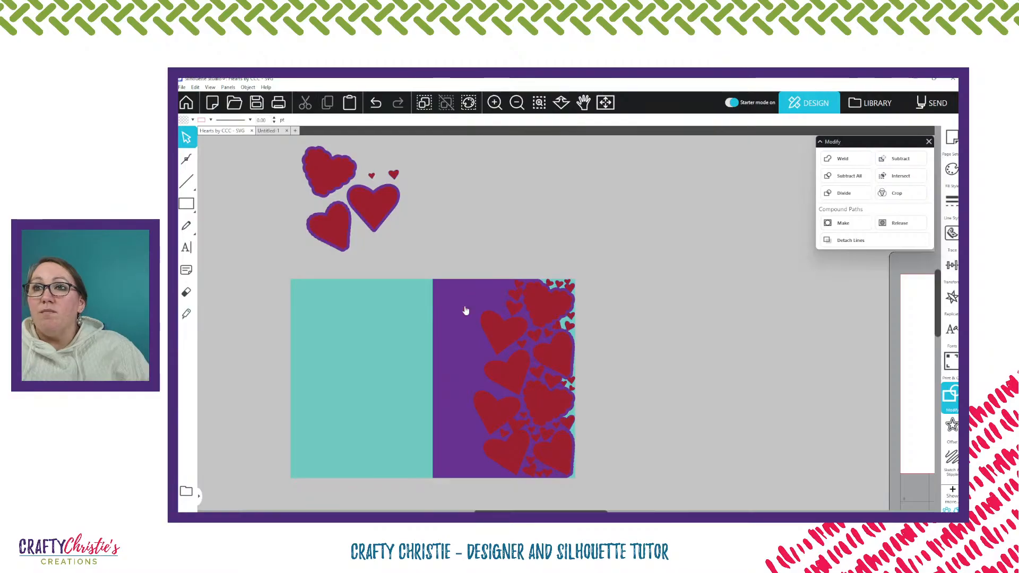
# Replicate the cut purple panel as a mirrored copy to the left, covering the card's teal back
pyautogui.click(451, 298)
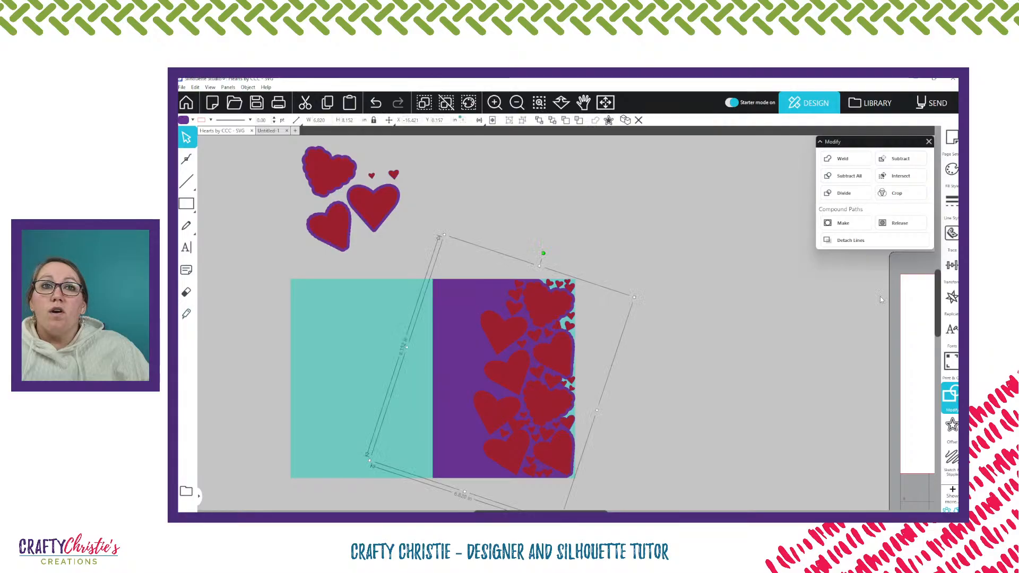
pyautogui.click(951, 297)
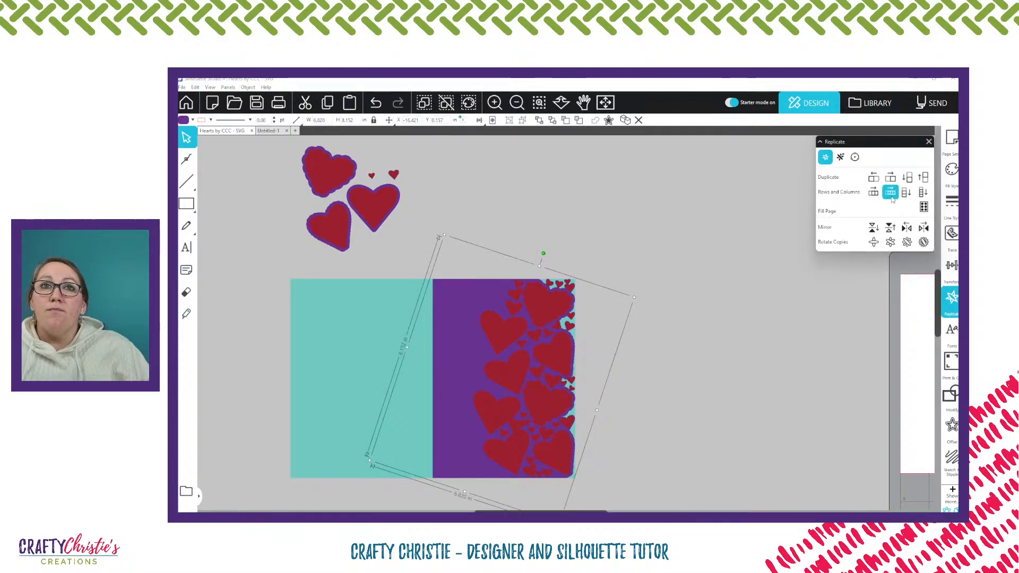
pyautogui.click(905, 230)
pyautogui.click(717, 282)
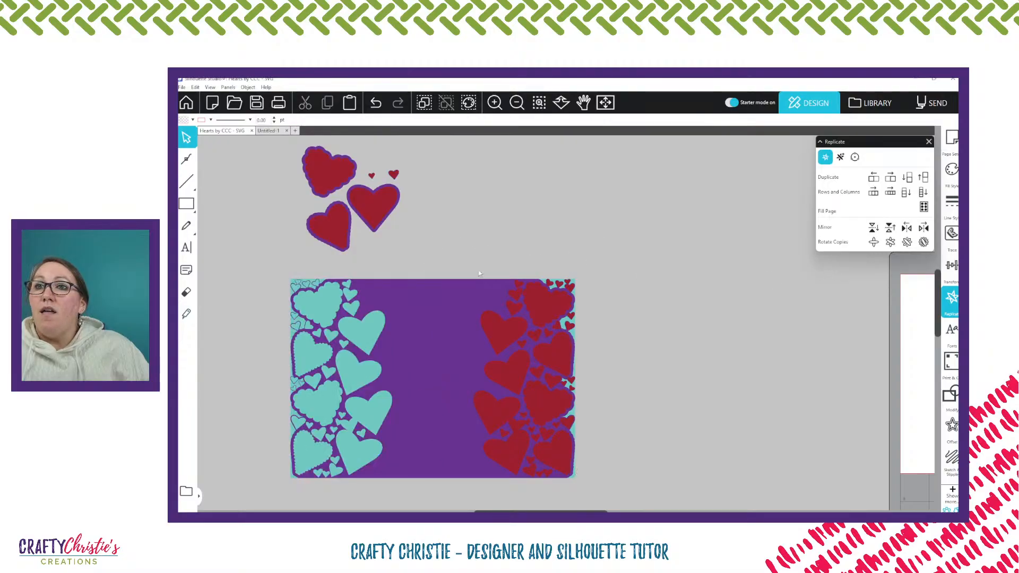
# Weld a copy of both purple halves into one double-sided heart-bordered panel, and place it up beside the card
pyautogui.click(412, 299)
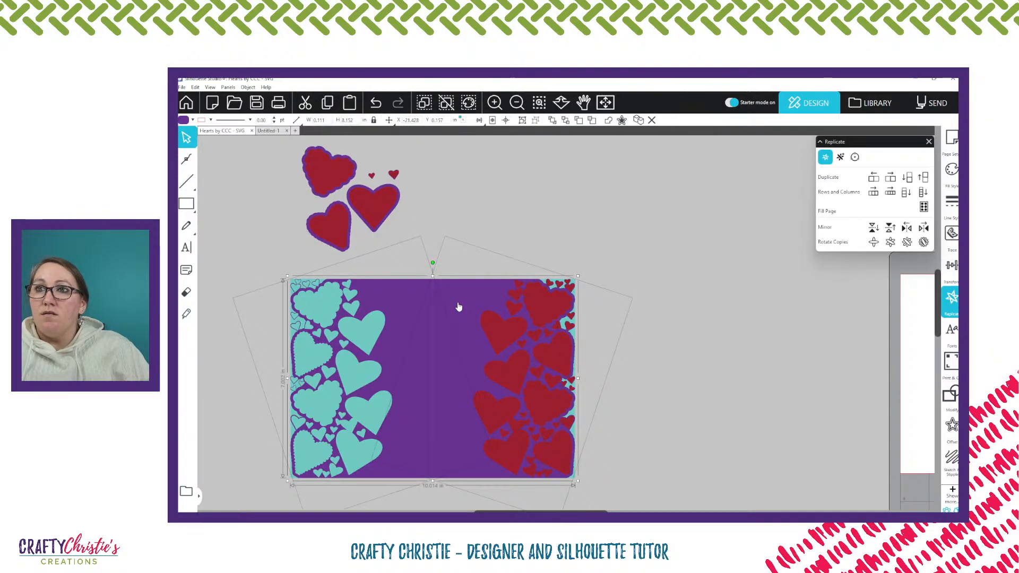
pyautogui.moveTo(459, 307); pyautogui.dragTo(758, 303)
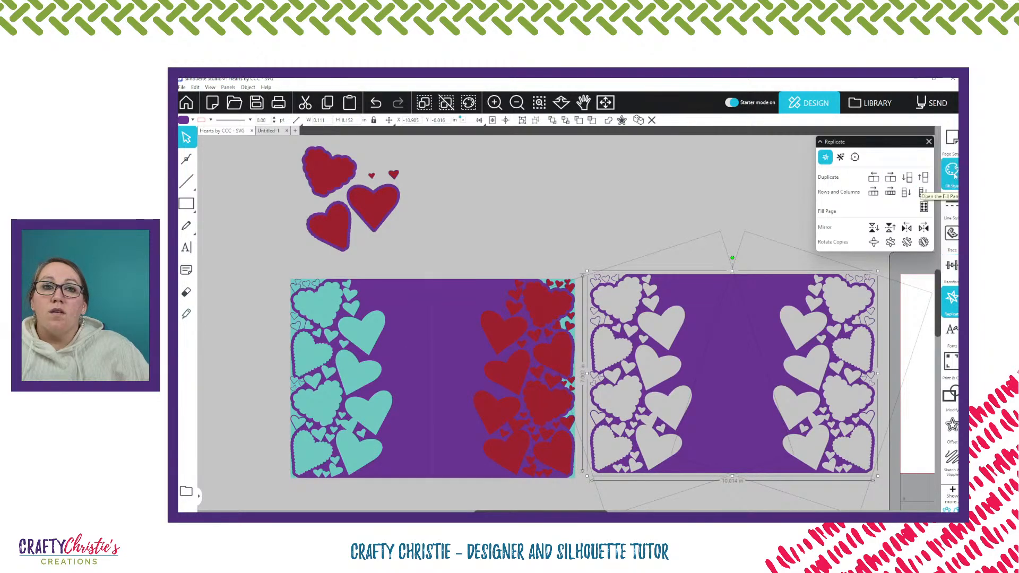
pyautogui.click(950, 395)
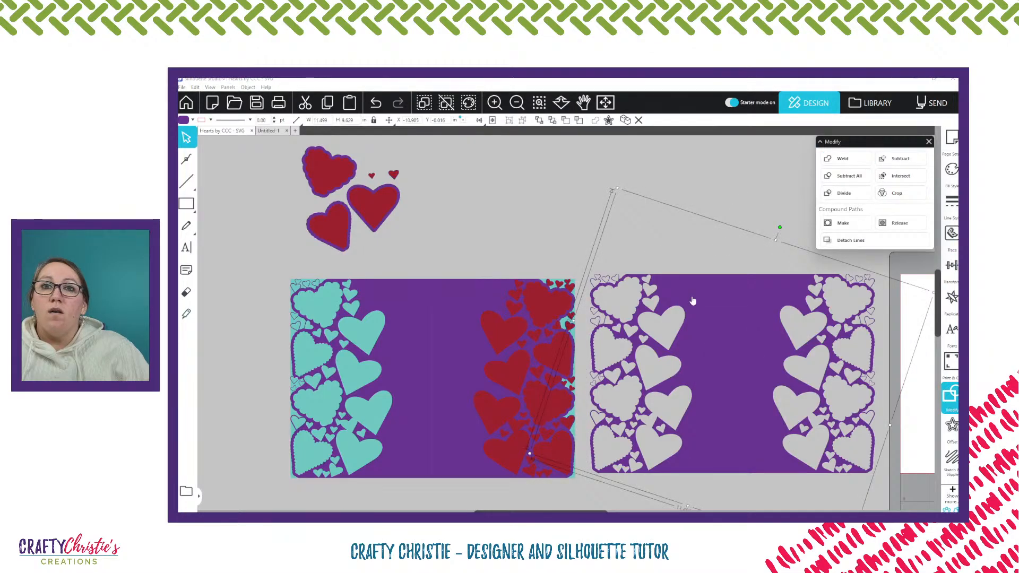
pyautogui.moveTo(762, 370); pyautogui.dragTo(753, 339)
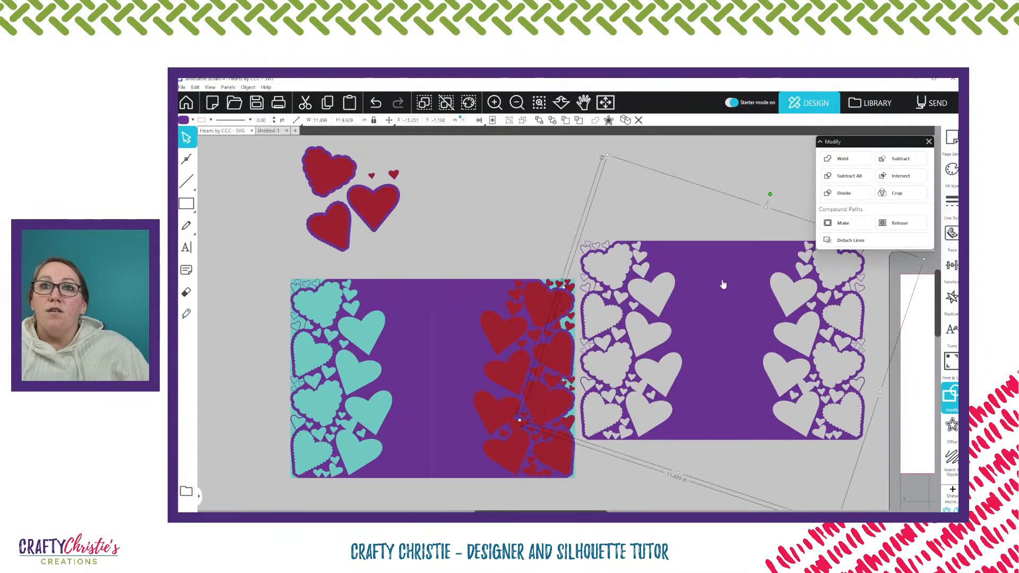
pyautogui.click(739, 169)
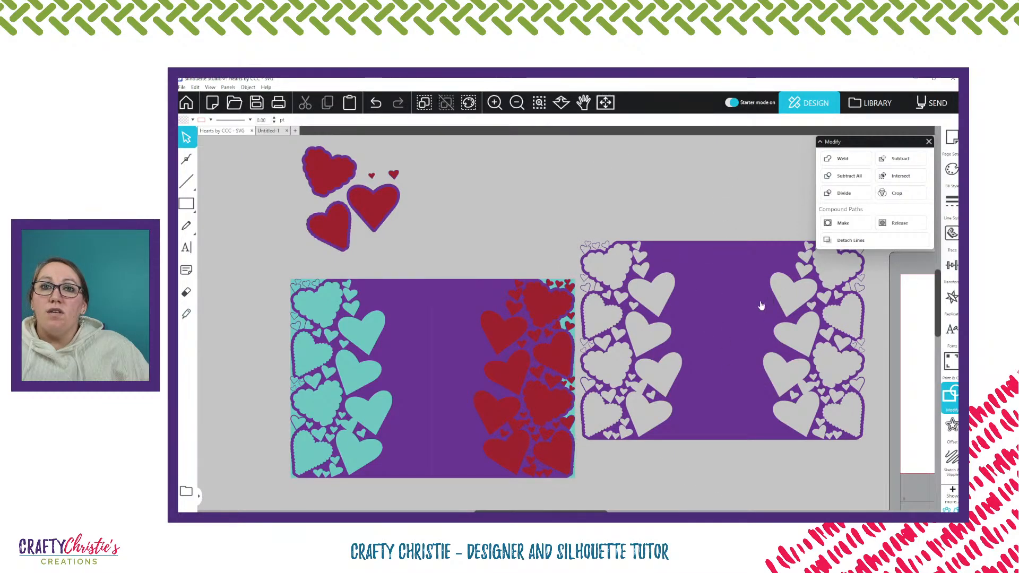
pyautogui.moveTo(761, 306); pyautogui.dragTo(780, 211)
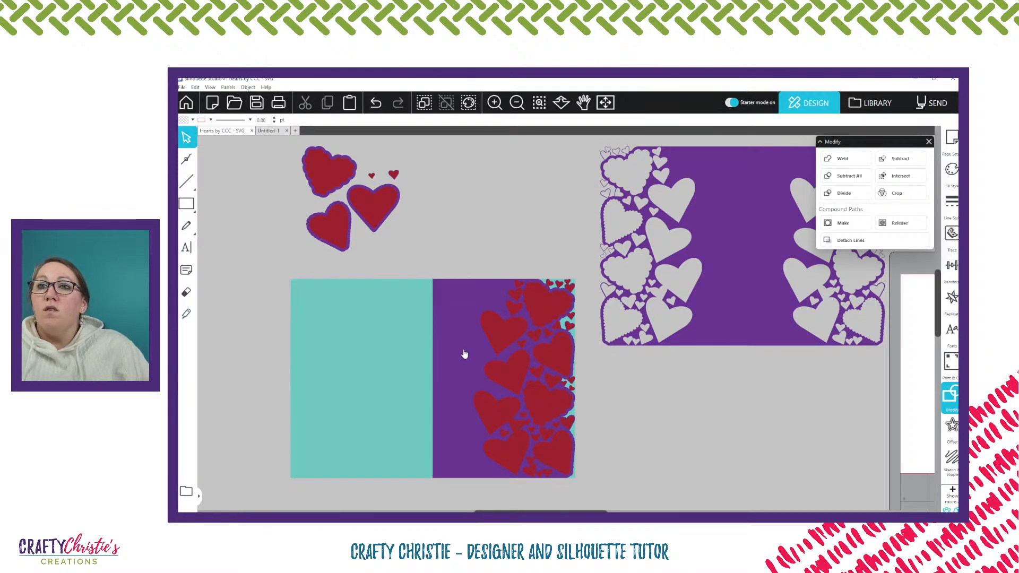
# Remove the mirrored purple half from the card's teal back, and inspect the remaining front panel's edit points
pyautogui.click(463, 346)
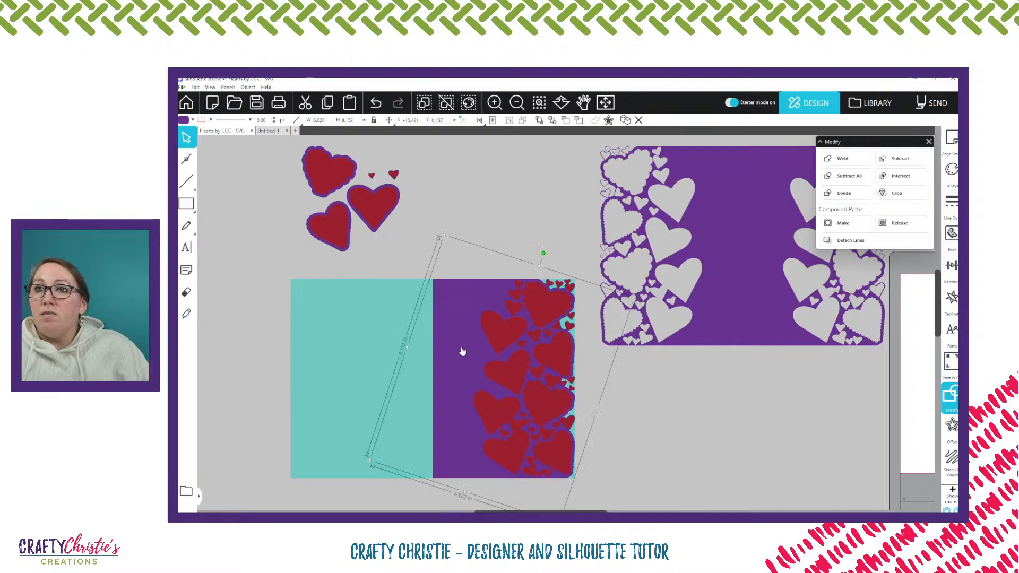
pyautogui.doubleClick(461, 345)
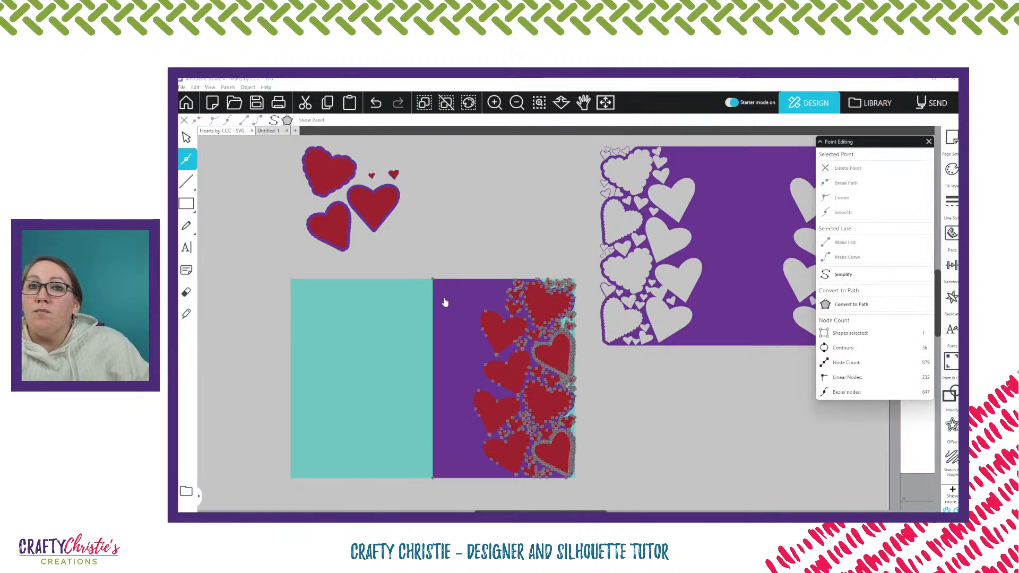
pyautogui.click(648, 455)
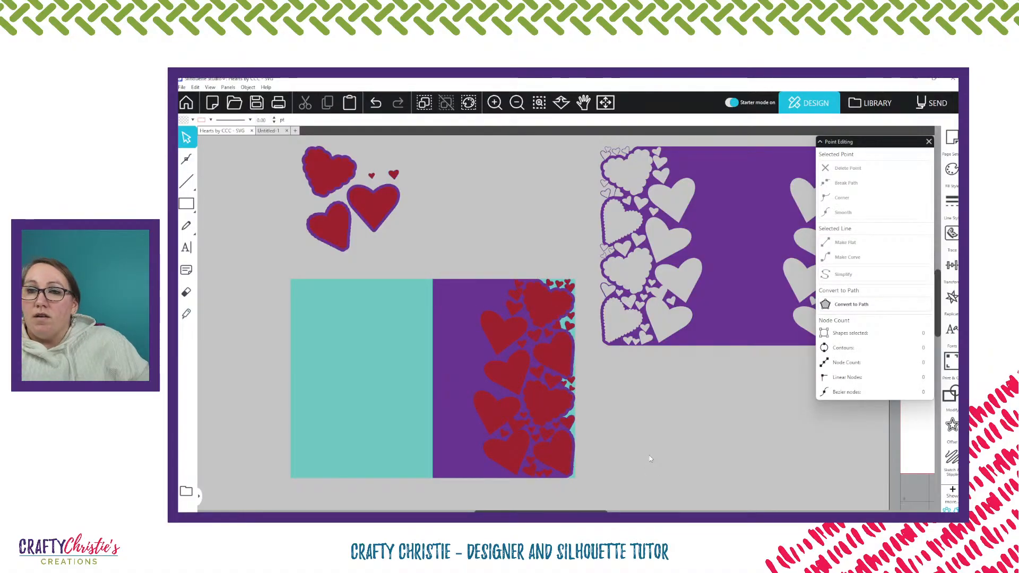
pyautogui.click(435, 356)
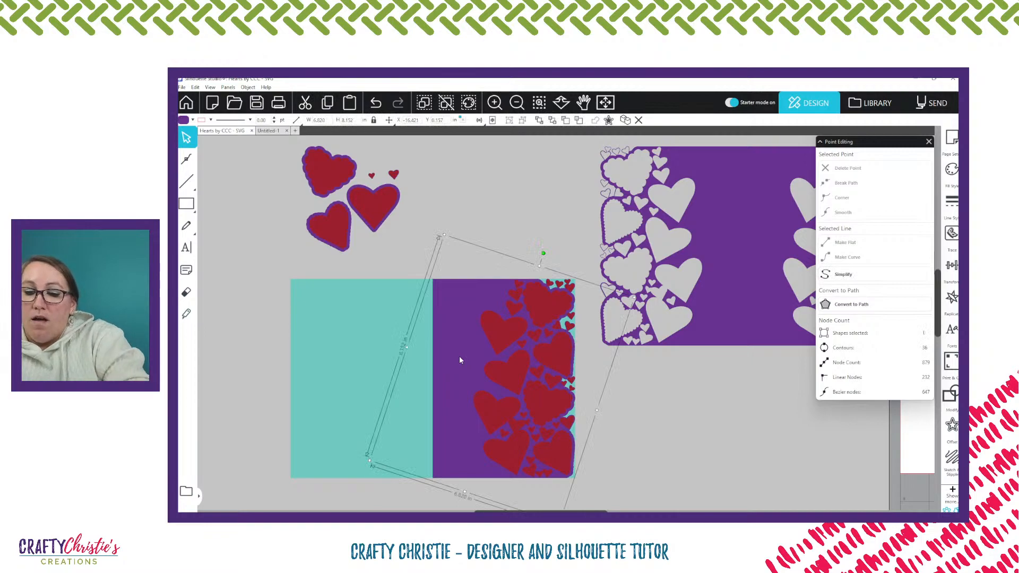
pyautogui.press('i')
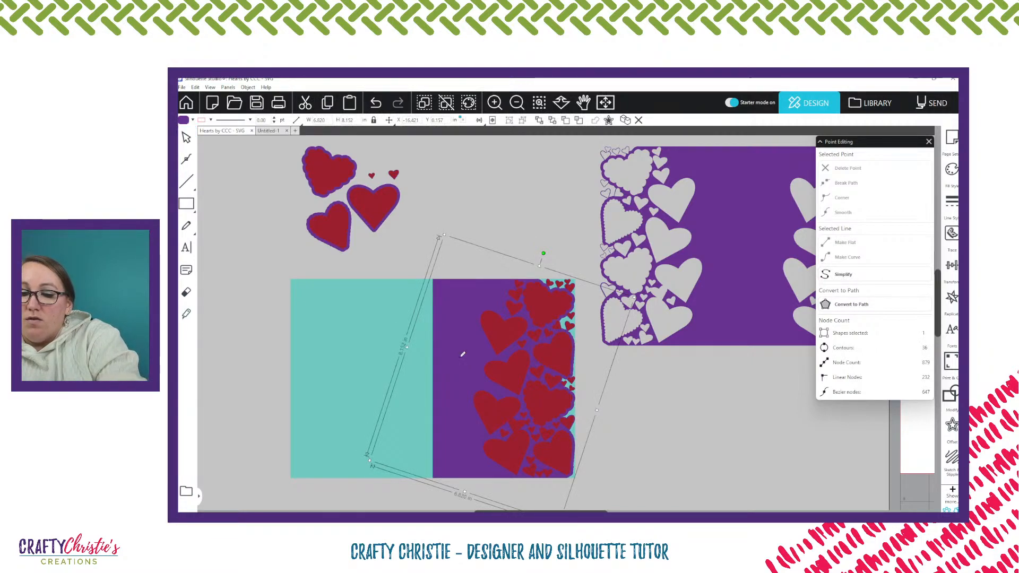
# Fill the selected front panel copy with green, and bring it to the front of the card
pyautogui.press('Escape')
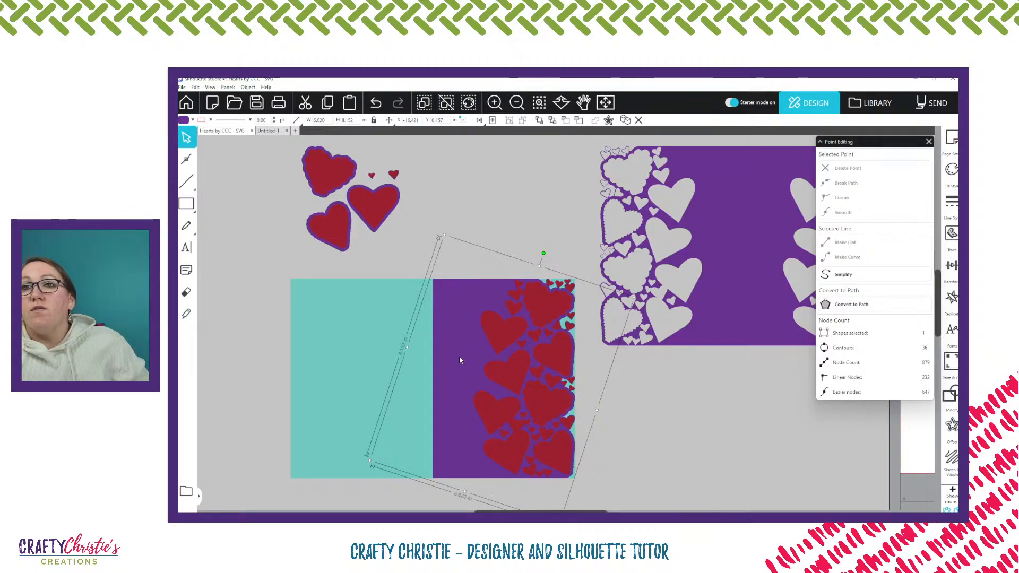
pyautogui.click(187, 120)
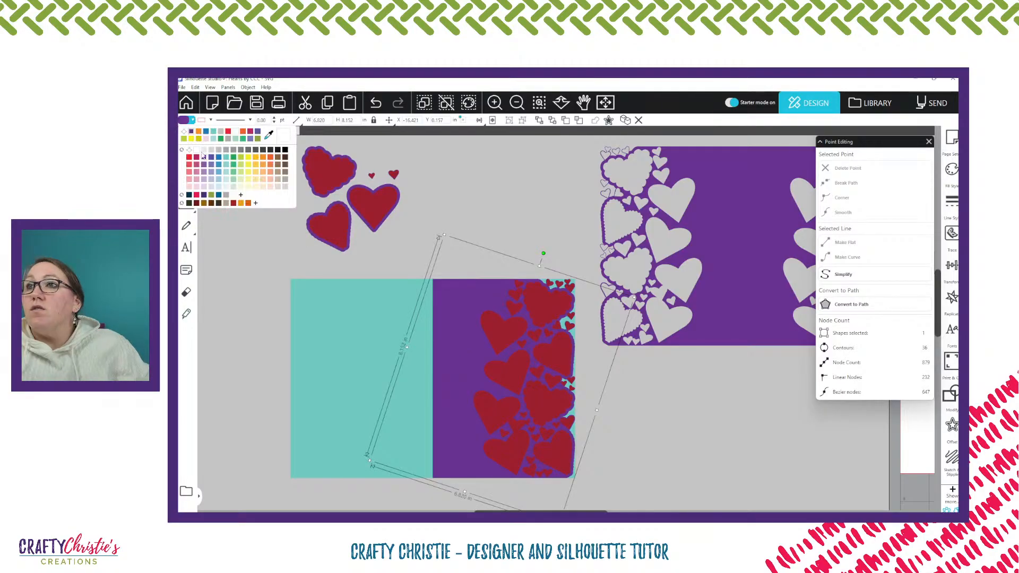
pyautogui.click(233, 157)
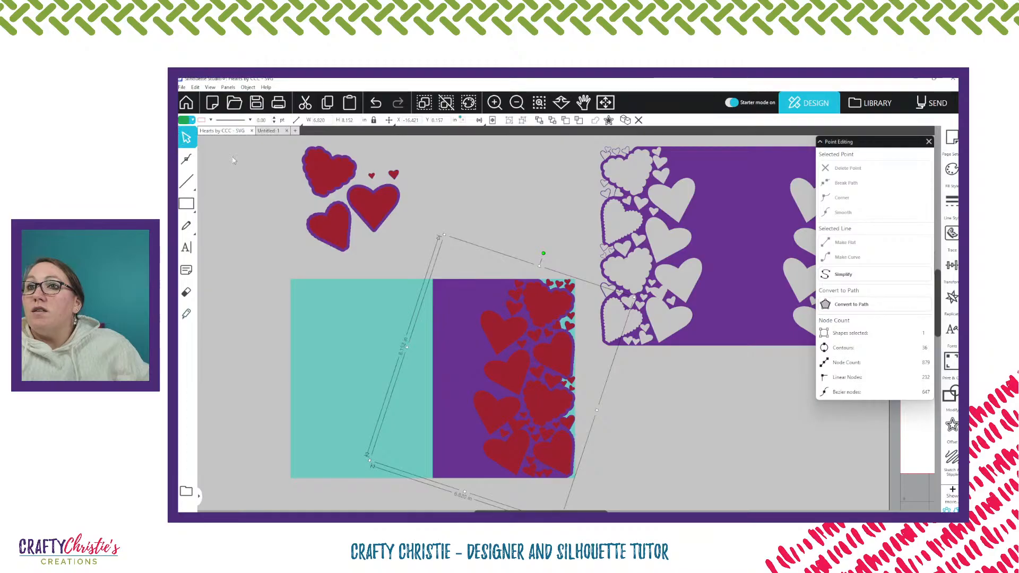
pyautogui.click(539, 121)
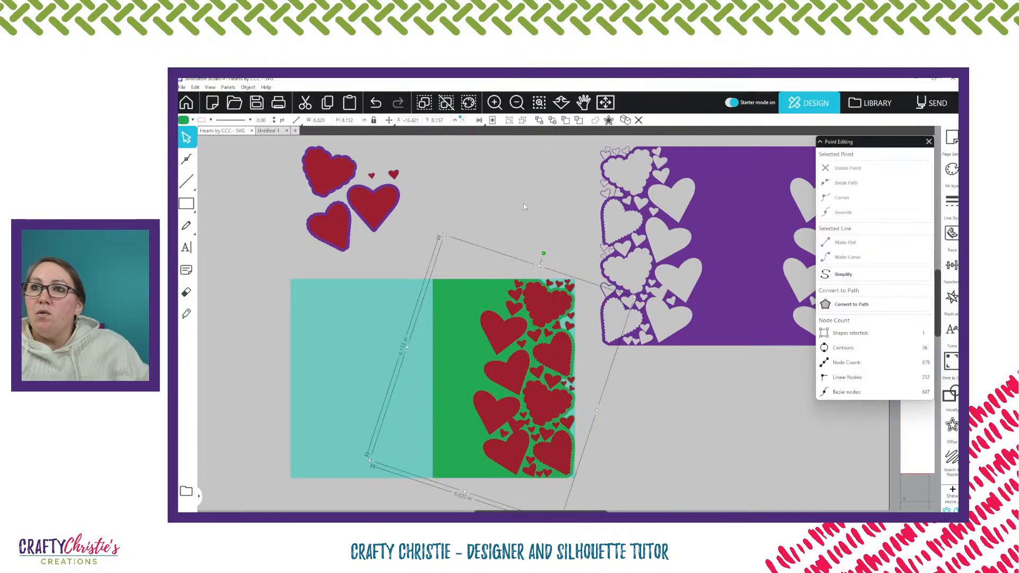
# Add a point on the green panel's fold-side edge, and stretch it to the upper outer corner of the teal back
pyautogui.doubleClick(462, 322)
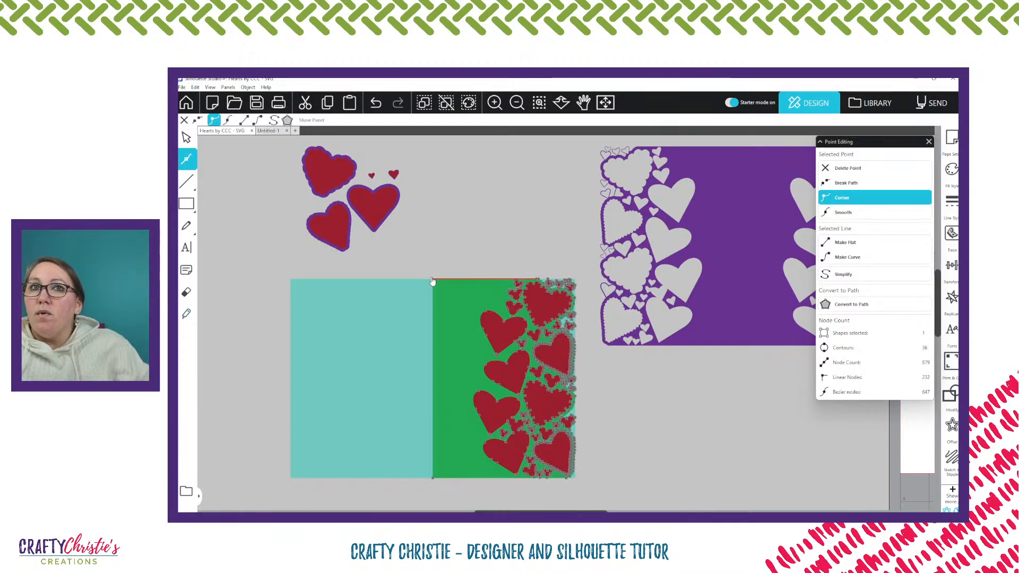
pyautogui.click(433, 479)
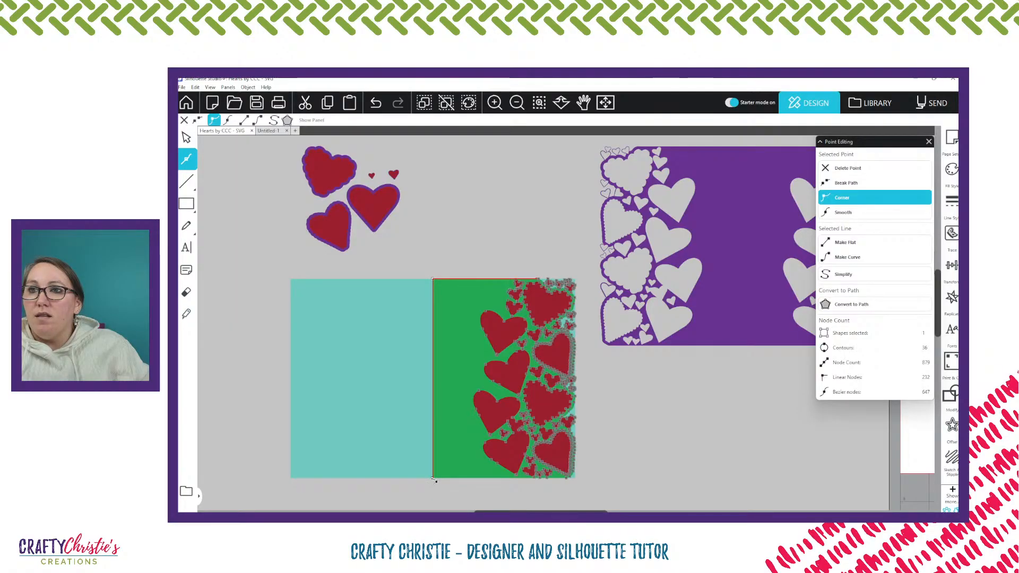
pyautogui.moveTo(432, 478); pyautogui.dragTo(291, 280)
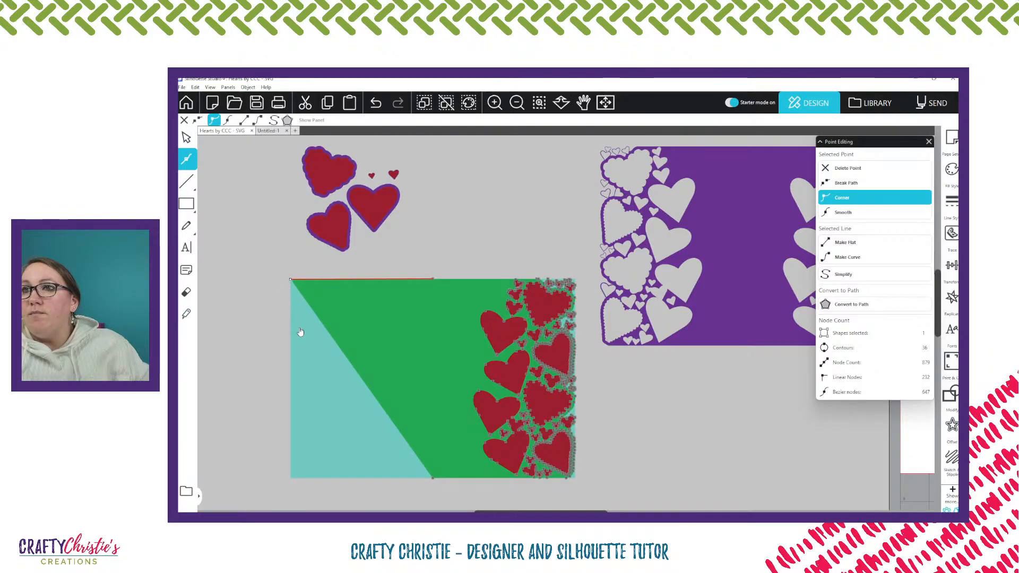
pyautogui.press('i')
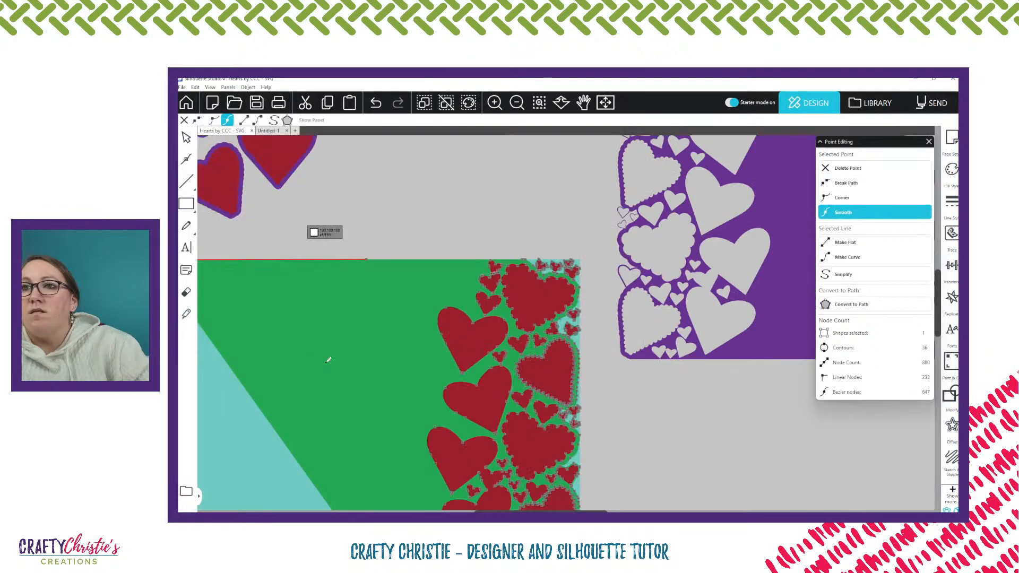
pyautogui.press('i')
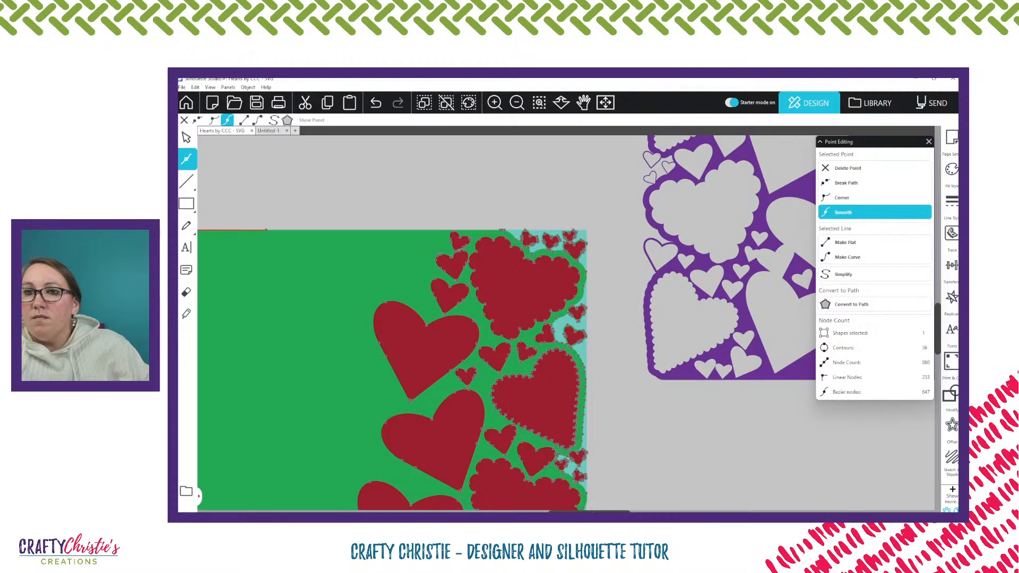
pyautogui.moveTo(592, 511); pyautogui.dragTo(498, 511)
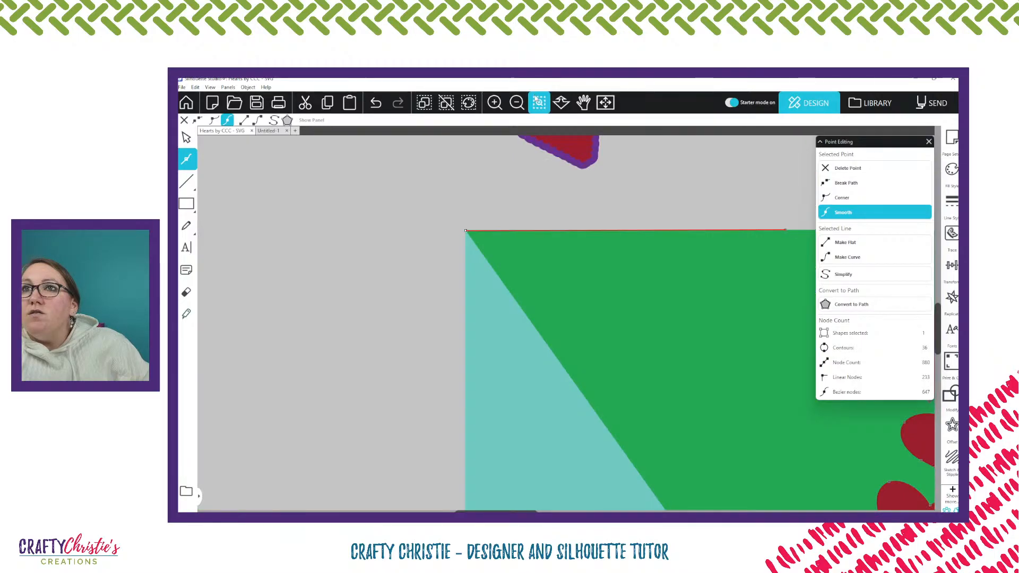
pyautogui.doubleClick(494, 103)
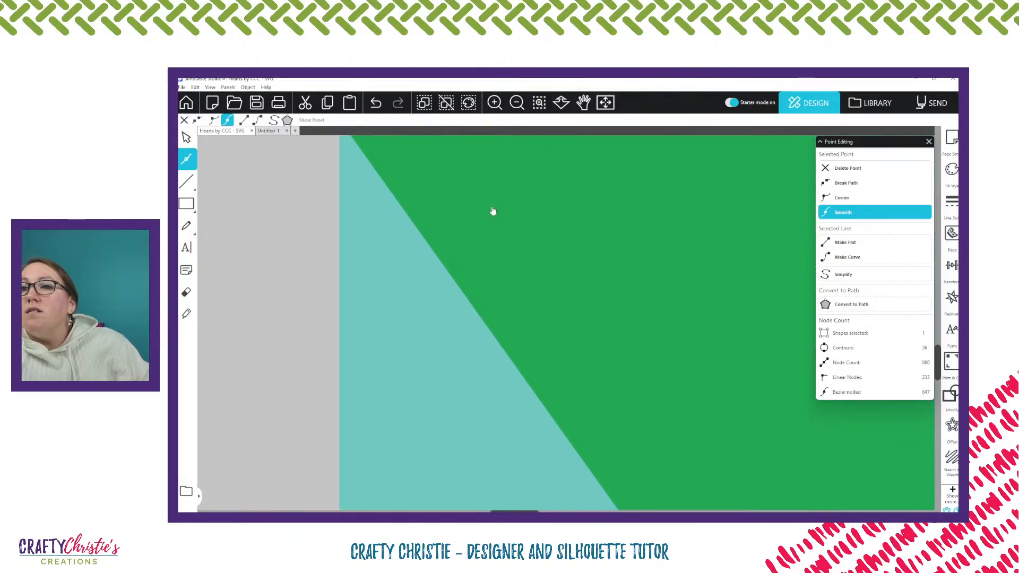
pyautogui.scroll(3, 521, 270)
pyautogui.scroll(2, 521, 269)
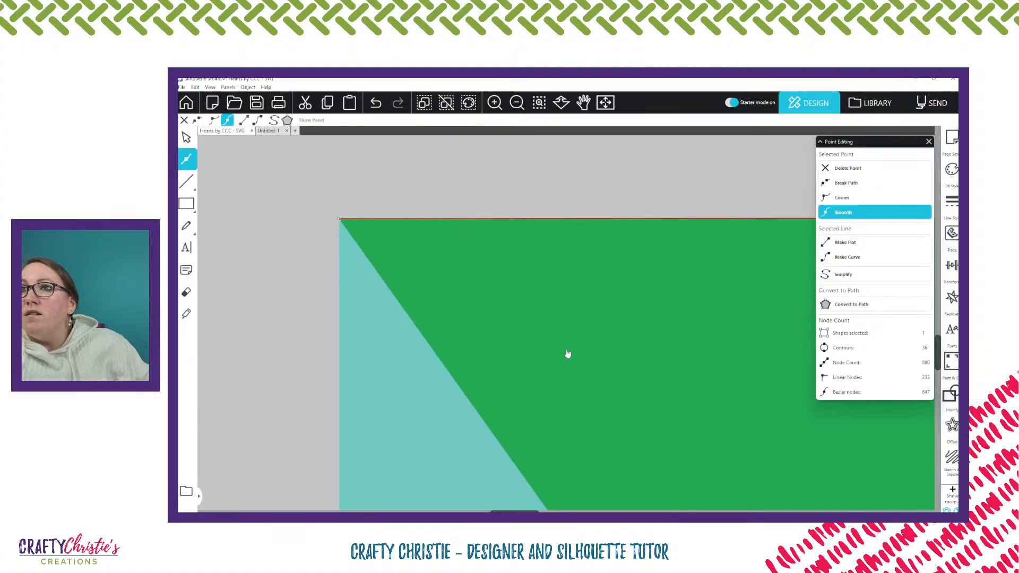
# Move the green panel's lower fold-side point to the teal back's lower outer corner, squaring the panel, and finish point editing
pyautogui.scroll(-1, 579, 375)
pyautogui.scroll(-3, 578, 374)
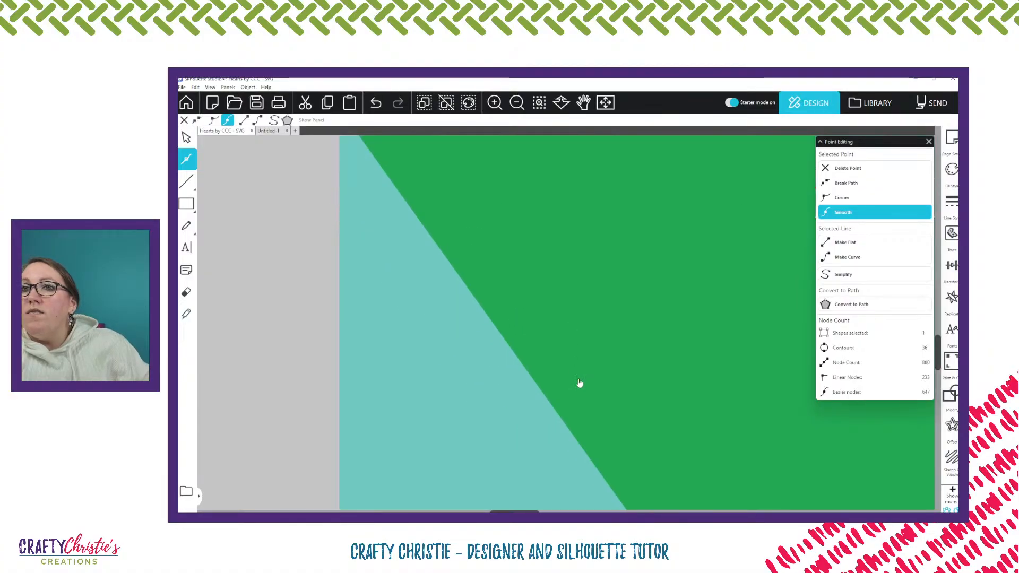
pyautogui.scroll(-10, 819, 482)
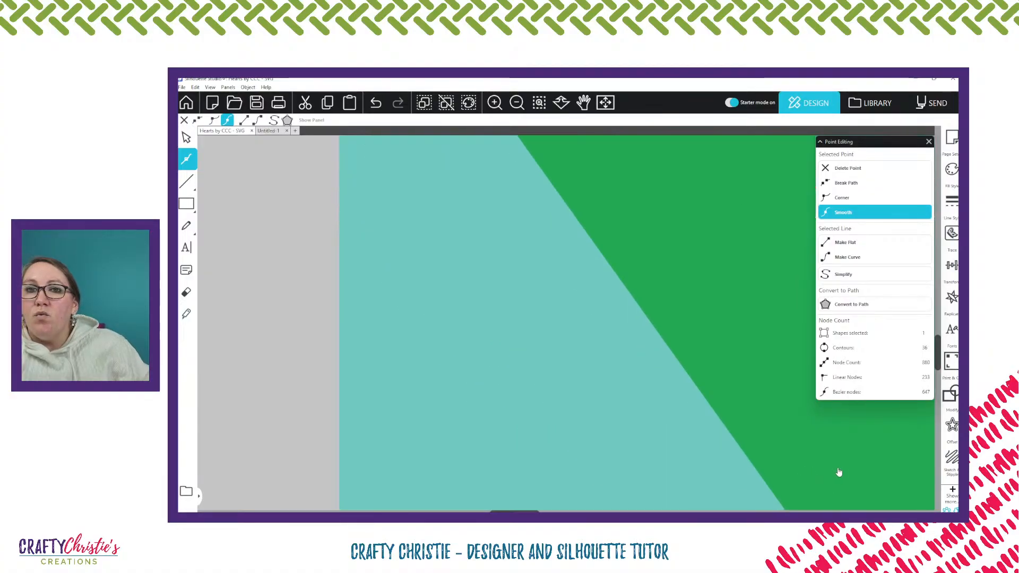
pyautogui.scroll(-2, 878, 477)
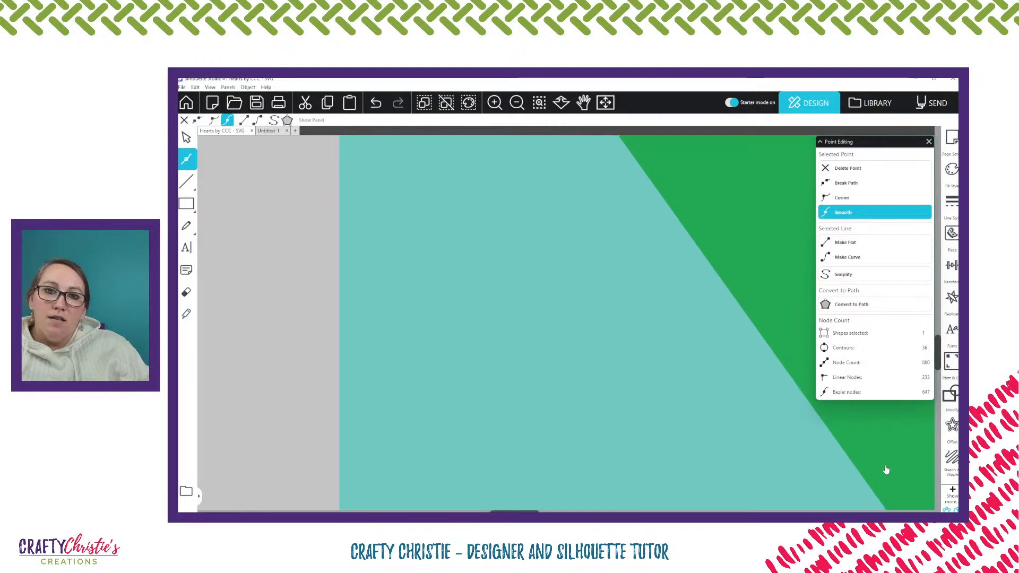
pyautogui.scroll(-5, 520, 481)
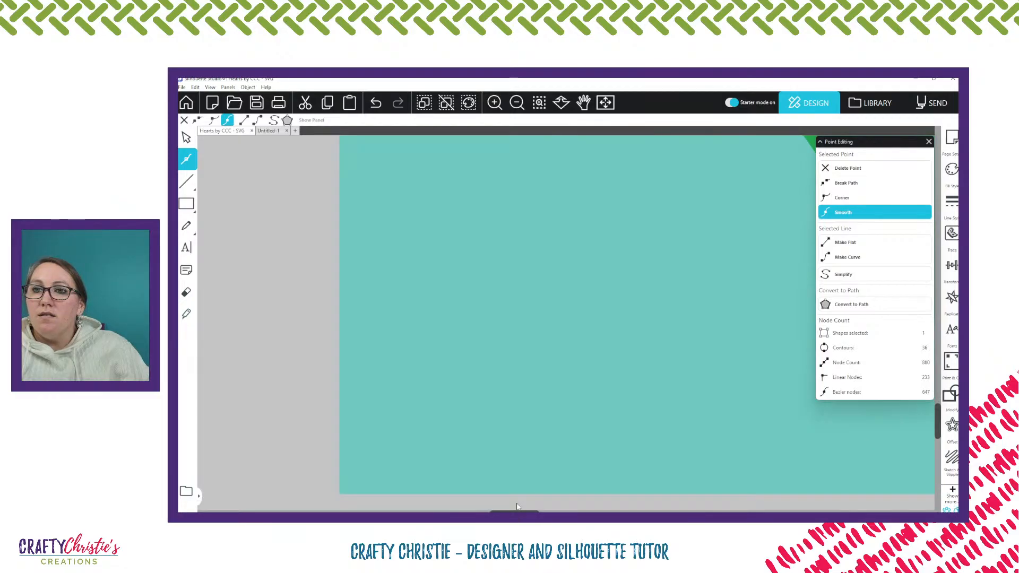
pyautogui.hscroll(5, 517, 506)
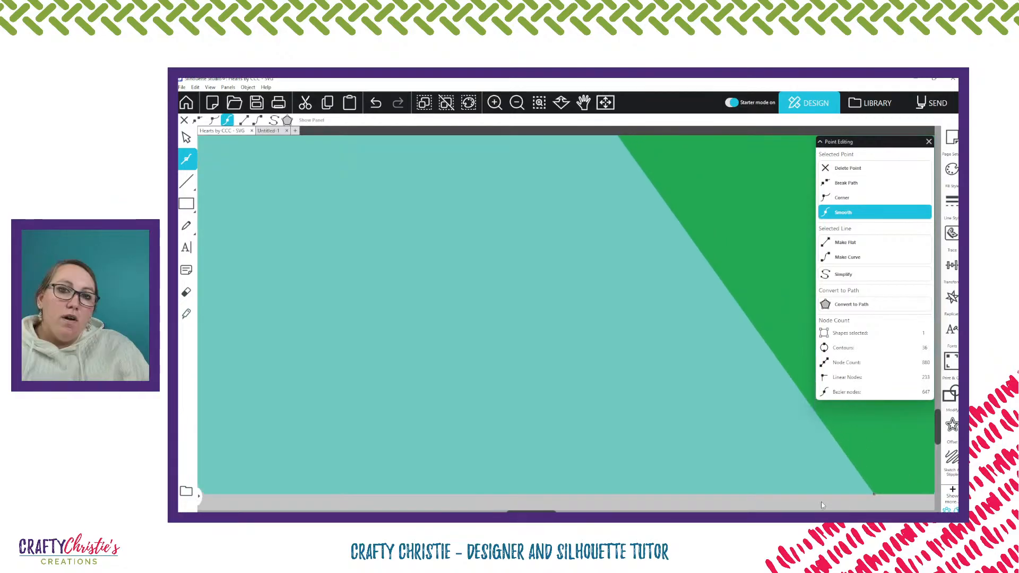
pyautogui.click(874, 494)
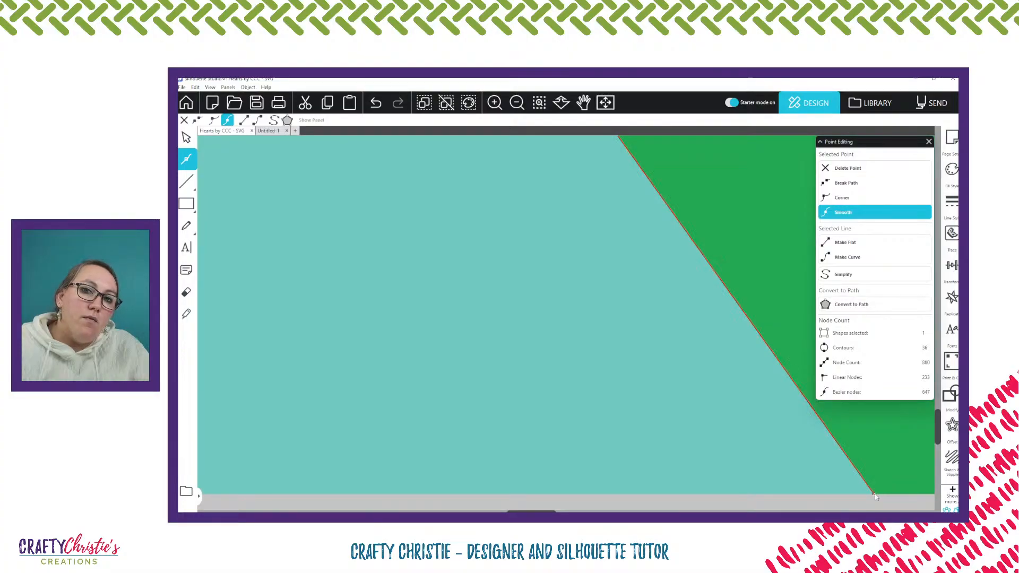
pyautogui.moveTo(875, 493); pyautogui.dragTo(214, 492)
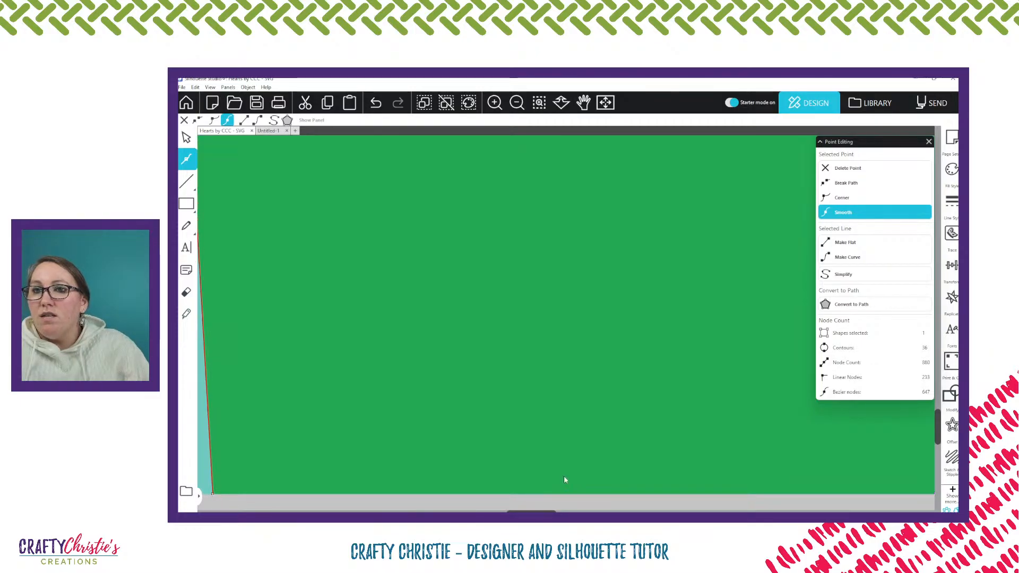
pyautogui.hotkey('ctrl', 'z')
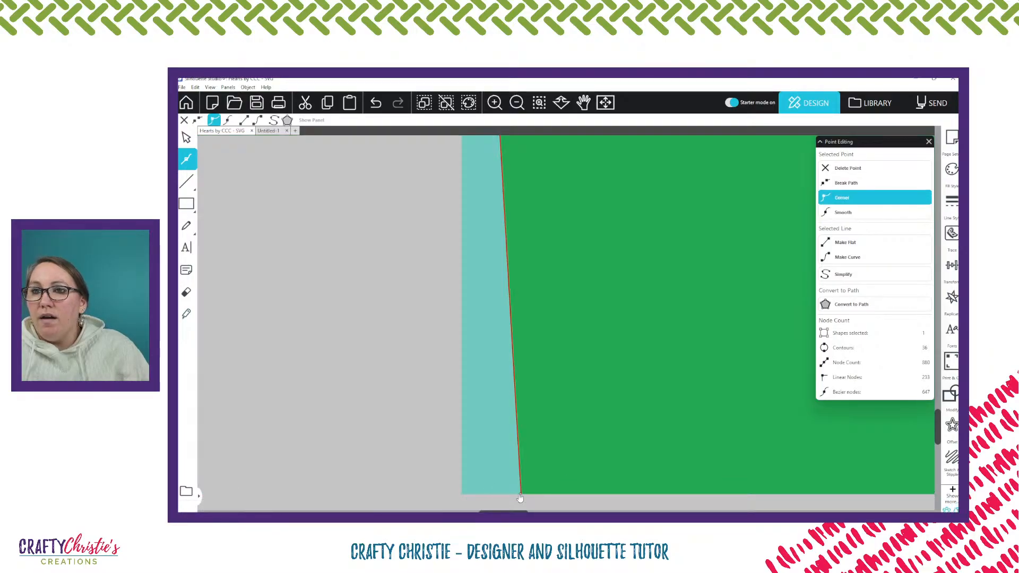
pyautogui.moveTo(519, 497); pyautogui.dragTo(461, 495)
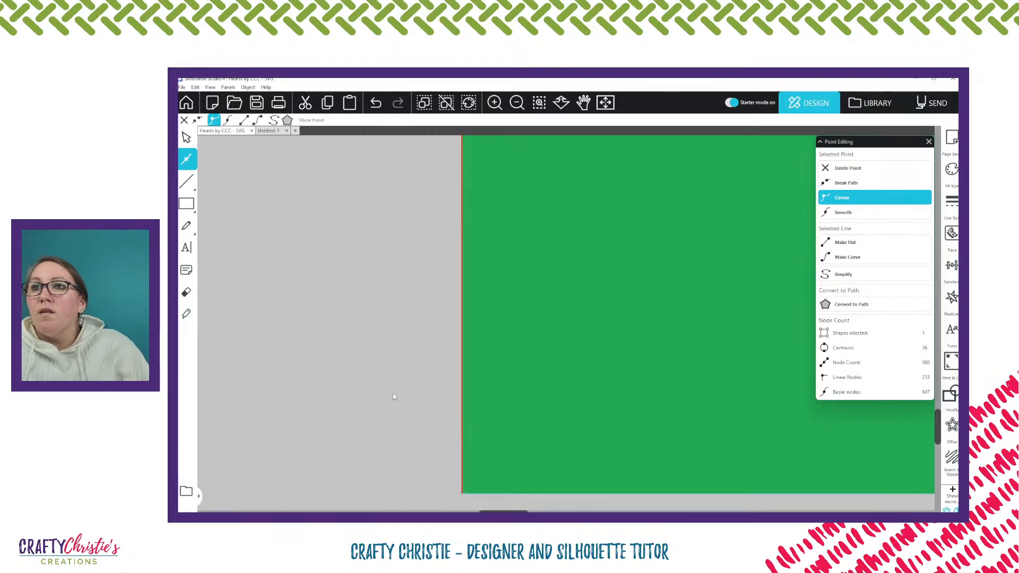
pyautogui.scroll(-3, 394, 393)
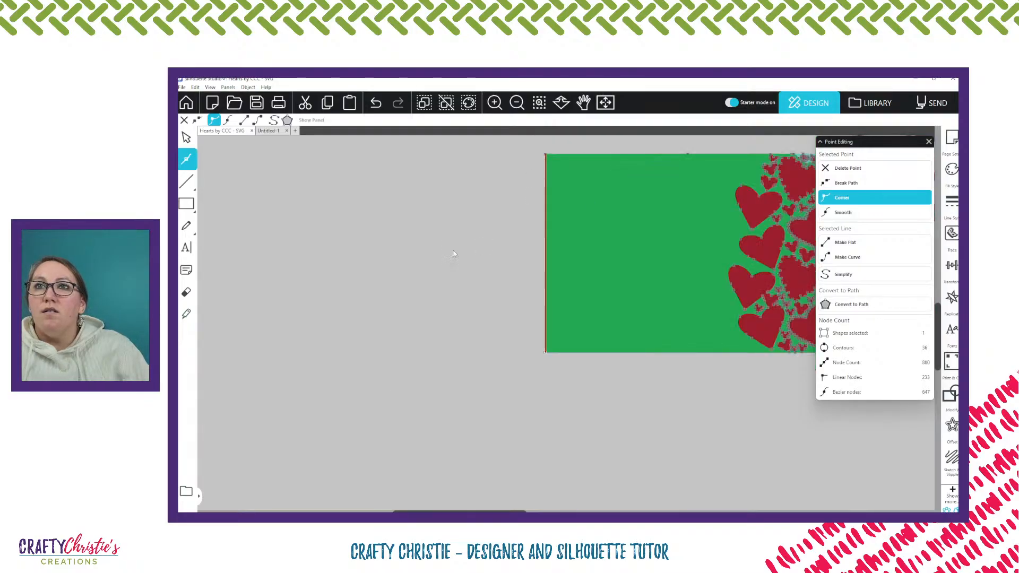
pyautogui.click(423, 262)
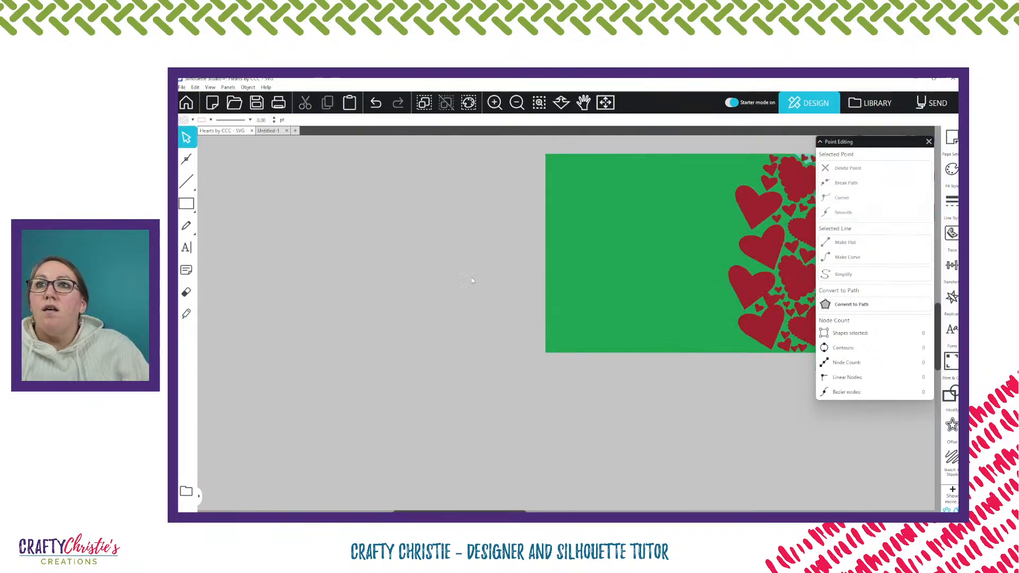
# Place the widened green panel beside the card and the purple front panel below it, closing the point editing options
pyautogui.moveTo(707, 186); pyautogui.dragTo(361, 243)
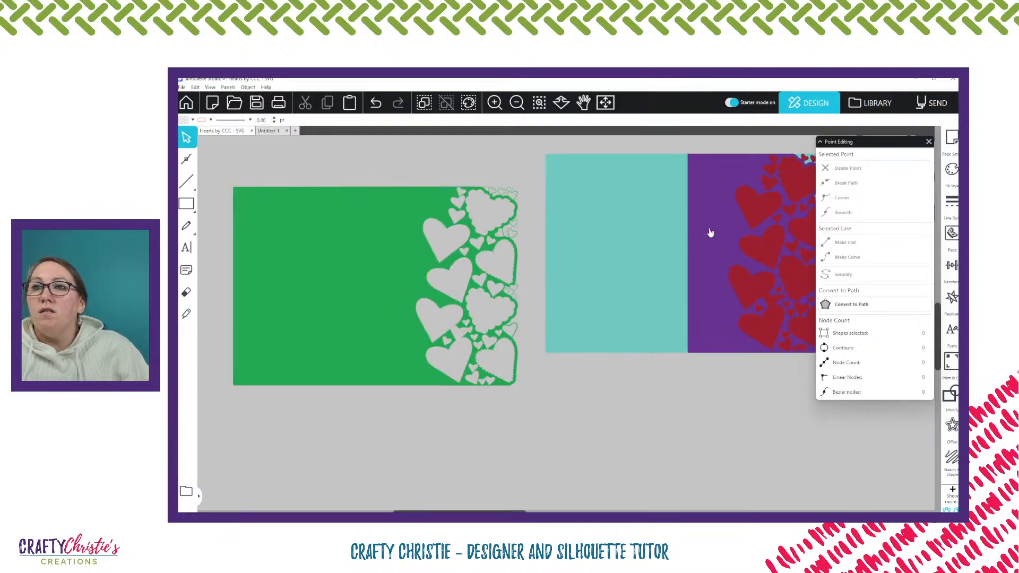
pyautogui.moveTo(710, 232); pyautogui.dragTo(536, 436)
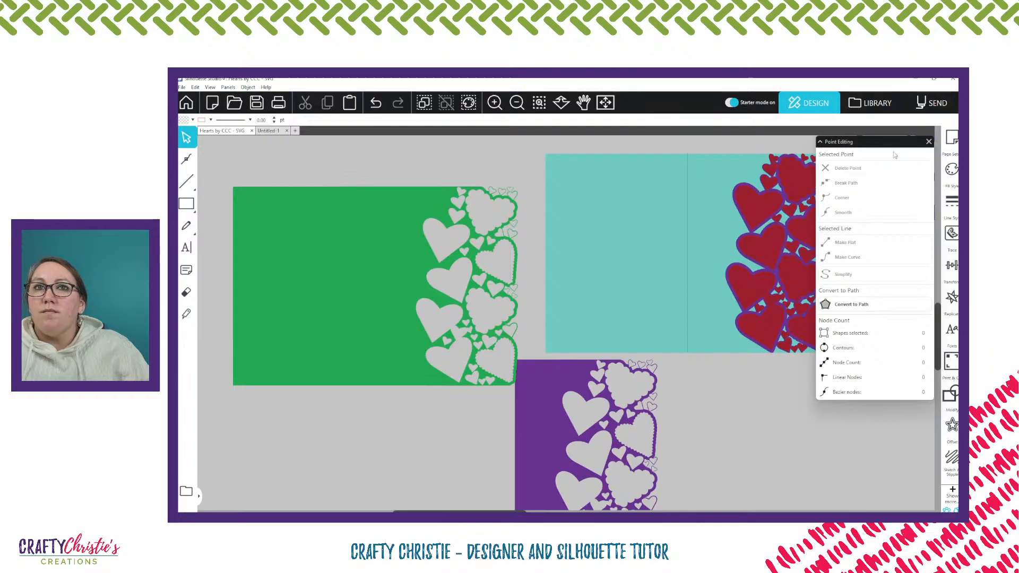
pyautogui.click(929, 142)
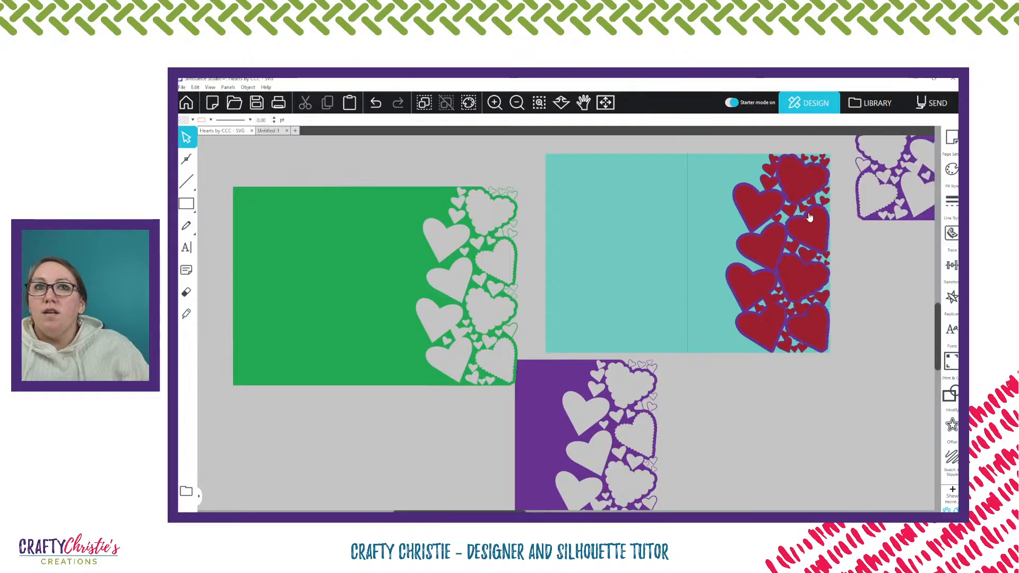
pyautogui.scroll(-3, 809, 217)
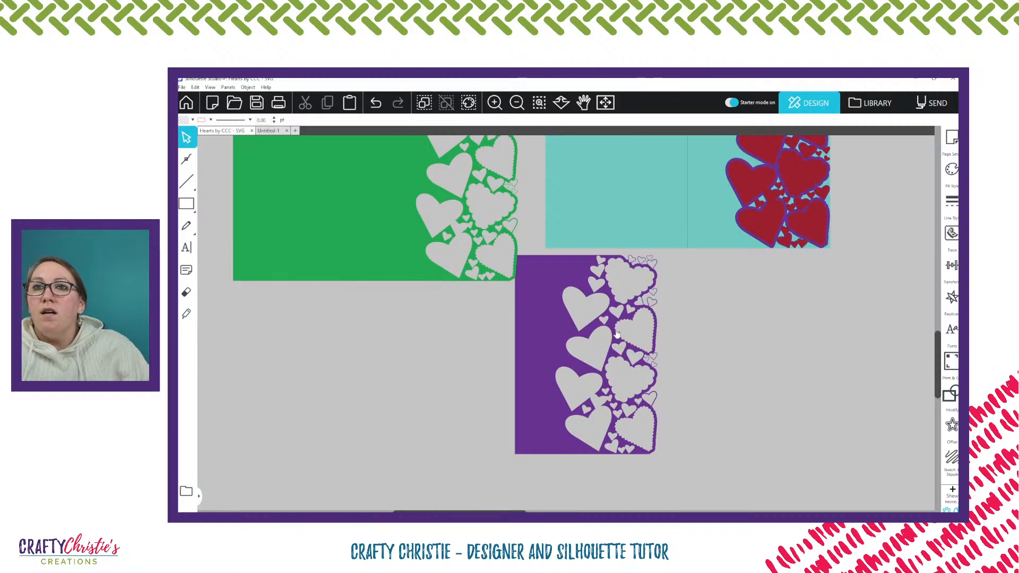
pyautogui.moveTo(611, 298); pyautogui.dragTo(640, 319)
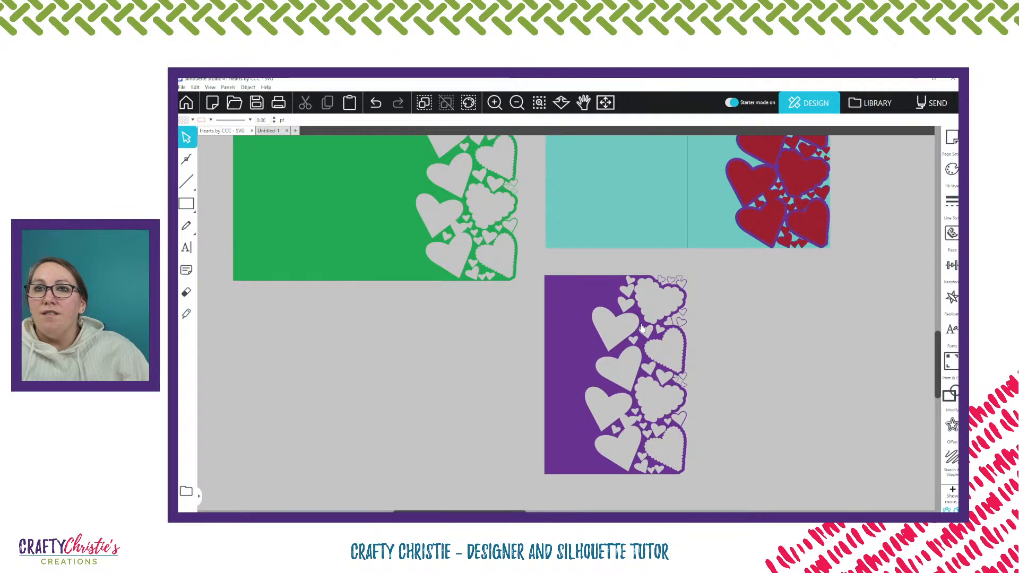
# Release the purple panel's compound path, and delete the inner heart cutouts so only its solid outline shape is left
pyautogui.click(619, 317)
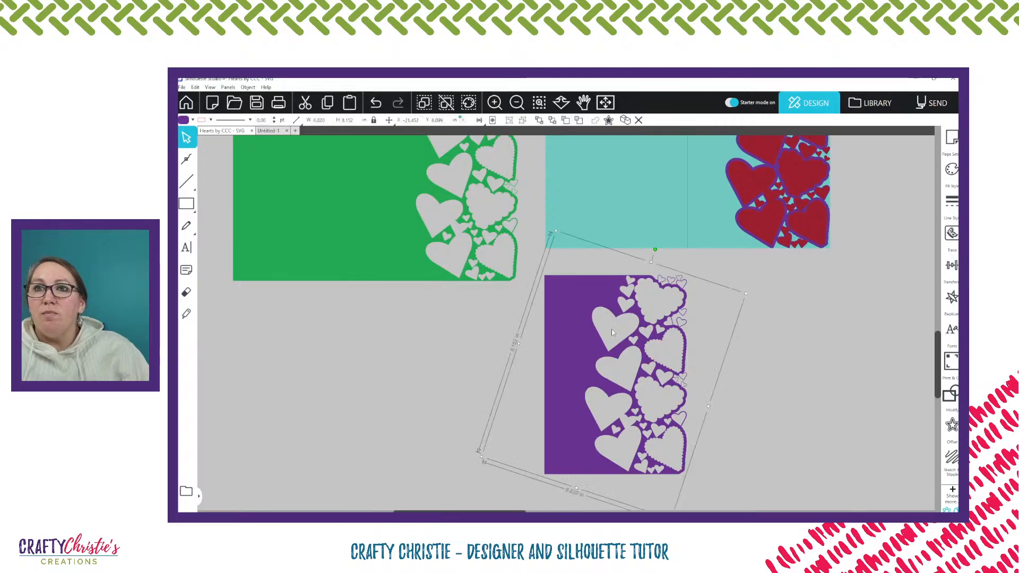
pyautogui.rightClick(611, 329)
pyautogui.click(652, 270)
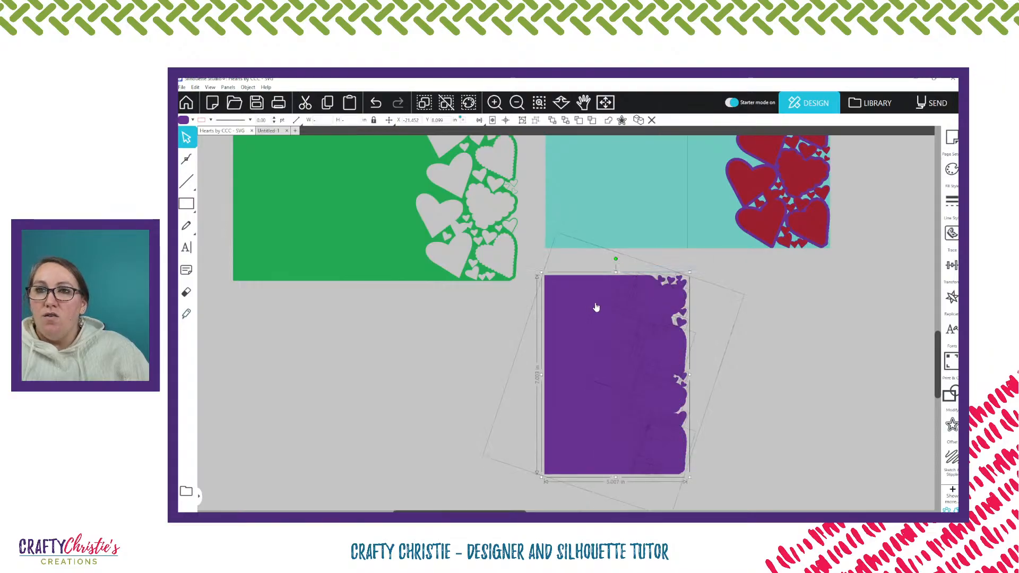
pyautogui.keyDown('shift'); pyautogui.click(568, 300); pyautogui.keyUp('shift')
pyautogui.press('Delete')
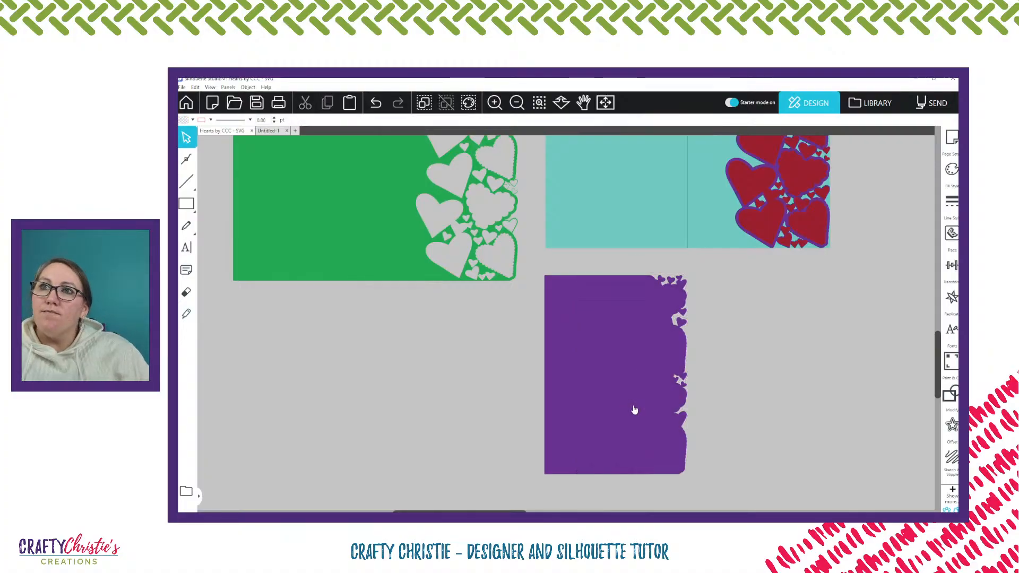
# Move the teal card's fold line onto the green panel, and send the green panel behind it
pyautogui.scroll(1, 621, 397)
pyautogui.scroll(3, 620, 397)
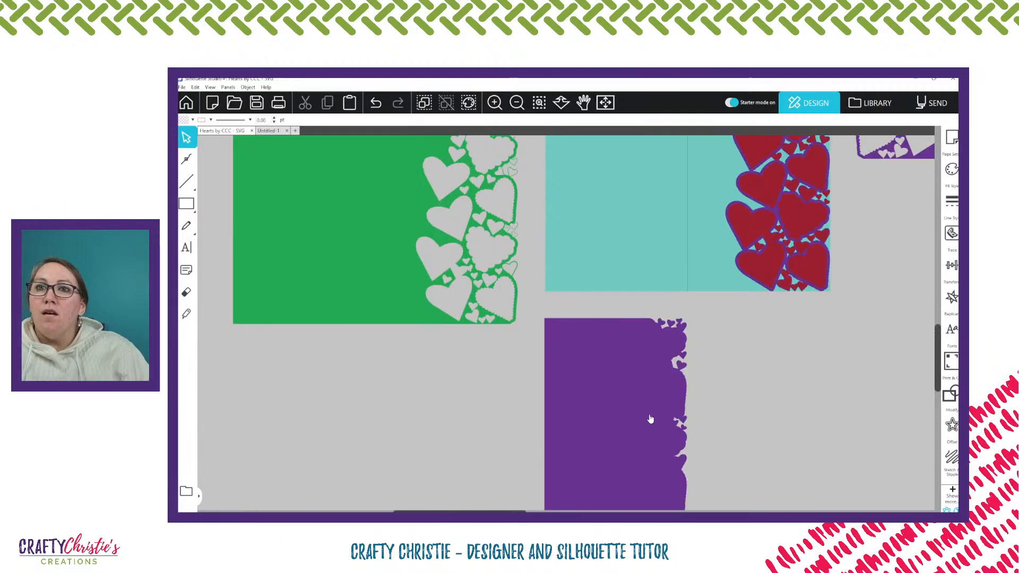
pyautogui.scroll(1, 633, 413)
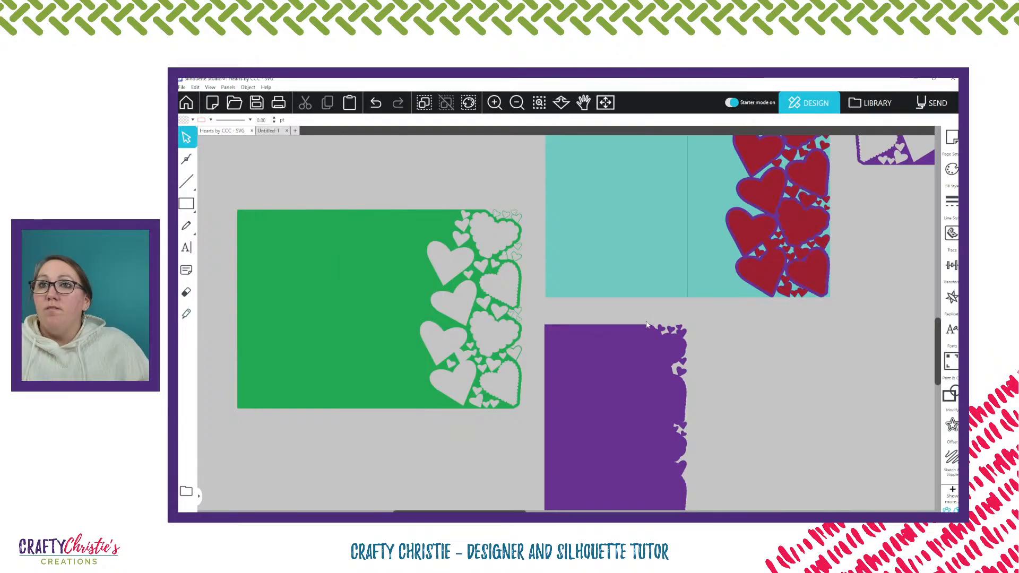
pyautogui.moveTo(685, 277)
pyautogui.mouseDown()
pyautogui.moveTo(673, 278)
pyautogui.moveTo(688, 284)
pyautogui.mouseUp()
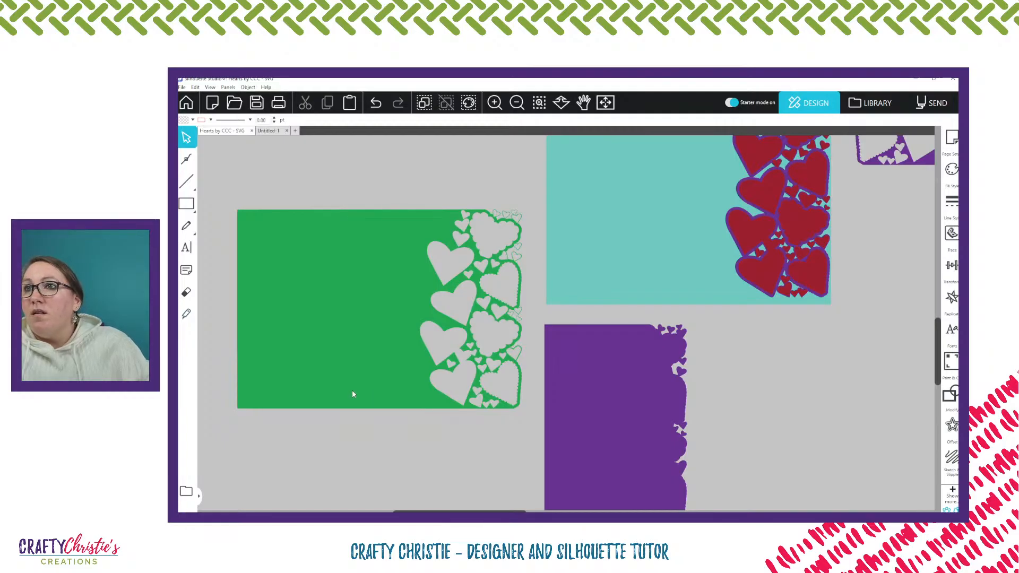
pyautogui.click(389, 272)
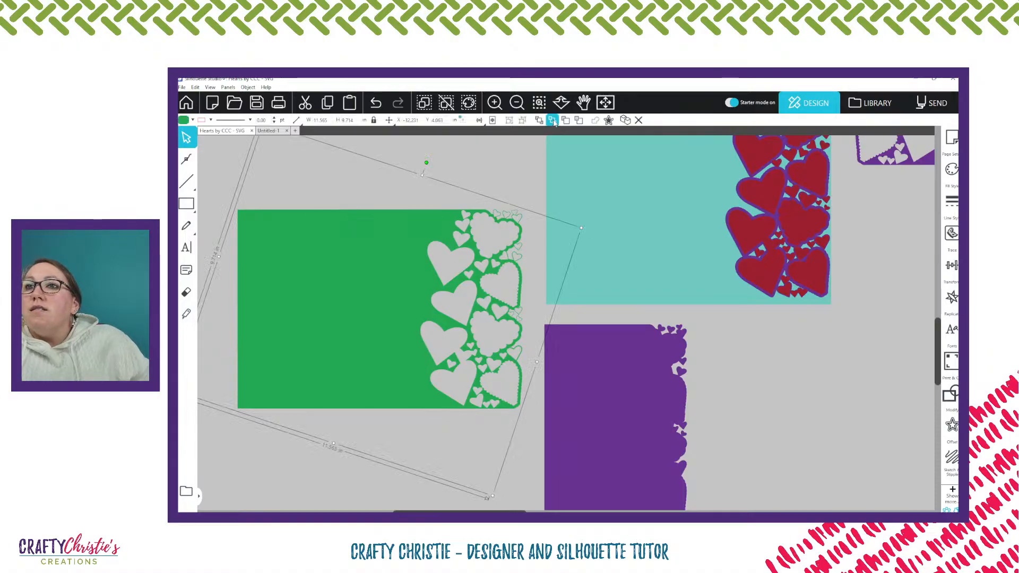
pyautogui.click(394, 189)
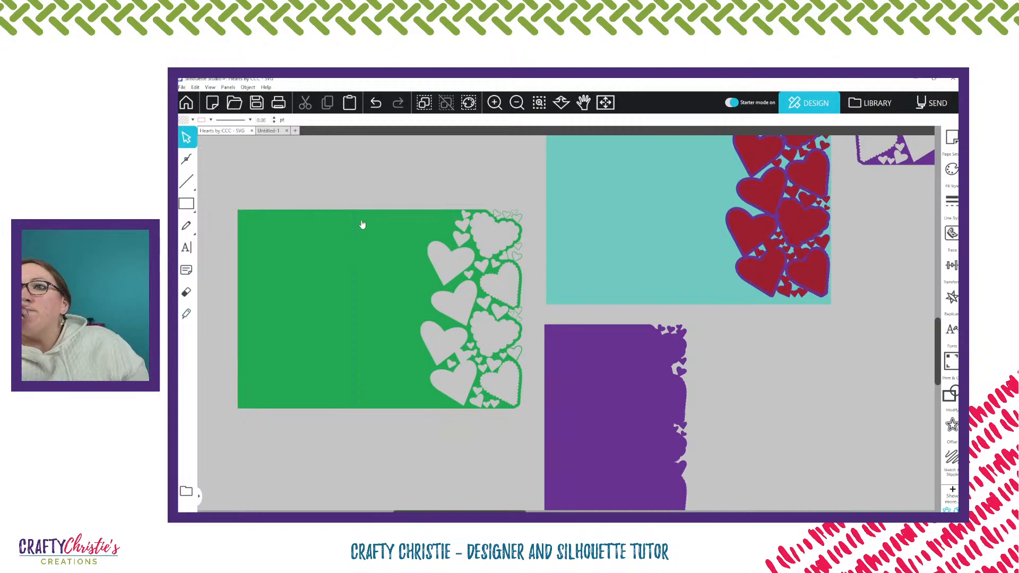
# Select the green panel with its fold line and the solid purple panel, and move them together onto the cutting mat
pyautogui.click(436, 297)
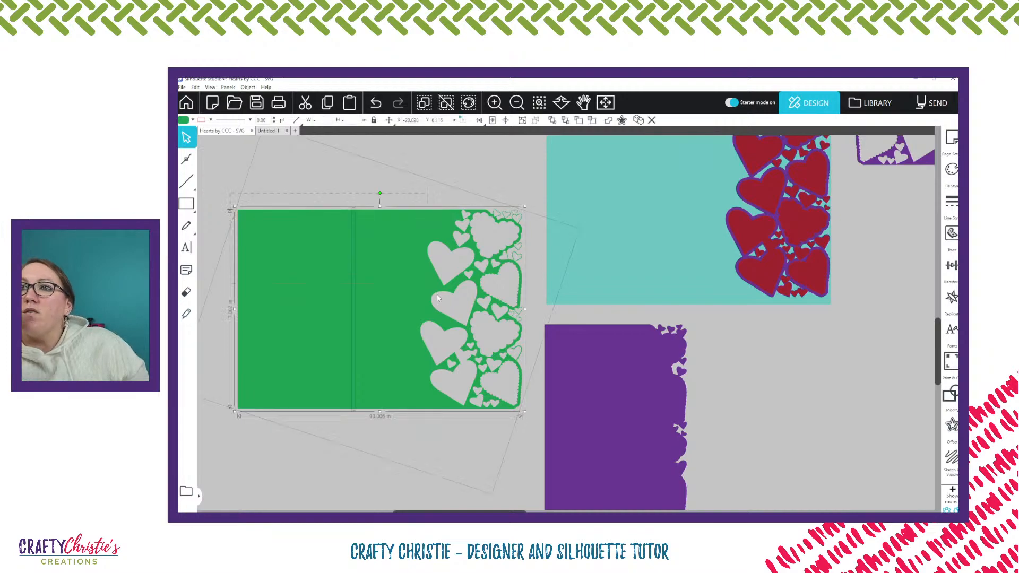
pyautogui.keyDown('shift'); pyautogui.click(599, 402); pyautogui.keyUp('shift')
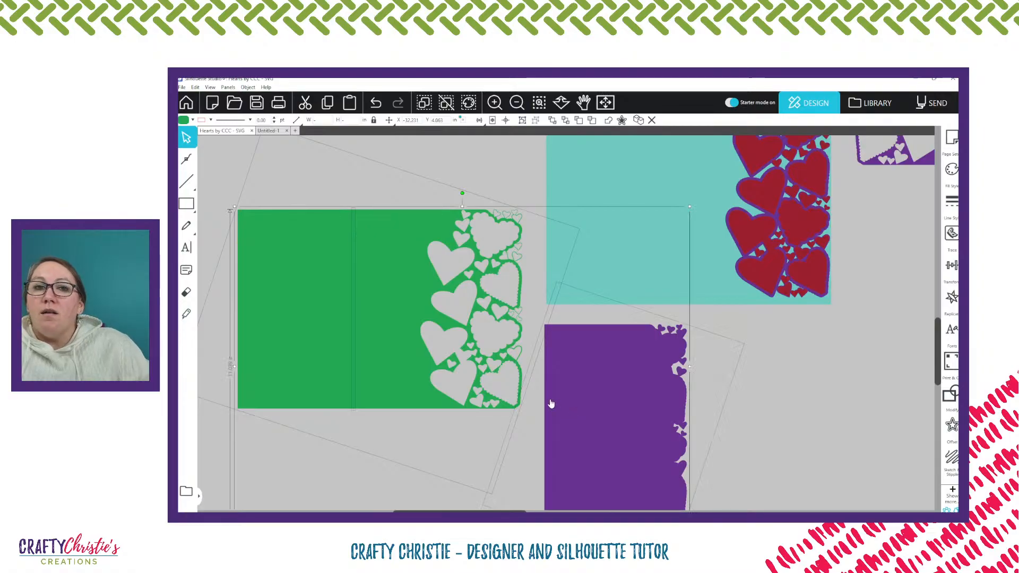
pyautogui.scroll(-2, 553, 399)
pyautogui.scroll(-3, 553, 397)
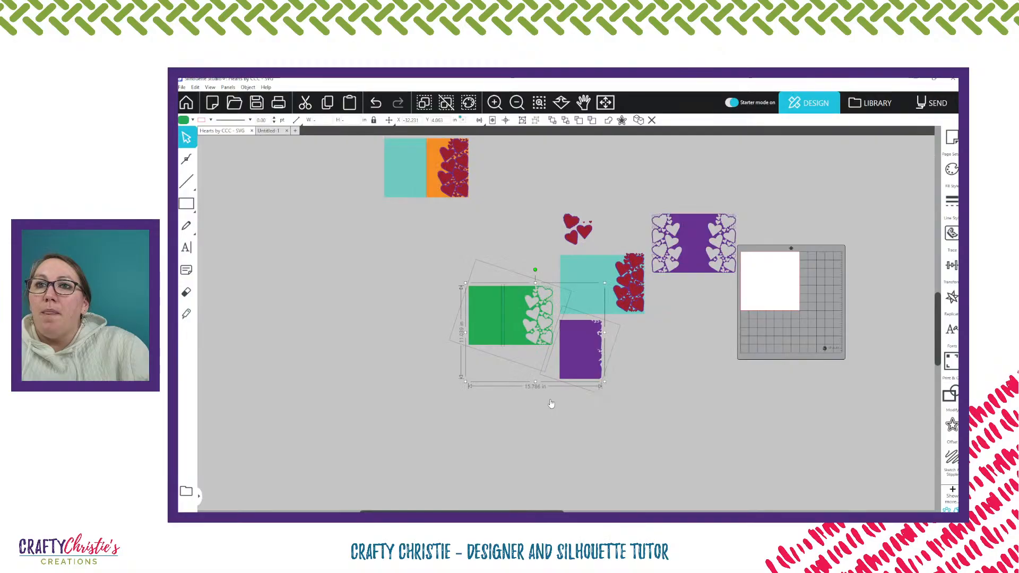
pyautogui.moveTo(569, 365); pyautogui.dragTo(840, 332)
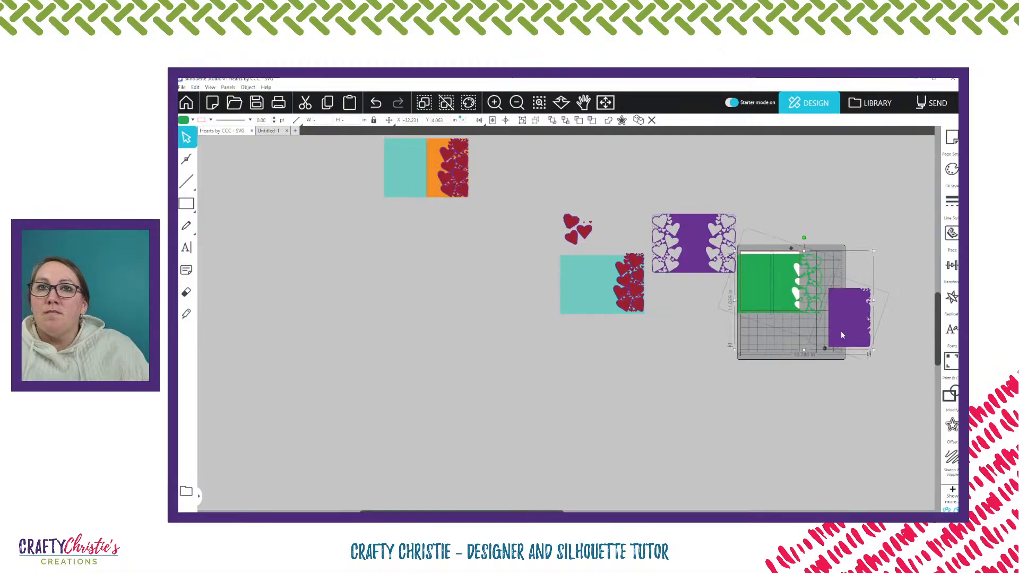
pyautogui.click(890, 242)
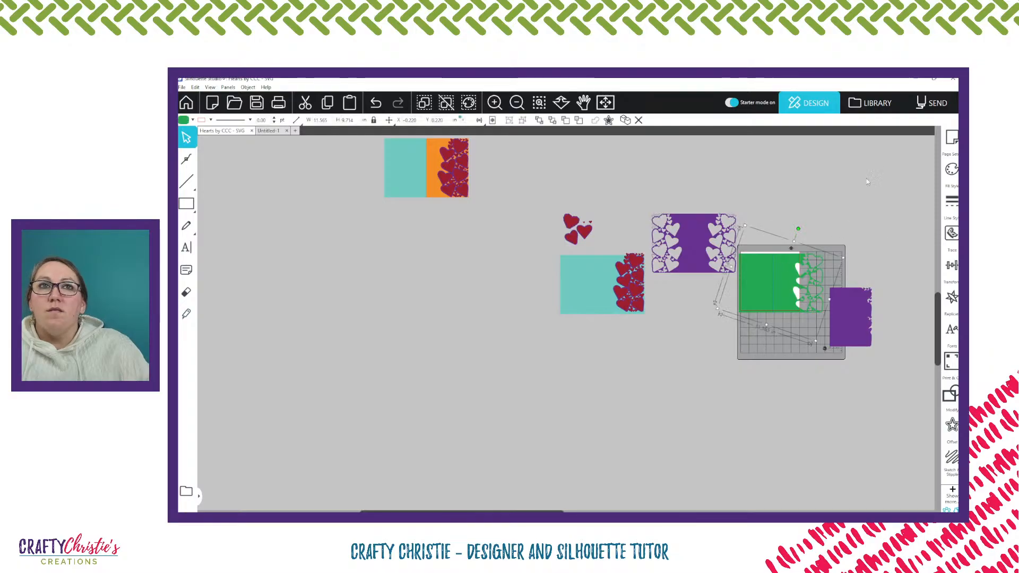
# Change the page's media size to Letter
pyautogui.click(951, 139)
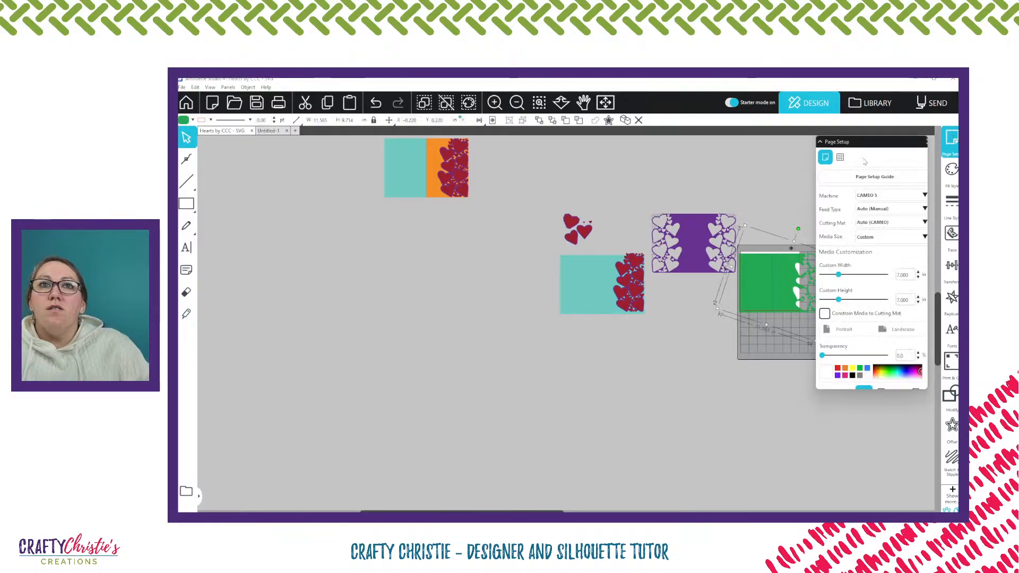
pyautogui.click(891, 237)
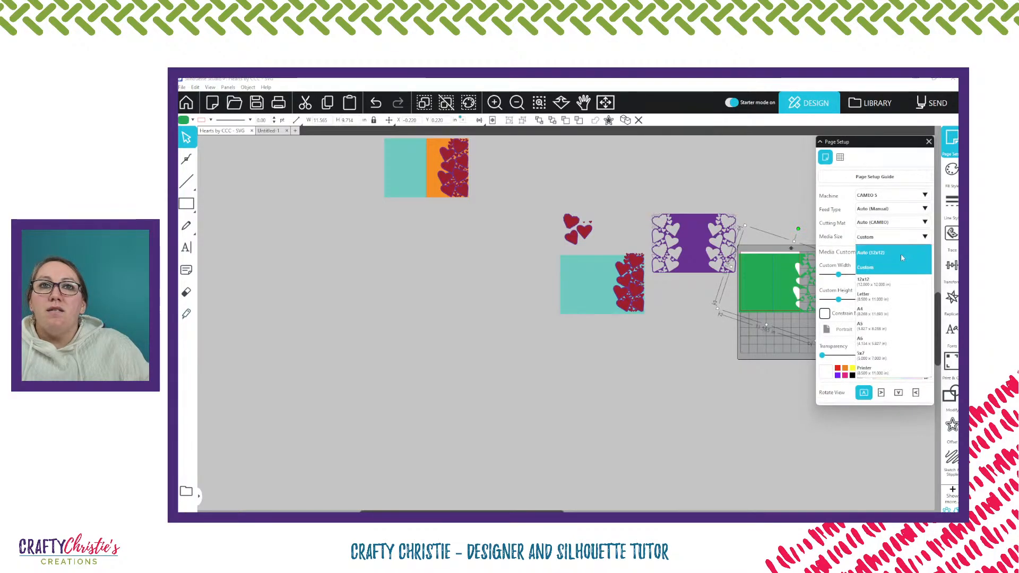
pyautogui.click(891, 296)
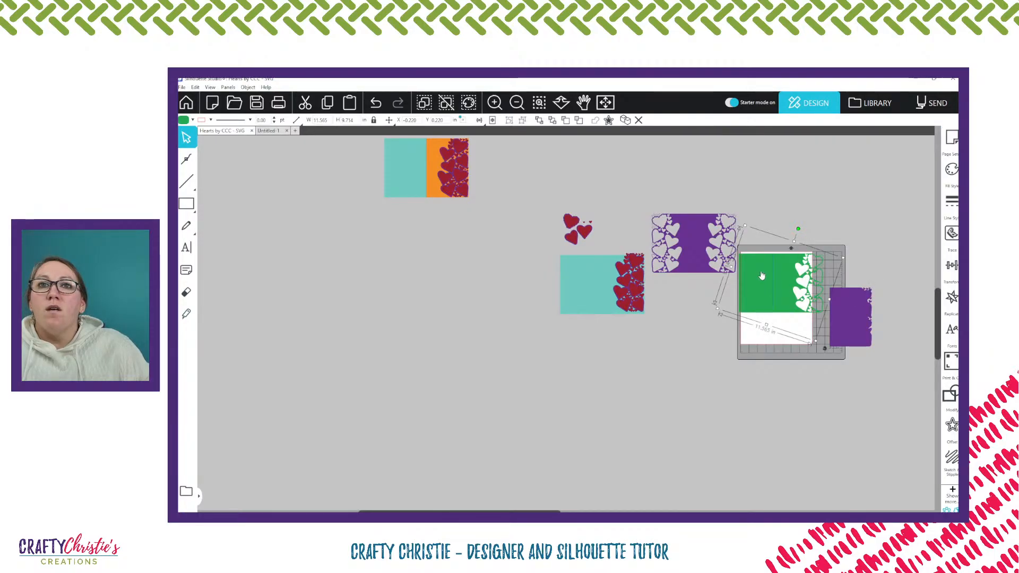
# Align the green panel with the left and top edges of the page
pyautogui.scroll(2, 762, 274)
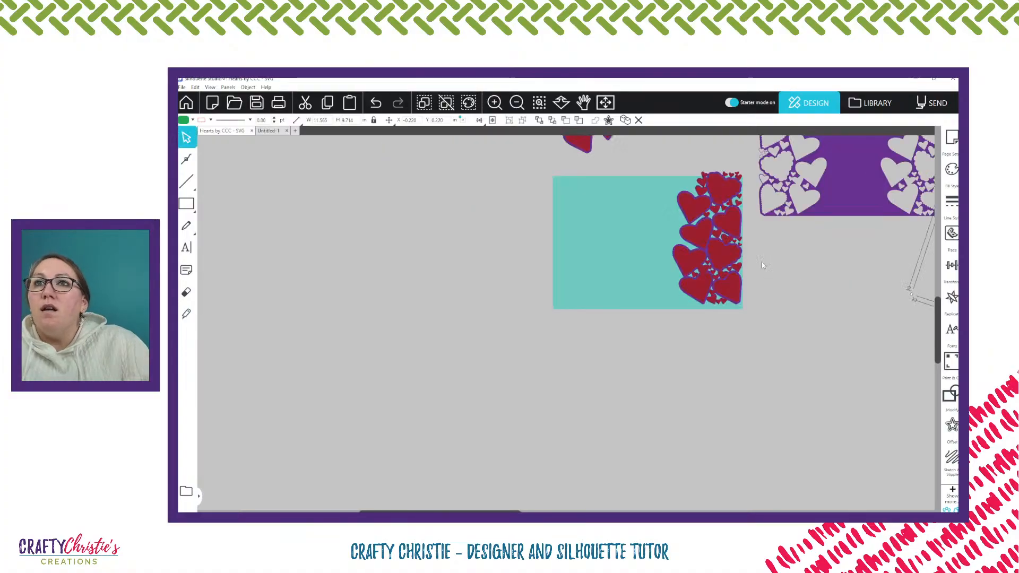
pyautogui.click(605, 102)
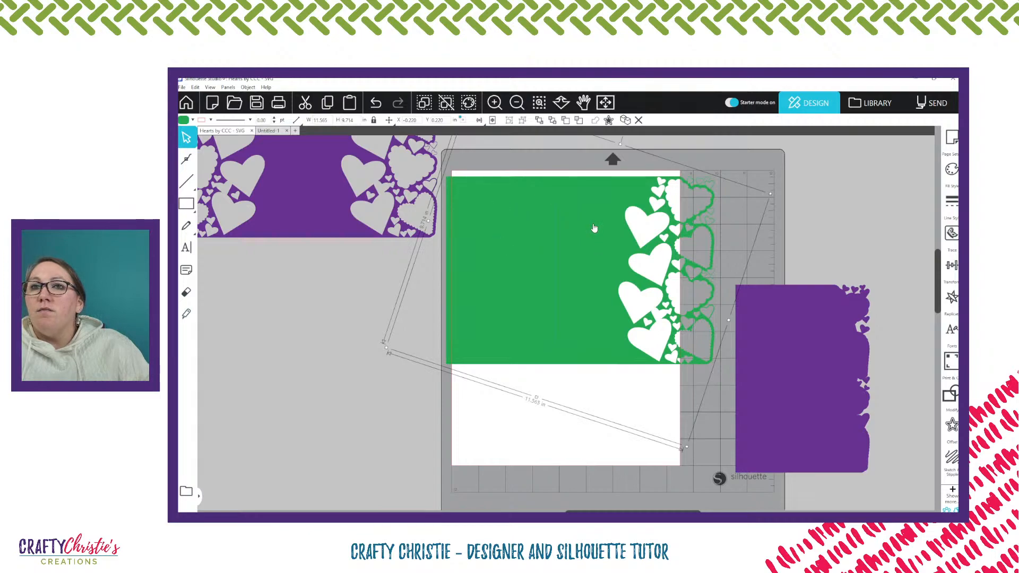
pyautogui.click(479, 120)
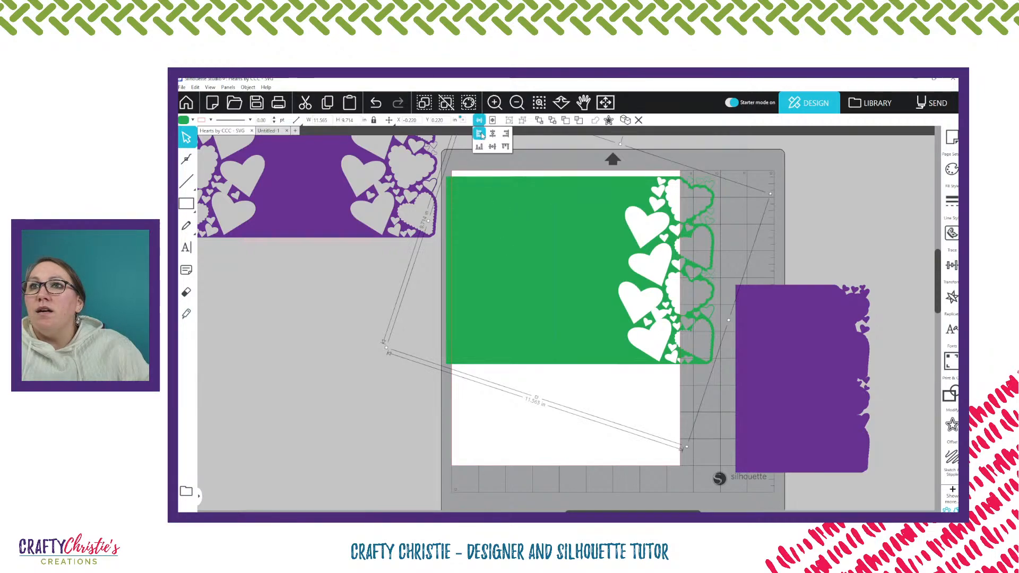
pyautogui.click(479, 134)
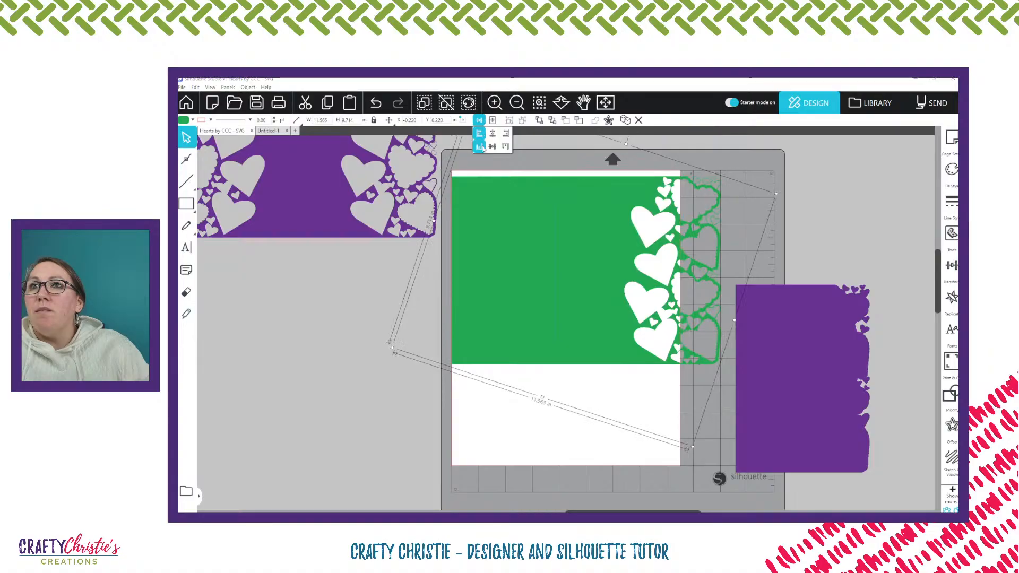
pyautogui.click(505, 146)
pyautogui.click(846, 196)
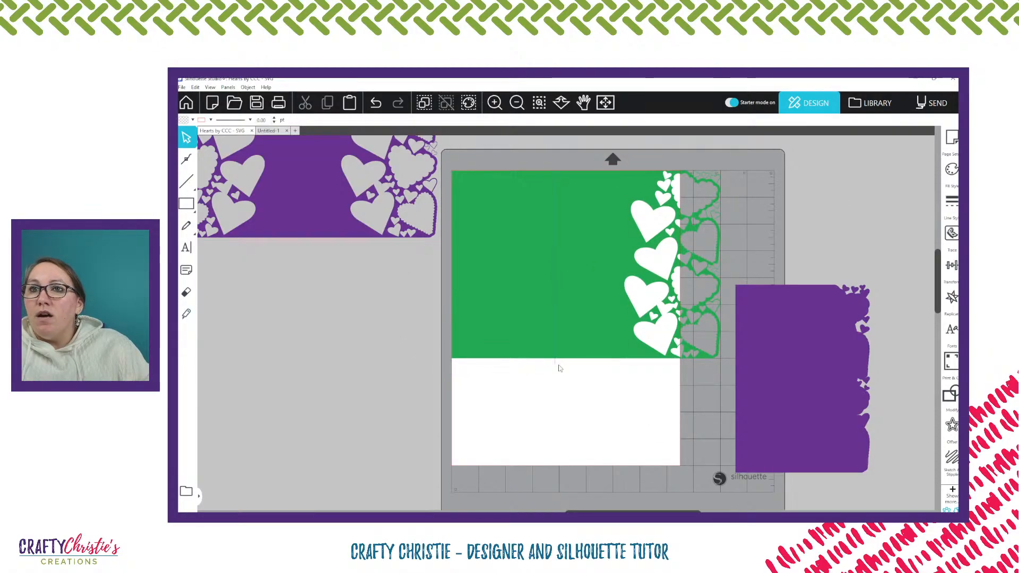
# Position the fold line at X 5 and Y 0, centring it on the green panel
pyautogui.click(557, 366)
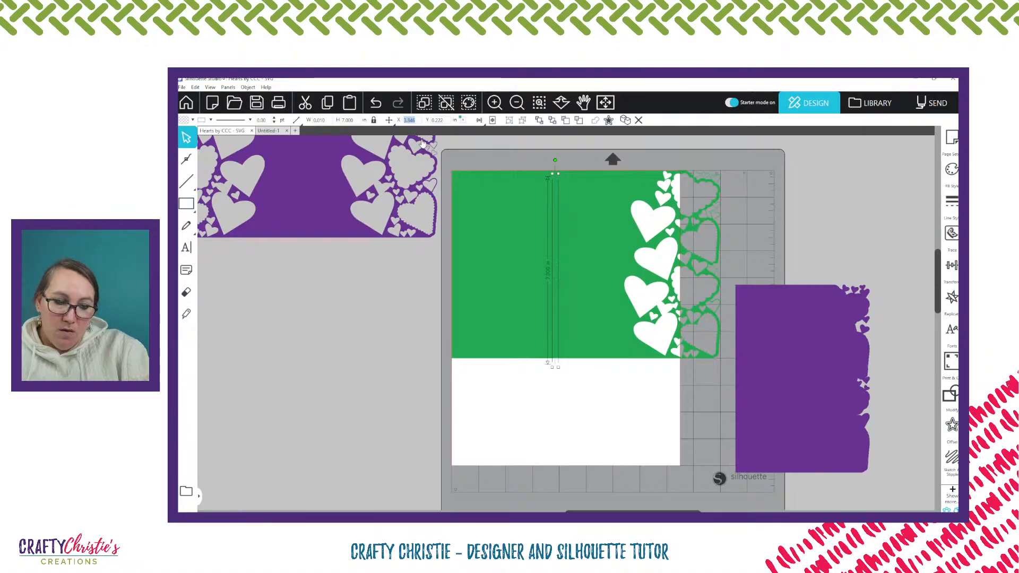
pyautogui.write('5')
pyautogui.press('Return')
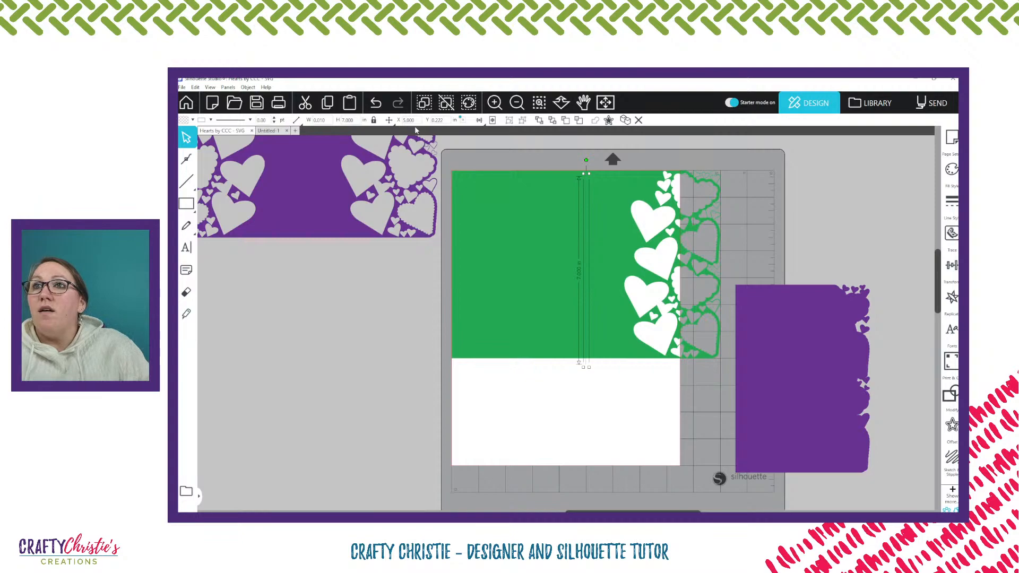
pyautogui.doubleClick(436, 120)
pyautogui.write('0')
pyautogui.press('Return')
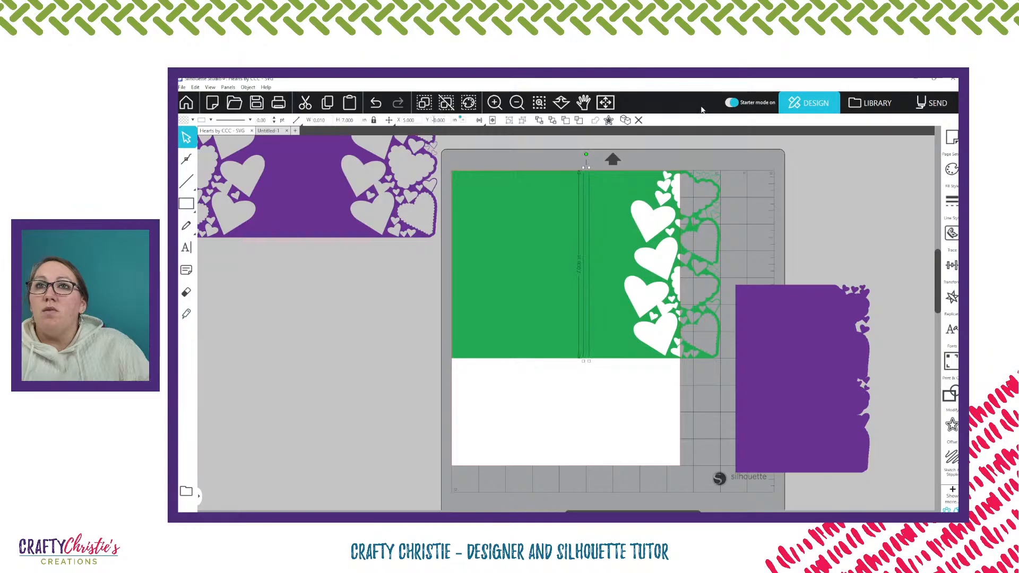
# Change the green panel's fill colour to teal
pyautogui.click(565, 197)
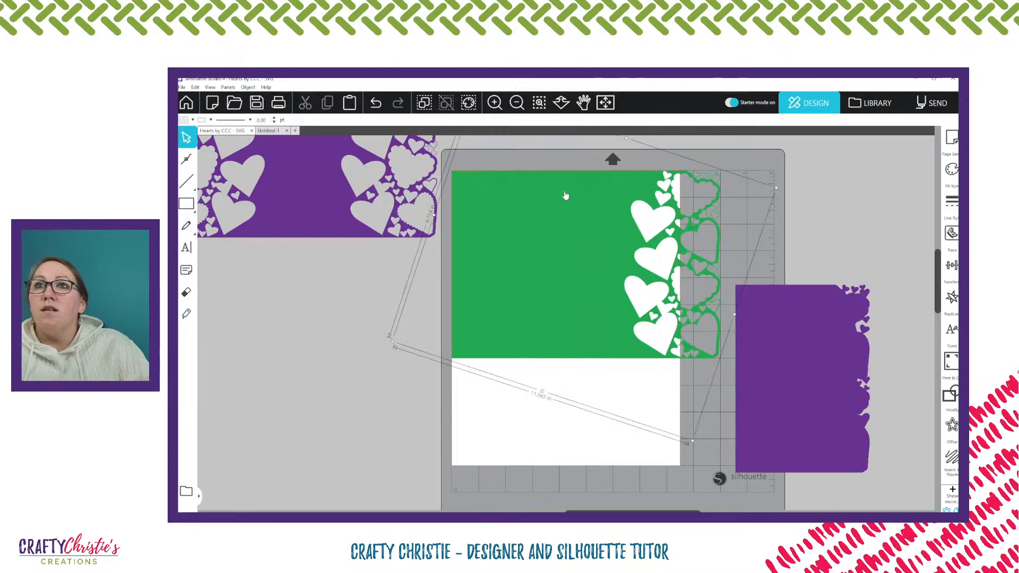
pyautogui.click(546, 155)
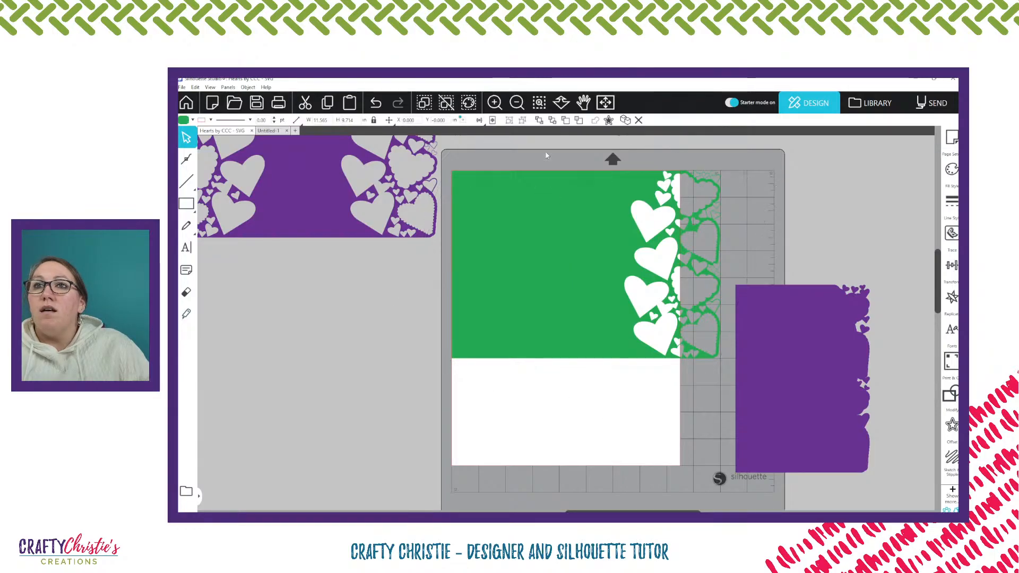
pyautogui.click(193, 120)
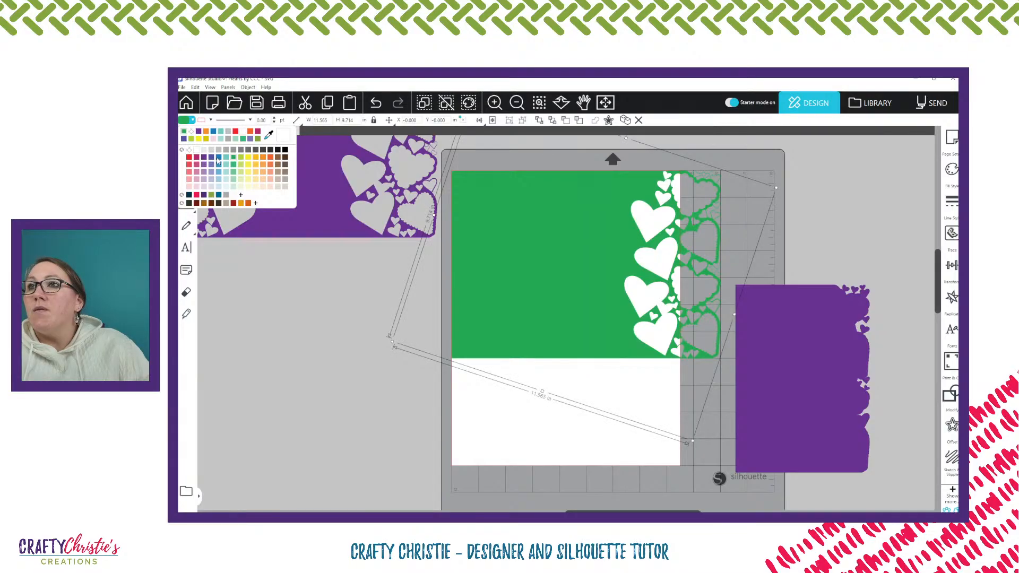
pyautogui.click(217, 161)
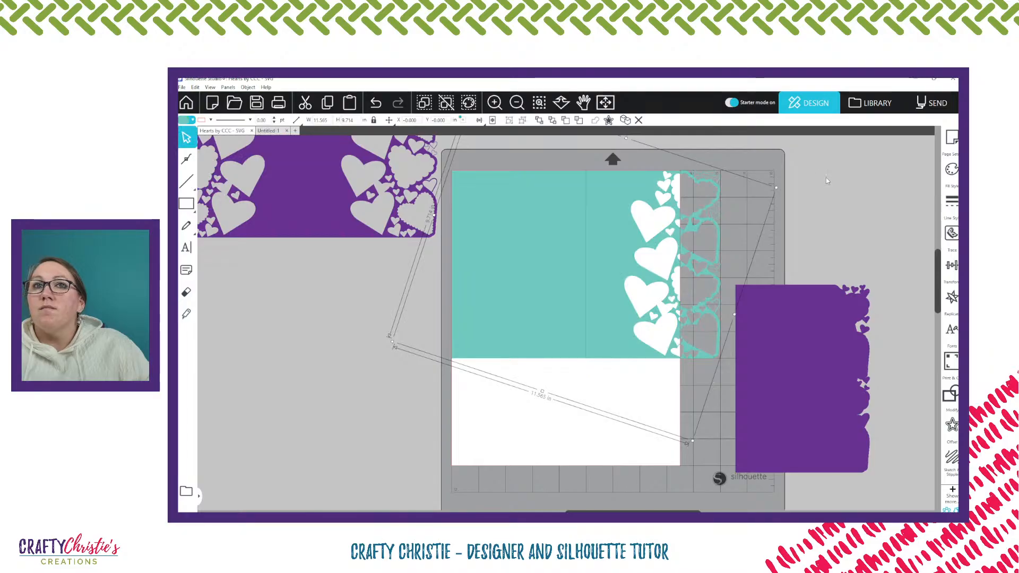
# Group the recoloured panel with its fold line and move it beside the mat, placing the solid purple panel on the page
pyautogui.click(559, 182)
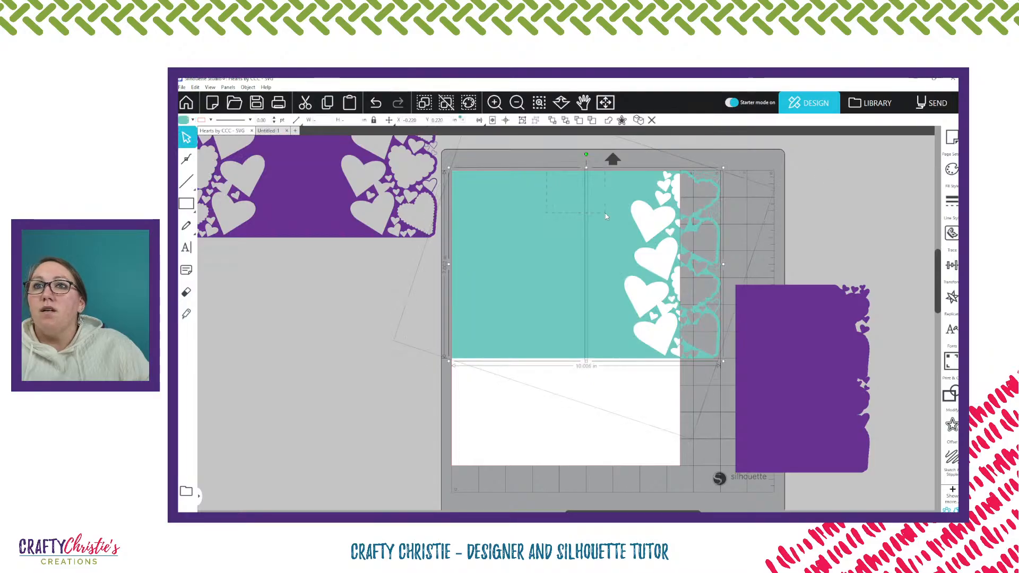
pyautogui.moveTo(590, 286); pyautogui.dragTo(310, 377)
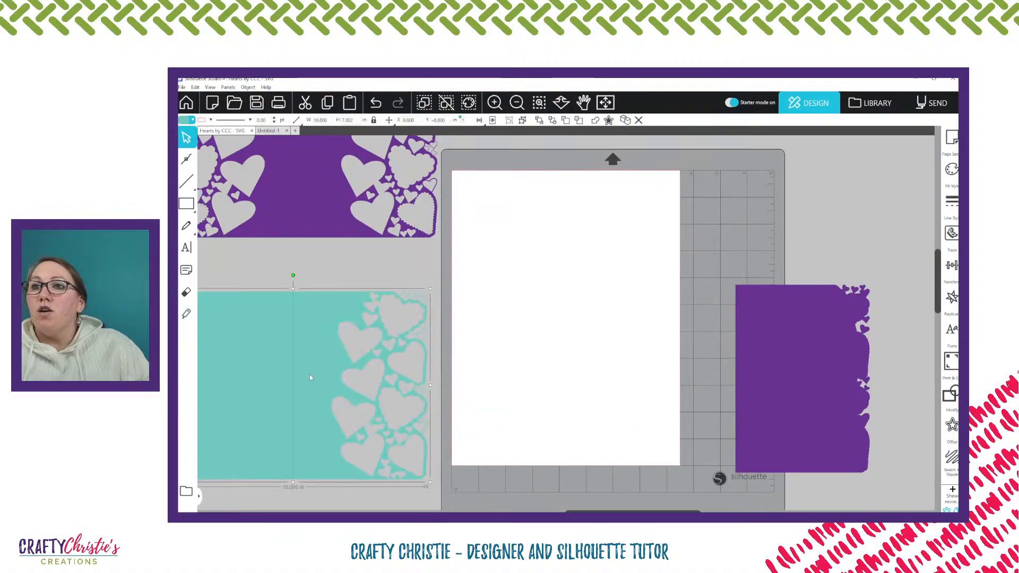
pyautogui.moveTo(815, 375); pyautogui.dragTo(552, 377)
pyautogui.moveTo(346, 365)
pyautogui.mouseDown()
pyautogui.moveTo(503, 357)
pyautogui.moveTo(512, 366)
pyautogui.moveTo(511, 352)
pyautogui.moveTo(341, 353)
pyautogui.mouseUp()
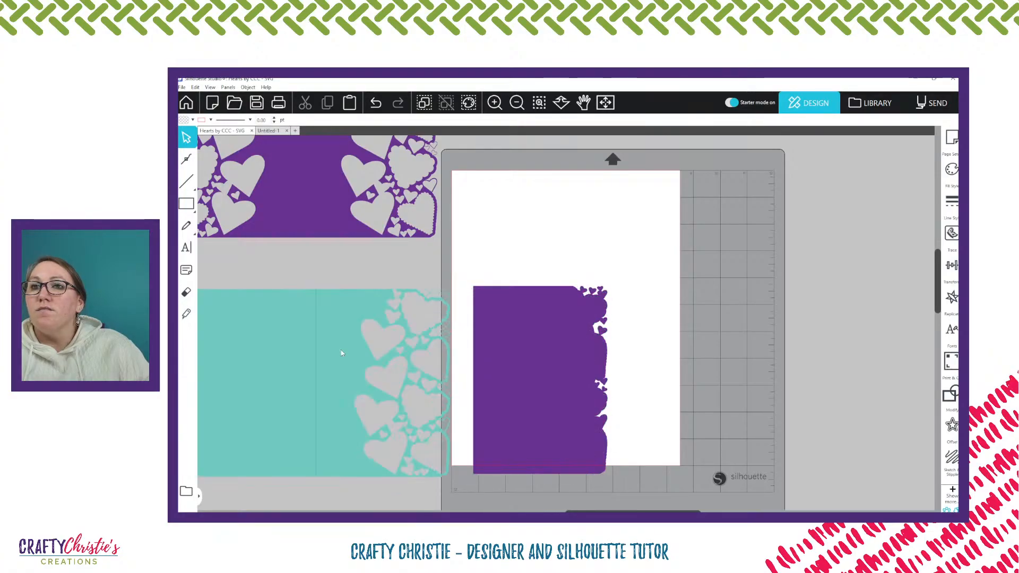
# Examine the purple panel's lower fold-side corner point in point editing, and leave point editing
pyautogui.doubleClick(492, 329)
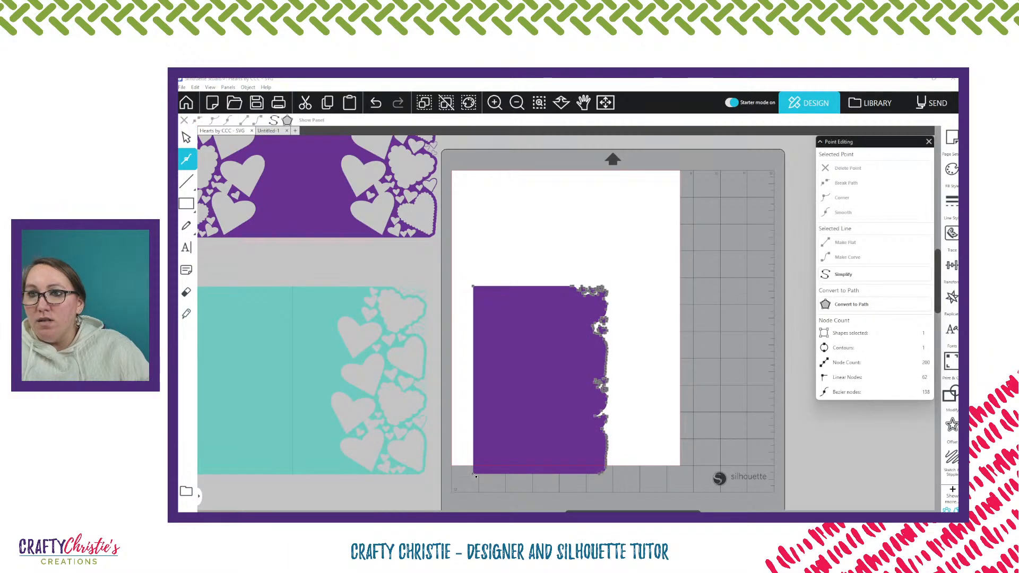
pyautogui.click(473, 475)
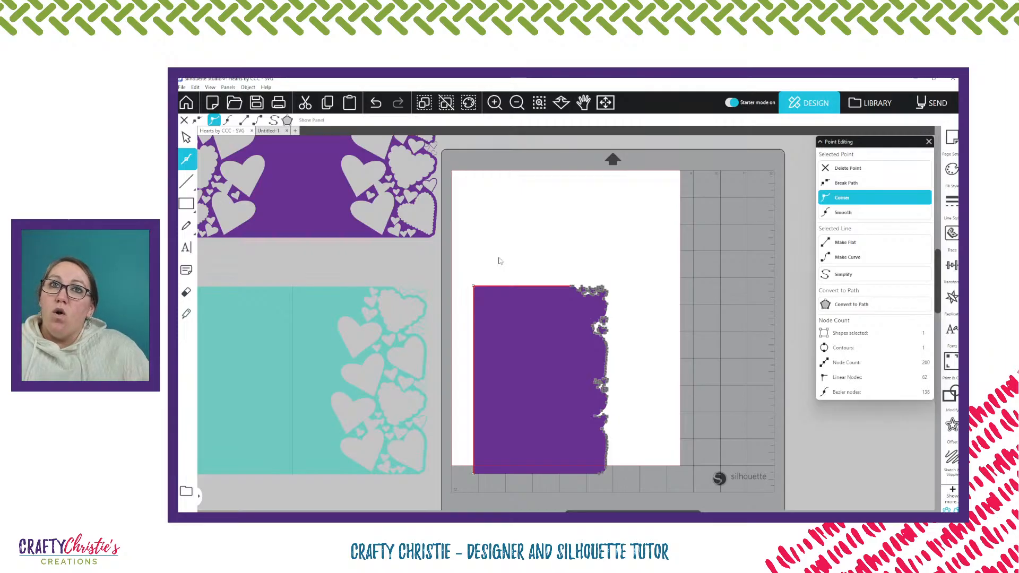
pyautogui.click(630, 282)
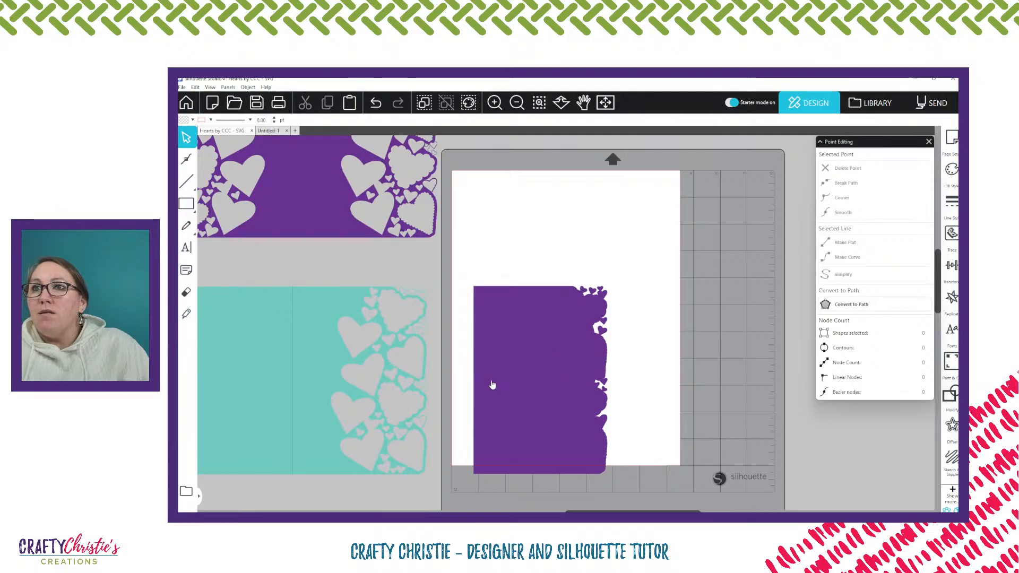
# Draw a rectangle about 4.5 in wide and 6.5 in high over the back half of the recoloured heart-cut card
pyautogui.hscroll(-3, 463, 305)
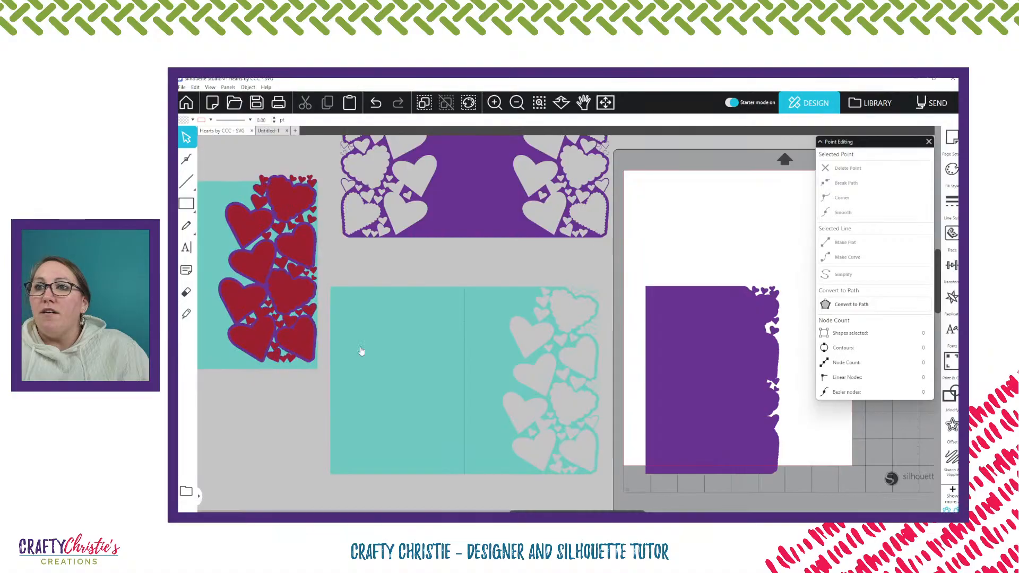
pyautogui.moveTo(187, 204)
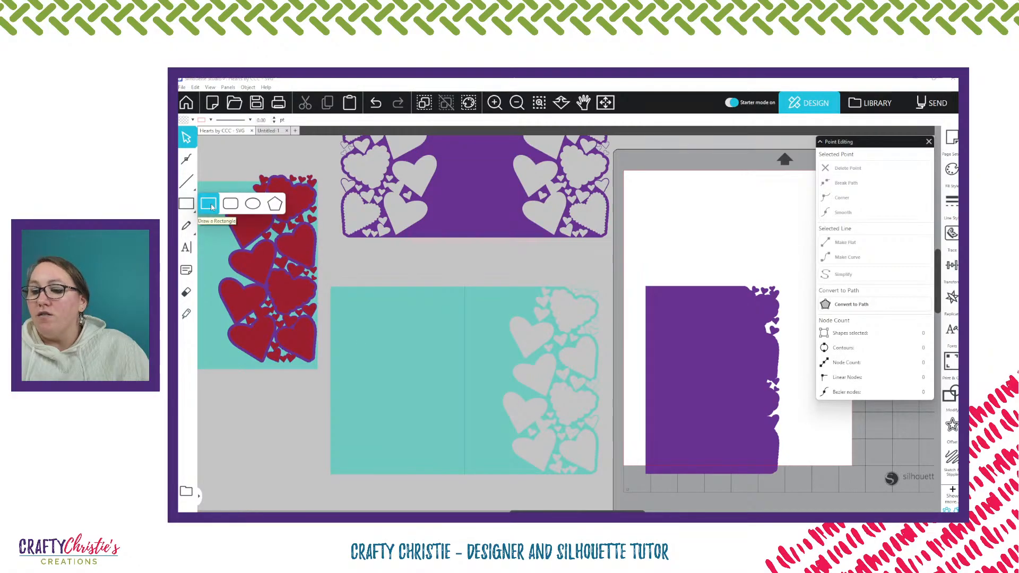
pyautogui.click(209, 204)
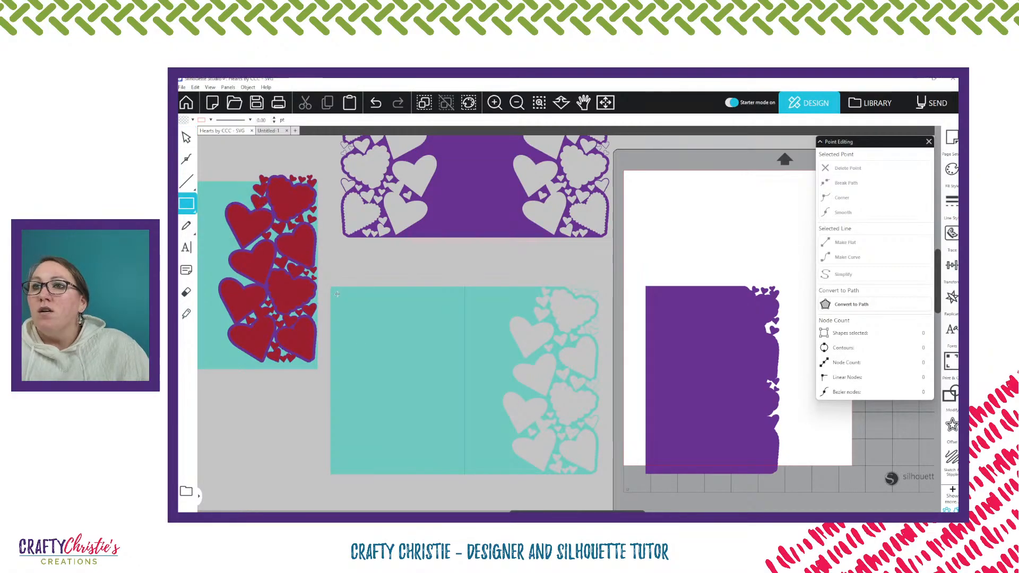
pyautogui.moveTo(337, 293); pyautogui.dragTo(462, 471)
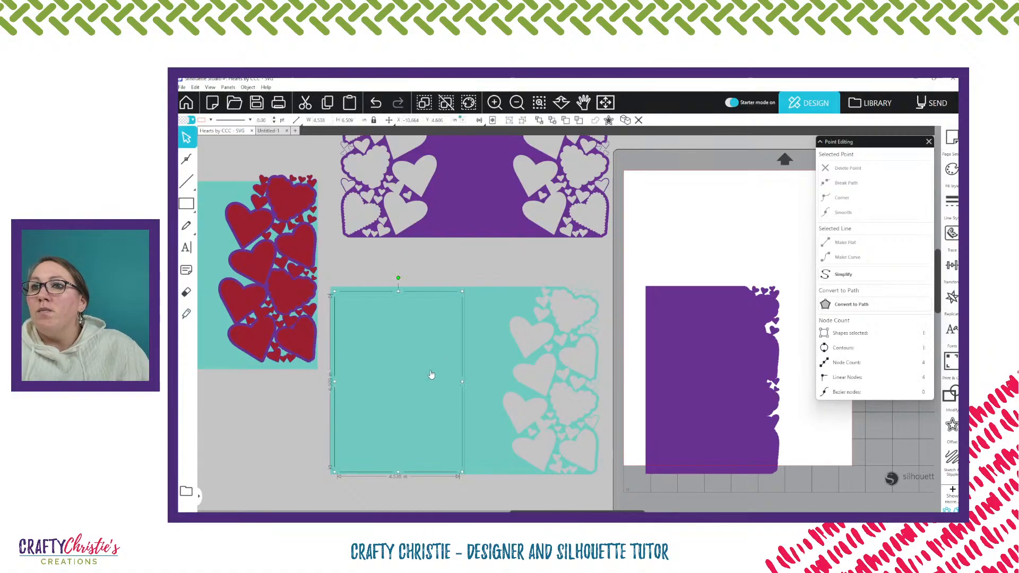
# Bring the new rectangle on the card's back half to the front and fill it with yellow
pyautogui.click(539, 121)
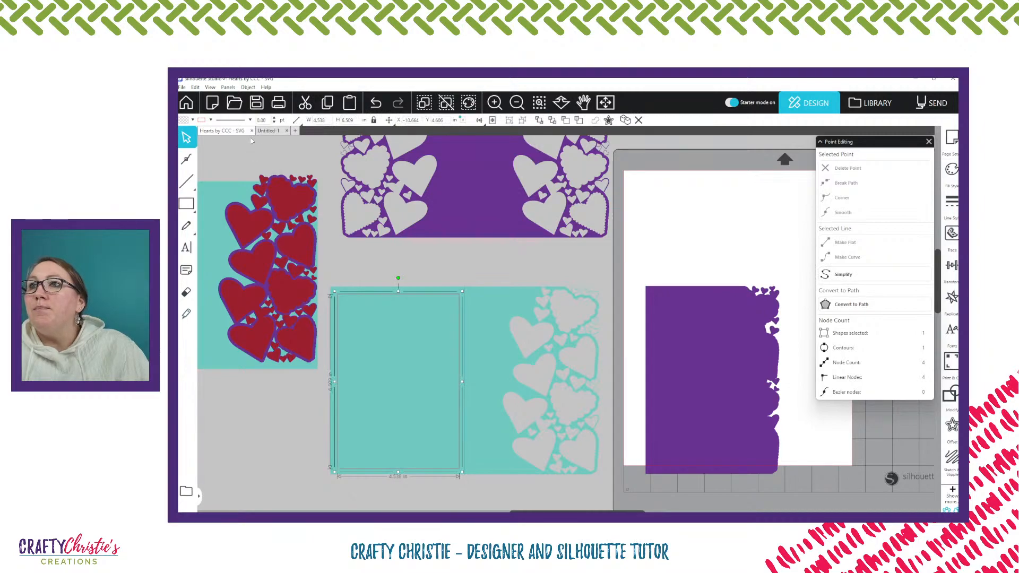
pyautogui.click(192, 120)
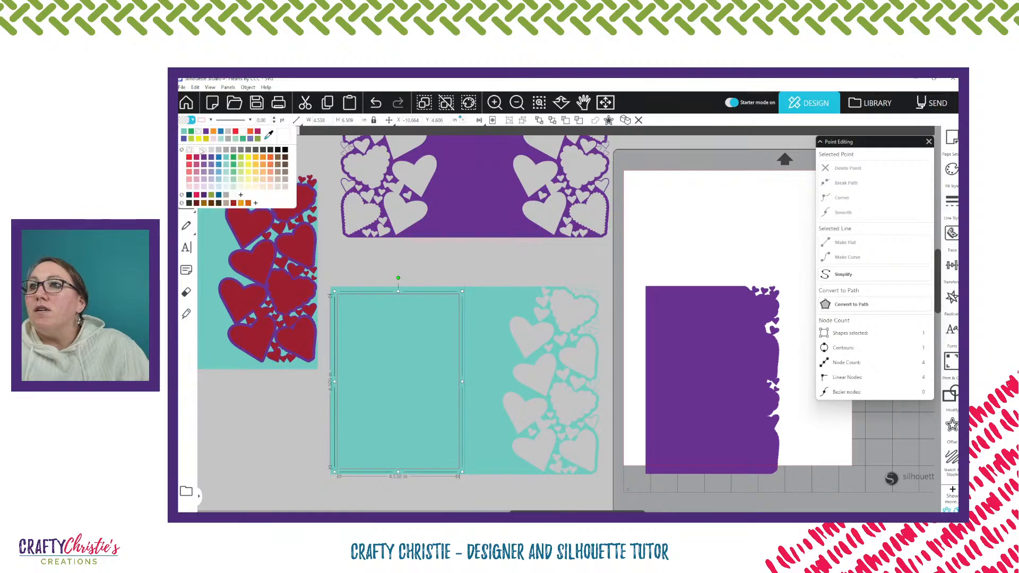
pyautogui.click(197, 150)
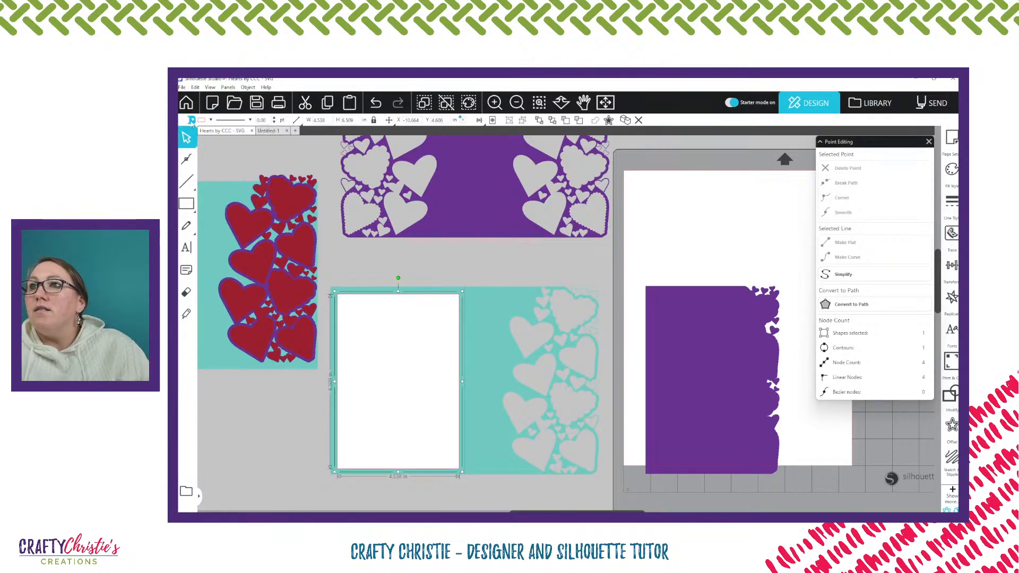
pyautogui.click(192, 120)
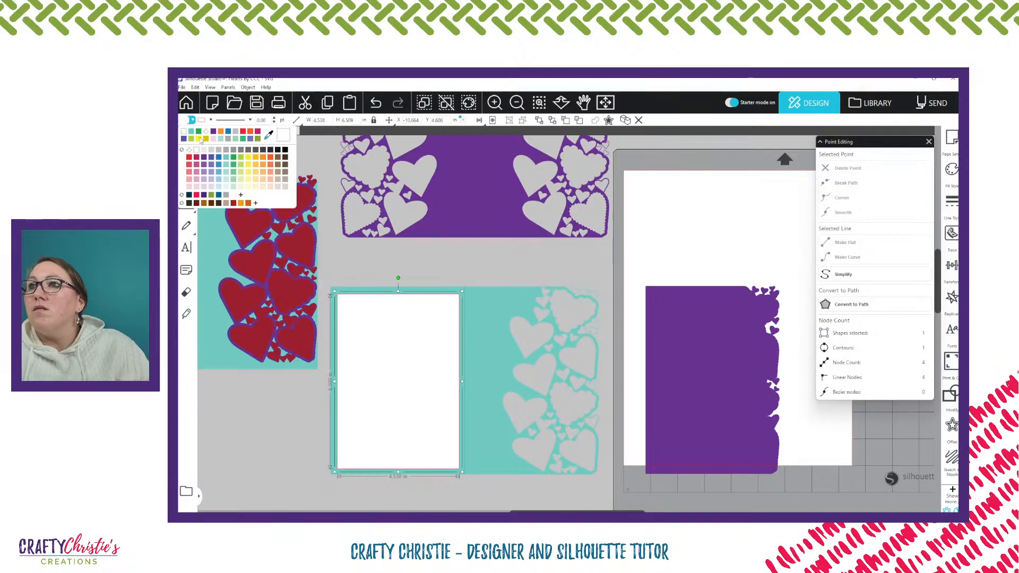
pyautogui.click(205, 139)
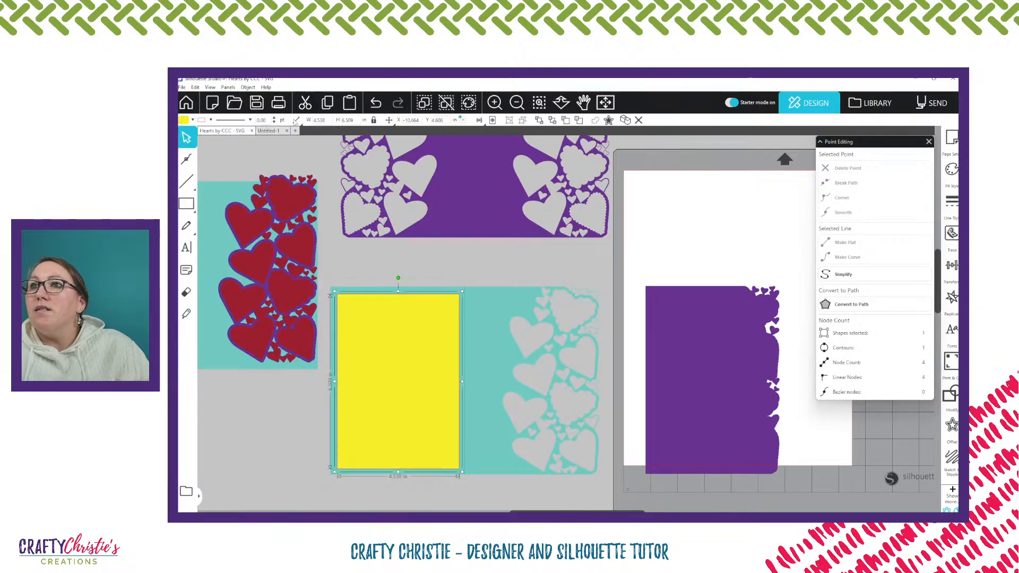
pyautogui.click(211, 120)
pyautogui.click(232, 132)
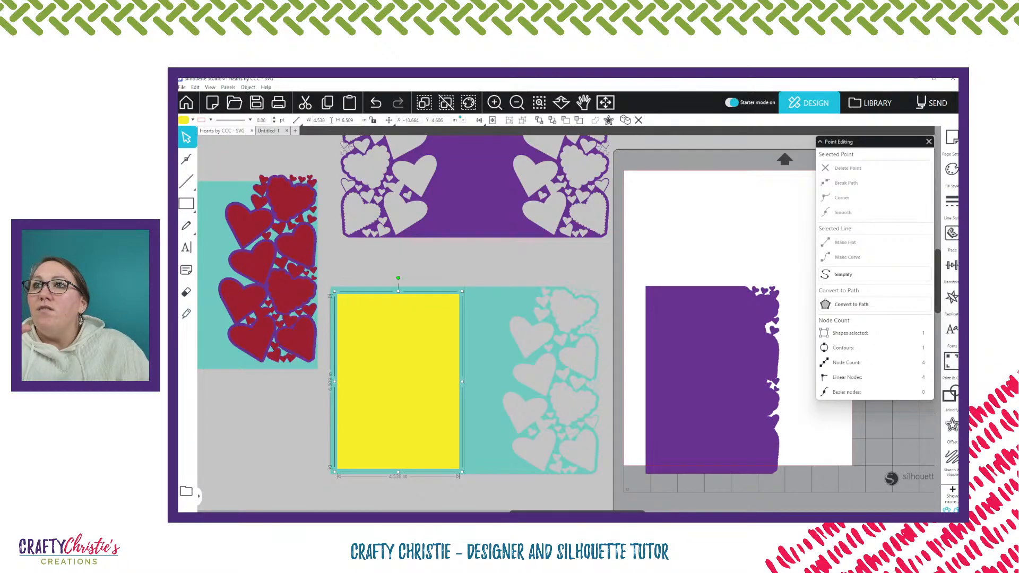
# Set the yellow backing rectangle's width to 4.5 in and its height to 6.5 in
pyautogui.doubleClick(323, 120)
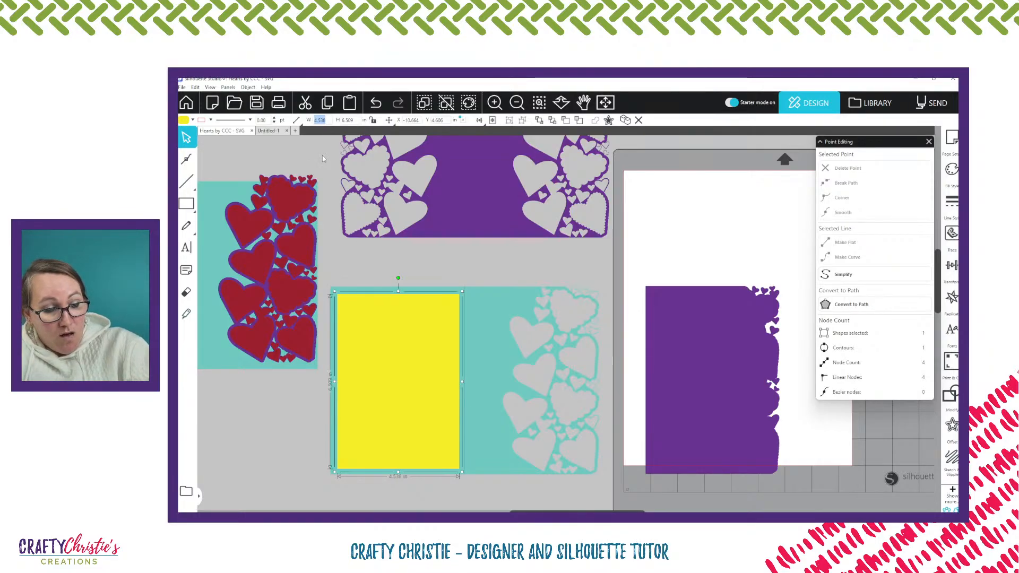
pyautogui.write('4')
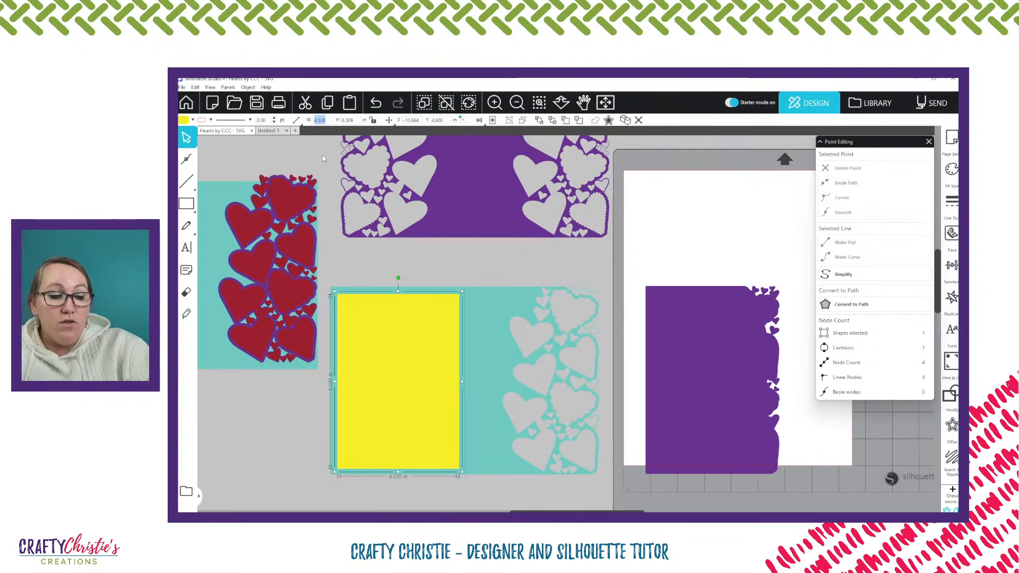
pyautogui.write('.5')
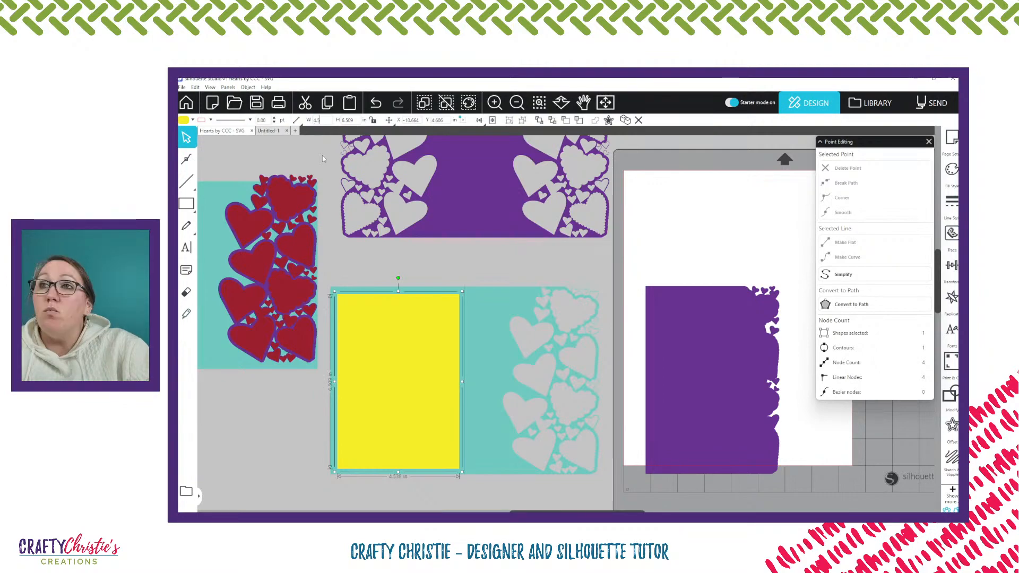
pyautogui.press('Tab')
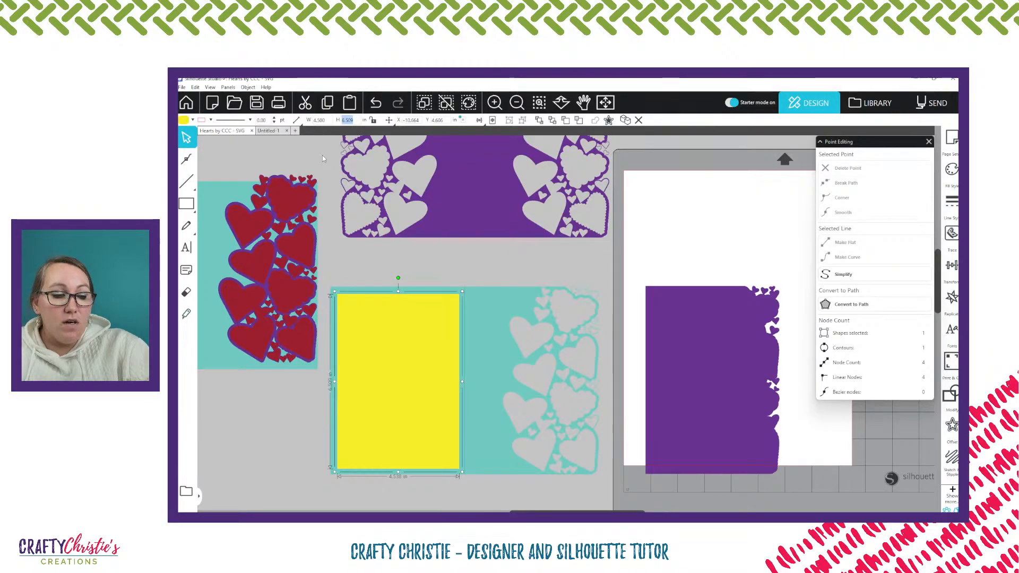
pyautogui.write('6.5')
pyautogui.press('Return')
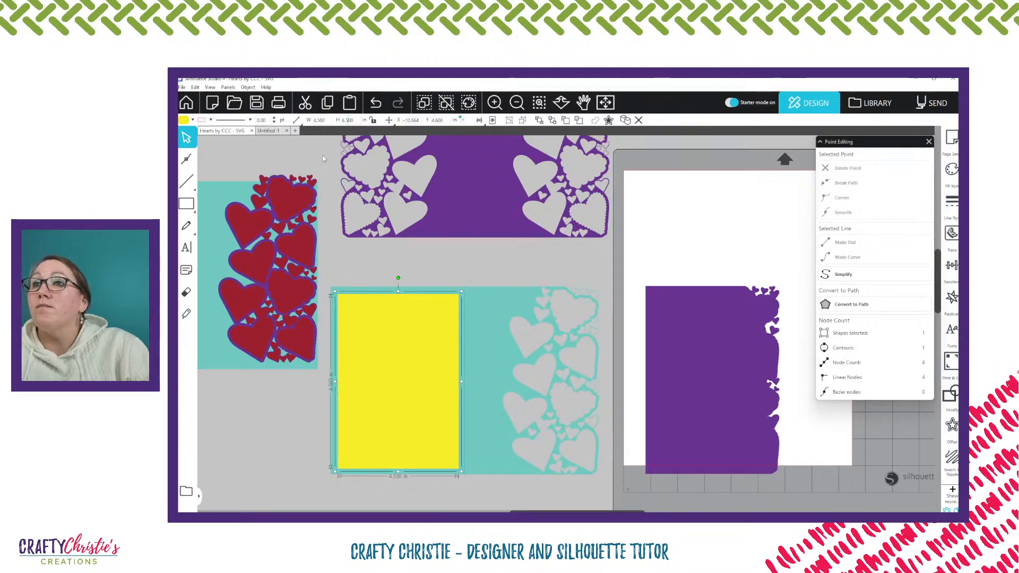
pyautogui.click(354, 162)
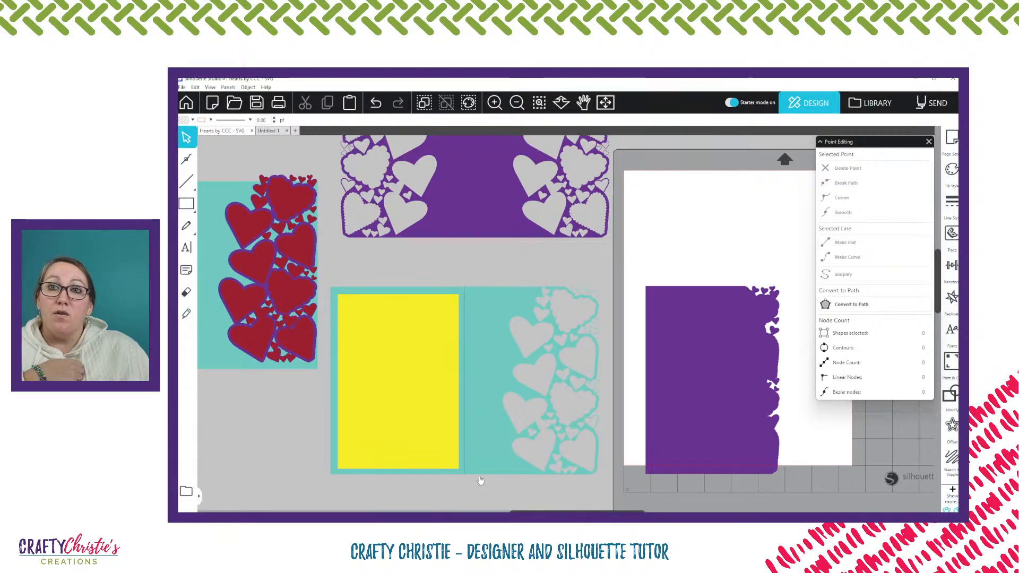
# Clear the solid purple panel off the page and place the teal heart-cut card there, rotated 90° counter-clockwise
pyautogui.click(928, 142)
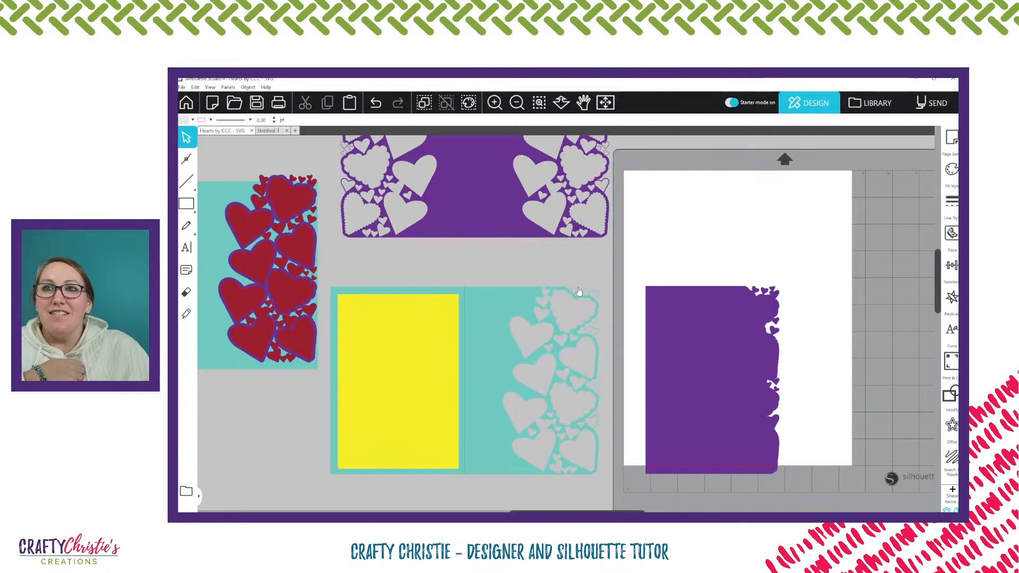
pyautogui.moveTo(728, 364); pyautogui.dragTo(332, 407)
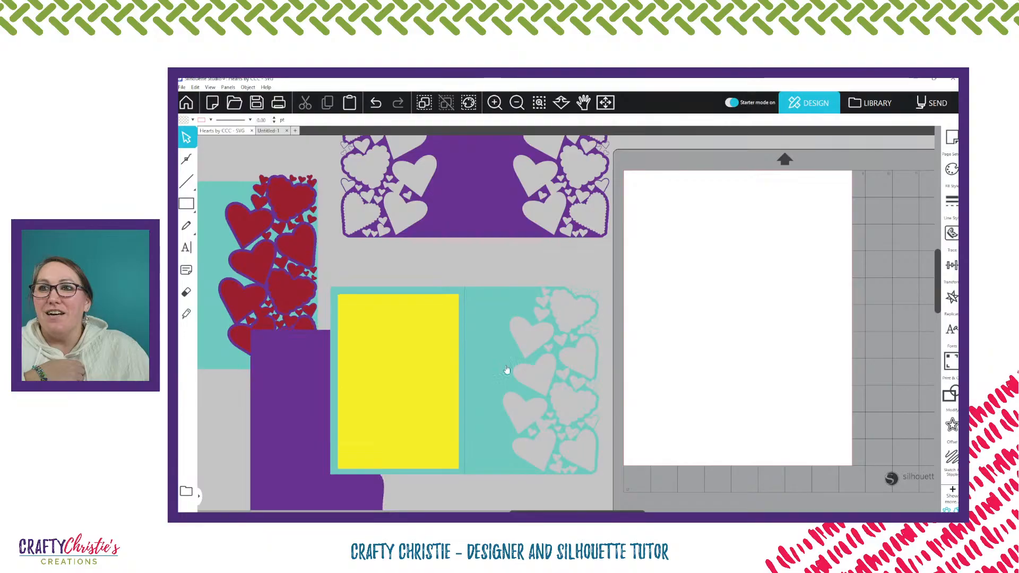
pyautogui.moveTo(507, 369); pyautogui.dragTo(780, 317)
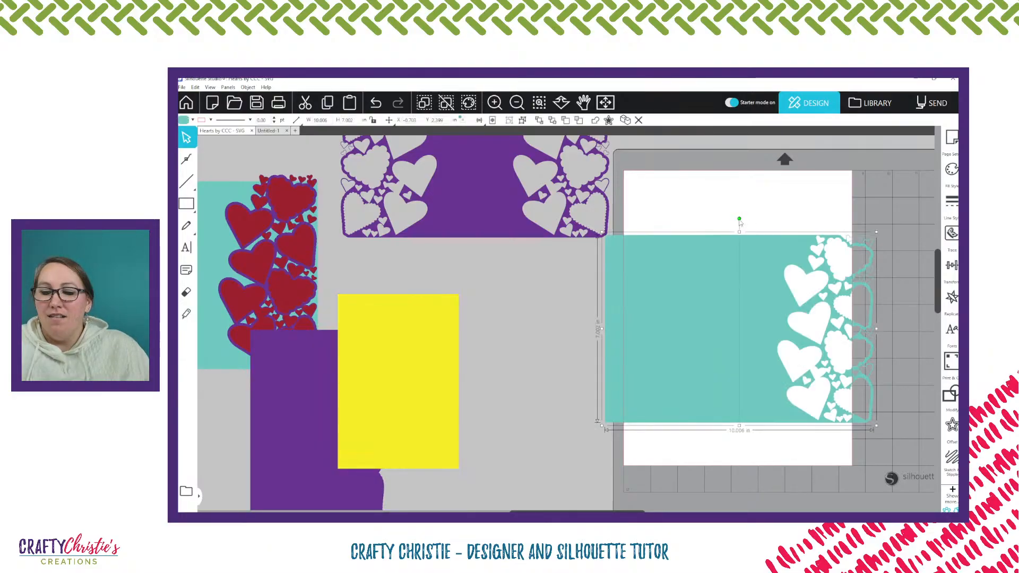
pyautogui.moveTo(739, 219); pyautogui.dragTo(622, 317)
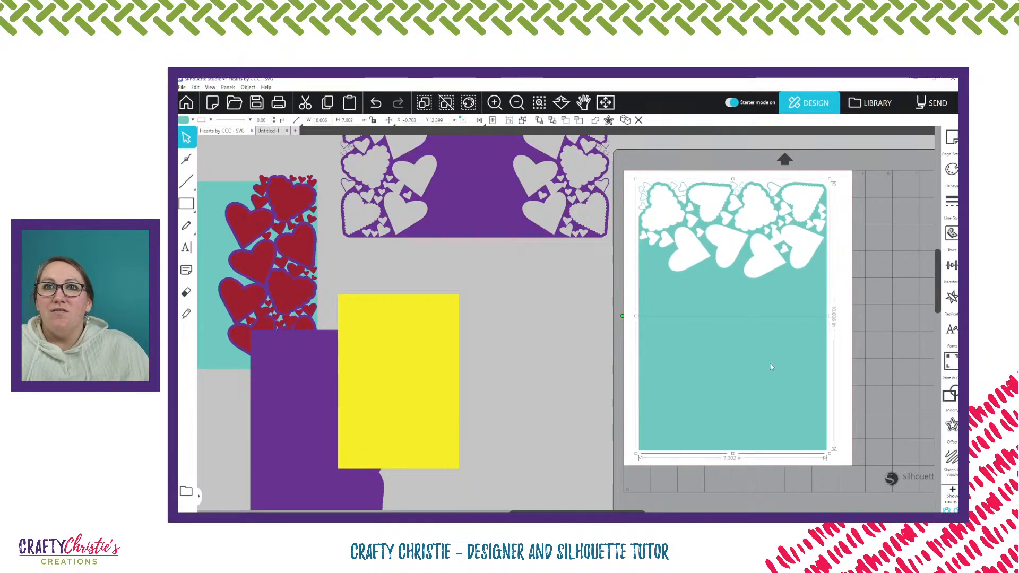
# Set the cutting mat to Electrostatic Mat, 12 inch, and shift the double-sided purple panel farther from the mat
pyautogui.click(953, 143)
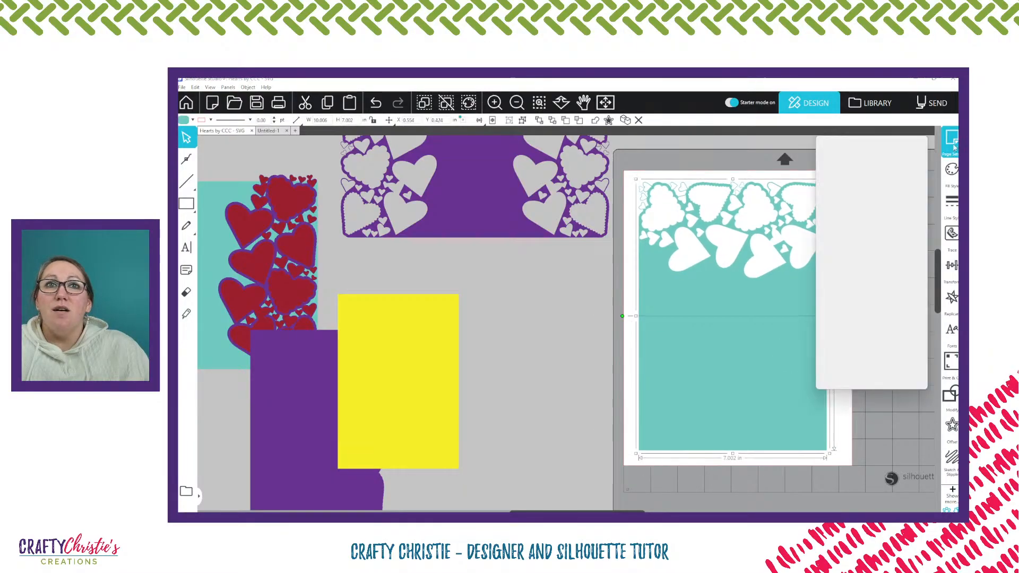
pyautogui.click(893, 235)
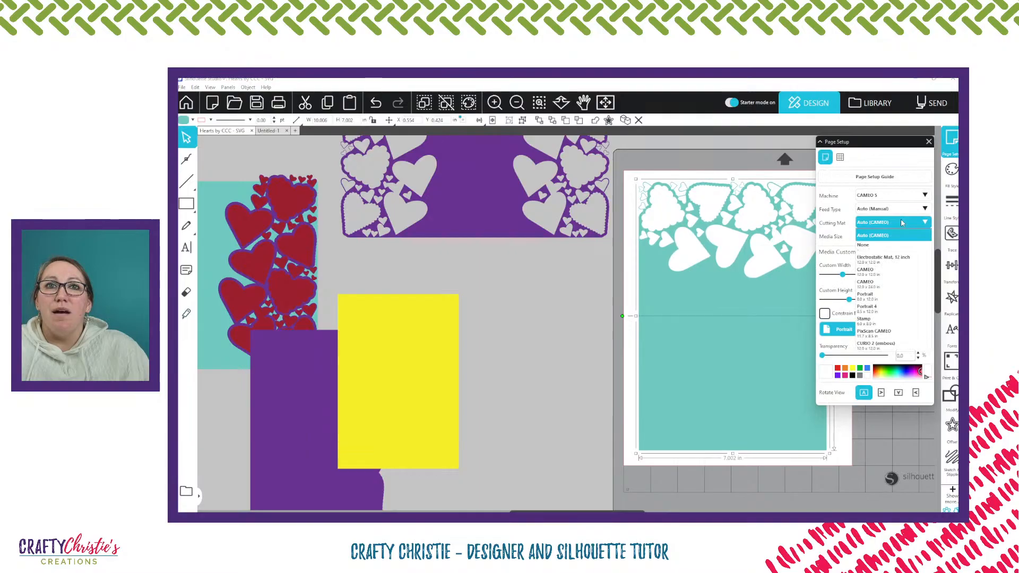
pyautogui.click(900, 265)
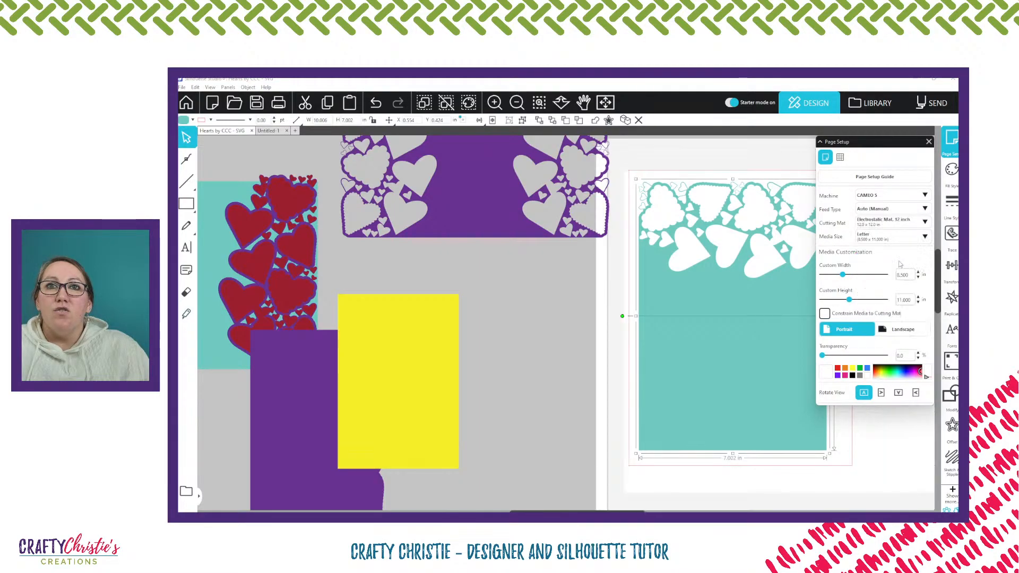
pyautogui.click(840, 158)
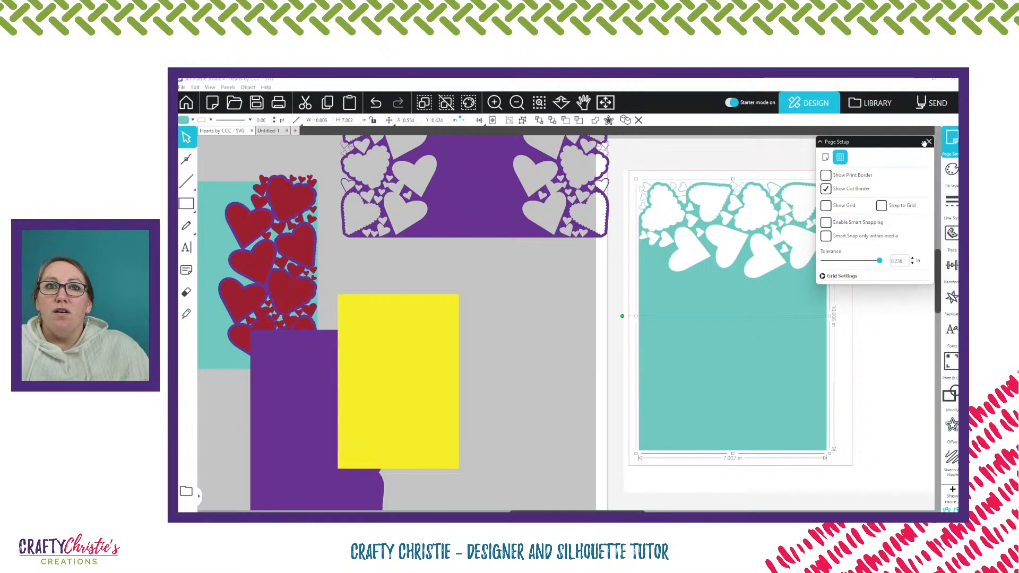
pyautogui.click(928, 142)
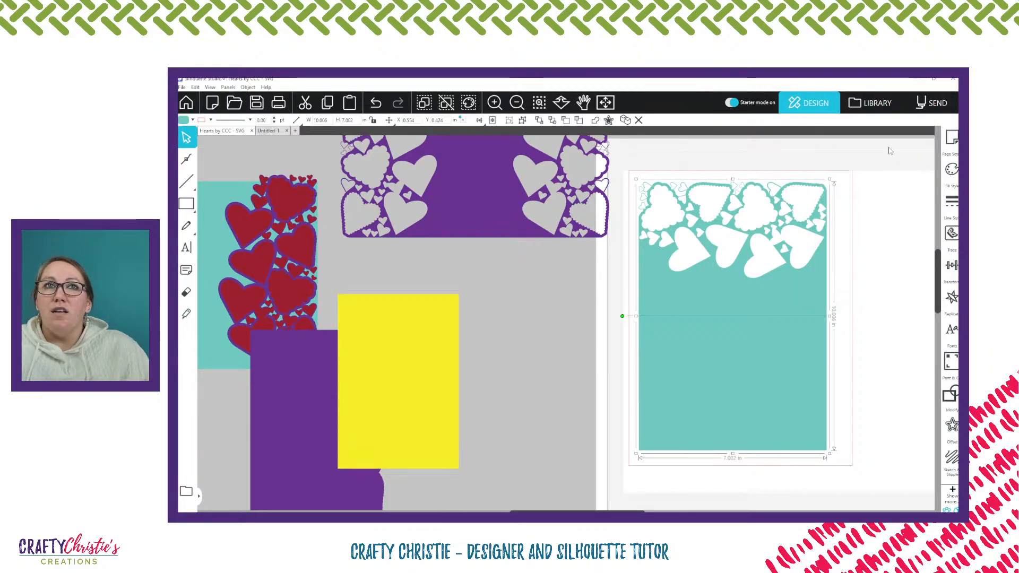
pyautogui.moveTo(579, 195); pyautogui.dragTo(504, 188)
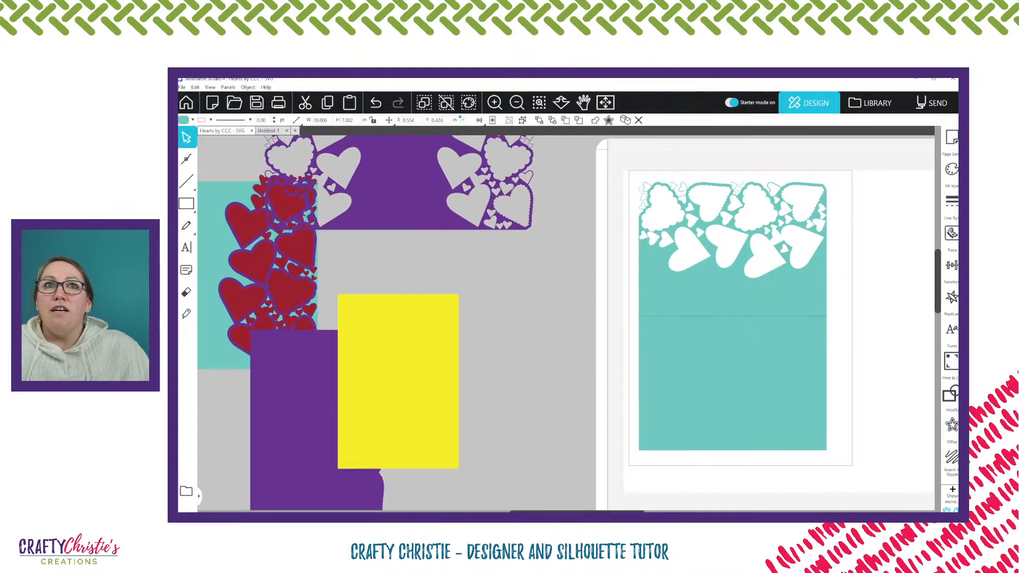
# Set up the send job to cut by line color and enable the lines that have no color
pyautogui.click(930, 103)
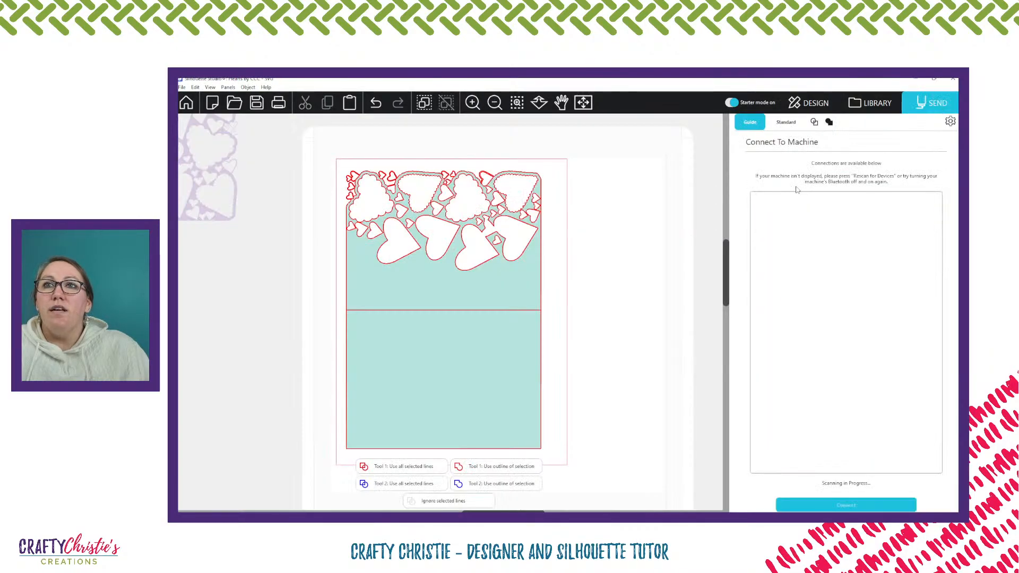
pyautogui.click(785, 124)
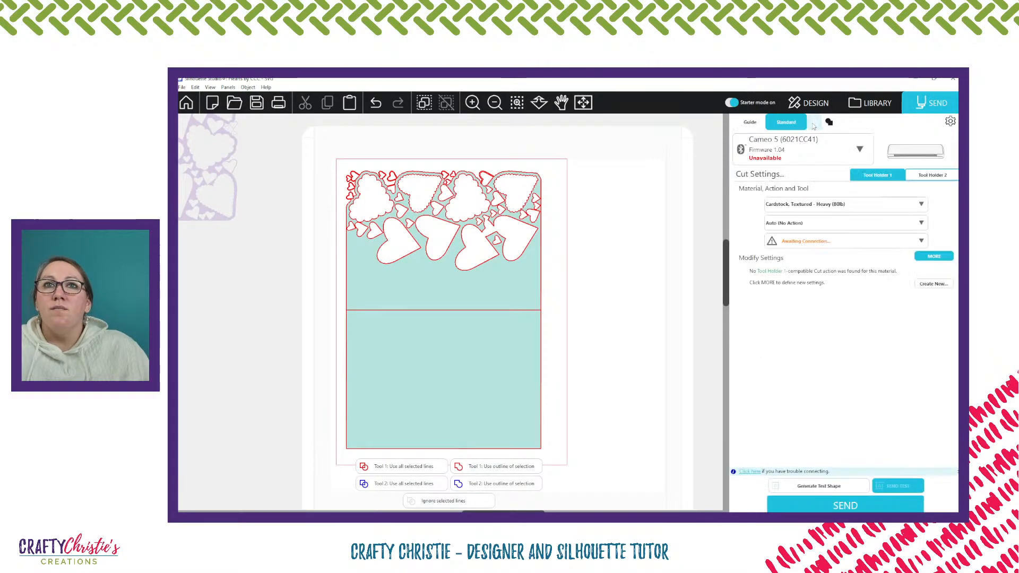
pyautogui.click(815, 123)
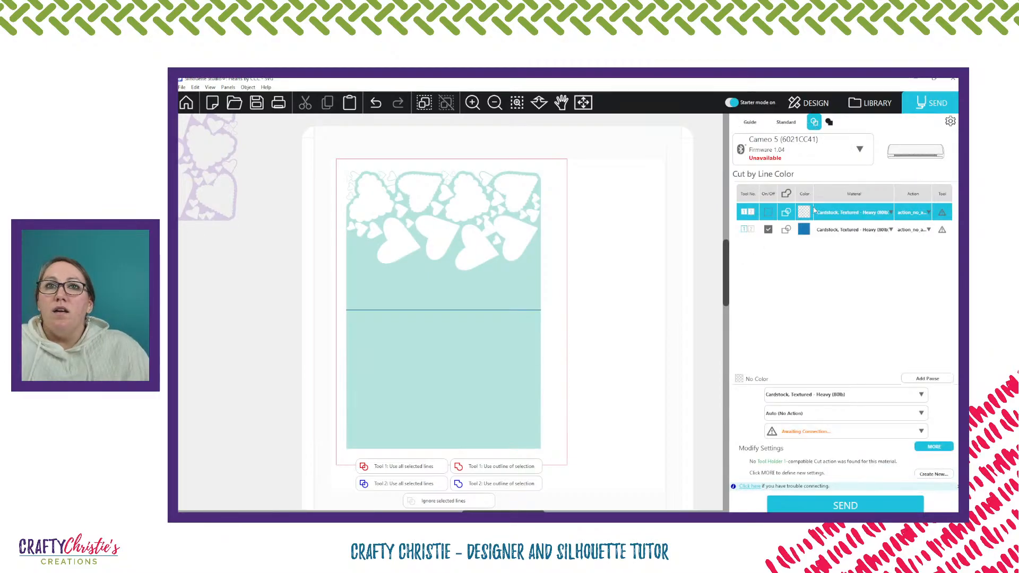
pyautogui.click(768, 212)
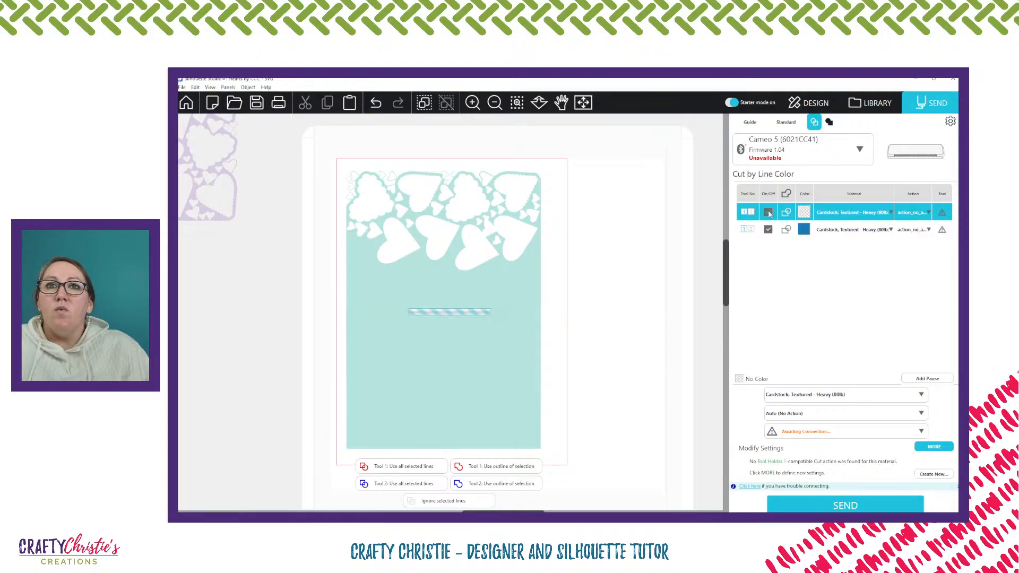
# Assign the Score action to the no-color lines and the Cut action to the blue line color
pyautogui.click(914, 212)
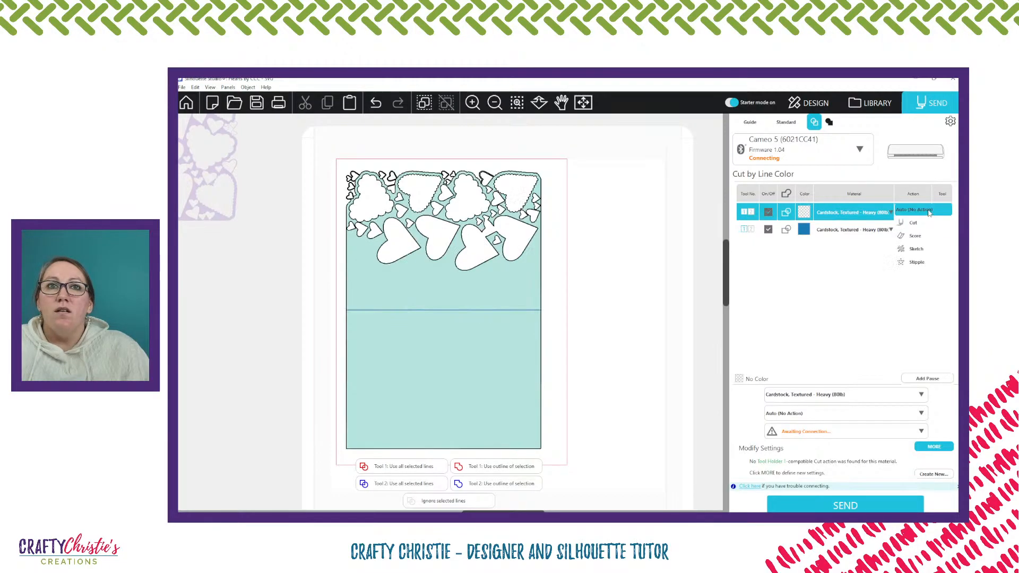
pyautogui.click(919, 236)
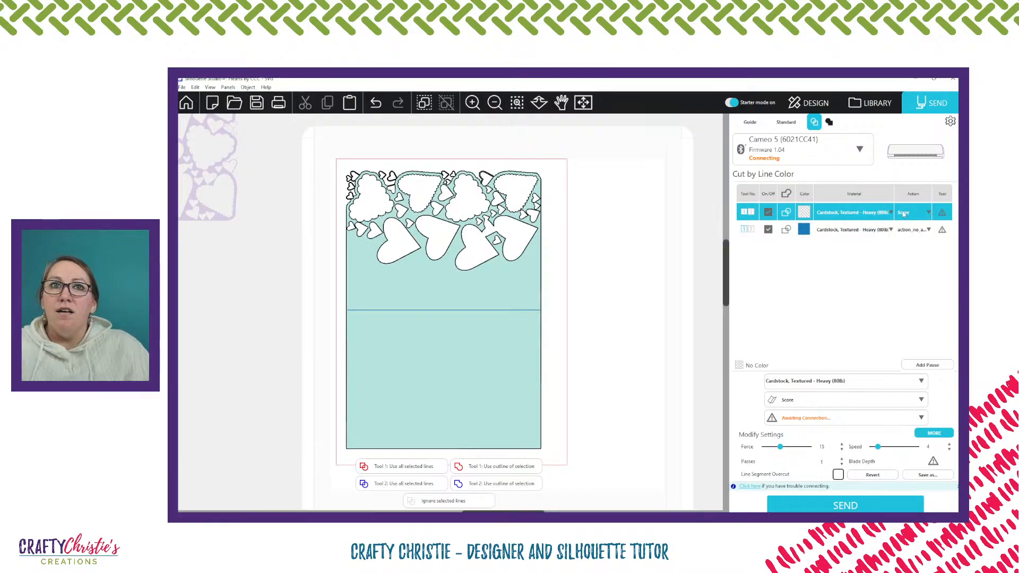
pyautogui.click(929, 232)
pyautogui.click(908, 240)
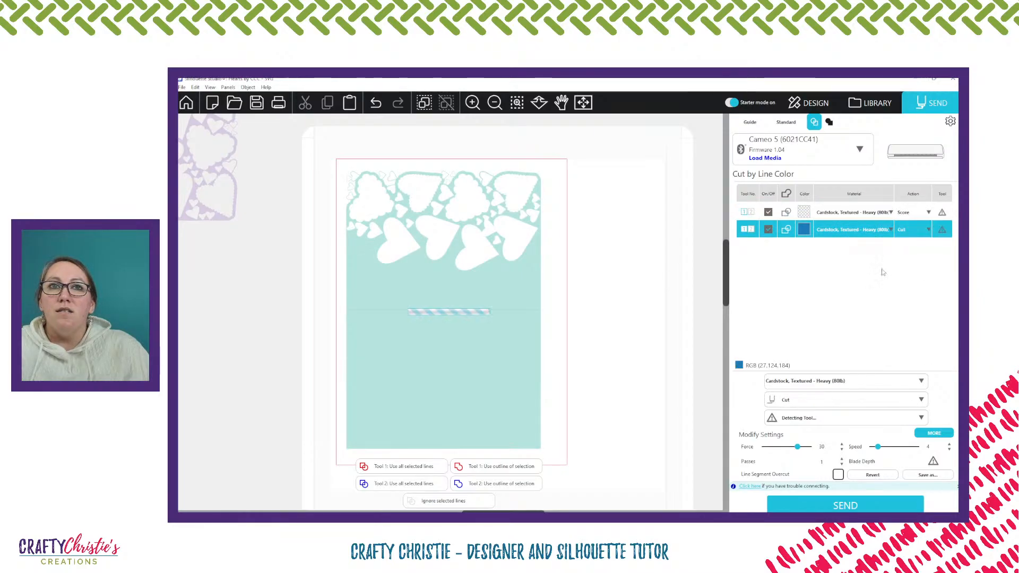
# Keep Score as the no-color lines' action and reduce their blade depth by one
pyautogui.click(905, 214)
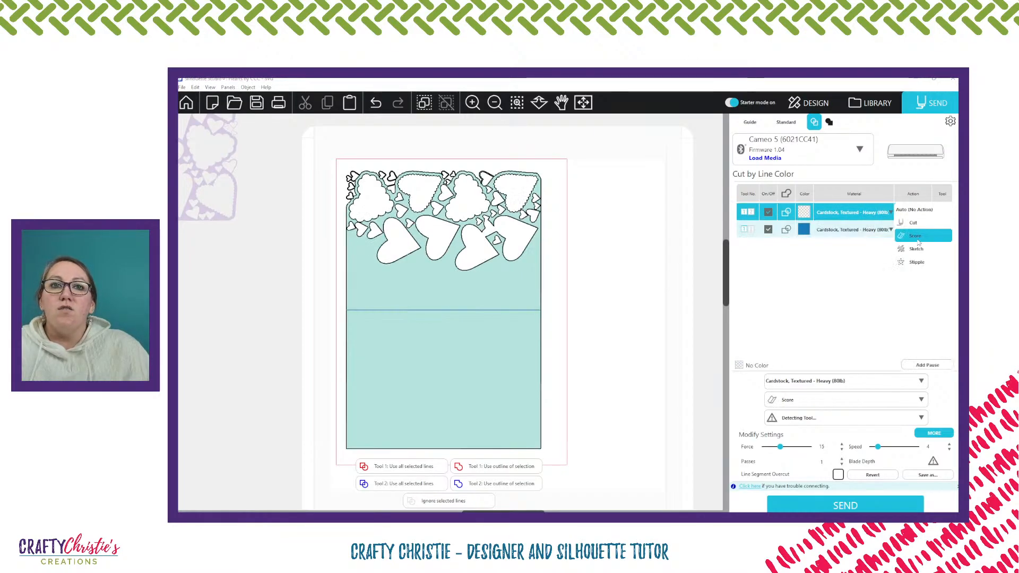
pyautogui.click(808, 371)
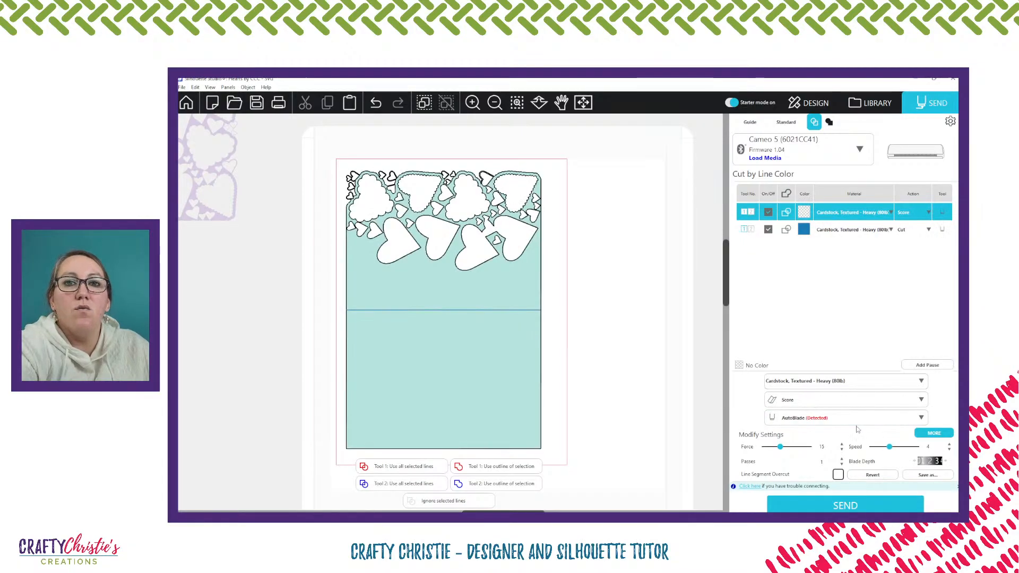
pyautogui.click(914, 461)
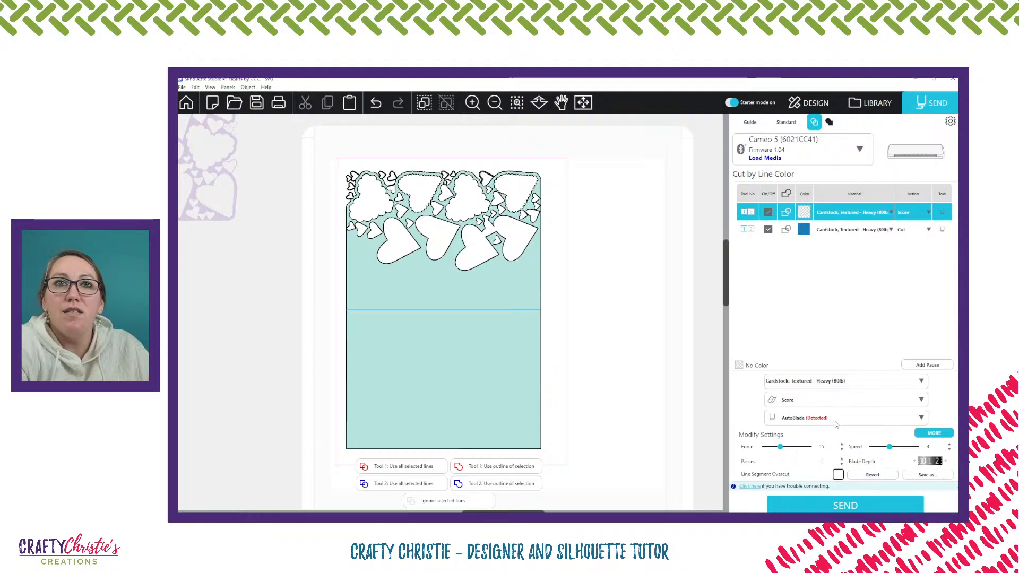
# Select the blue line color's cut settings and shift the teal card slightly inward within the cut border
pyautogui.click(853, 236)
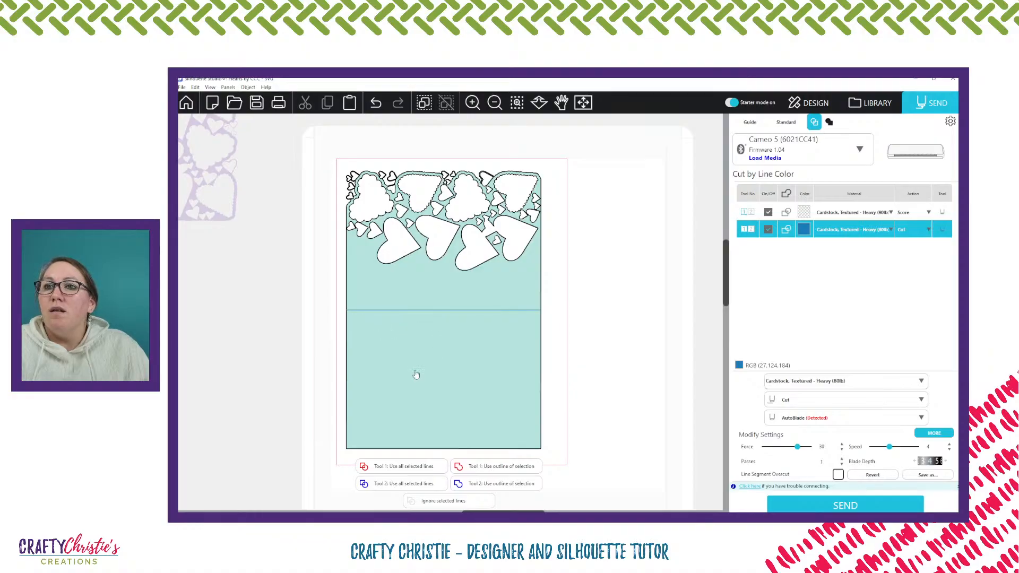
pyautogui.scroll(-1, 398, 223)
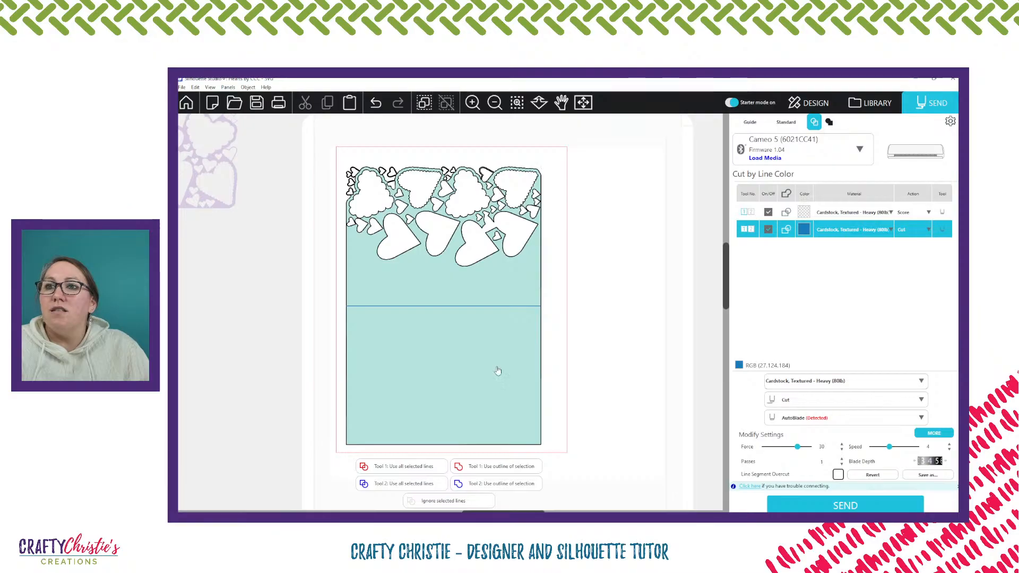
pyautogui.moveTo(498, 371); pyautogui.dragTo(501, 370)
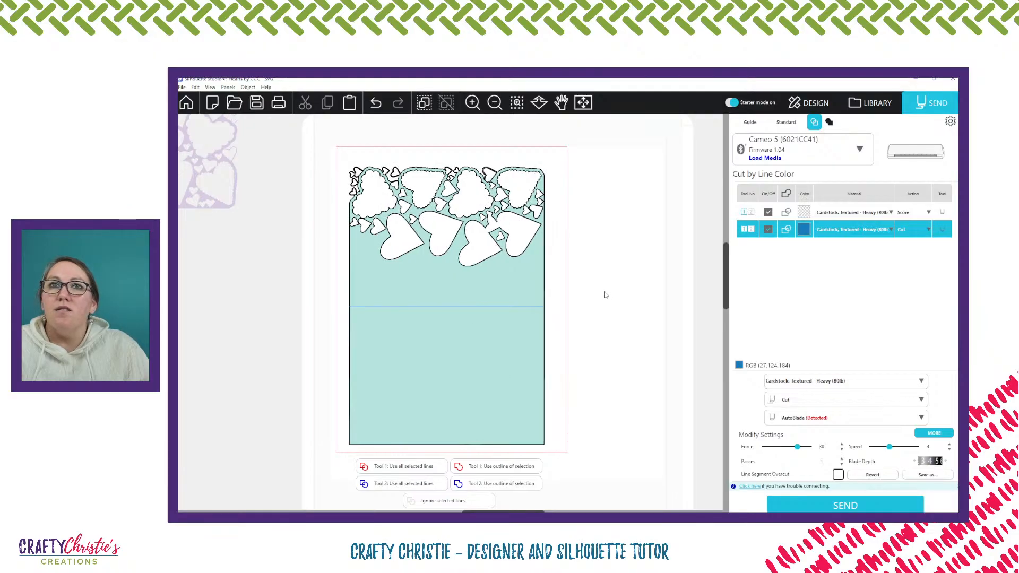